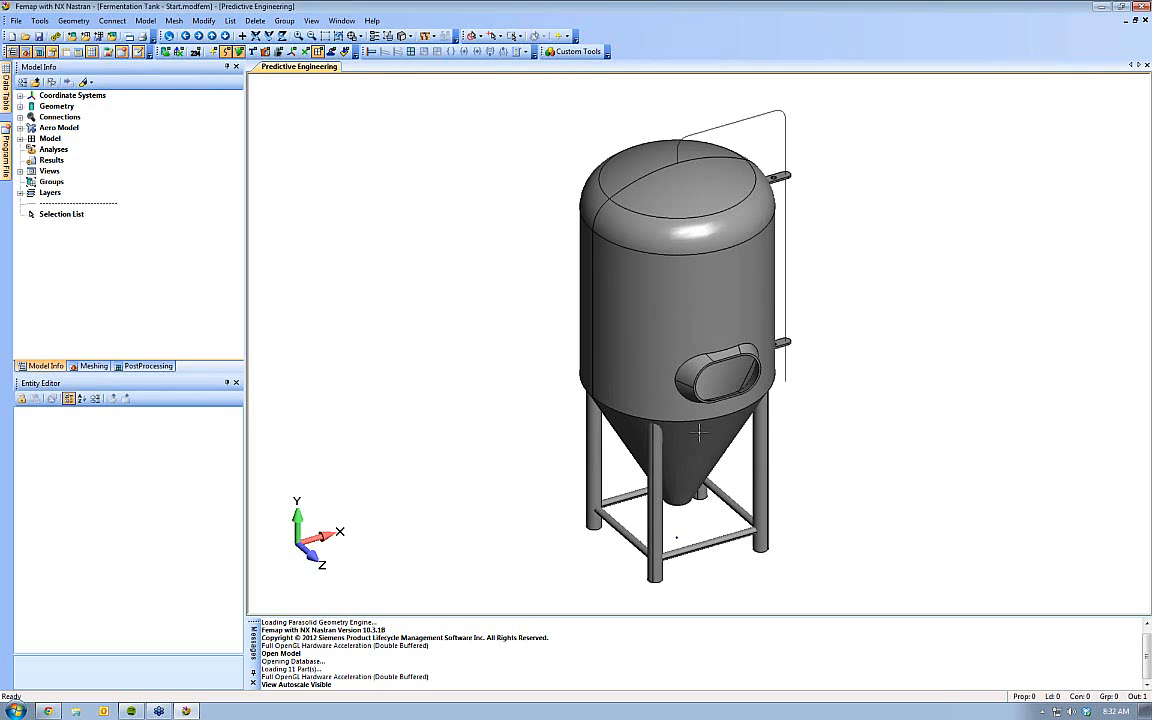
Examine the fermentation tank from several angles, including its oval opening, and list the solids in the model's geometry
{"action": "middle_click_drag", "start_coordinate": [699, 432], "coordinate": [660, 405]}
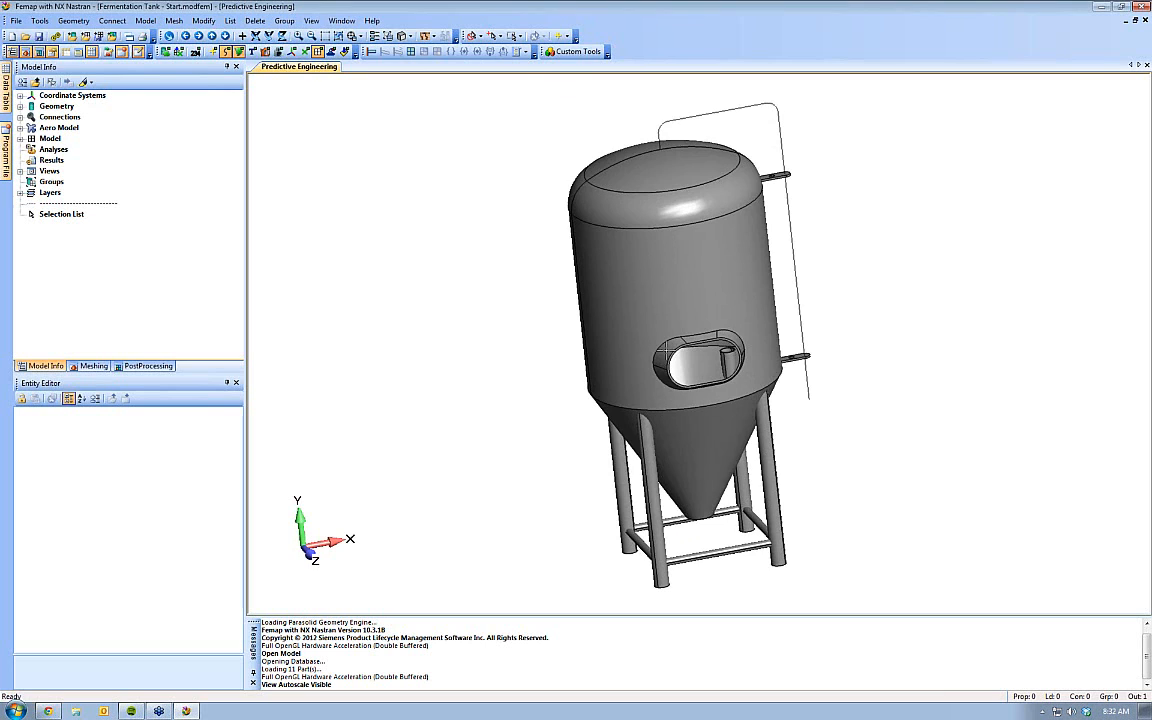
{"action": "middle_click_drag", "start_coordinate": [657, 331], "coordinate": [785, 385]}
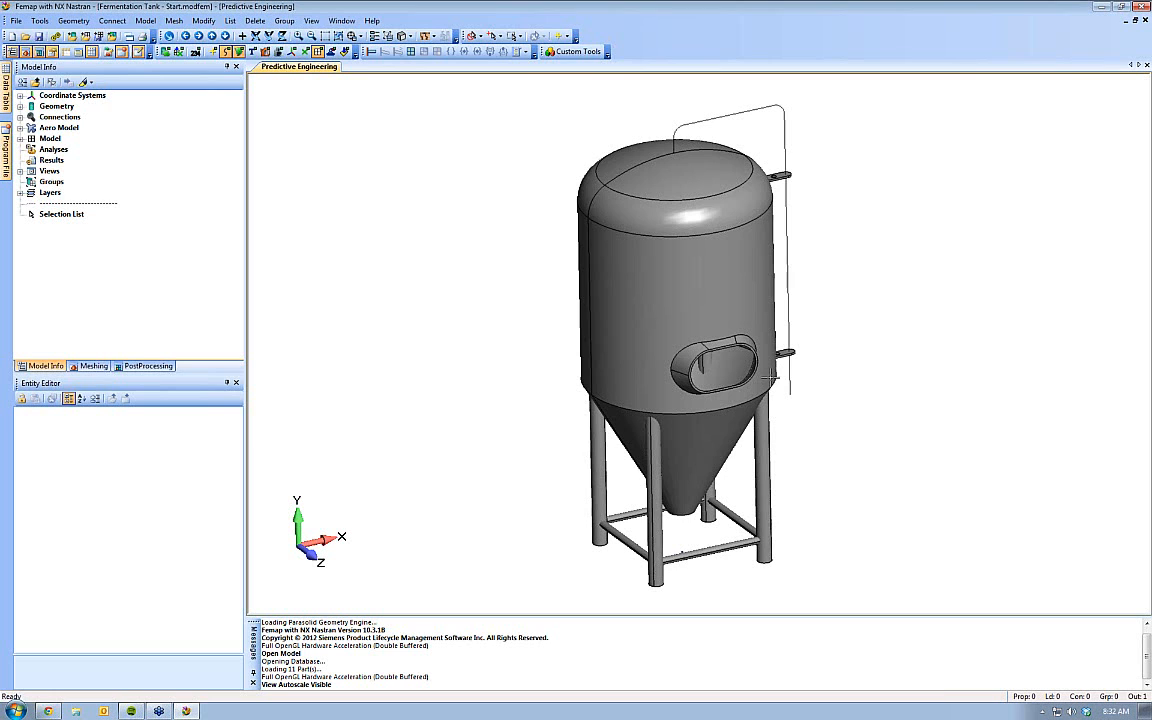
{"action": "scroll", "coordinate": [738, 298], "scroll_direction": "up", "scroll_amount": 2}
{"action": "middle_click_drag", "start_coordinate": [733, 301], "coordinate": [651, 450]}
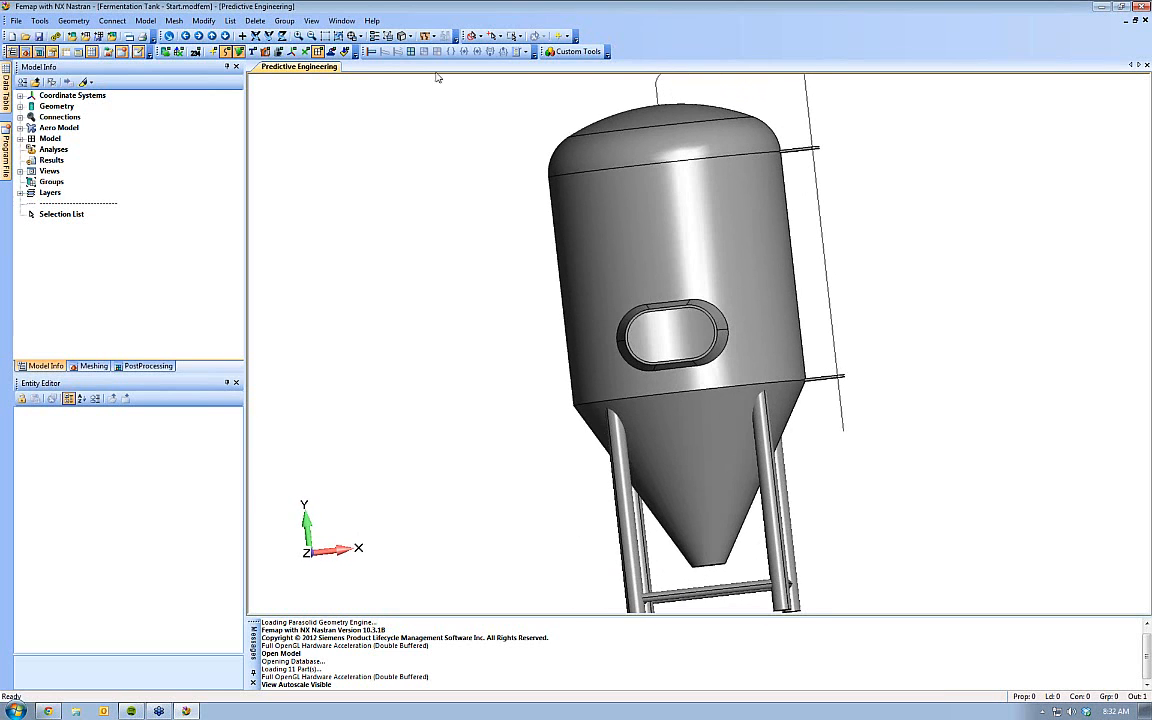
{"action": "middle_click_drag", "start_coordinate": [527, 200], "coordinate": [548, 228]}
{"action": "scroll", "coordinate": [590, 208], "scroll_direction": "up", "scroll_amount": 6}
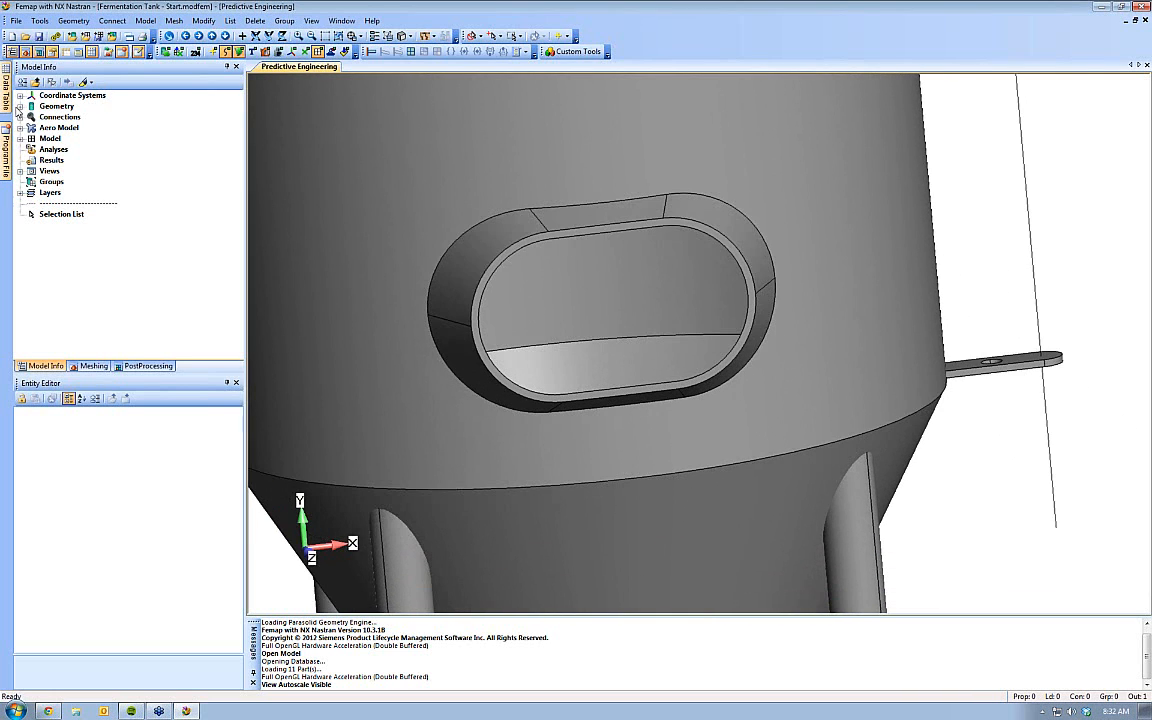
{"action": "left_click", "coordinate": [20, 106]}
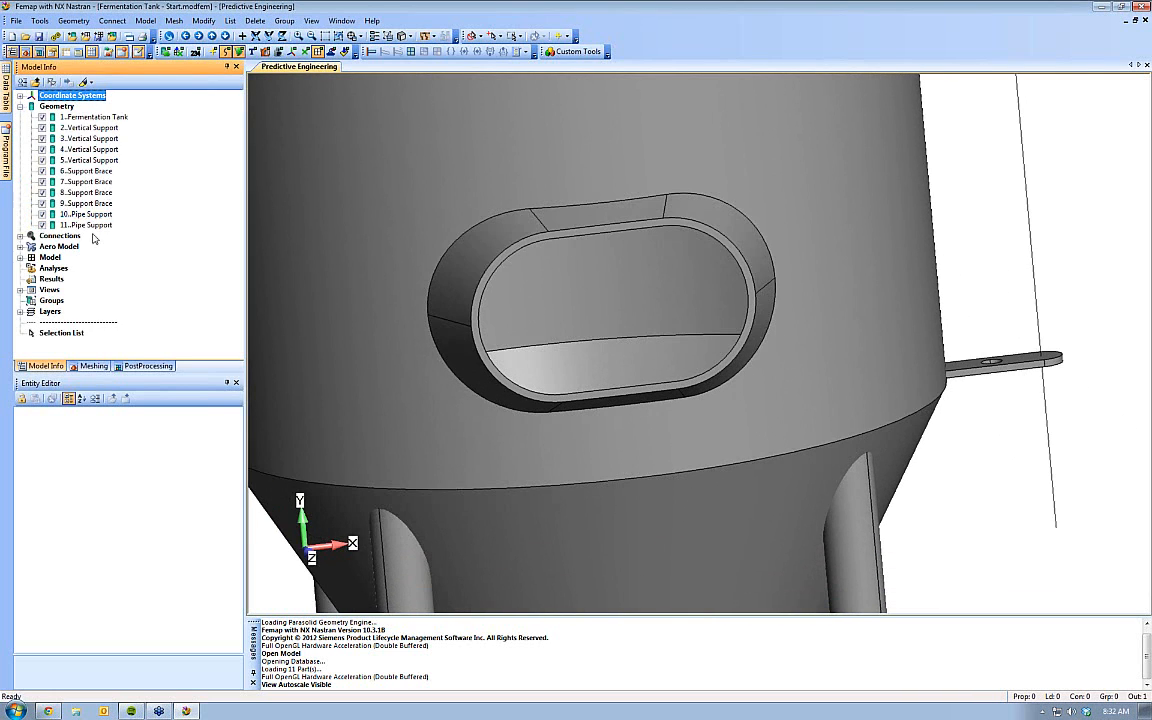
{"action": "scroll", "coordinate": [624, 398], "scroll_direction": "down", "scroll_amount": 2}
{"action": "middle_click_drag", "start_coordinate": [624, 398], "coordinate": [612, 372]}
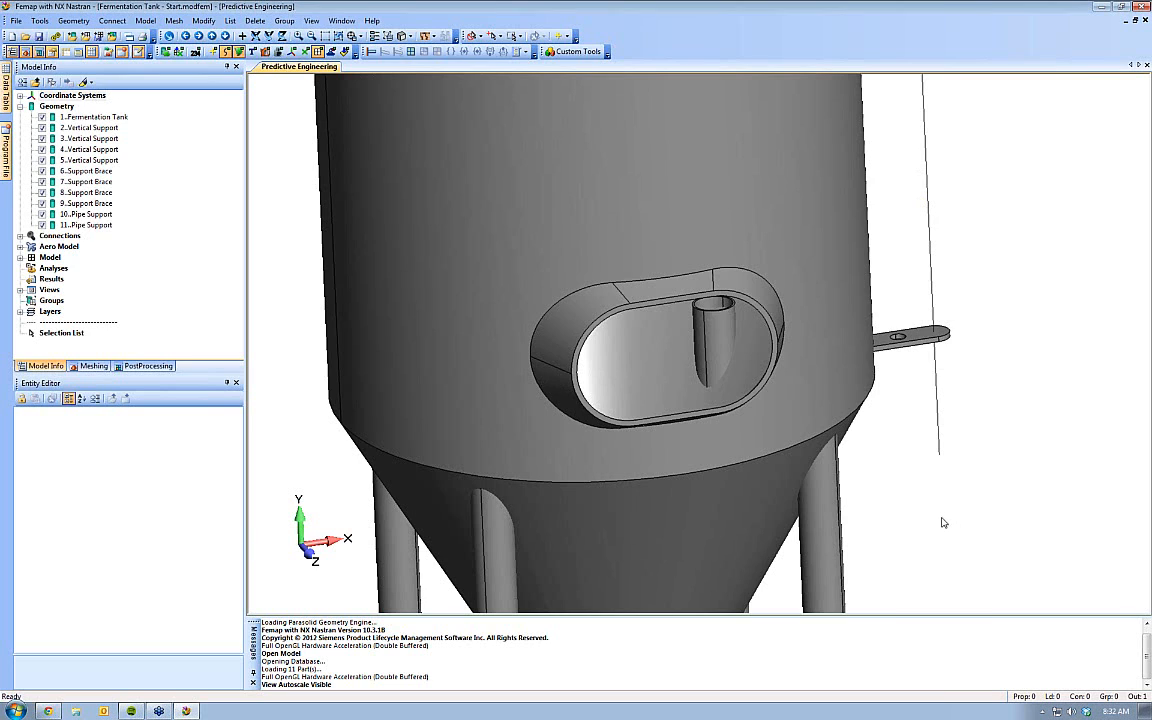
Hide the Fermentation Tank solid, leaving the vertical supports, support braces and pipe supports displayed
{"action": "left_click", "coordinate": [42, 117]}
{"action": "scroll", "coordinate": [638, 337], "scroll_direction": "down", "scroll_amount": 5}
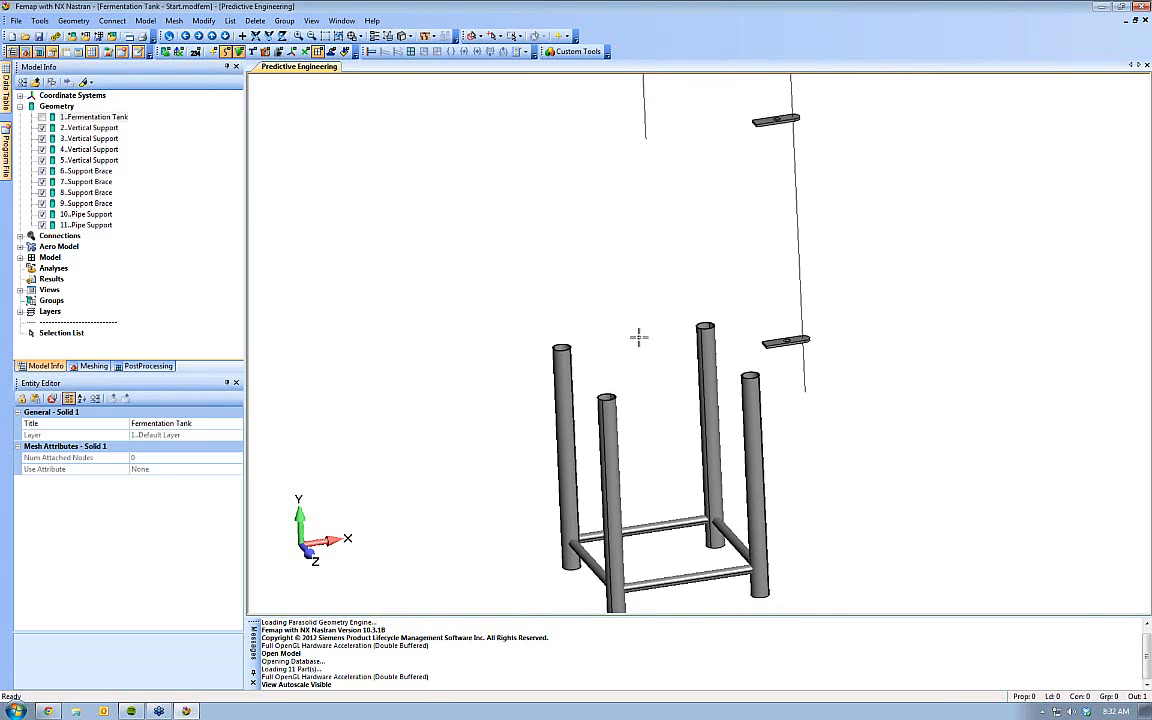
{"action": "middle_click_drag", "start_coordinate": [638, 337], "coordinate": [571, 298], "text": "ctrl"}
{"action": "scroll", "coordinate": [571, 298], "scroll_direction": "down", "scroll_amount": 2}
{"action": "left_click", "coordinate": [88, 127]}
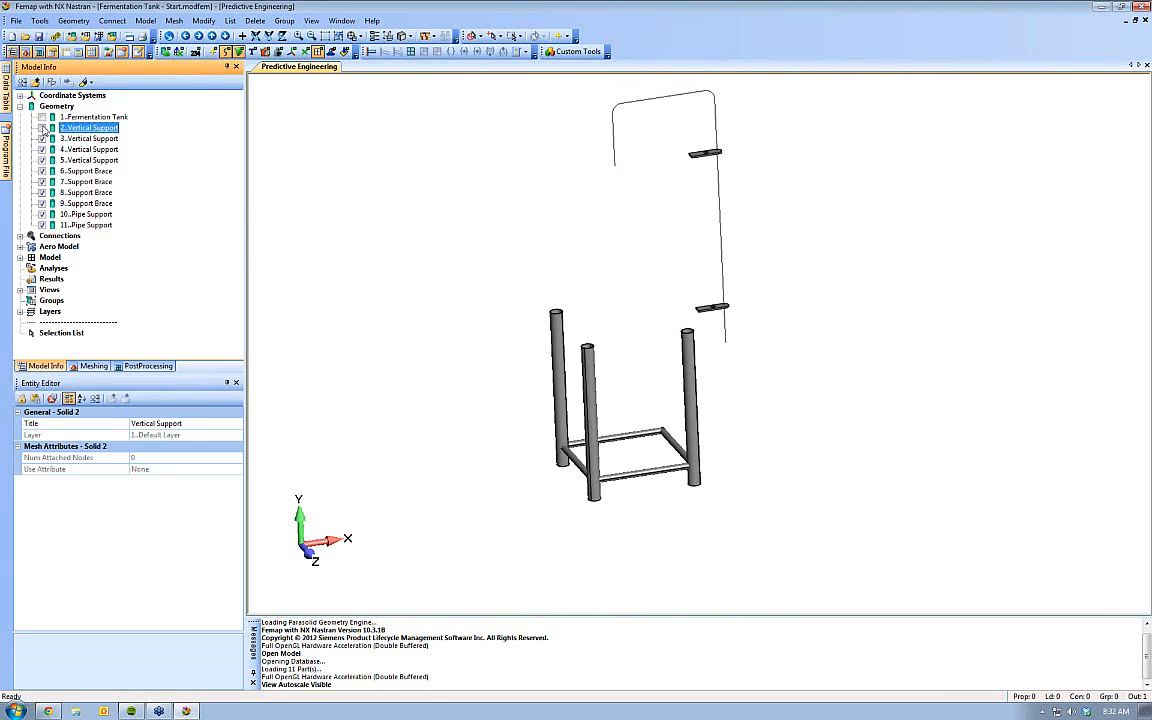
{"action": "left_click", "coordinate": [42, 117]}
{"action": "left_click", "coordinate": [92, 117]}
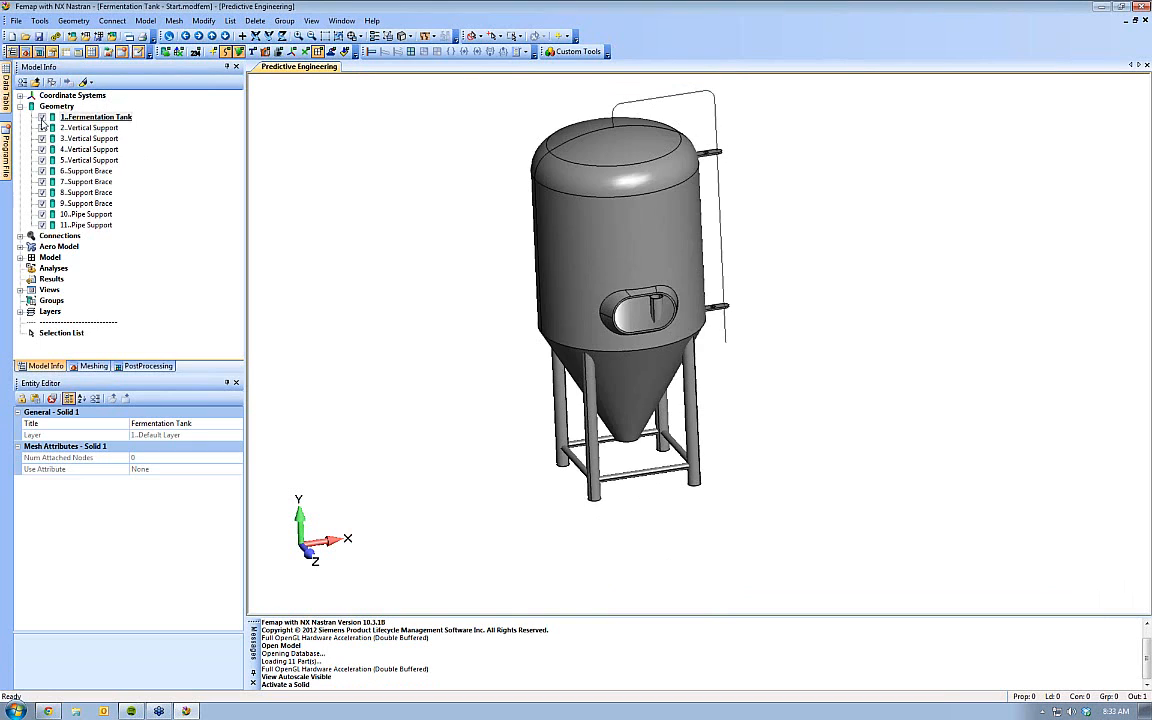
{"action": "left_click", "coordinate": [42, 117]}
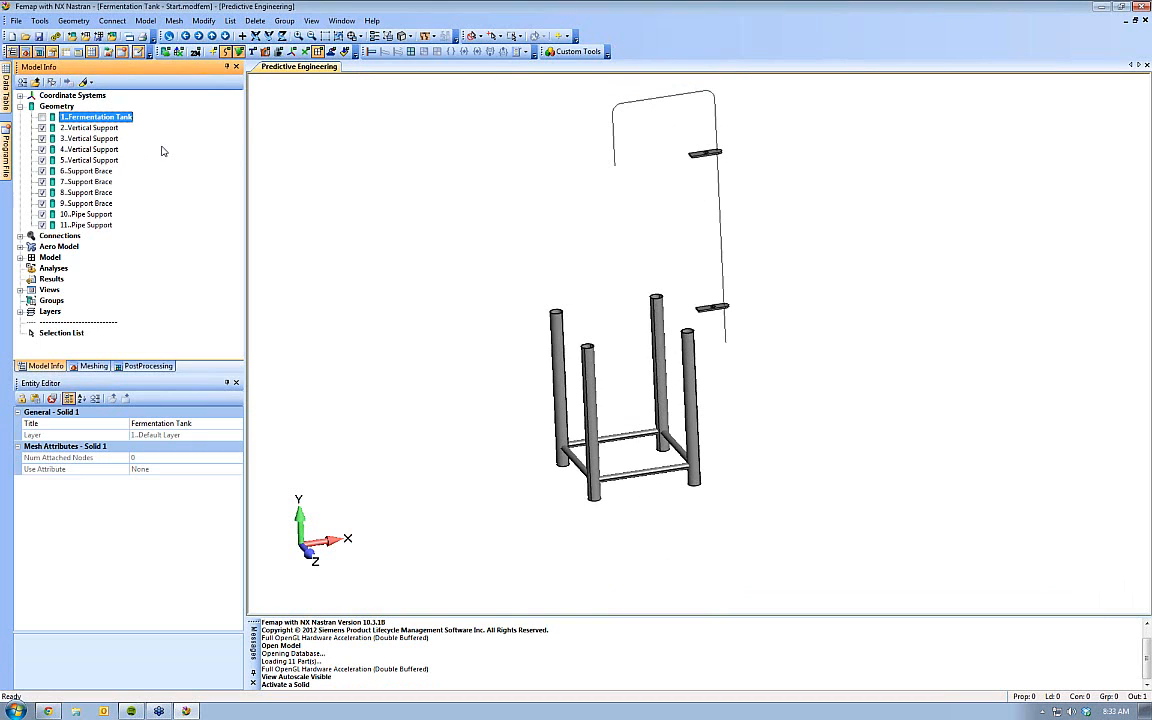
{"action": "middle_click_drag", "start_coordinate": [427, 177], "coordinate": [485, 220]}
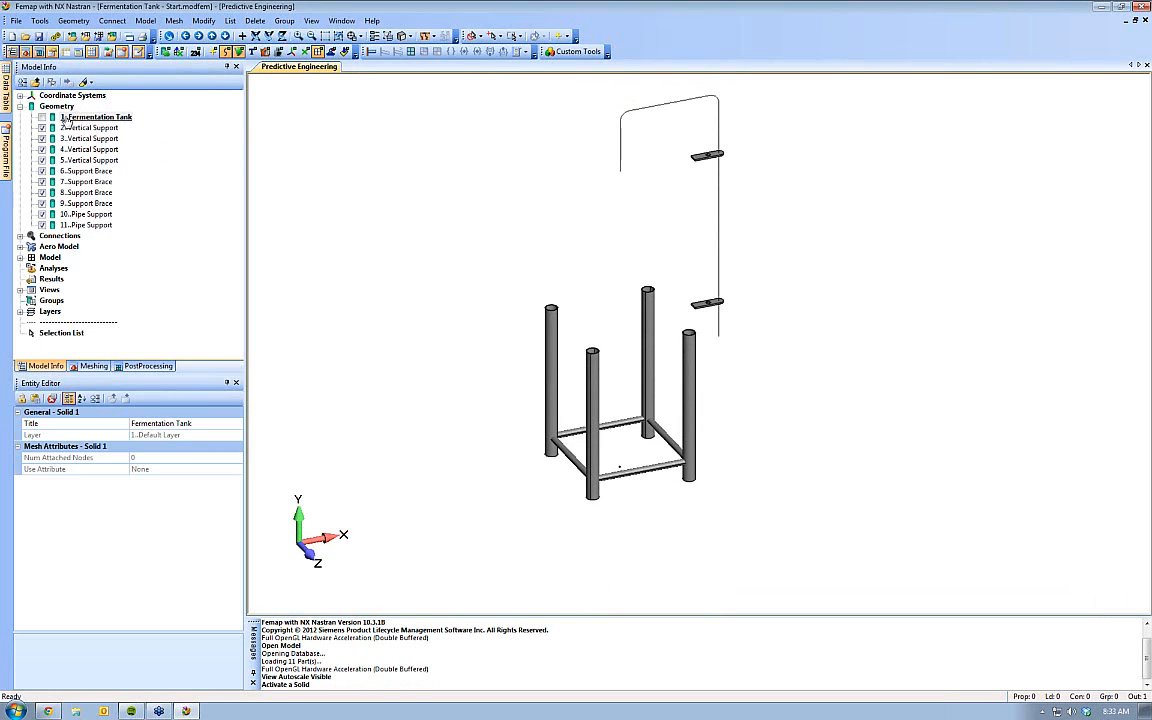
{"action": "middle_click_drag", "start_coordinate": [663, 257], "coordinate": [677, 359]}
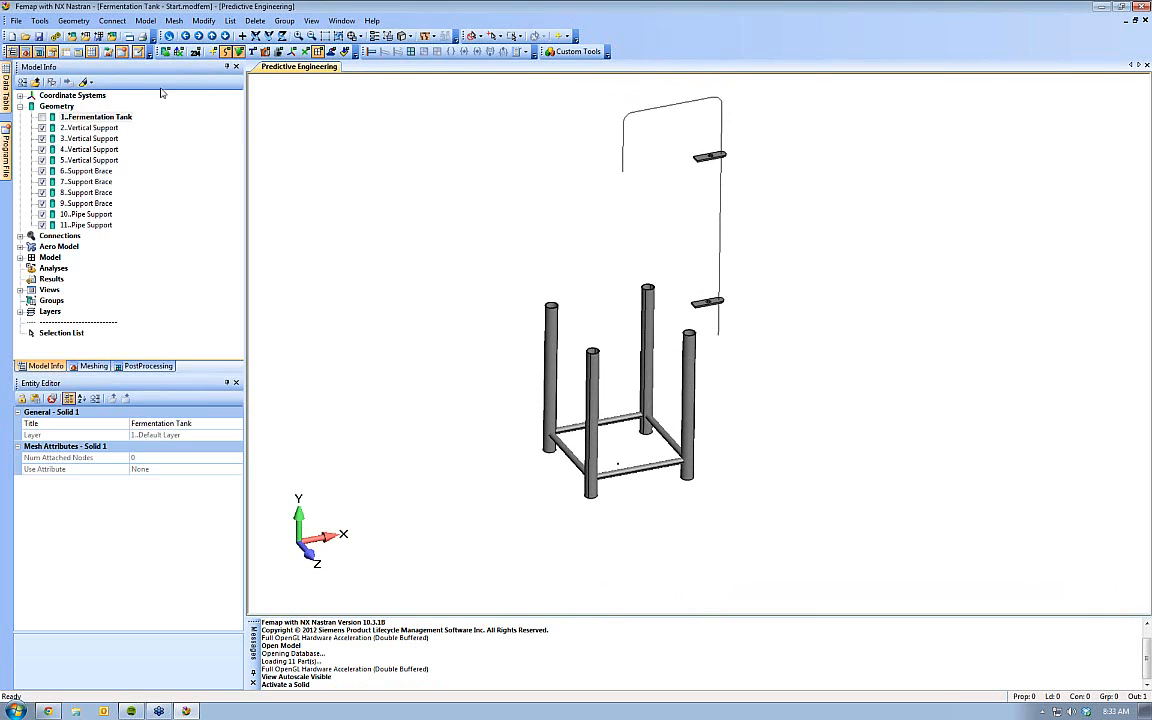
Start automatic mid-surface extraction and select all surfaces of the four vertical supports and four support braces
{"action": "left_click", "coordinate": [80, 22]}
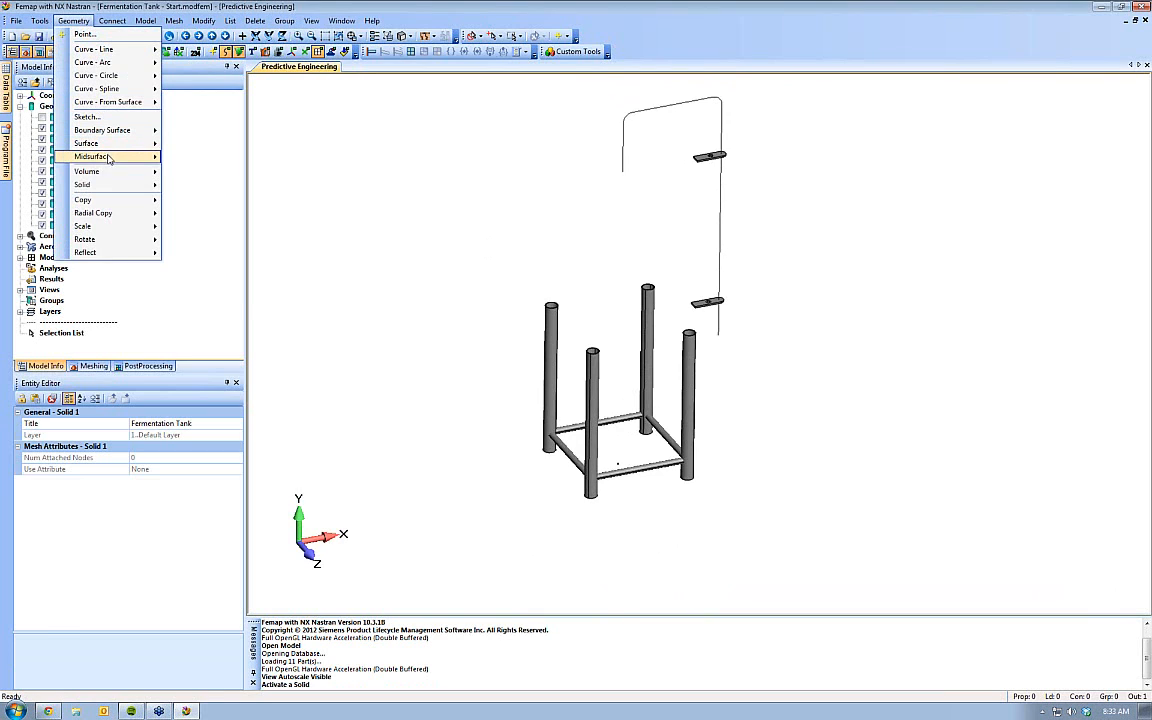
{"action": "mouse_move", "coordinate": [104, 156]}
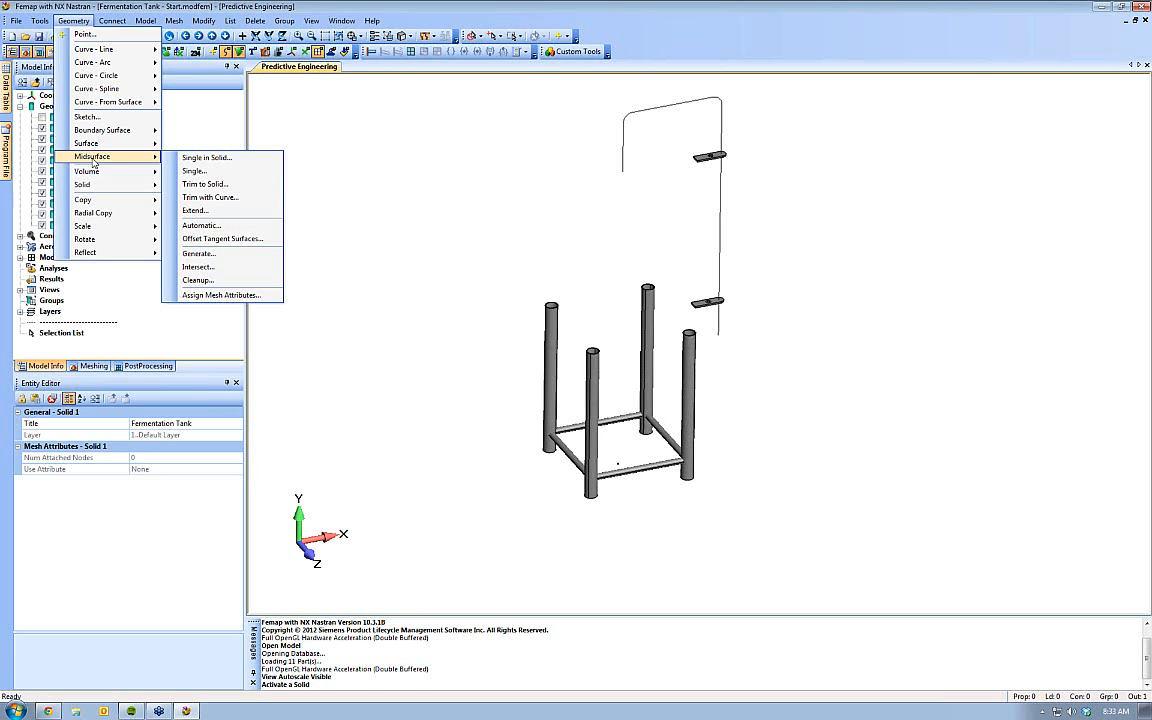
{"action": "left_click", "coordinate": [215, 225]}
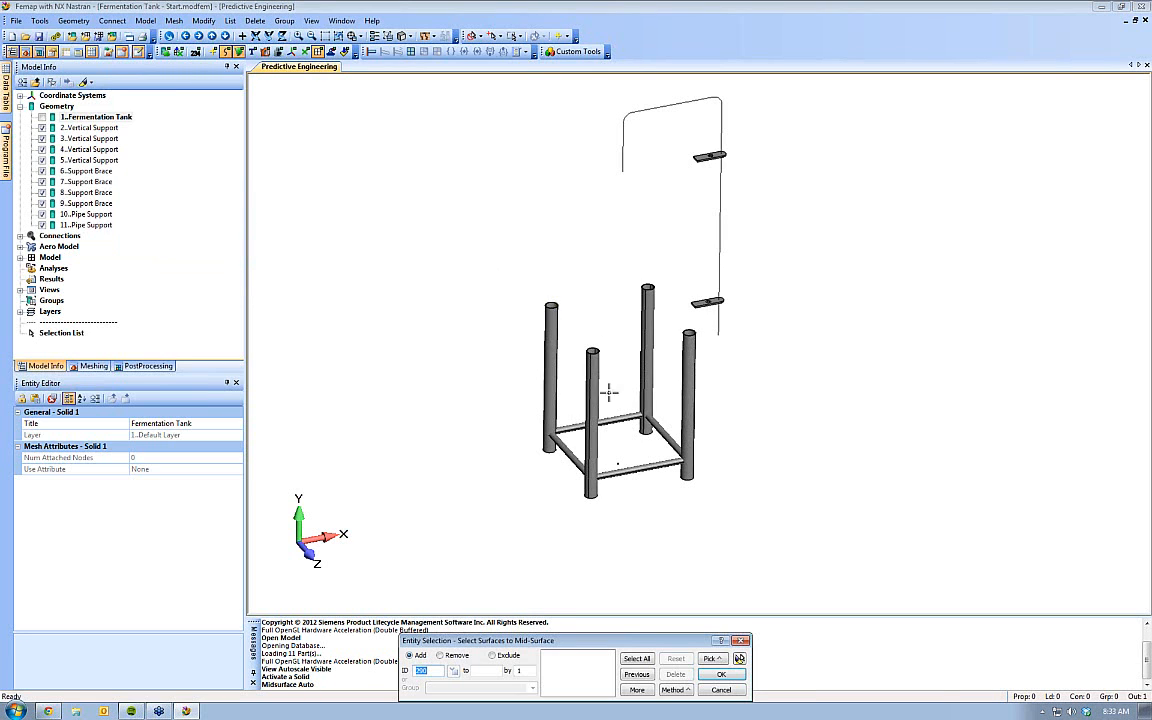
{"action": "middle_click_drag", "start_coordinate": [558, 388], "coordinate": [489, 290], "text": "ctrl"}
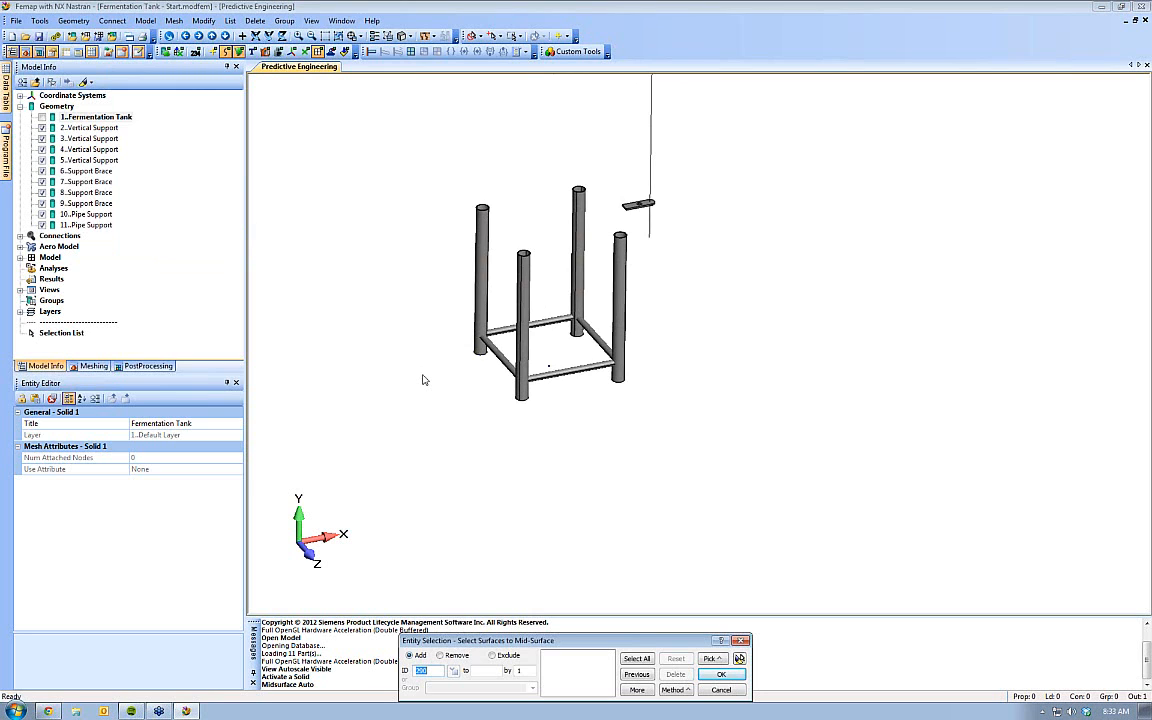
{"action": "middle_click_drag", "start_coordinate": [535, 298], "coordinate": [545, 262]}
{"action": "left_click_drag", "start_coordinate": [443, 162], "coordinate": [586, 412]}
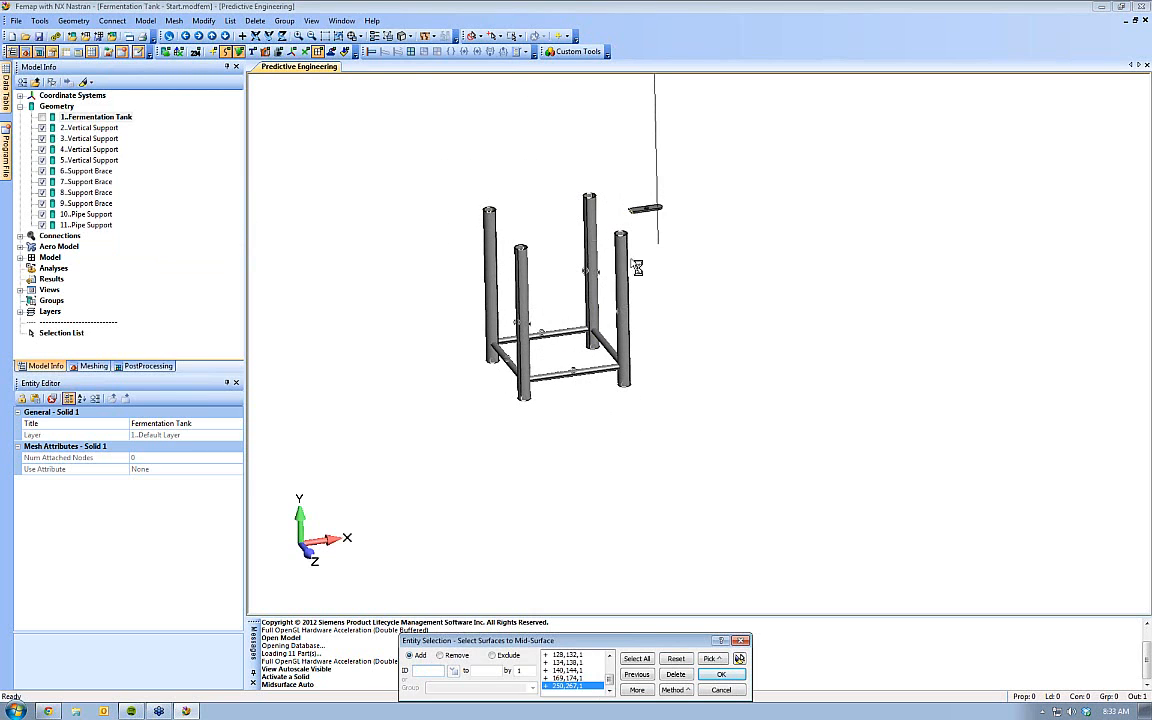
{"action": "middle_click_drag", "start_coordinate": [660, 414], "coordinate": [748, 470]}
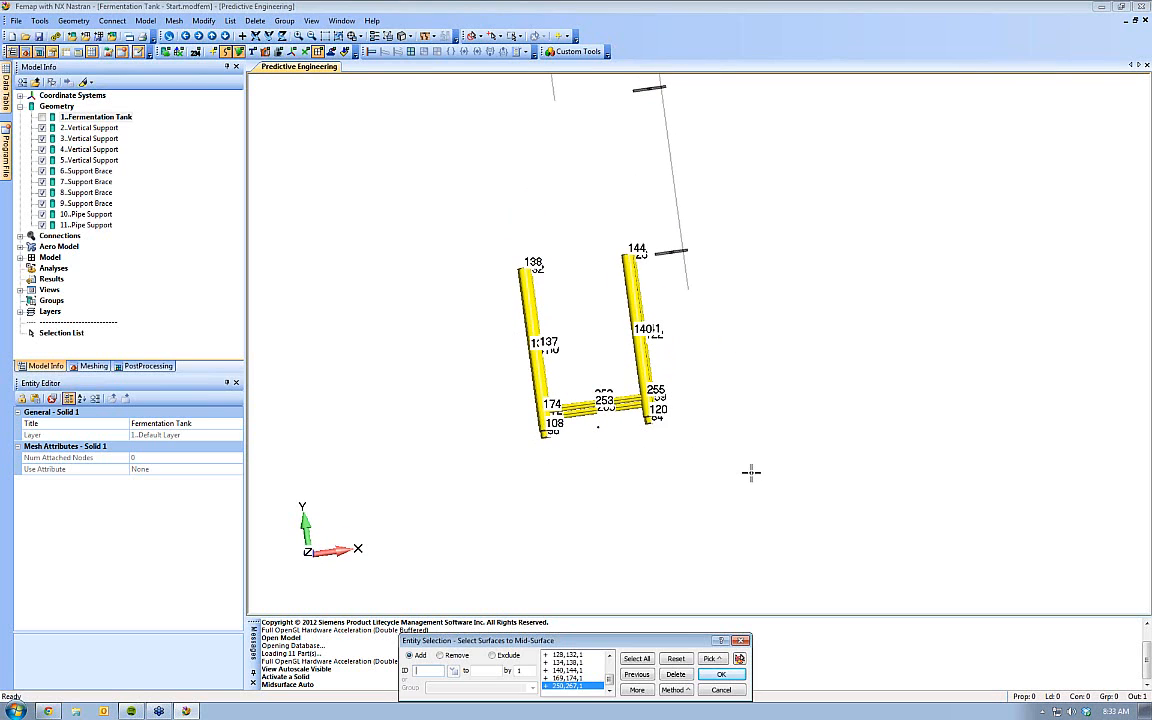
{"action": "middle_click_drag", "start_coordinate": [668, 548], "coordinate": [693, 278]}
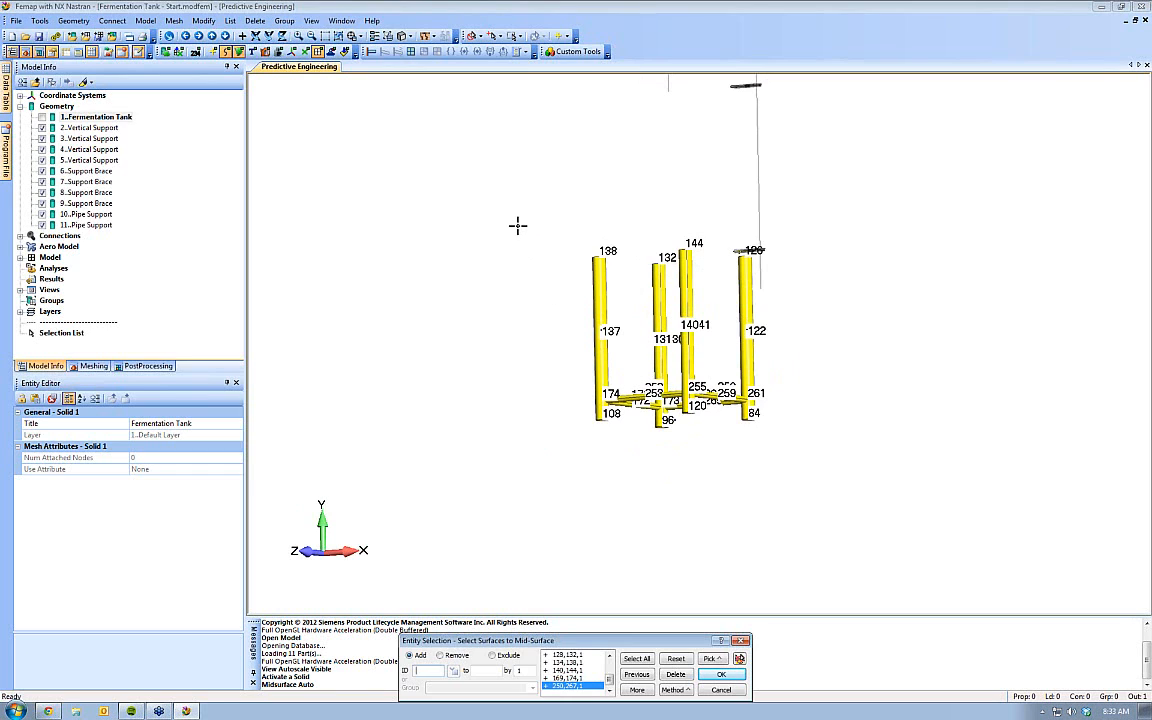
{"action": "left_click_drag", "start_coordinate": [517, 225], "coordinate": [714, 481]}
{"action": "left_click_drag", "start_coordinate": [637, 345], "coordinate": [584, 449]}
{"action": "middle_click_drag", "start_coordinate": [739, 394], "coordinate": [759, 440]}
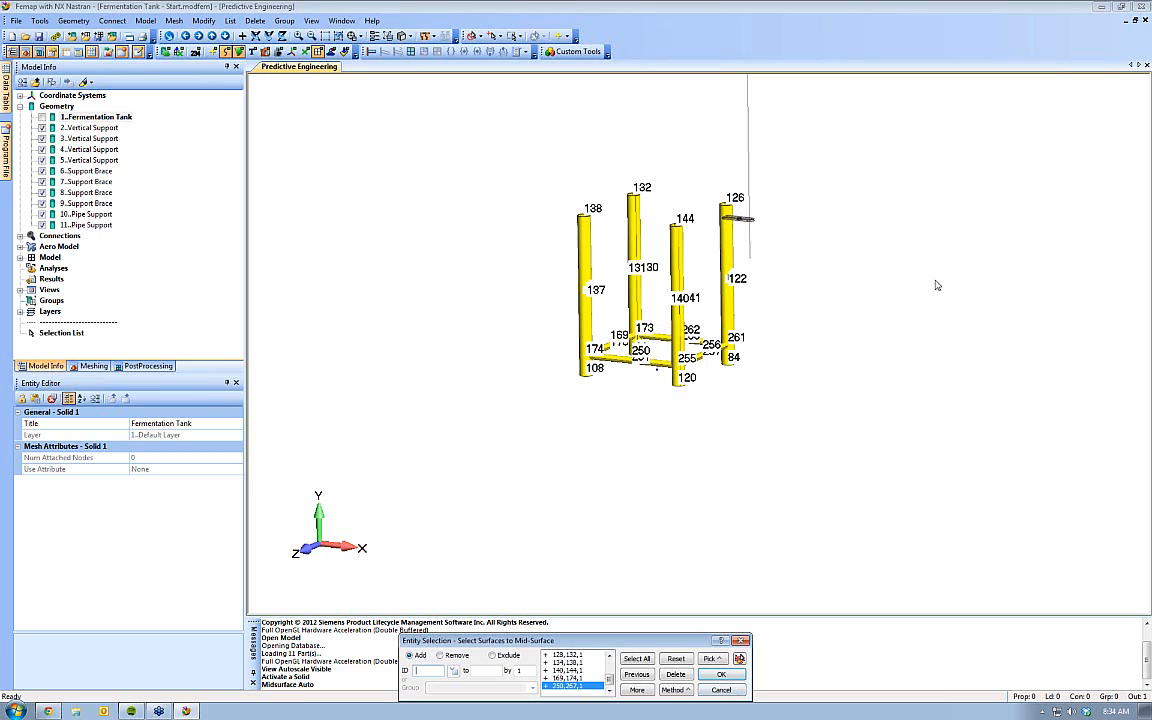
{"action": "left_click", "coordinate": [924, 371]}
{"action": "left_click", "coordinate": [719, 676]}
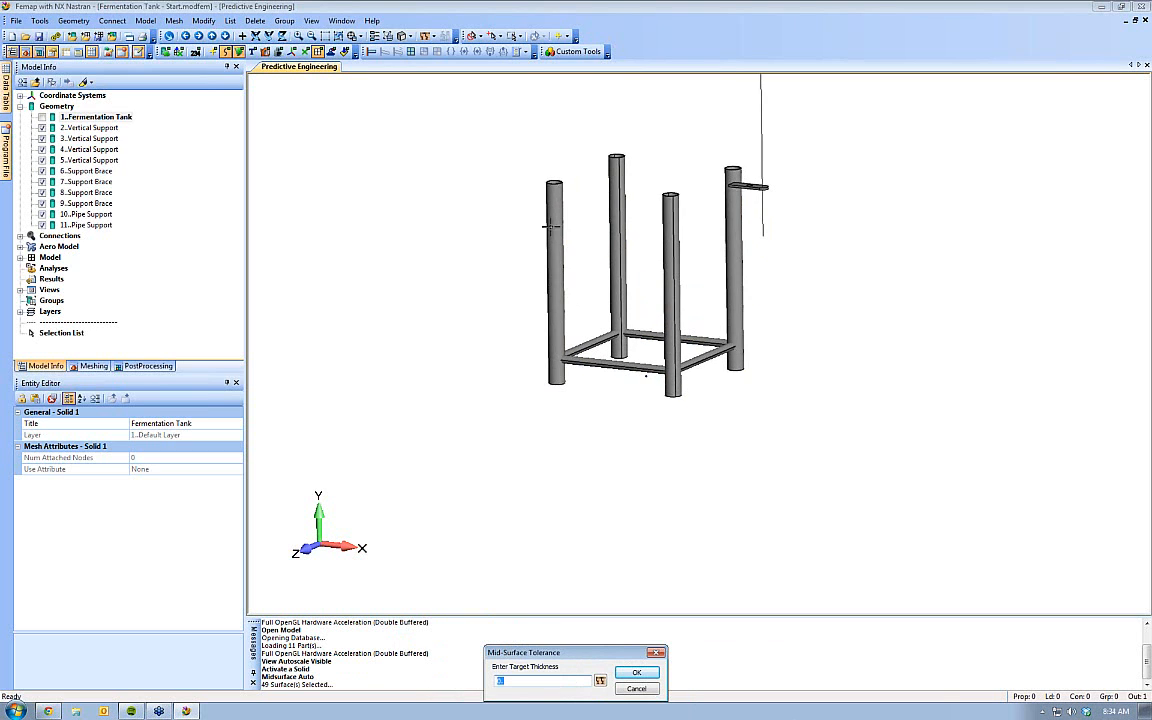
Set the target thickness to 0.333333 by measuring the wall at a vertical support's open end, and generate the mid-surfaces
{"action": "scroll", "coordinate": [551, 227], "scroll_direction": "up", "scroll_amount": 5}
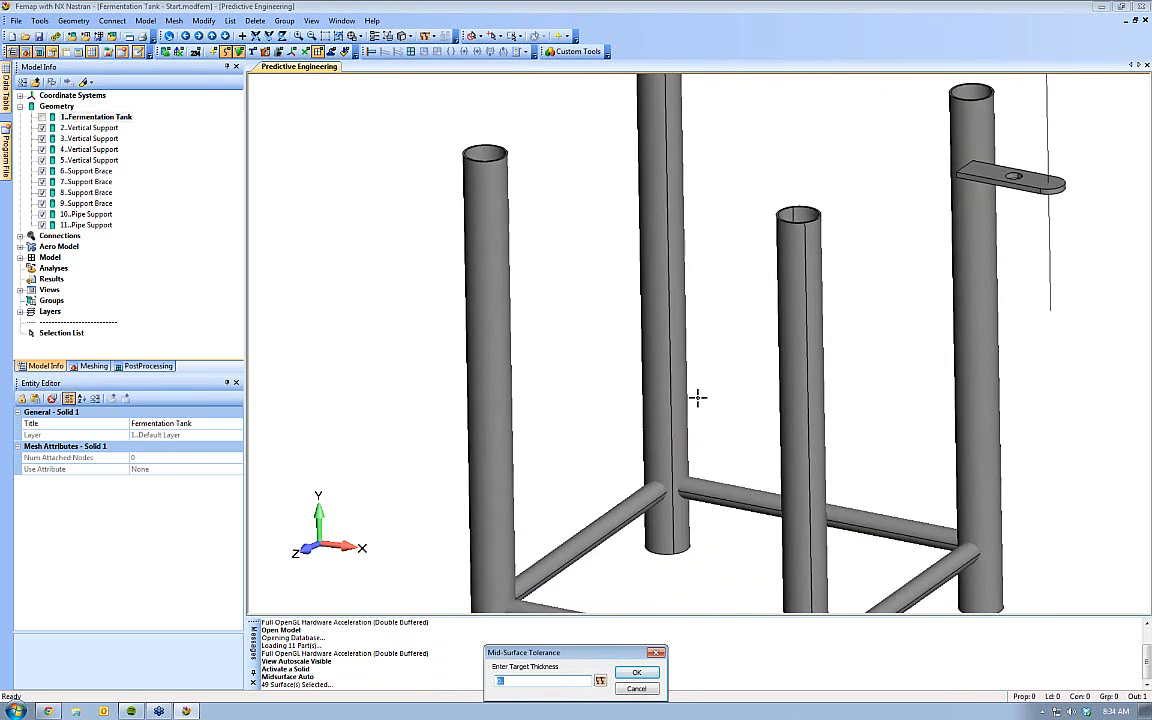
{"action": "middle_click_drag", "start_coordinate": [698, 398], "coordinate": [430, 300]}
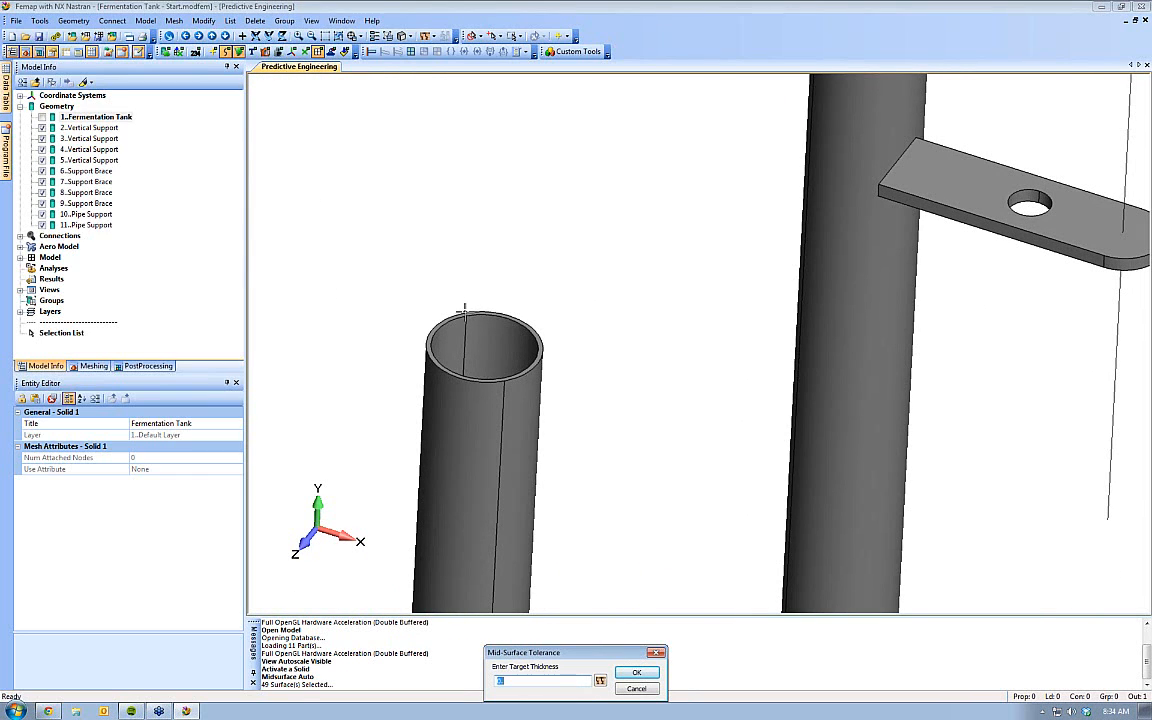
{"action": "left_click", "coordinate": [601, 681]}
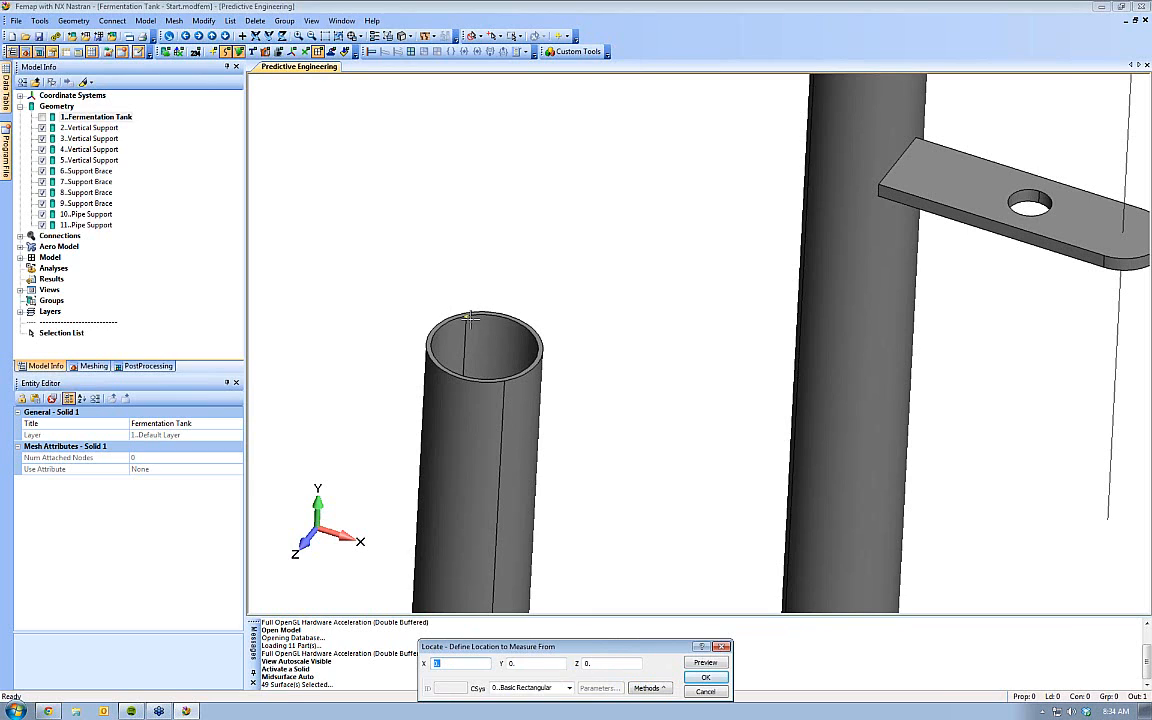
{"action": "left_click", "coordinate": [504, 380]}
{"action": "left_click", "coordinate": [702, 678]}
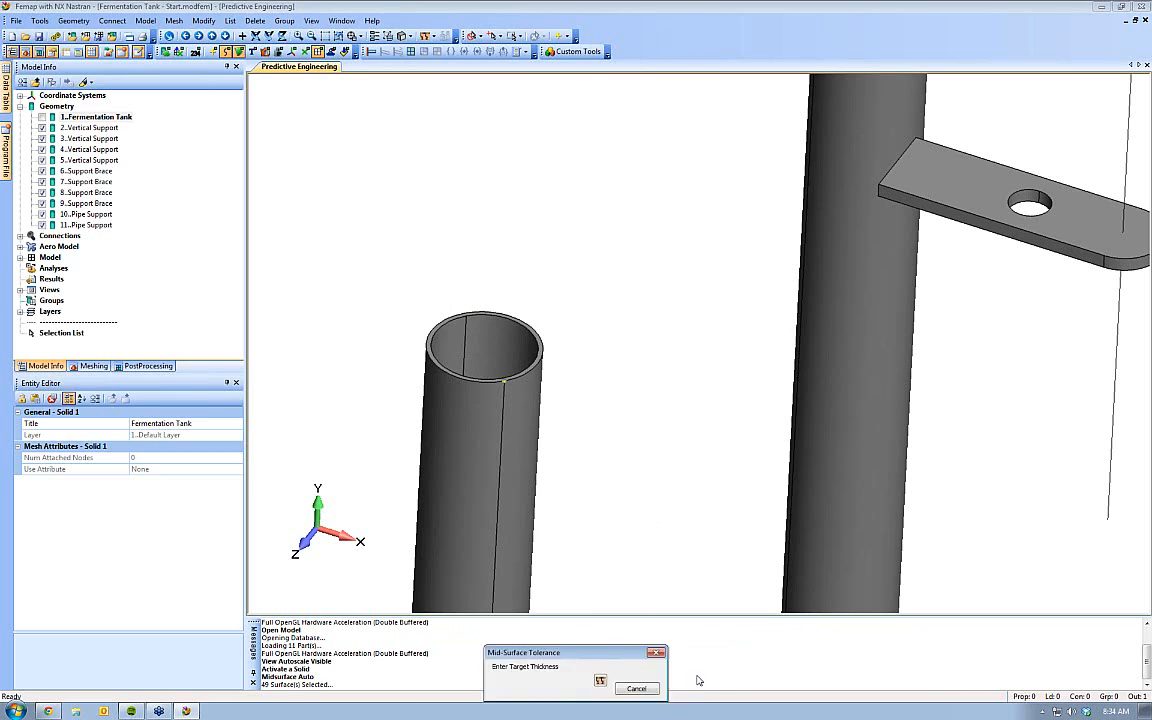
{"action": "left_click", "coordinate": [462, 311]}
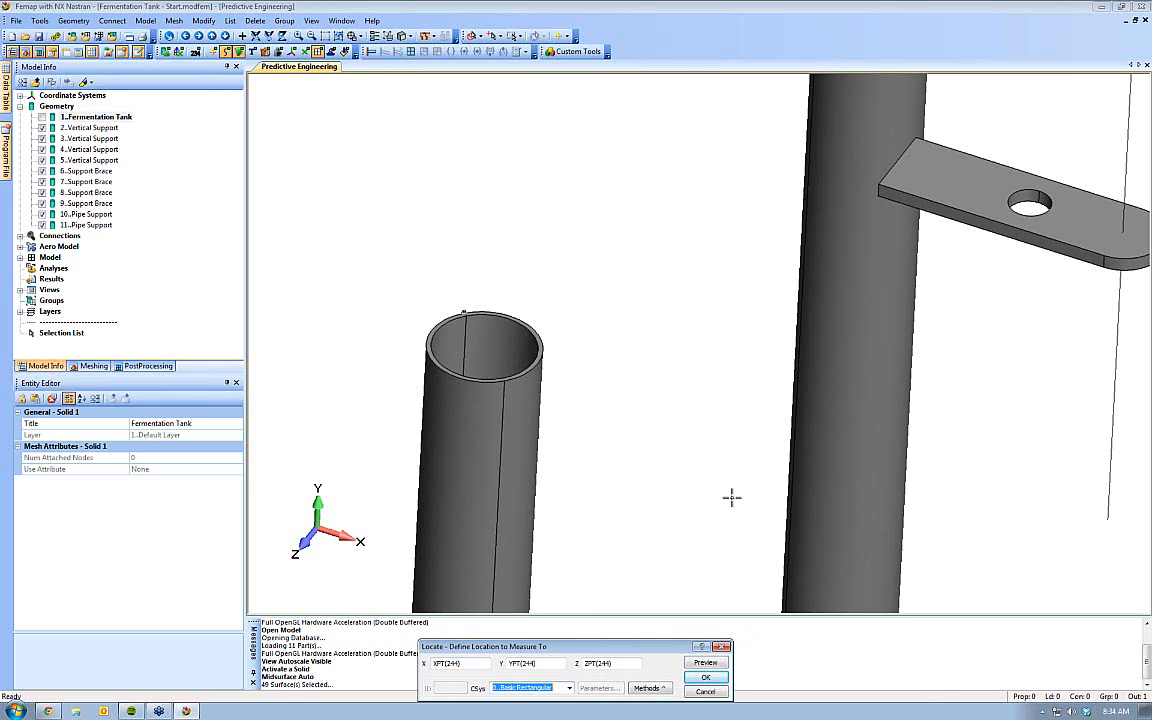
{"action": "left_click", "coordinate": [705, 679]}
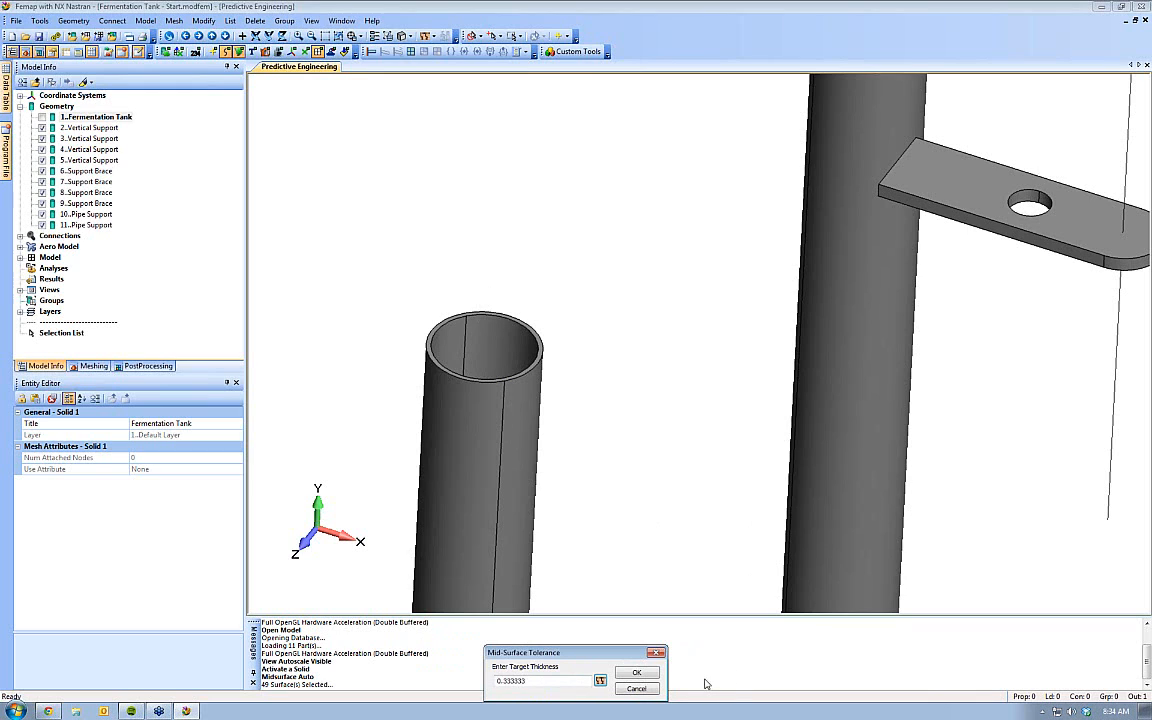
{"action": "left_click", "coordinate": [638, 674]}
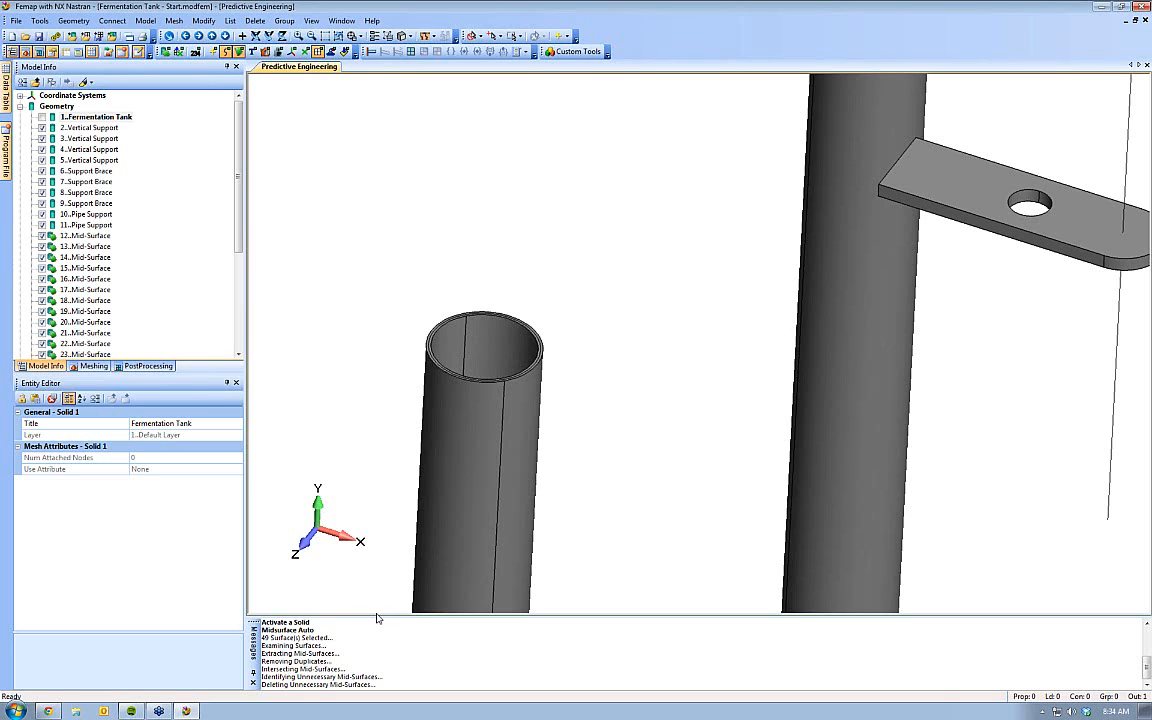
Enlarge the messages area and display only mid-surfaces 12 through 27, hiding all the original solids
{"action": "left_click_drag", "start_coordinate": [376, 617], "coordinate": [378, 530]}
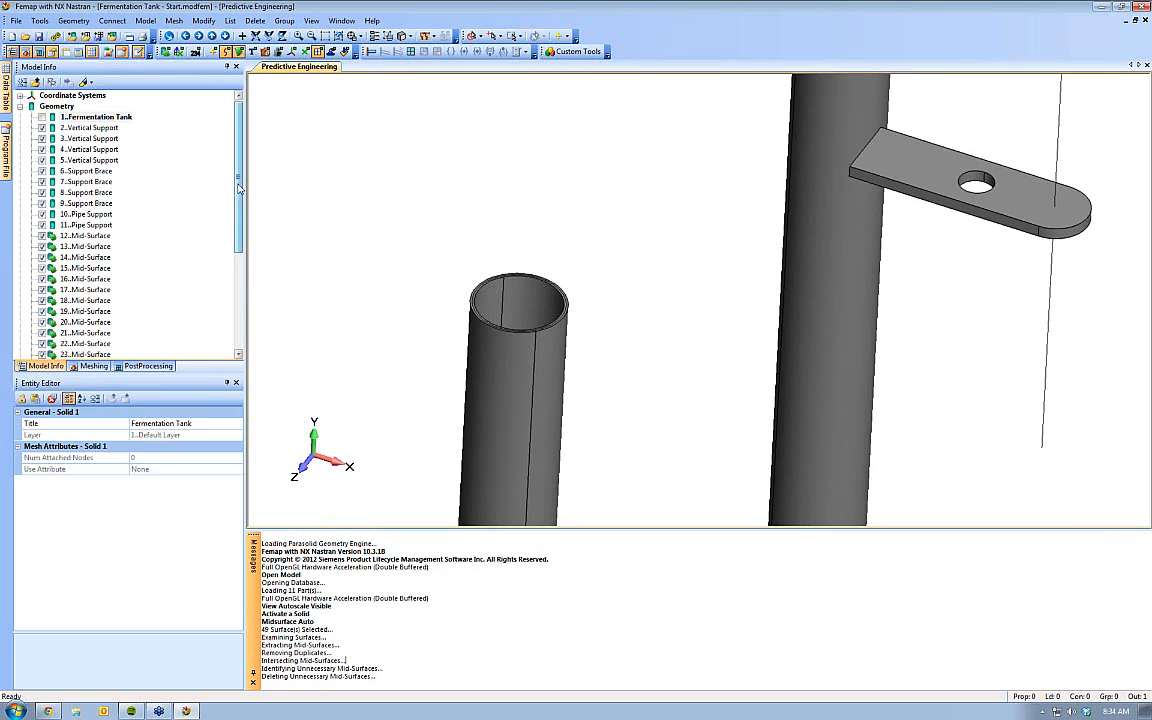
{"action": "scroll", "coordinate": [234, 192], "scroll_direction": "down", "scroll_amount": 1}
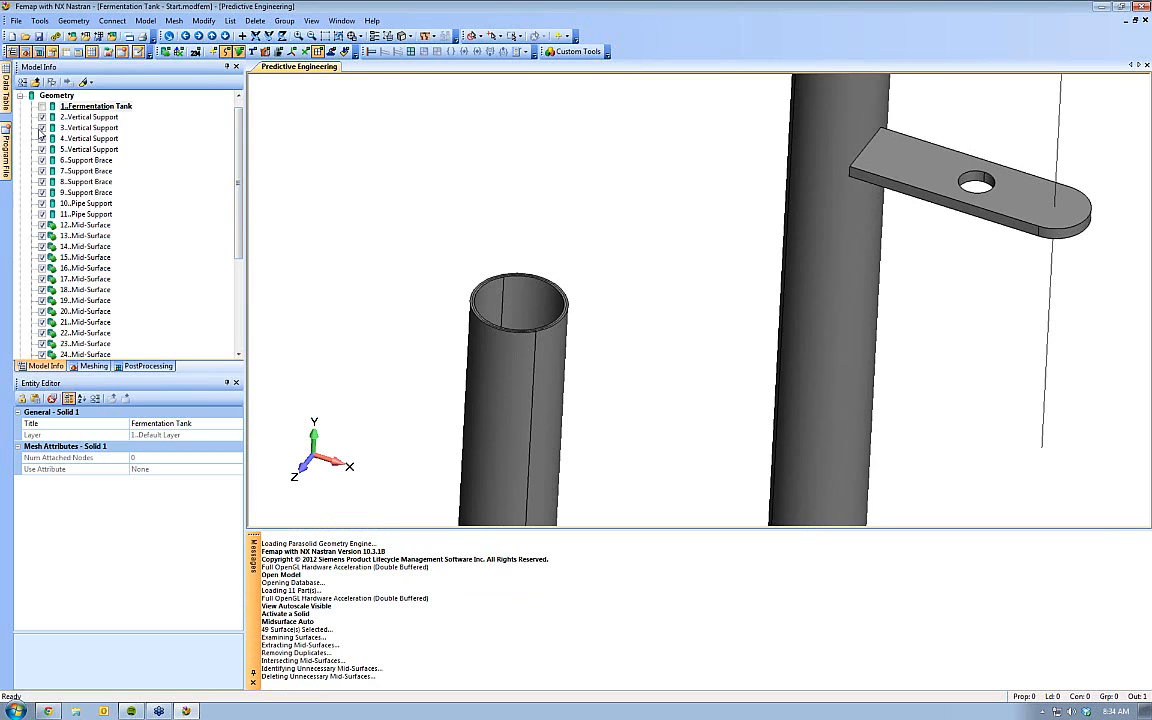
{"action": "left_click_drag", "start_coordinate": [241, 198], "coordinate": [237, 231]}
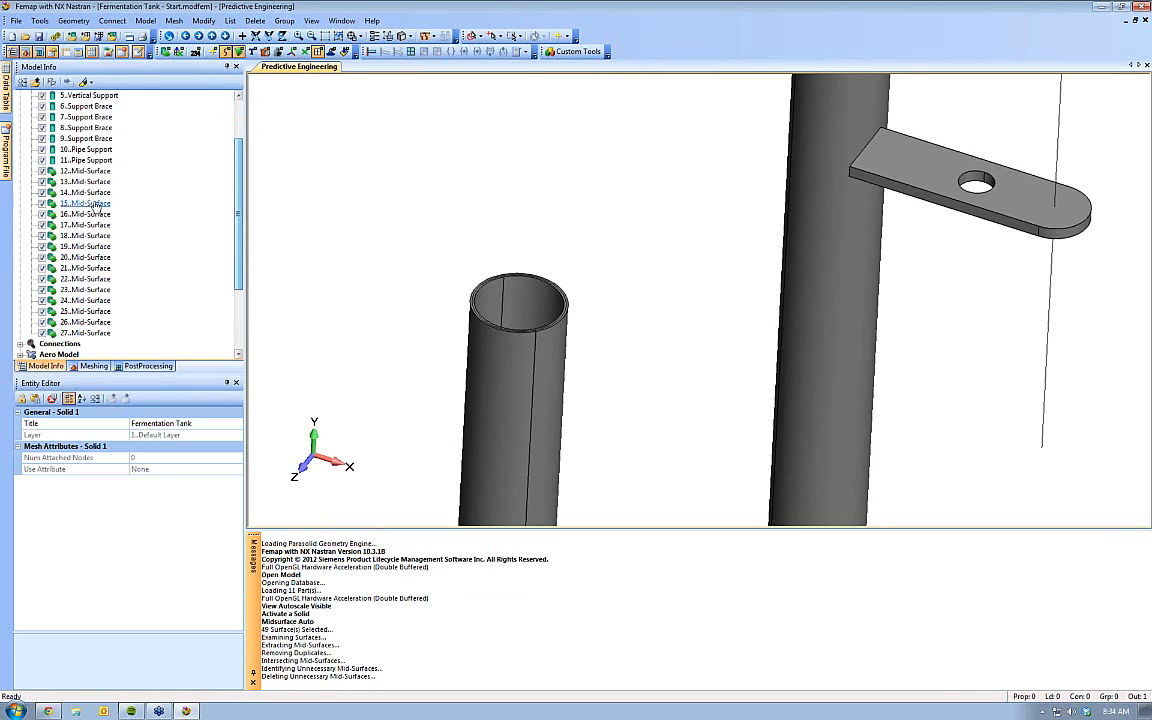
{"action": "left_click", "coordinate": [92, 172]}
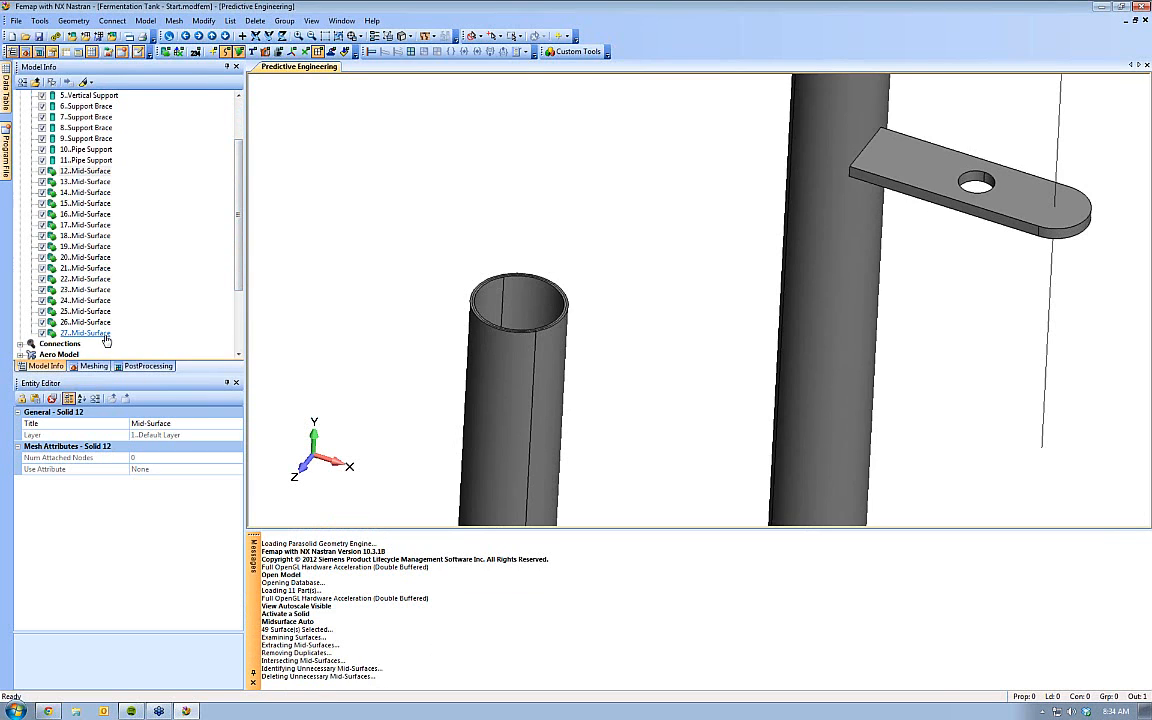
{"action": "left_click", "coordinate": [98, 333], "text": "shift"}
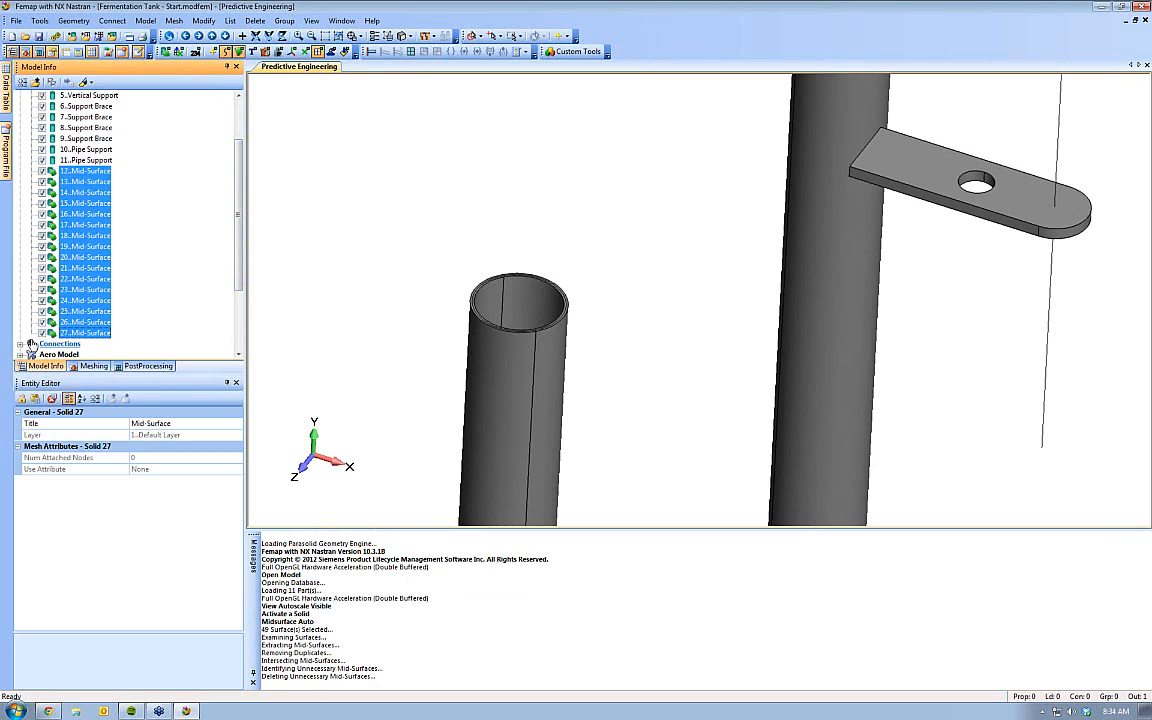
{"action": "right_click", "coordinate": [42, 336]}
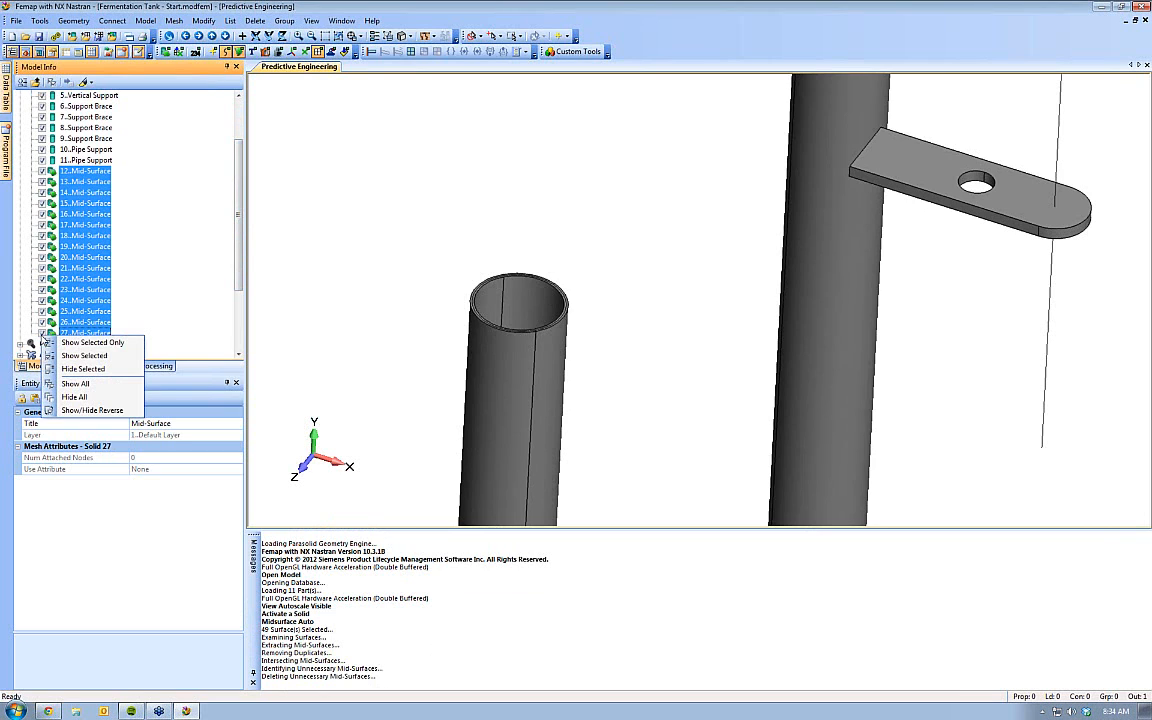
{"action": "left_click", "coordinate": [93, 343]}
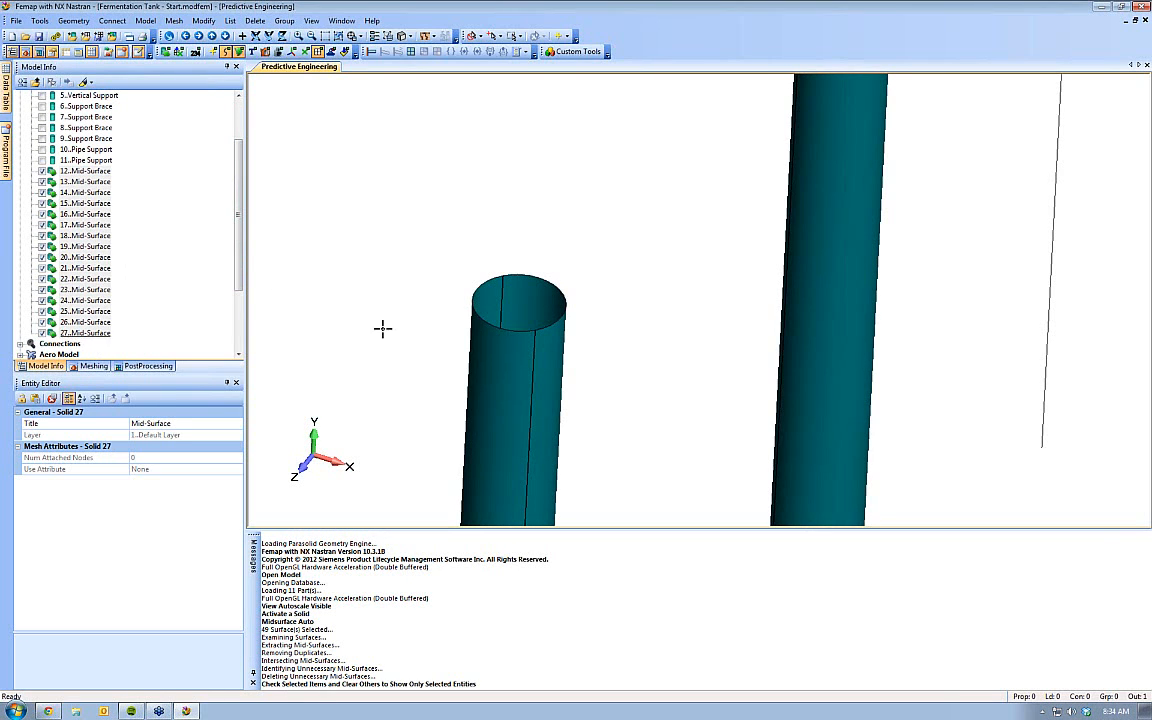
Examine the extracted mid-surfaces at the vertical supports' open ends and at the support brace junctions
{"action": "scroll", "coordinate": [367, 255], "scroll_direction": "down", "scroll_amount": 6}
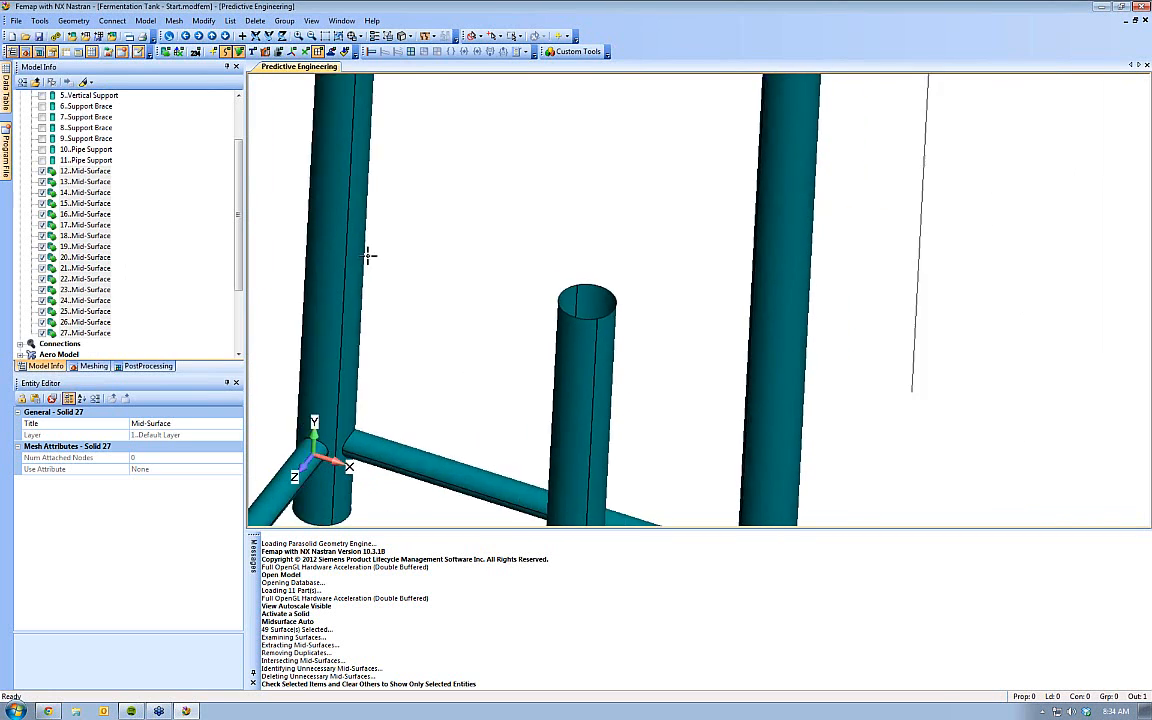
{"action": "left_click", "coordinate": [43, 129]}
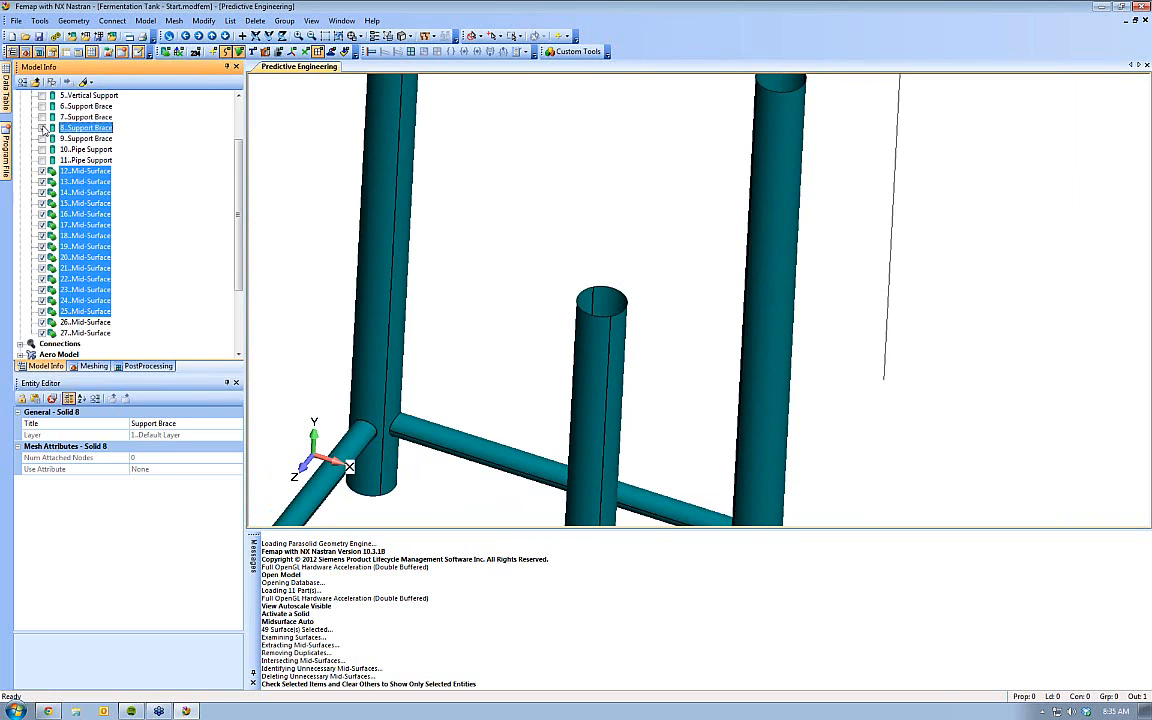
{"action": "scroll", "coordinate": [584, 327], "scroll_direction": "down", "scroll_amount": 4}
{"action": "scroll", "coordinate": [669, 288], "scroll_direction": "up", "scroll_amount": 6}
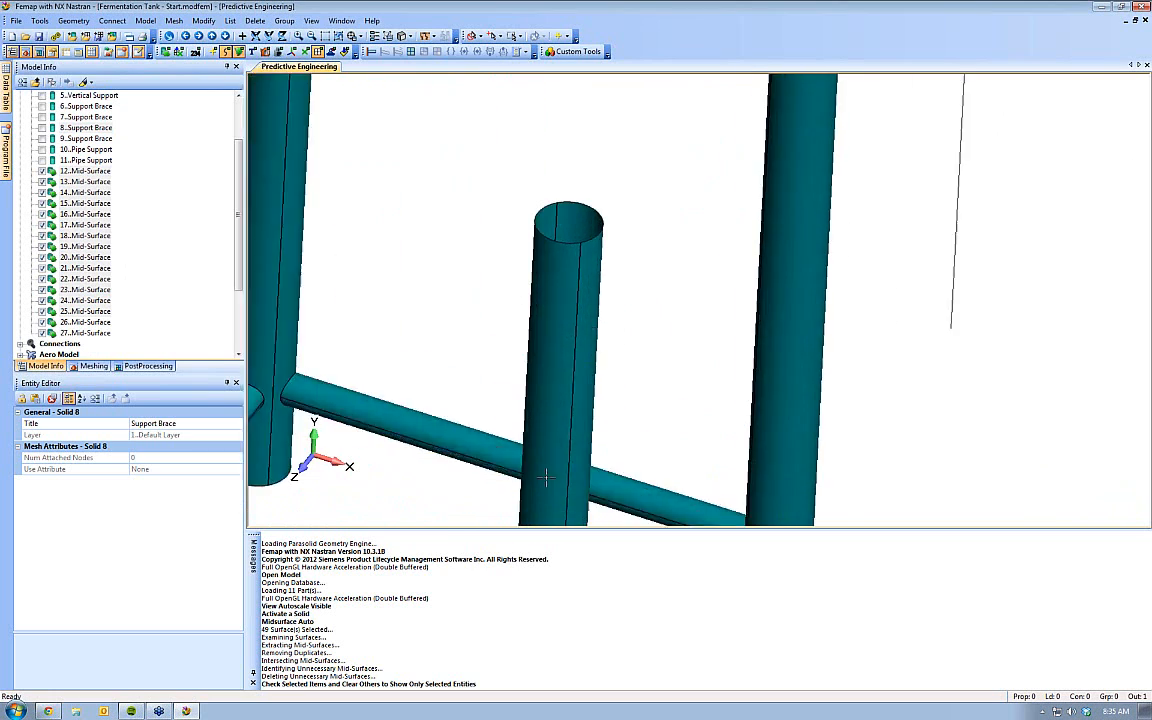
{"action": "scroll", "coordinate": [683, 424], "scroll_direction": "up", "scroll_amount": 2}
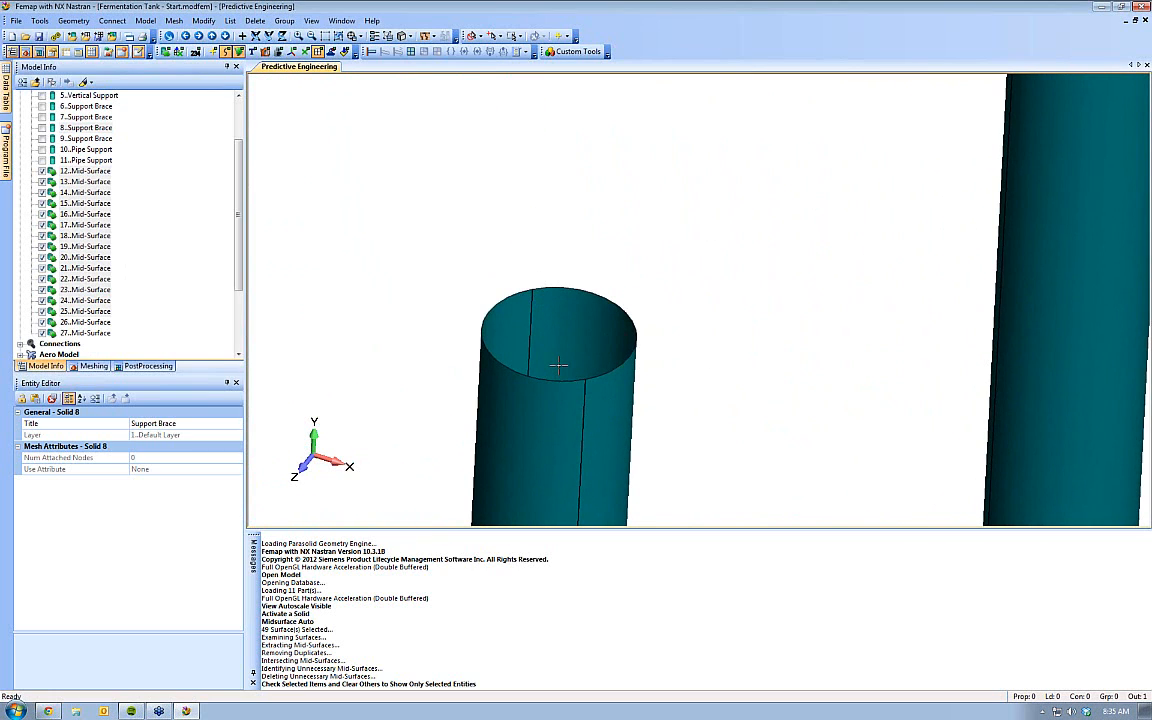
{"action": "scroll", "coordinate": [563, 384], "scroll_direction": "down", "scroll_amount": 4}
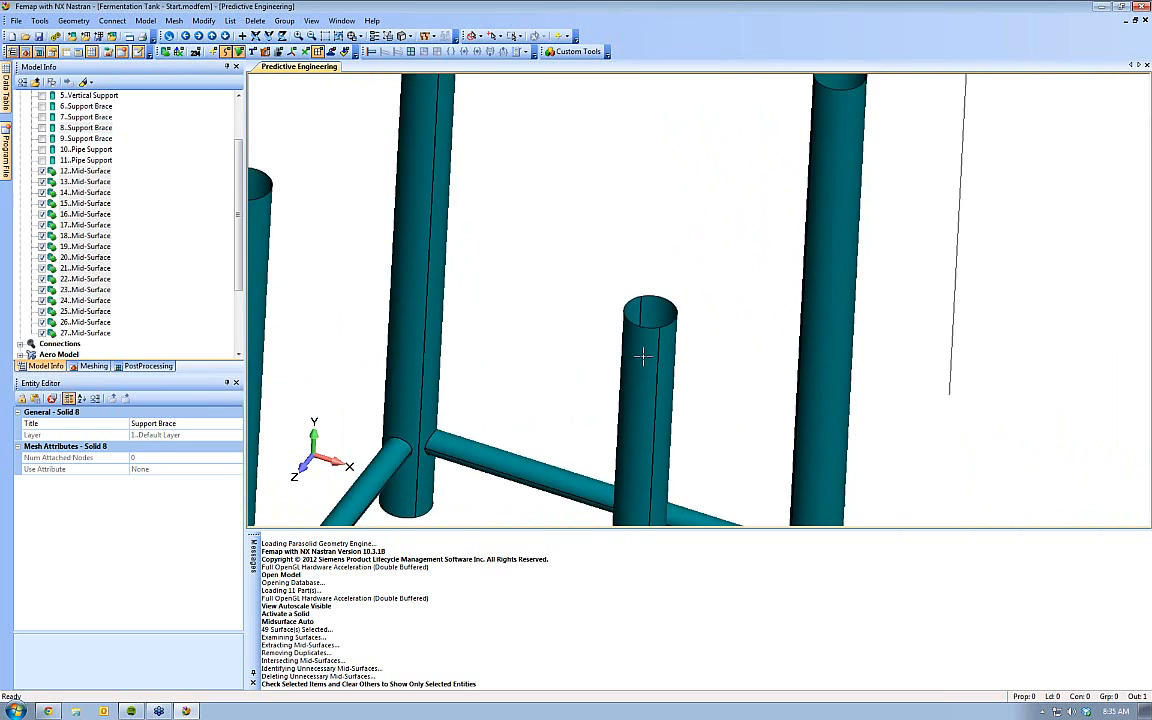
{"action": "scroll", "coordinate": [637, 345], "scroll_direction": "up", "scroll_amount": 3}
{"action": "middle_click_drag", "start_coordinate": [637, 345], "coordinate": [641, 347]}
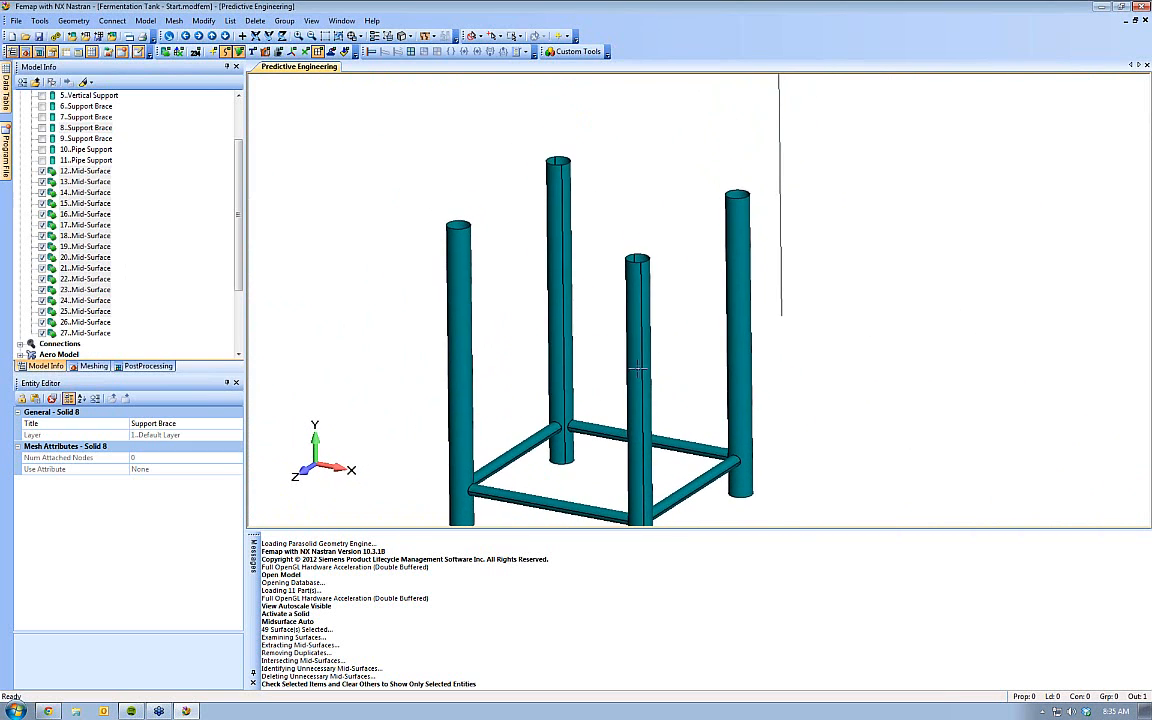
{"action": "middle_click_drag", "start_coordinate": [615, 431], "coordinate": [568, 369], "text": "ctrl"}
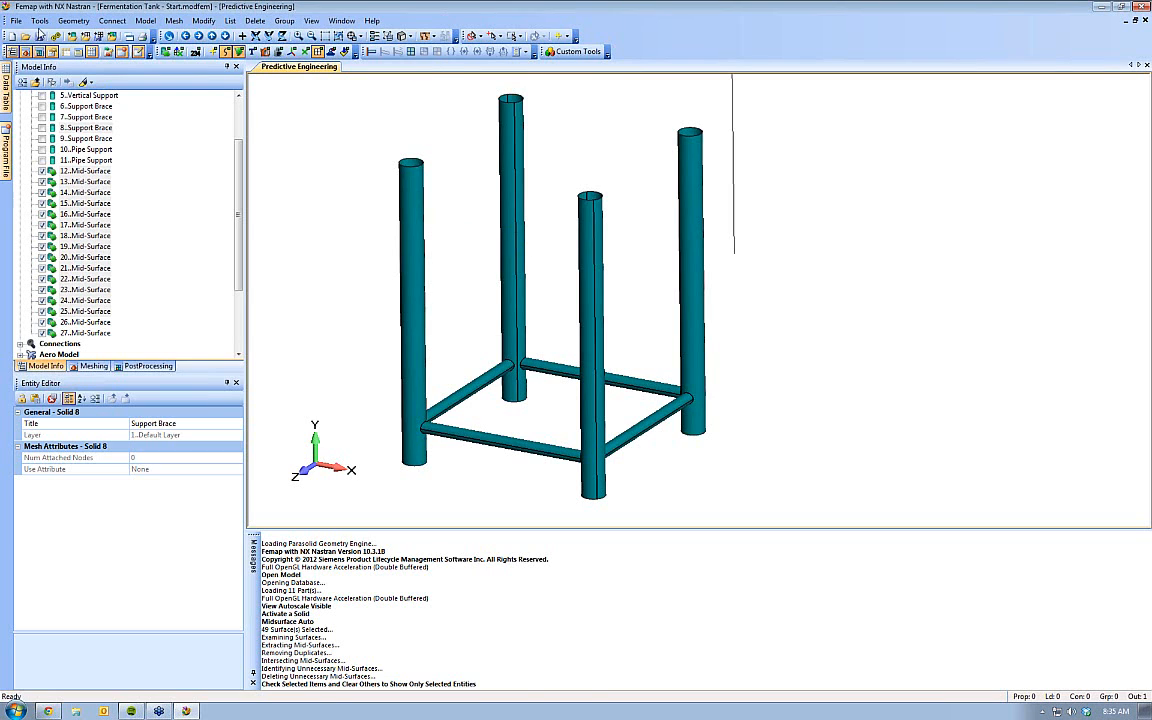
Try to stitch all the displayed support and brace mid-surfaces together, using the default gap tolerance and mergeable-curve cleanup
{"action": "left_click", "coordinate": [76, 21]}
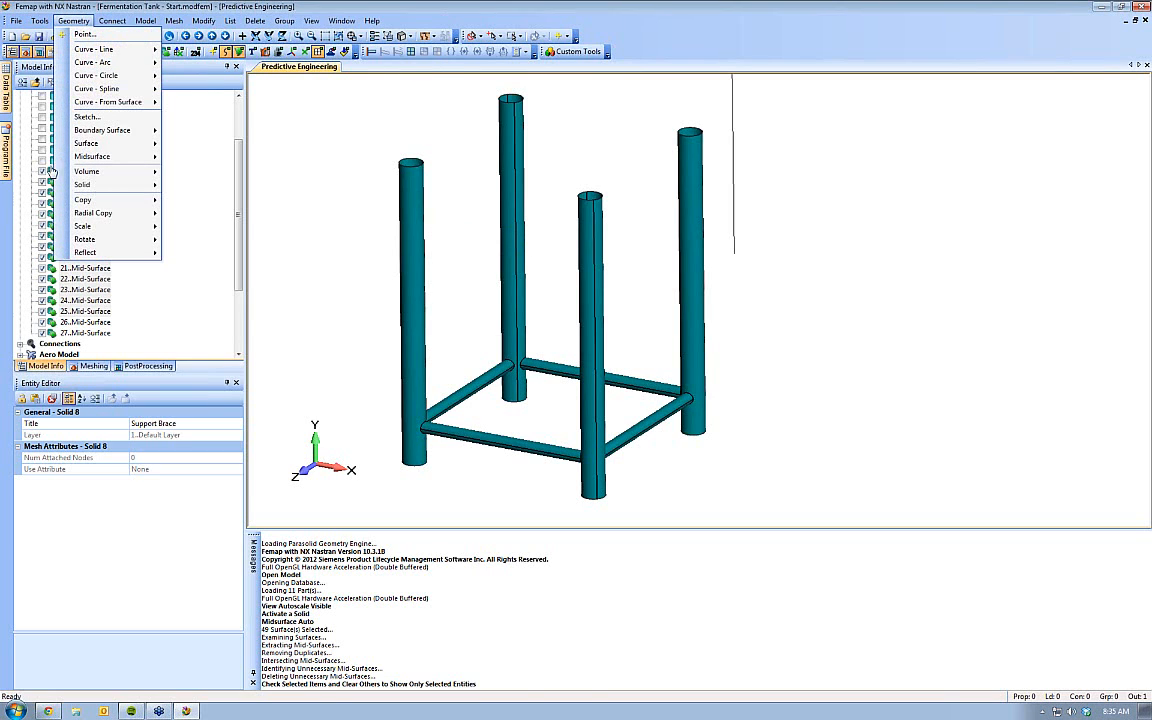
{"action": "mouse_move", "coordinate": [100, 184]}
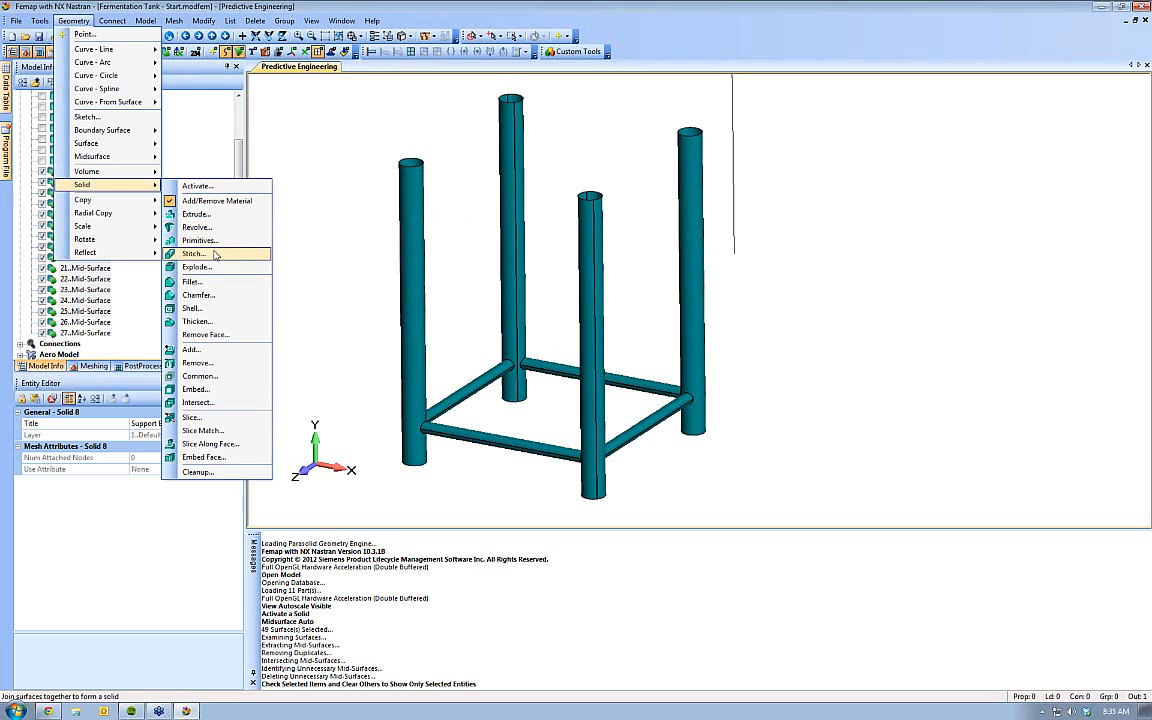
{"action": "left_click", "coordinate": [194, 254]}
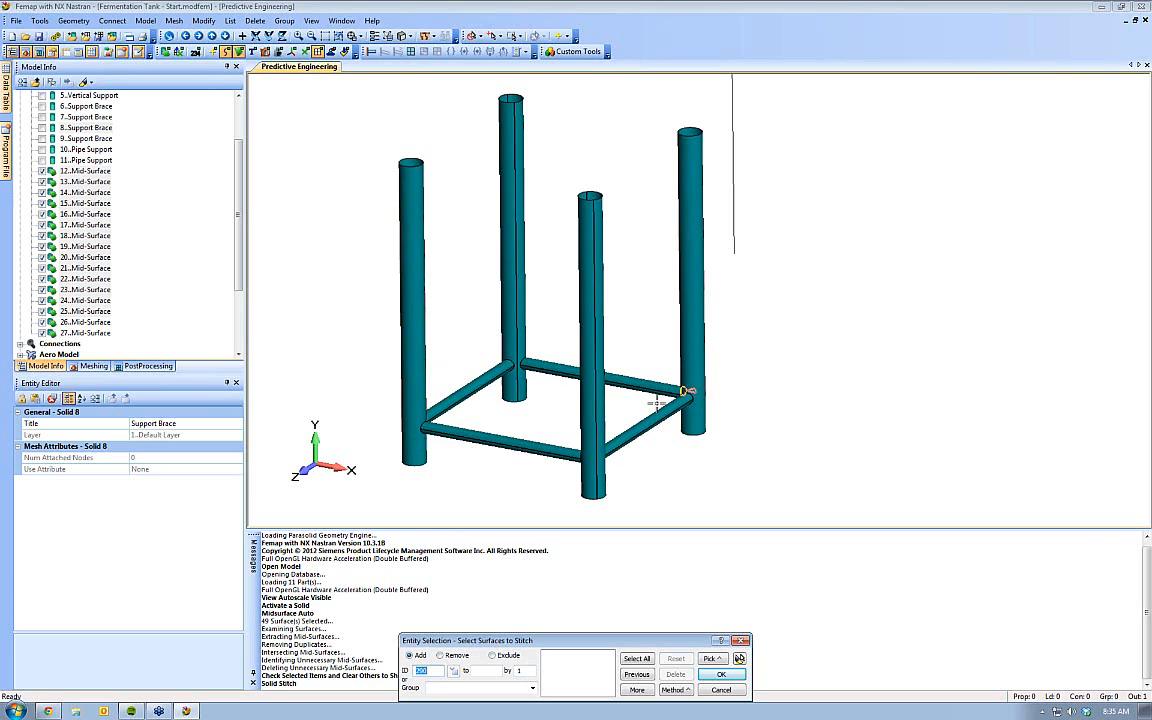
{"action": "middle_click_drag", "start_coordinate": [656, 399], "coordinate": [351, 319]}
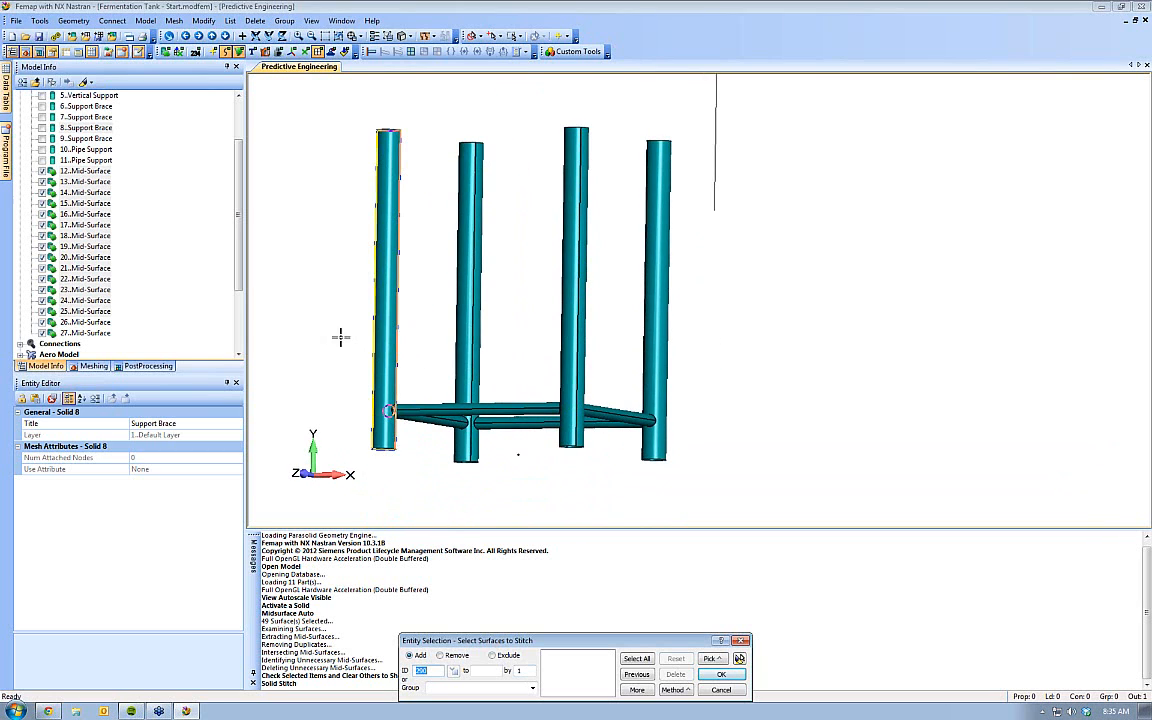
{"action": "left_click_drag", "start_coordinate": [579, 482], "coordinate": [715, 509]}
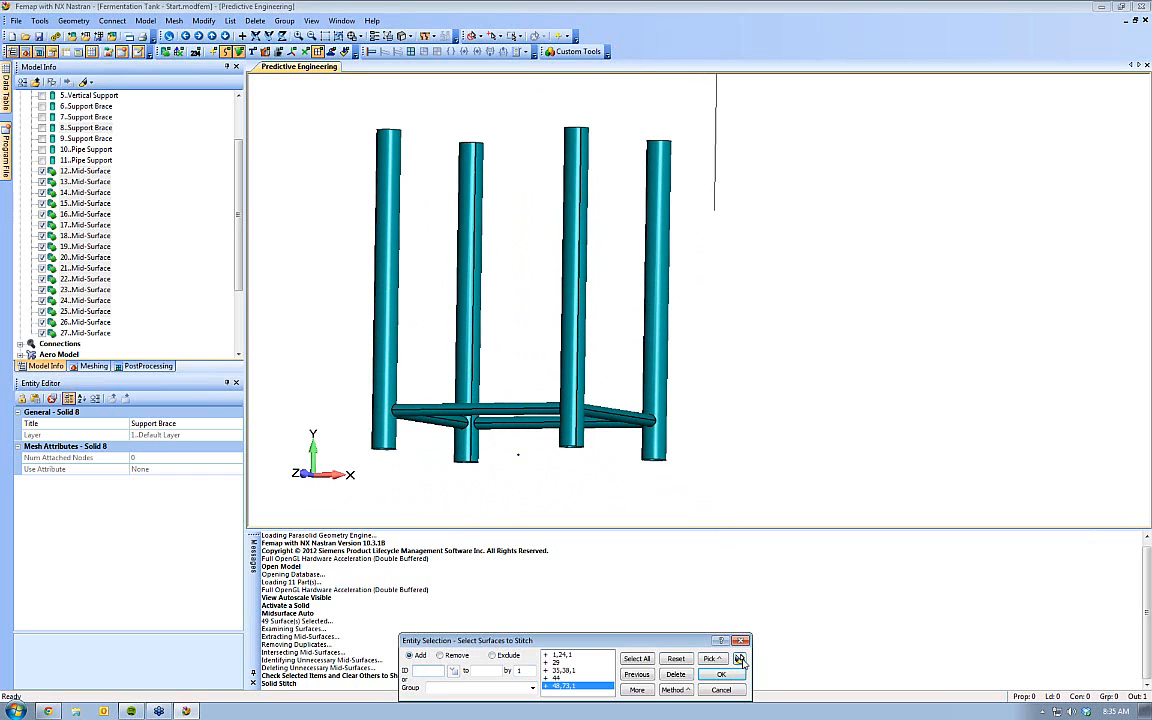
{"action": "left_click", "coordinate": [738, 659]}
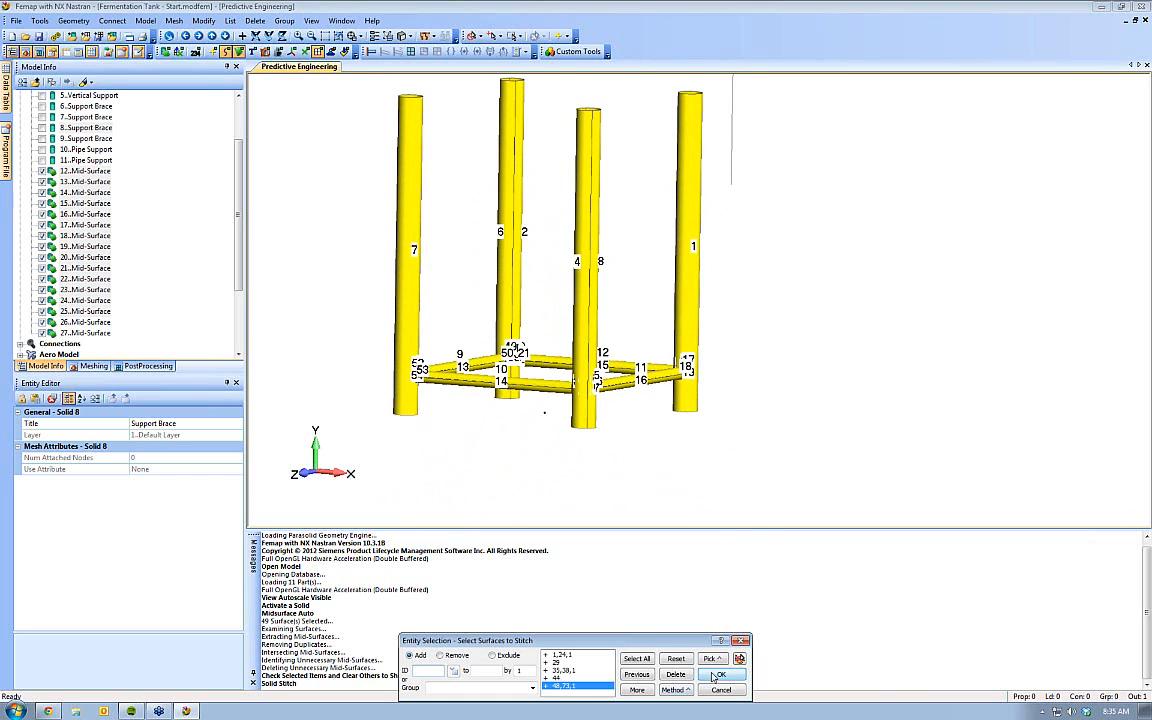
{"action": "left_click", "coordinate": [718, 676]}
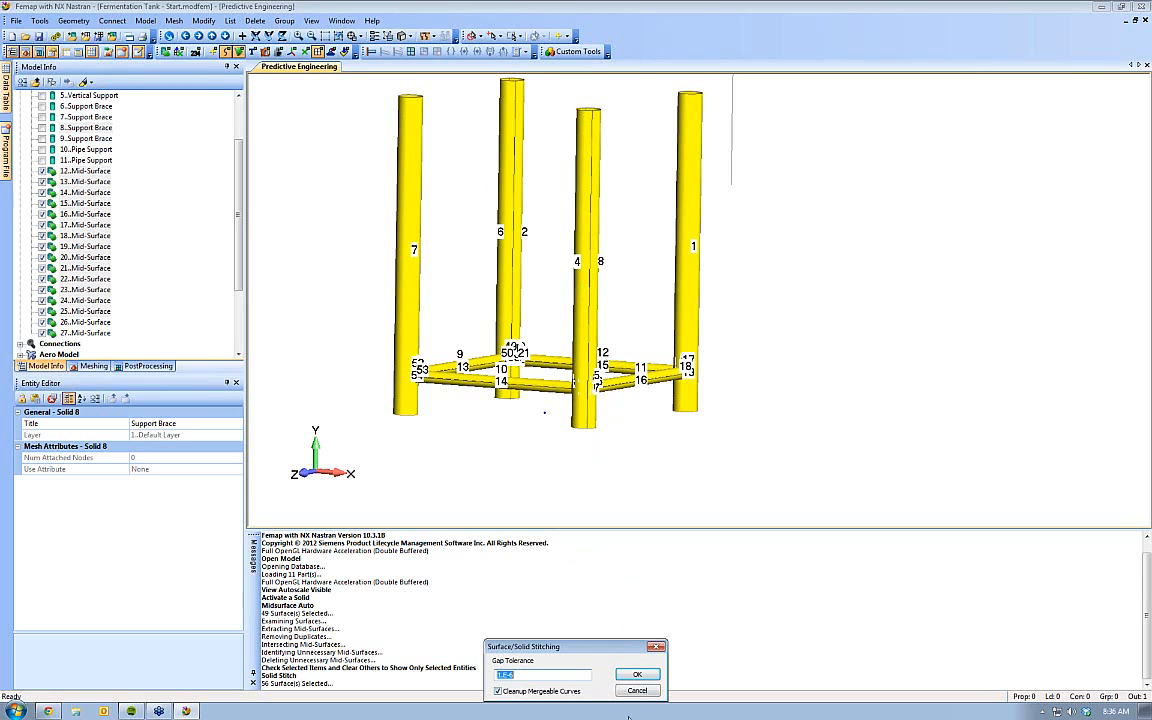
{"action": "left_click", "coordinate": [646, 678]}
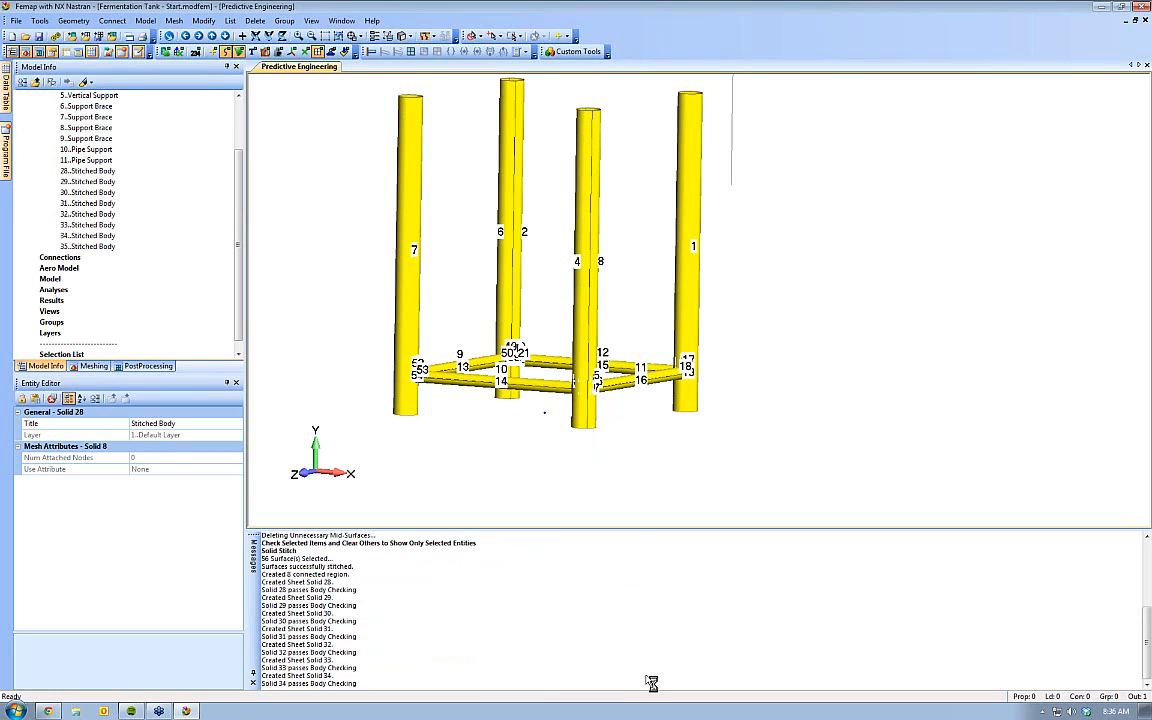
Inspect the highlighted edges of the stitched bodies at the open ends of the vertical supports and at the brace junctions
{"action": "middle_click_drag", "start_coordinate": [573, 184], "coordinate": [584, 302]}
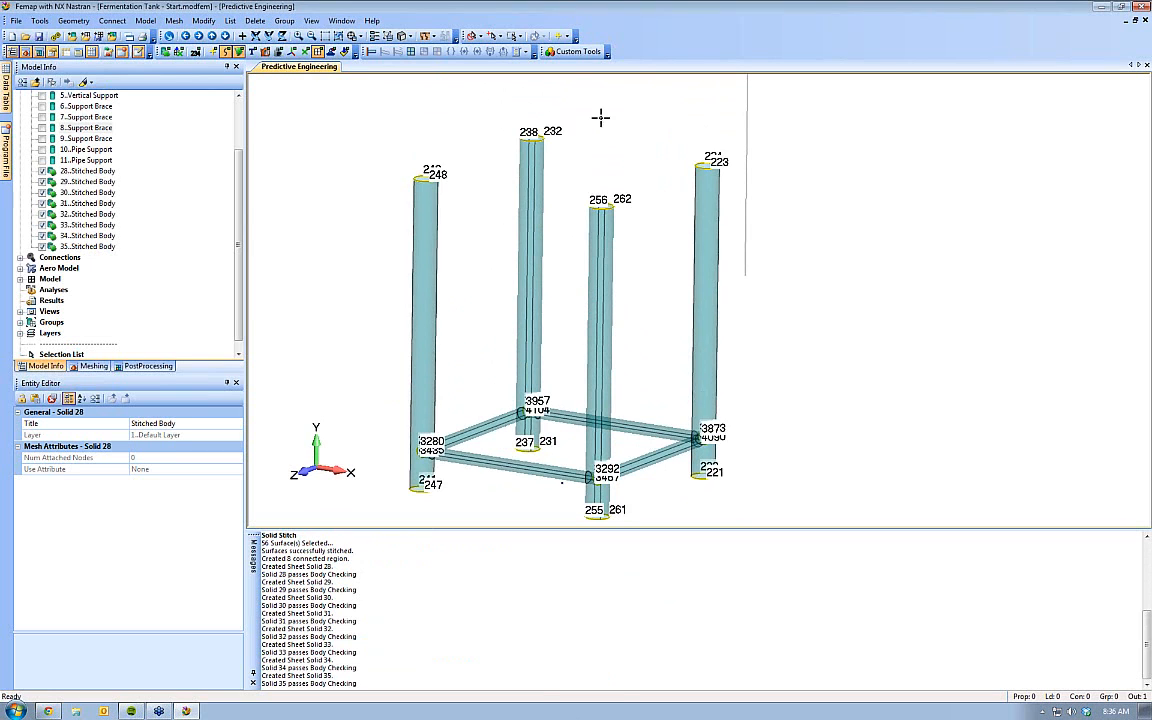
{"action": "scroll", "coordinate": [578, 300], "scroll_direction": "up", "scroll_amount": 5}
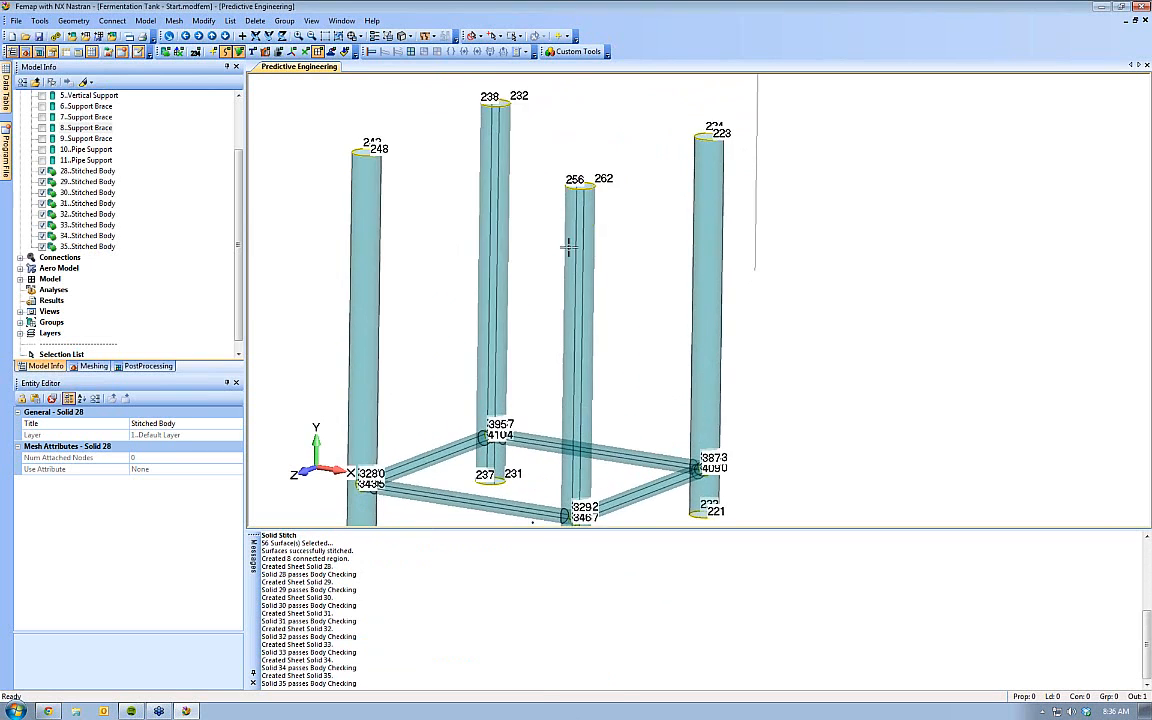
{"action": "scroll", "coordinate": [578, 308], "scroll_direction": "up", "scroll_amount": 2}
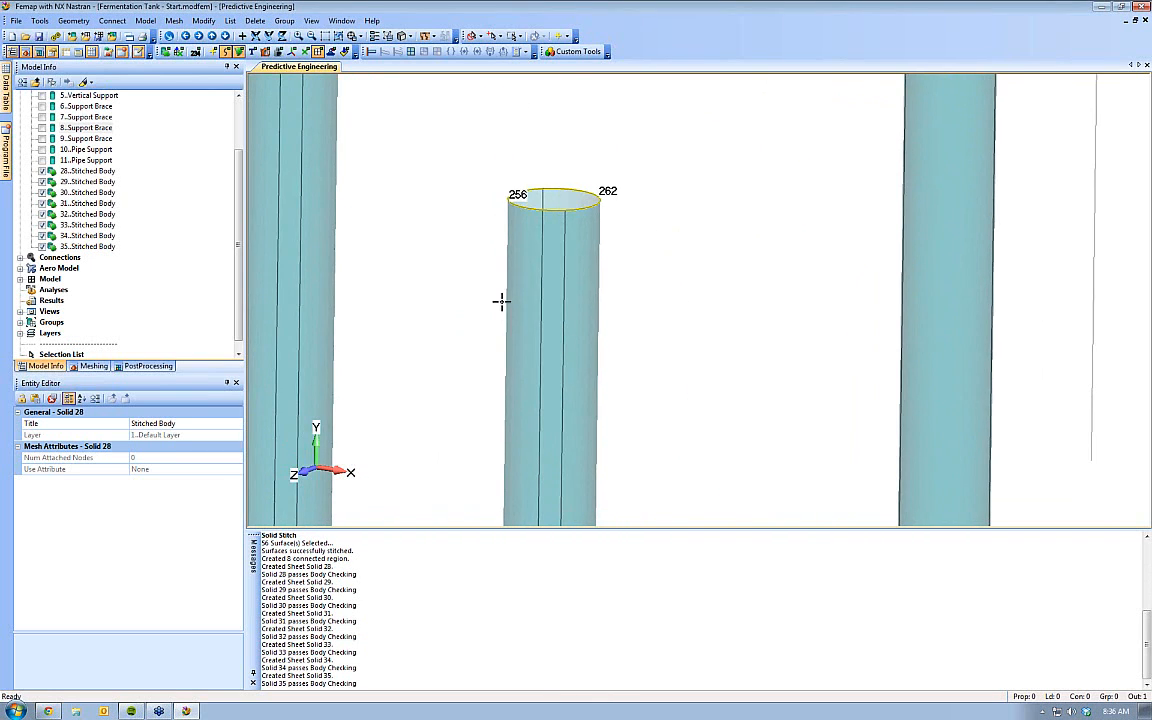
{"action": "scroll", "coordinate": [501, 303], "scroll_direction": "up", "scroll_amount": 3}
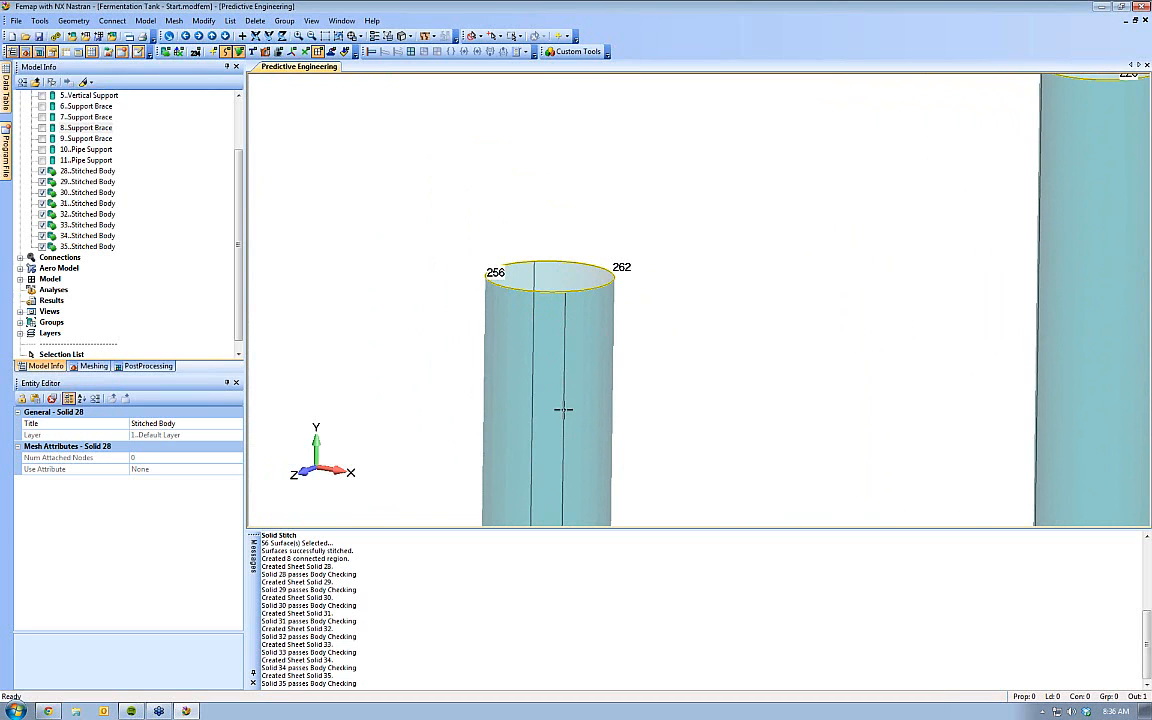
{"action": "scroll", "coordinate": [551, 370], "scroll_direction": "down", "scroll_amount": 4}
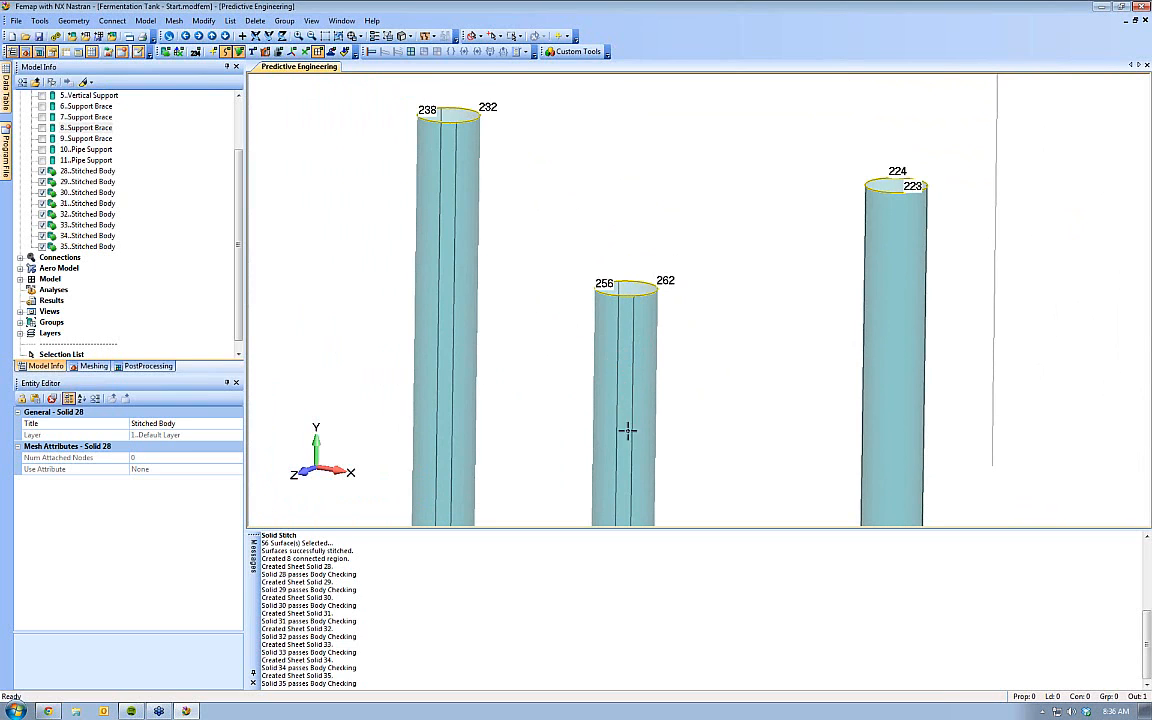
{"action": "middle_click_drag", "start_coordinate": [628, 431], "coordinate": [651, 271], "text": "ctrl"}
{"action": "scroll", "coordinate": [635, 342], "scroll_direction": "down", "scroll_amount": 4}
{"action": "middle_click_drag", "start_coordinate": [665, 440], "coordinate": [670, 156], "text": "ctrl"}
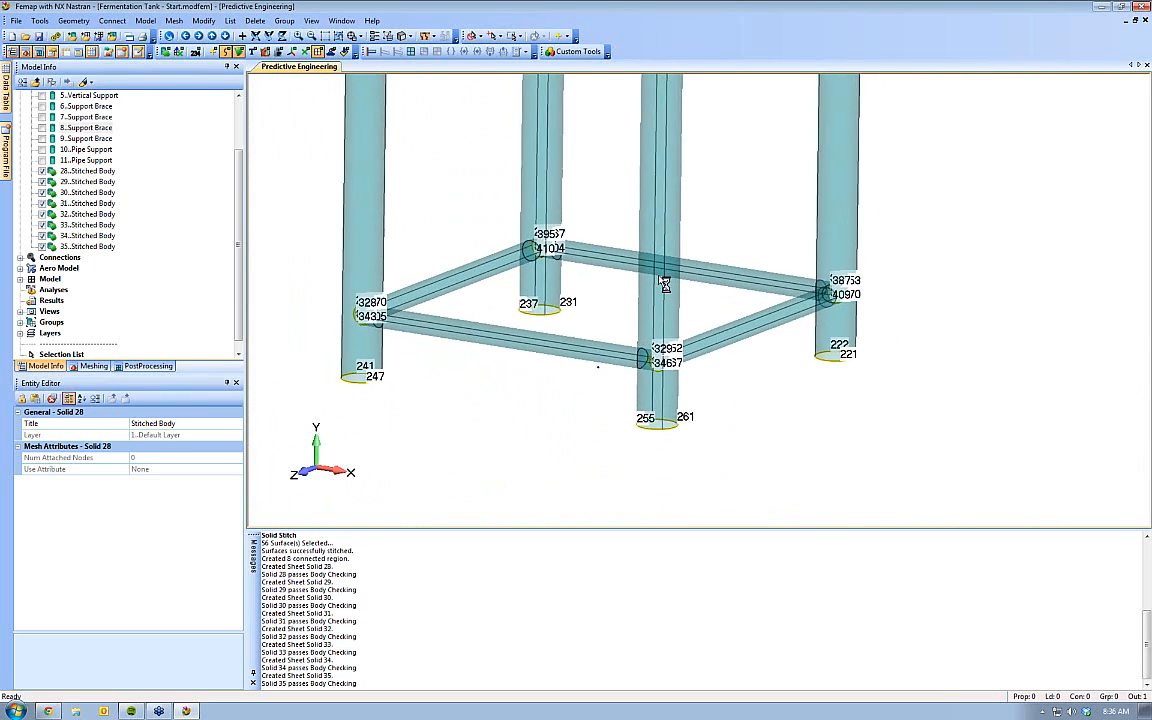
{"action": "middle_click_drag", "start_coordinate": [665, 284], "coordinate": [665, 276], "text": "ctrl"}
{"action": "scroll", "coordinate": [662, 290], "scroll_direction": "up", "scroll_amount": 4}
{"action": "middle_click_drag", "start_coordinate": [630, 412], "coordinate": [622, 442]}
{"action": "middle_click_drag", "start_coordinate": [637, 377], "coordinate": [621, 365], "text": "ctrl"}
{"action": "scroll", "coordinate": [621, 367], "scroll_direction": "up", "scroll_amount": 4}
{"action": "middle_click_drag", "start_coordinate": [599, 435], "coordinate": [570, 464]}
{"action": "middle_click_drag", "start_coordinate": [570, 464], "coordinate": [594, 331], "text": "ctrl"}
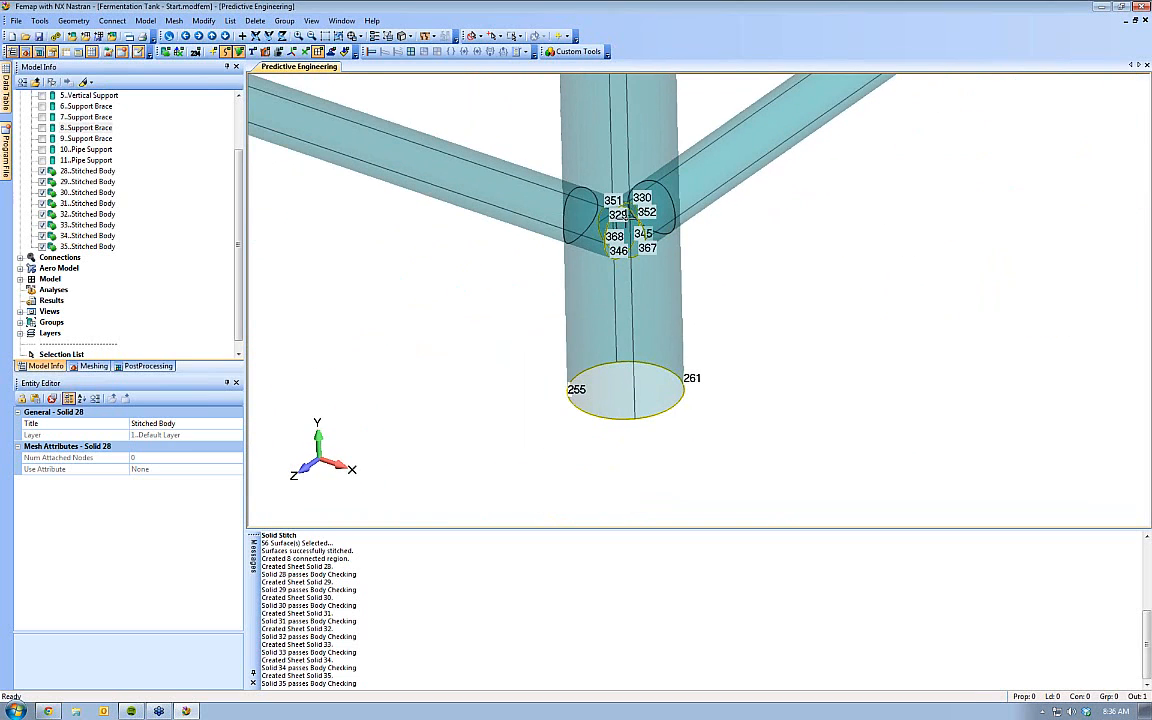
Temporarily hide stitched bodies 28 through 30 to inspect the brace joints, and display them again
{"action": "left_click", "coordinate": [80, 173]}
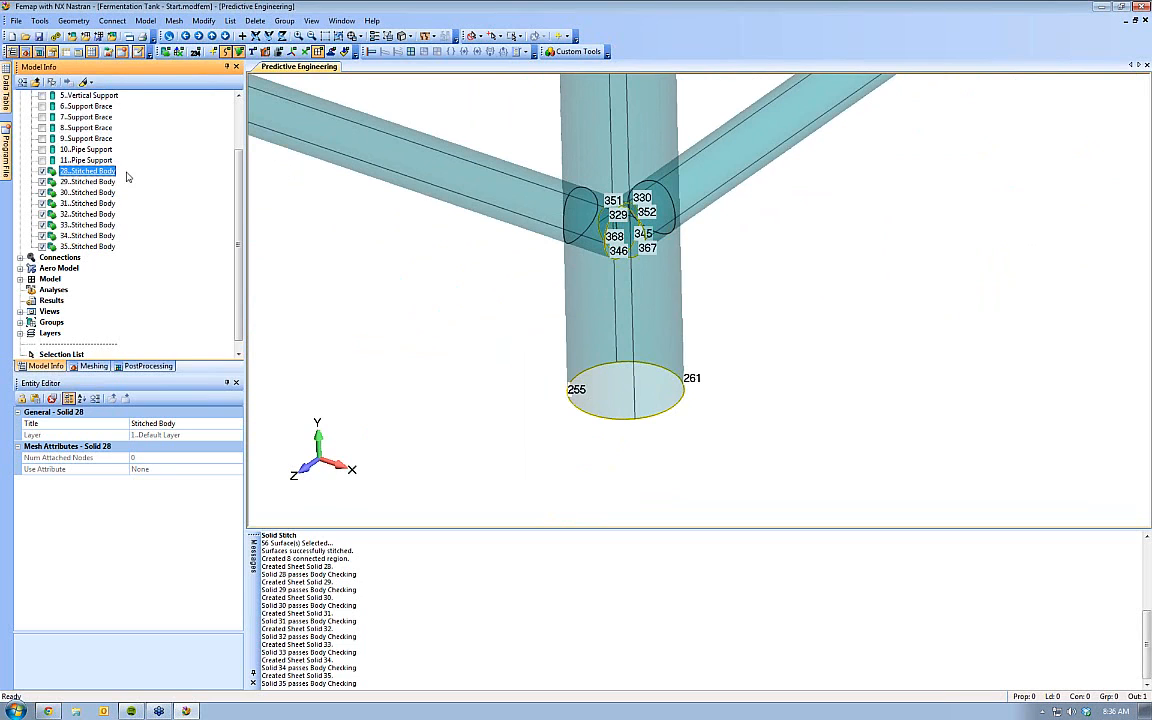
{"action": "left_click", "coordinate": [329, 249]}
{"action": "left_click", "coordinate": [43, 172]}
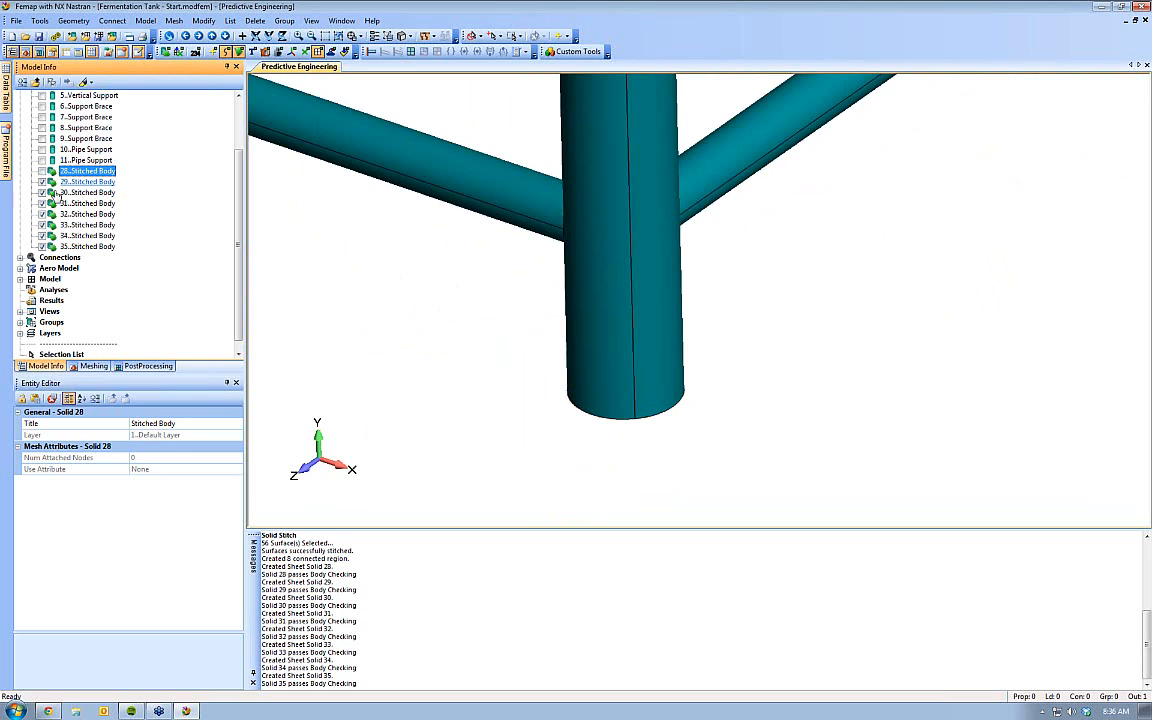
{"action": "scroll", "coordinate": [365, 357], "scroll_direction": "down", "scroll_amount": 5}
{"action": "middle_click_drag", "start_coordinate": [498, 190], "coordinate": [482, 319], "text": "ctrl"}
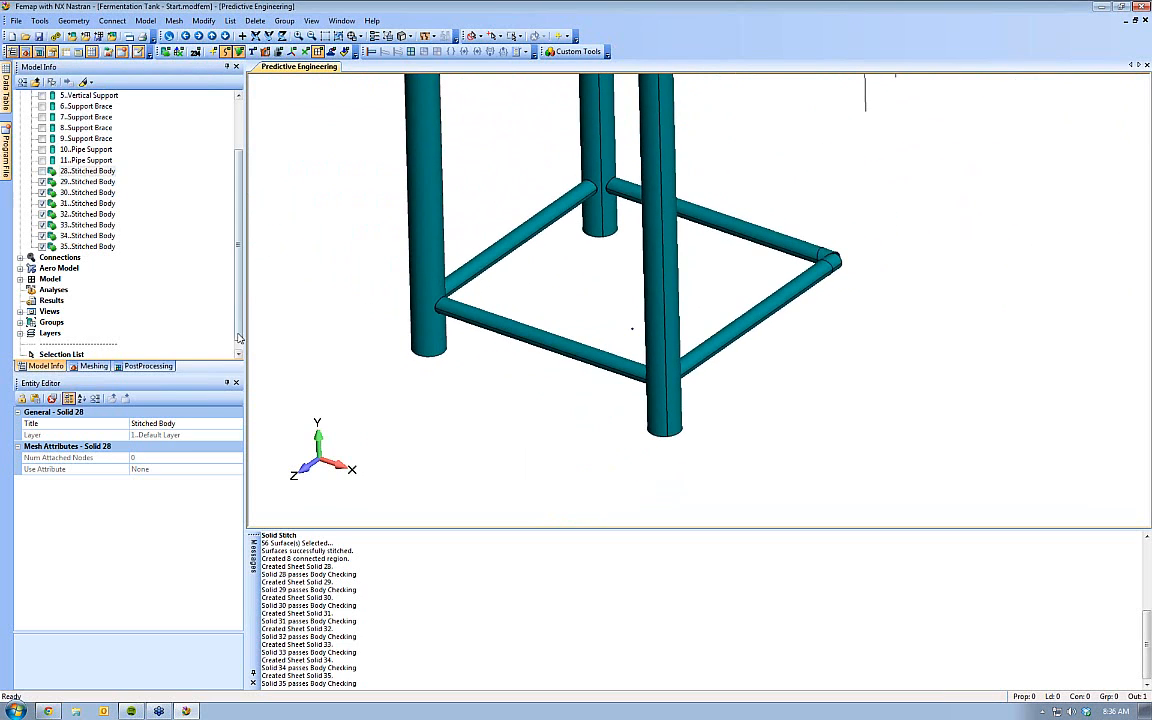
{"action": "left_click", "coordinate": [42, 182]}
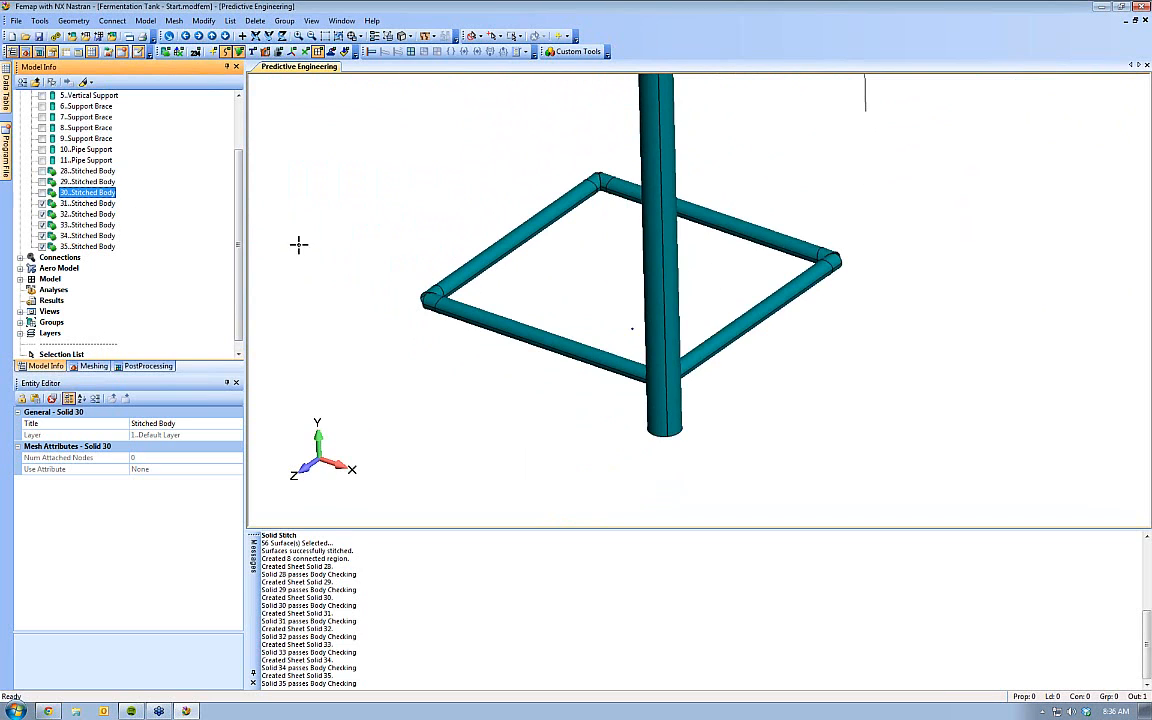
{"action": "left_click", "coordinate": [42, 182]}
{"action": "left_click", "coordinate": [42, 172]}
{"action": "left_click", "coordinate": [43, 171]}
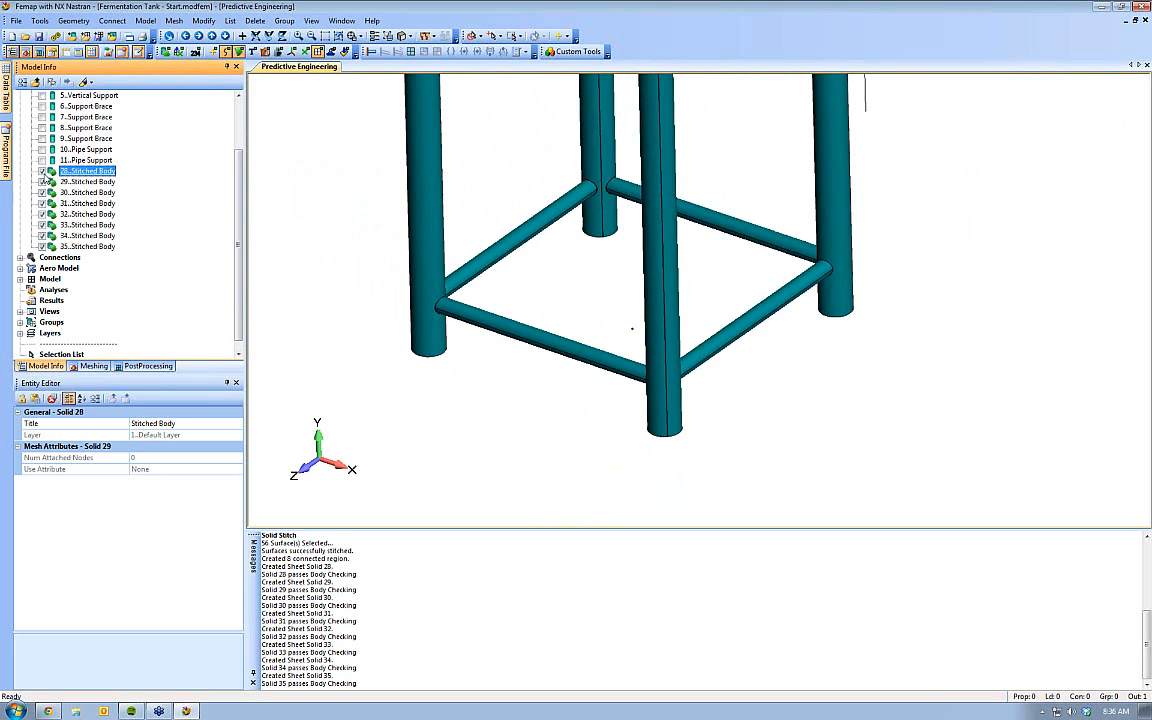
{"action": "scroll", "coordinate": [703, 286], "scroll_direction": "down", "scroll_amount": 3}
{"action": "middle_click_drag", "start_coordinate": [682, 318], "coordinate": [651, 415], "text": "ctrl"}
{"action": "scroll", "coordinate": [651, 415], "scroll_direction": "down", "scroll_amount": 3}
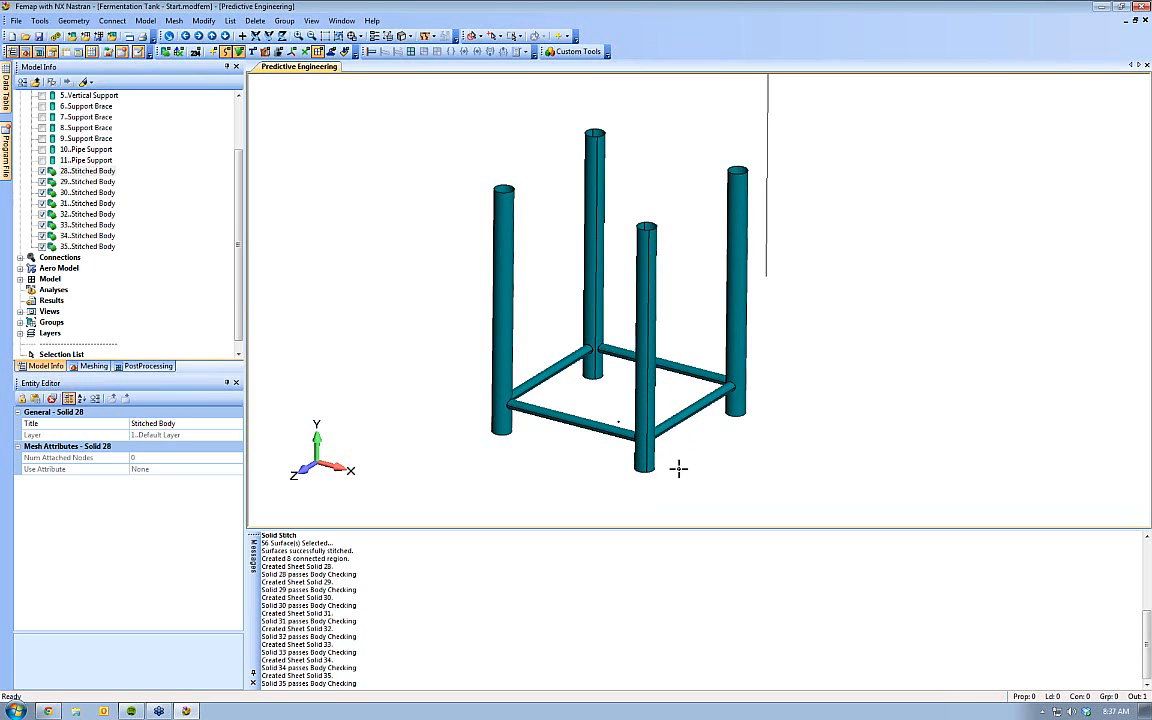
{"action": "middle_click_drag", "start_coordinate": [679, 468], "coordinate": [643, 211]}
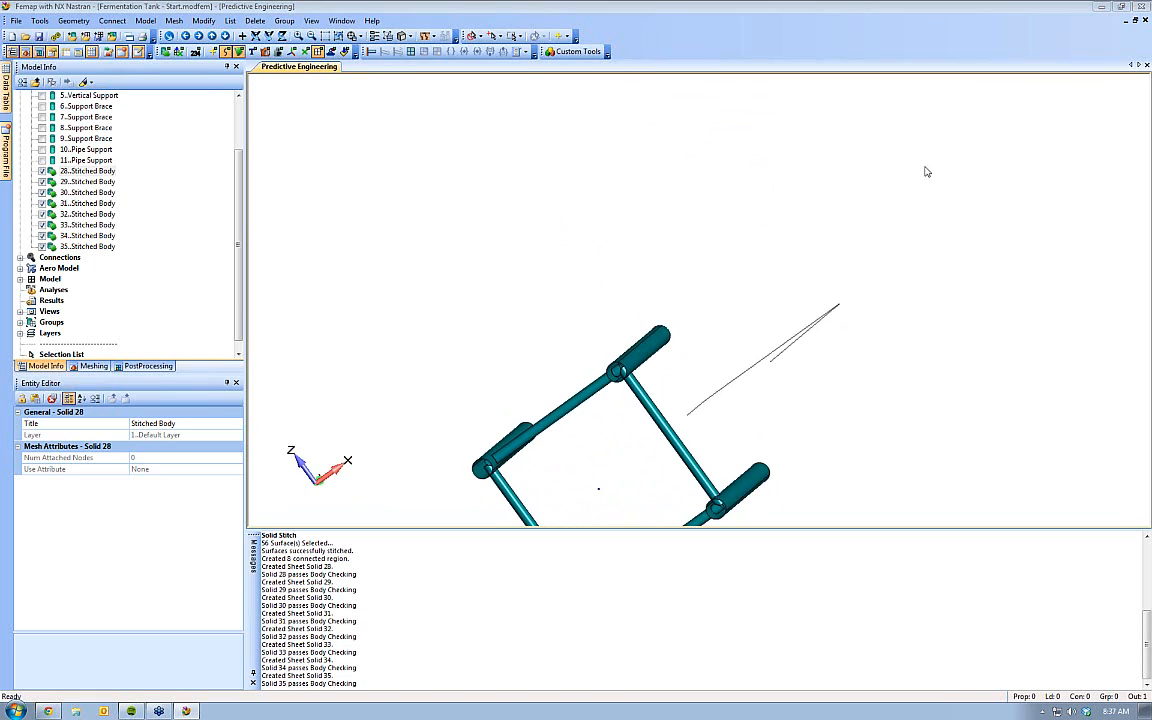
{"action": "mouse_move", "coordinate": [573, 126]}
{"action": "left_mouse_down"}
{"action": "mouse_move", "coordinate": [573, 203]}
{"action": "mouse_move", "coordinate": [738, 226]}
{"action": "left_mouse_up"}
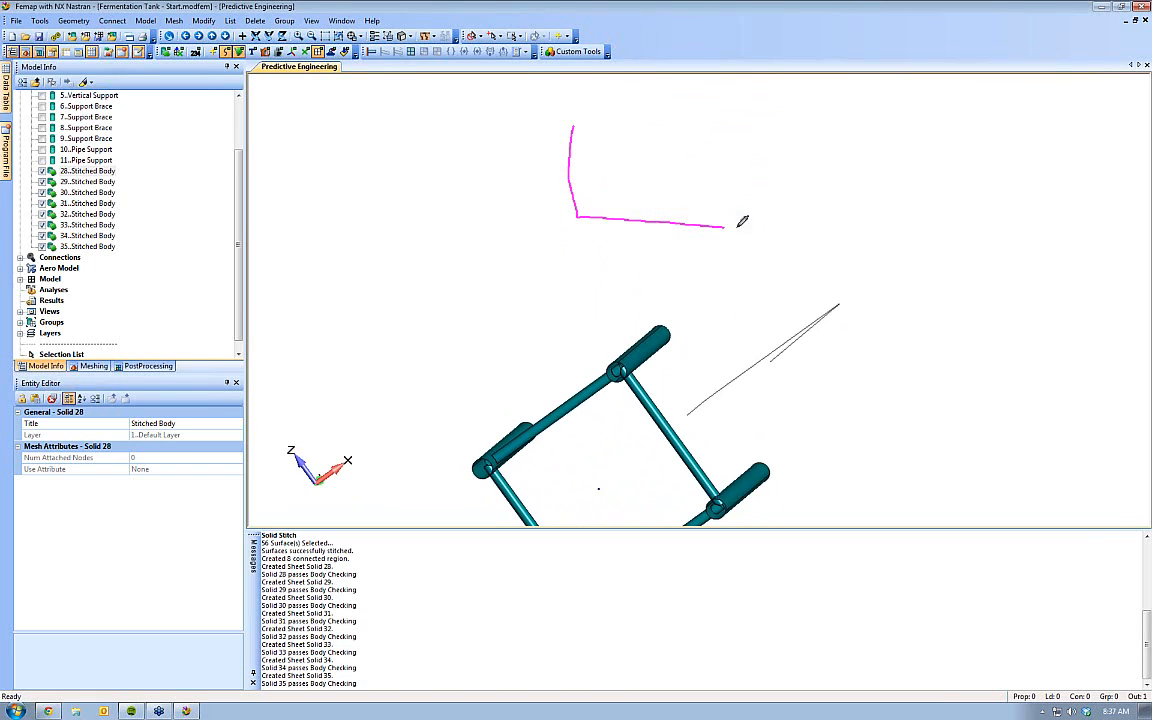
{"action": "right_click", "coordinate": [582, 214]}
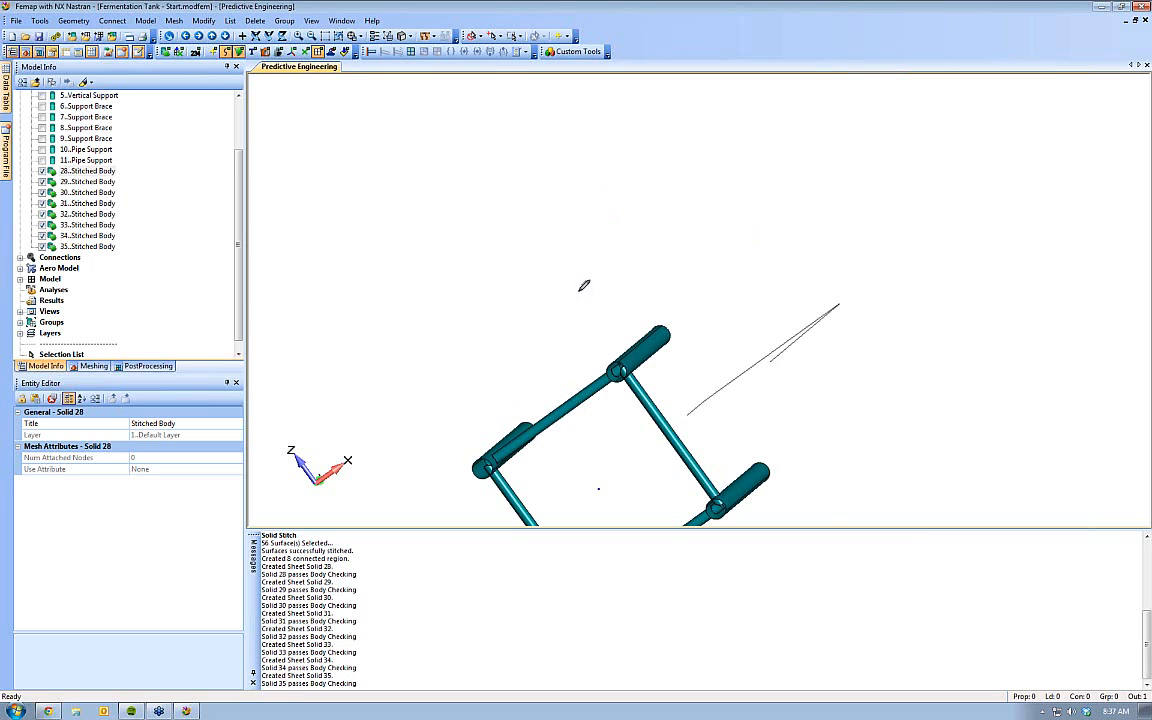
{"action": "left_click_drag", "start_coordinate": [474, 129], "coordinate": [613, 127]}
{"action": "left_click_drag", "start_coordinate": [538, 129], "coordinate": [525, 211]}
Undo the solid stitch to restore the separate mid-surfaces
{"action": "key", "text": "ctrl+z"}
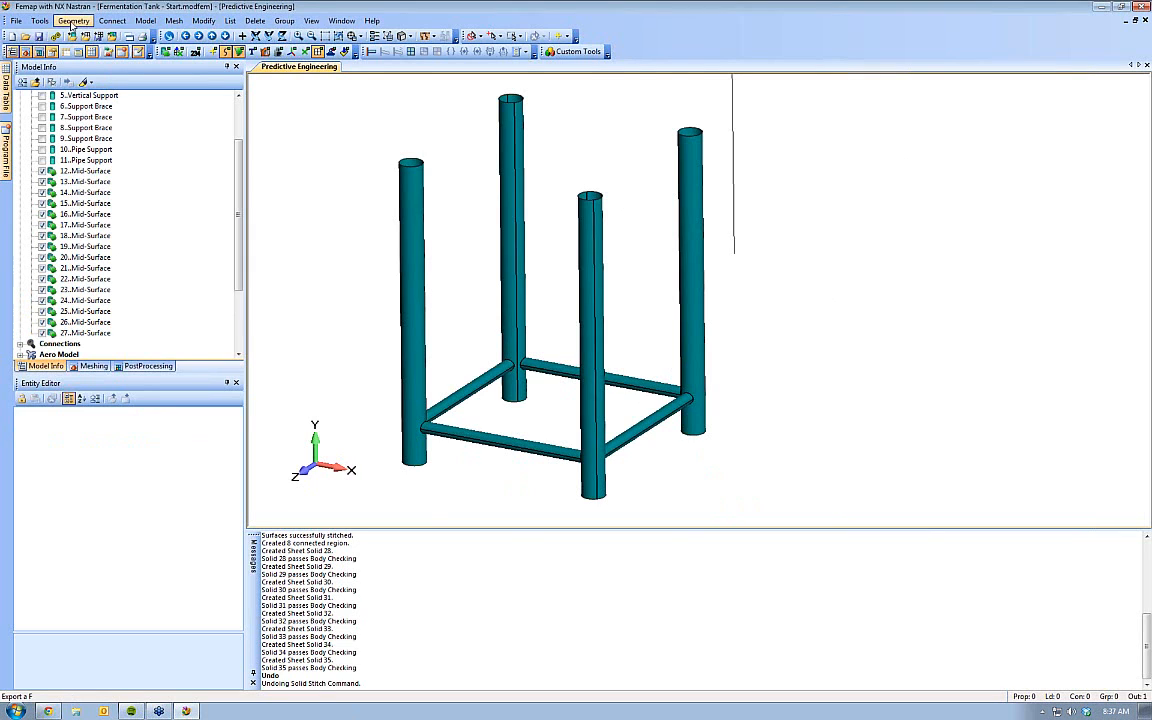
Combine all the displayed support and brace mid-surfaces into one general body with a non-manifold add
{"action": "left_click", "coordinate": [72, 22]}
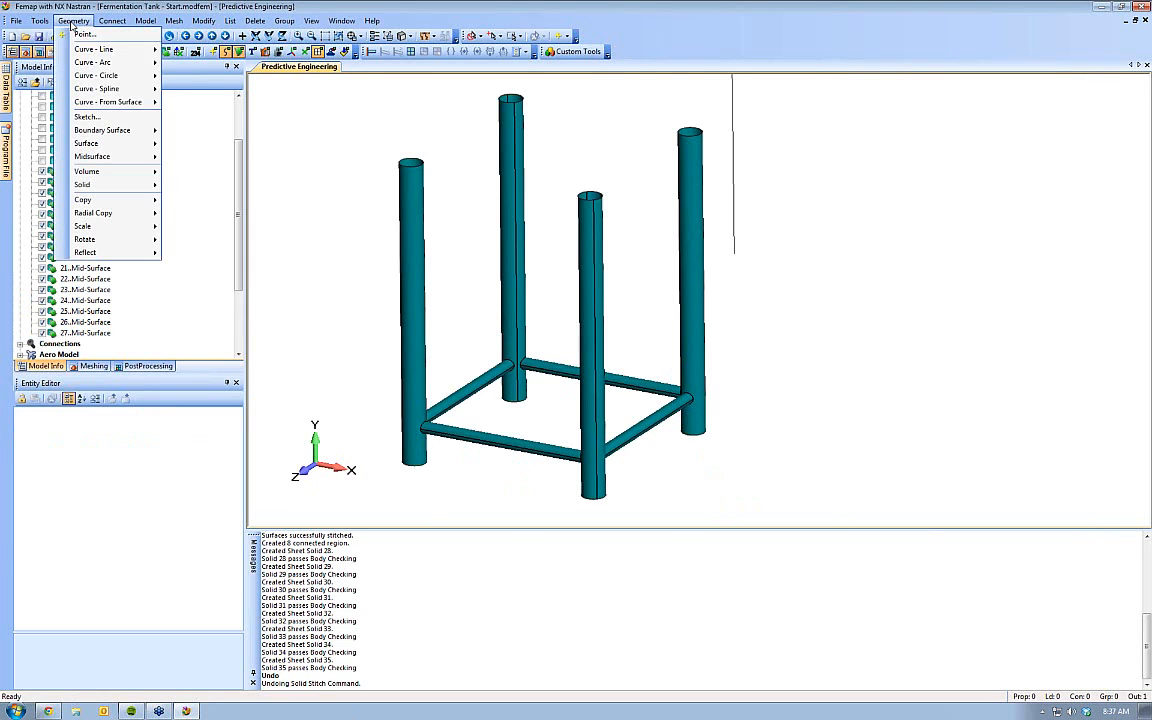
{"action": "mouse_move", "coordinate": [131, 162]}
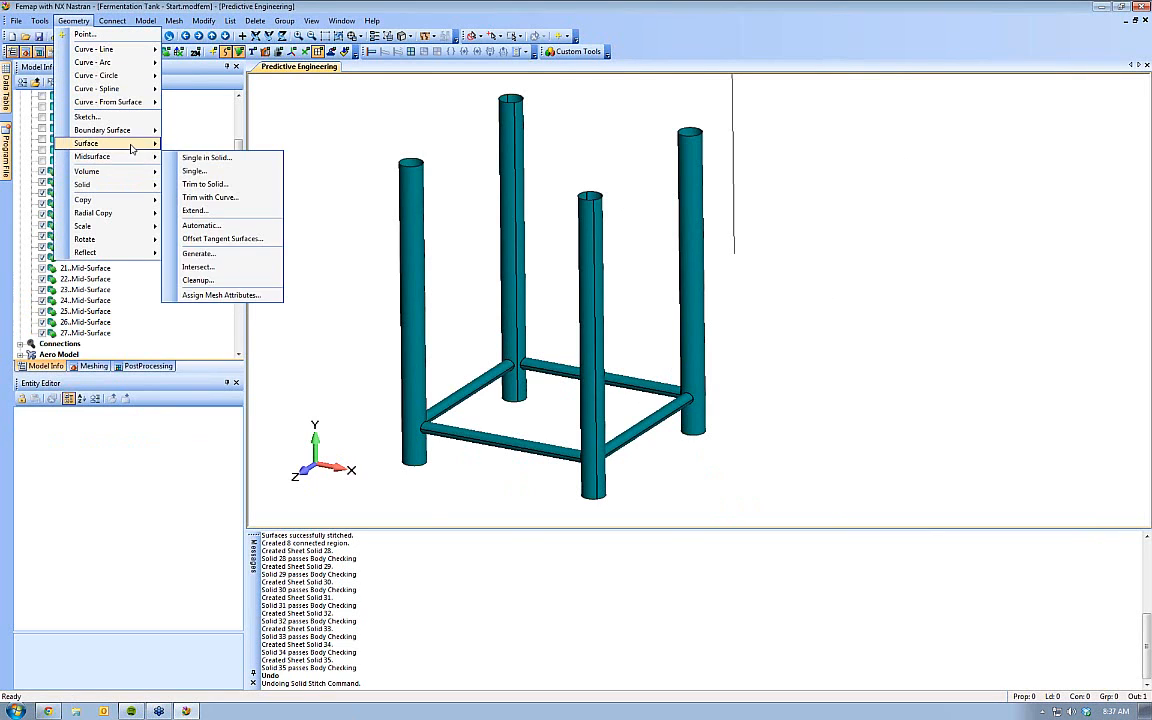
{"action": "left_click", "coordinate": [212, 325]}
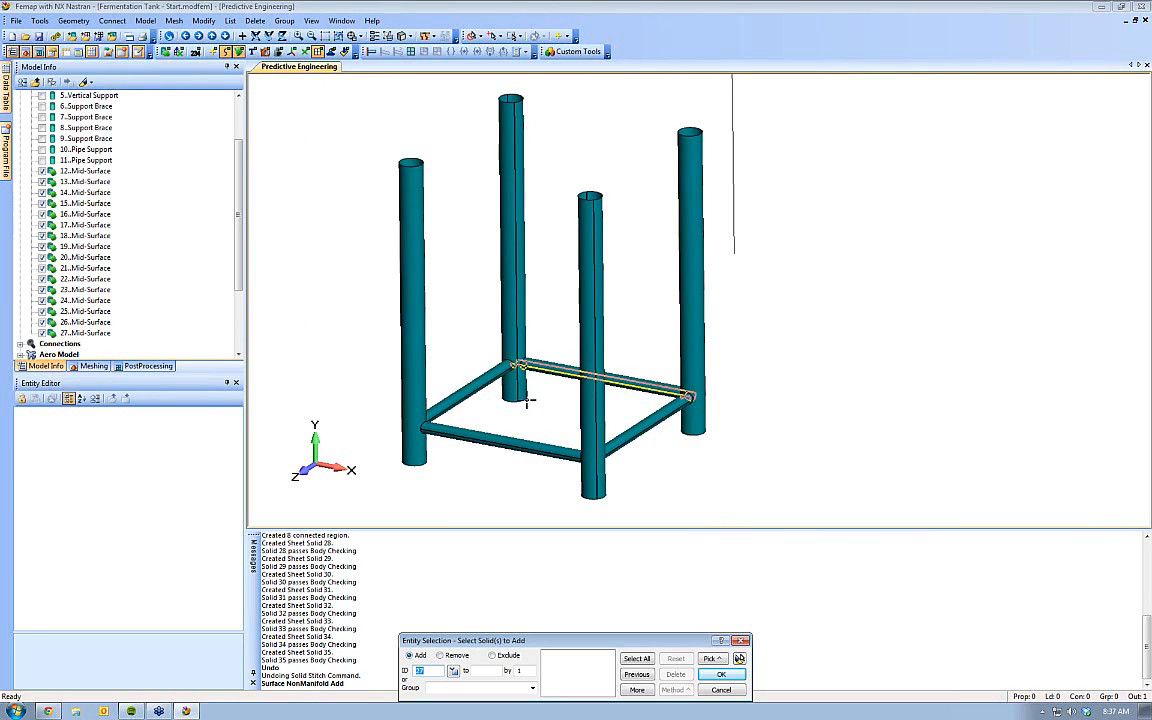
{"action": "middle_click_drag", "start_coordinate": [561, 498], "coordinate": [527, 446], "text": "ctrl"}
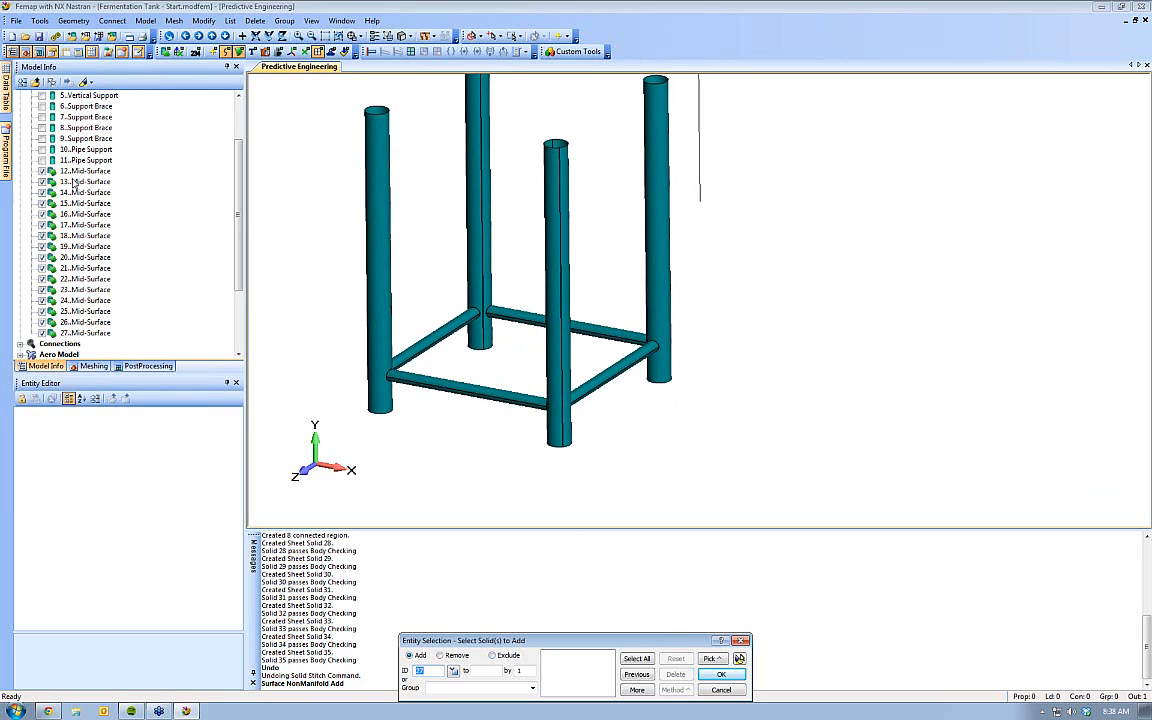
{"action": "middle_click_drag", "start_coordinate": [474, 390], "coordinate": [498, 347]}
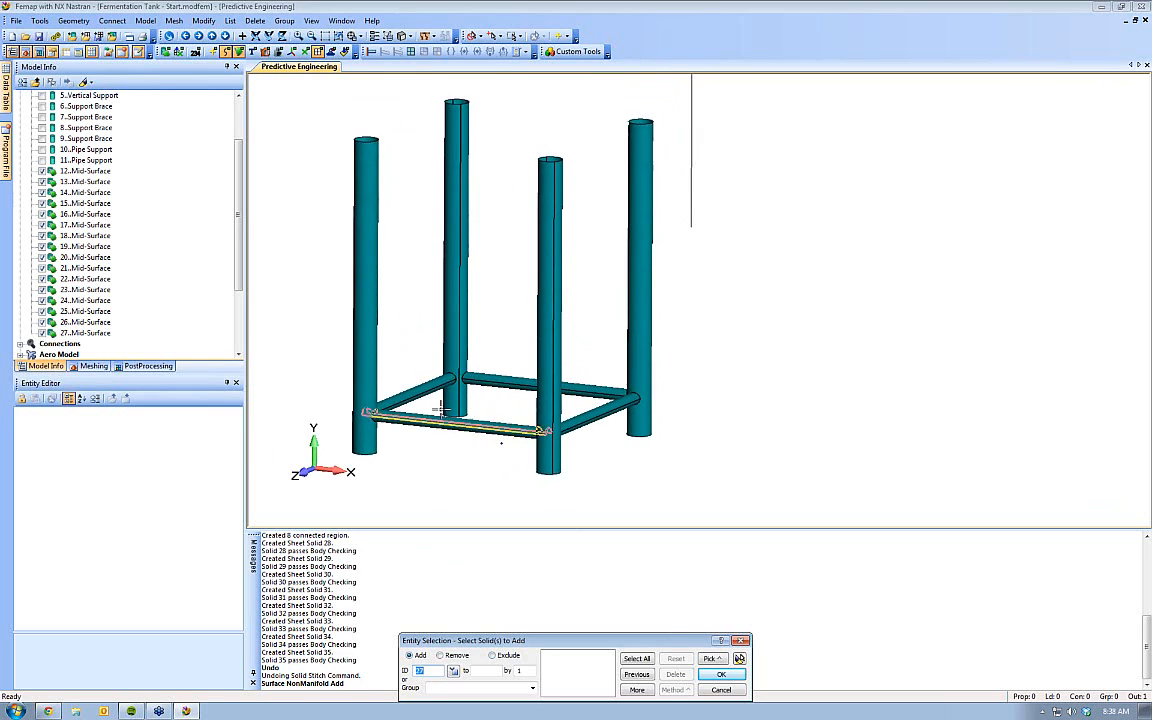
{"action": "scroll", "coordinate": [450, 388], "scroll_direction": "down", "scroll_amount": 3}
{"action": "left_click_drag", "start_coordinate": [417, 306], "coordinate": [735, 476], "text": "shift"}
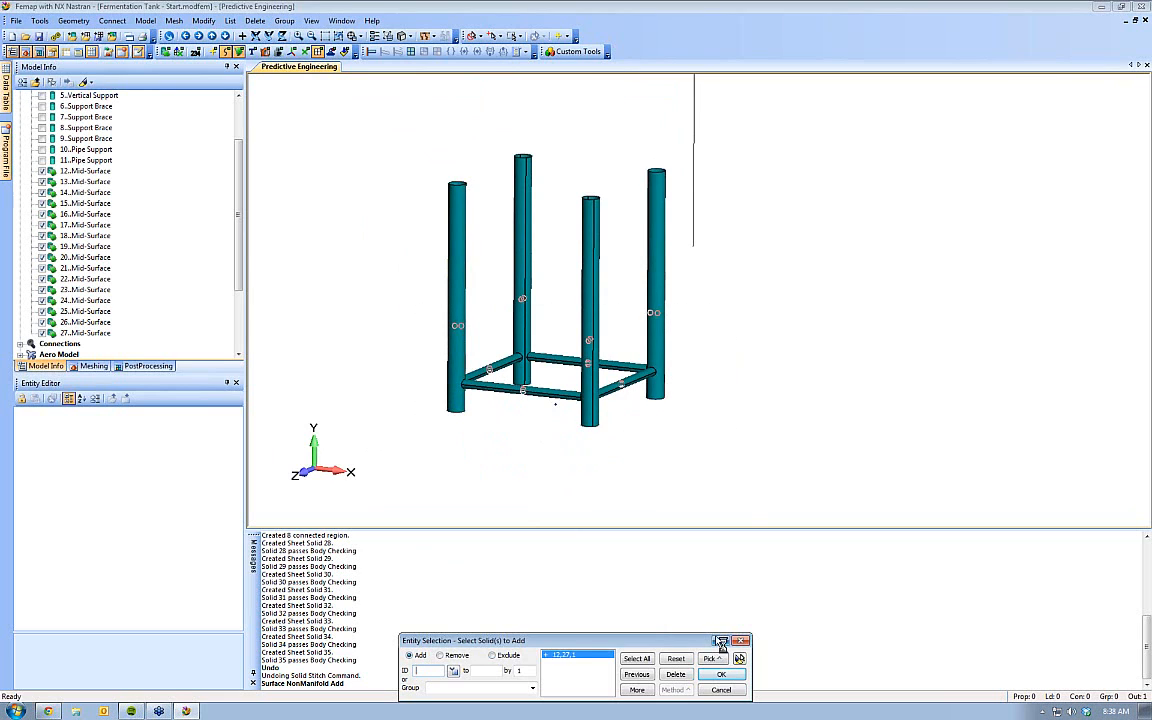
{"action": "left_click", "coordinate": [721, 675]}
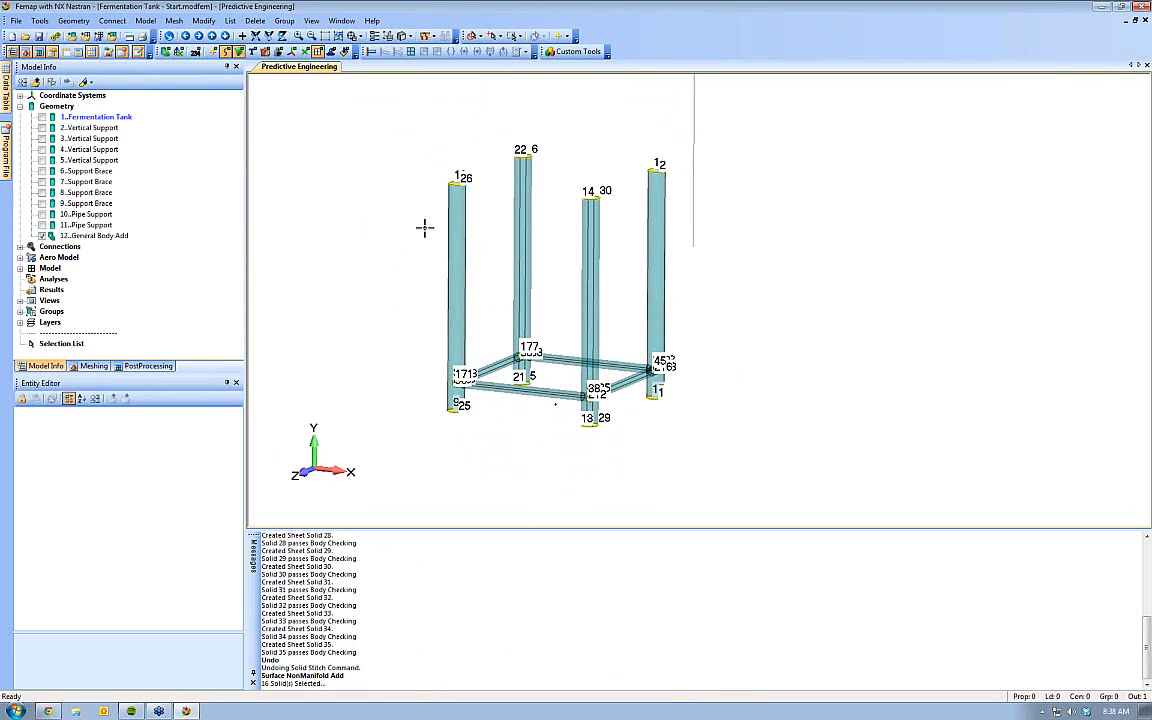
Inspect the highlighted free edges of the combined body at the vertical supports' open ends and at a brace junction
{"action": "middle_click_drag", "start_coordinate": [509, 200], "coordinate": [636, 362]}
{"action": "scroll", "coordinate": [549, 230], "scroll_direction": "up", "scroll_amount": 4}
{"action": "scroll", "coordinate": [568, 323], "scroll_direction": "up", "scroll_amount": 2}
{"action": "scroll", "coordinate": [566, 321], "scroll_direction": "up", "scroll_amount": 3}
{"action": "middle_click_drag", "start_coordinate": [566, 321], "coordinate": [619, 418], "text": "ctrl"}
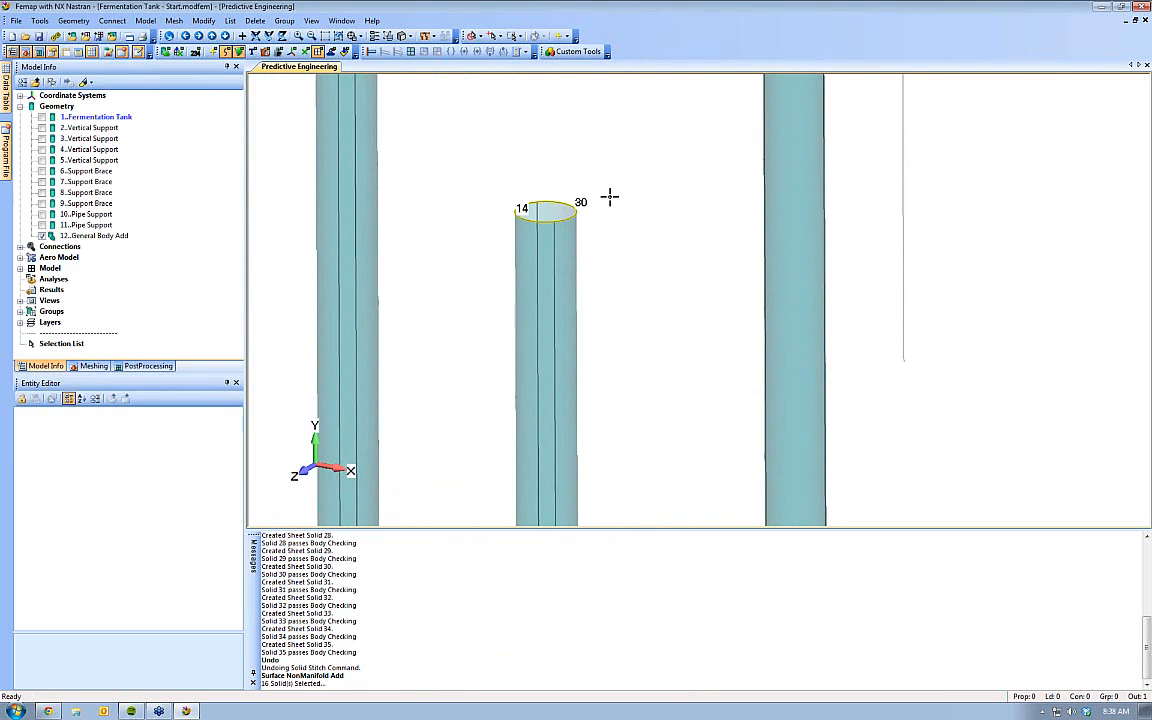
{"action": "scroll", "coordinate": [590, 224], "scroll_direction": "down", "scroll_amount": 2}
{"action": "middle_click_drag", "start_coordinate": [586, 488], "coordinate": [656, 177], "text": "ctrl"}
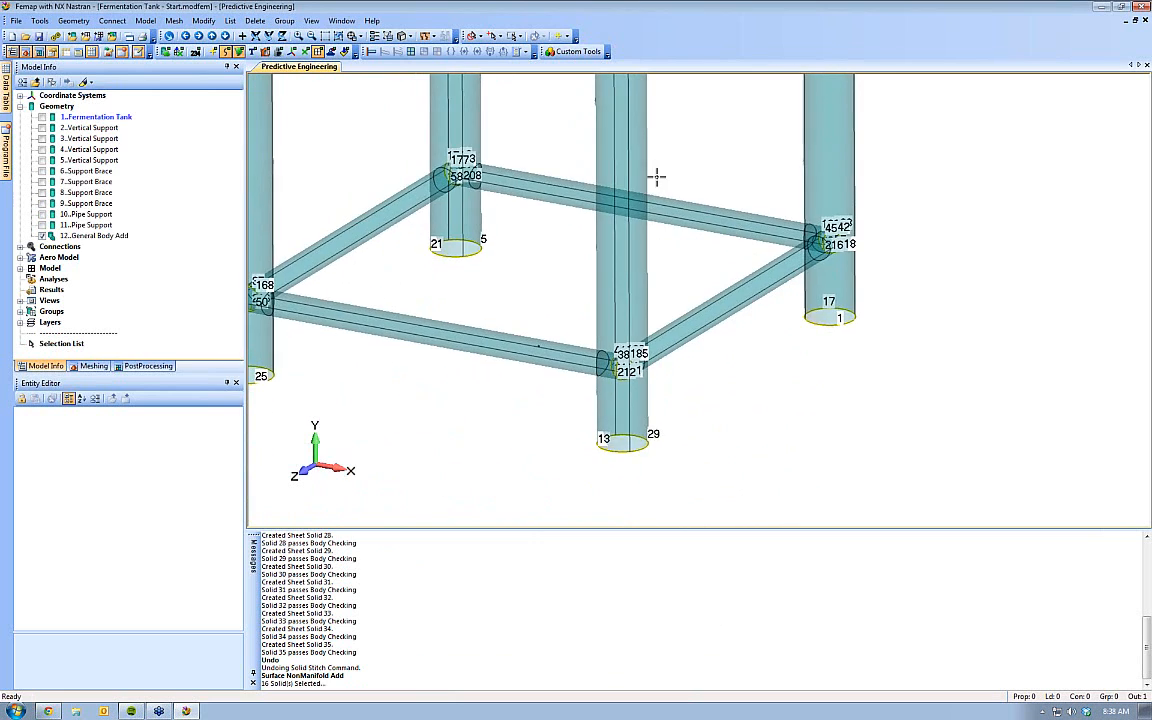
{"action": "scroll", "coordinate": [648, 391], "scroll_direction": "up", "scroll_amount": 4}
{"action": "middle_click_drag", "start_coordinate": [648, 391], "coordinate": [689, 292], "text": "ctrl"}
{"action": "scroll", "coordinate": [586, 297], "scroll_direction": "up", "scroll_amount": 2}
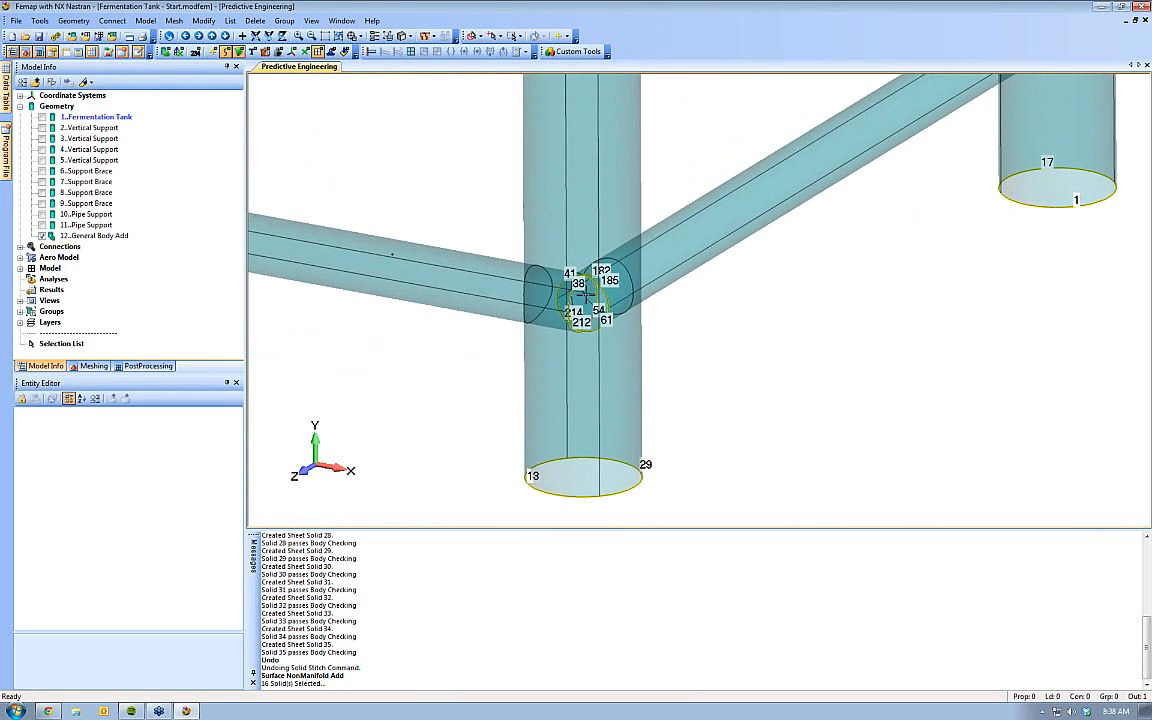
Temporarily hide the General Body Add to view only its highlighted free edges, and display it again
{"action": "left_click", "coordinate": [42, 235]}
{"action": "scroll", "coordinate": [481, 173], "scroll_direction": "down", "scroll_amount": 5}
{"action": "middle_click_drag", "start_coordinate": [594, 217], "coordinate": [553, 352], "text": "ctrl"}
{"action": "scroll", "coordinate": [570, 310], "scroll_direction": "down", "scroll_amount": 4}
{"action": "middle_click_drag", "start_coordinate": [581, 275], "coordinate": [561, 328], "text": "ctrl"}
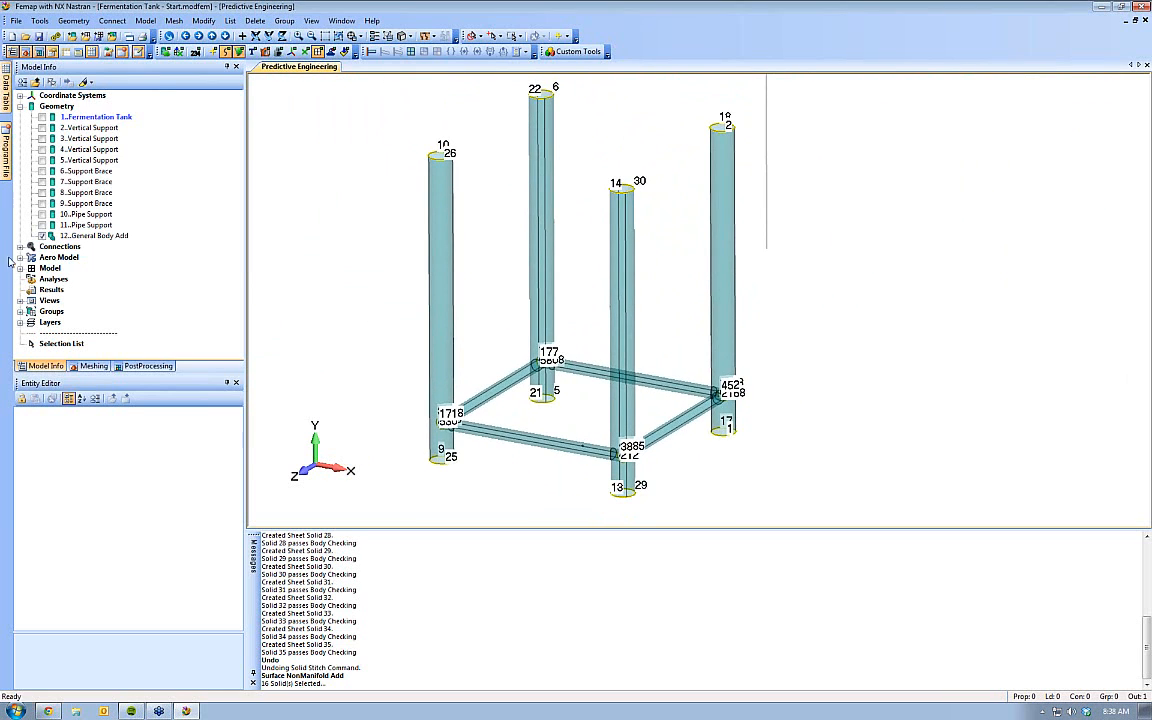
{"action": "left_click", "coordinate": [42, 236]}
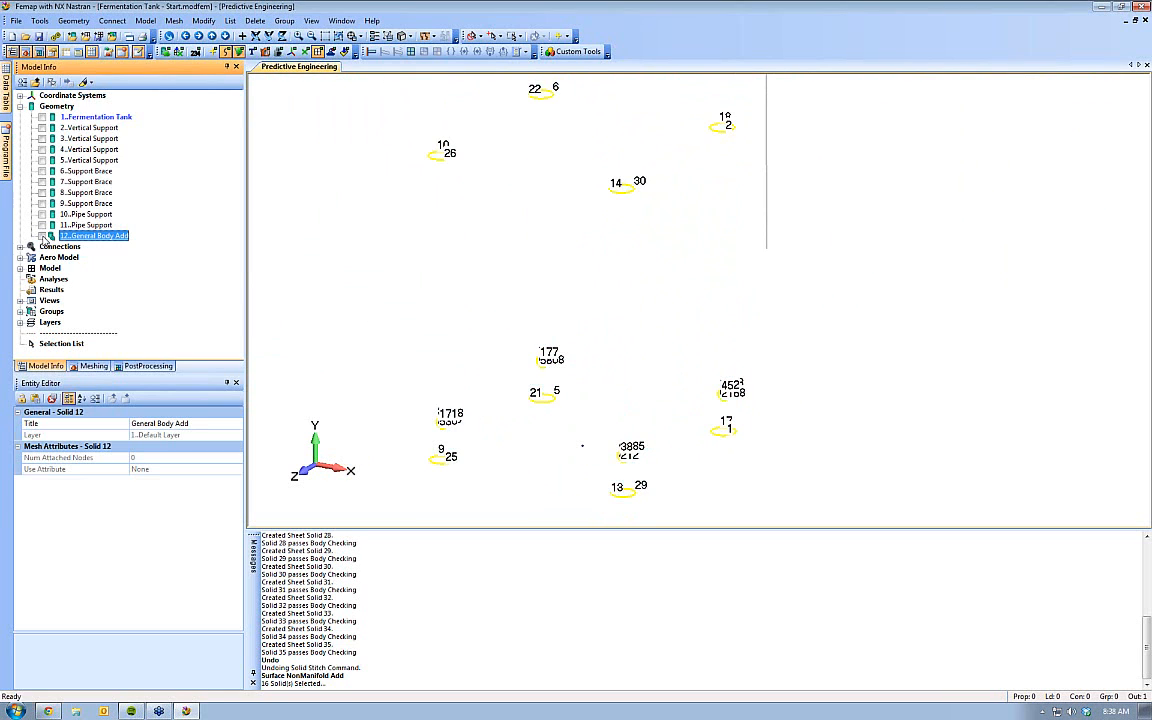
{"action": "left_click", "coordinate": [42, 236]}
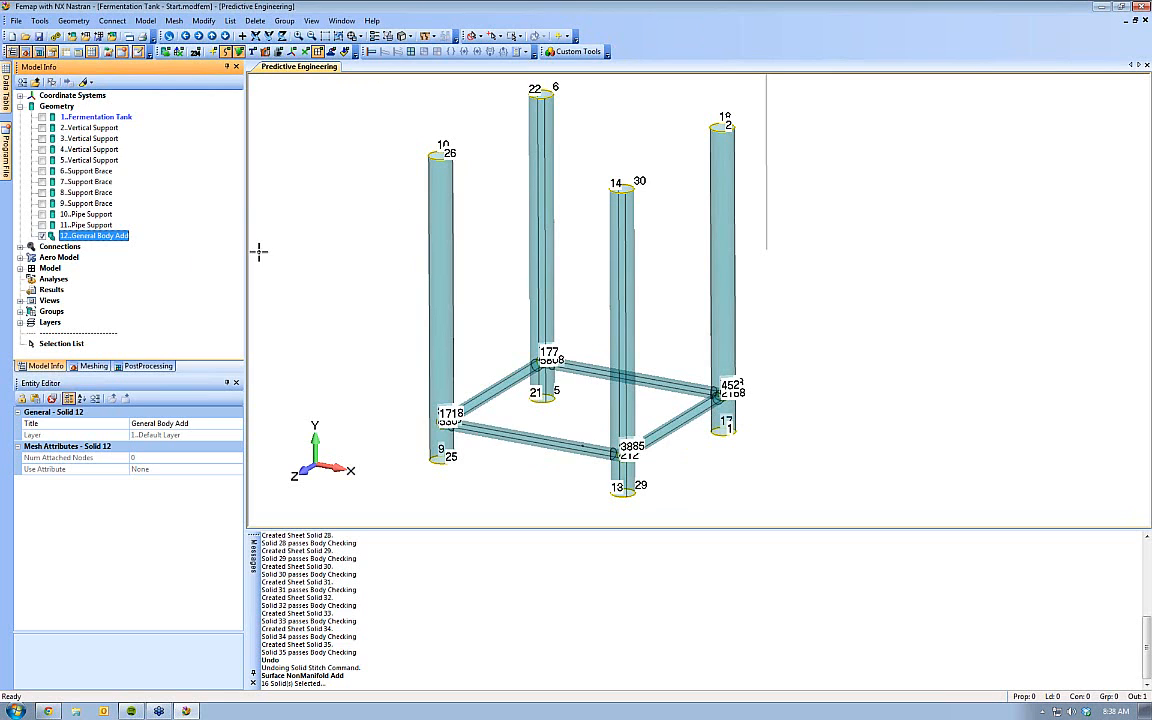
Hide the General Body Add and display the two Pipe Support solids, 10 and 11
{"action": "scroll", "coordinate": [518, 322], "scroll_direction": "down", "scroll_amount": 4}
{"action": "middle_click_drag", "start_coordinate": [518, 322], "coordinate": [454, 405], "text": "ctrl"}
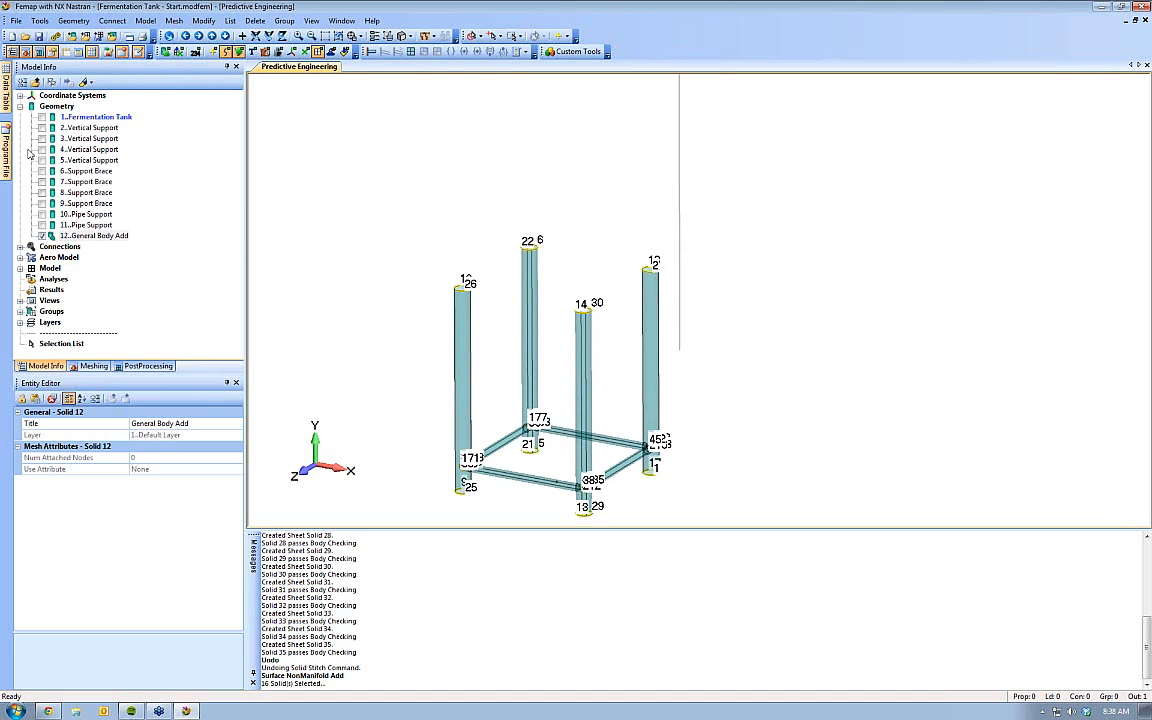
{"action": "left_click", "coordinate": [40, 223]}
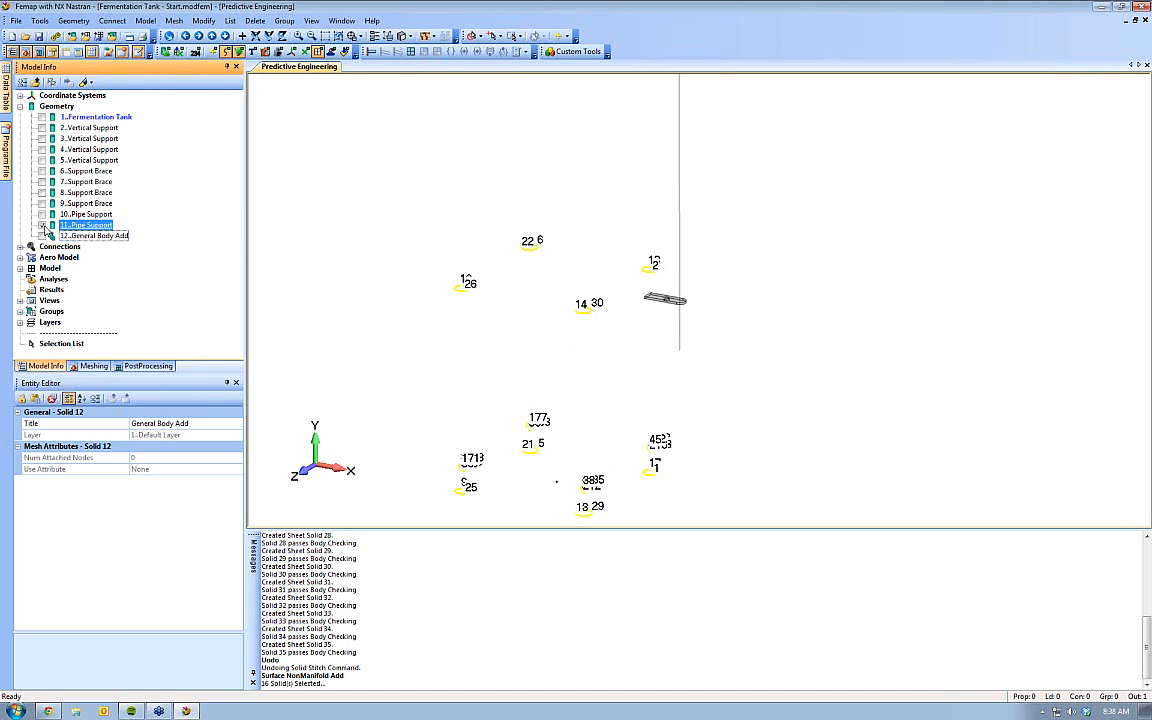
{"action": "left_click", "coordinate": [41, 214]}
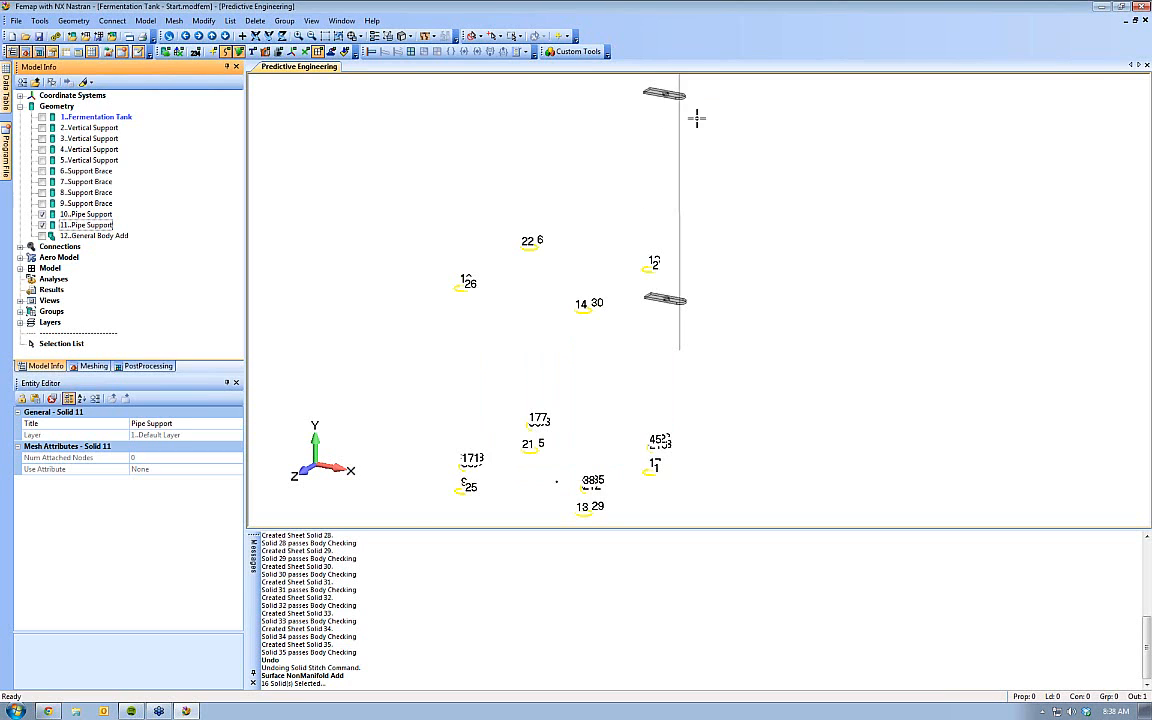
{"action": "scroll", "coordinate": [694, 116], "scroll_direction": "up", "scroll_amount": 2}
{"action": "middle_click_drag", "start_coordinate": [601, 319], "coordinate": [581, 427], "text": "ctrl"}
{"action": "scroll", "coordinate": [566, 378], "scroll_direction": "up", "scroll_amount": 3}
{"action": "middle_click_drag", "start_coordinate": [575, 327], "coordinate": [554, 281], "text": "ctrl"}
Start an automatic mid-surface extraction with all the surfaces of the two pipe supports selected
{"action": "left_click", "coordinate": [73, 20]}
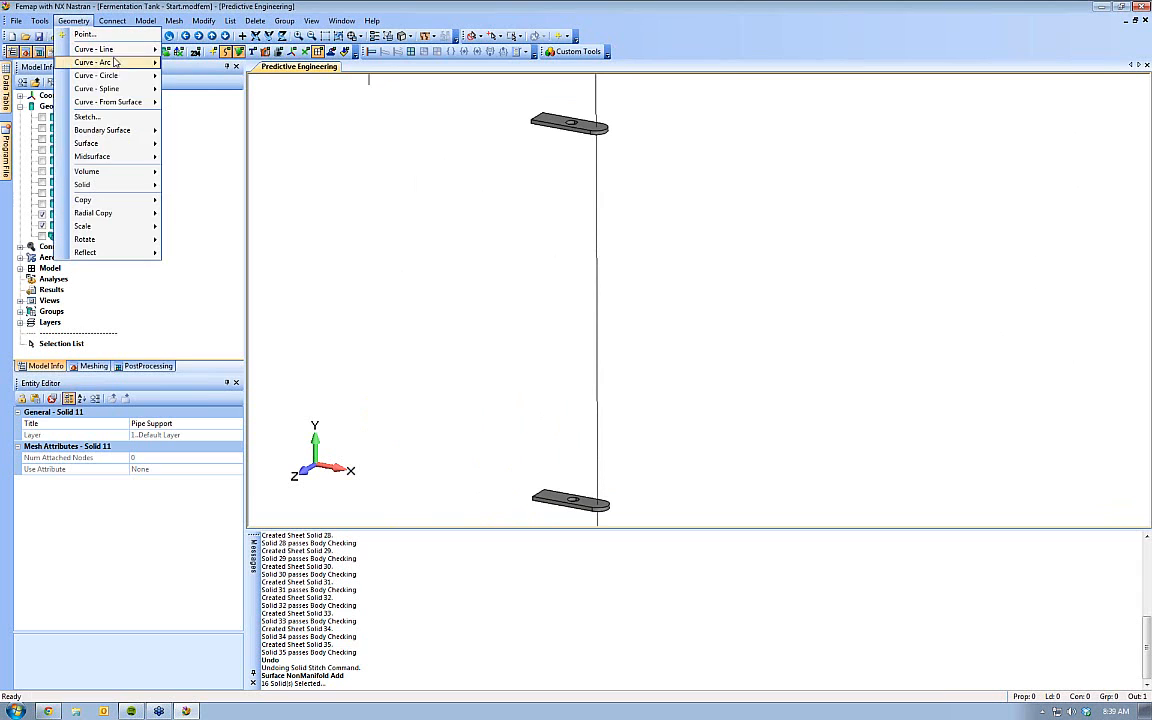
{"action": "mouse_move", "coordinate": [122, 161]}
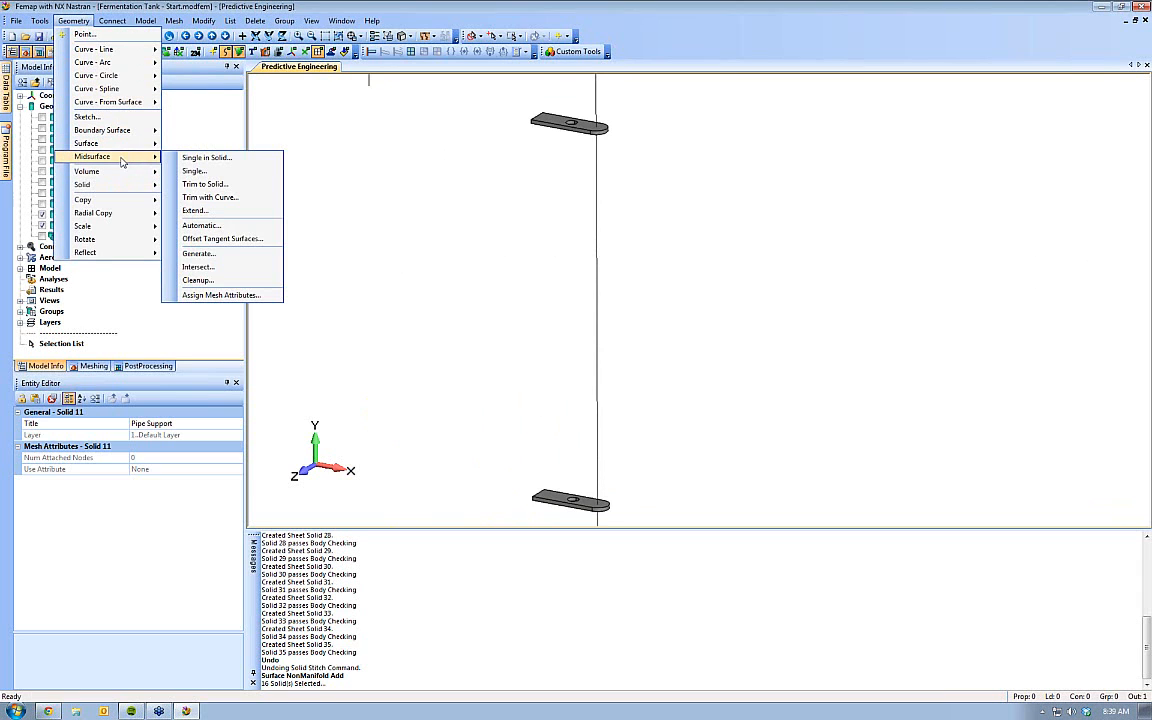
{"action": "left_click", "coordinate": [219, 230]}
{"action": "left_click_drag", "start_coordinate": [540, 132], "coordinate": [702, 492]}
{"action": "left_click", "coordinate": [739, 658]}
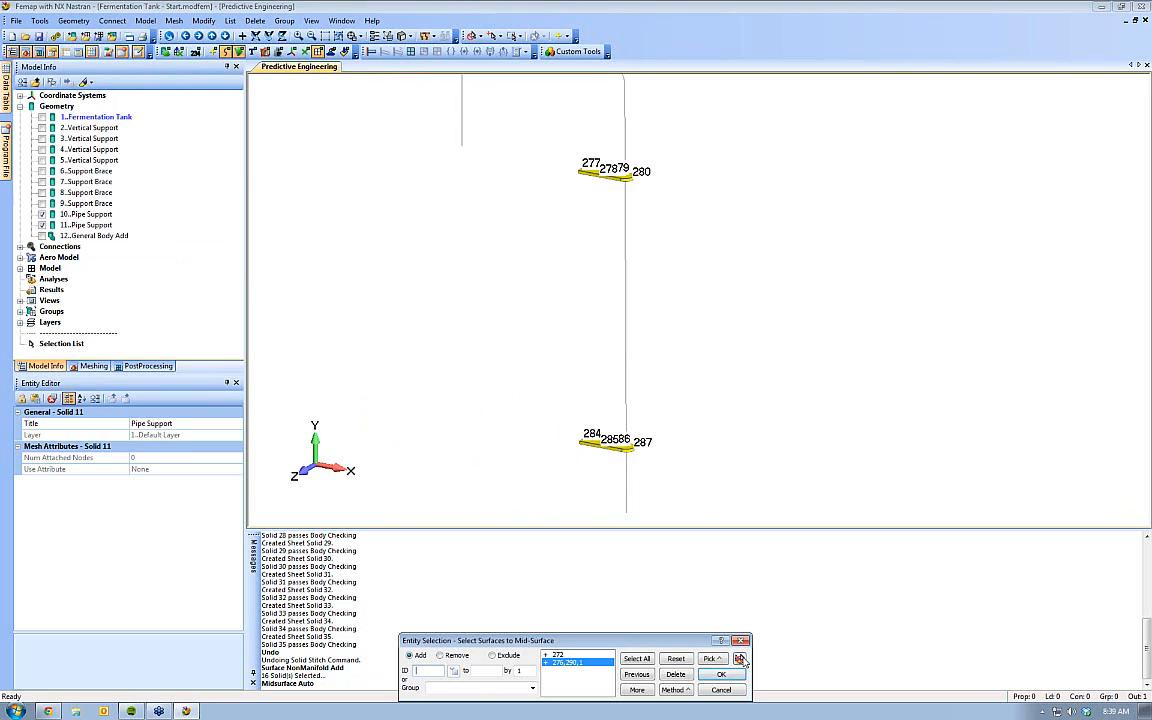
{"action": "left_click", "coordinate": [721, 674]}
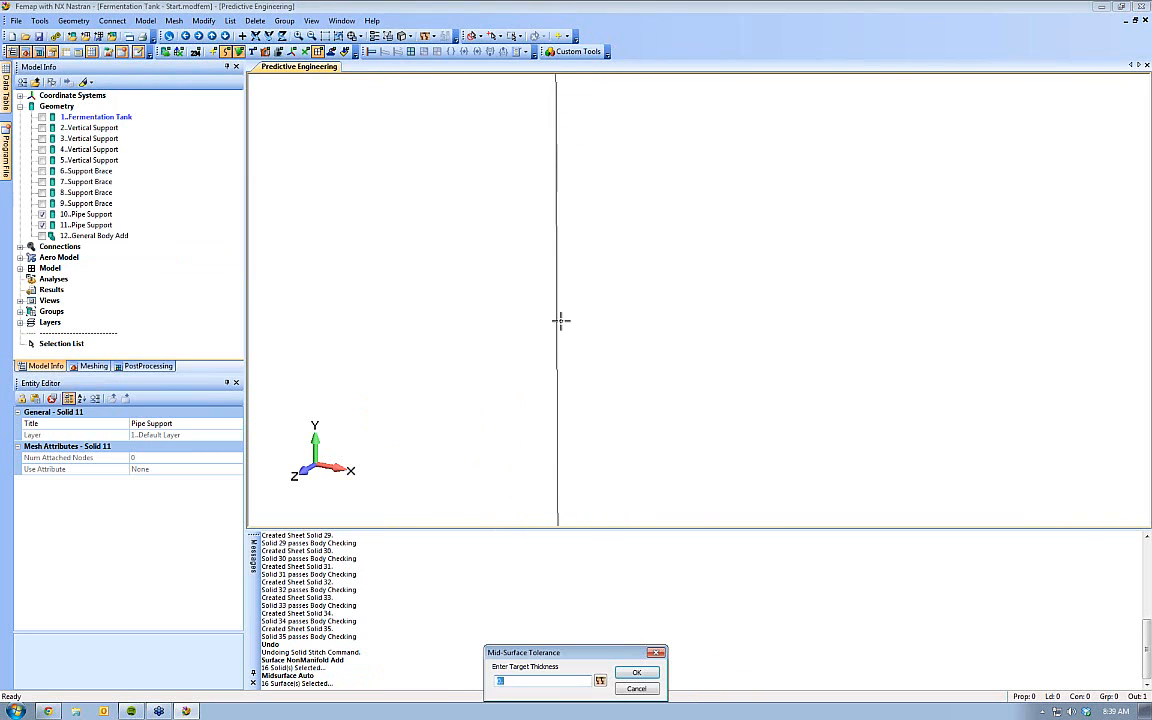
Take the target thickness from two corner points across the pipe support plate's thickness and generate the pipe support mid-surfaces
{"action": "middle_click_drag", "start_coordinate": [560, 320], "coordinate": [635, 193], "text": "ctrl"}
{"action": "scroll", "coordinate": [622, 290], "scroll_direction": "up", "scroll_amount": 3}
{"action": "middle_click_drag", "start_coordinate": [467, 414], "coordinate": [494, 374], "text": "ctrl"}
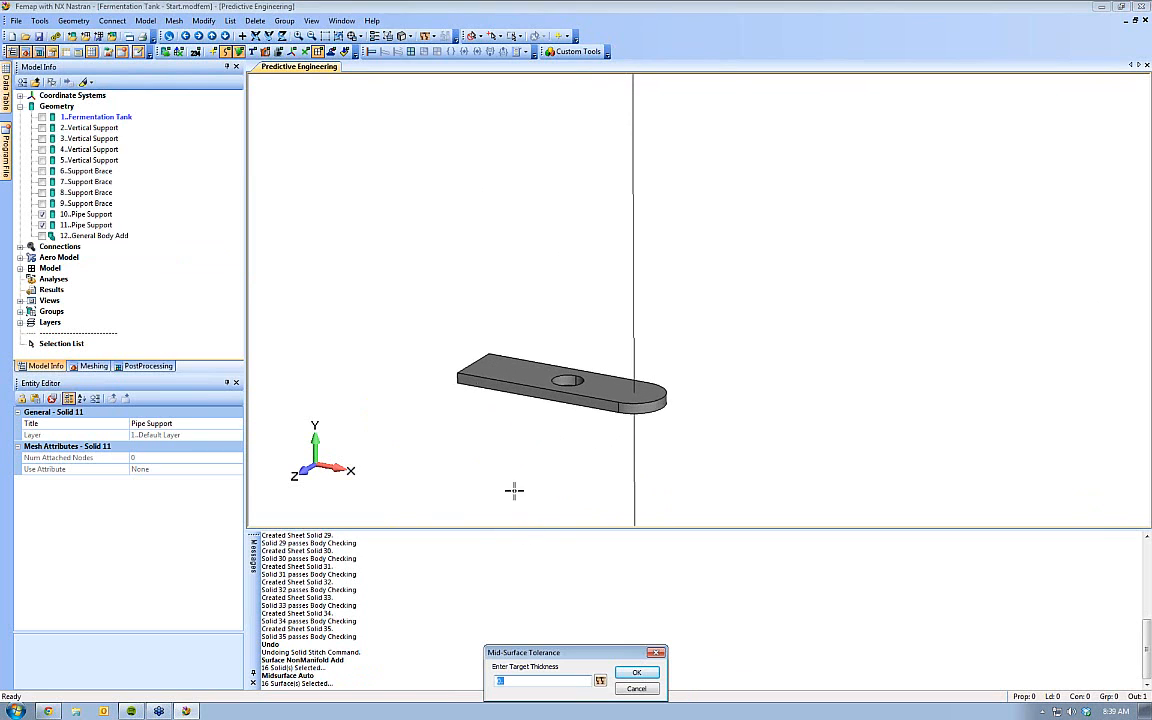
{"action": "left_click", "coordinate": [599, 681]}
{"action": "left_click", "coordinate": [453, 372]}
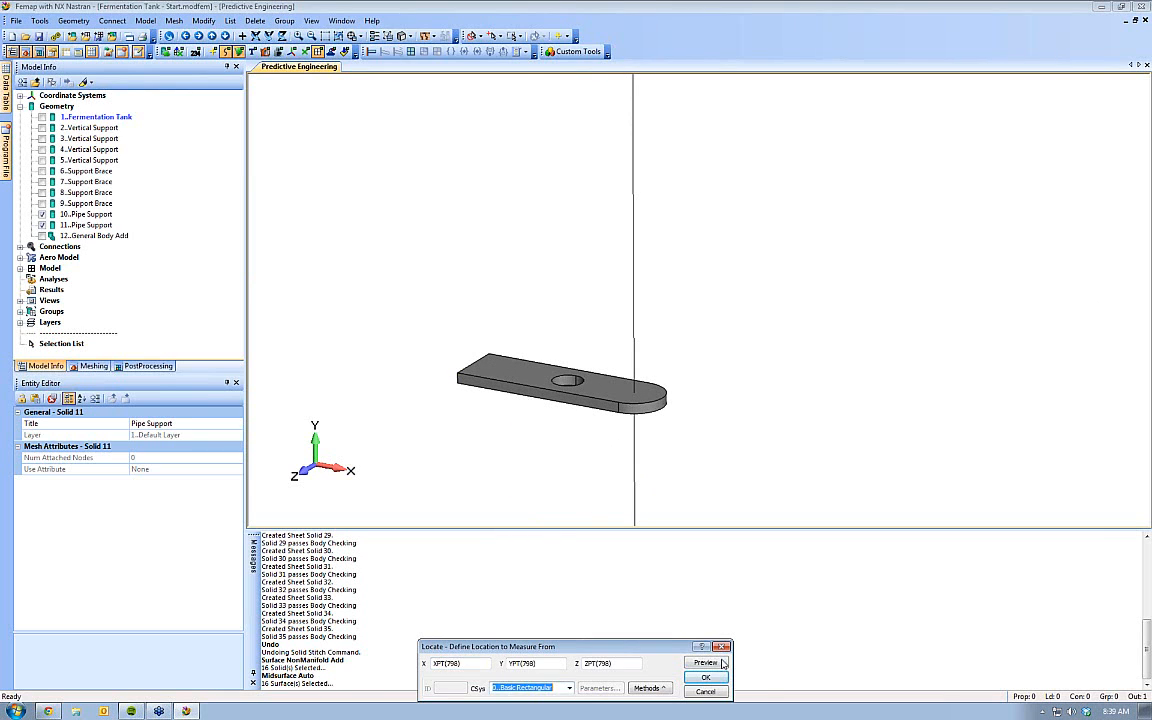
{"action": "key", "text": "Return"}
{"action": "left_click", "coordinate": [452, 394]}
{"action": "key", "text": "Return"}
{"action": "left_click", "coordinate": [630, 674]}
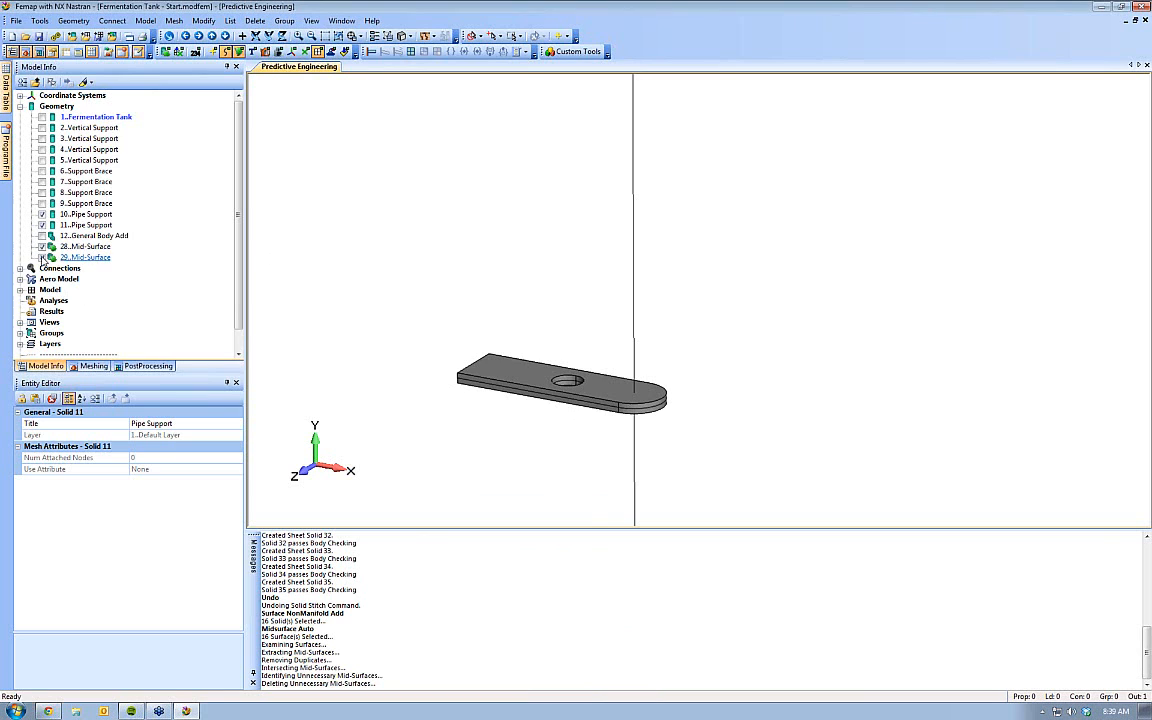
Hide the pipe supports and their mid-surfaces and display only the Fermentation Tank solid
{"action": "left_click", "coordinate": [42, 257]}
{"action": "left_click", "coordinate": [42, 246]}
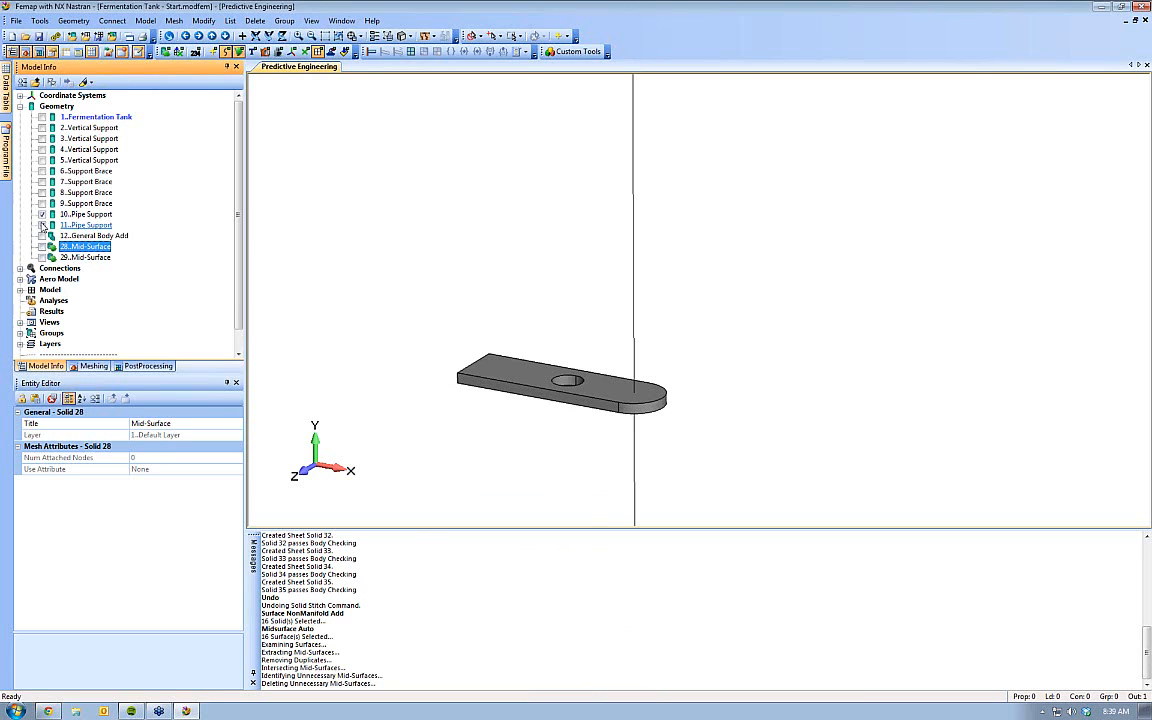
{"action": "left_click", "coordinate": [42, 214]}
{"action": "left_click", "coordinate": [42, 117]}
{"action": "scroll", "coordinate": [504, 170], "scroll_direction": "down", "scroll_amount": 8}
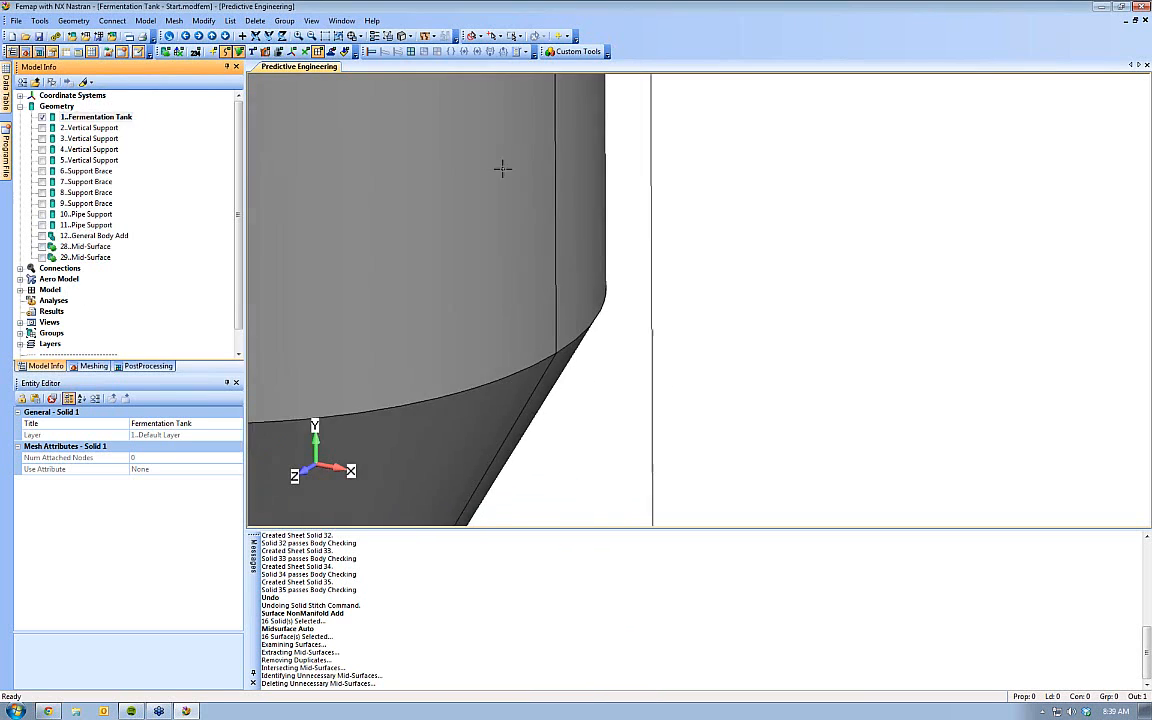
{"action": "middle_click_drag", "start_coordinate": [550, 204], "coordinate": [605, 294], "text": "ctrl"}
{"action": "scroll", "coordinate": [575, 304], "scroll_direction": "down", "scroll_amount": 1}
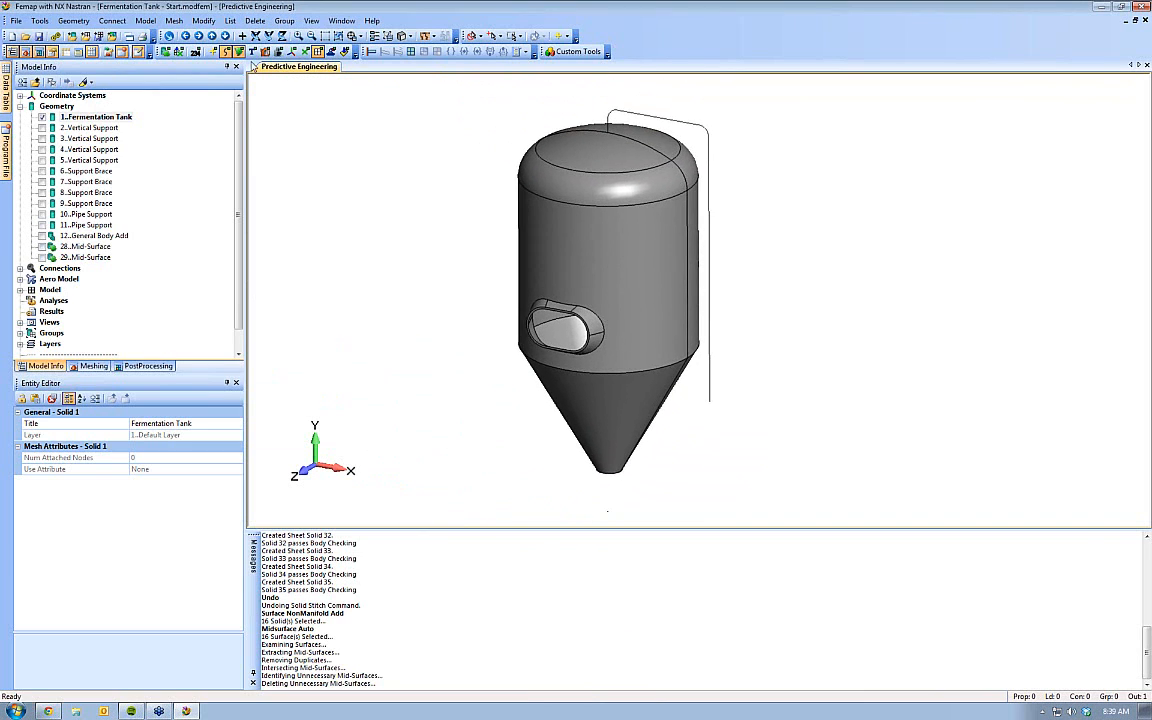
Start an automatic mid-surface extraction for the fermentation tank, selecting all its surfaces with the on Solid method
{"action": "left_click", "coordinate": [74, 21]}
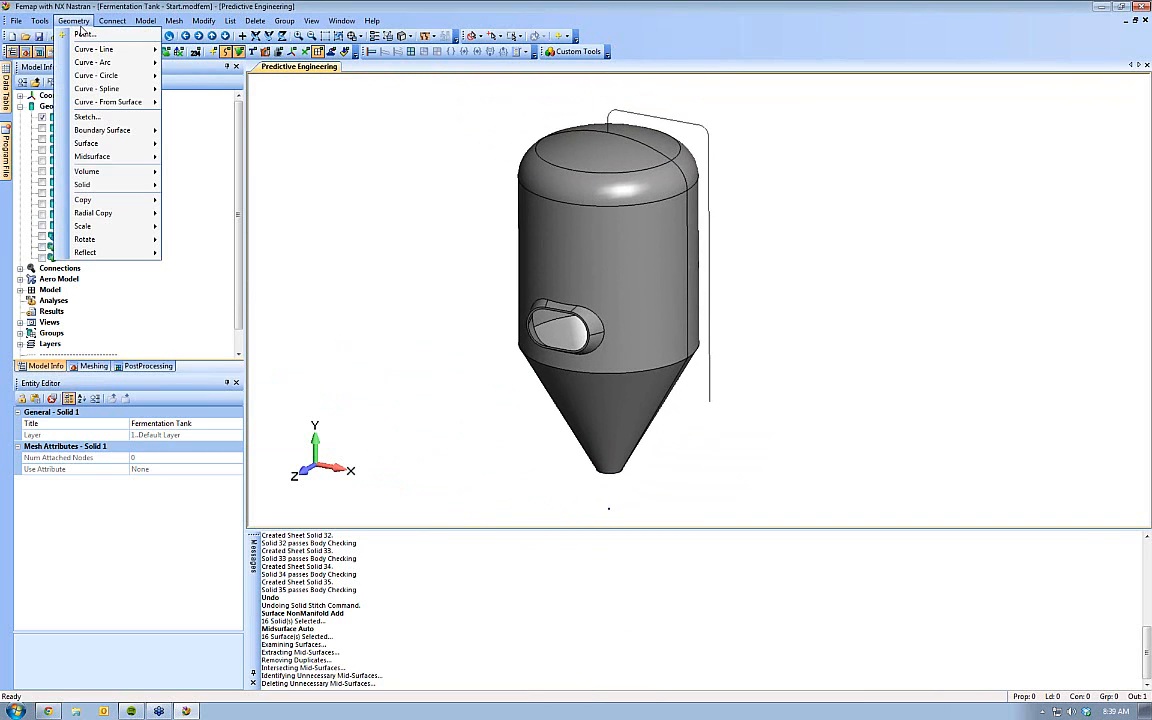
{"action": "mouse_move", "coordinate": [125, 156]}
{"action": "left_click", "coordinate": [257, 226]}
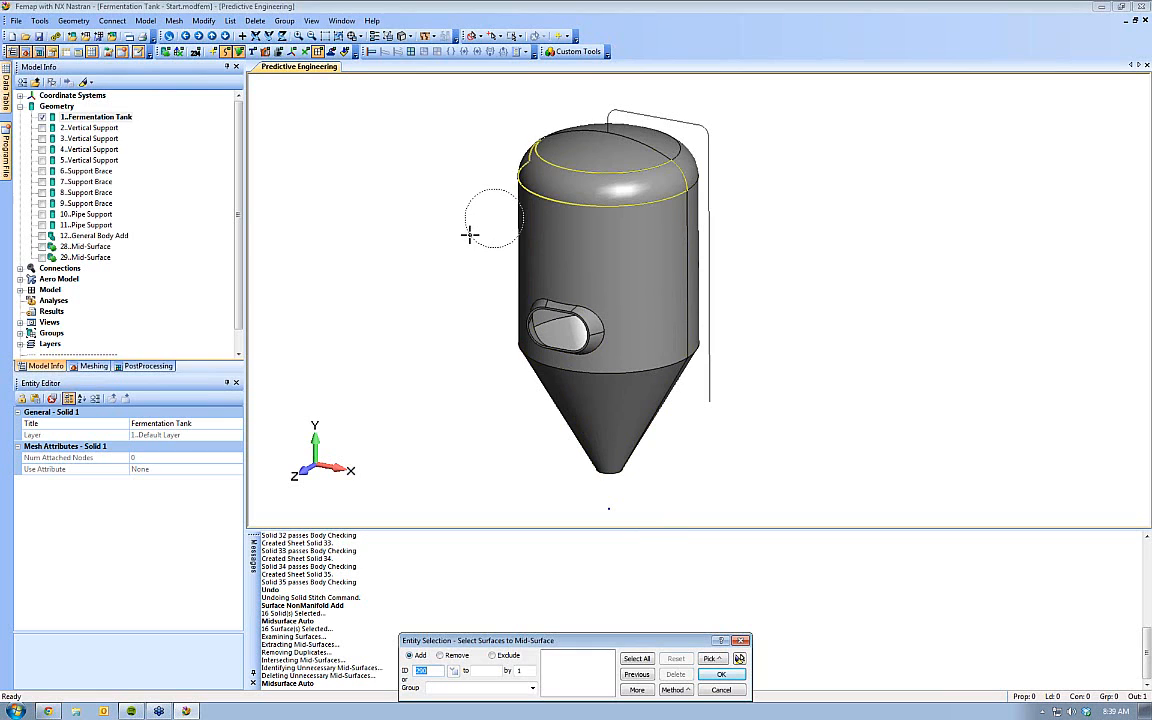
{"action": "left_click", "coordinate": [674, 691]}
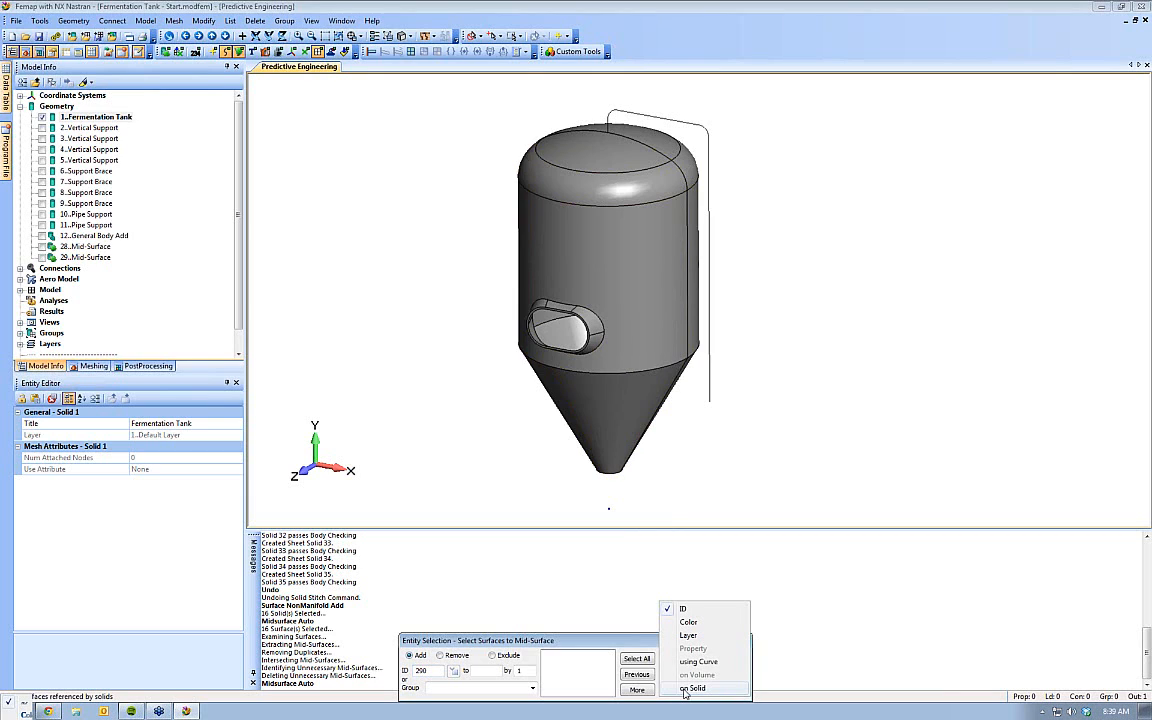
{"action": "left_click", "coordinate": [686, 691]}
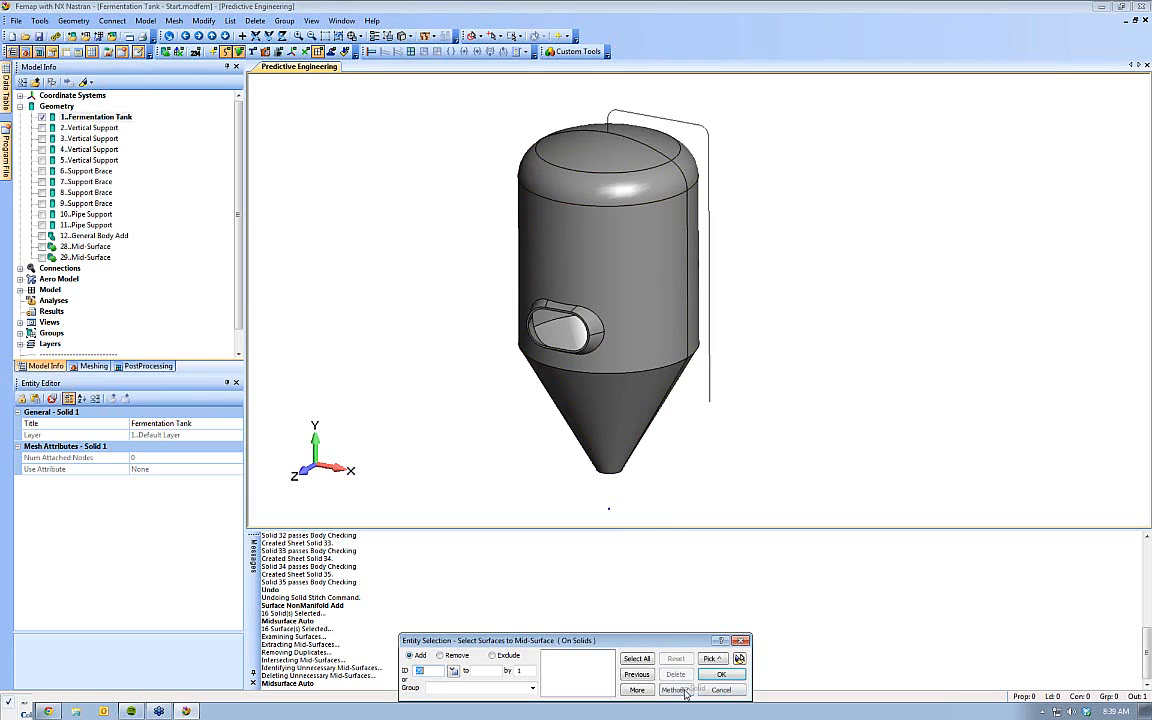
{"action": "left_click", "coordinate": [633, 331]}
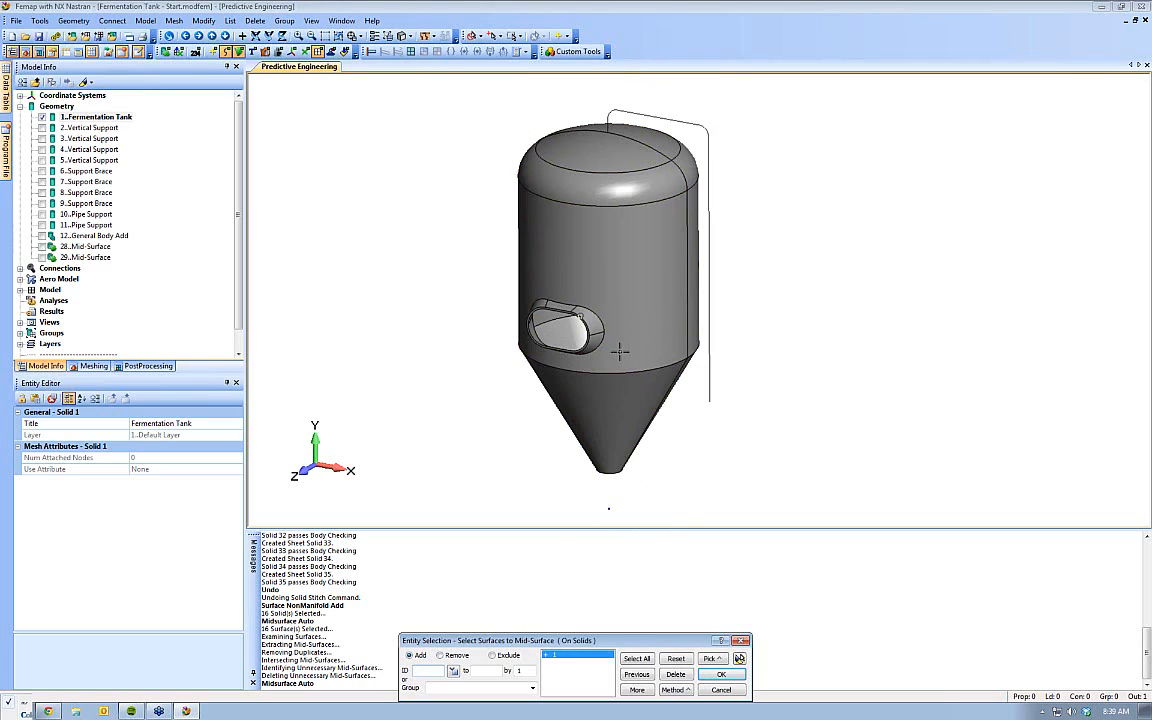
{"action": "left_click", "coordinate": [737, 679]}
Set the mid-surface target thickness by measuring between the inner and outer wall points at the cone's bottom opening
{"action": "middle_click_drag", "start_coordinate": [640, 442], "coordinate": [651, 383]}
{"action": "middle_click_drag", "start_coordinate": [651, 332], "coordinate": [616, 458], "text": "ctrl"}
{"action": "middle_click_drag", "start_coordinate": [669, 307], "coordinate": [702, 366], "text": "ctrl"}
{"action": "middle_click_drag", "start_coordinate": [702, 366], "coordinate": [679, 478], "text": "shift"}
{"action": "left_click", "coordinate": [601, 681]}
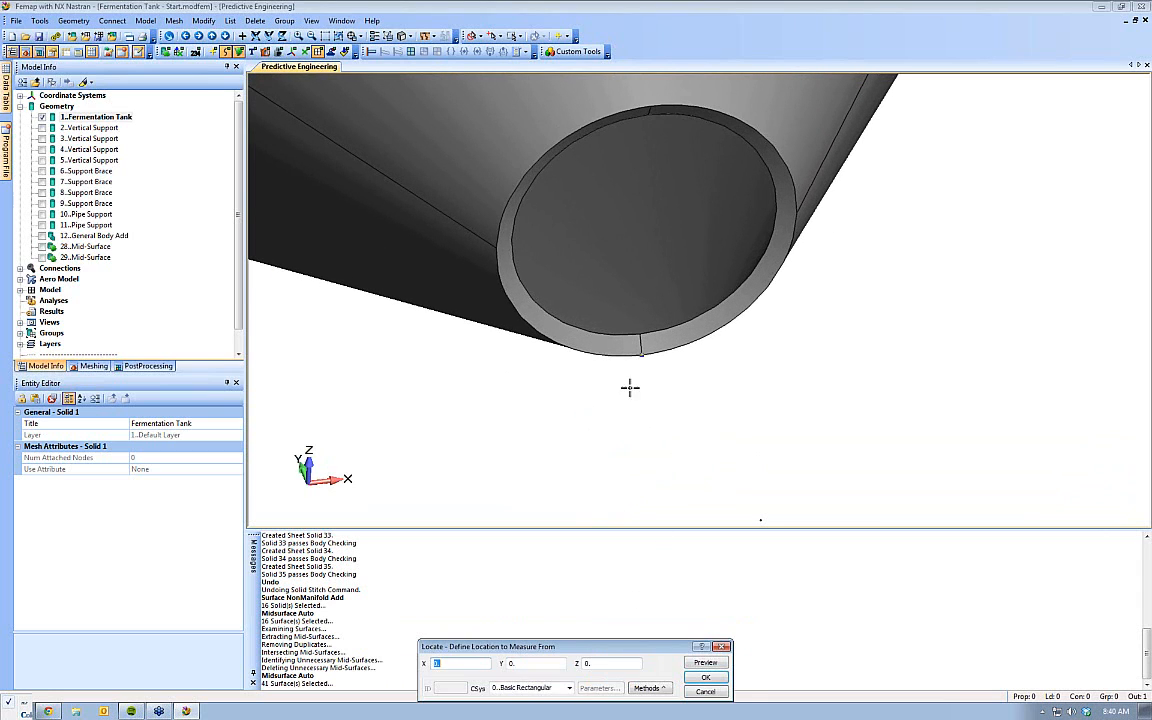
{"action": "left_click", "coordinate": [636, 338]}
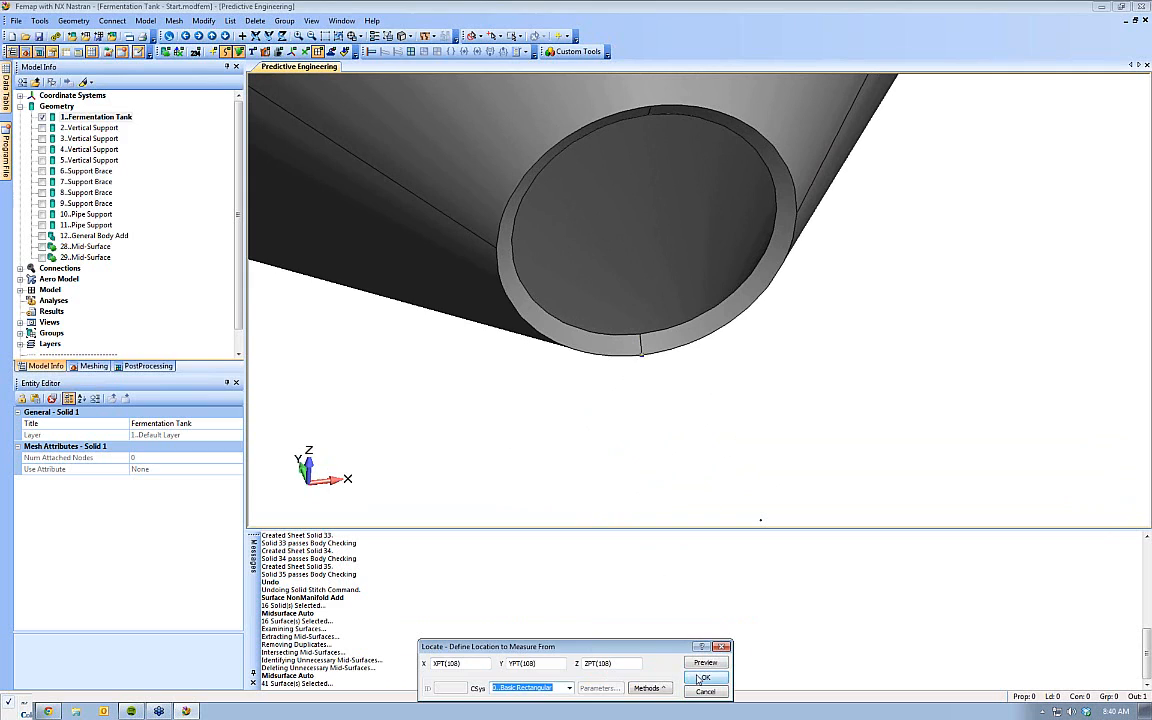
{"action": "key", "text": "Return"}
{"action": "left_click", "coordinate": [645, 349]}
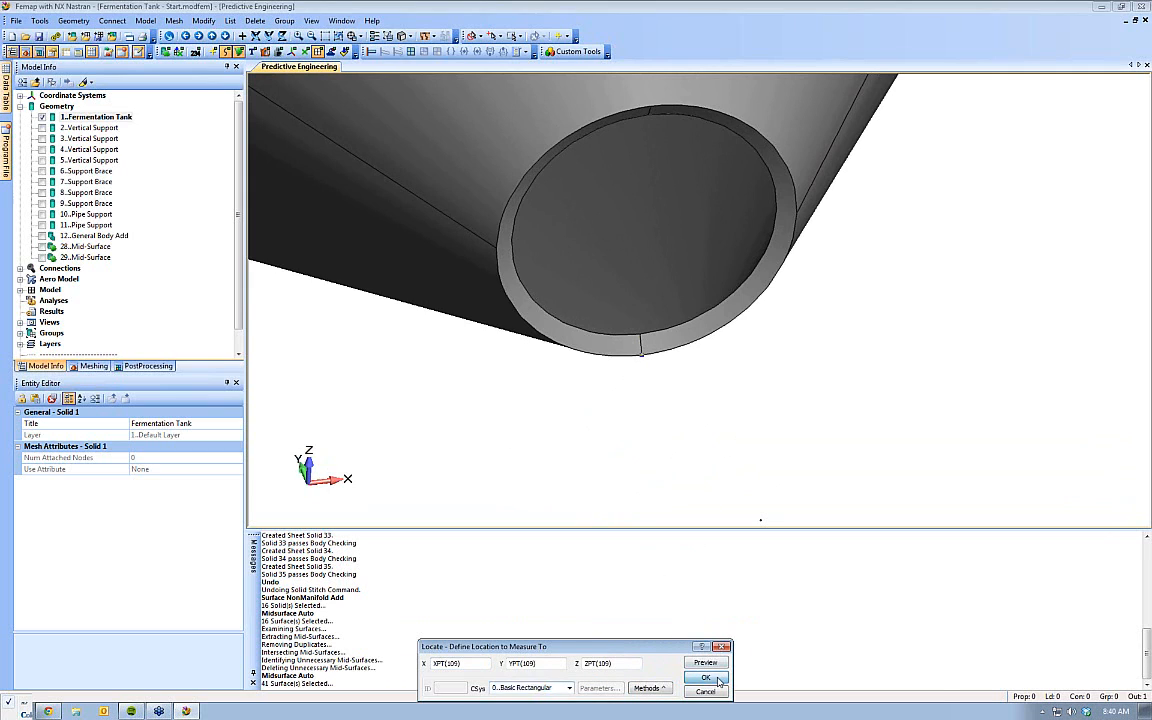
{"action": "key", "text": "Return"}
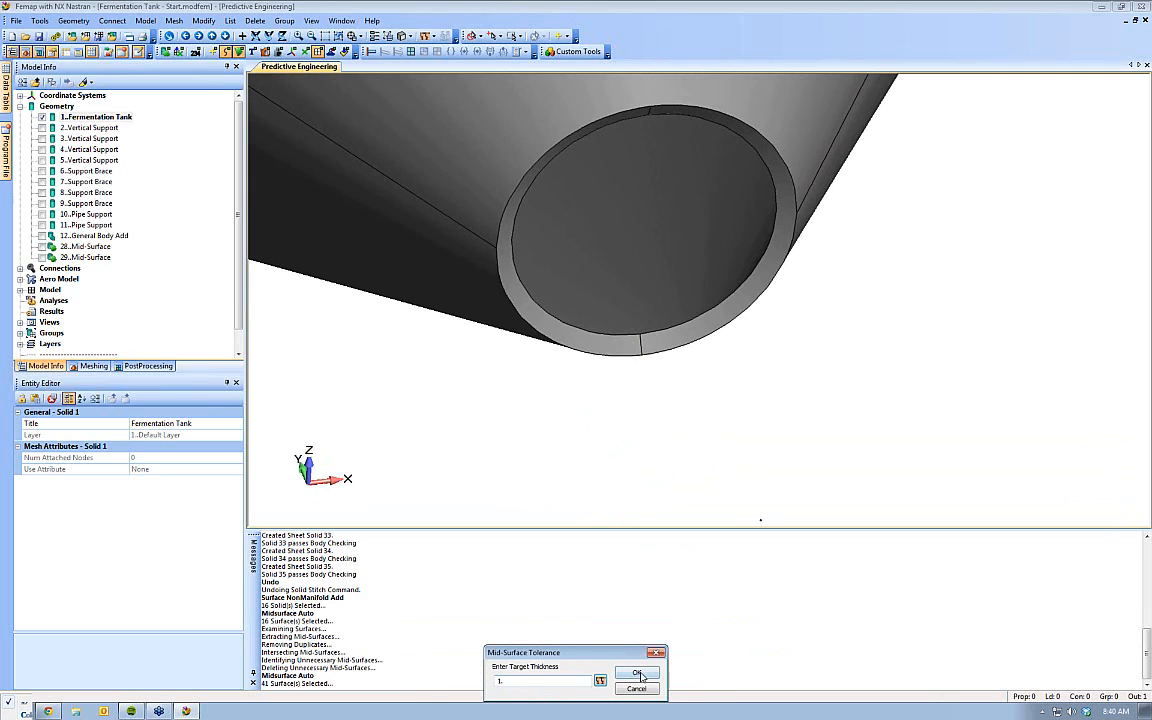
Accept the measured target thickness and generate the mid-surfaces of the fermentation tank
{"action": "left_click", "coordinate": [638, 674]}
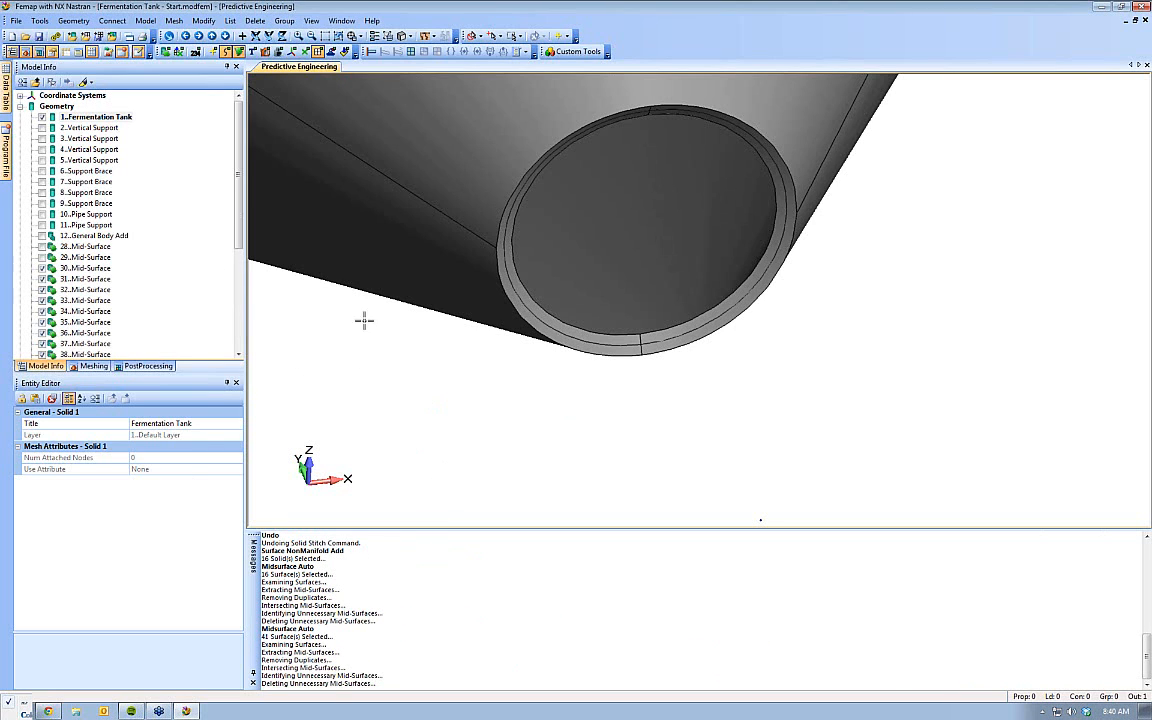
{"action": "scroll", "coordinate": [580, 242], "scroll_direction": "down", "scroll_amount": 3}
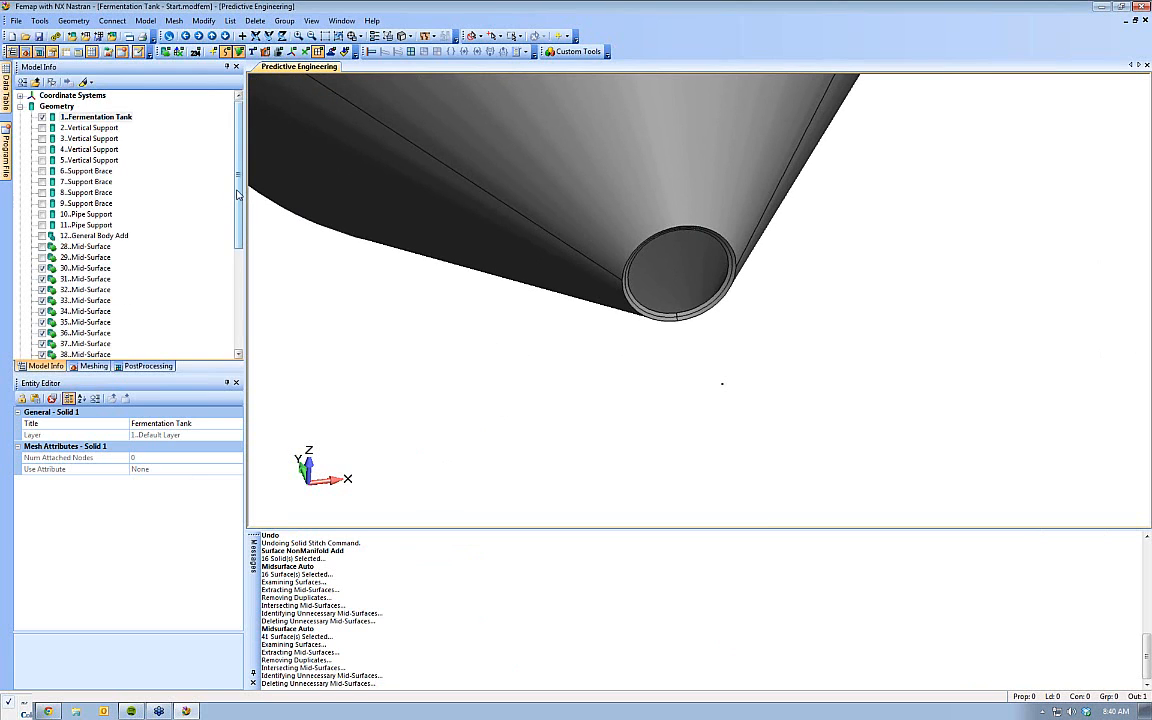
{"action": "scroll", "coordinate": [215, 200], "scroll_direction": "down", "scroll_amount": 3}
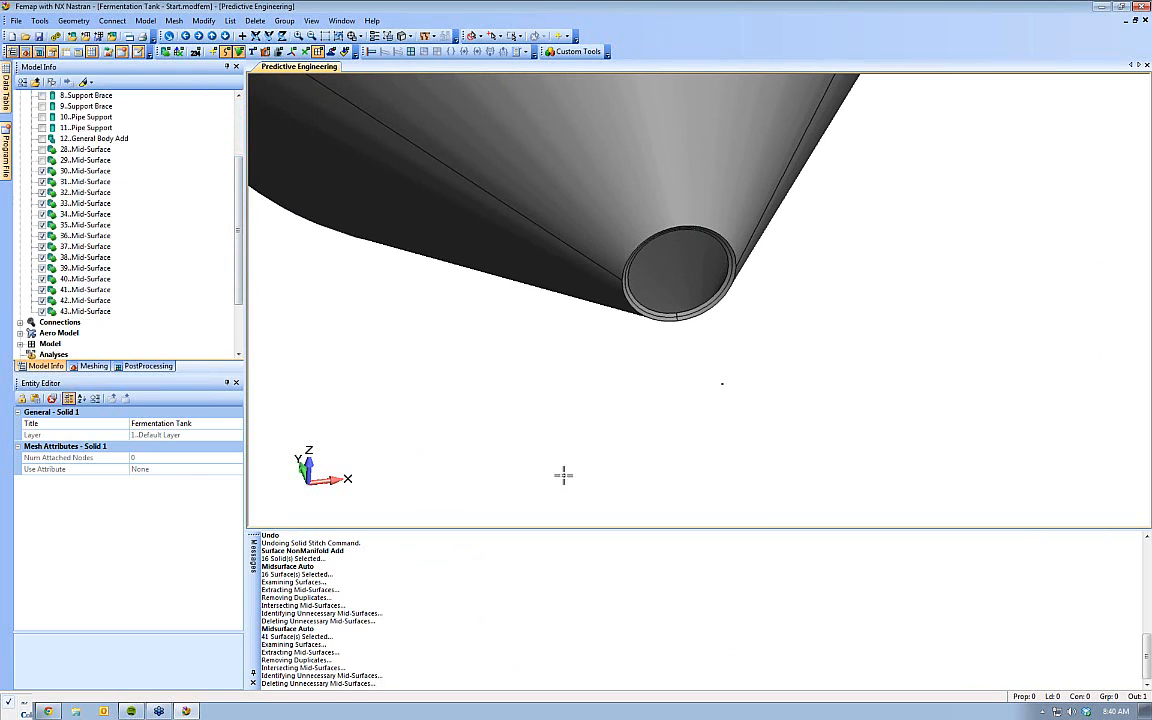
{"action": "scroll", "coordinate": [509, 319], "scroll_direction": "down", "scroll_amount": 7}
{"action": "middle_click_drag", "start_coordinate": [609, 147], "coordinate": [563, 427], "text": "ctrl"}
{"action": "scroll", "coordinate": [495, 311], "scroll_direction": "down", "scroll_amount": 2}
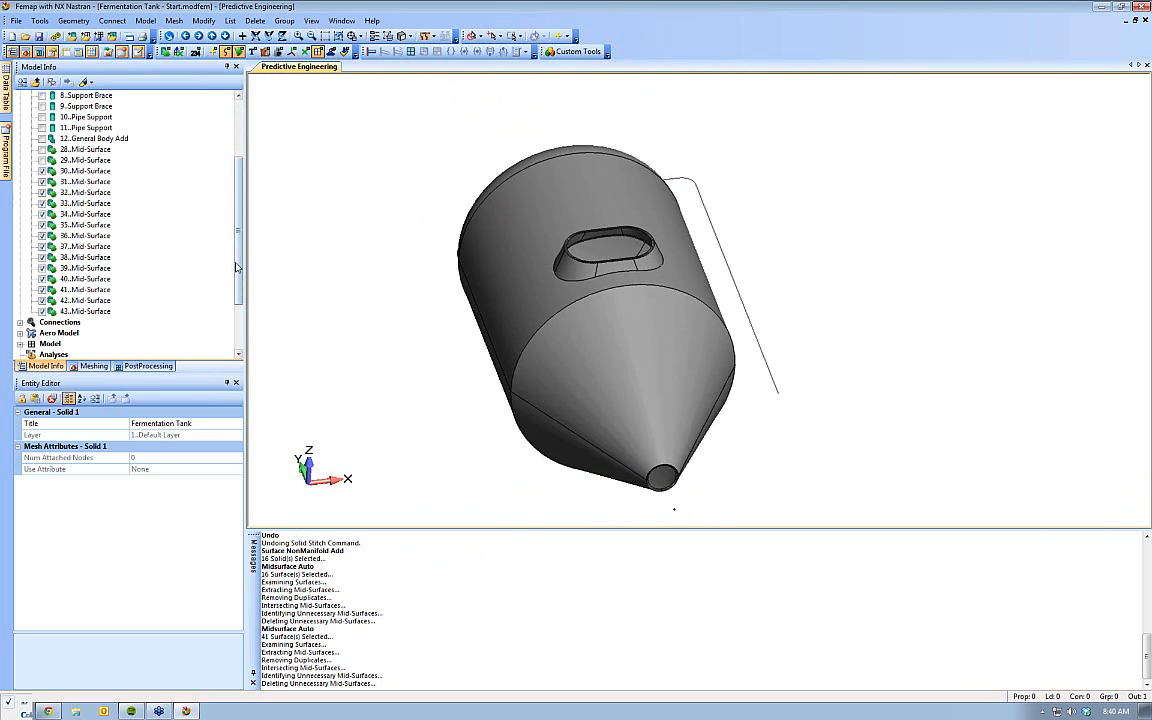
Hide the Fermentation Tank solid, leaving only its mid-surfaces displayed
{"action": "scroll", "coordinate": [217, 200], "scroll_direction": "up", "scroll_amount": 3}
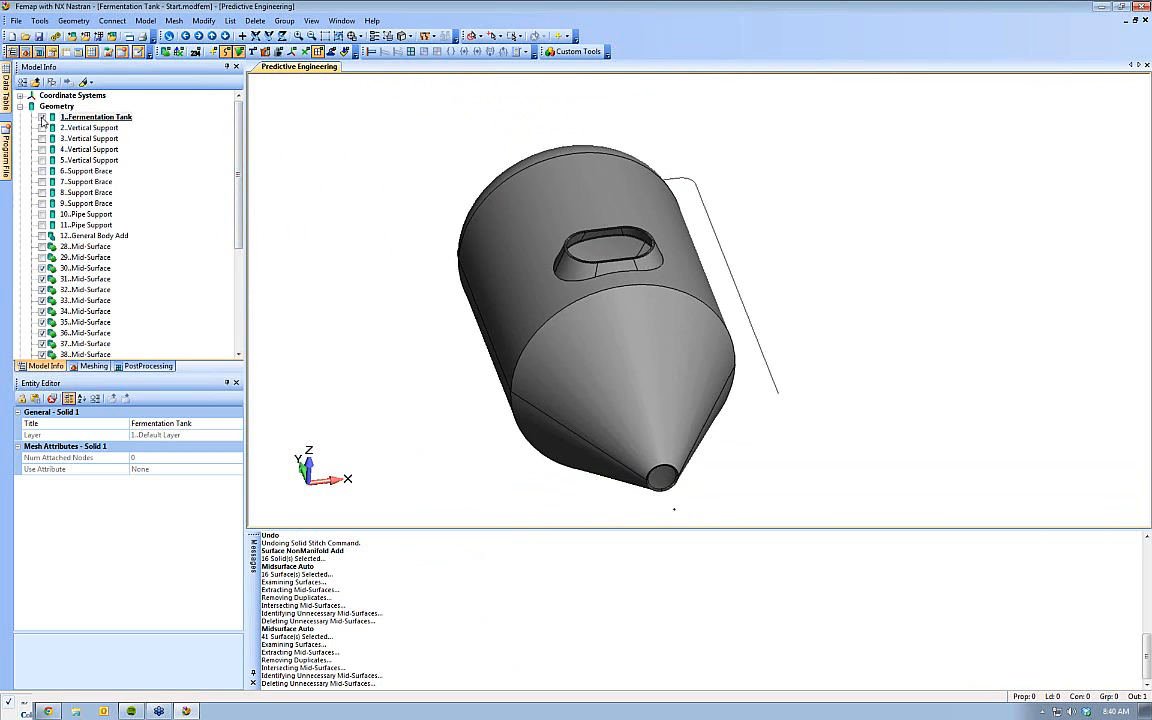
{"action": "left_click", "coordinate": [42, 118]}
{"action": "middle_click_drag", "start_coordinate": [697, 135], "coordinate": [717, 357]}
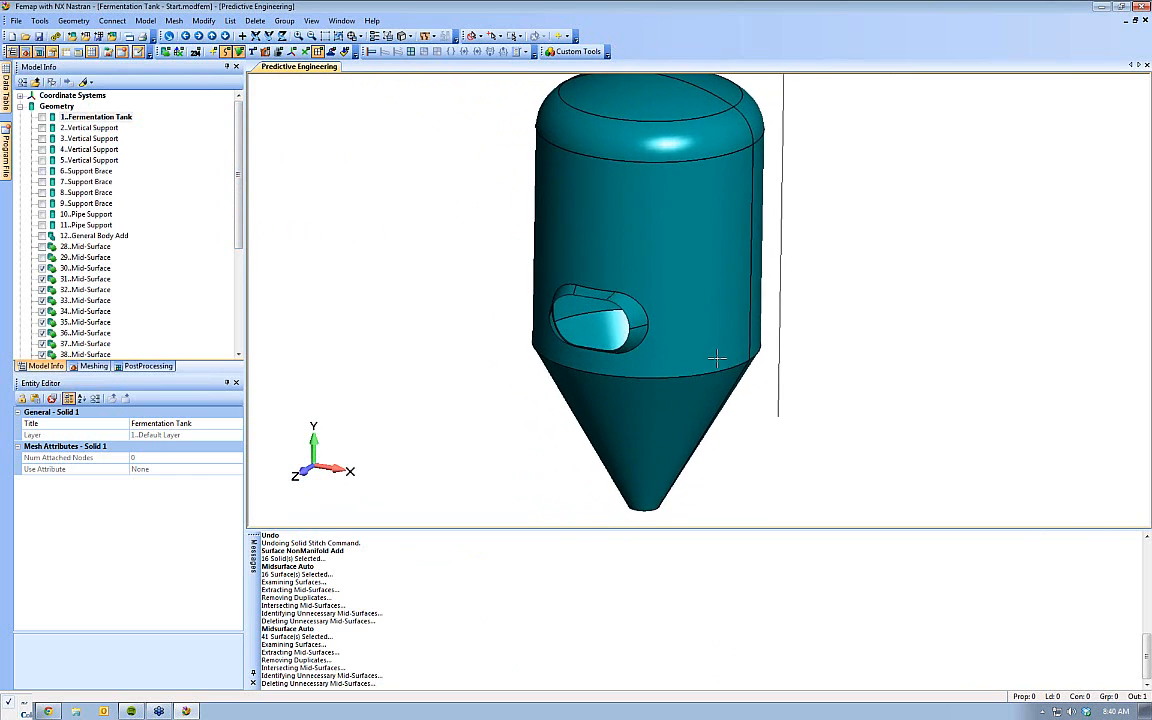
{"action": "scroll", "coordinate": [698, 338], "scroll_direction": "down", "scroll_amount": 2}
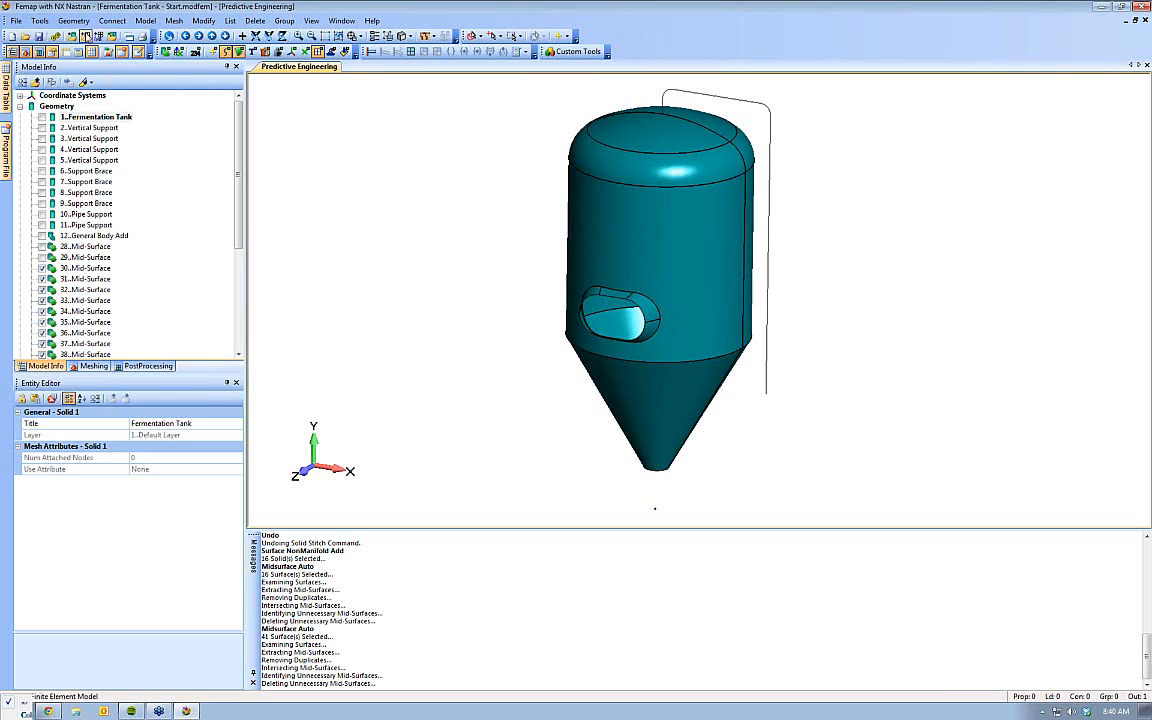
Try to stitch all the displayed tank mid-surfaces with the default gap tolerance and mergeable curve cleanup on
{"action": "left_click", "coordinate": [73, 20]}
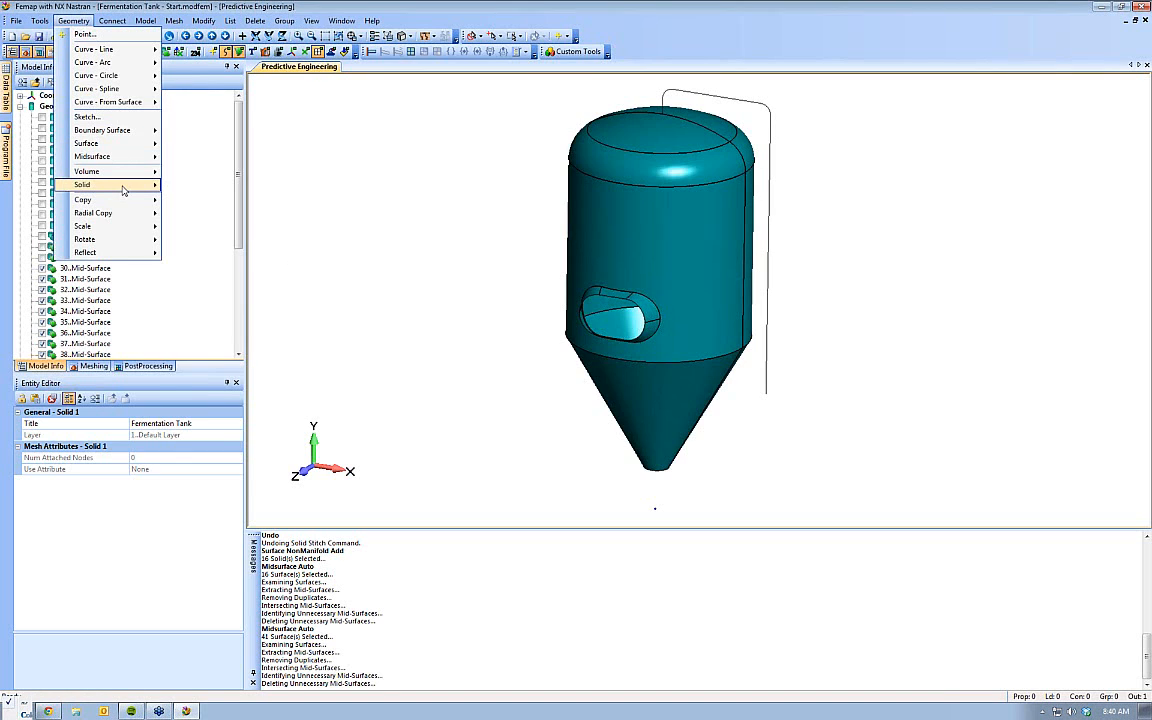
{"action": "mouse_move", "coordinate": [110, 184]}
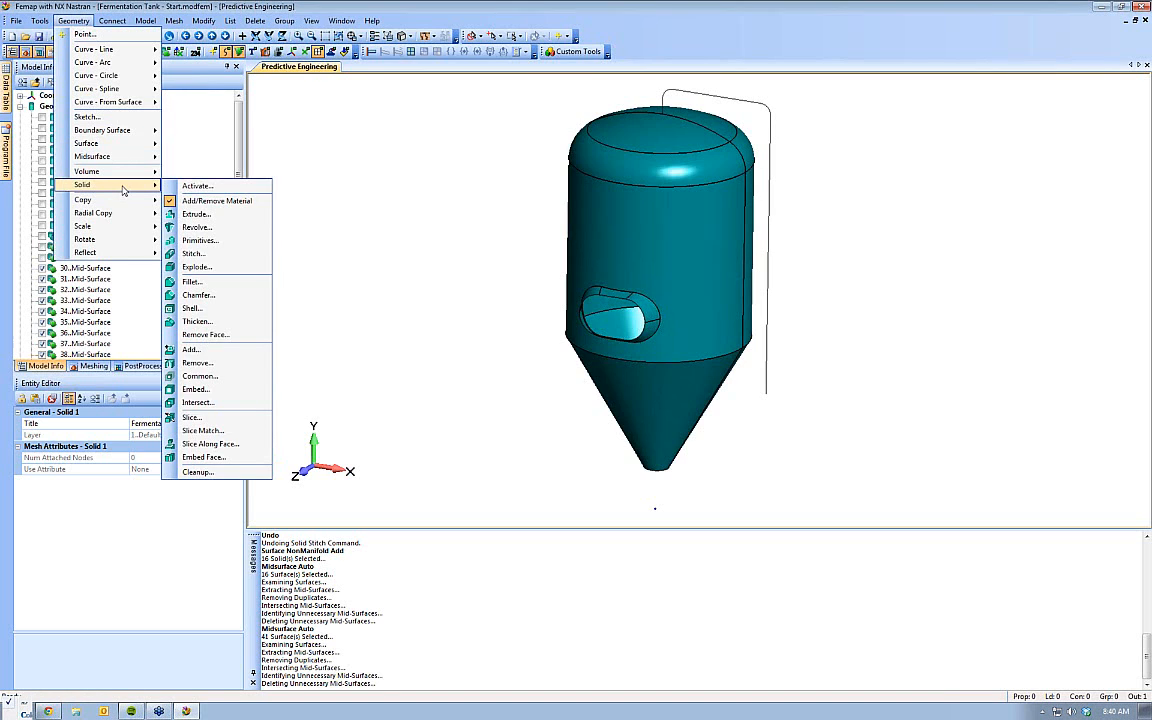
{"action": "left_click", "coordinate": [204, 257]}
{"action": "scroll", "coordinate": [520, 140], "scroll_direction": "down", "scroll_amount": 2}
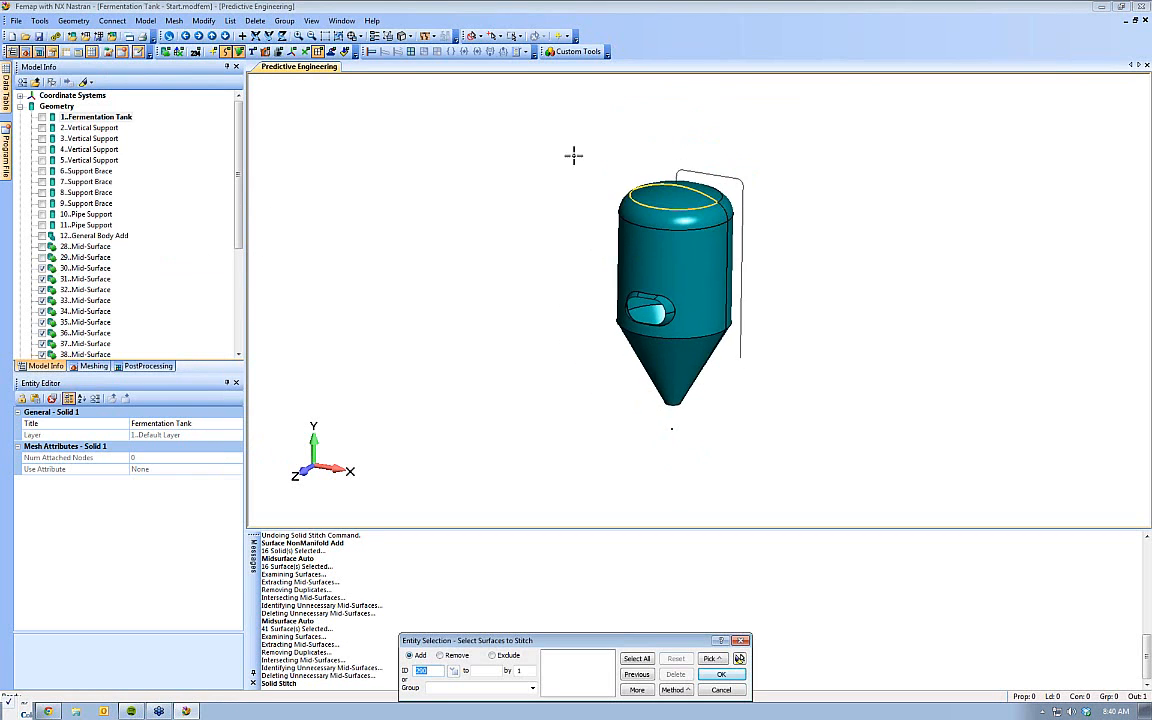
{"action": "left_click_drag", "start_coordinate": [558, 138], "coordinate": [771, 446]}
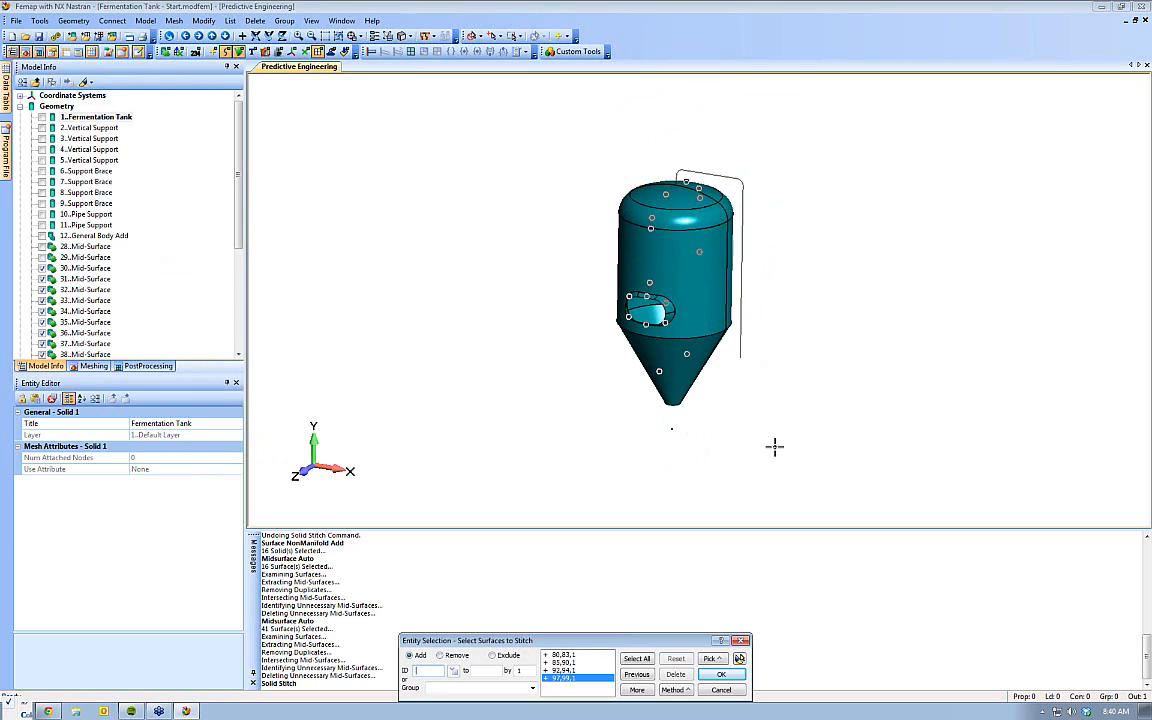
{"action": "left_click", "coordinate": [724, 677]}
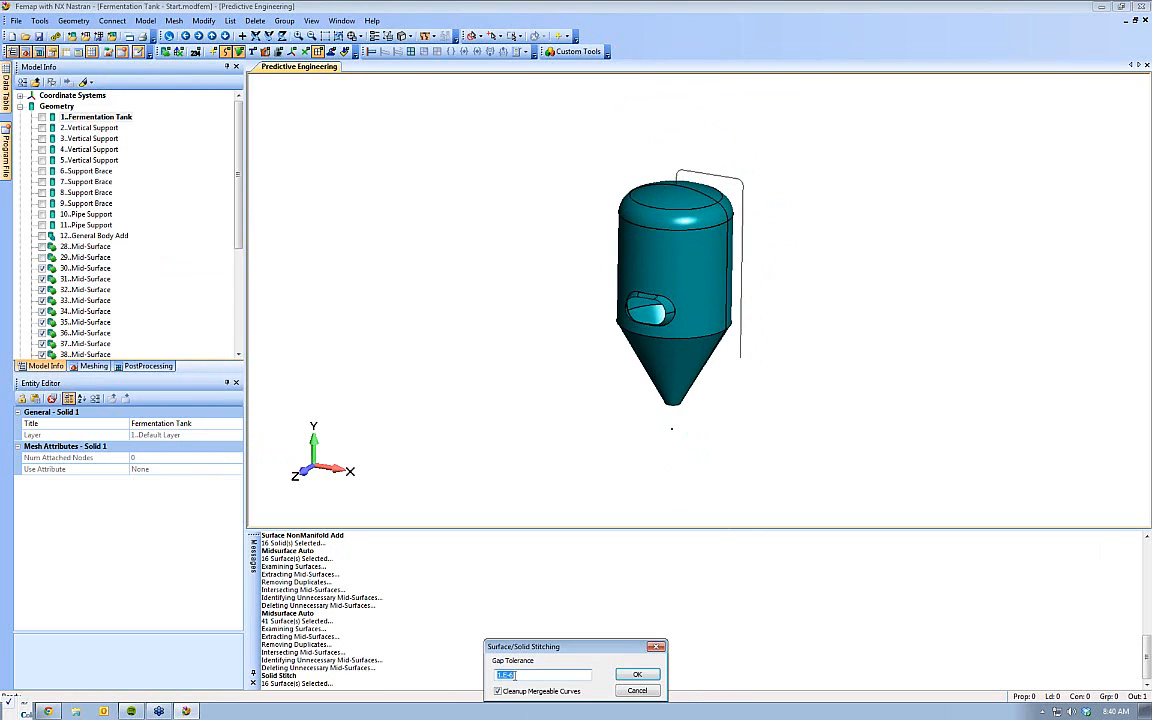
{"action": "left_click", "coordinate": [638, 678]}
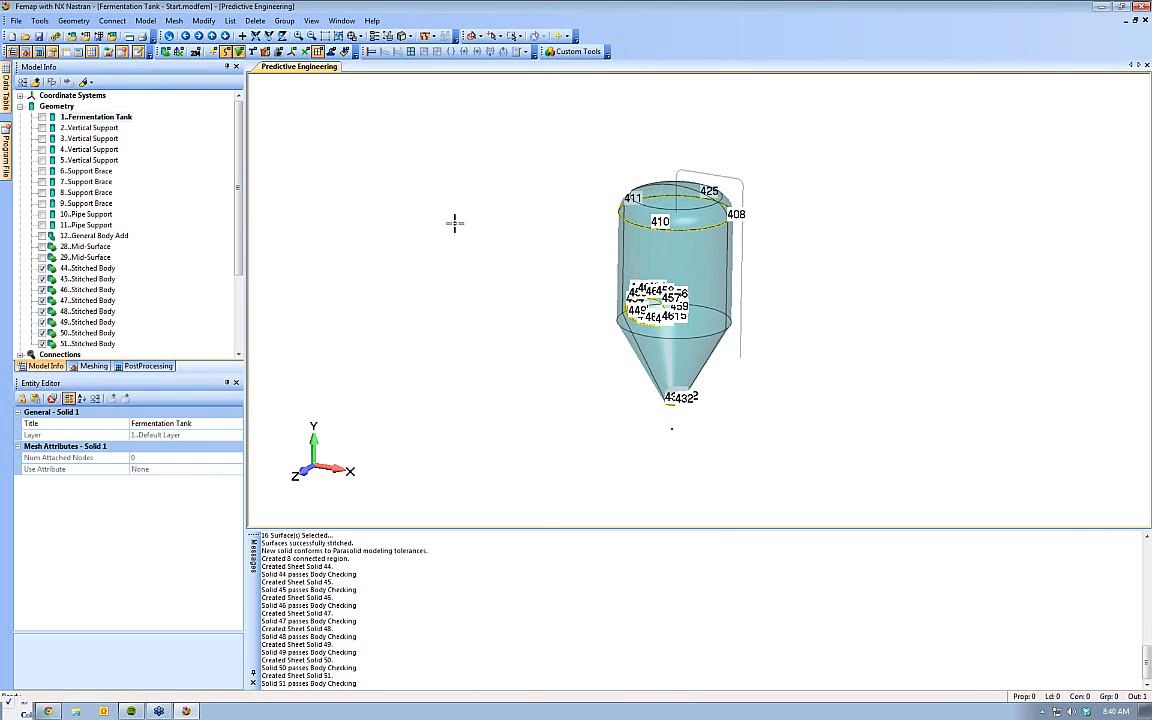
Examine the highlighted free edges around the tank's upper rim near curve 408 for a gap between surfaces
{"action": "scroll", "coordinate": [604, 247], "scroll_direction": "up", "scroll_amount": 5}
{"action": "scroll", "coordinate": [604, 247], "scroll_direction": "up", "scroll_amount": 3}
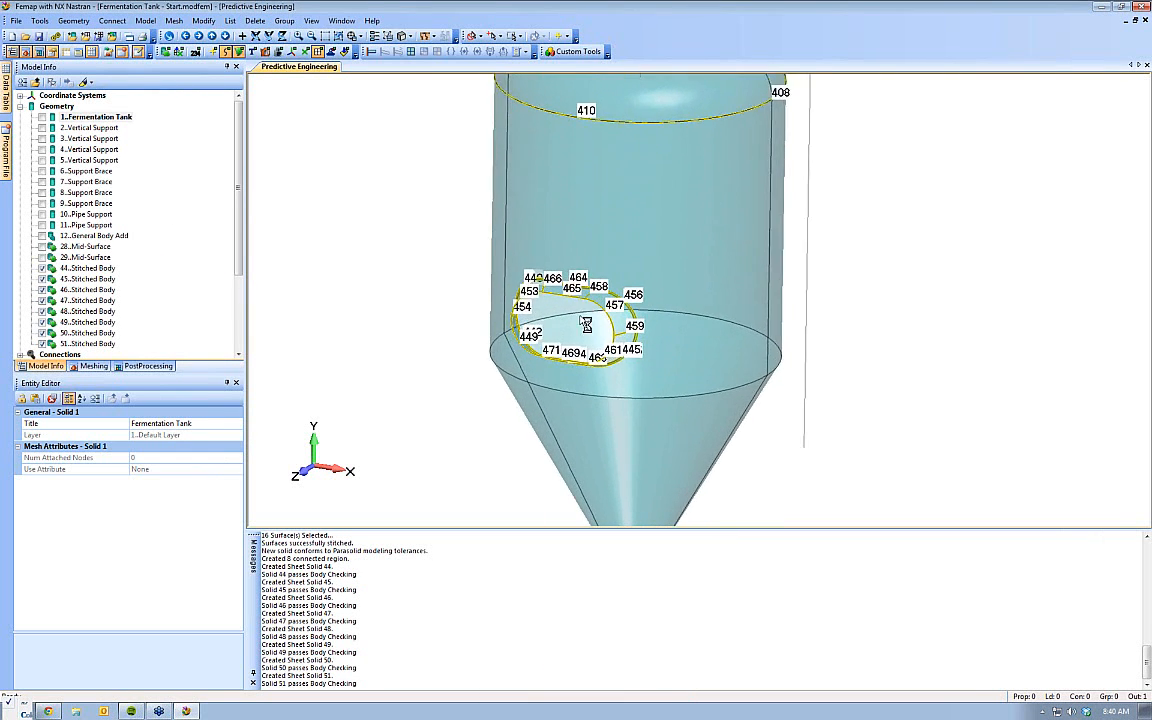
{"action": "middle_click_drag", "start_coordinate": [591, 321], "coordinate": [612, 406], "text": "ctrl"}
{"action": "scroll", "coordinate": [676, 262], "scroll_direction": "up", "scroll_amount": 4}
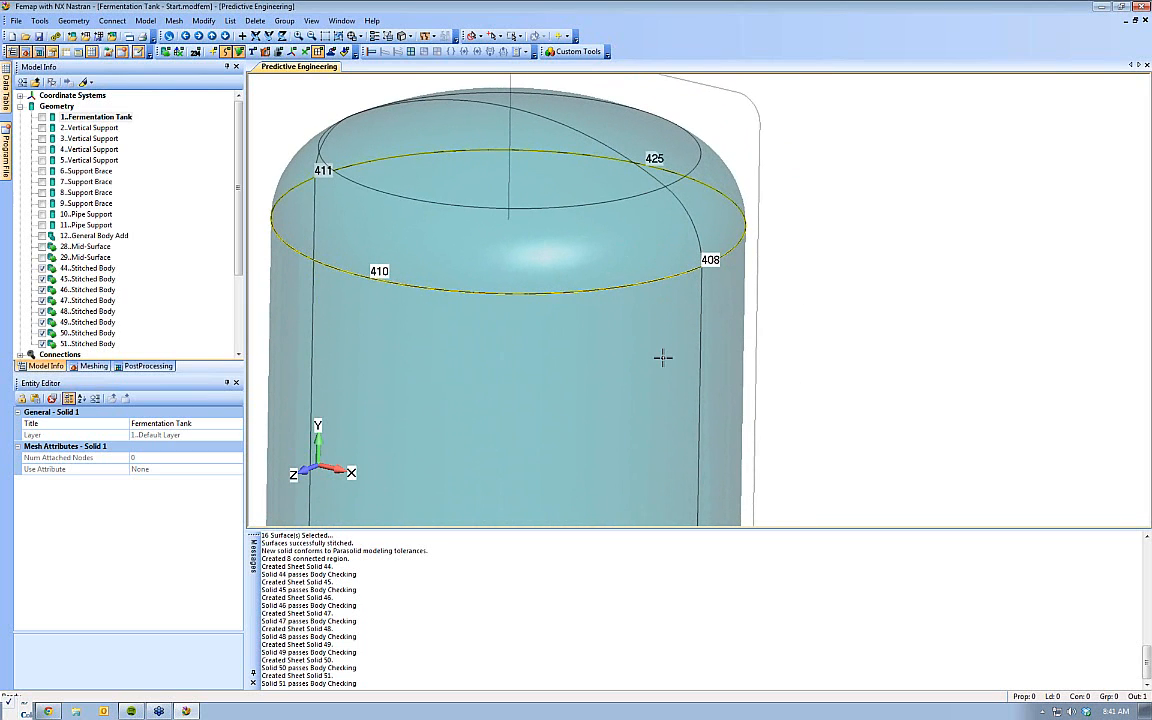
{"action": "middle_click_drag", "start_coordinate": [663, 357], "coordinate": [491, 311]}
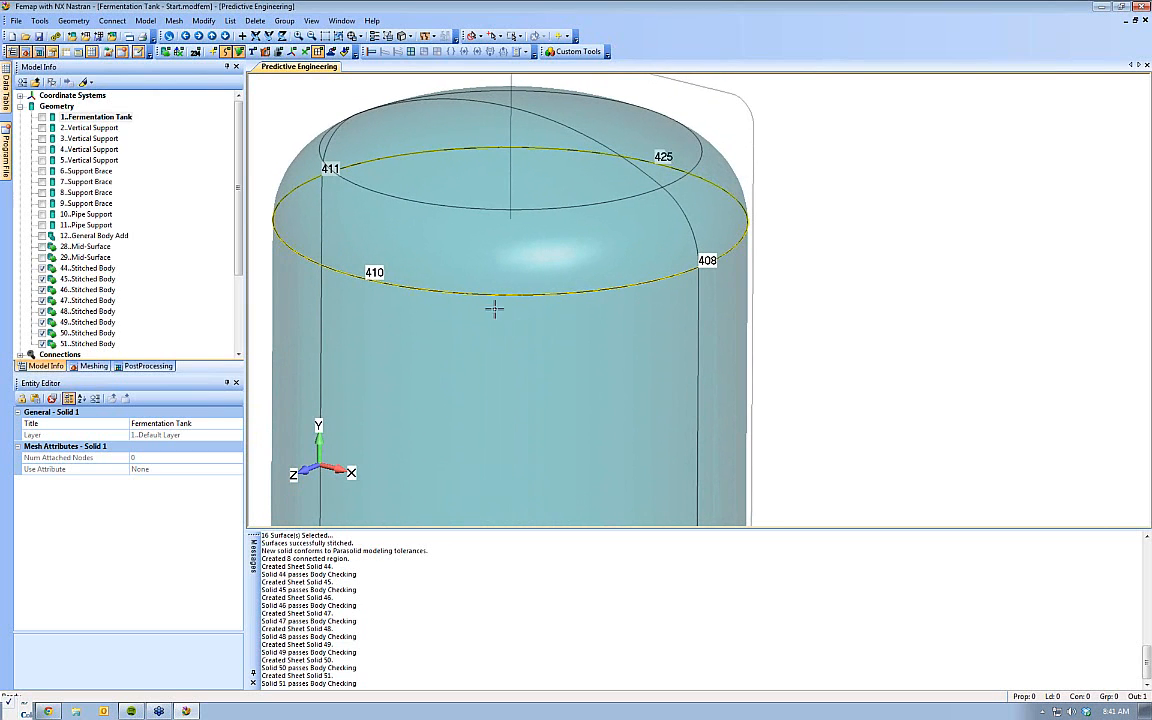
{"action": "scroll", "coordinate": [685, 250], "scroll_direction": "up", "scroll_amount": 5}
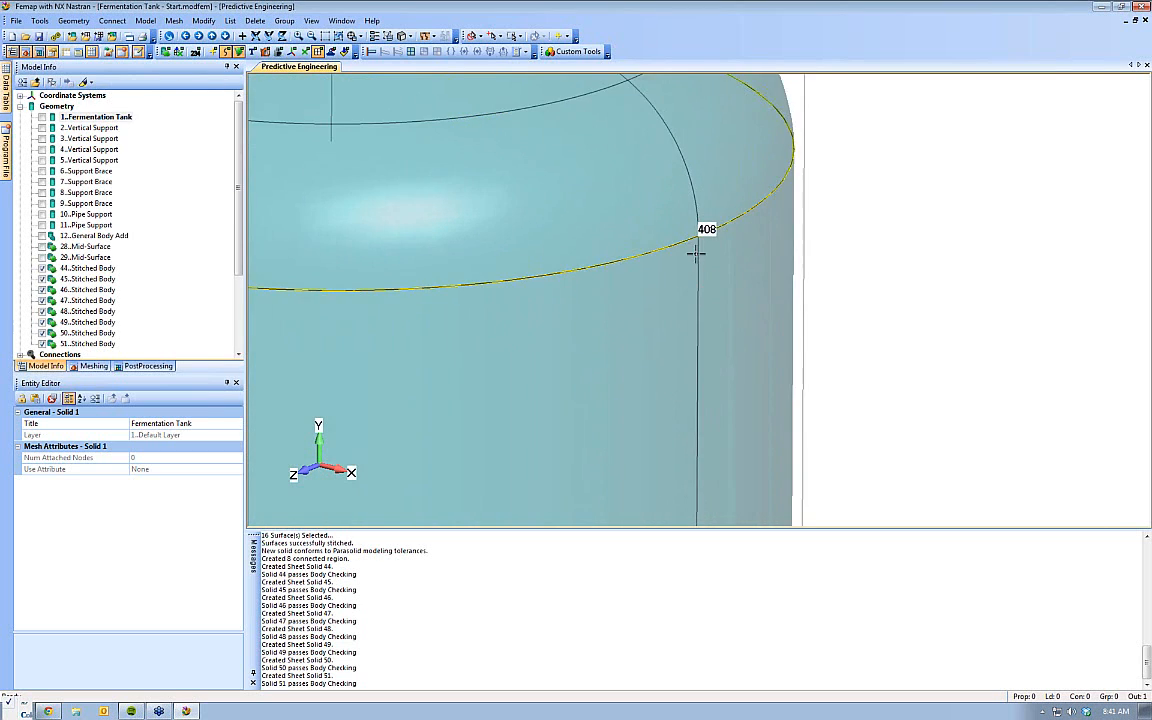
{"action": "middle_click_drag", "start_coordinate": [685, 250], "coordinate": [652, 223]}
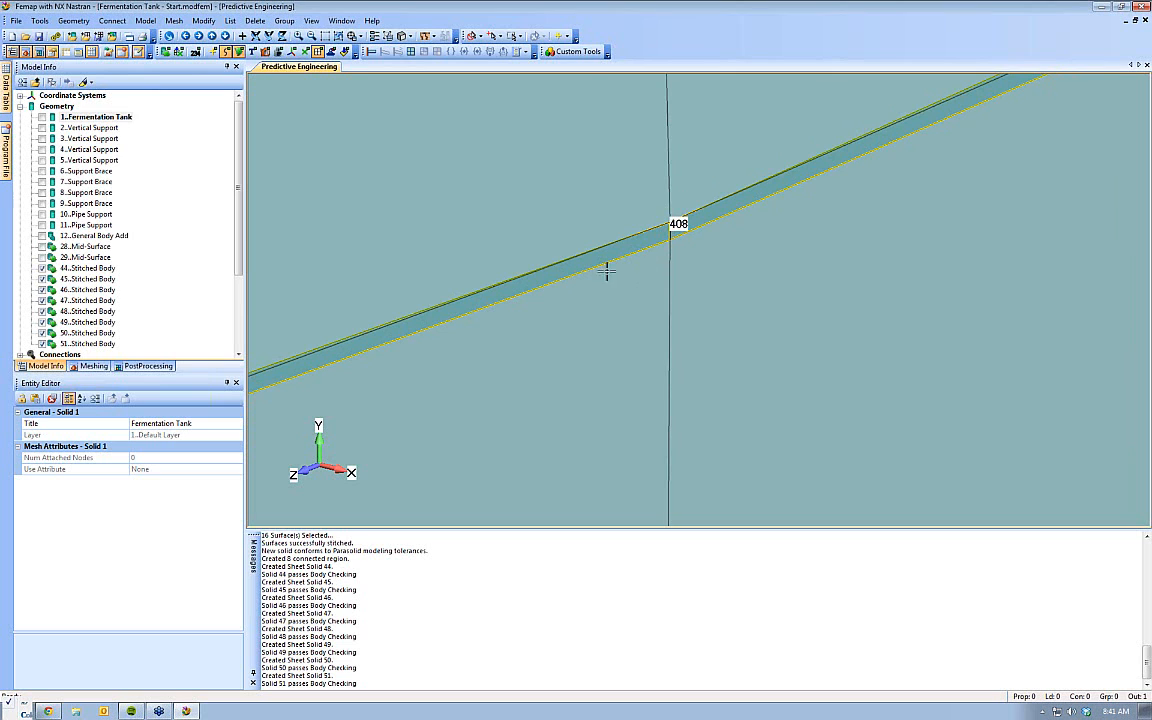
{"action": "scroll", "coordinate": [594, 355], "scroll_direction": "down", "scroll_amount": 5}
{"action": "scroll", "coordinate": [635, 386], "scroll_direction": "down", "scroll_amount": 6}
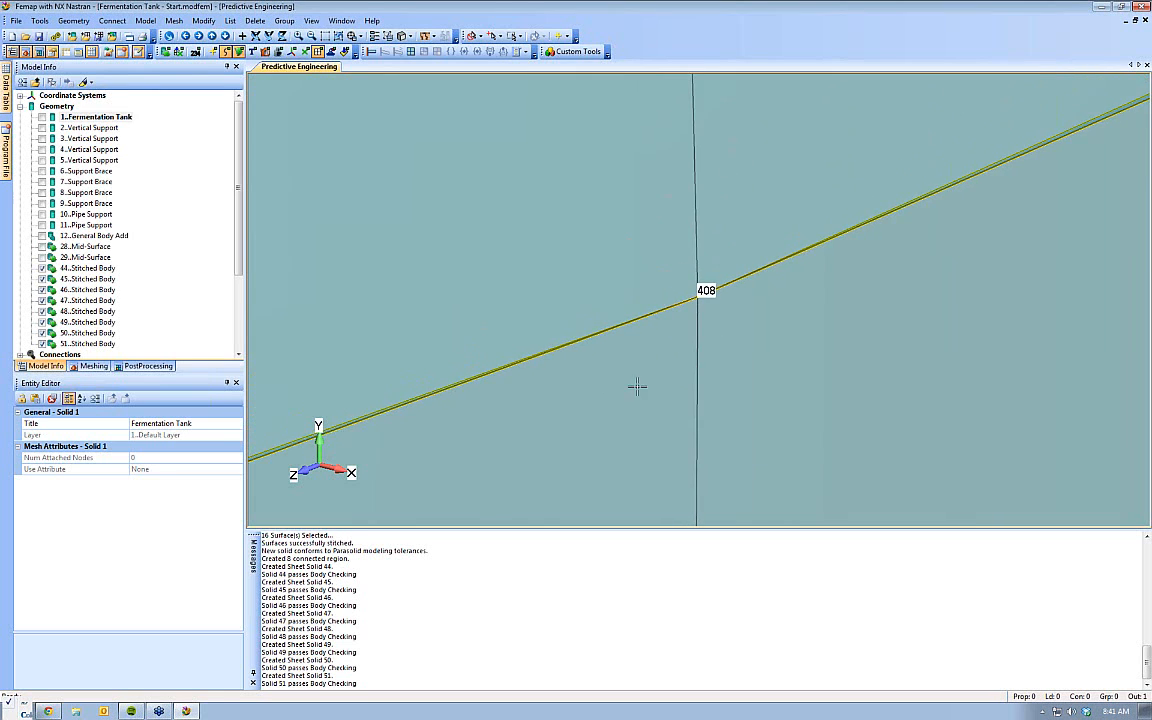
{"action": "scroll", "coordinate": [577, 401], "scroll_direction": "down", "scroll_amount": 7}
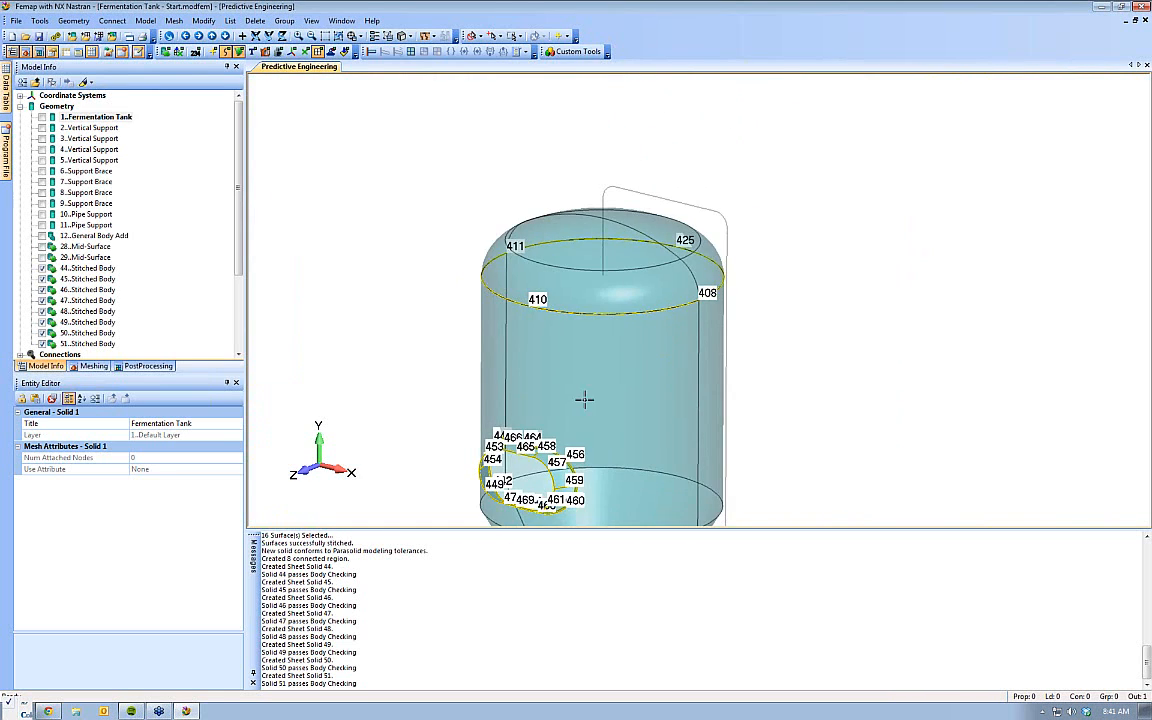
Examine the highlighted free edges of the side opening closely around curve 458 for gaps between neighbouring surfaces
{"action": "middle_click_drag", "start_coordinate": [617, 399], "coordinate": [761, 257], "text": "ctrl"}
{"action": "scroll", "coordinate": [740, 325], "scroll_direction": "up", "scroll_amount": 3}
{"action": "scroll", "coordinate": [740, 330], "scroll_direction": "up", "scroll_amount": 6}
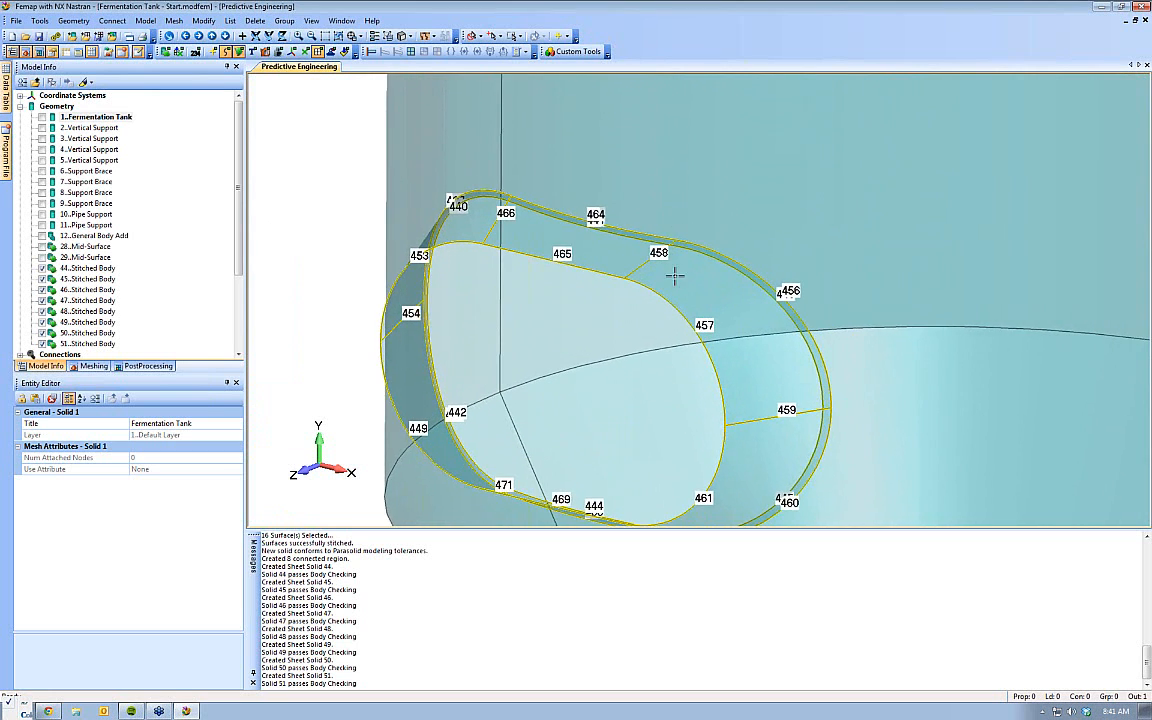
{"action": "scroll", "coordinate": [674, 272], "scroll_direction": "up", "scroll_amount": 5}
{"action": "scroll", "coordinate": [687, 287], "scroll_direction": "up", "scroll_amount": 6}
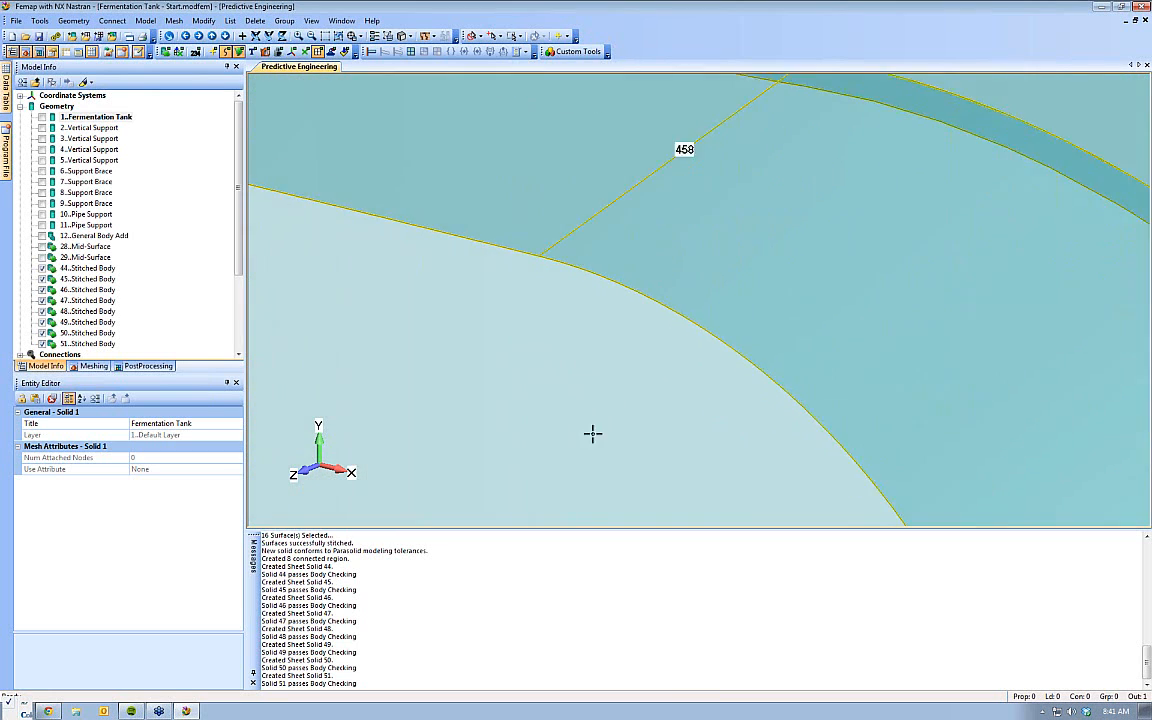
{"action": "scroll", "coordinate": [561, 460], "scroll_direction": "up", "scroll_amount": 5}
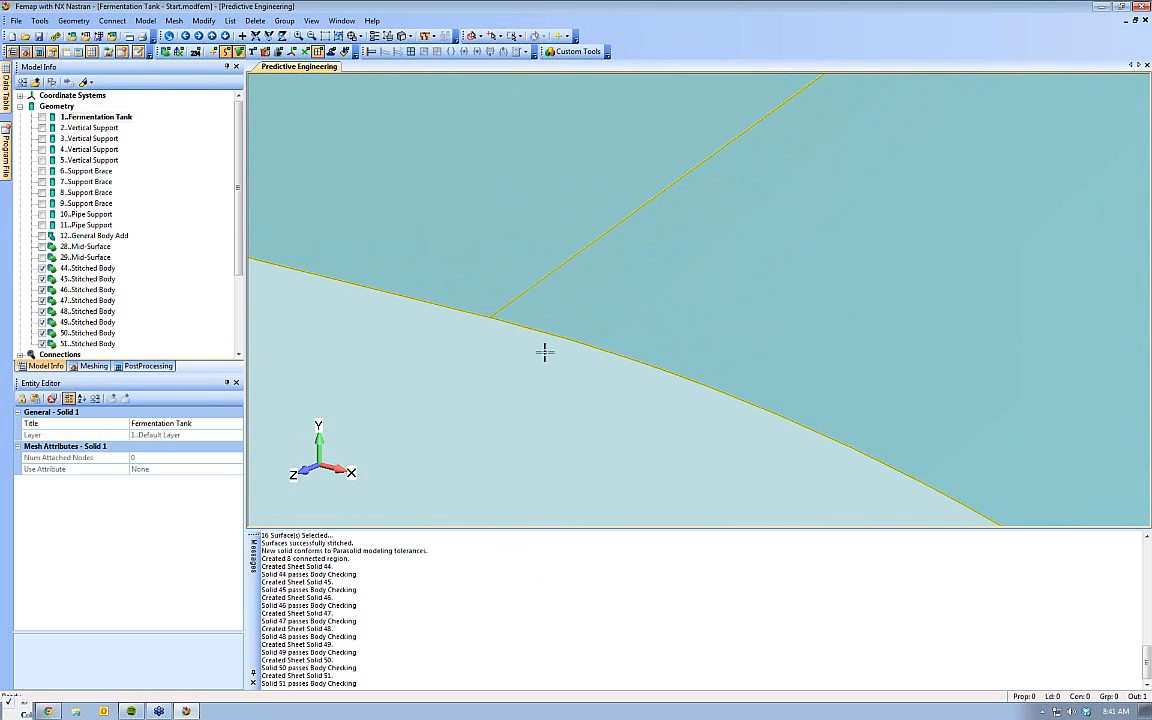
{"action": "scroll", "coordinate": [521, 508], "scroll_direction": "up", "scroll_amount": 4}
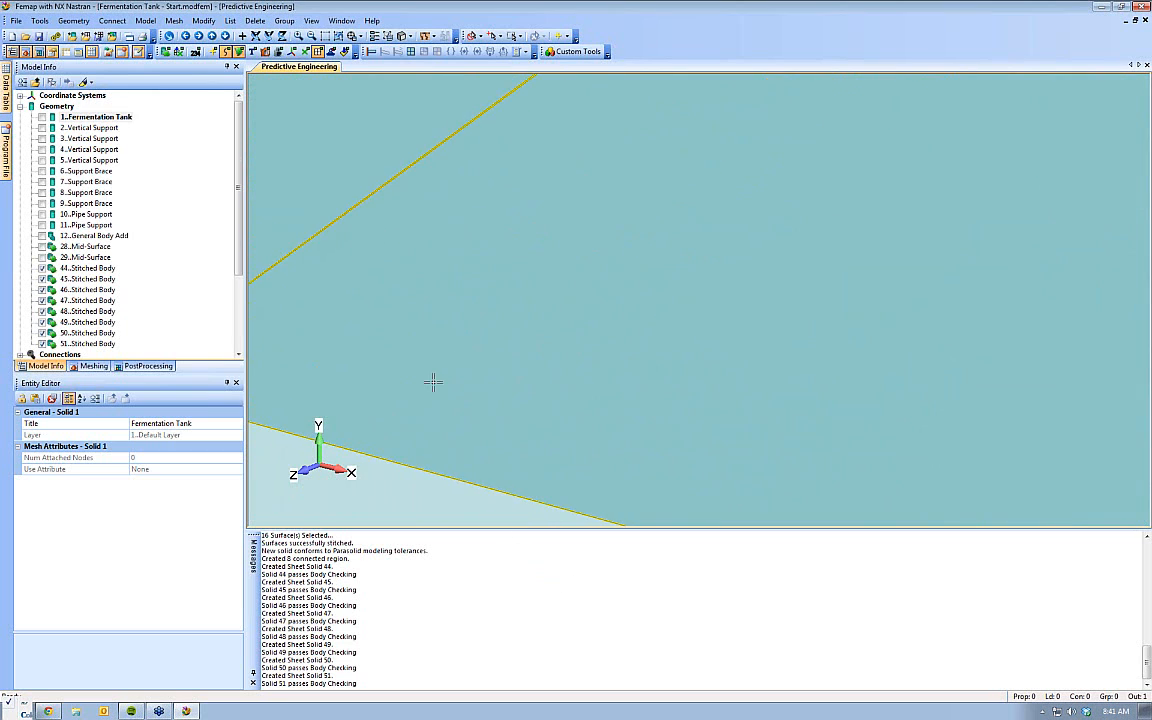
{"action": "middle_click_drag", "start_coordinate": [478, 340], "coordinate": [913, 239], "text": "ctrl"}
{"action": "scroll", "coordinate": [609, 393], "scroll_direction": "up", "scroll_amount": 5}
{"action": "middle_click_drag", "start_coordinate": [579, 315], "coordinate": [745, 353], "text": "ctrl"}
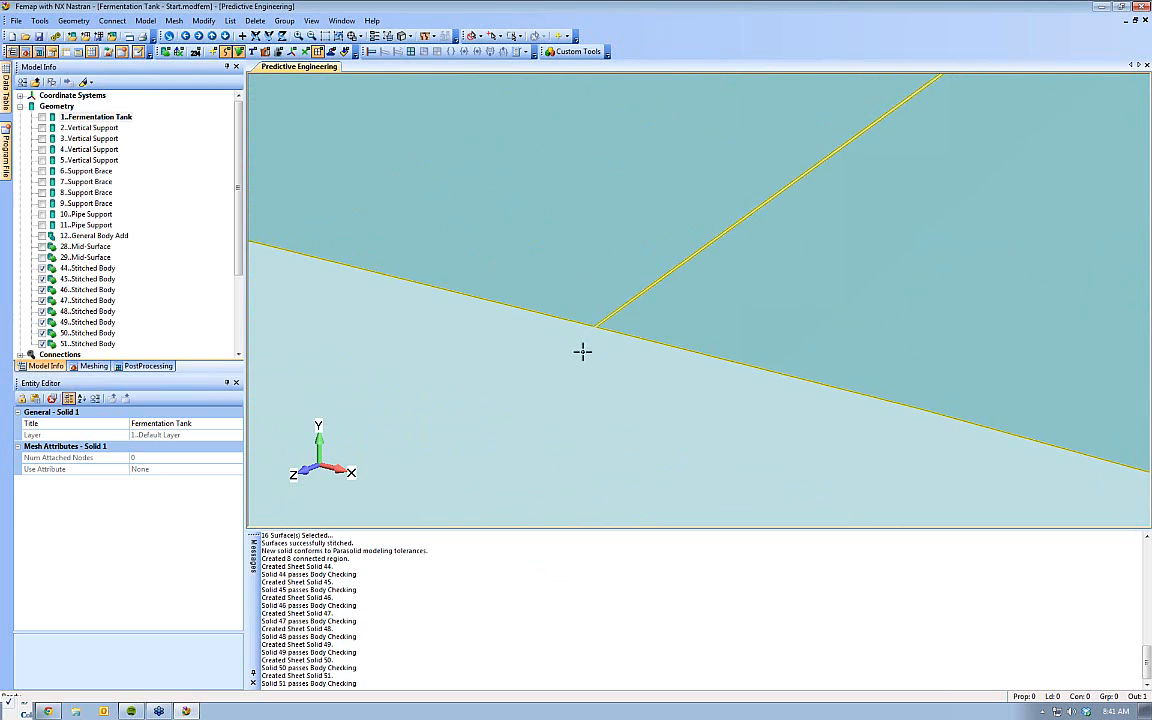
{"action": "scroll", "coordinate": [578, 350], "scroll_direction": "up", "scroll_amount": 2}
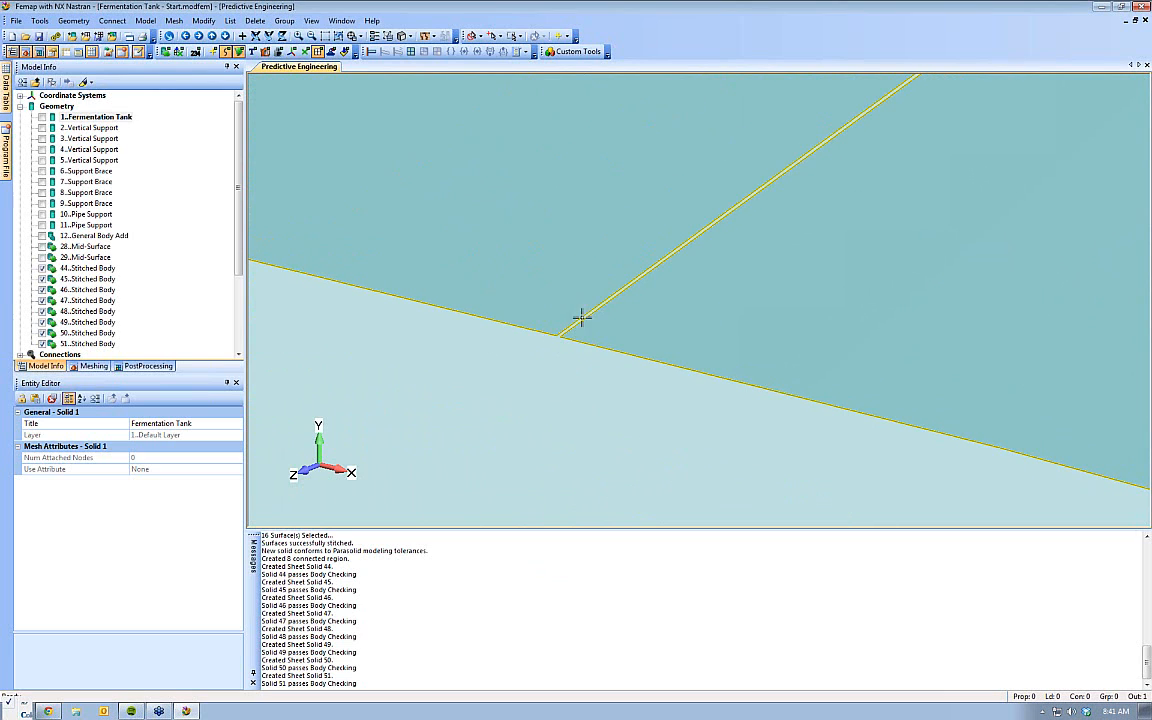
{"action": "middle_click_drag", "start_coordinate": [637, 428], "coordinate": [679, 350]}
{"action": "scroll", "coordinate": [679, 350], "scroll_direction": "down", "scroll_amount": 10}
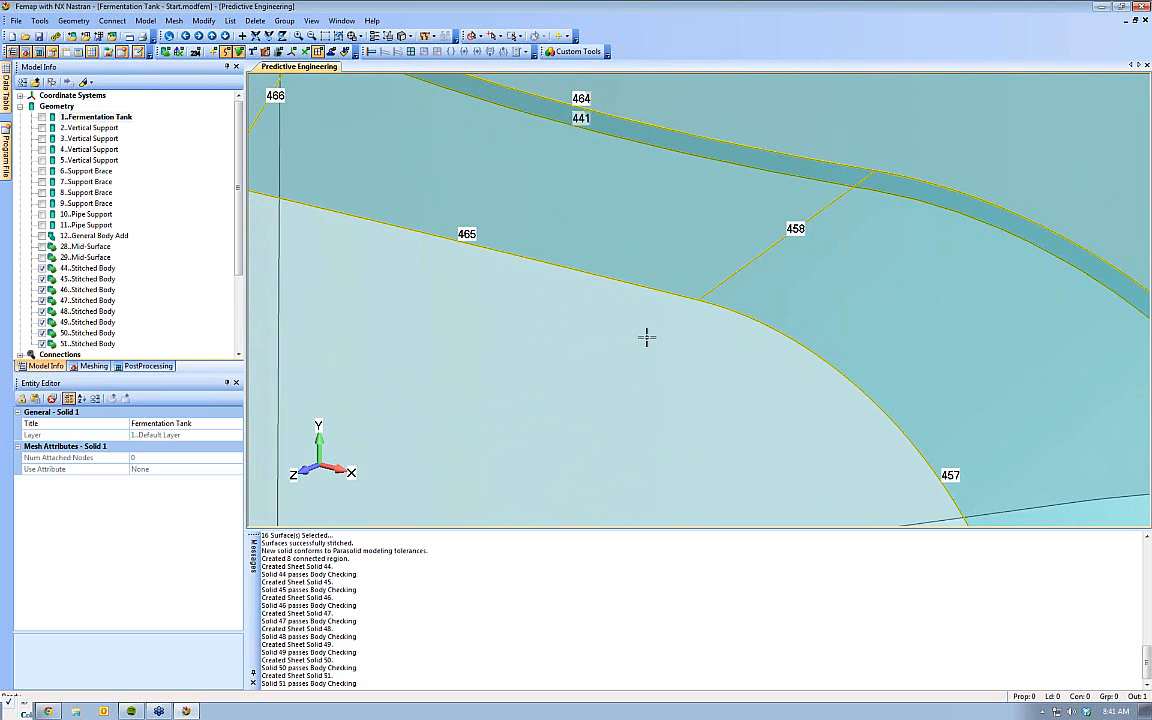
{"action": "middle_click_drag", "start_coordinate": [690, 302], "coordinate": [640, 304], "text": "ctrl"}
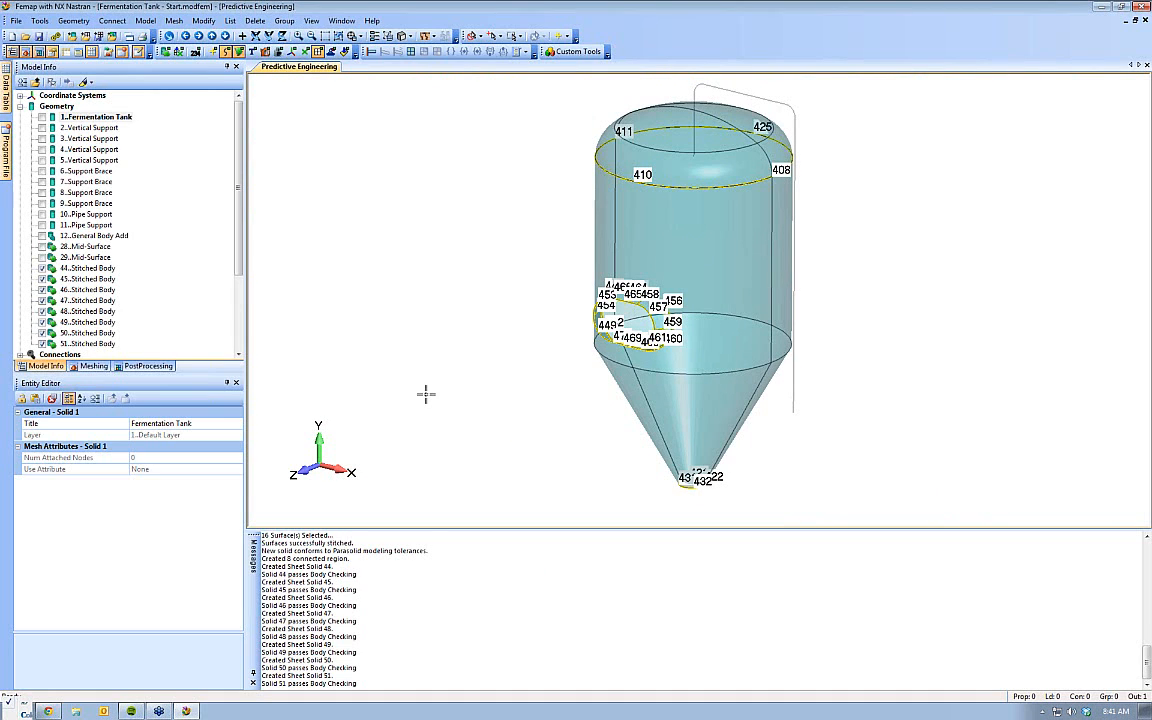
Undo the solid stitch and stitch all the tank mid-surfaces again with a larger gap tolerance and mergeable curve cleanup on
{"action": "key", "text": "ctrl+z"}
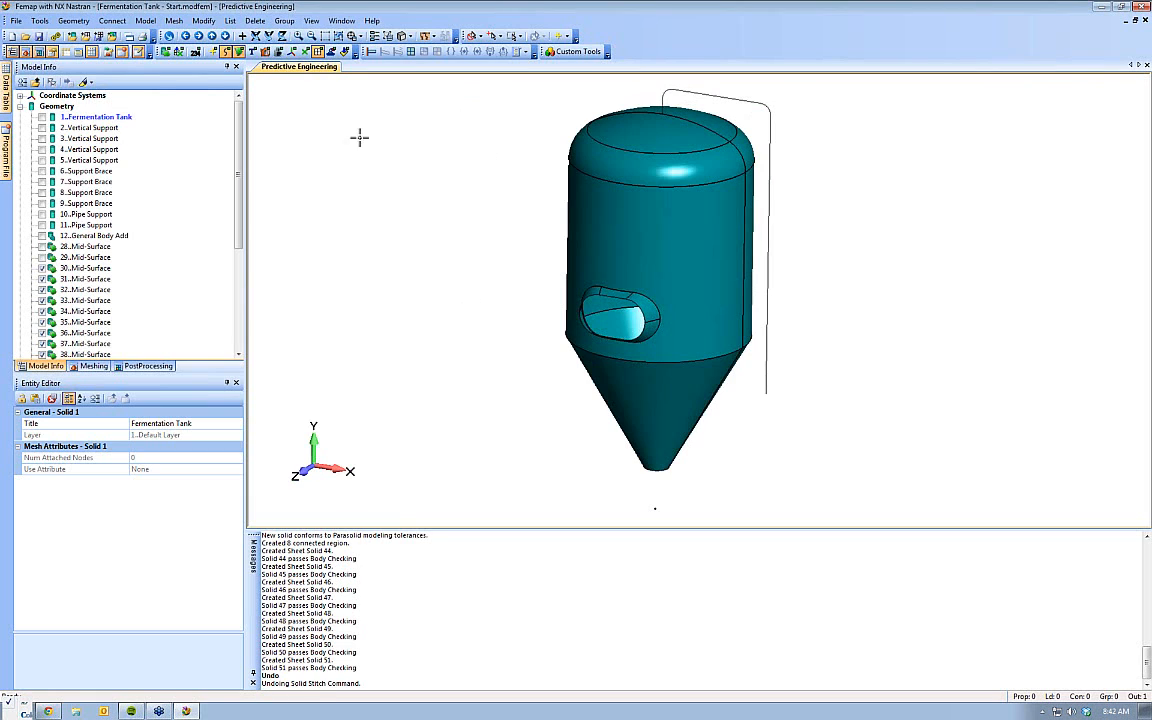
{"action": "left_click", "coordinate": [74, 21]}
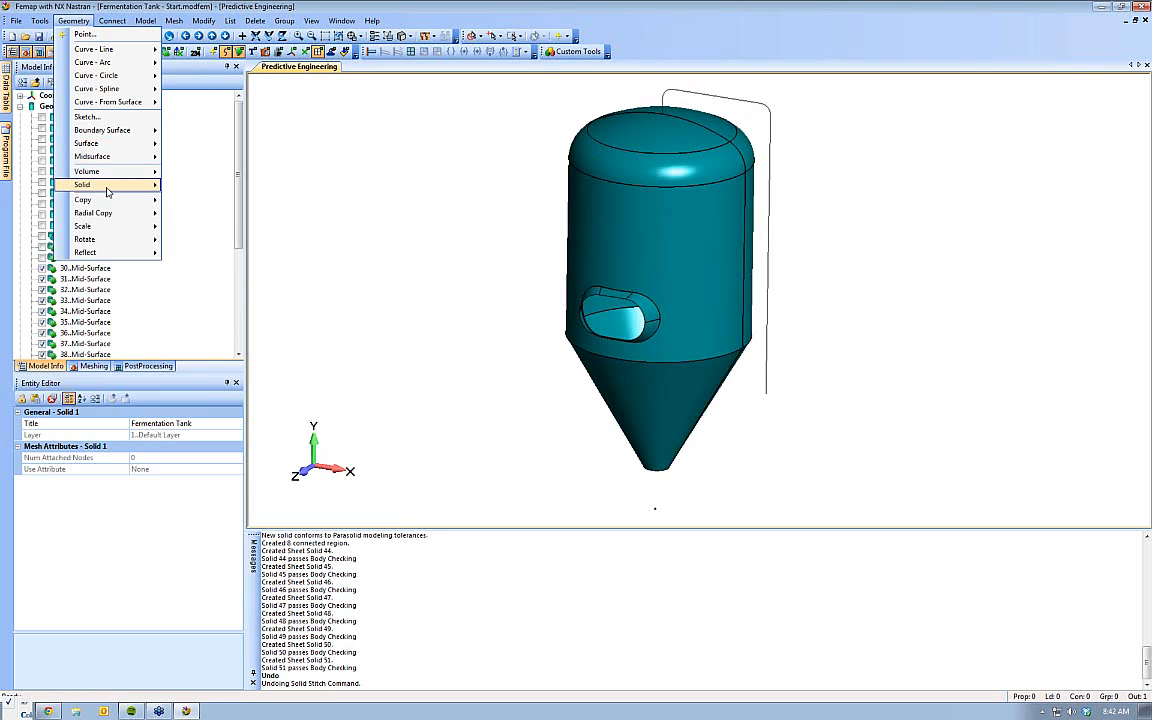
{"action": "mouse_move", "coordinate": [107, 190]}
{"action": "left_click", "coordinate": [193, 253]}
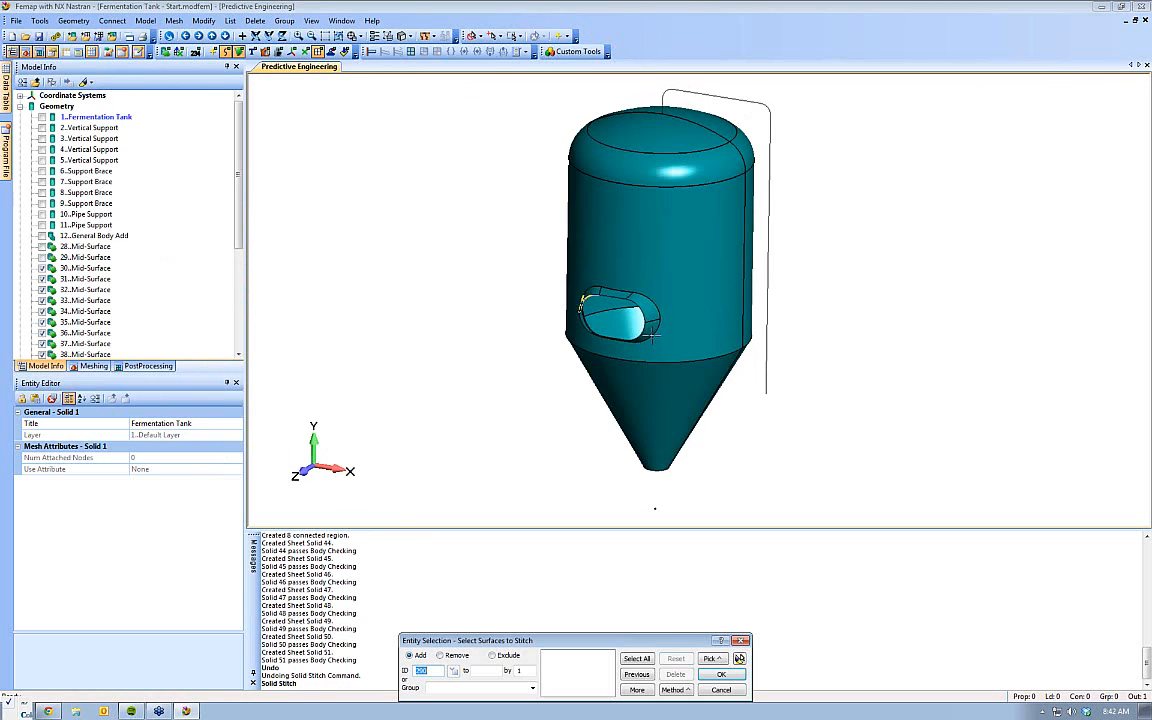
{"action": "left_click_drag", "start_coordinate": [556, 99], "coordinate": [828, 506]}
{"action": "left_click", "coordinate": [738, 674]}
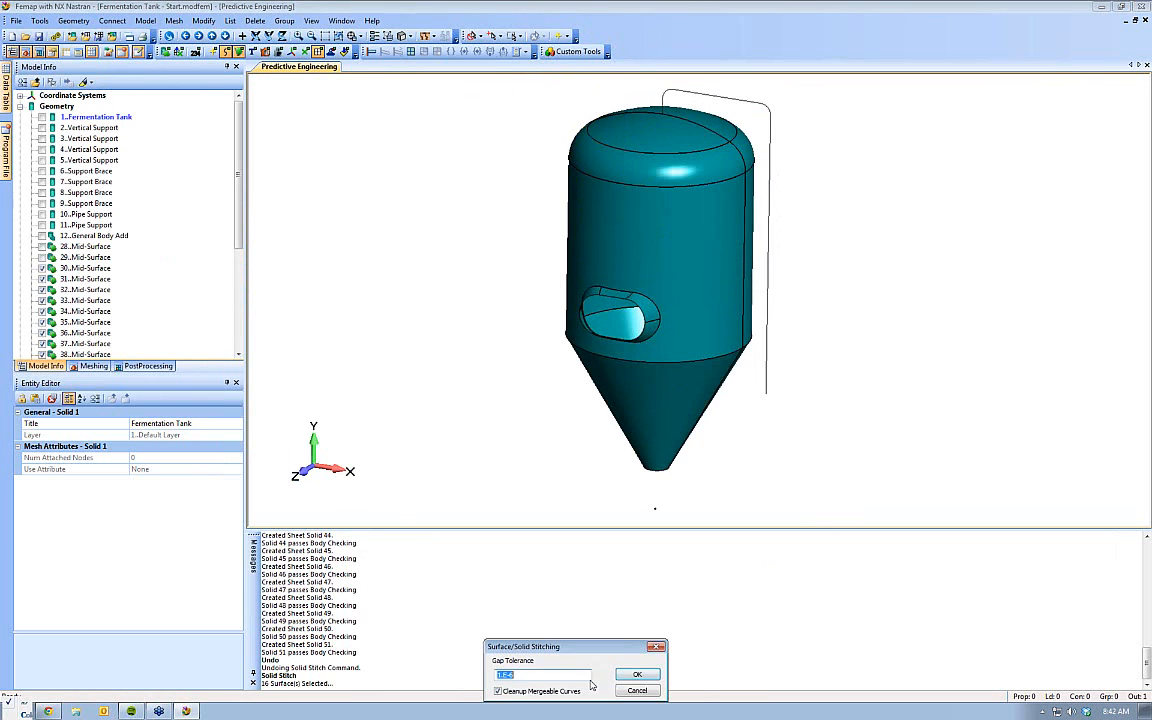
{"action": "left_click", "coordinate": [573, 679]}
{"action": "key", "text": "Return"}
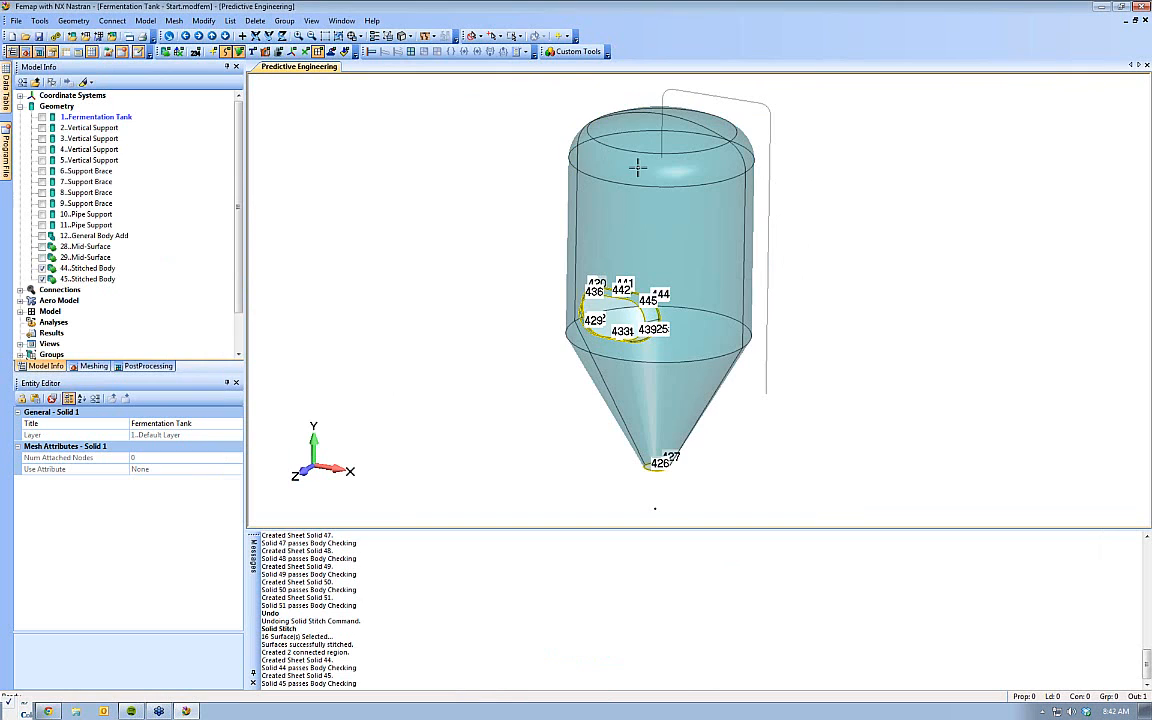
Examine the highlighted free edges around the tank's side opening near curves 442 and 445
{"action": "scroll", "coordinate": [578, 165], "scroll_direction": "up", "scroll_amount": 3}
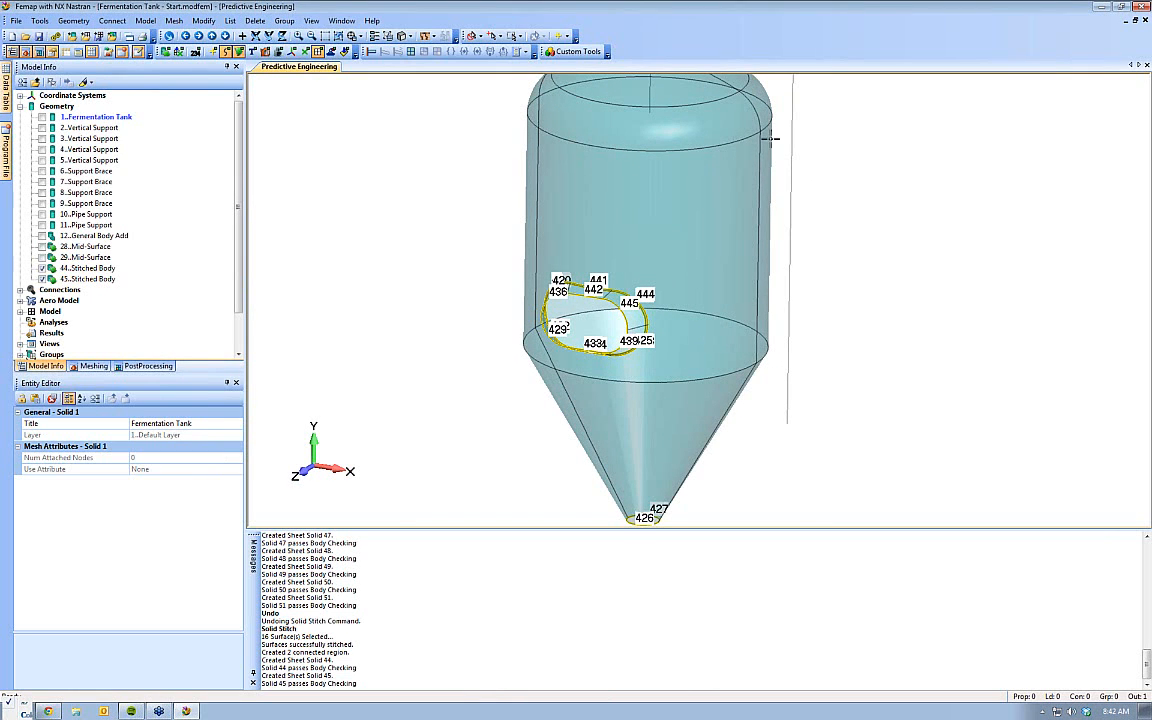
{"action": "scroll", "coordinate": [686, 320], "scroll_direction": "up", "scroll_amount": 2}
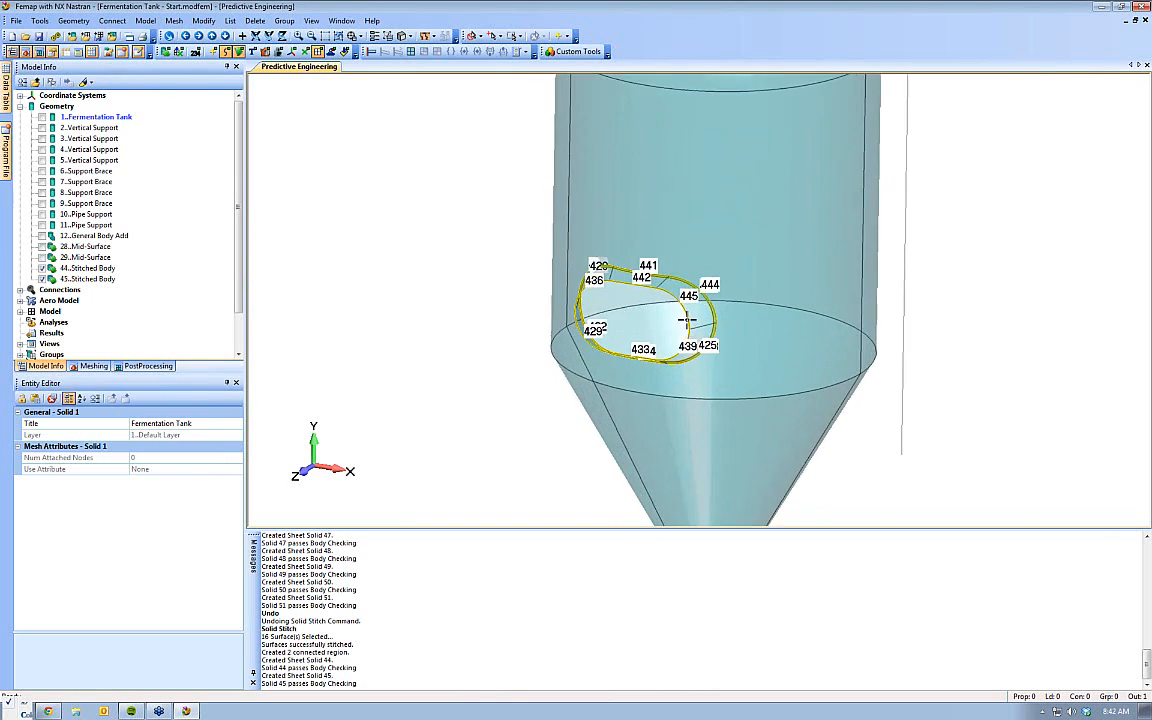
{"action": "scroll", "coordinate": [615, 306], "scroll_direction": "up", "scroll_amount": 4}
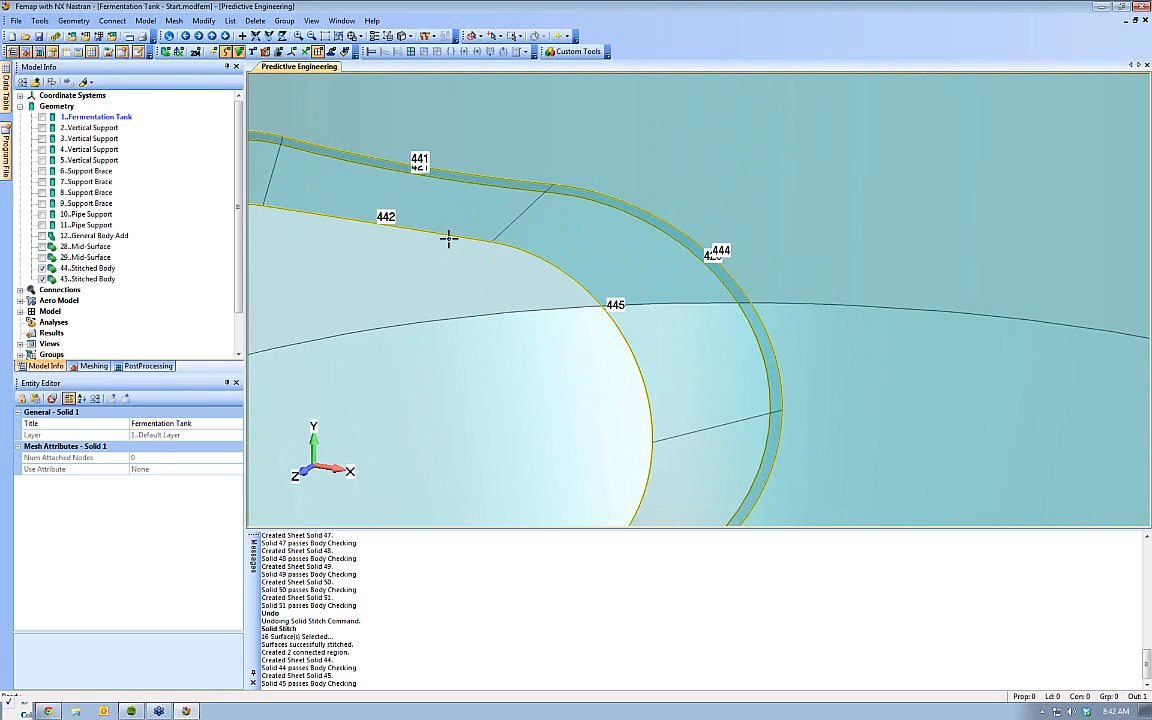
{"action": "middle_click_drag", "start_coordinate": [584, 308], "coordinate": [610, 278]}
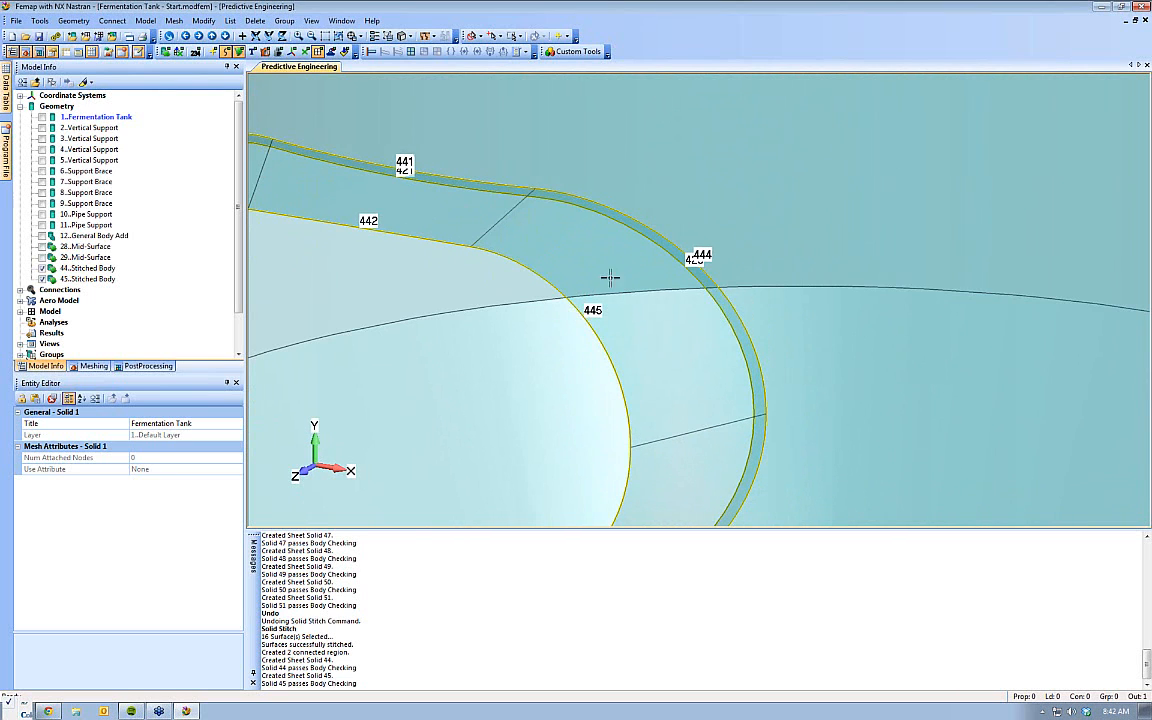
{"action": "scroll", "coordinate": [550, 335], "scroll_direction": "down", "scroll_amount": 3}
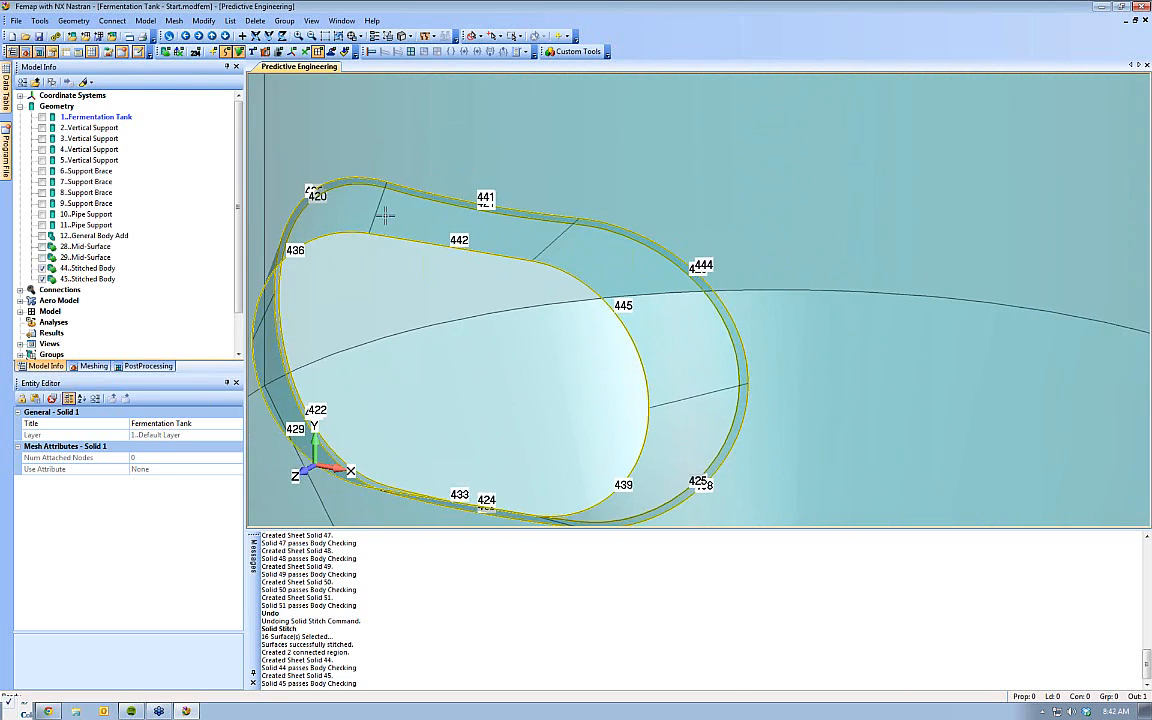
{"action": "scroll", "coordinate": [553, 343], "scroll_direction": "down", "scroll_amount": 2}
{"action": "middle_click_drag", "start_coordinate": [704, 354], "coordinate": [672, 282], "text": "ctrl"}
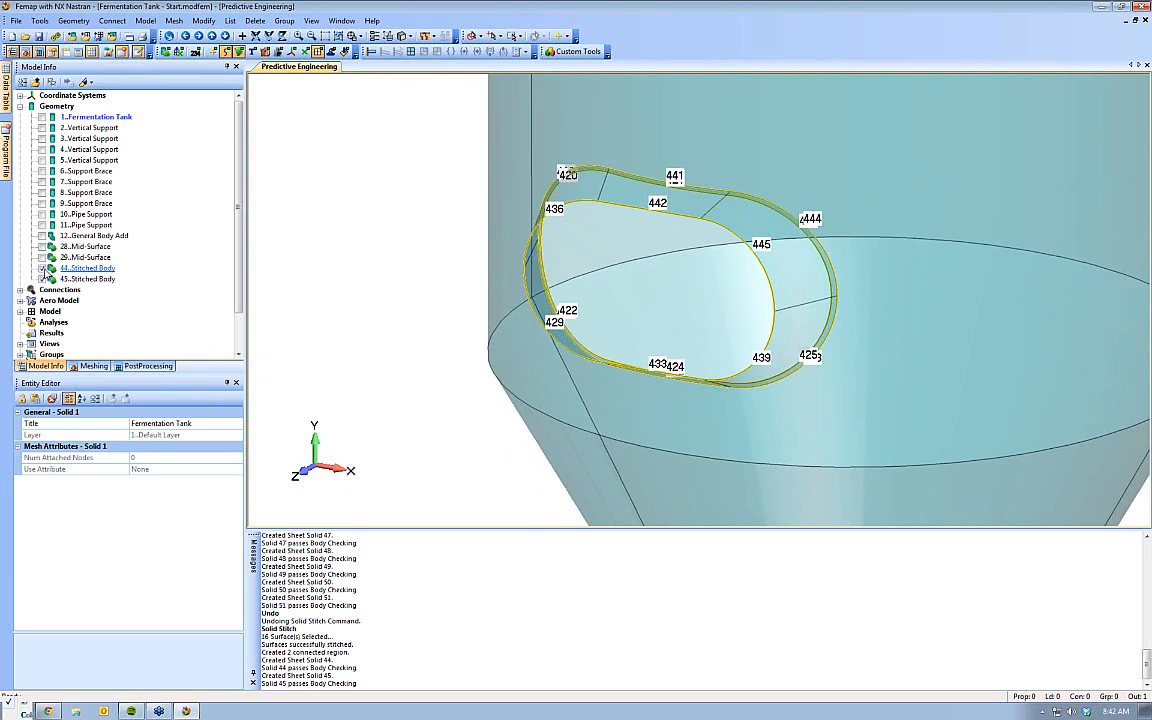
Hide and show stitched bodies 44 and 45 in turn to see which surfaces belong to each
{"action": "left_click", "coordinate": [43, 270]}
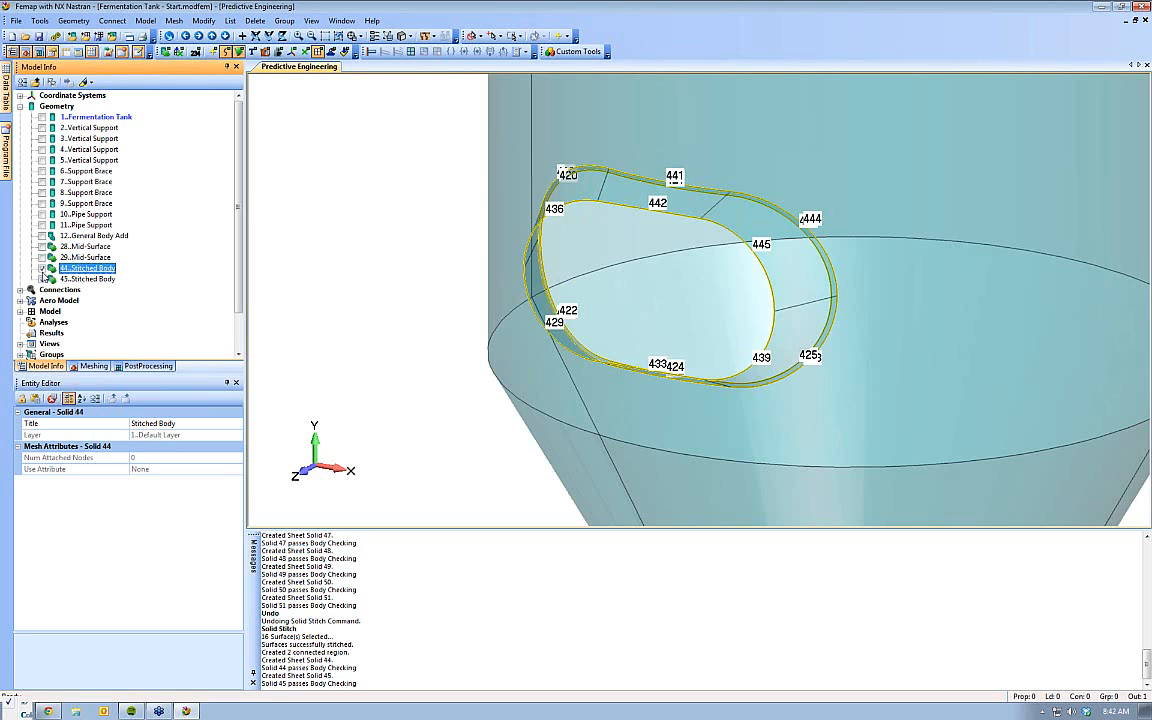
{"action": "left_click", "coordinate": [41, 268]}
{"action": "left_click", "coordinate": [48, 281]}
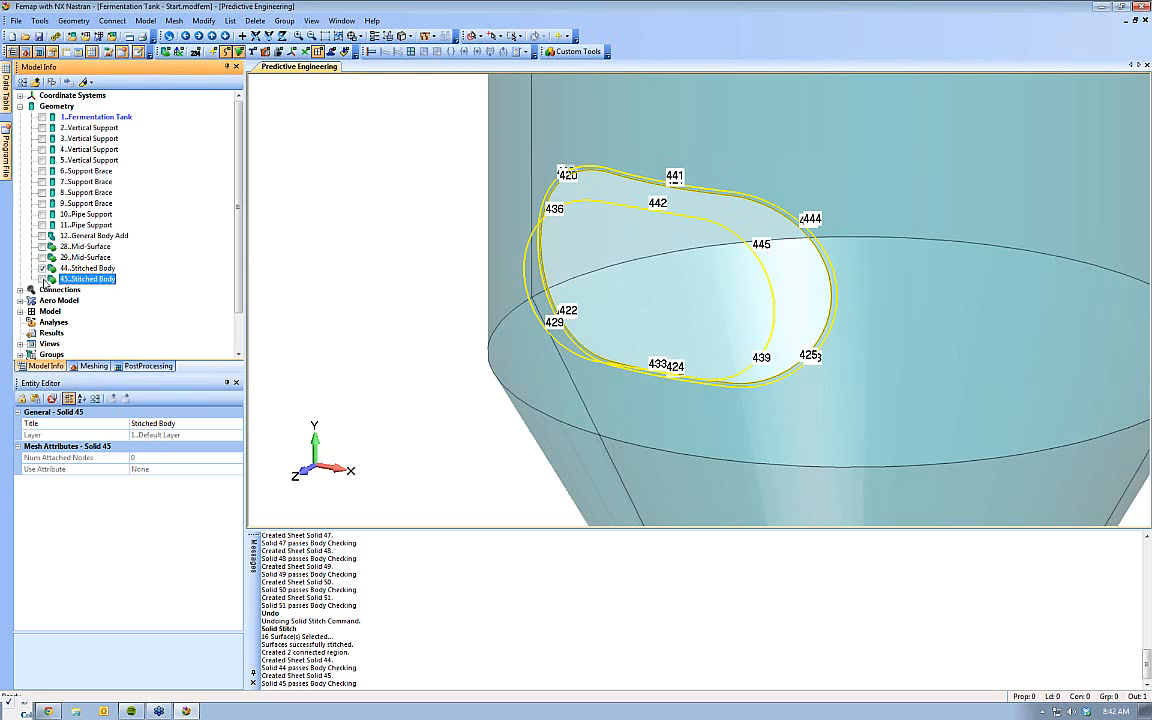
{"action": "left_click", "coordinate": [41, 279]}
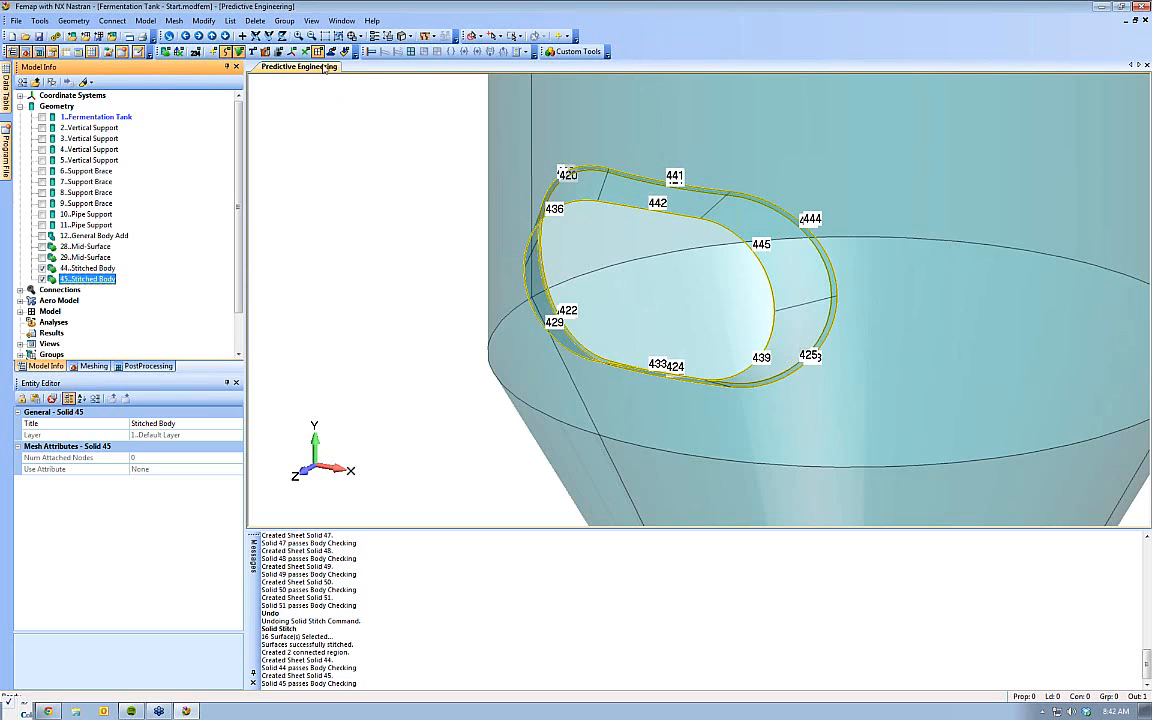
Turn off the free-edge display and examine the joint between the side opening's surfaces and the tank wall up close
{"action": "left_click", "coordinate": [552, 162]}
{"action": "scroll", "coordinate": [560, 290], "scroll_direction": "up", "scroll_amount": 8}
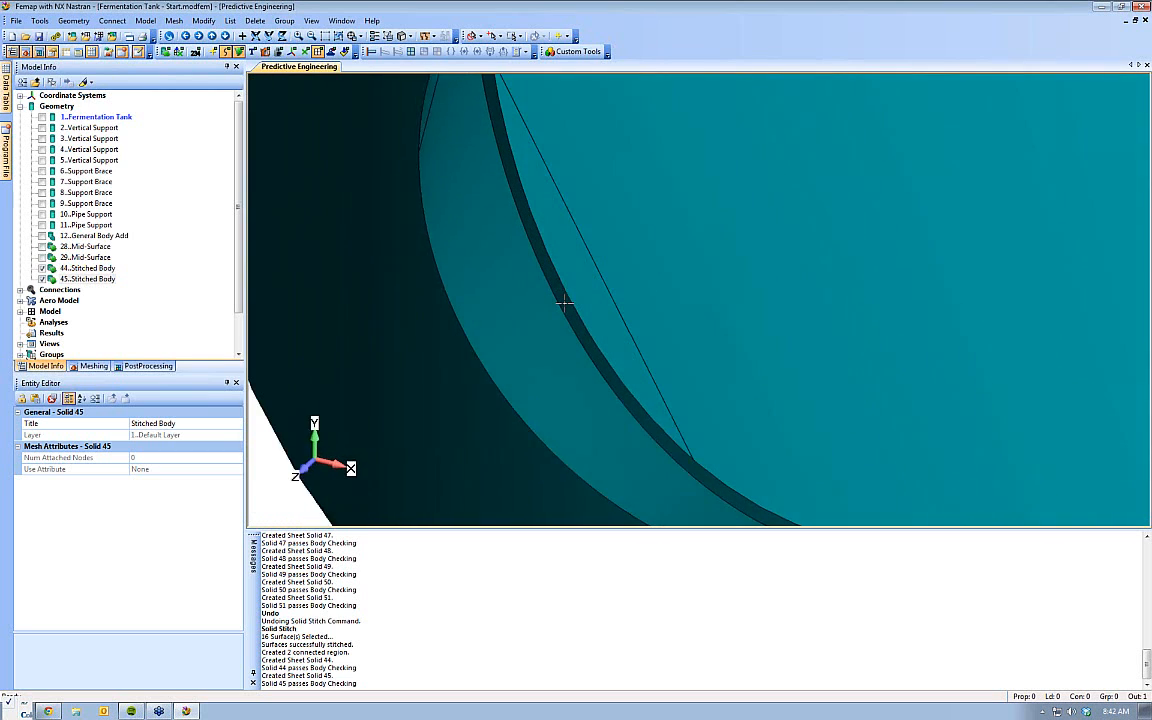
{"action": "middle_click_drag", "start_coordinate": [565, 303], "coordinate": [565, 320]}
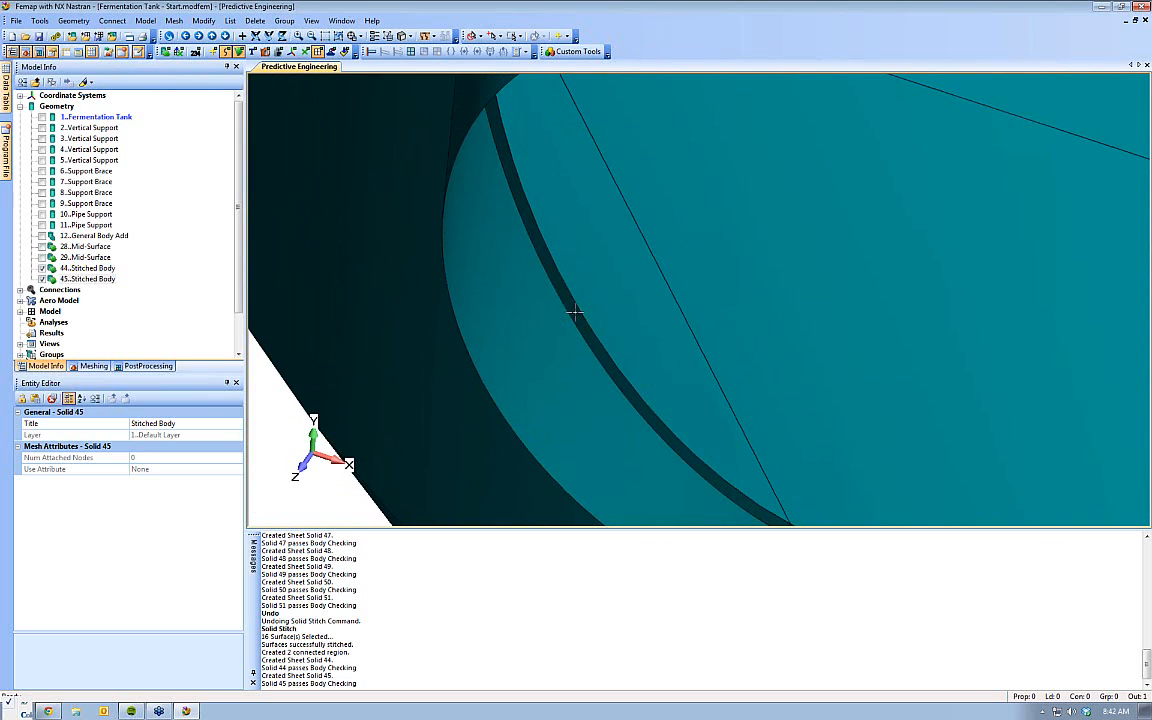
{"action": "scroll", "coordinate": [562, 267], "scroll_direction": "down", "scroll_amount": 4}
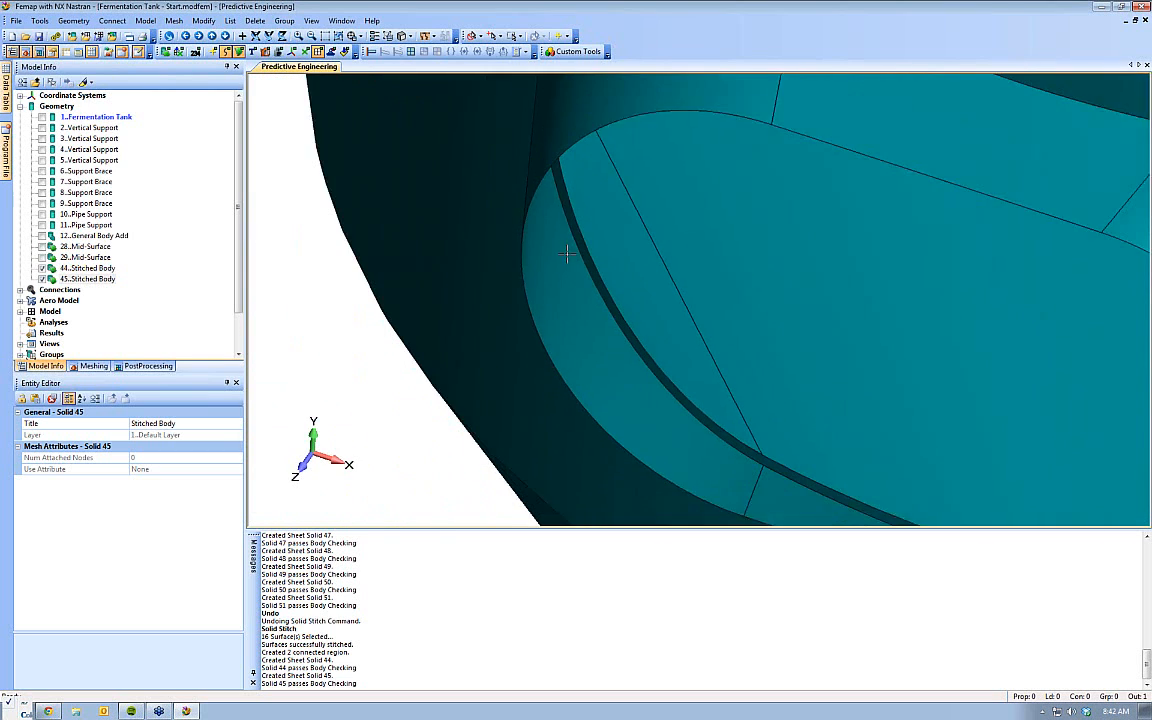
{"action": "middle_click_drag", "start_coordinate": [566, 254], "coordinate": [590, 255]}
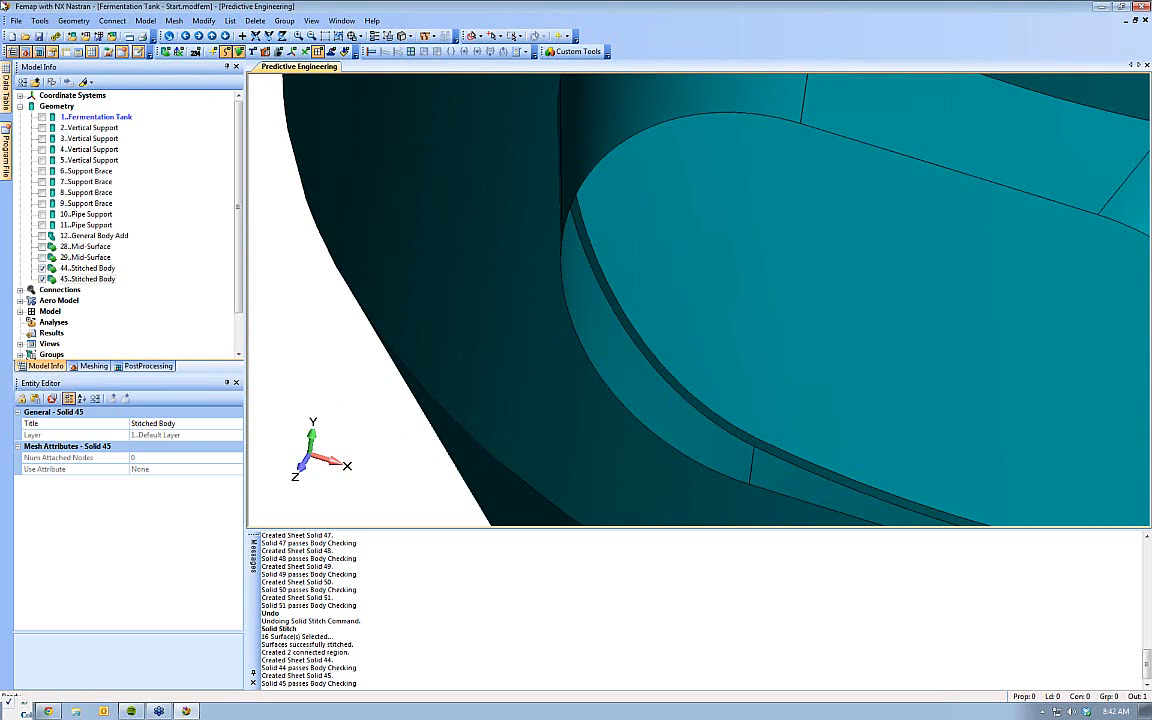
Join stitched bodies 44 and 45 with a surface NonManifold Add
{"action": "left_click", "coordinate": [75, 22]}
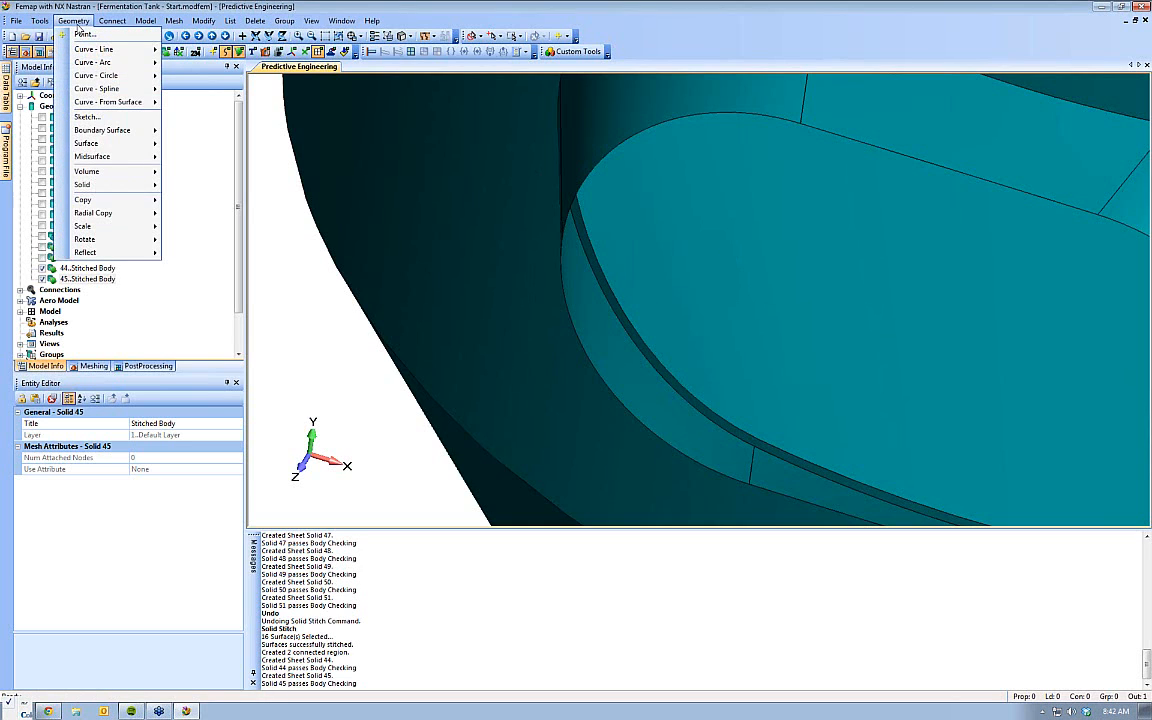
{"action": "mouse_move", "coordinate": [90, 130]}
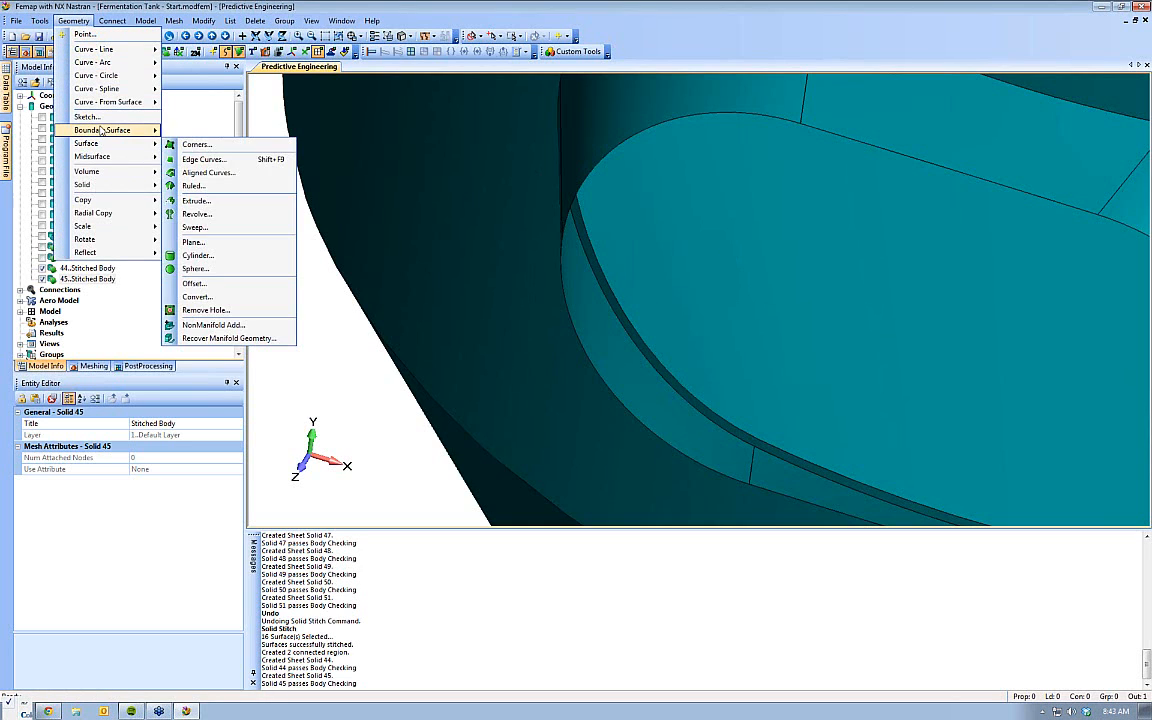
{"action": "mouse_move", "coordinate": [115, 147]}
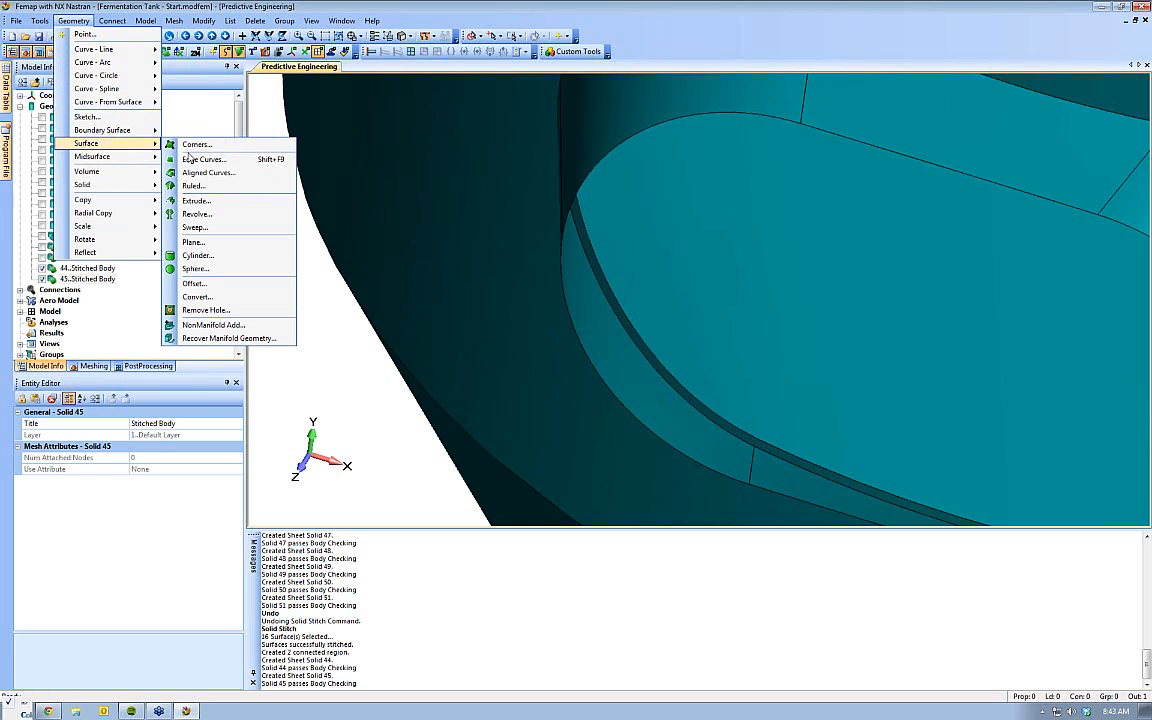
{"action": "left_click", "coordinate": [213, 325]}
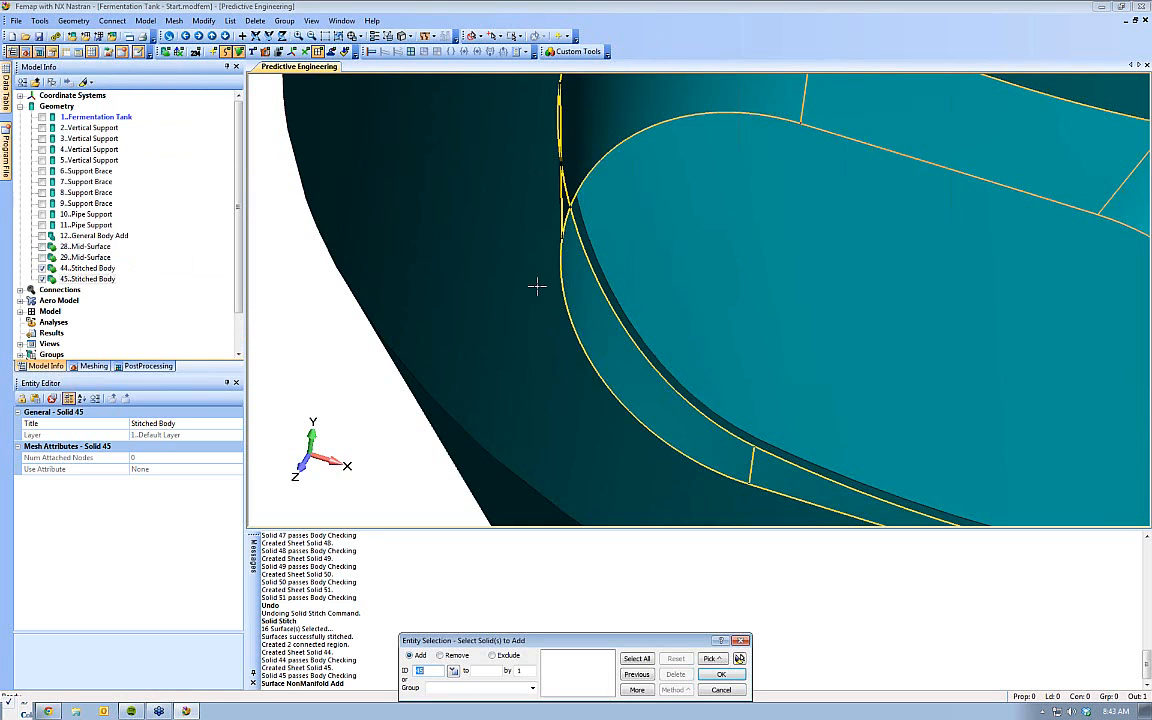
{"action": "scroll", "coordinate": [661, 108], "scroll_direction": "down", "scroll_amount": 5}
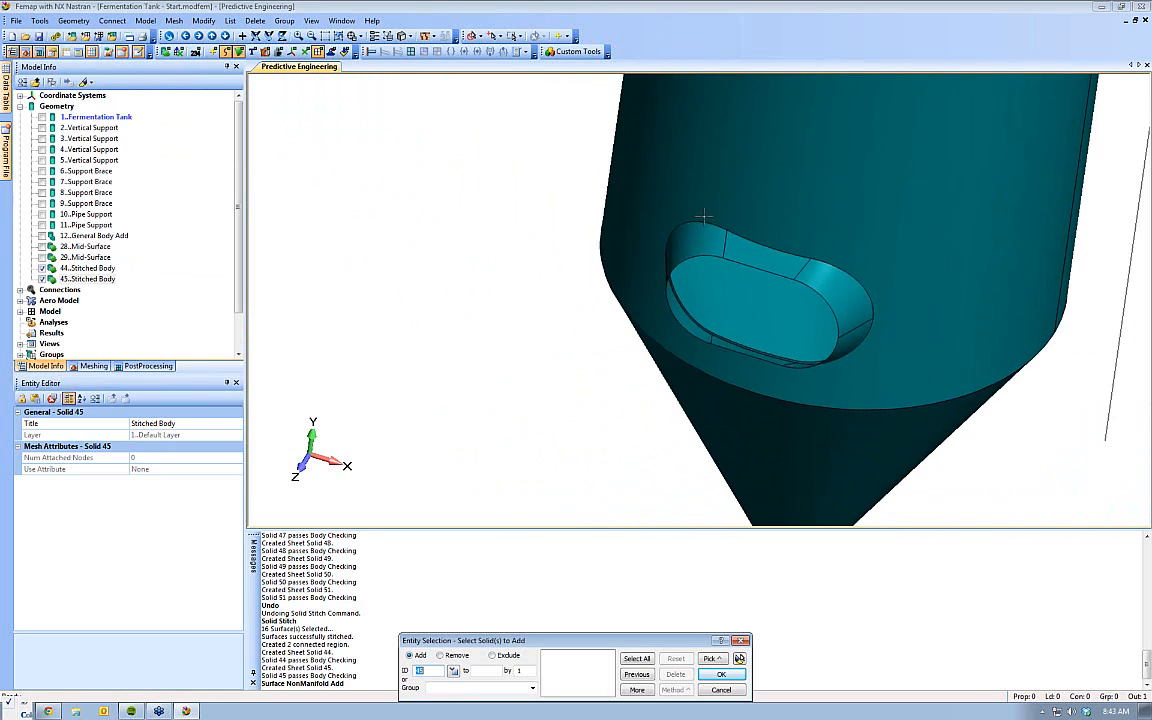
{"action": "left_click", "coordinate": [736, 181]}
{"action": "left_click", "coordinate": [683, 233]}
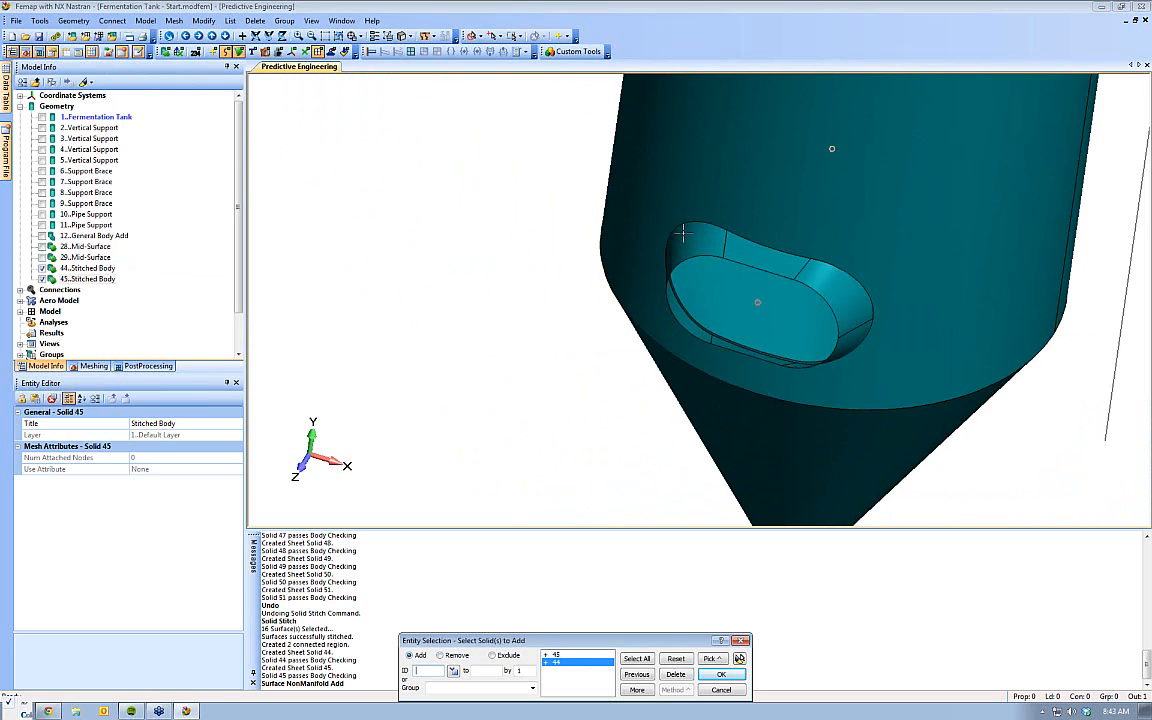
{"action": "left_click", "coordinate": [721, 676]}
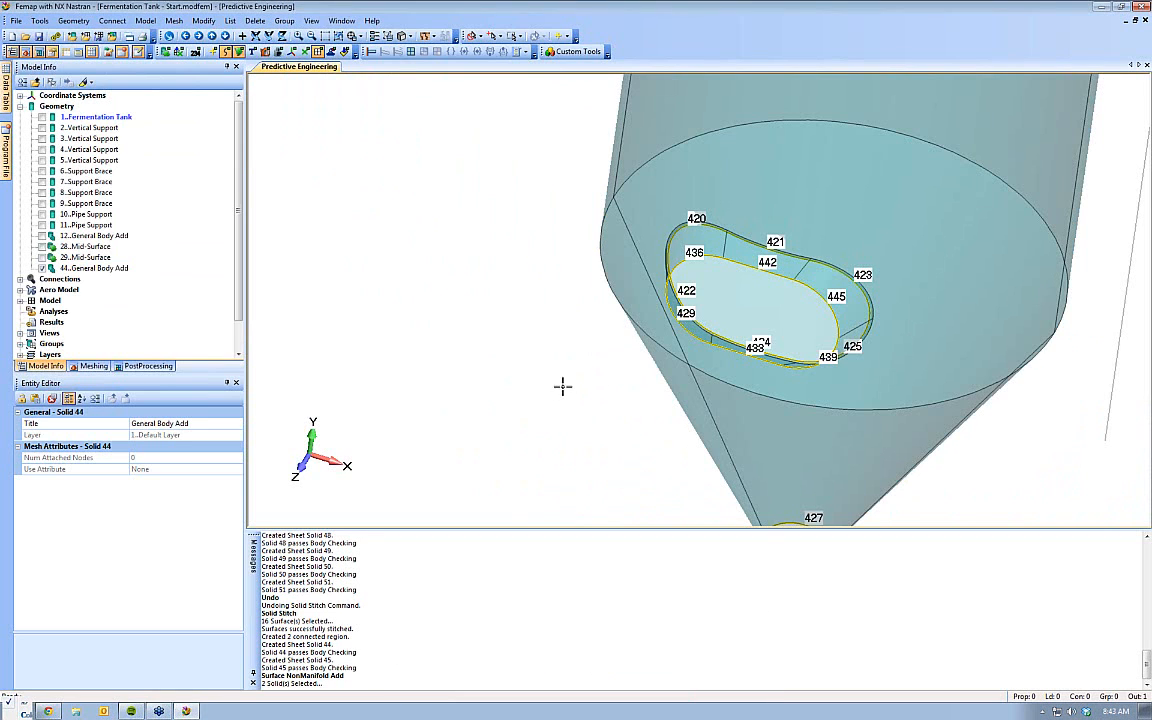
Examine the free edges around the side opening of the combined body from several angles
{"action": "middle_click_drag", "start_coordinate": [588, 383], "coordinate": [475, 366]}
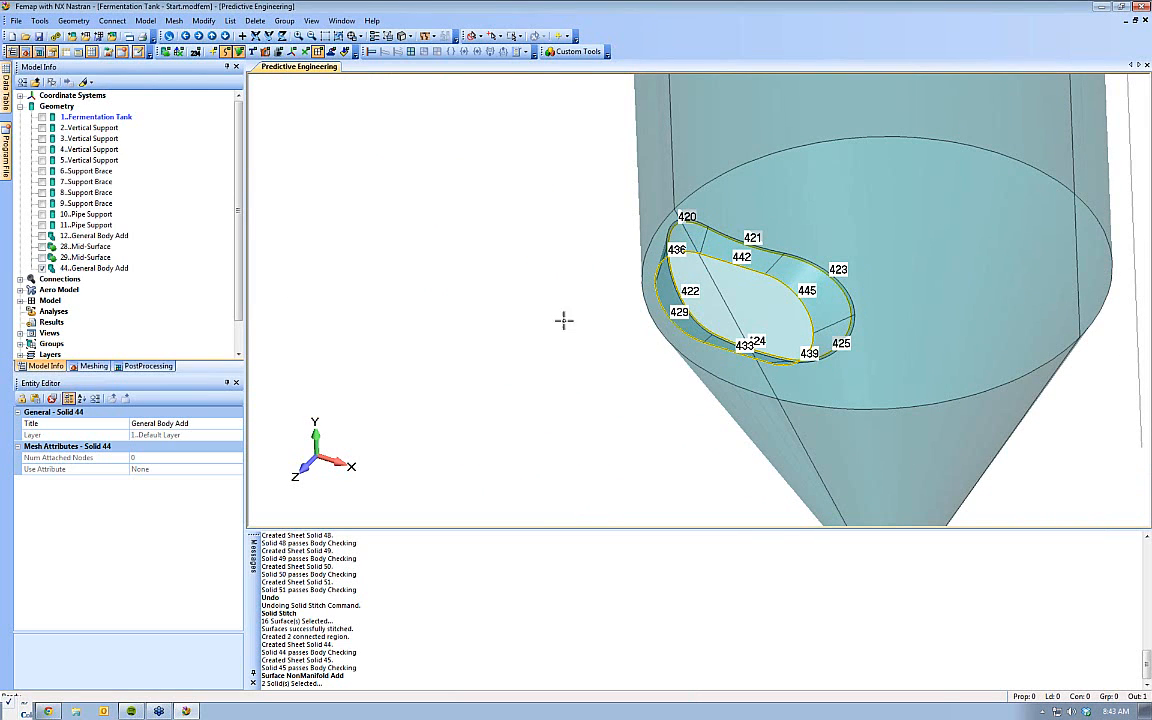
{"action": "scroll", "coordinate": [808, 276], "scroll_direction": "down", "scroll_amount": 2}
{"action": "middle_click_drag", "start_coordinate": [810, 275], "coordinate": [730, 391], "text": "ctrl"}
{"action": "scroll", "coordinate": [648, 250], "scroll_direction": "down", "scroll_amount": 2}
{"action": "scroll", "coordinate": [601, 287], "scroll_direction": "up", "scroll_amount": 7}
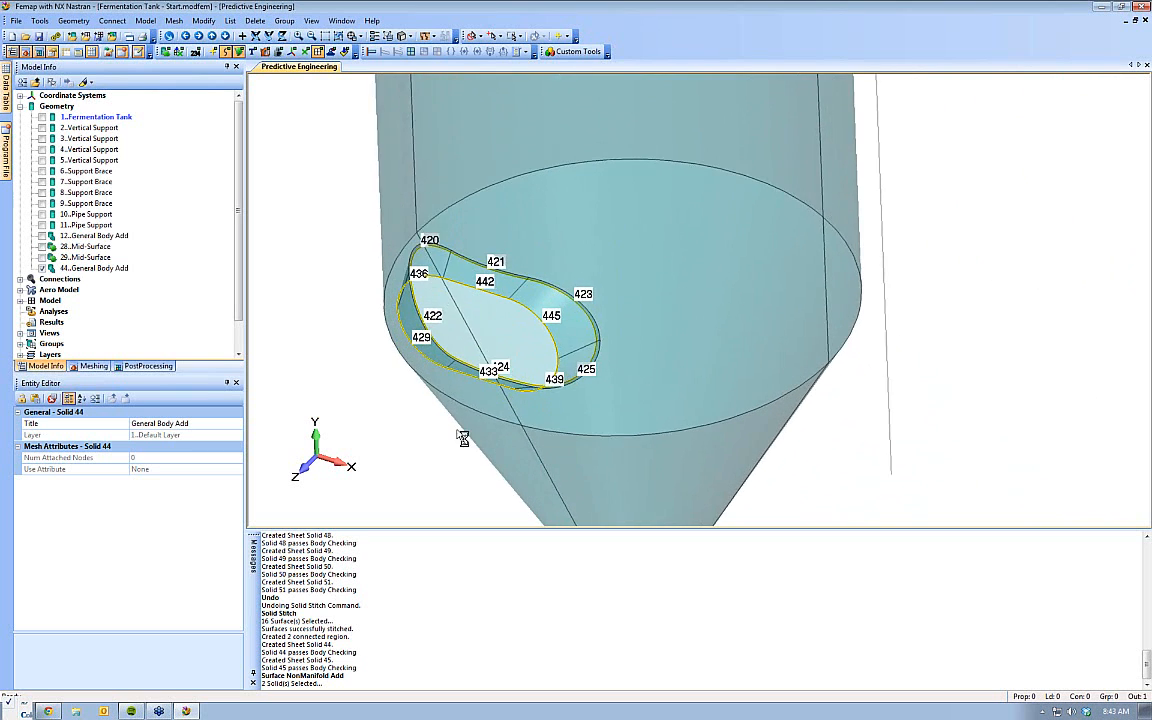
{"action": "middle_click_drag", "start_coordinate": [504, 351], "coordinate": [592, 293], "text": "ctrl"}
{"action": "scroll", "coordinate": [591, 333], "scroll_direction": "up", "scroll_amount": 1}
{"action": "scroll", "coordinate": [591, 333], "scroll_direction": "up", "scroll_amount": 6}
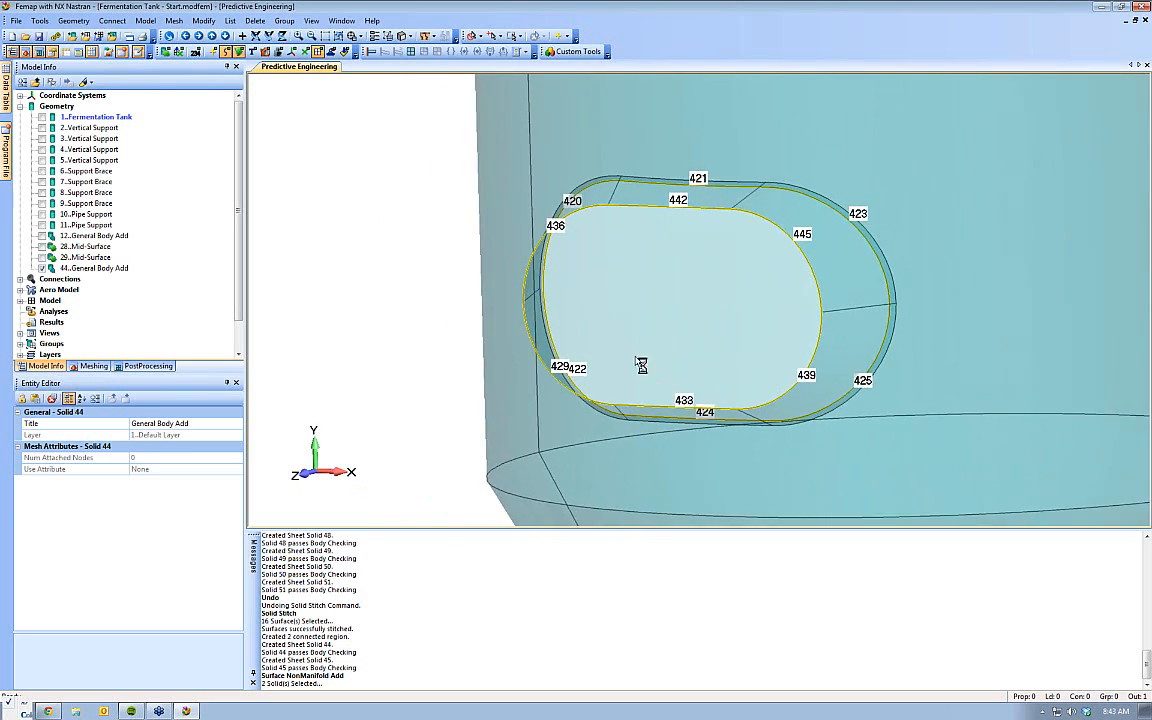
{"action": "middle_click_drag", "start_coordinate": [438, 268], "coordinate": [425, 235]}
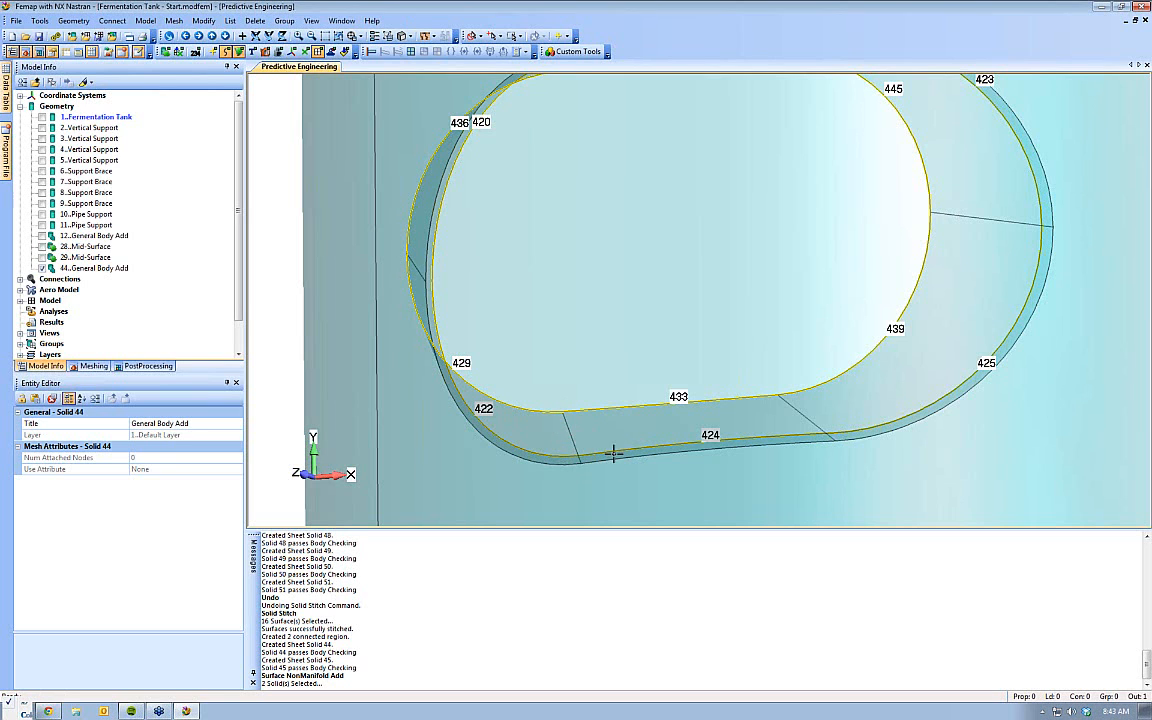
{"action": "middle_click_drag", "start_coordinate": [598, 458], "coordinate": [577, 399], "text": "ctrl"}
{"action": "scroll", "coordinate": [578, 388], "scroll_direction": "down", "scroll_amount": 2}
{"action": "middle_click_drag", "start_coordinate": [808, 362], "coordinate": [750, 351]}
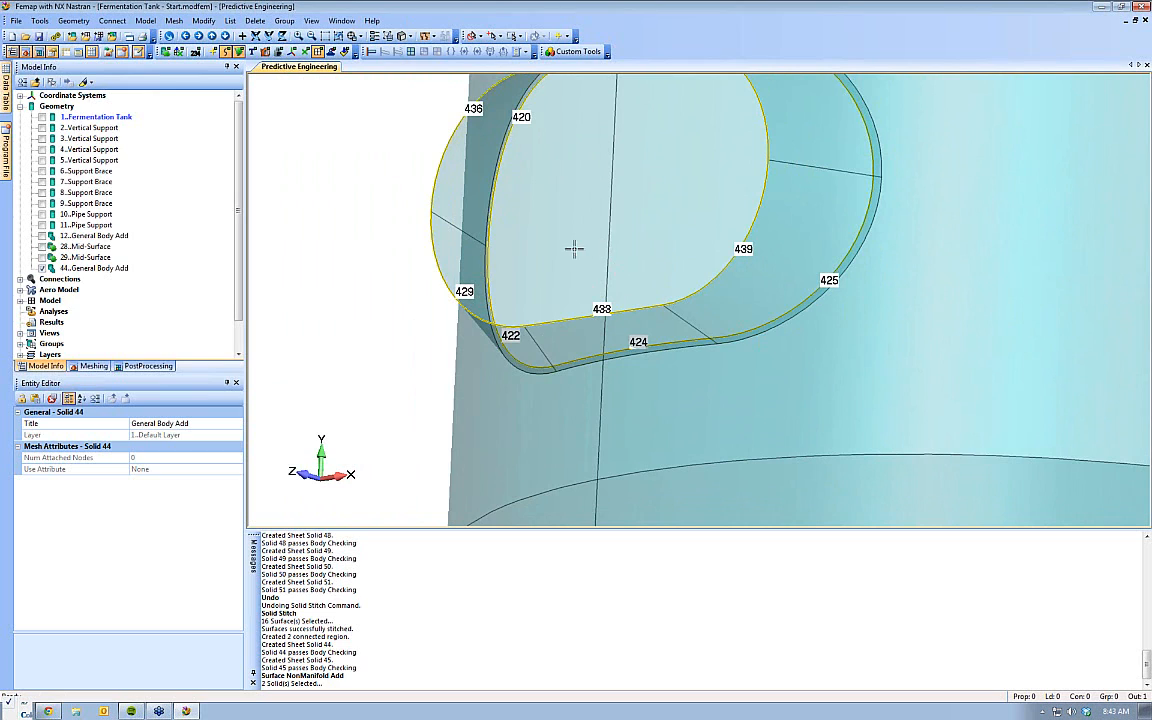
Turn off the free-edge display and use the Meshing Toolbox entity locator to search the curves for free edges
{"action": "left_click", "coordinate": [89, 367]}
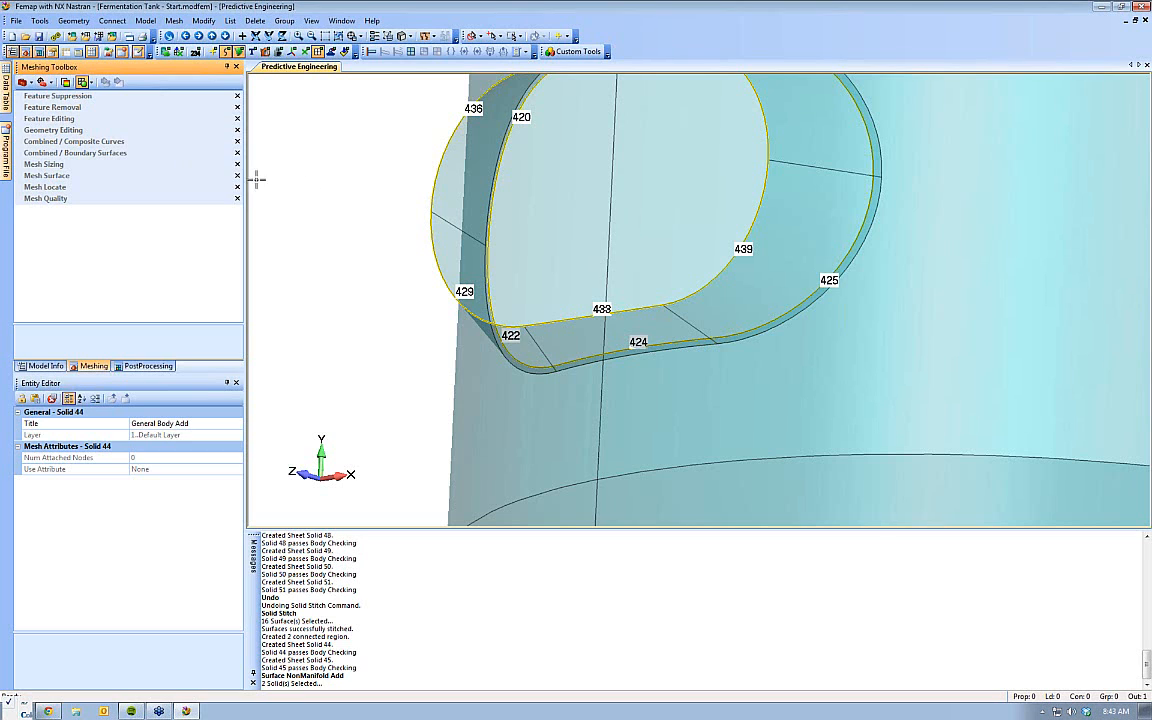
{"action": "left_click", "coordinate": [488, 223]}
{"action": "key", "text": "ctrl+g"}
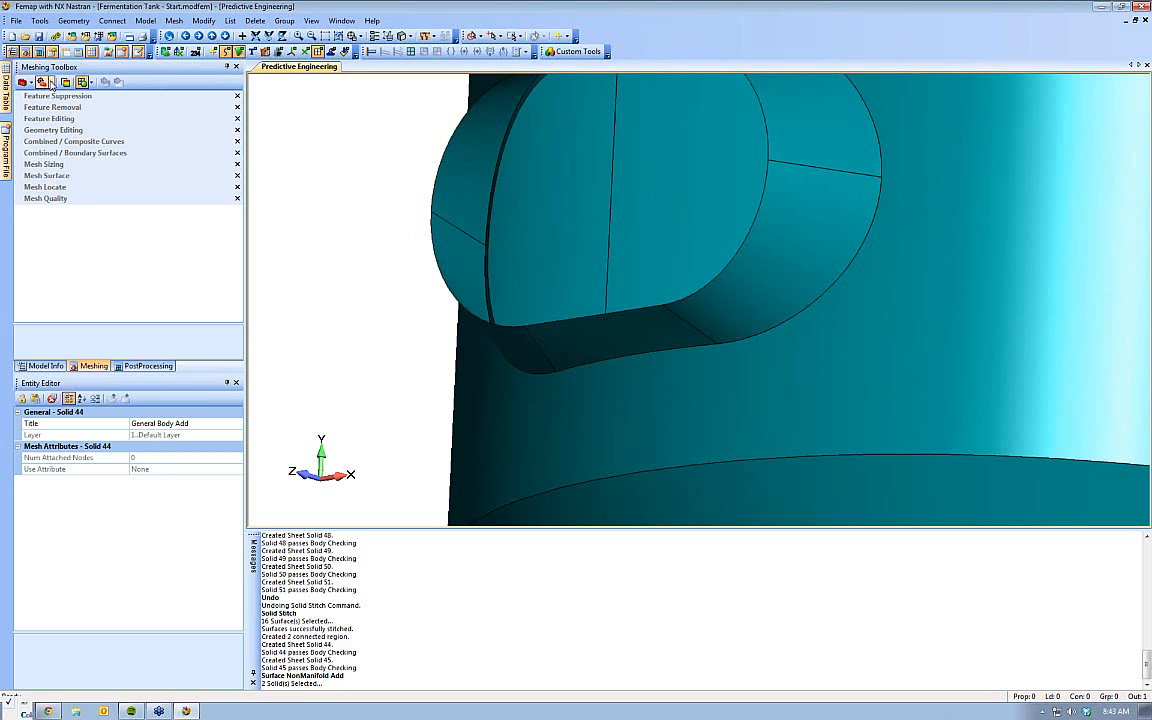
{"action": "left_click", "coordinate": [52, 84]}
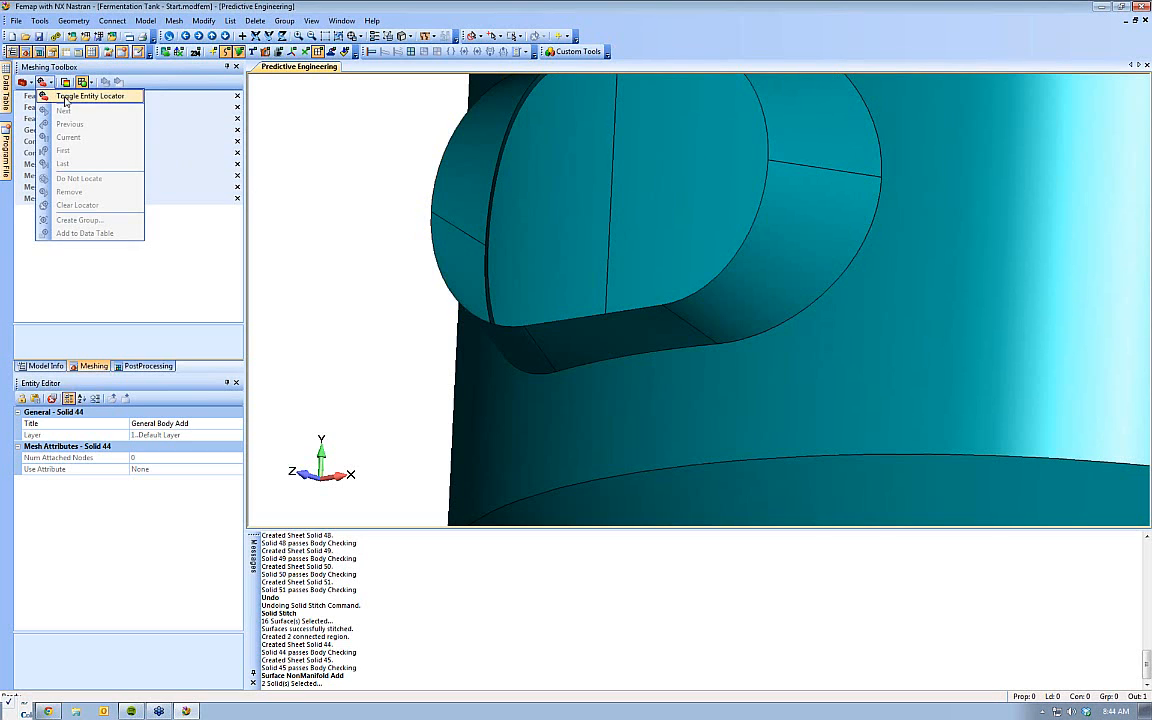
{"action": "left_click", "coordinate": [65, 97]}
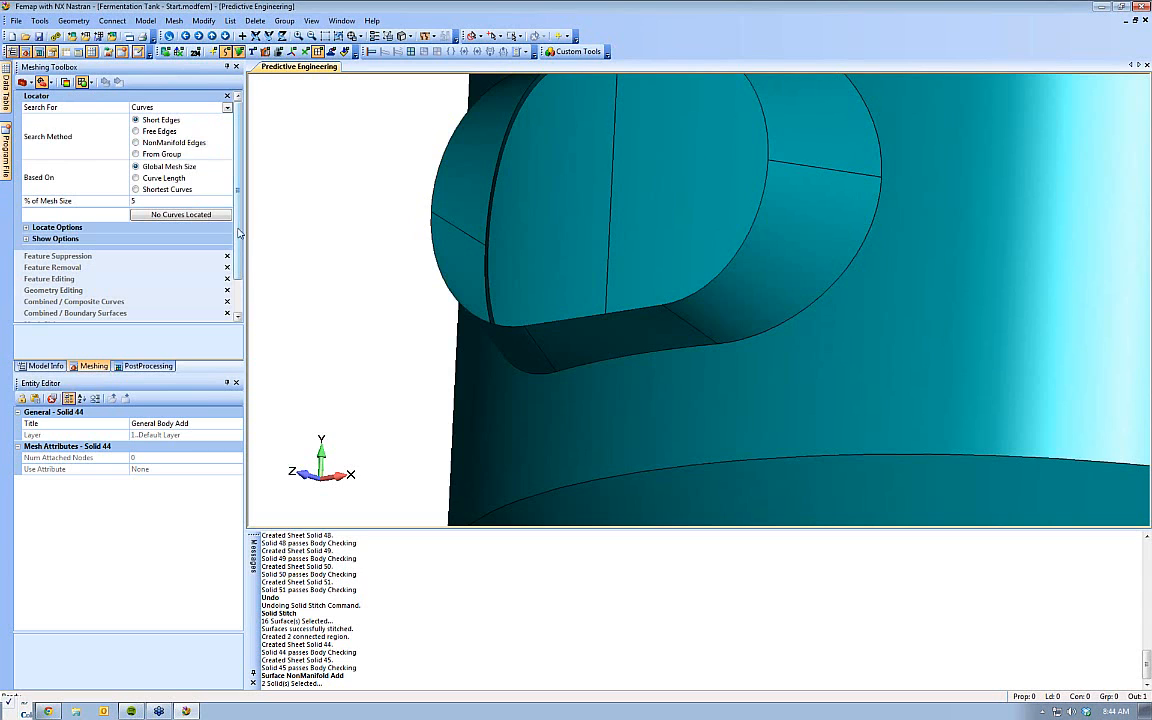
{"action": "left_click", "coordinate": [137, 131]}
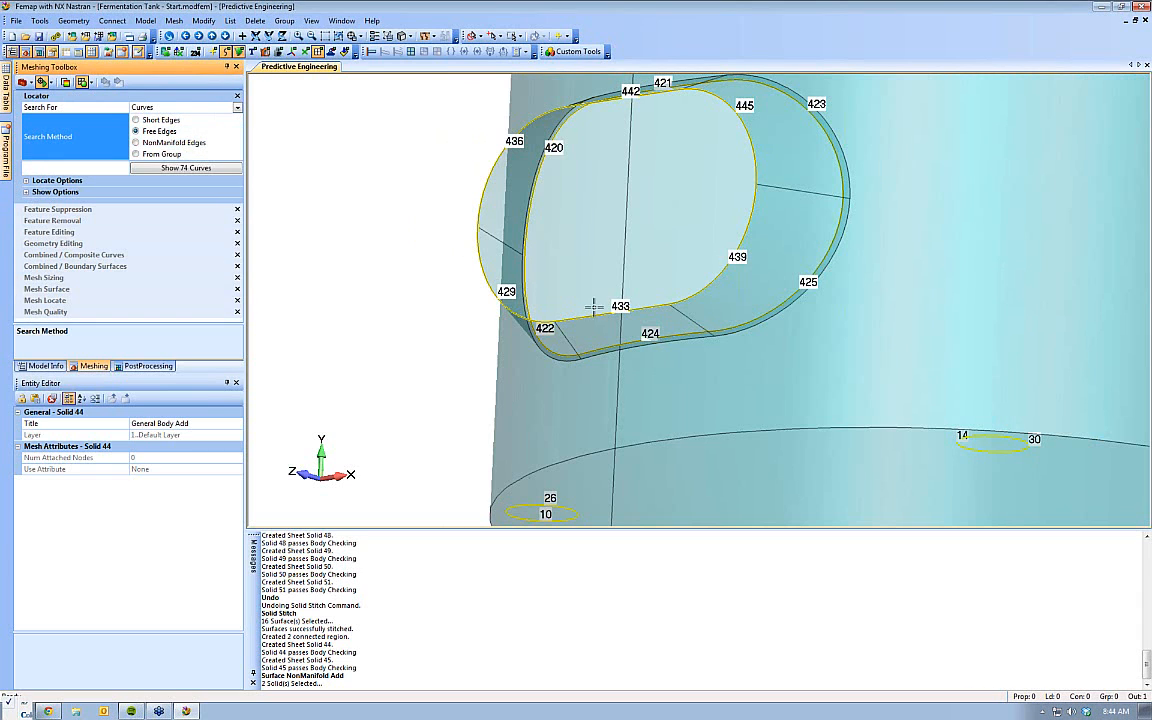
Examine the located free-edge curves around the side opening, the cone outlet and the supports from several angles
{"action": "scroll", "coordinate": [637, 184], "scroll_direction": "down", "scroll_amount": 3}
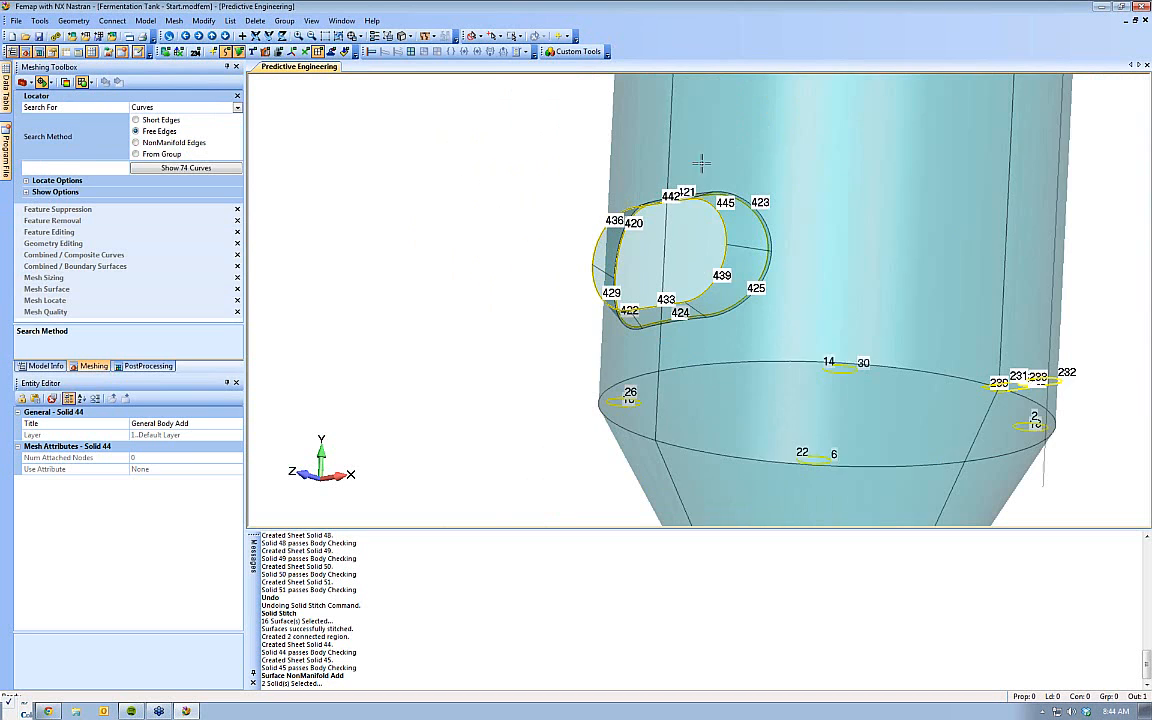
{"action": "middle_click_drag", "start_coordinate": [641, 269], "coordinate": [454, 385]}
{"action": "scroll", "coordinate": [590, 196], "scroll_direction": "up", "scroll_amount": 6}
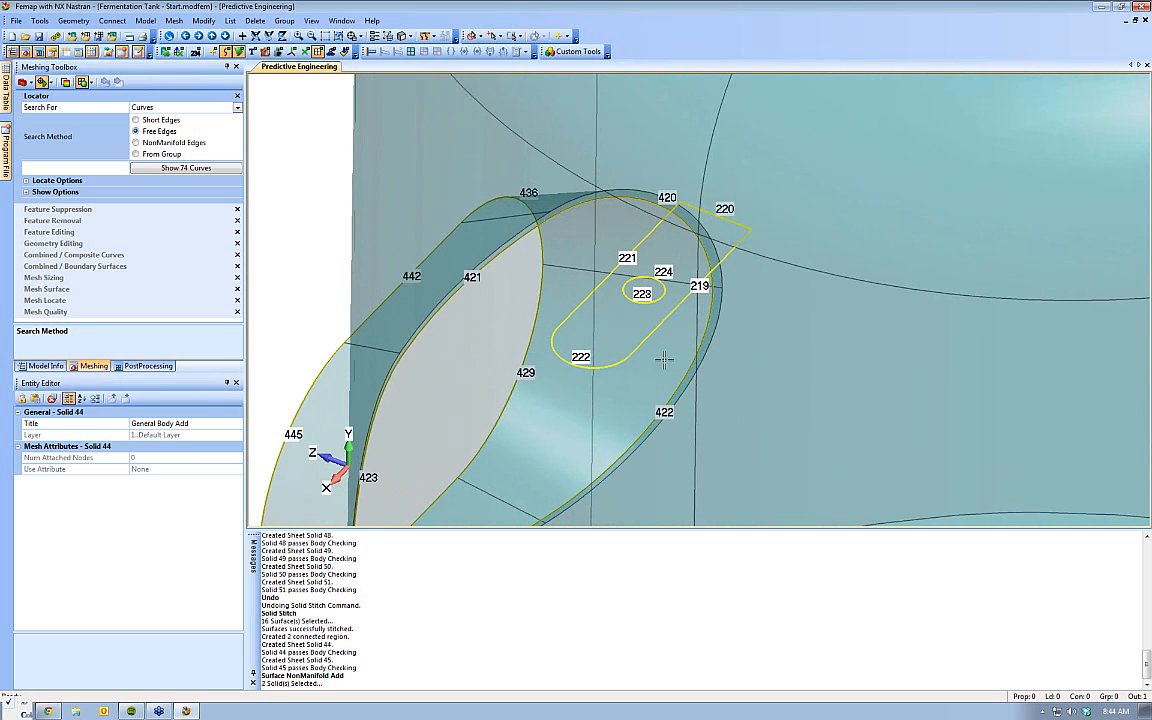
{"action": "scroll", "coordinate": [663, 359], "scroll_direction": "down", "scroll_amount": 8}
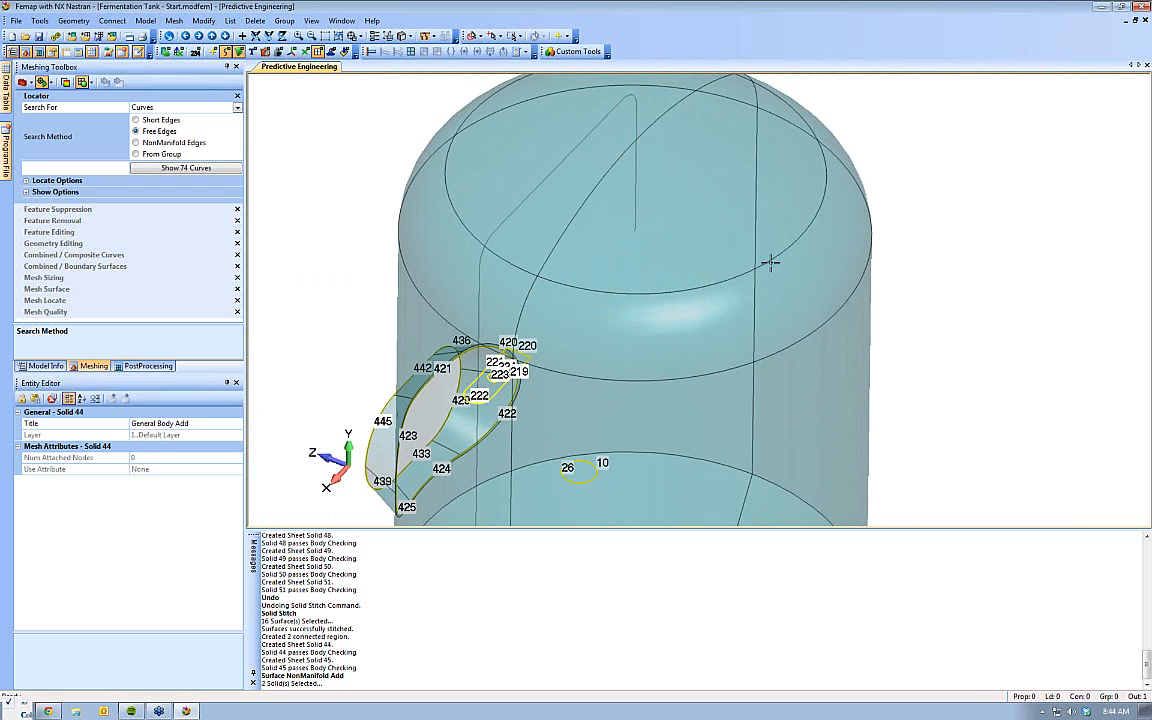
{"action": "middle_click_drag", "start_coordinate": [555, 340], "coordinate": [628, 120], "text": "ctrl"}
{"action": "middle_click_drag", "start_coordinate": [532, 398], "coordinate": [532, 72], "text": "ctrl"}
{"action": "middle_click_drag", "start_coordinate": [520, 358], "coordinate": [550, 318], "text": "ctrl"}
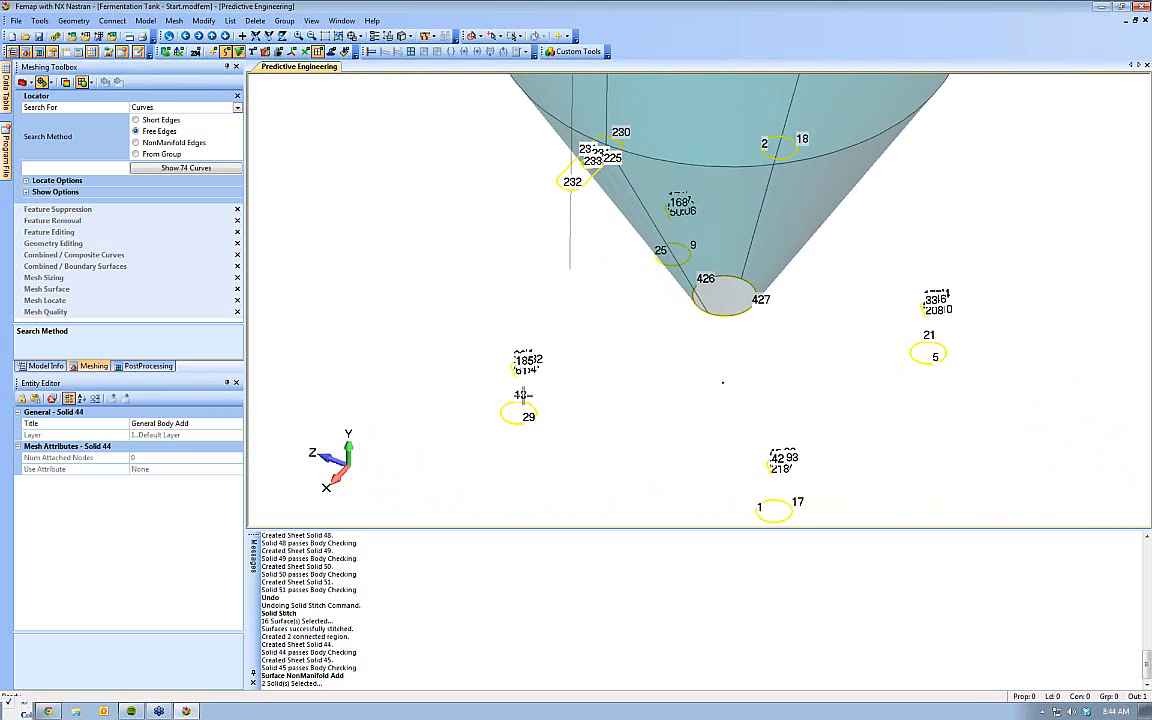
{"action": "middle_click_drag", "start_coordinate": [550, 255], "coordinate": [571, 345], "text": "ctrl"}
{"action": "middle_click_drag", "start_coordinate": [501, 201], "coordinate": [583, 396]}
{"action": "scroll", "coordinate": [568, 311], "scroll_direction": "up", "scroll_amount": 4}
{"action": "middle_click_drag", "start_coordinate": [568, 311], "coordinate": [619, 333]}
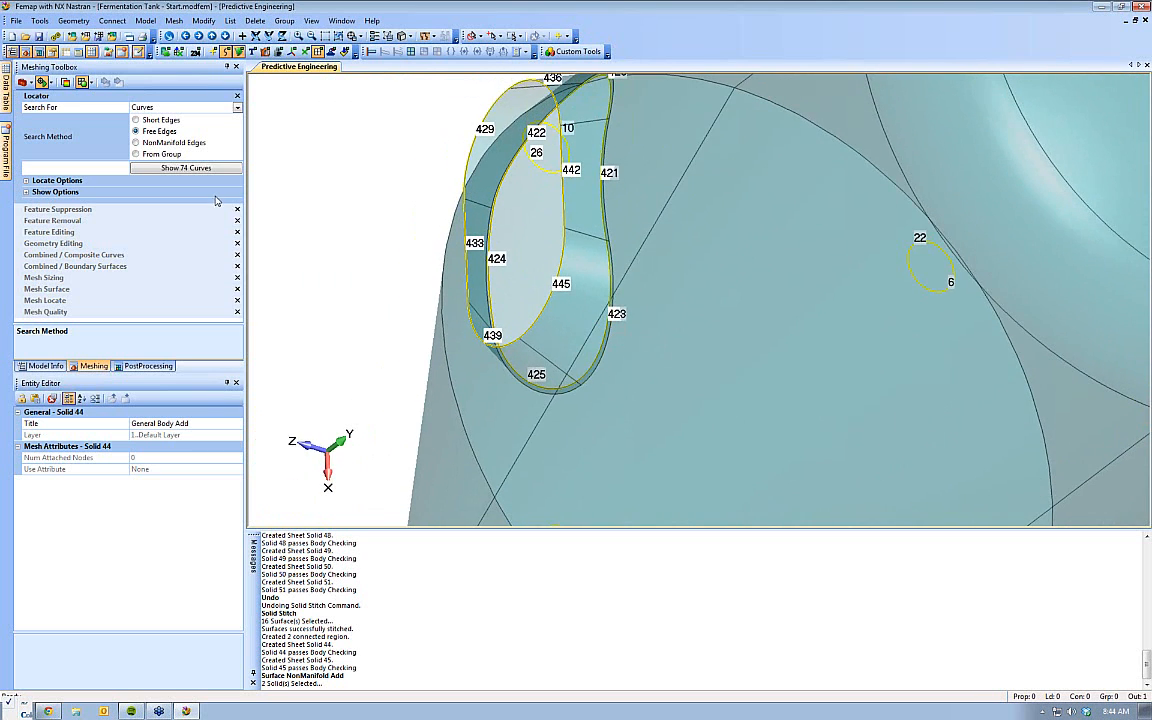
Search the curves for NonManifold Edges and examine the located curves around the side opening and the supports
{"action": "left_click", "coordinate": [136, 145]}
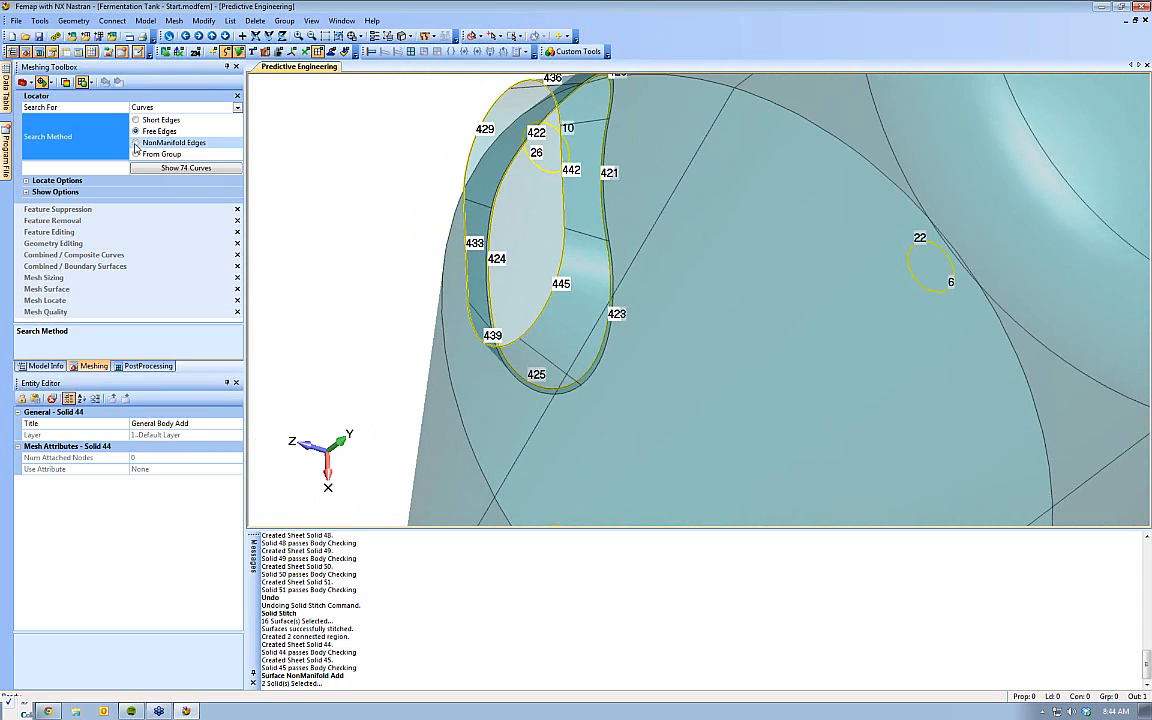
{"action": "scroll", "coordinate": [671, 365], "scroll_direction": "up", "scroll_amount": 3}
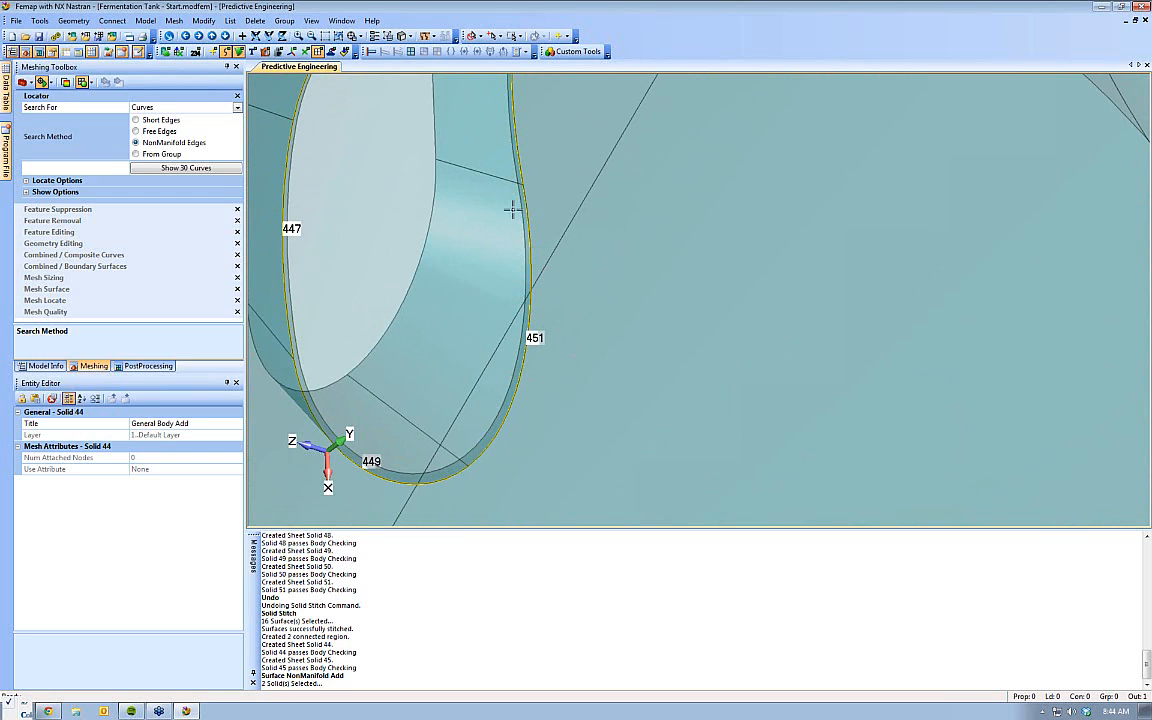
{"action": "scroll", "coordinate": [512, 209], "scroll_direction": "down", "scroll_amount": 5}
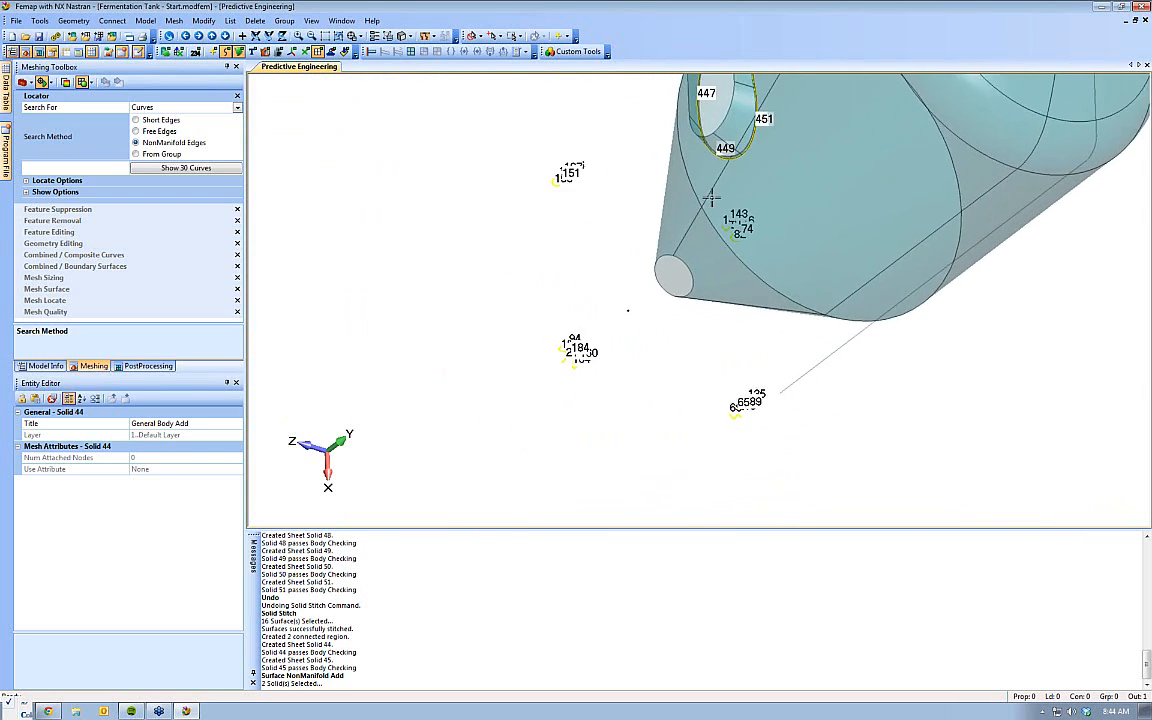
{"action": "scroll", "coordinate": [627, 231], "scroll_direction": "up", "scroll_amount": 8}
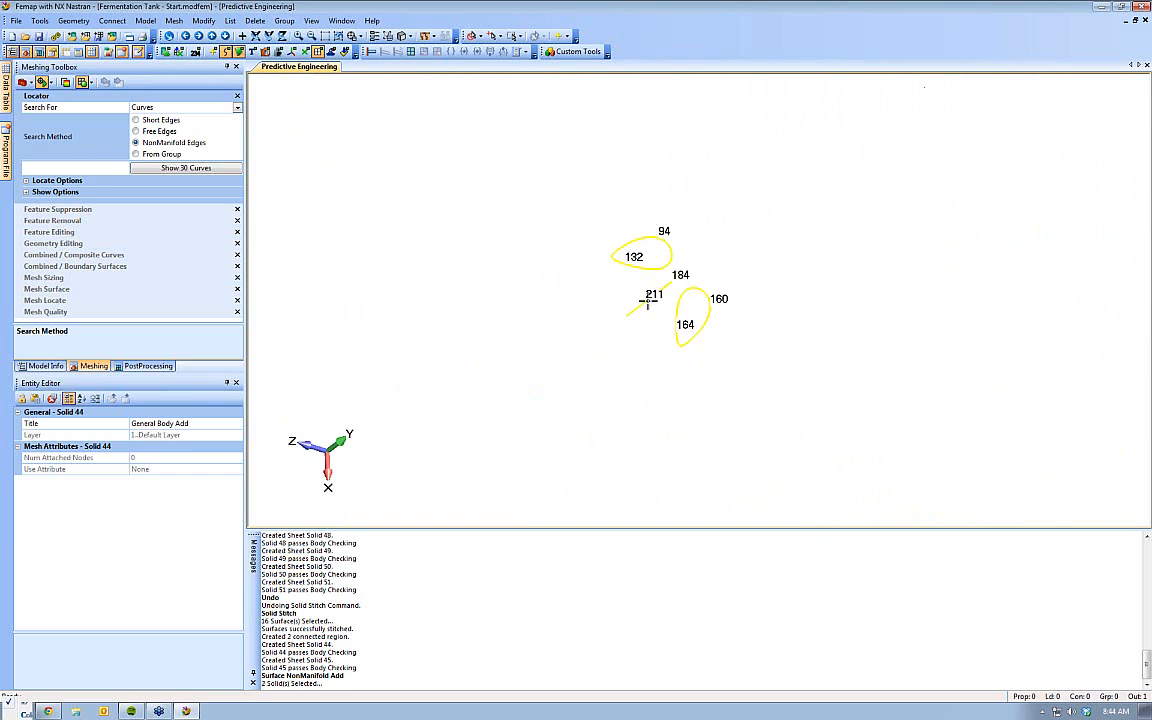
{"action": "middle_click_drag", "start_coordinate": [648, 301], "coordinate": [604, 212]}
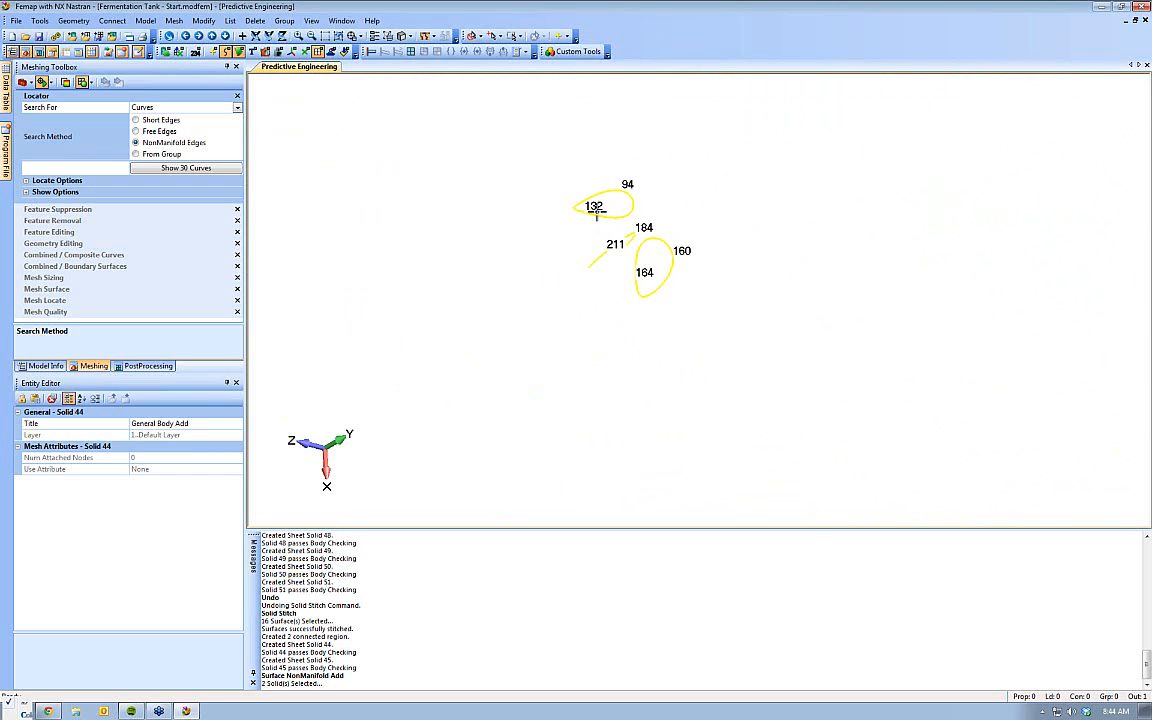
{"action": "scroll", "coordinate": [599, 211], "scroll_direction": "down", "scroll_amount": 4}
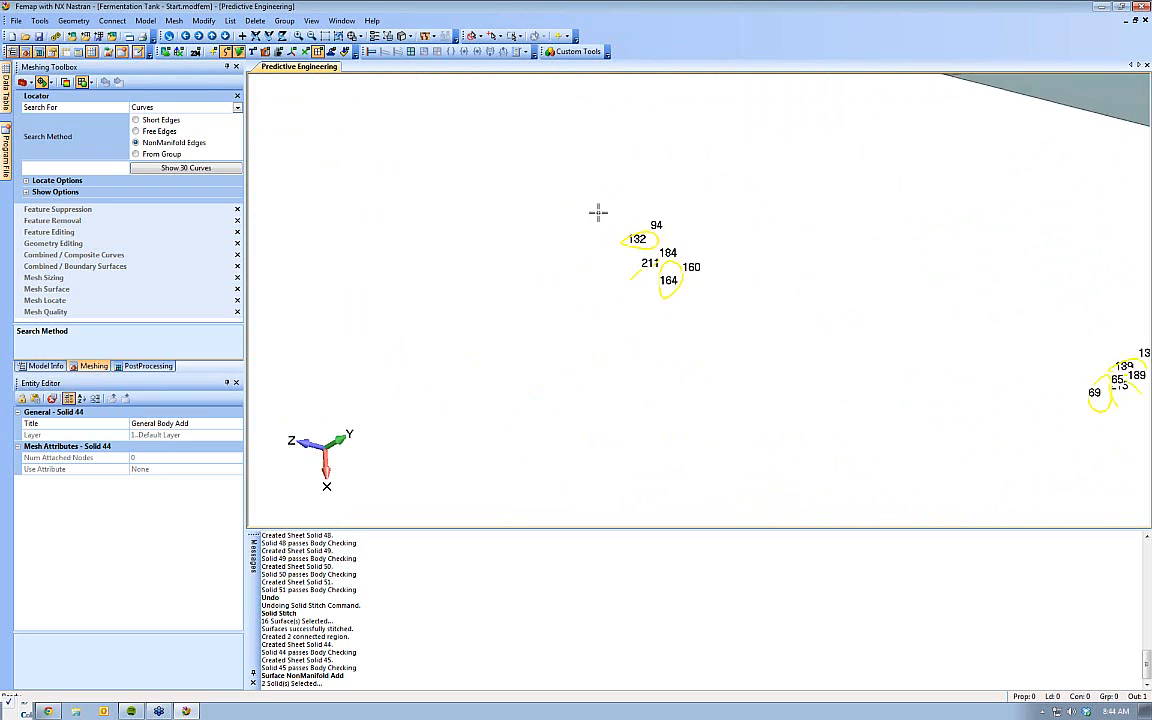
{"action": "scroll", "coordinate": [639, 180], "scroll_direction": "down", "scroll_amount": 4}
{"action": "middle_click_drag", "start_coordinate": [728, 231], "coordinate": [288, 107], "text": "ctrl"}
Search the curves for Short Edges based on Curve Length and examine the located curves around the side opening
{"action": "left_click", "coordinate": [147, 119]}
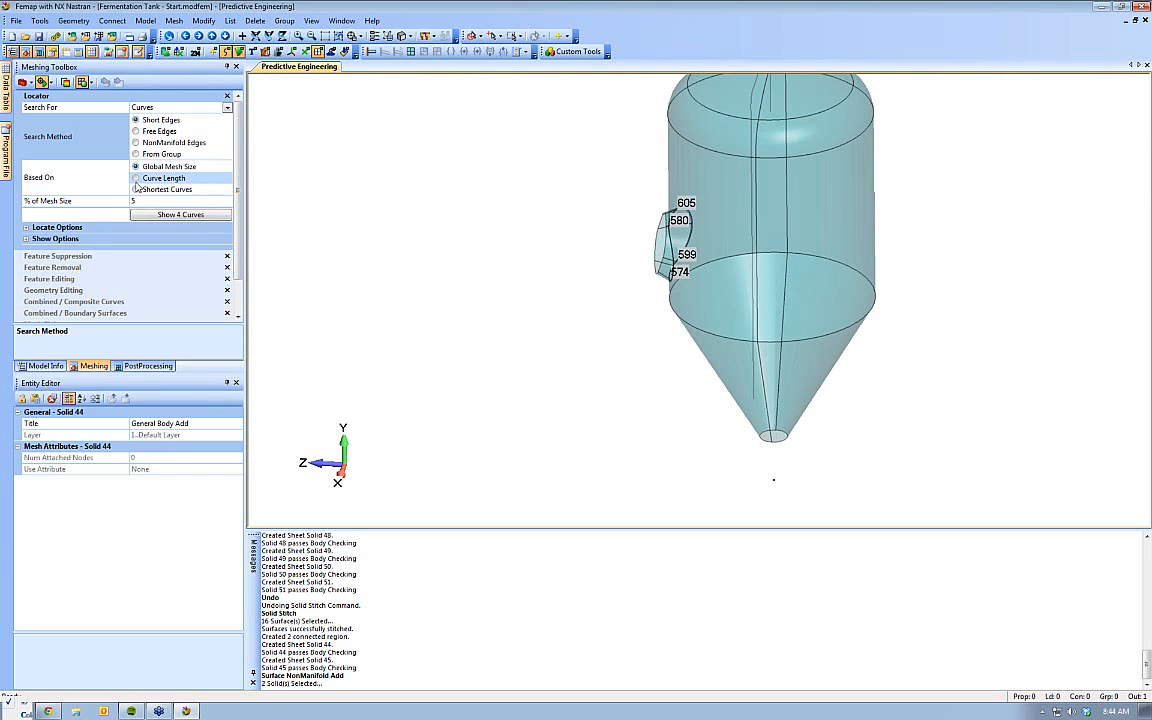
{"action": "left_click", "coordinate": [136, 178]}
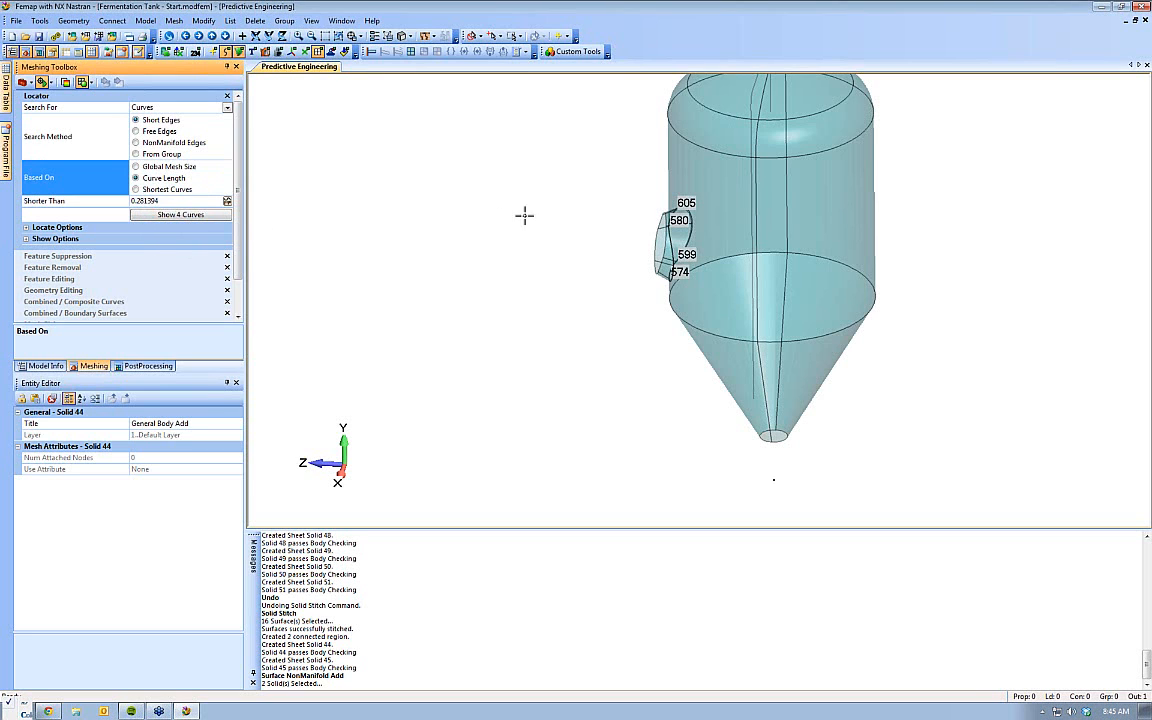
{"action": "middle_click_drag", "start_coordinate": [524, 216], "coordinate": [707, 216]}
{"action": "scroll", "coordinate": [707, 216], "scroll_direction": "up", "scroll_amount": 5}
{"action": "middle_click_drag", "start_coordinate": [661, 262], "coordinate": [664, 358], "text": "ctrl"}
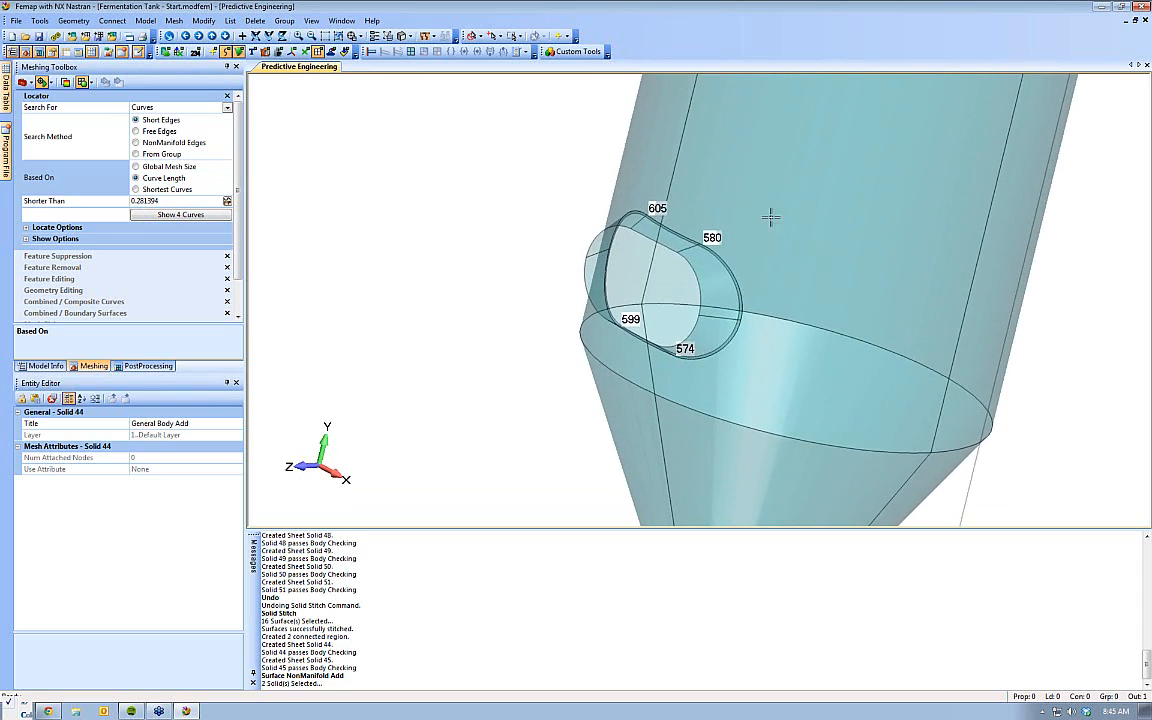
{"action": "scroll", "coordinate": [768, 230], "scroll_direction": "up", "scroll_amount": 4}
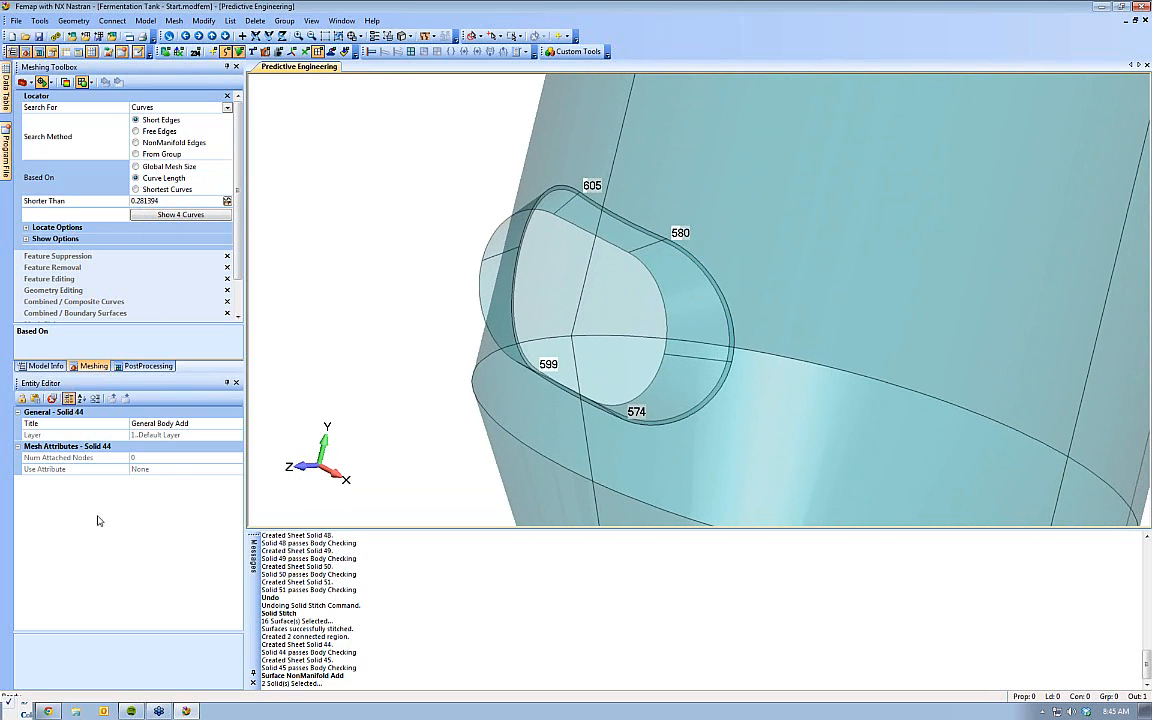
Display the original Fermentation Tank solid instead of body 44 and examine its side-opening geometry closely at curve 580
{"action": "left_click", "coordinate": [46, 366]}
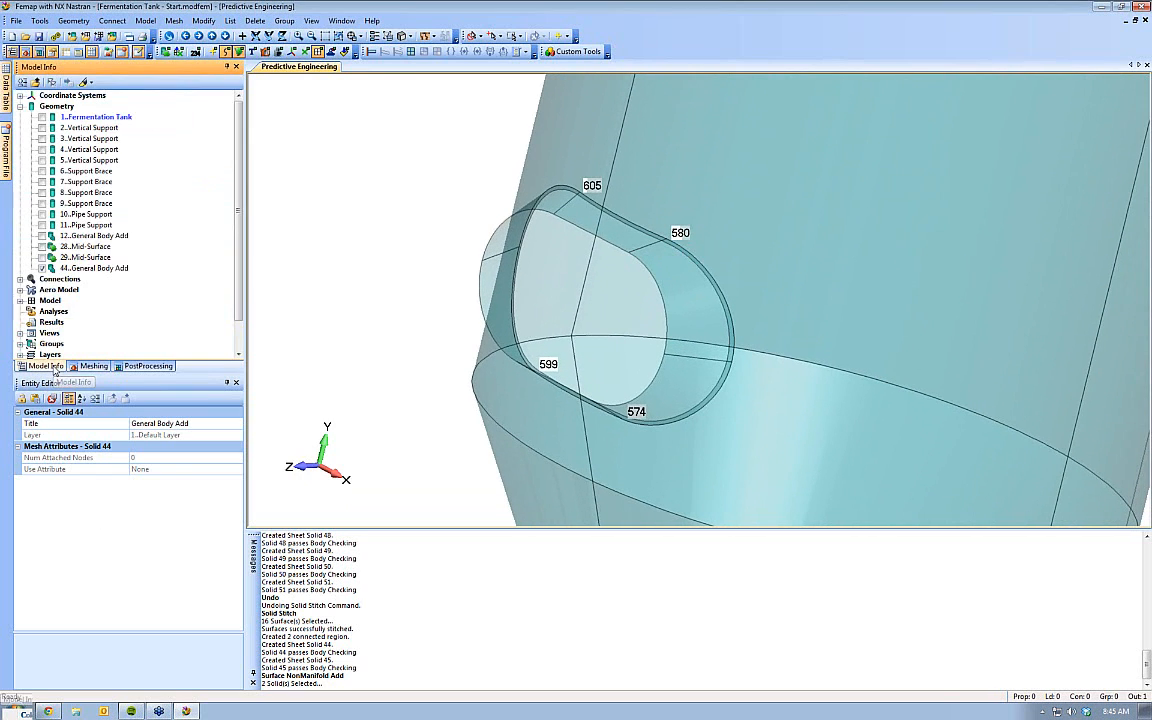
{"action": "left_click", "coordinate": [41, 268]}
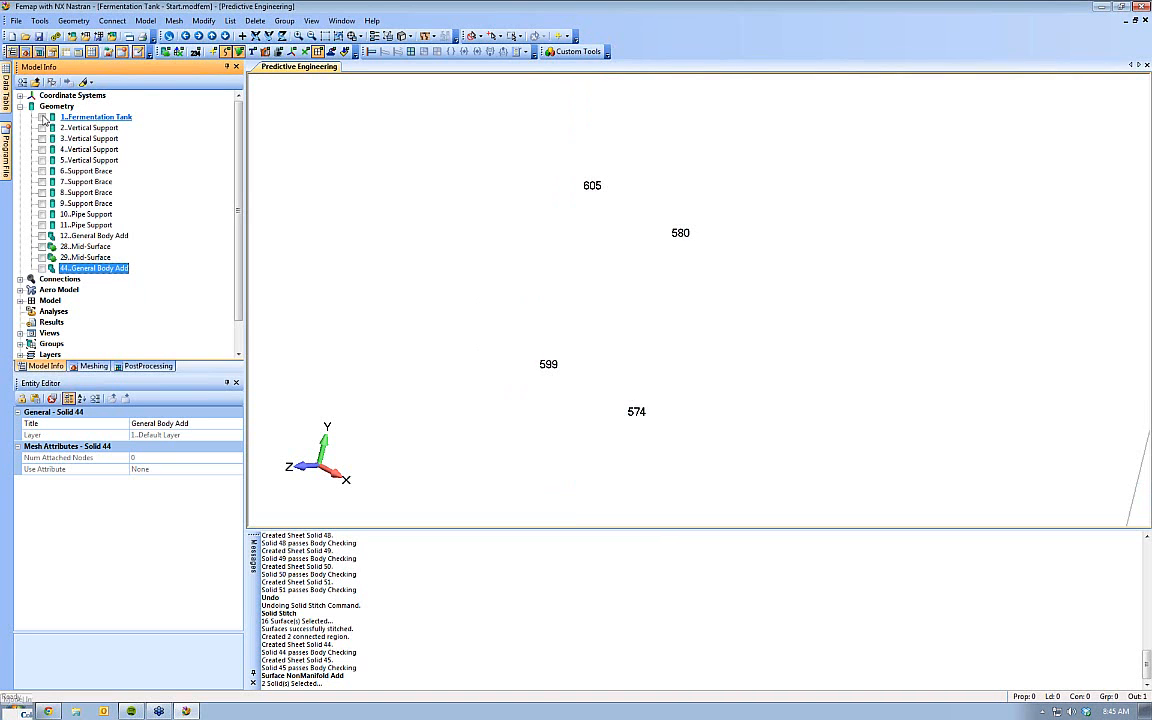
{"action": "left_click", "coordinate": [42, 117]}
{"action": "scroll", "coordinate": [674, 396], "scroll_direction": "up", "scroll_amount": 6}
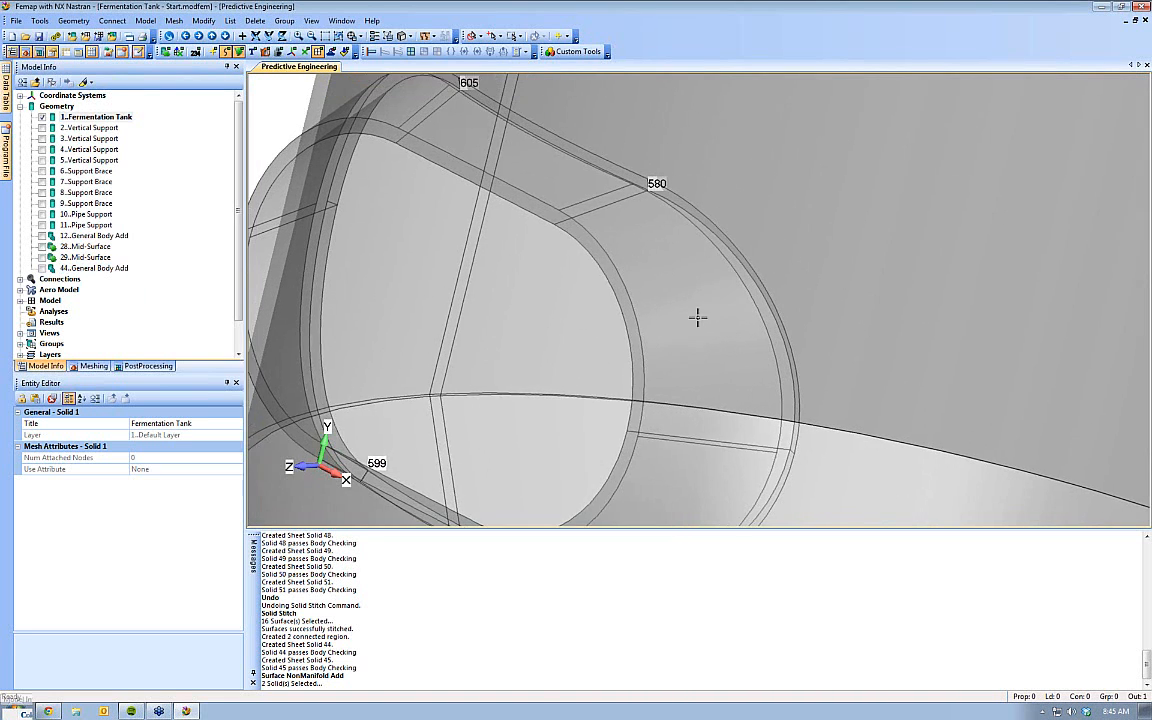
{"action": "scroll", "coordinate": [689, 287], "scroll_direction": "up", "scroll_amount": 5}
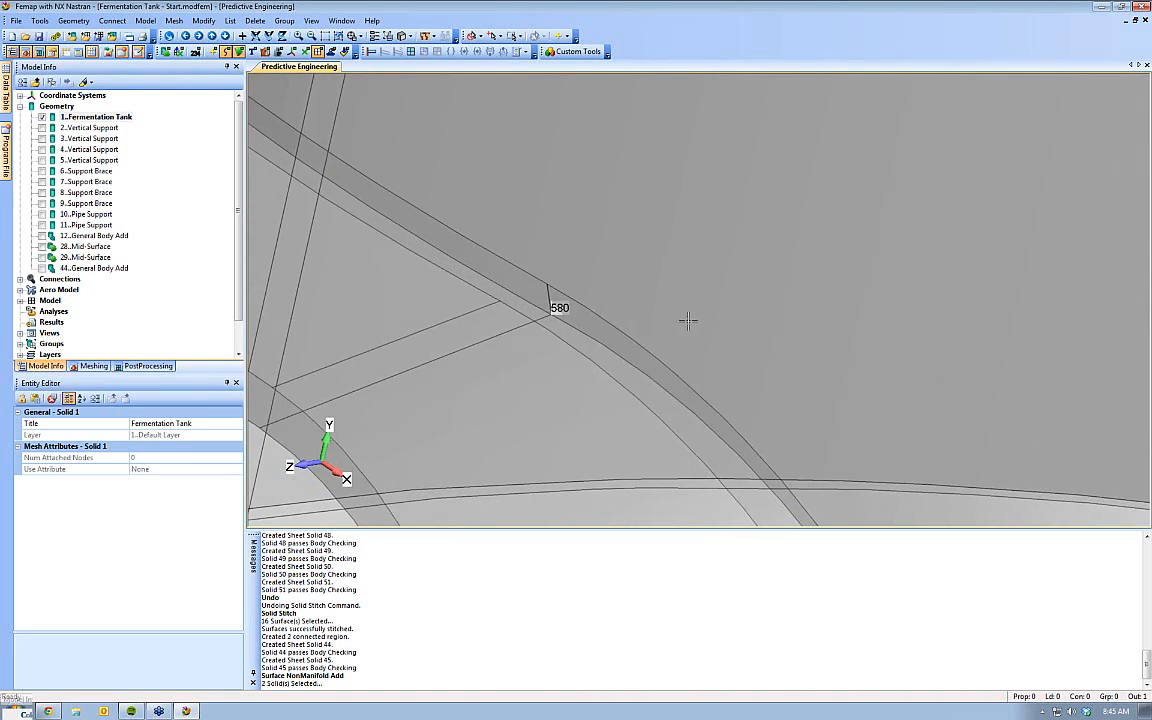
{"action": "scroll", "coordinate": [702, 300], "scroll_direction": "up", "scroll_amount": 5}
{"action": "middle_click_drag", "start_coordinate": [591, 283], "coordinate": [664, 291], "text": "ctrl"}
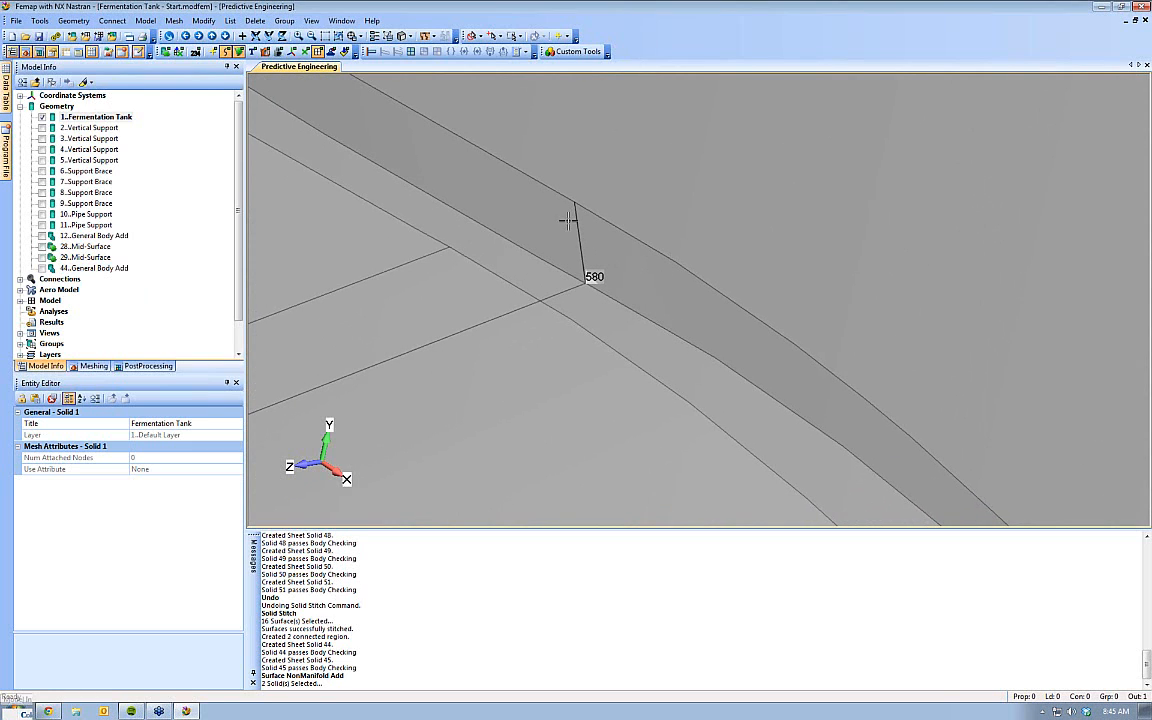
{"action": "scroll", "coordinate": [591, 275], "scroll_direction": "up", "scroll_amount": 6}
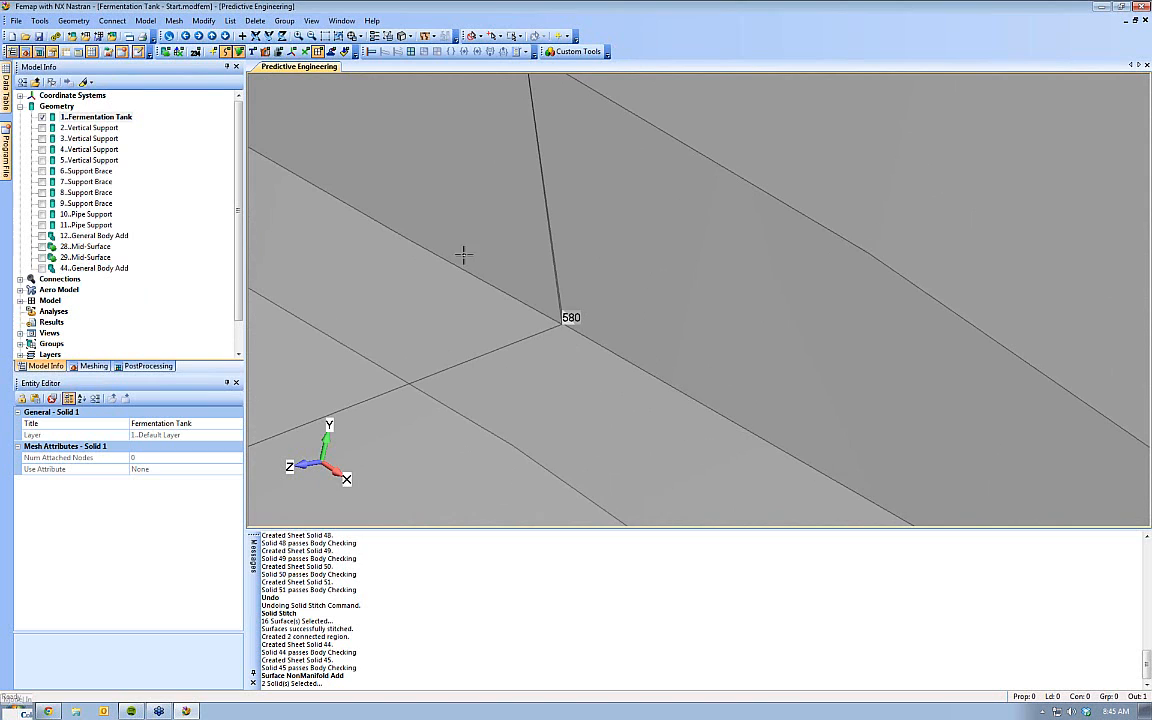
{"action": "middle_click_drag", "start_coordinate": [463, 253], "coordinate": [633, 364]}
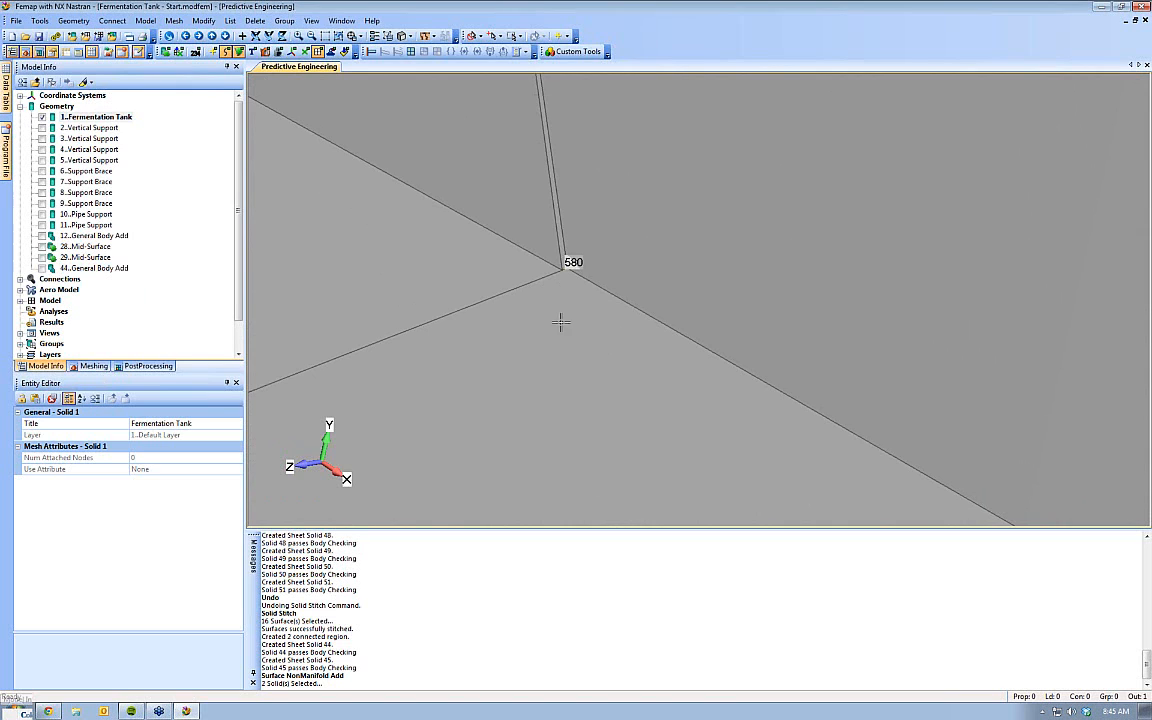
{"action": "middle_click_drag", "start_coordinate": [561, 321], "coordinate": [639, 262]}
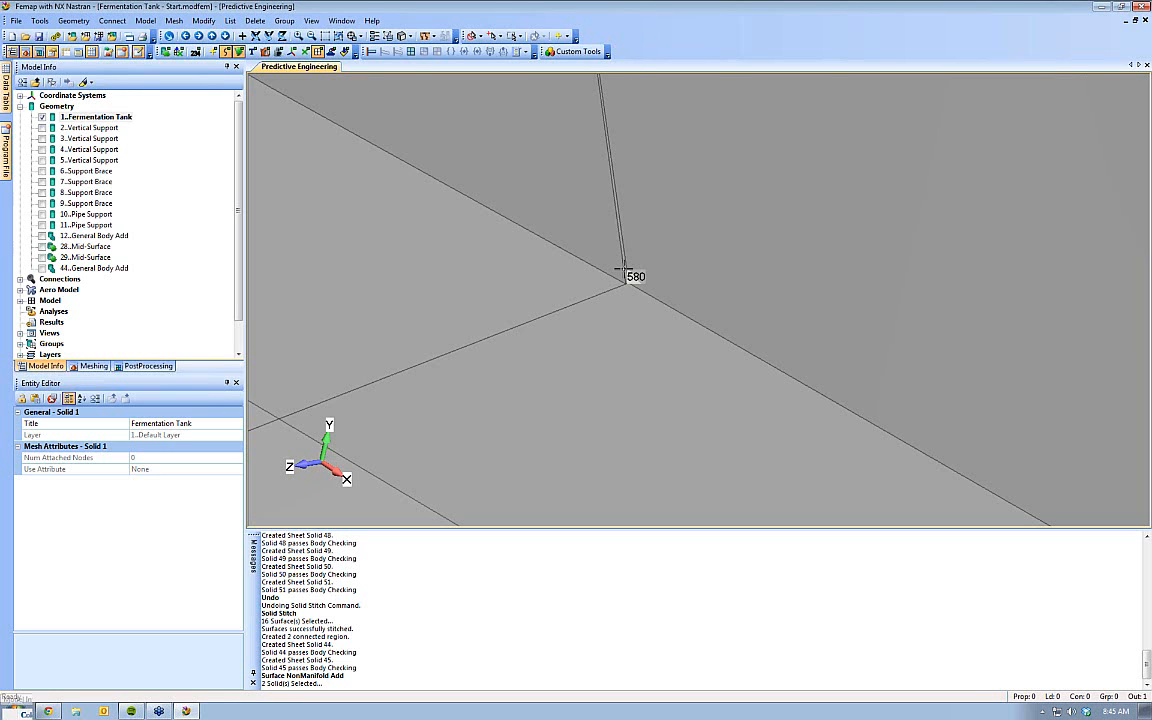
{"action": "scroll", "coordinate": [643, 183], "scroll_direction": "down", "scroll_amount": 15}
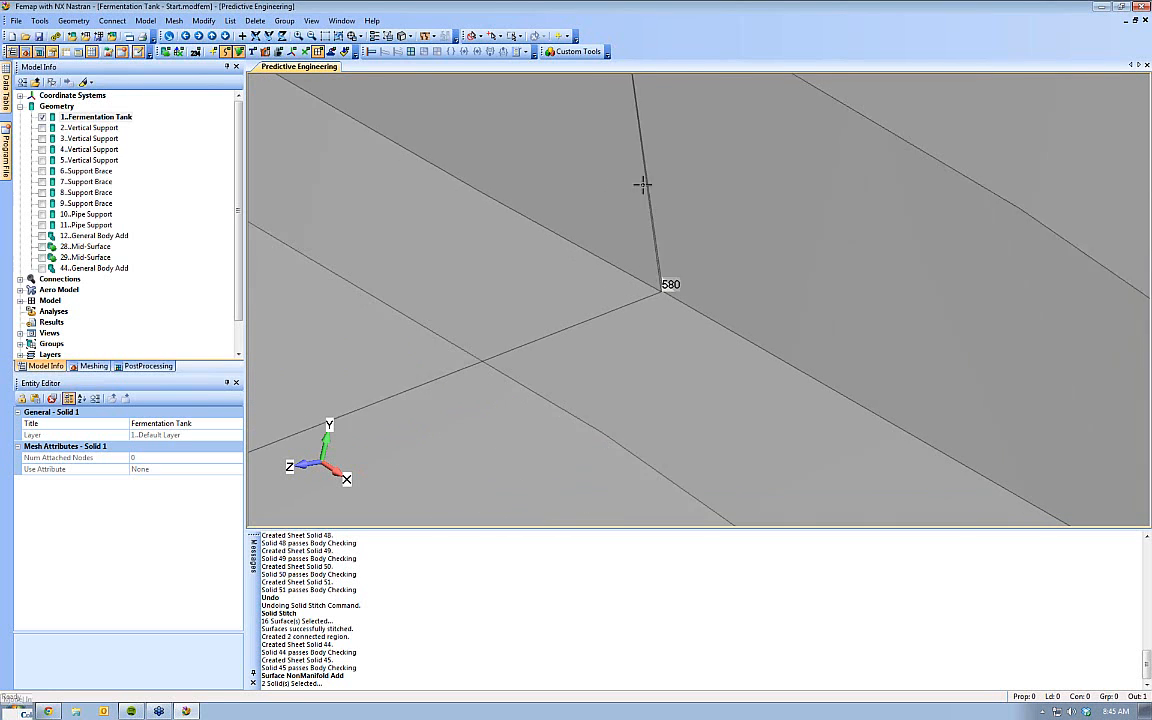
{"action": "scroll", "coordinate": [638, 375], "scroll_direction": "down", "scroll_amount": 10}
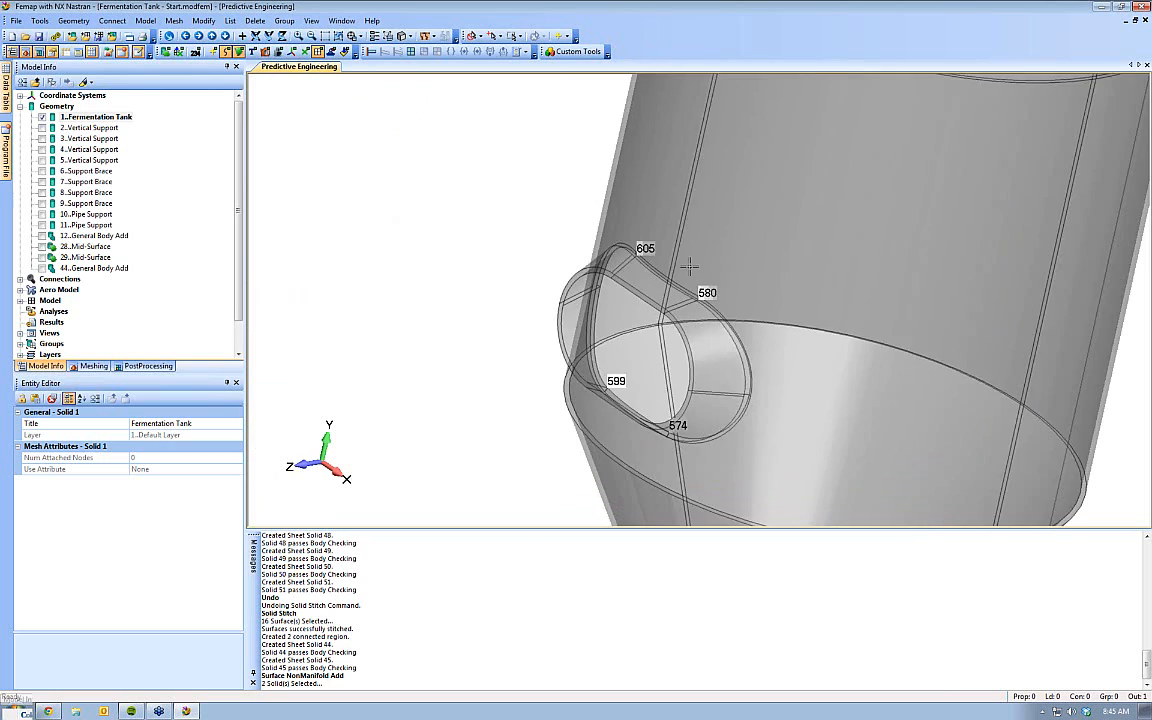
Turn off the Meshing Toolbox entity locator
{"action": "left_click", "coordinate": [93, 365]}
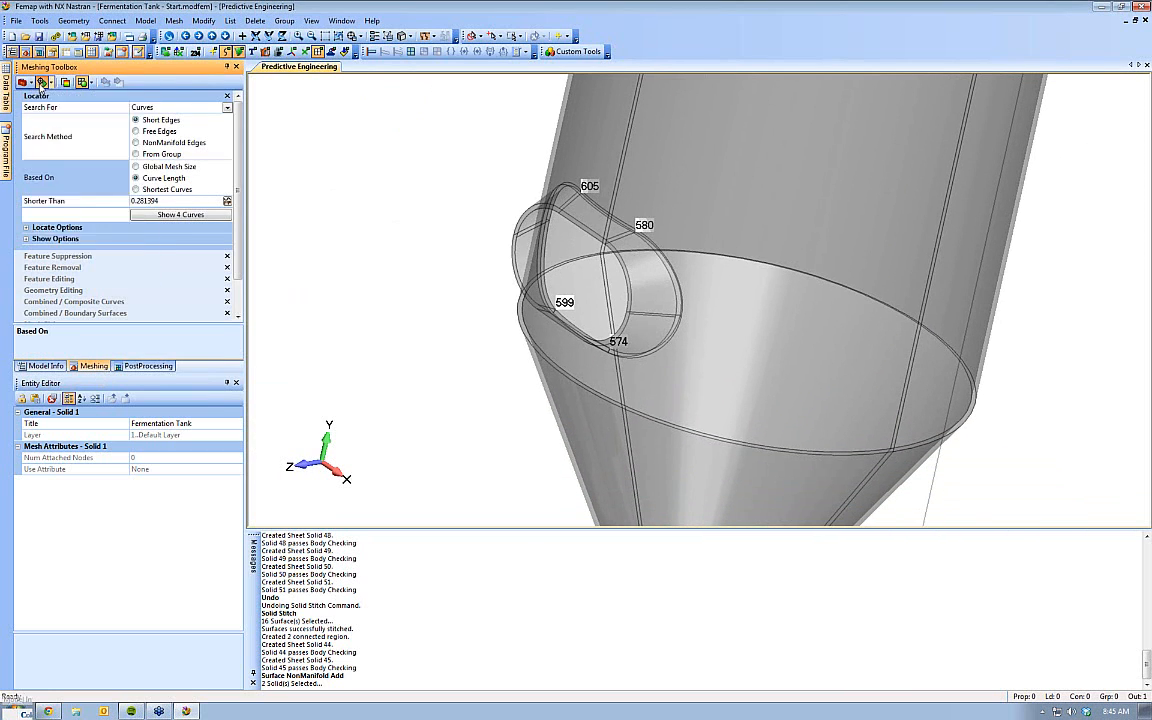
{"action": "left_click", "coordinate": [41, 83]}
{"action": "left_click", "coordinate": [48, 83]}
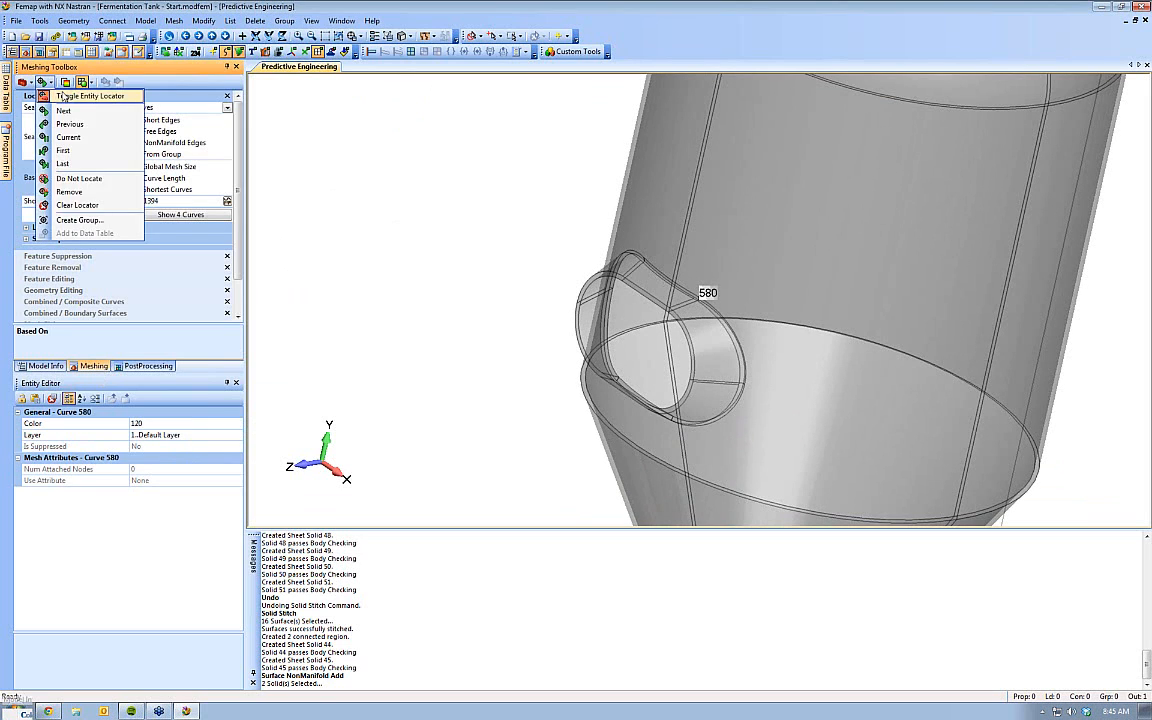
{"action": "left_click", "coordinate": [62, 93]}
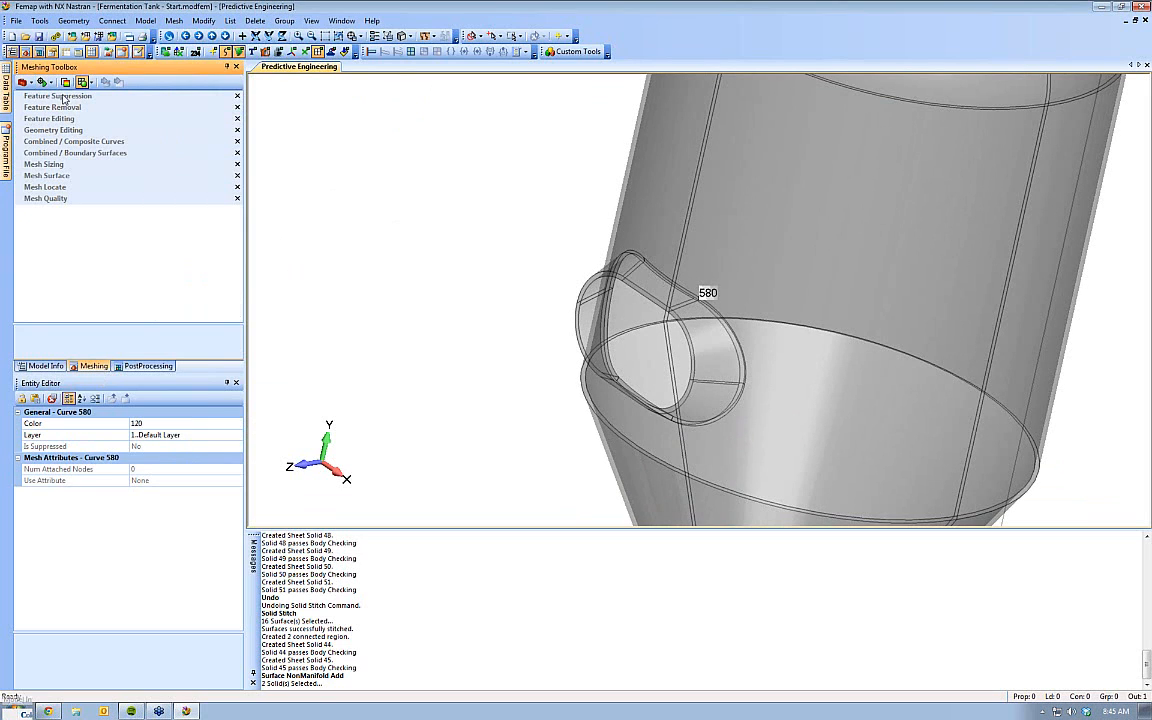
Hide the original Fermentation Tank solid and display the support frame, General Body Add 12
{"action": "left_click", "coordinate": [45, 365]}
{"action": "left_click", "coordinate": [44, 117]}
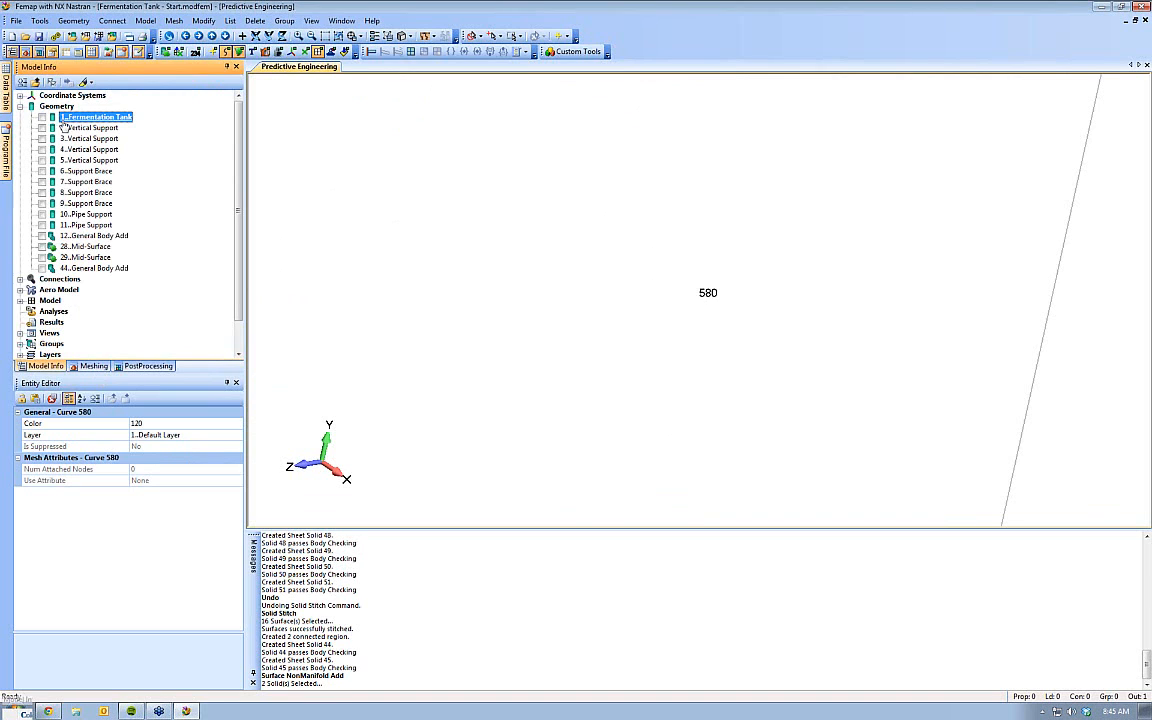
{"action": "left_click", "coordinate": [41, 236]}
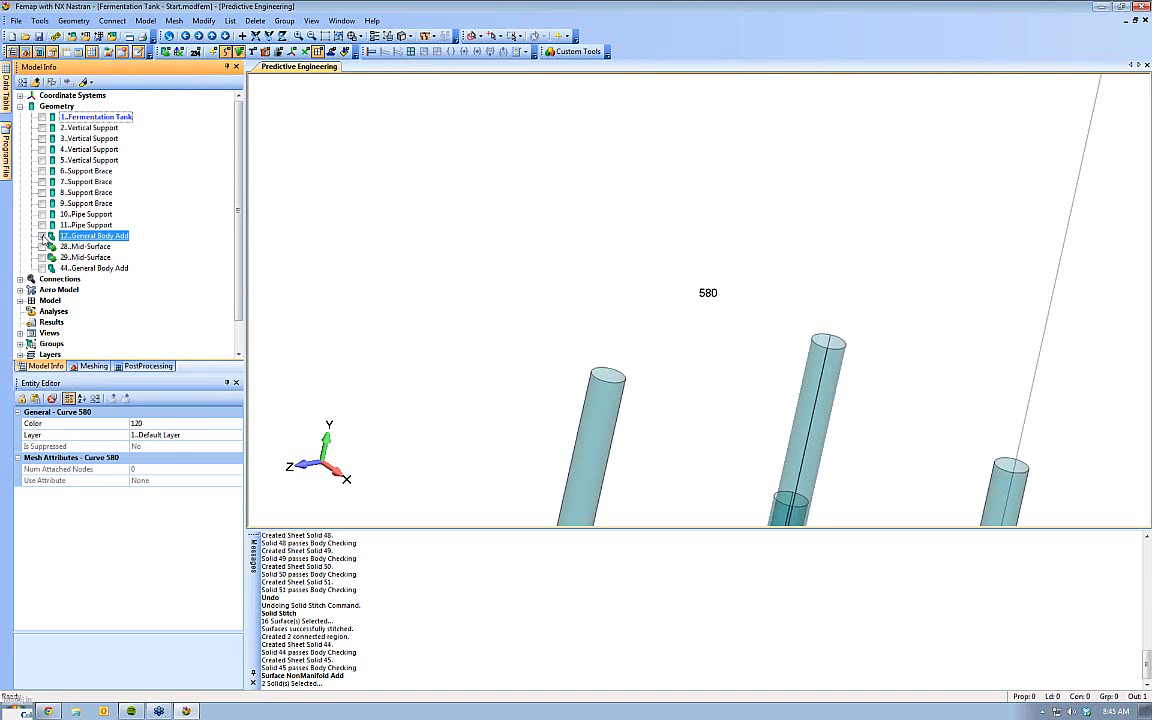
Delete the brace-end surfaces inside the four vertical support tubes of body 12
{"action": "middle_click_drag", "start_coordinate": [670, 290], "coordinate": [505, 241], "text": "ctrl"}
{"action": "scroll", "coordinate": [651, 276], "scroll_direction": "down", "scroll_amount": 4}
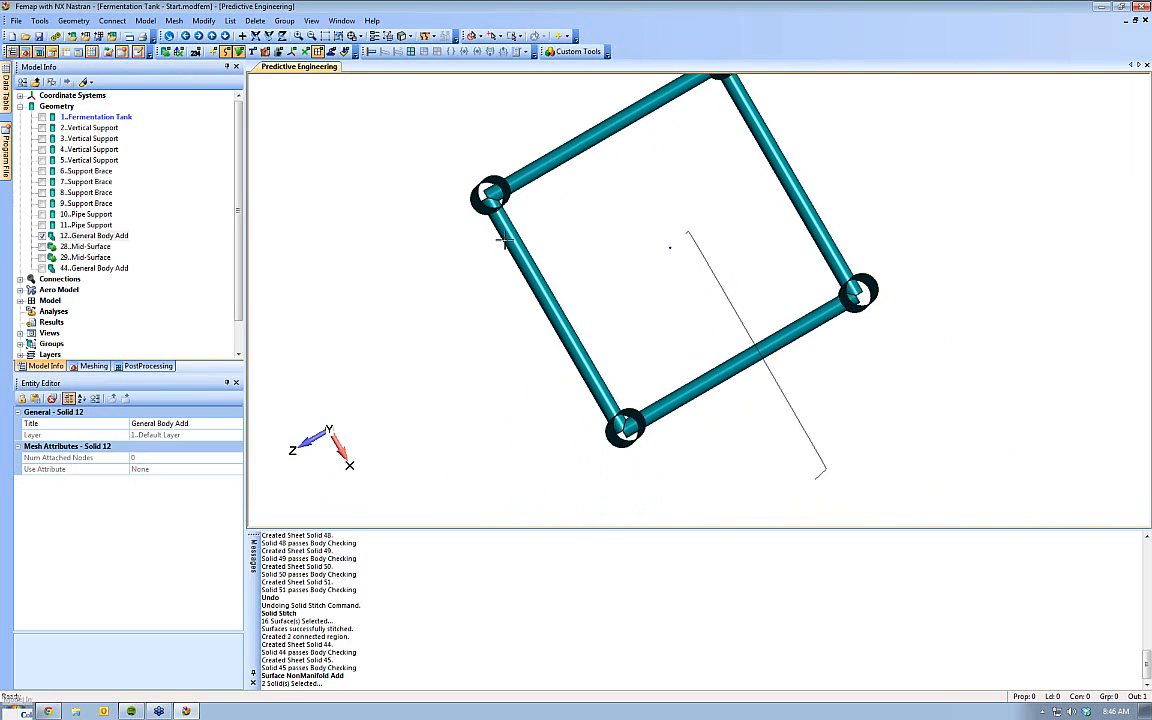
{"action": "middle_click_drag", "start_coordinate": [489, 194], "coordinate": [548, 244], "text": "ctrl"}
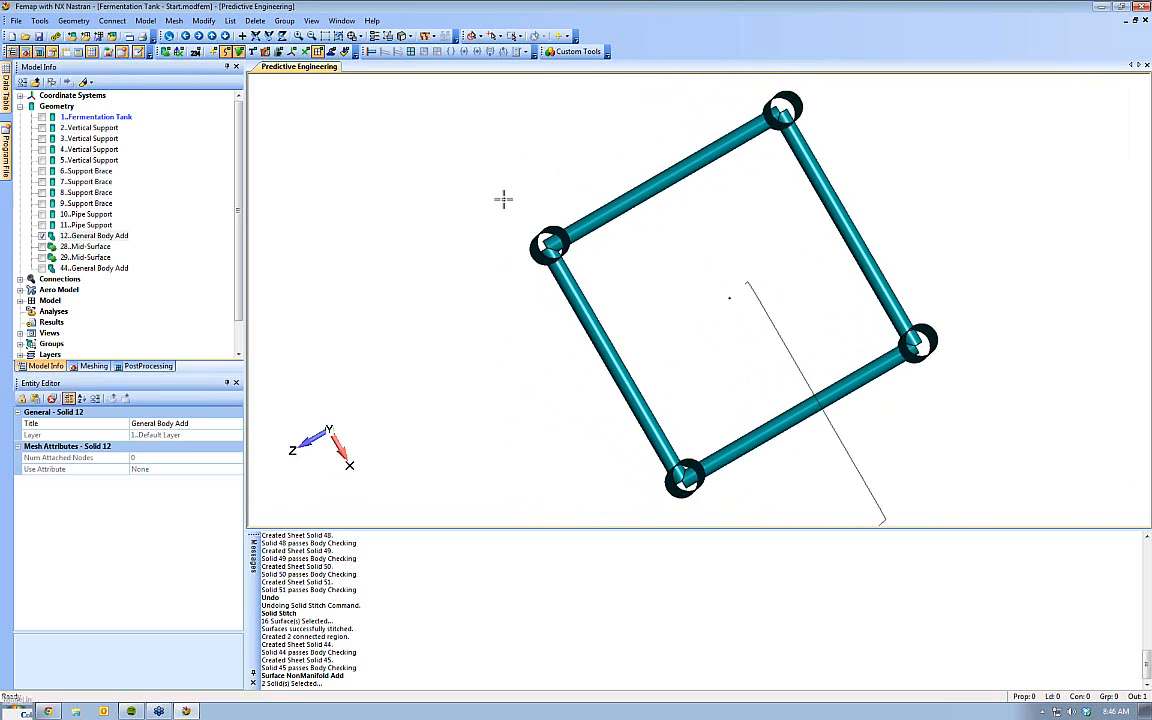
{"action": "middle_click_drag", "start_coordinate": [593, 207], "coordinate": [660, 300]}
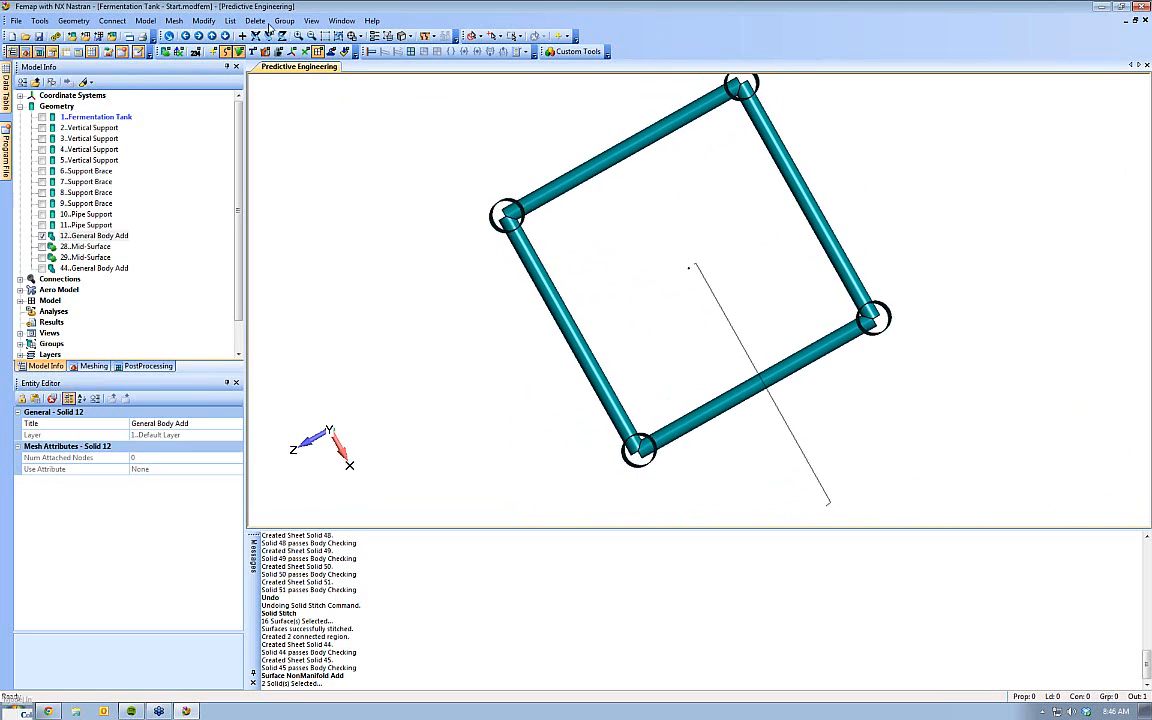
{"action": "left_click", "coordinate": [257, 21]}
{"action": "mouse_move", "coordinate": [290, 61]}
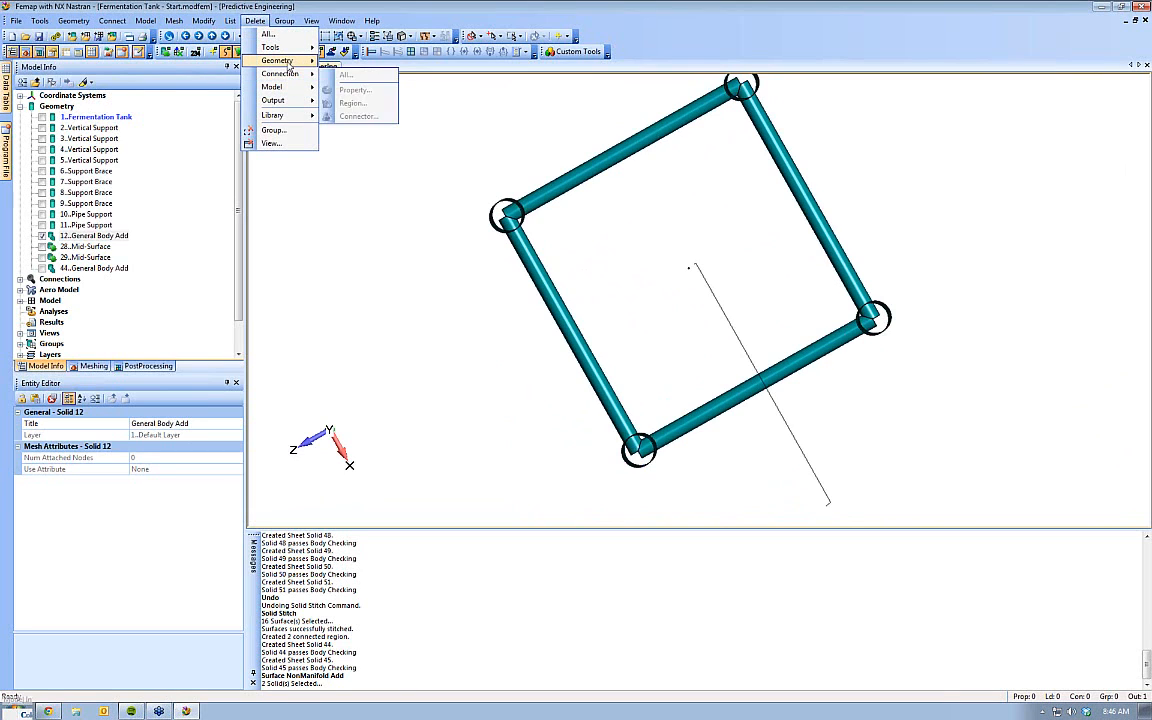
{"action": "left_click", "coordinate": [352, 103]}
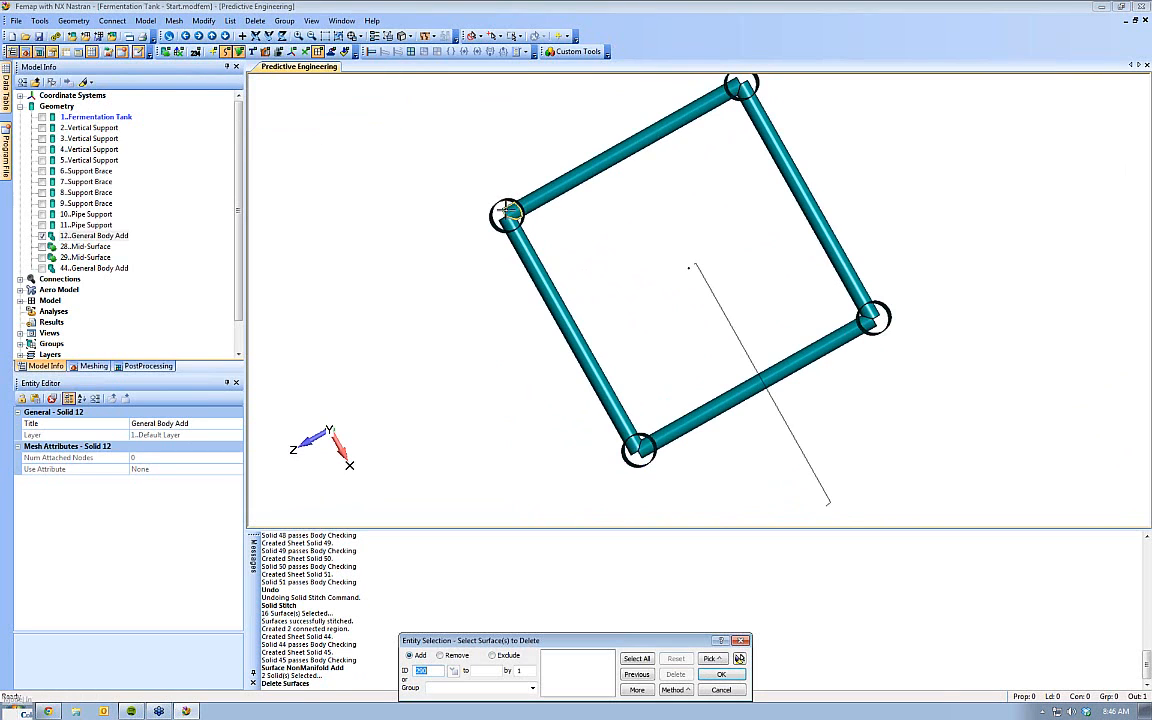
{"action": "left_click_drag", "start_coordinate": [512, 221], "coordinate": [515, 225], "text": "ctrl"}
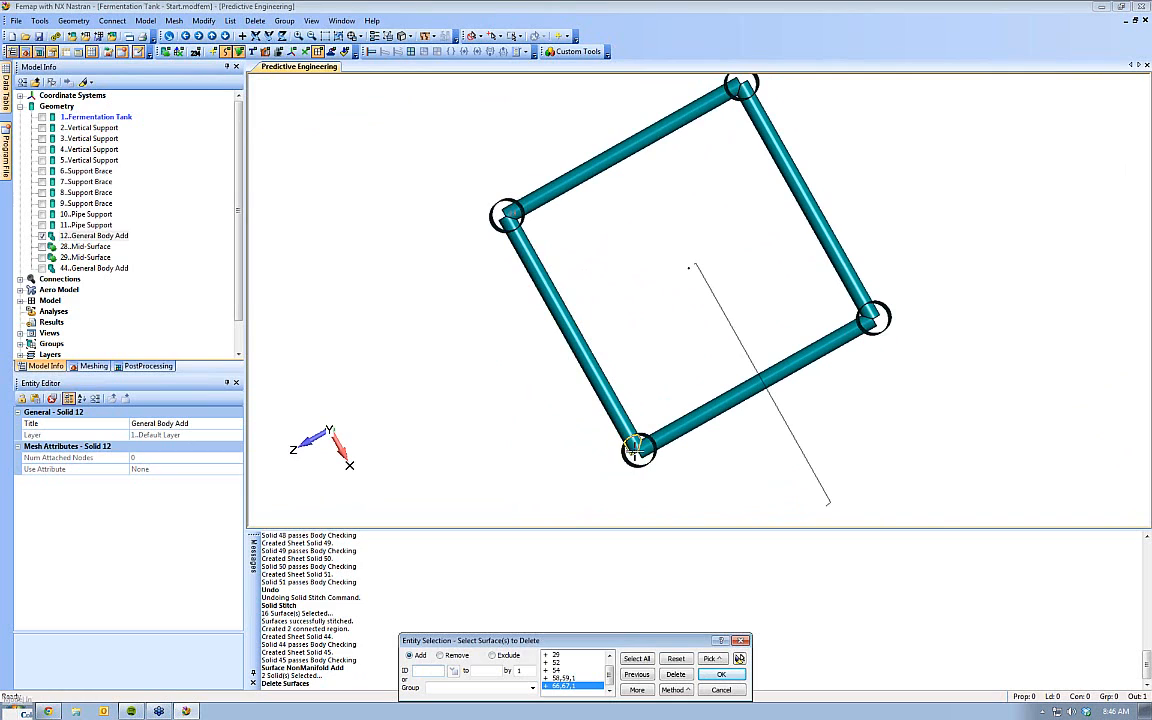
{"action": "left_click_drag", "start_coordinate": [638, 452], "coordinate": [641, 455], "text": "ctrl"}
{"action": "left_click", "coordinate": [722, 675]}
Display mid-surfaces 28 and 29 and the tank body, General Body Add 44, together with the support frame
{"action": "middle_click_drag", "start_coordinate": [663, 319], "coordinate": [539, 249], "text": "ctrl"}
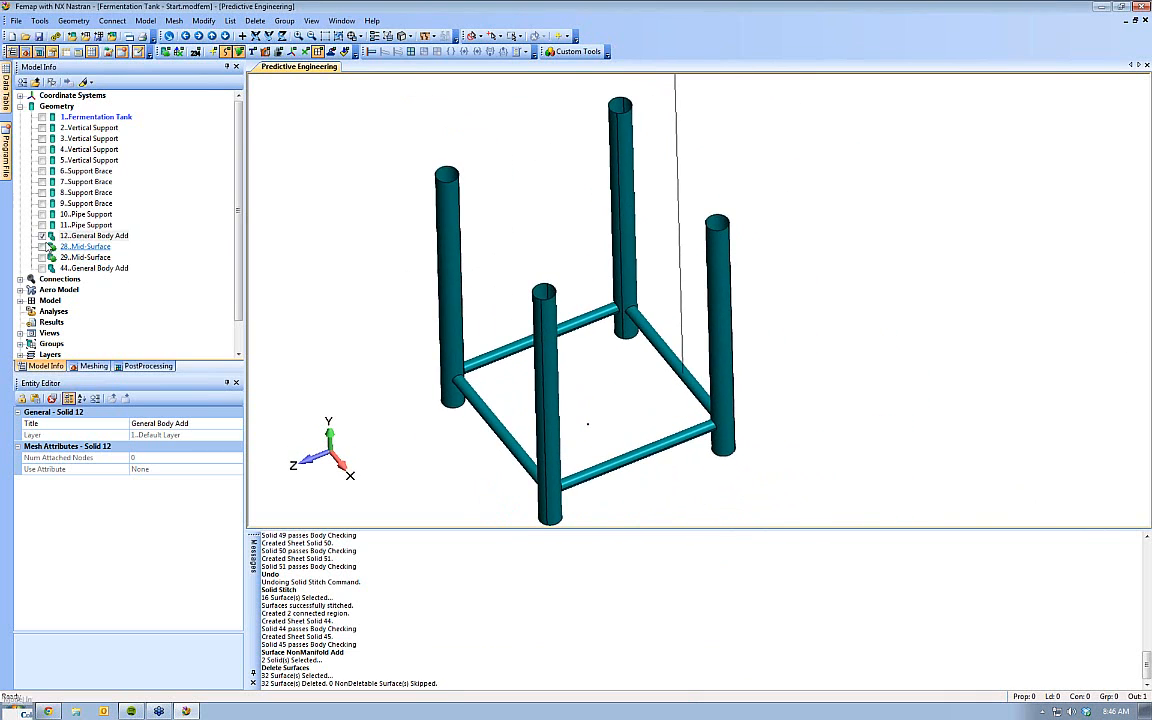
{"action": "left_click", "coordinate": [42, 248]}
{"action": "middle_click_drag", "start_coordinate": [754, 193], "coordinate": [726, 294], "text": "ctrl"}
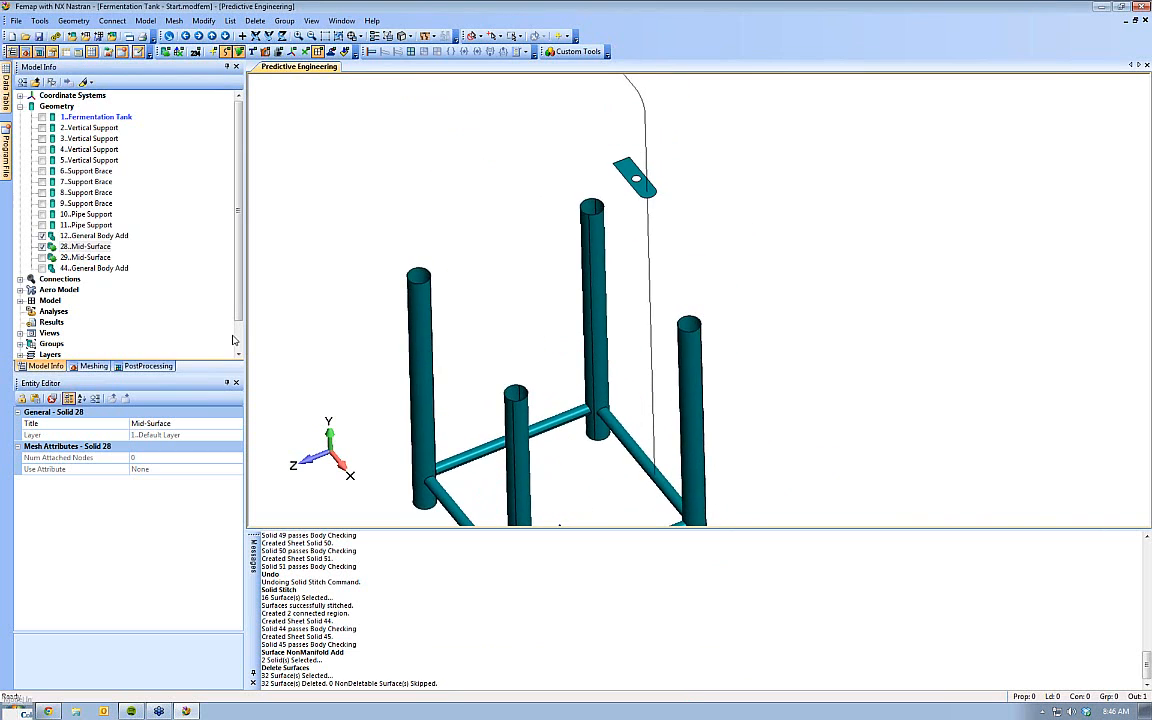
{"action": "left_click", "coordinate": [42, 257]}
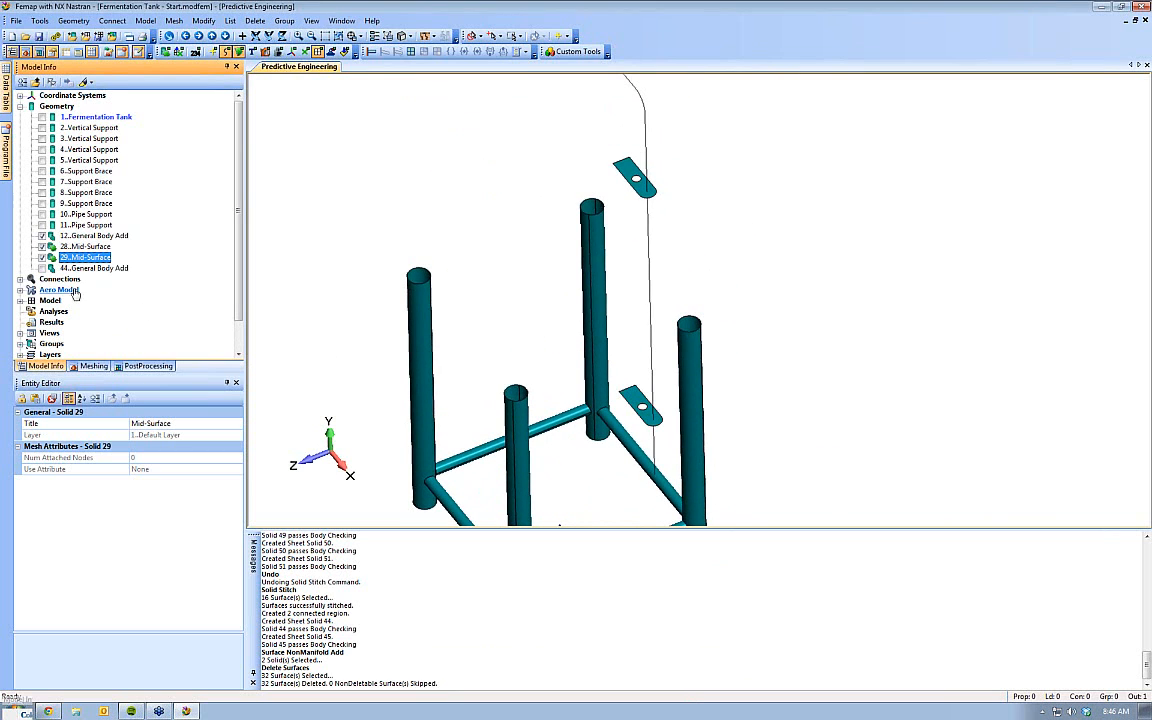
{"action": "left_click", "coordinate": [42, 268]}
{"action": "middle_click_drag", "start_coordinate": [430, 306], "coordinate": [610, 203], "text": "ctrl"}
{"action": "scroll", "coordinate": [447, 245], "scroll_direction": "up", "scroll_amount": 5}
{"action": "scroll", "coordinate": [447, 245], "scroll_direction": "up", "scroll_amount": 4}
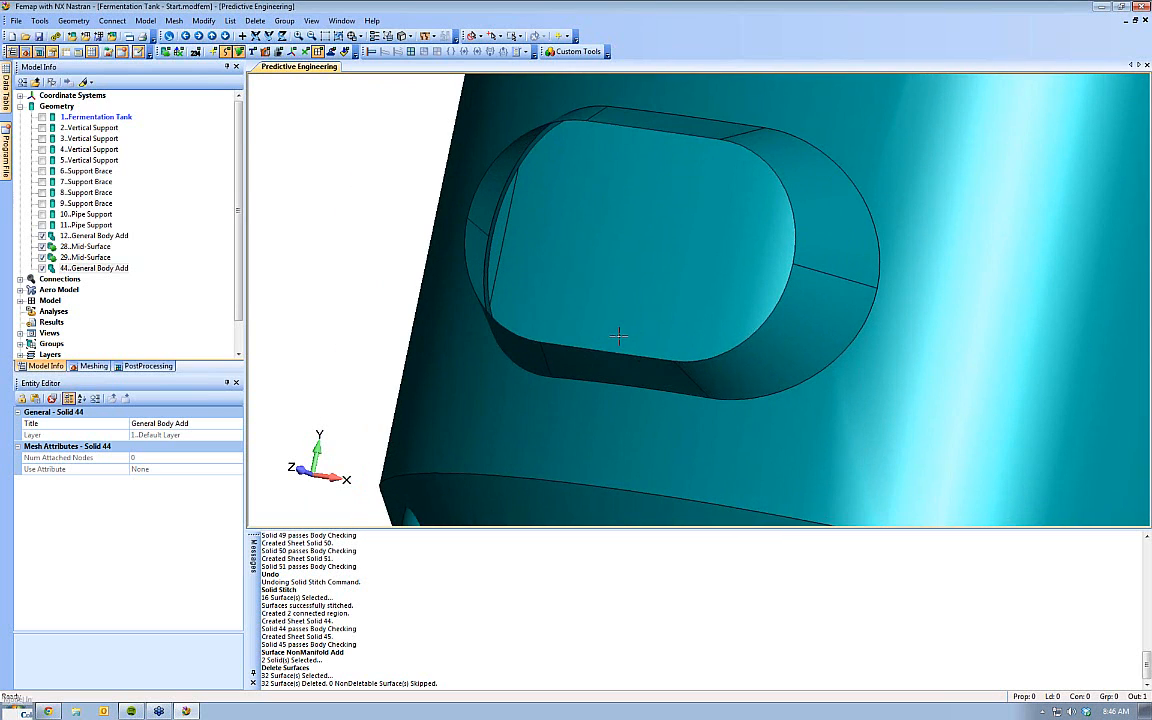
Enable front picking and delete the narrow oblong band surface, surface 107, where the manway meets the tank wall
{"action": "left_click", "coordinate": [73, 21]}
{"action": "left_click", "coordinate": [73, 21]}
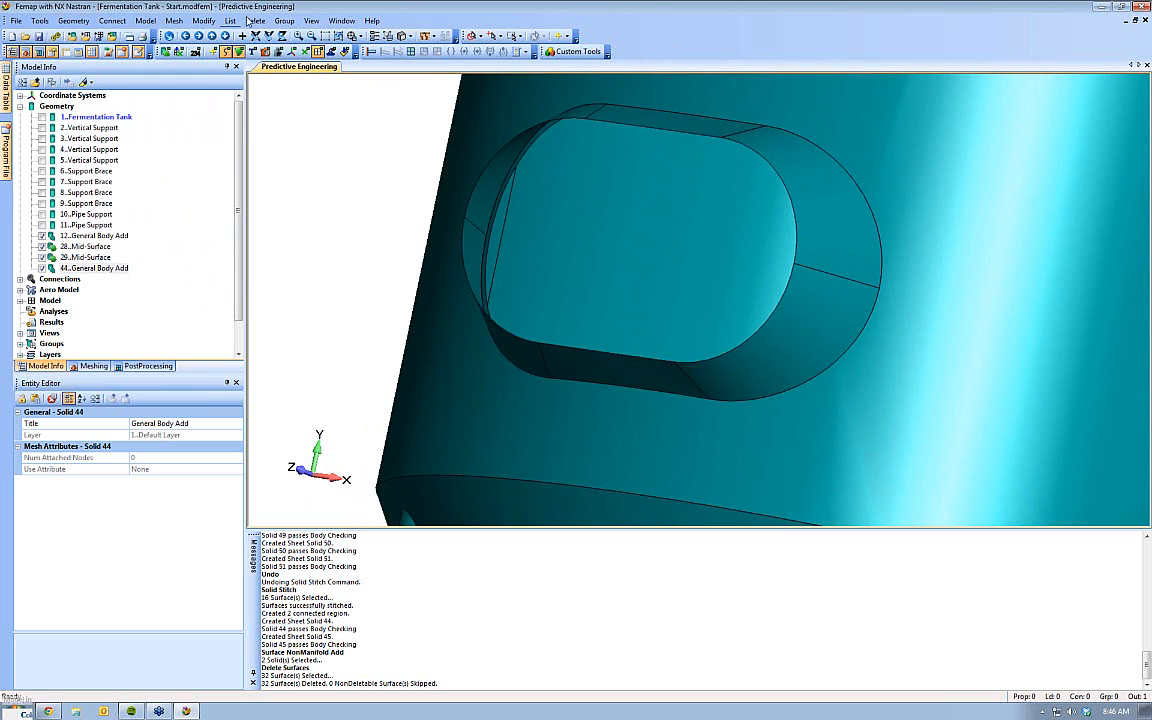
{"action": "left_click", "coordinate": [255, 21]}
{"action": "mouse_move", "coordinate": [277, 60]}
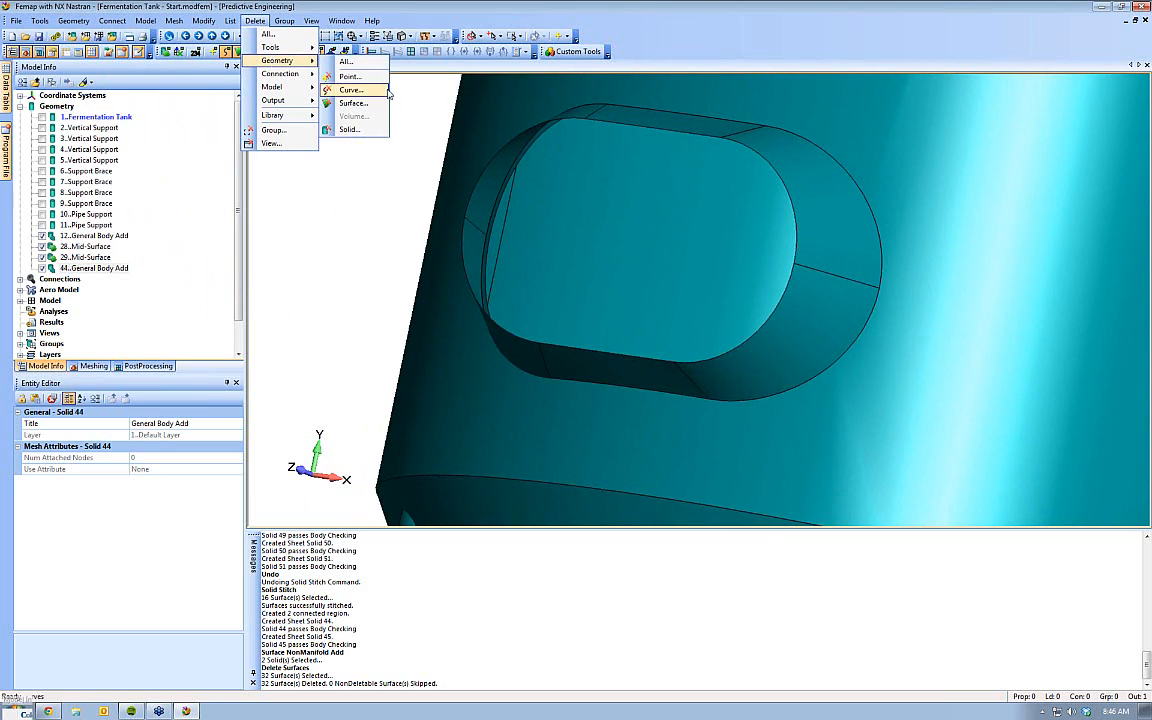
{"action": "left_click", "coordinate": [342, 100]}
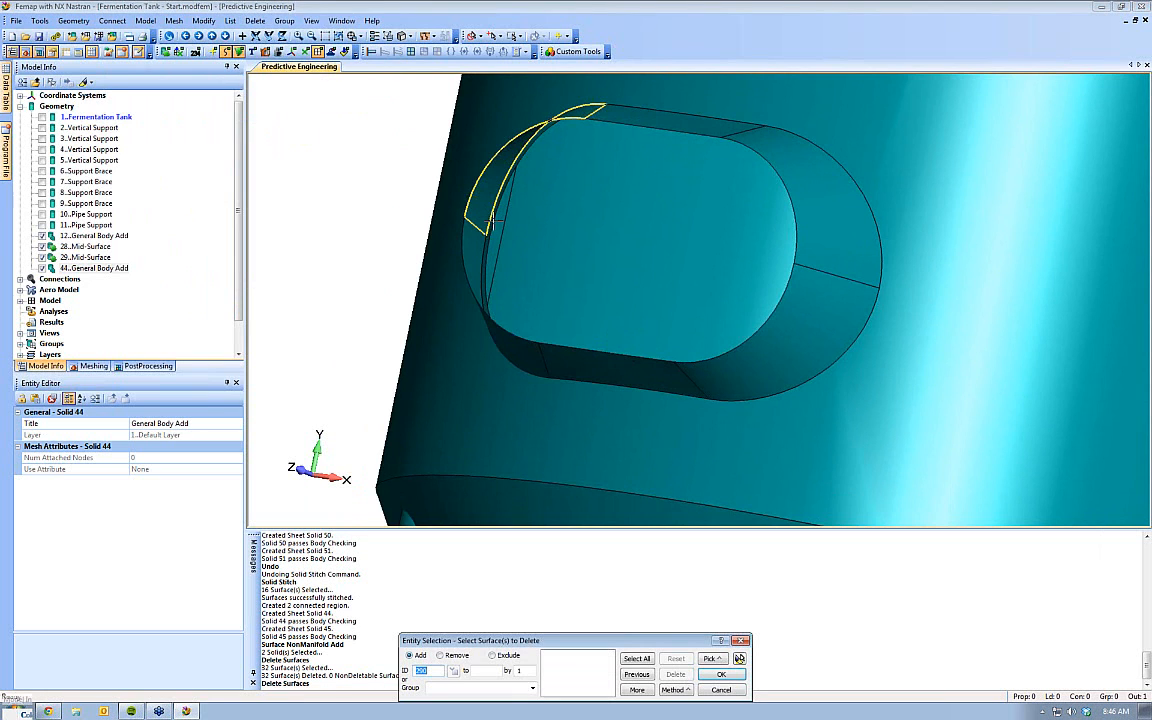
{"action": "scroll", "coordinate": [490, 222], "scroll_direction": "up", "scroll_amount": 5}
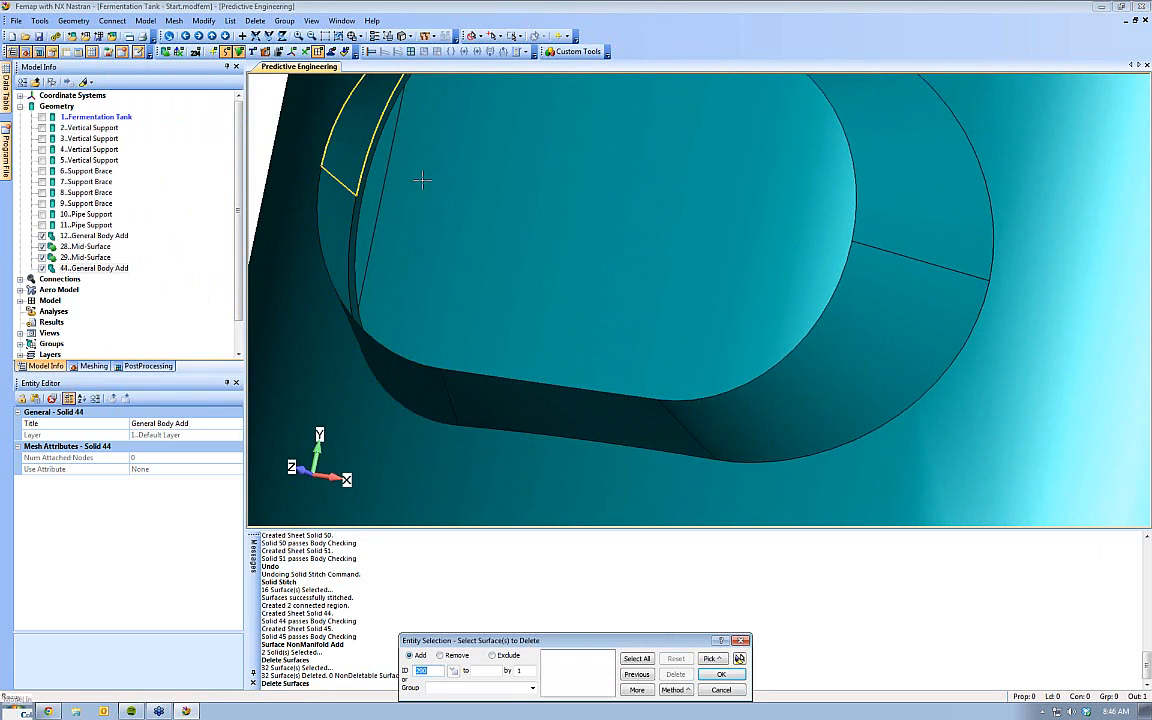
{"action": "middle_click_drag", "start_coordinate": [422, 180], "coordinate": [426, 183]}
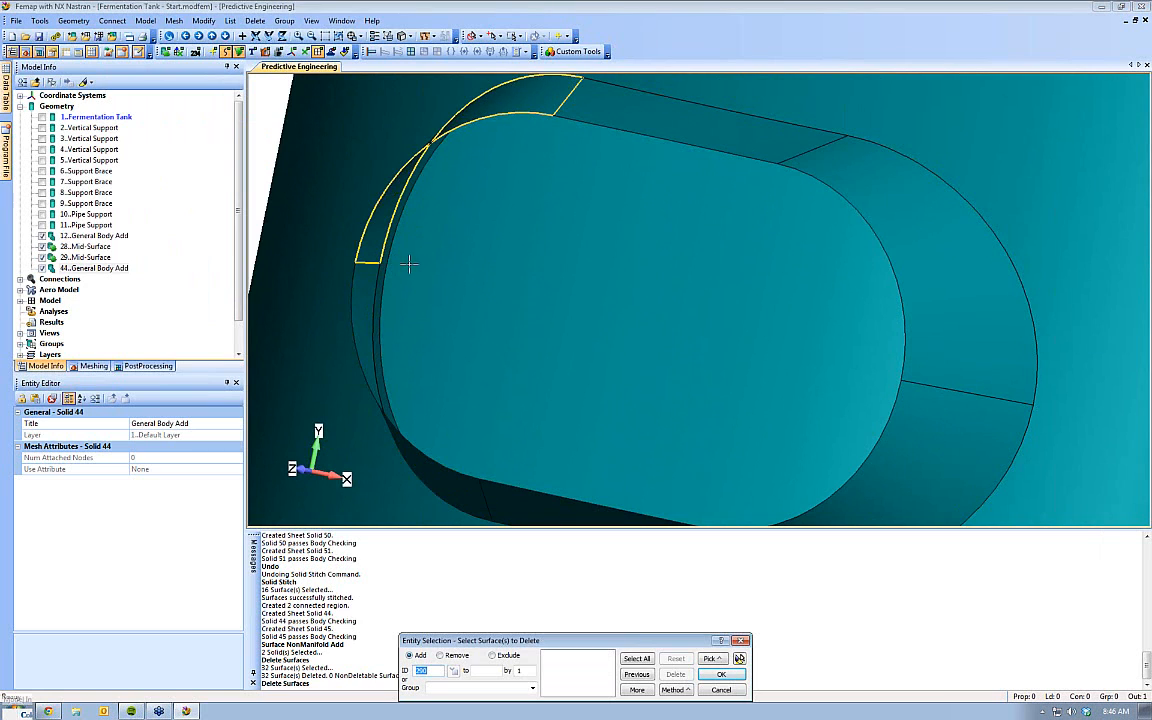
{"action": "right_click", "coordinate": [419, 231]}
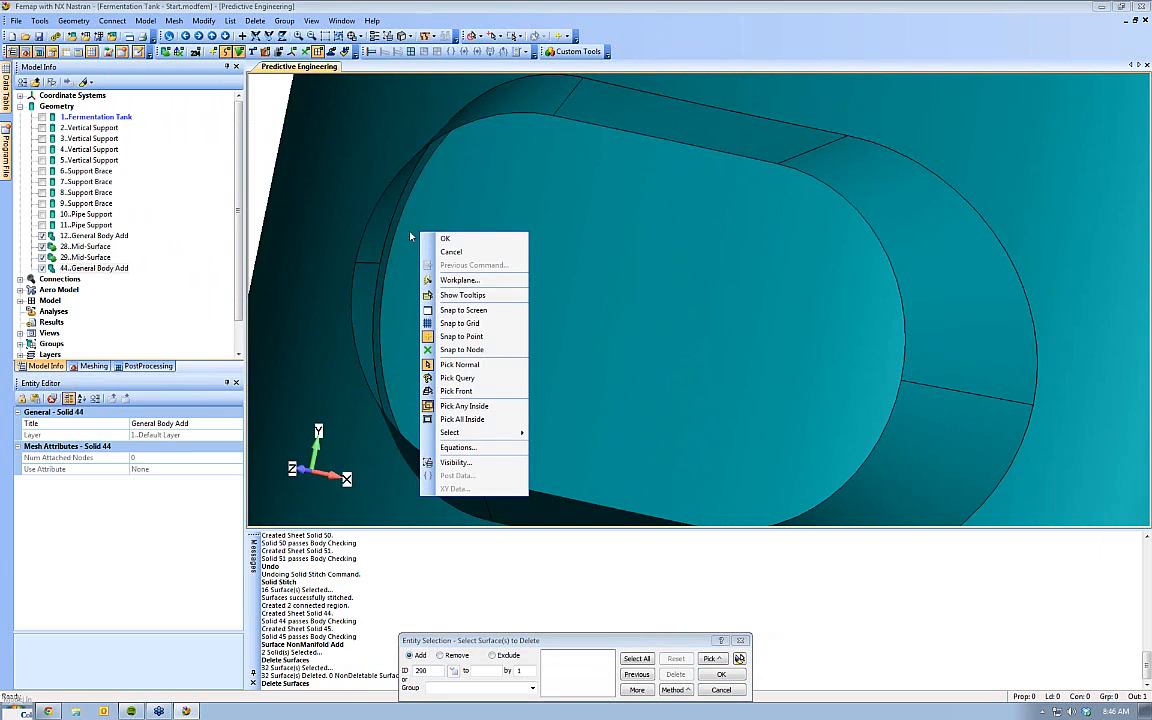
{"action": "left_click", "coordinate": [466, 392]}
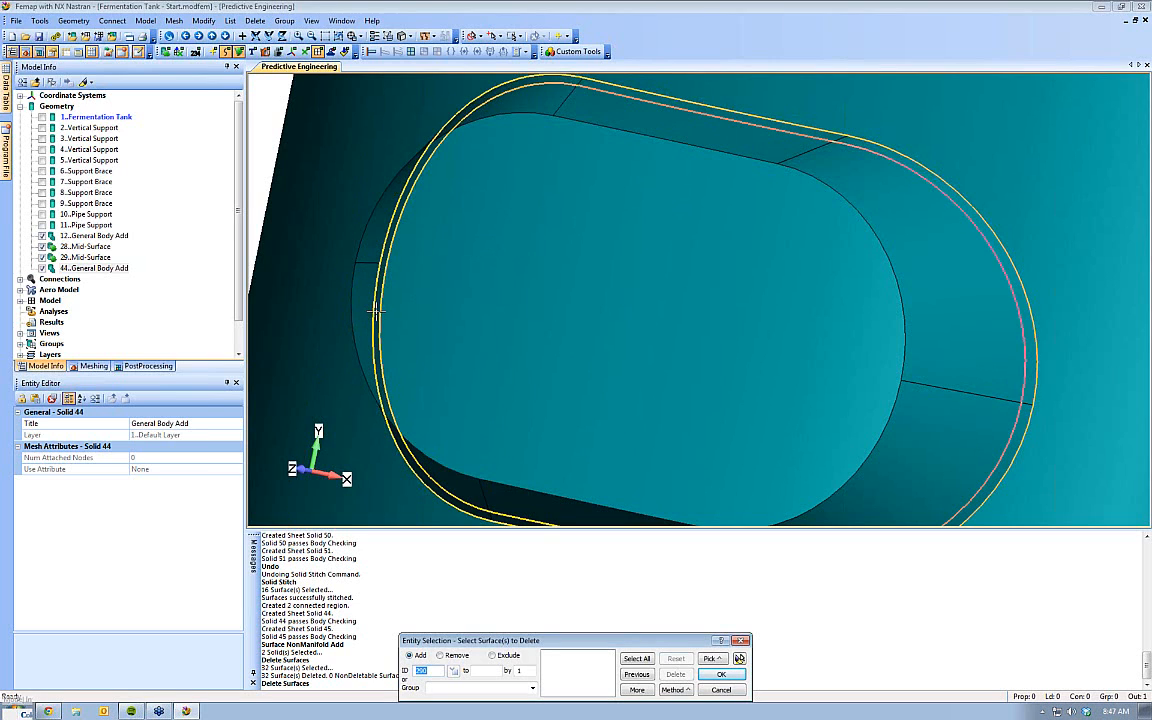
{"action": "left_click", "coordinate": [375, 312]}
{"action": "left_click", "coordinate": [739, 659]}
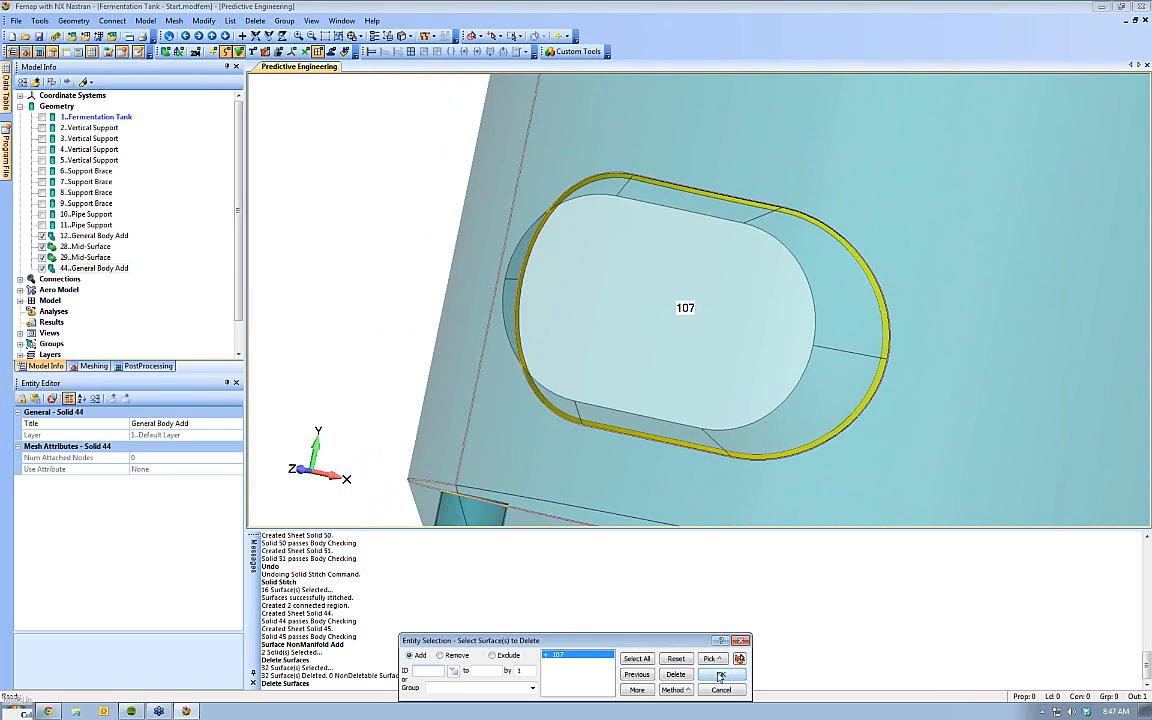
{"action": "left_click", "coordinate": [720, 675]}
Begin moving the lower lug surface by a vector from the hole-edge point 185 to the tank seam point 340
{"action": "scroll", "coordinate": [695, 400], "scroll_direction": "down", "scroll_amount": 10}
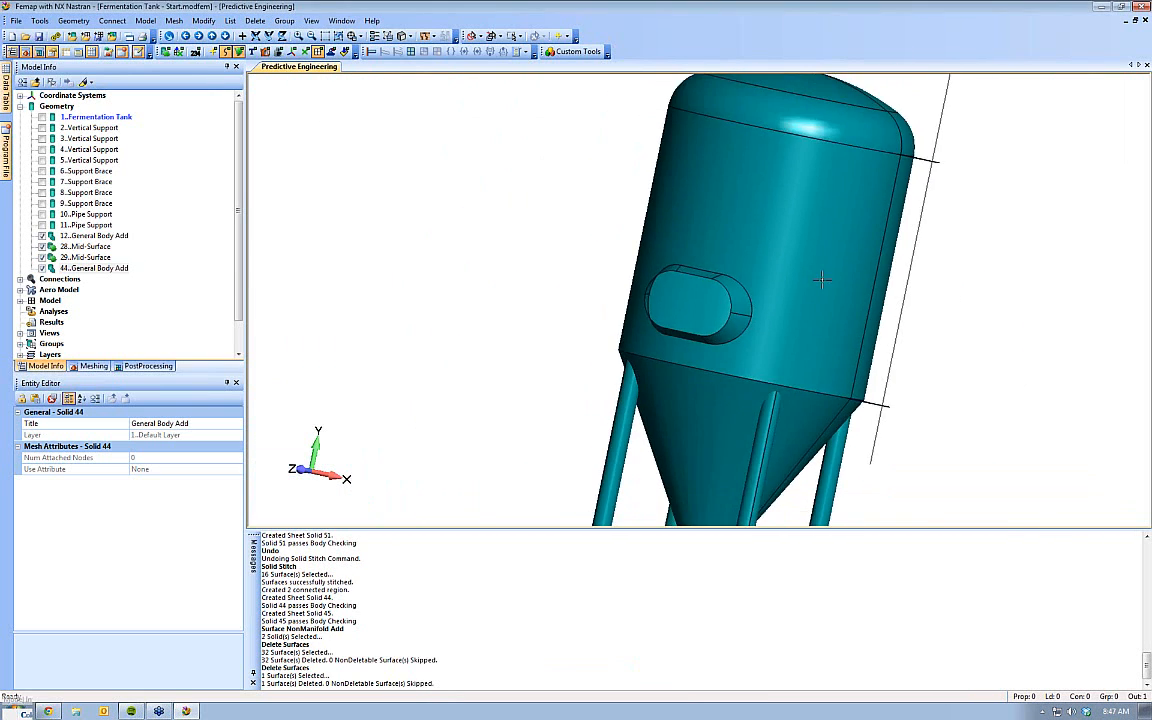
{"action": "middle_click_drag", "start_coordinate": [820, 280], "coordinate": [634, 322]}
{"action": "scroll", "coordinate": [689, 267], "scroll_direction": "up", "scroll_amount": 5}
{"action": "scroll", "coordinate": [634, 322], "scroll_direction": "up", "scroll_amount": 8}
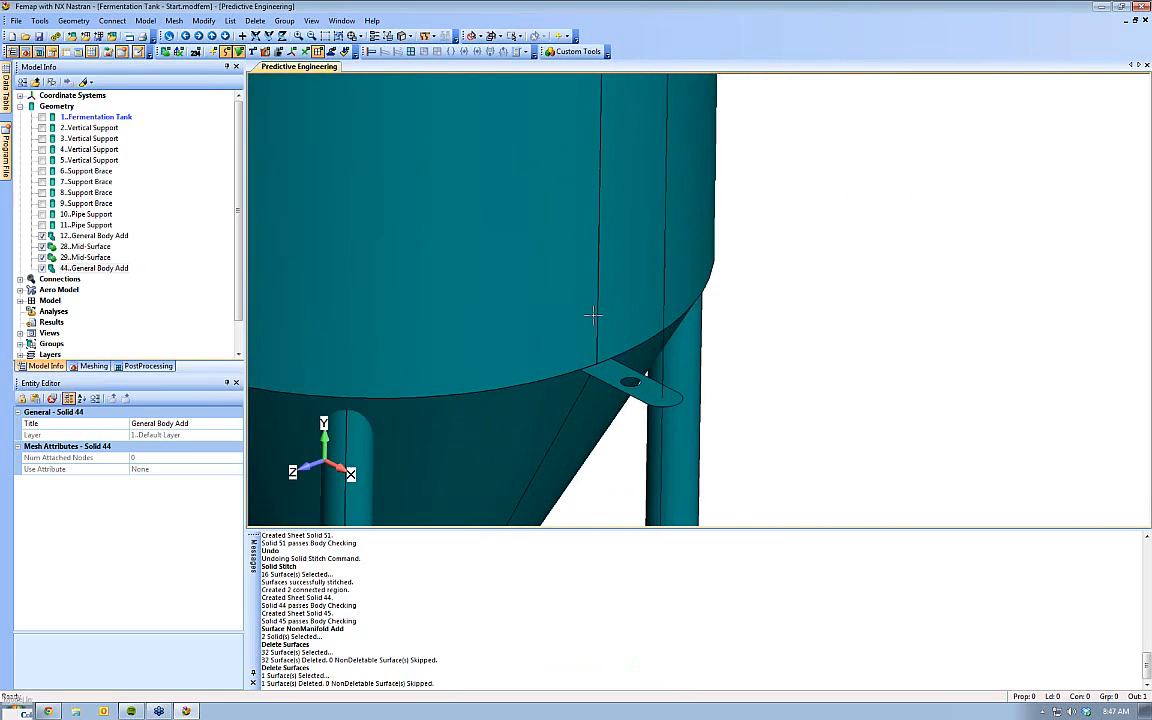
{"action": "scroll", "coordinate": [629, 327], "scroll_direction": "up", "scroll_amount": 4}
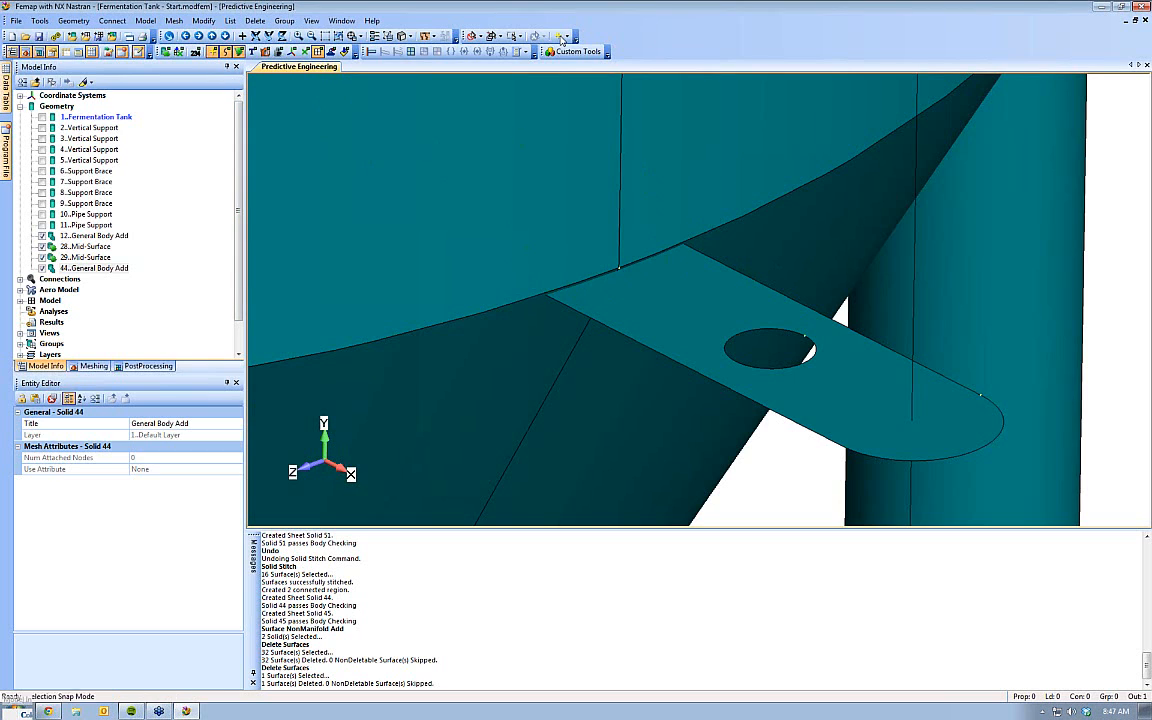
{"action": "left_click", "coordinate": [204, 21]}
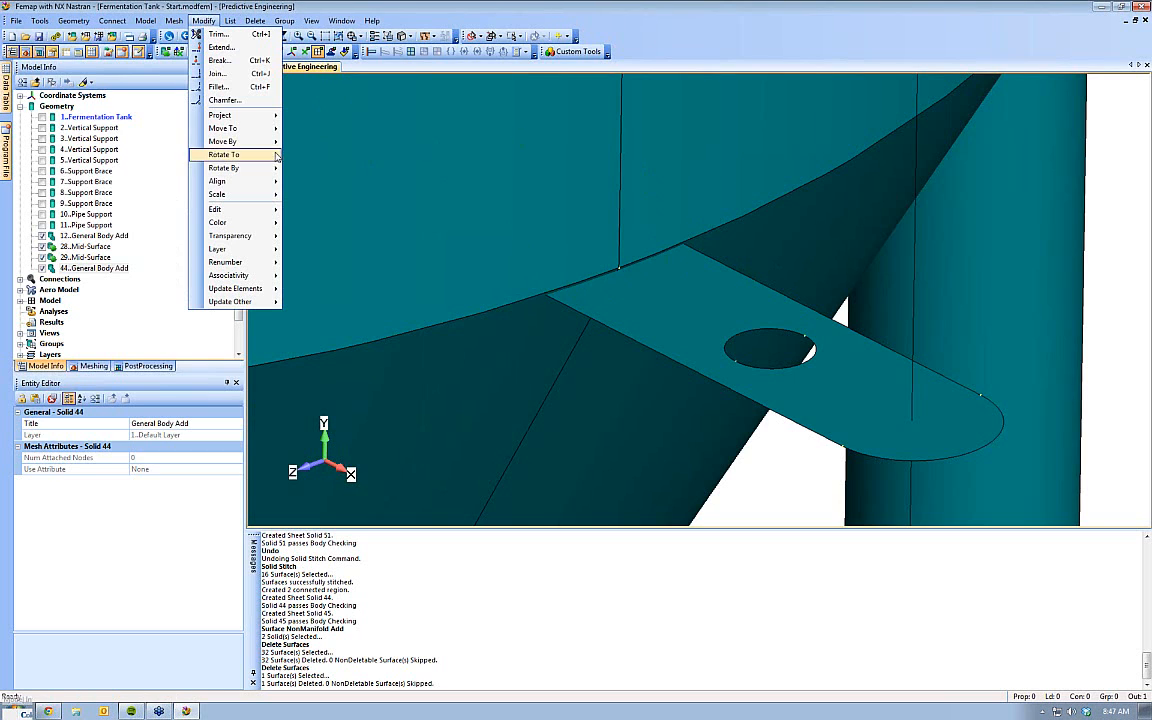
{"action": "mouse_move", "coordinate": [271, 148]}
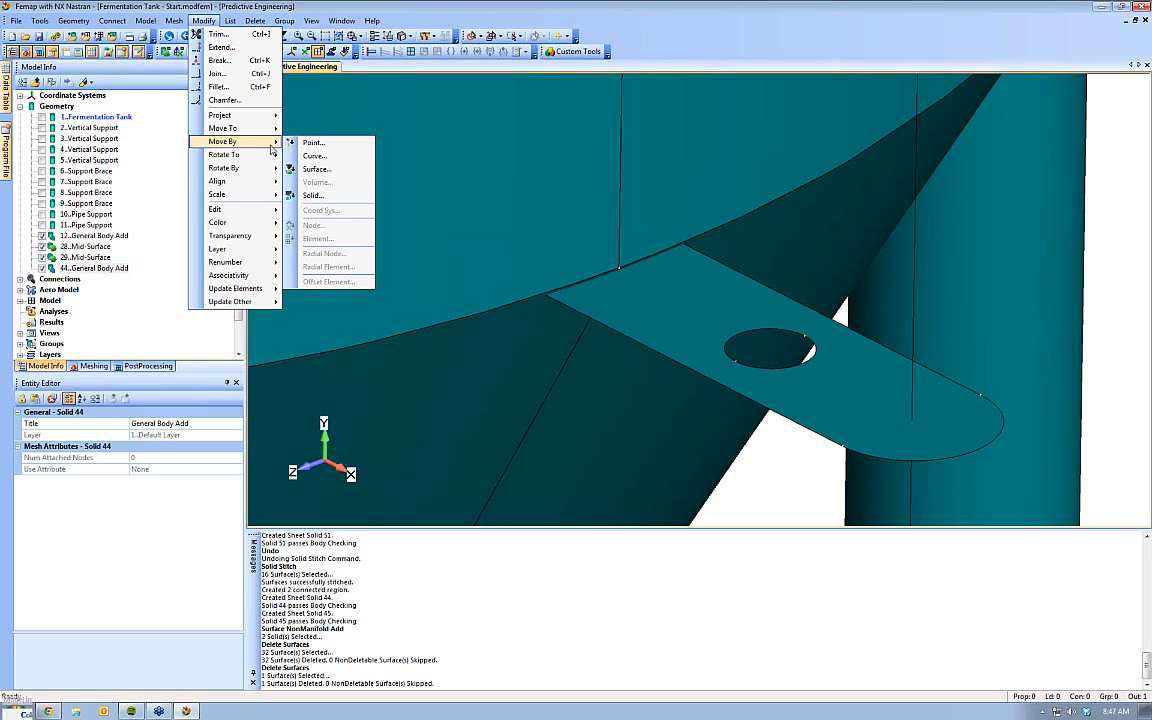
{"action": "left_click", "coordinate": [317, 170]}
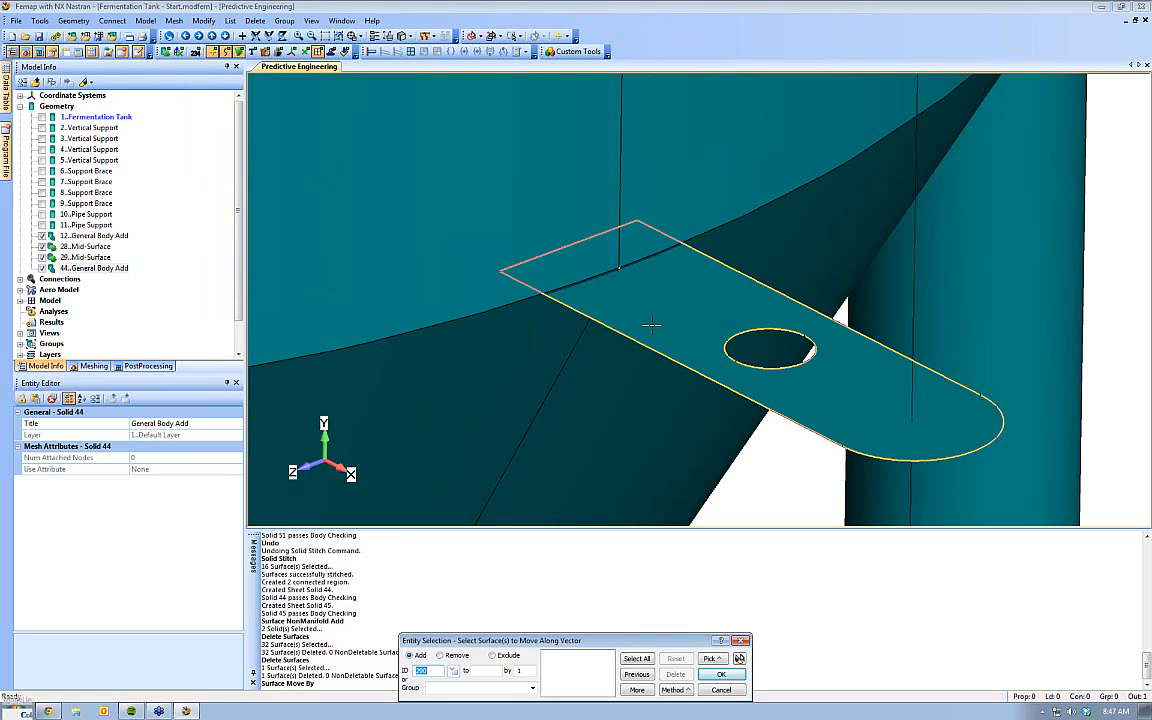
{"action": "left_click", "coordinate": [652, 325]}
{"action": "left_click", "coordinate": [729, 675]}
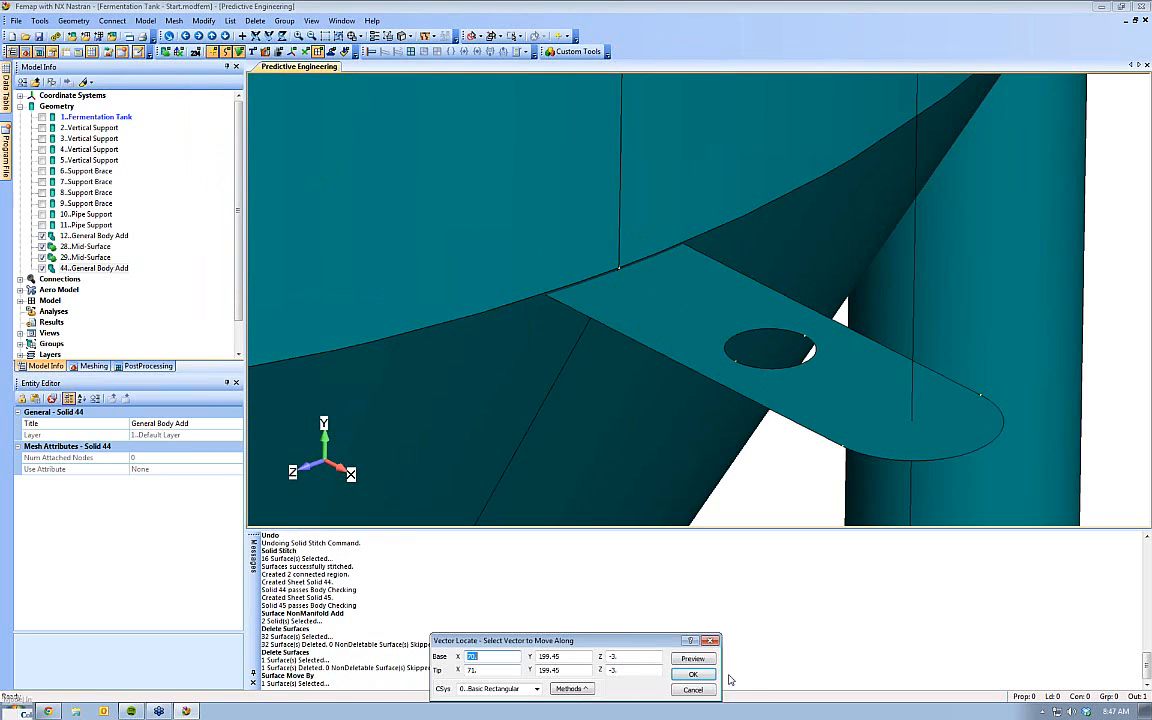
{"action": "left_click", "coordinate": [805, 336]}
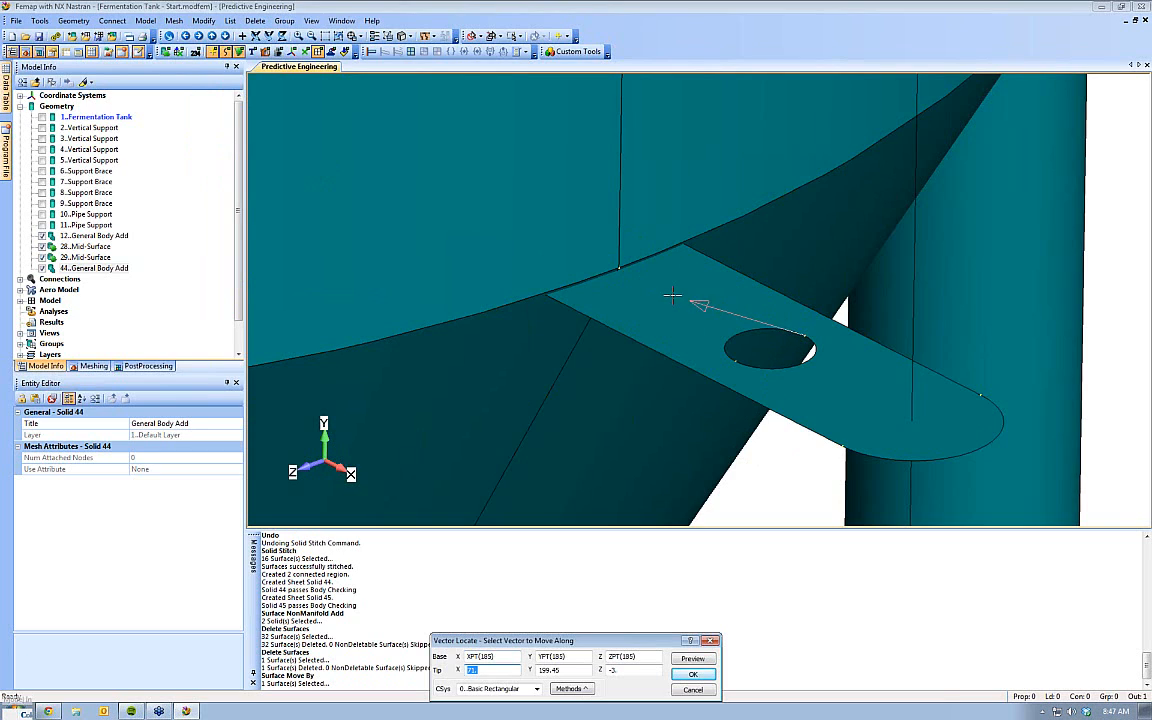
{"action": "left_click", "coordinate": [621, 268]}
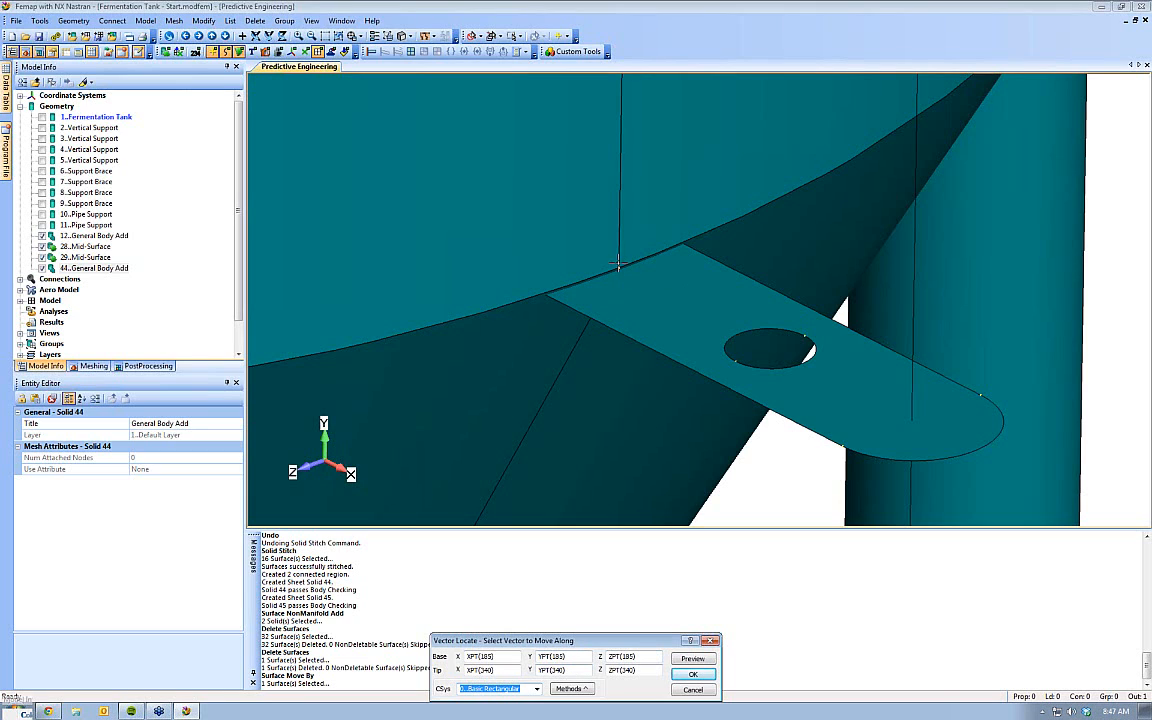
Clear the X and Z coordinates of the lower lug's move vector base and tip, and apply the Y-only move
{"action": "left_click_drag", "start_coordinate": [514, 657], "coordinate": [422, 668]}
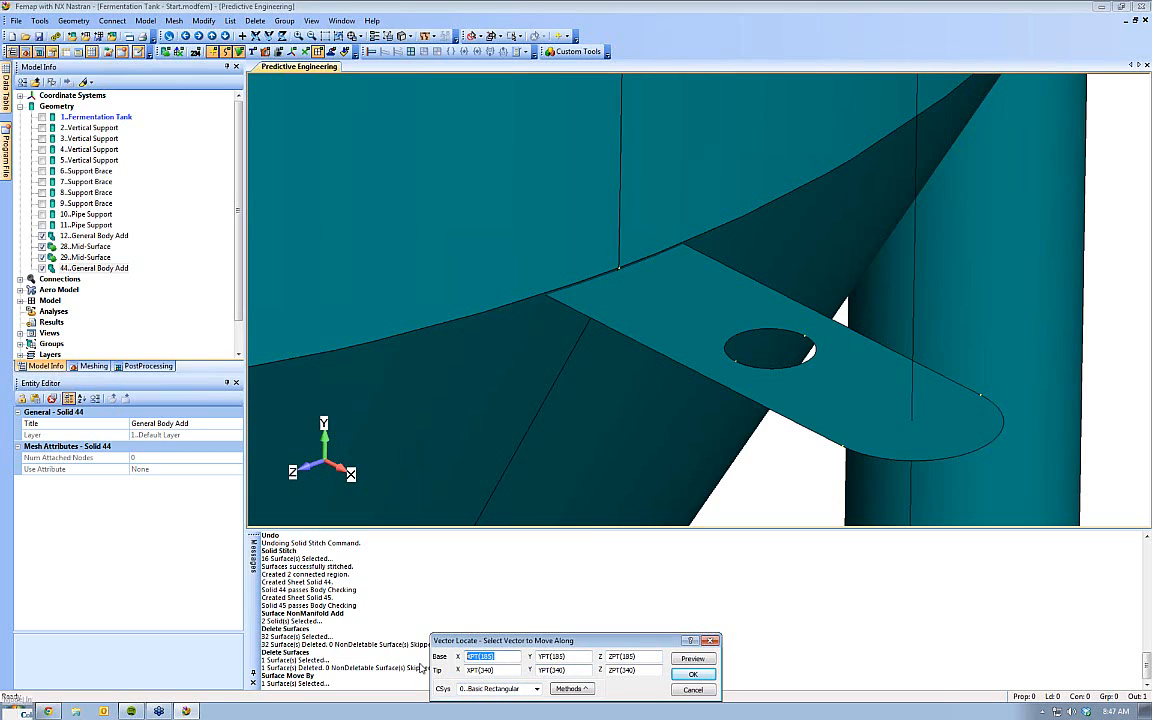
{"action": "key", "text": "Delete"}
{"action": "key", "text": "Tab"}
{"action": "key", "text": "Tab"}
{"action": "key", "text": "Delete"}
{"action": "key", "text": "Tab"}
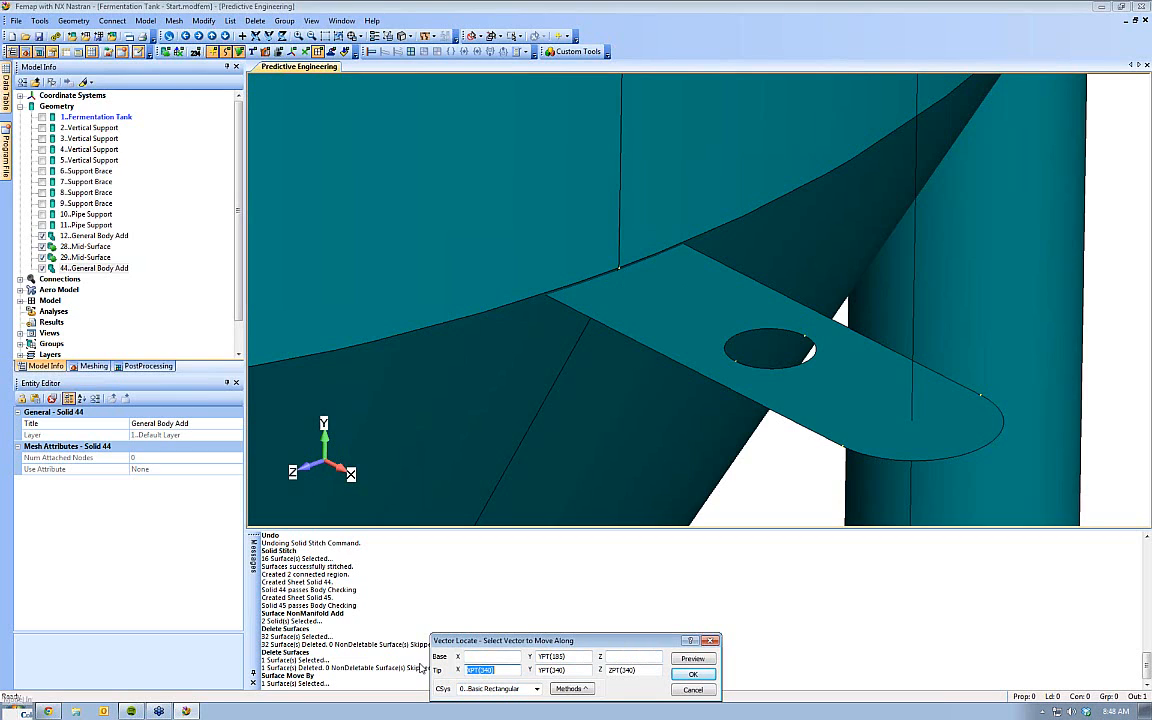
{"action": "key", "text": "Delete"}
{"action": "key", "text": "Tab"}
{"action": "key", "text": "Tab"}
{"action": "key", "text": "Delete"}
{"action": "key", "text": "Return"}
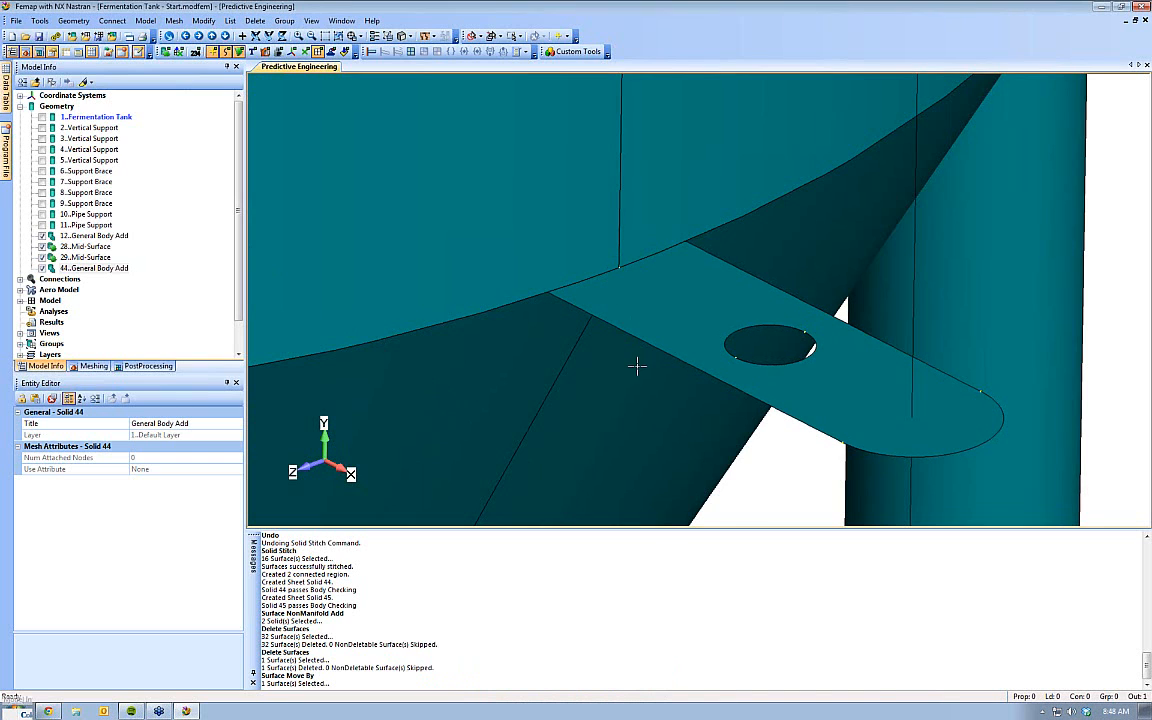
Begin moving the upper lug surface by a vector from the hole-edge point 176 to the tank seam point 344
{"action": "scroll", "coordinate": [637, 368], "scroll_direction": "down", "scroll_amount": 10}
{"action": "middle_click_drag", "start_coordinate": [668, 404], "coordinate": [655, 675], "text": "ctrl"}
{"action": "scroll", "coordinate": [597, 402], "scroll_direction": "up", "scroll_amount": 5}
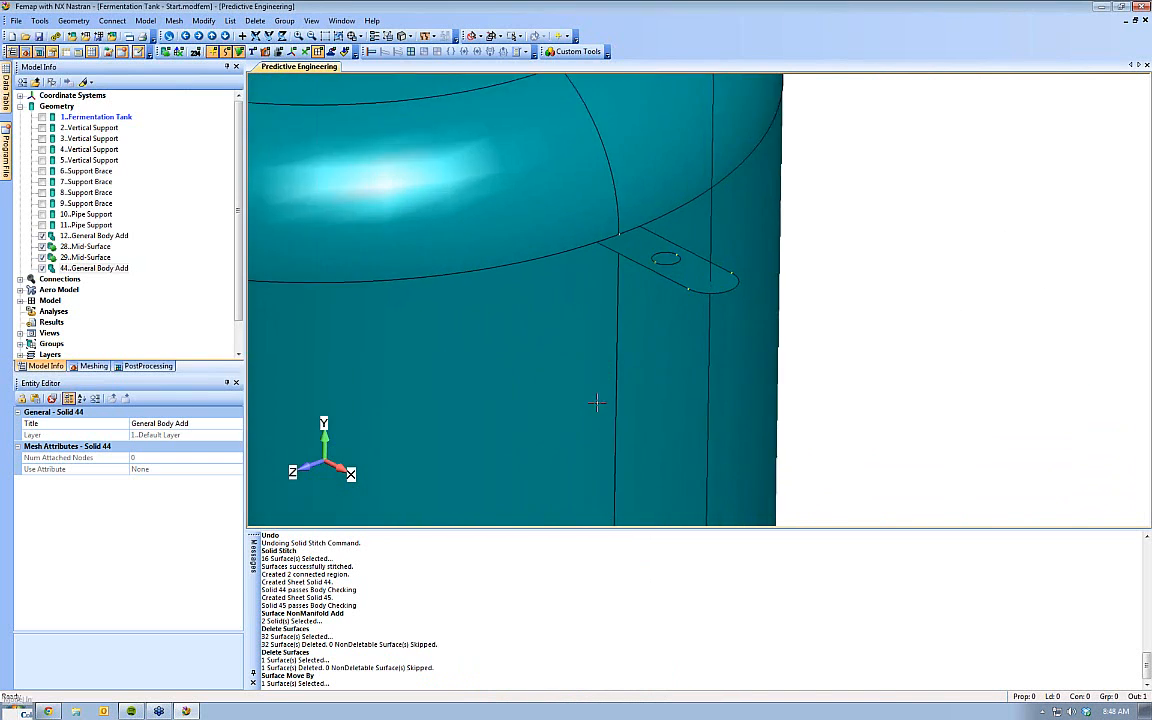
{"action": "scroll", "coordinate": [641, 301], "scroll_direction": "up", "scroll_amount": 5}
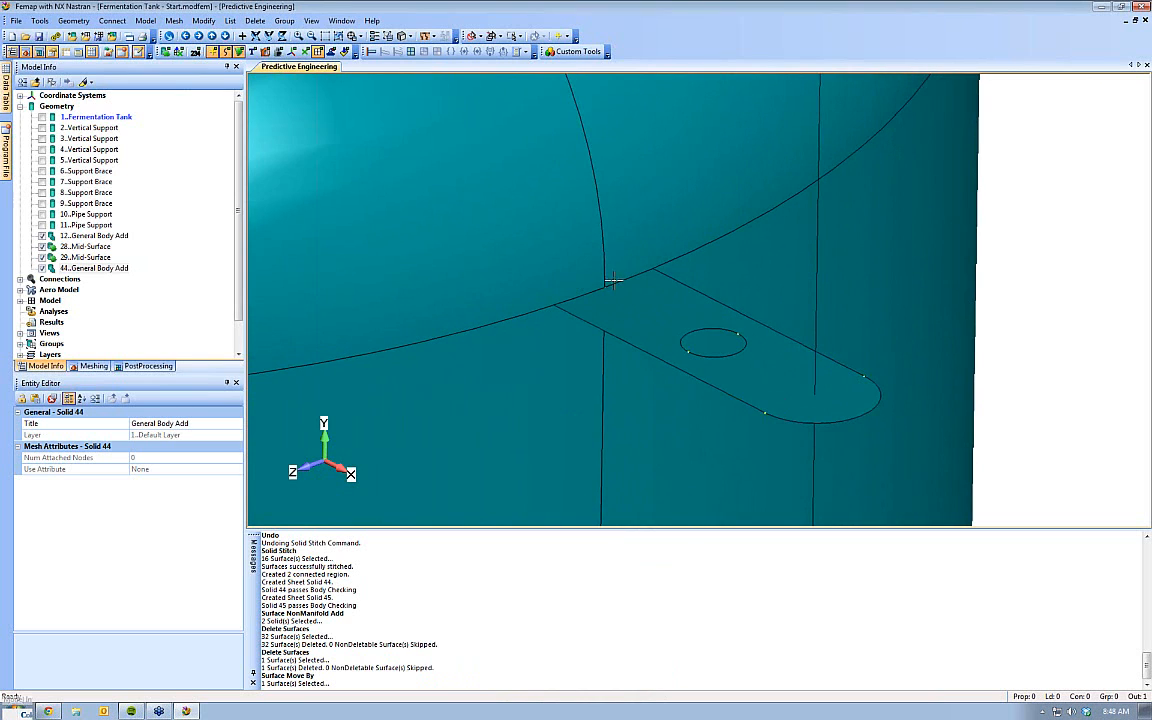
{"action": "scroll", "coordinate": [613, 281], "scroll_direction": "up", "scroll_amount": 3}
{"action": "right_click", "coordinate": [639, 301]}
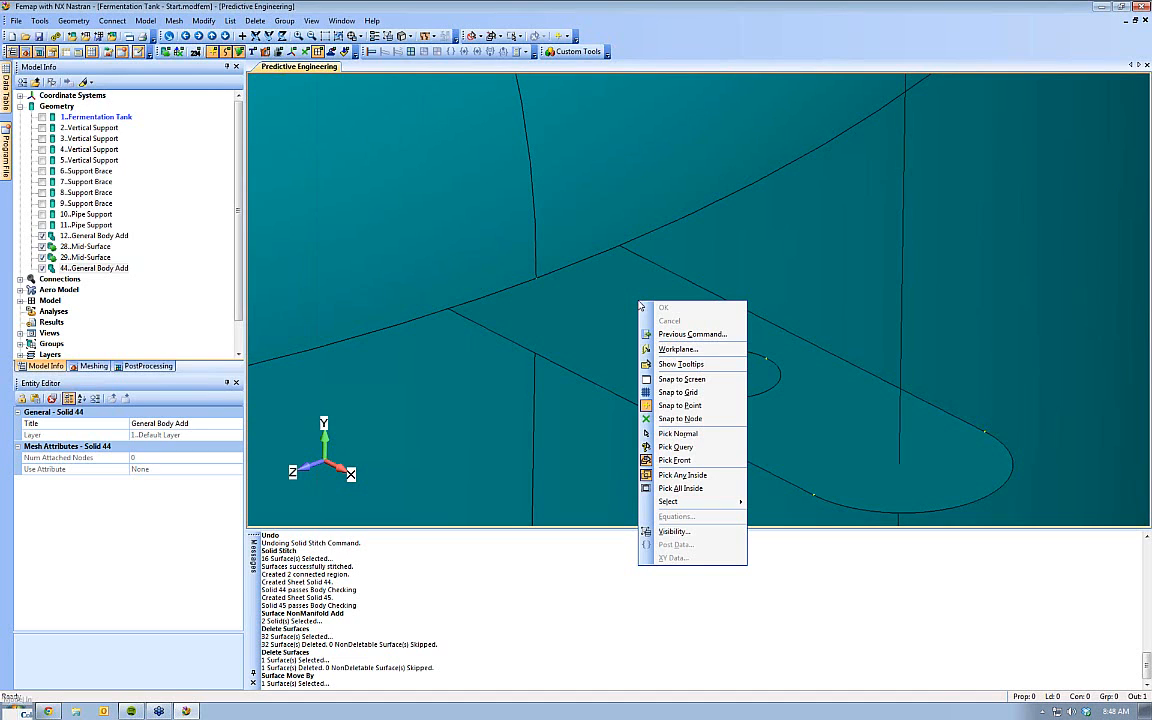
{"action": "left_click", "coordinate": [682, 334]}
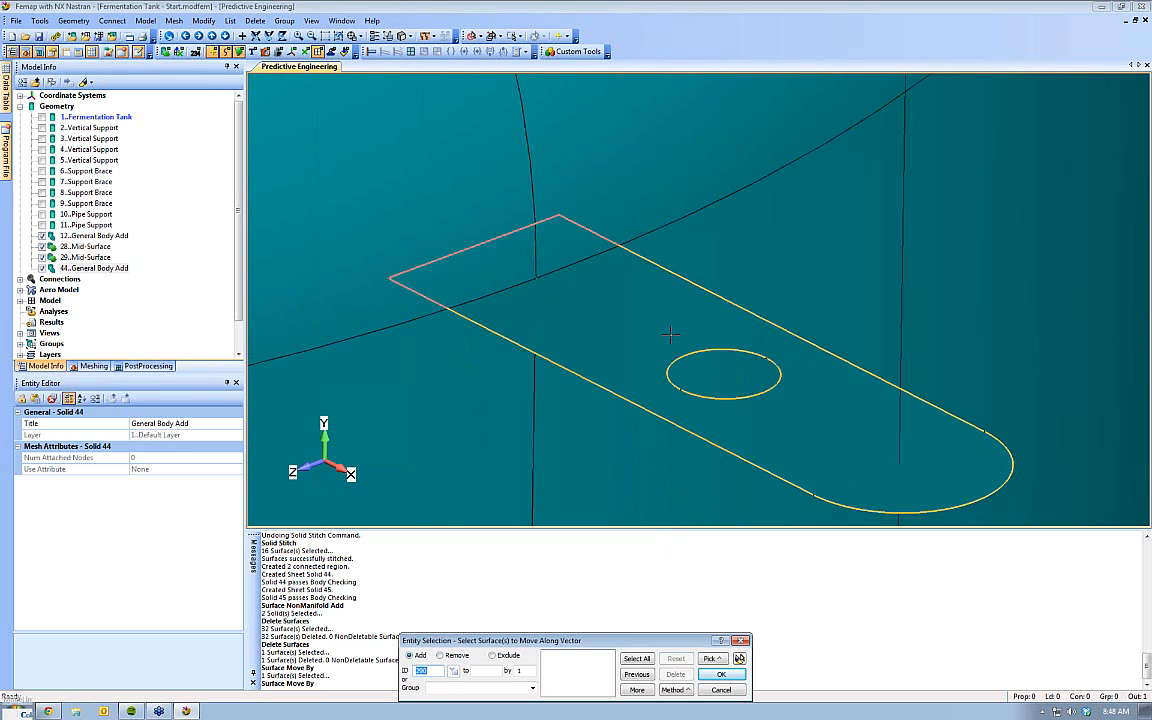
{"action": "left_click", "coordinate": [671, 334]}
{"action": "left_click", "coordinate": [724, 674]}
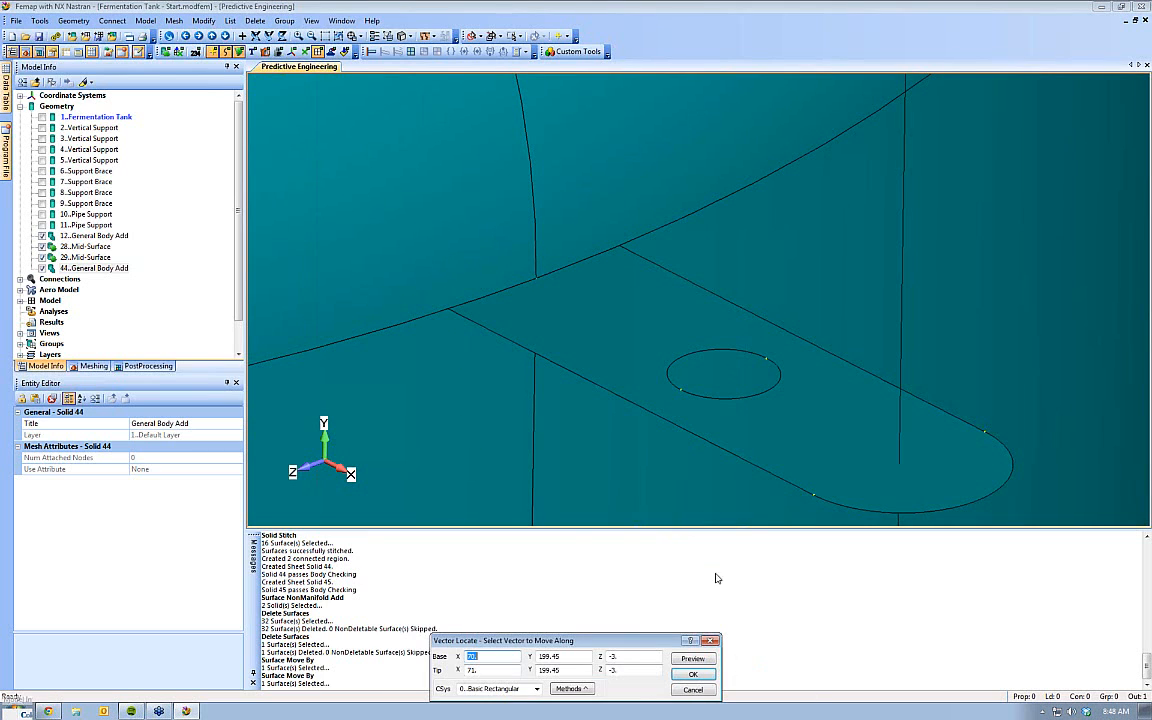
{"action": "left_click", "coordinate": [536, 280]}
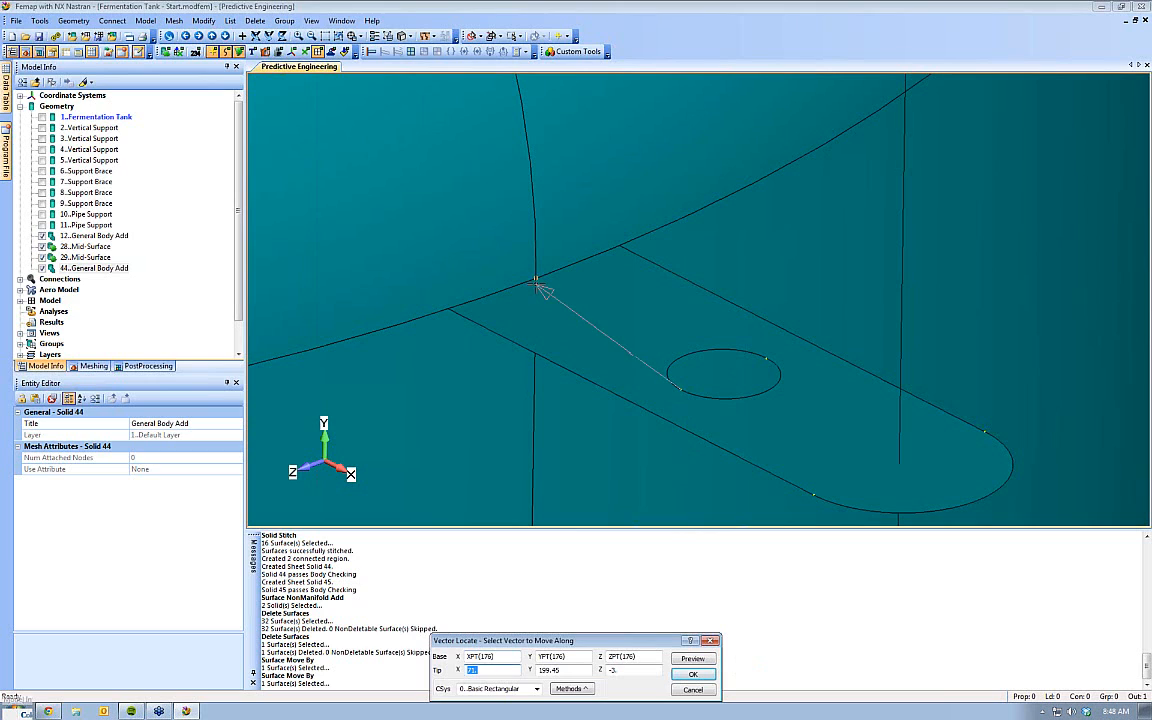
{"action": "left_click", "coordinate": [536, 281]}
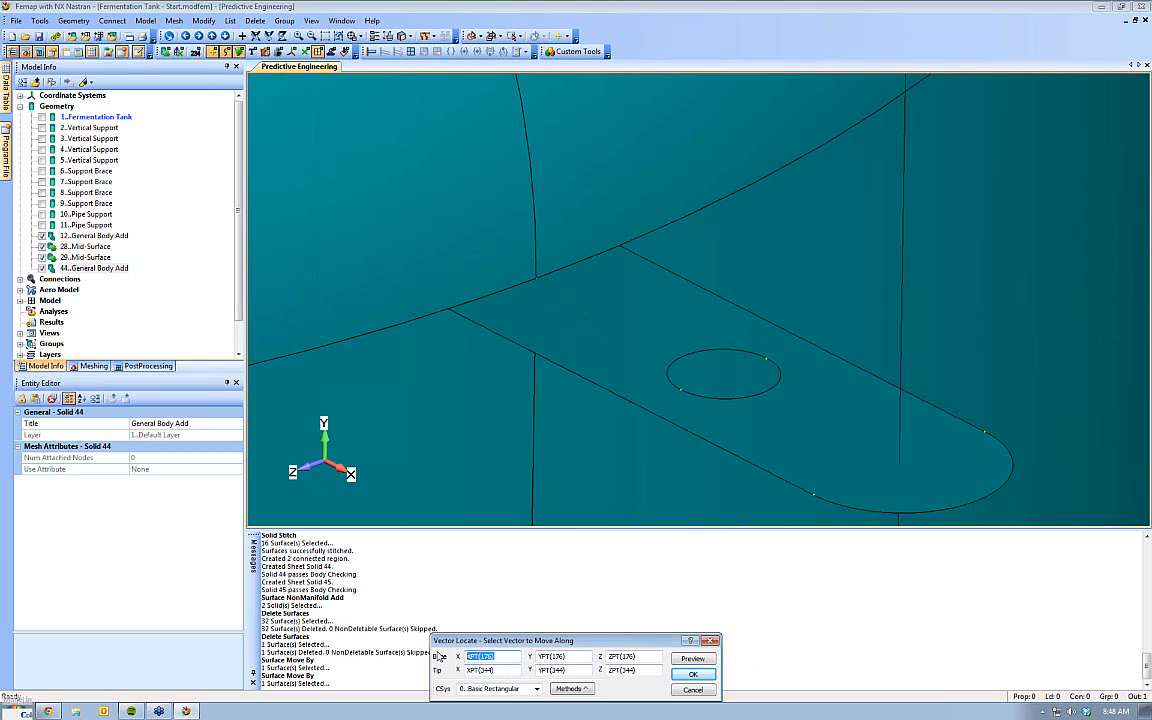
Set X and Z to 0 for the upper lug's move vector base and tip, and apply the Y-only move
{"action": "type", "text": "0"}
{"action": "key", "text": "Tab"}
{"action": "key", "text": "Tab"}
{"action": "type", "text": "0"}
{"action": "key", "text": "Tab"}
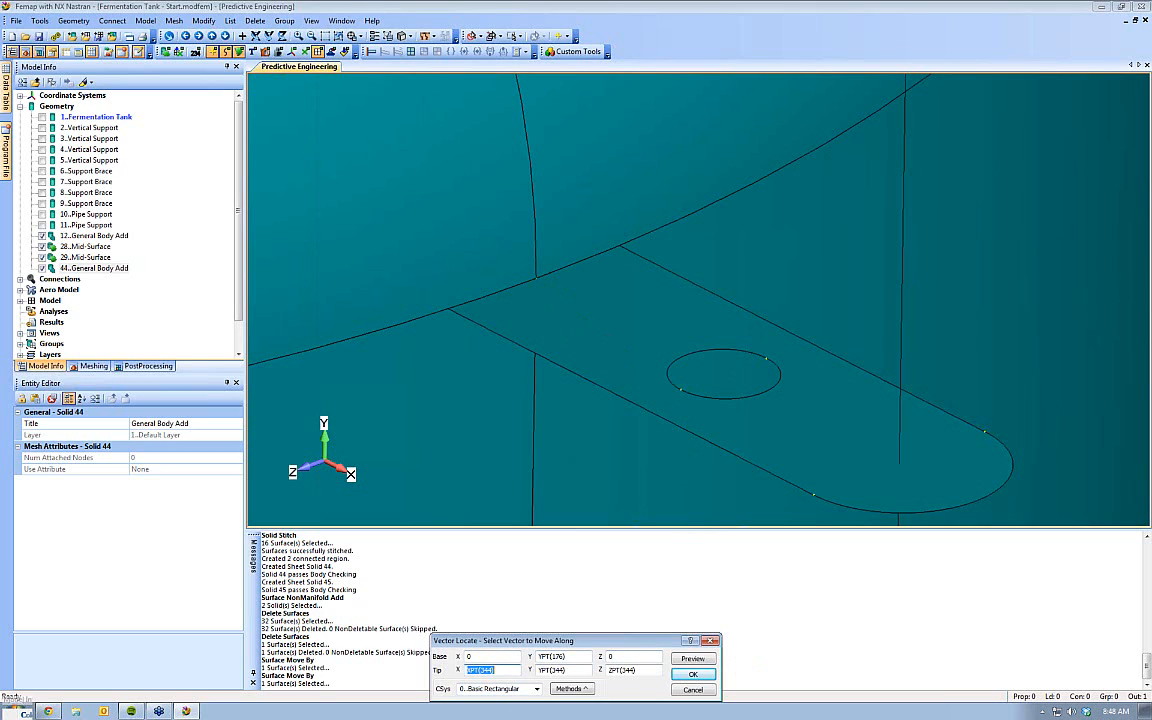
{"action": "type", "text": "0"}
{"action": "key", "text": "Tab"}
{"action": "key", "text": "Tab"}
{"action": "type", "text": "0"}
{"action": "left_click", "coordinate": [690, 674]}
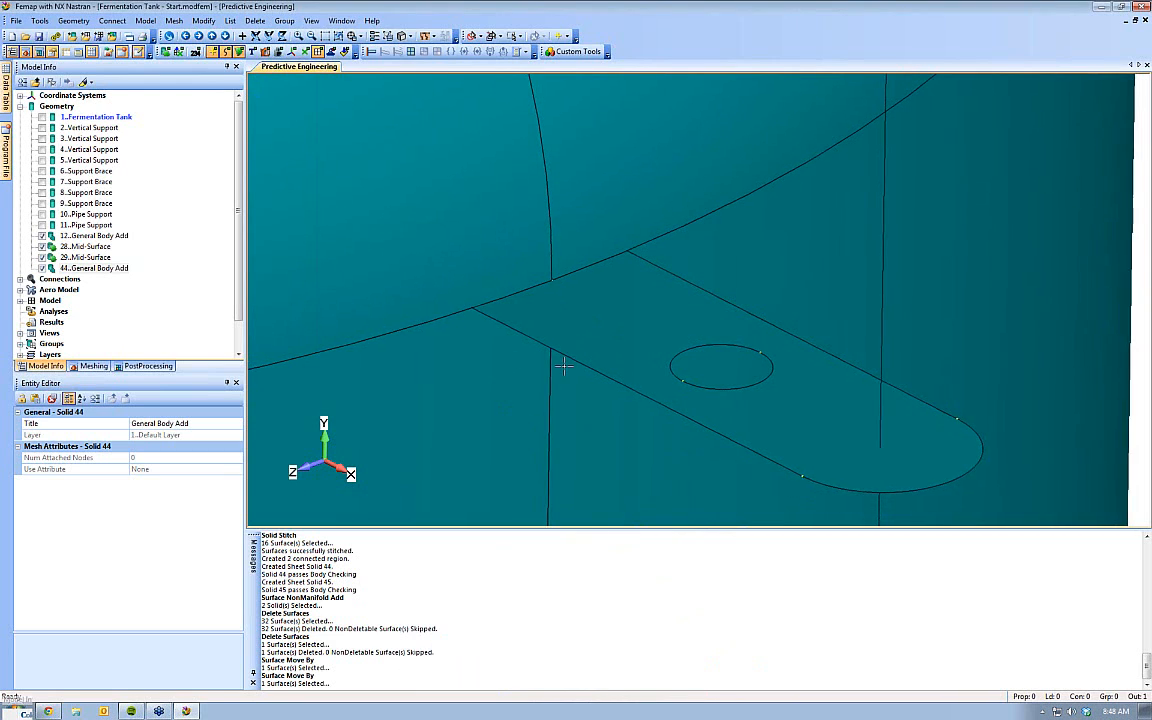
Join solids 44, 12, 29 and 28 into one body with a surface NonManifold Add
{"action": "key", "text": "ctrl+a"}
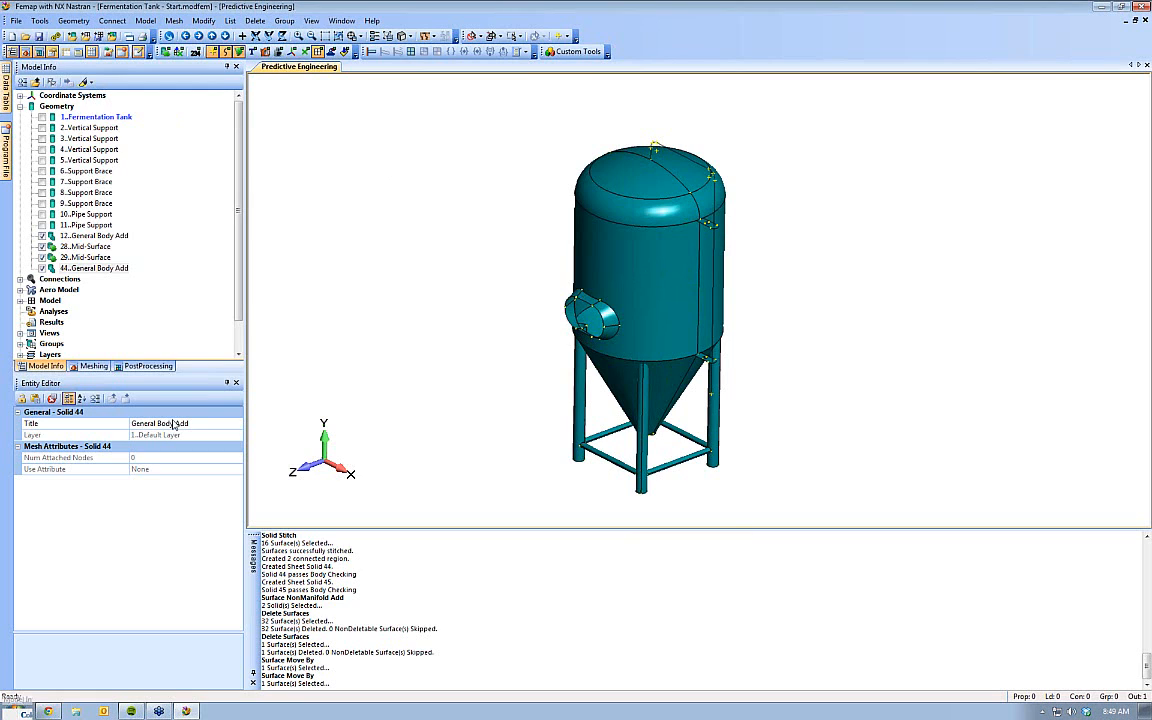
{"action": "left_click", "coordinate": [72, 21]}
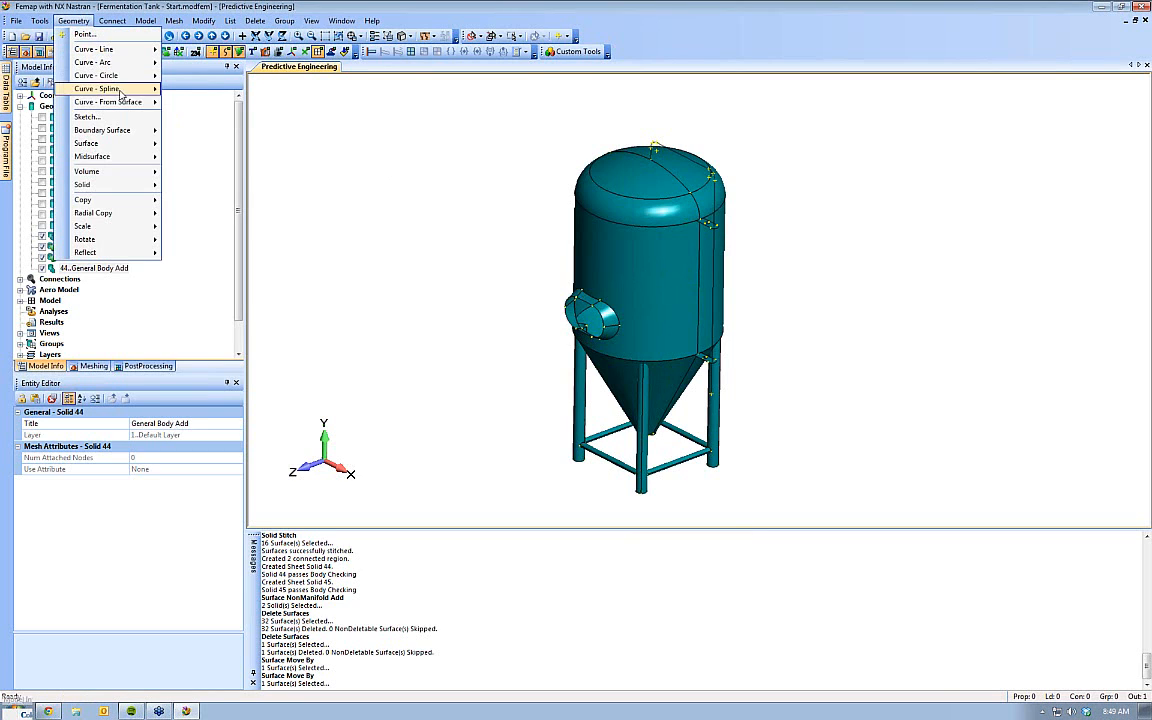
{"action": "mouse_move", "coordinate": [110, 143]}
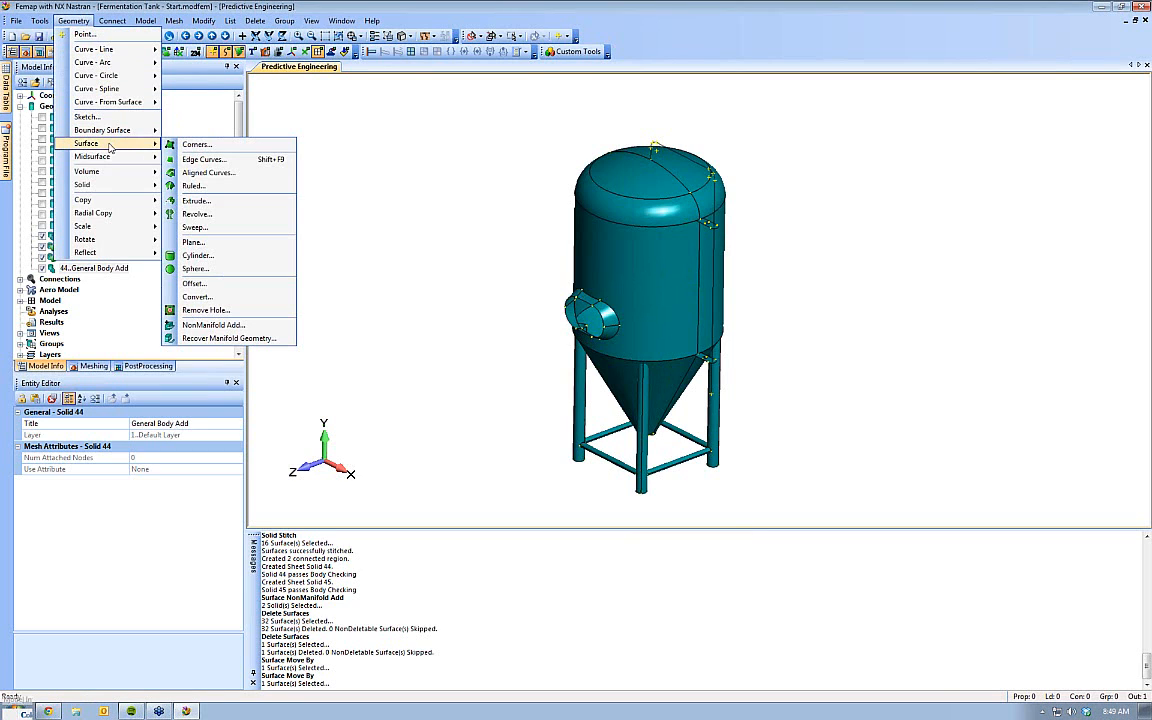
{"action": "left_click", "coordinate": [213, 325]}
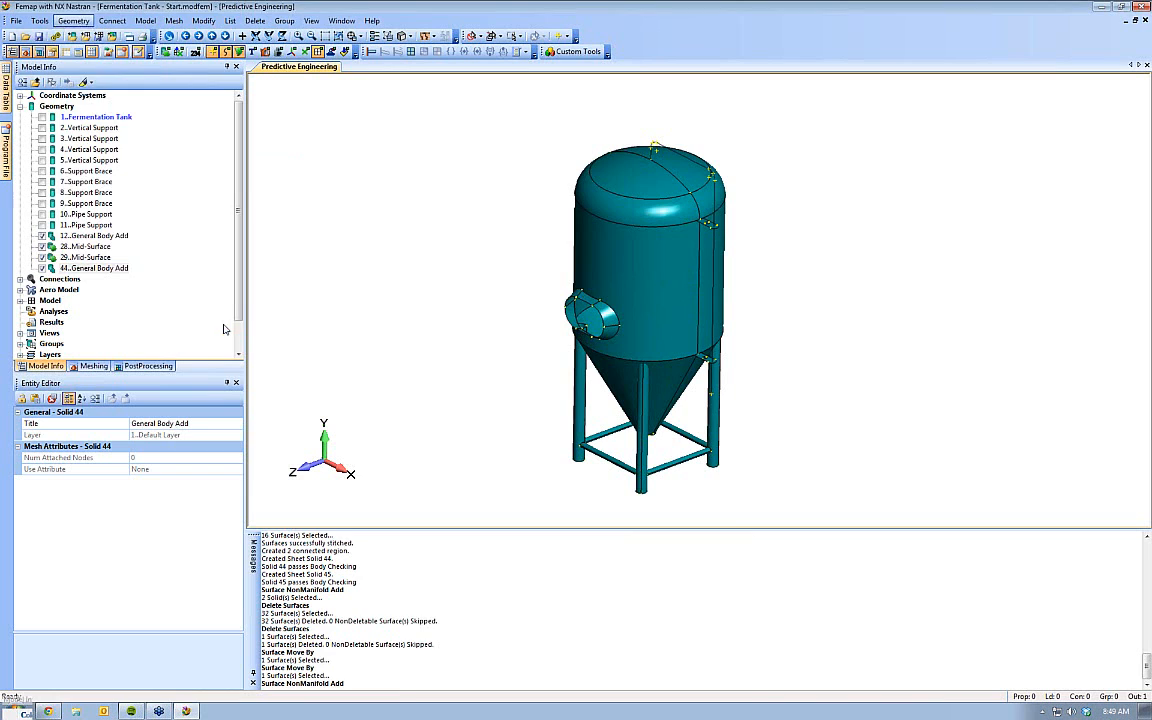
{"action": "left_click", "coordinate": [633, 269]}
{"action": "left_click", "coordinate": [641, 440]}
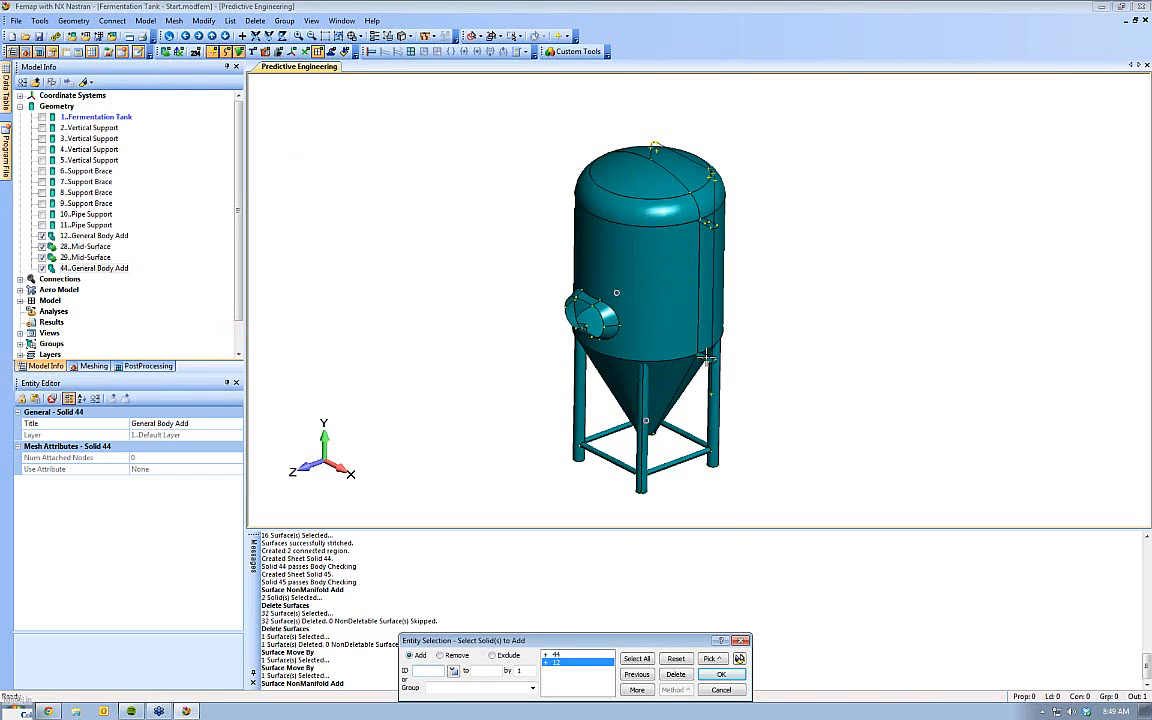
{"action": "left_click", "coordinate": [703, 358]}
{"action": "left_click", "coordinate": [705, 223]}
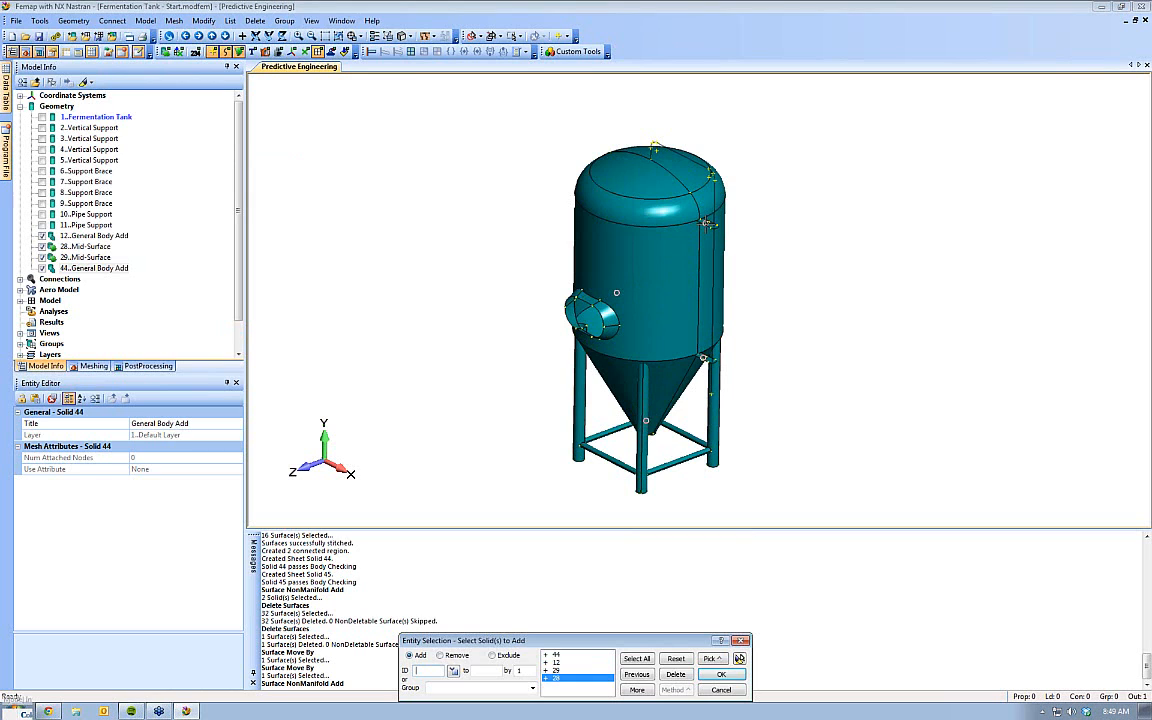
{"action": "left_click", "coordinate": [719, 675]}
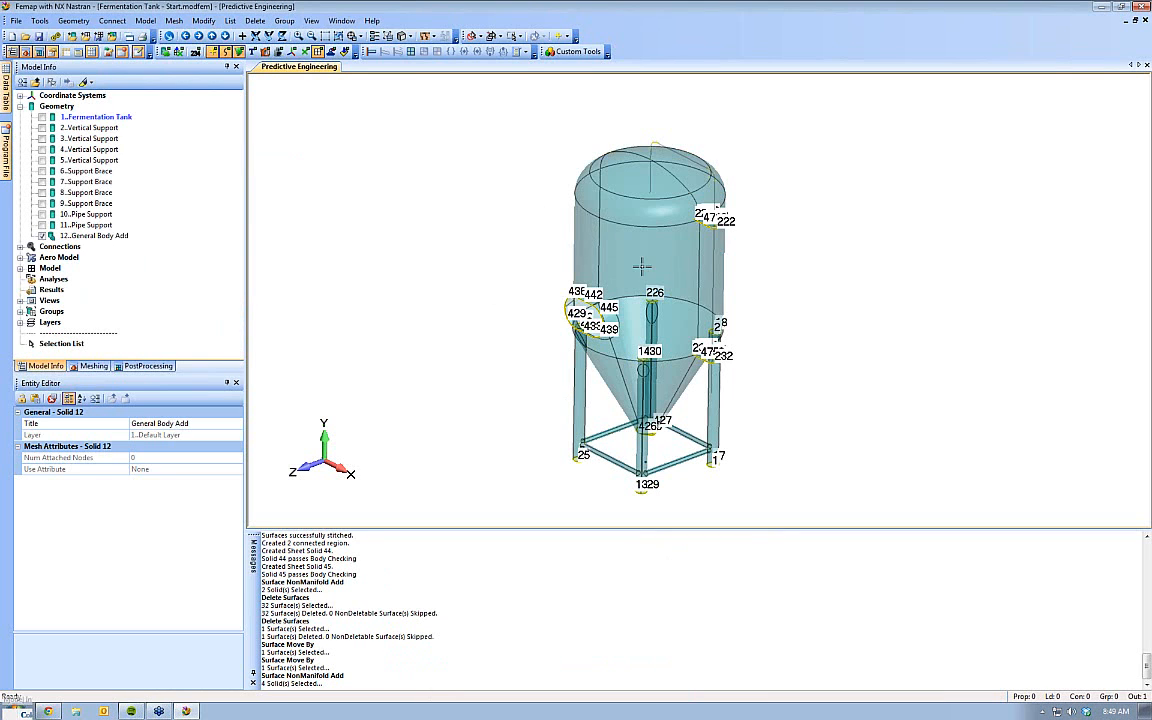
Examine the joined body through the tank's side opening, checking where the support legs meet the tank interior
{"action": "middle_click_drag", "start_coordinate": [632, 265], "coordinate": [662, 258]}
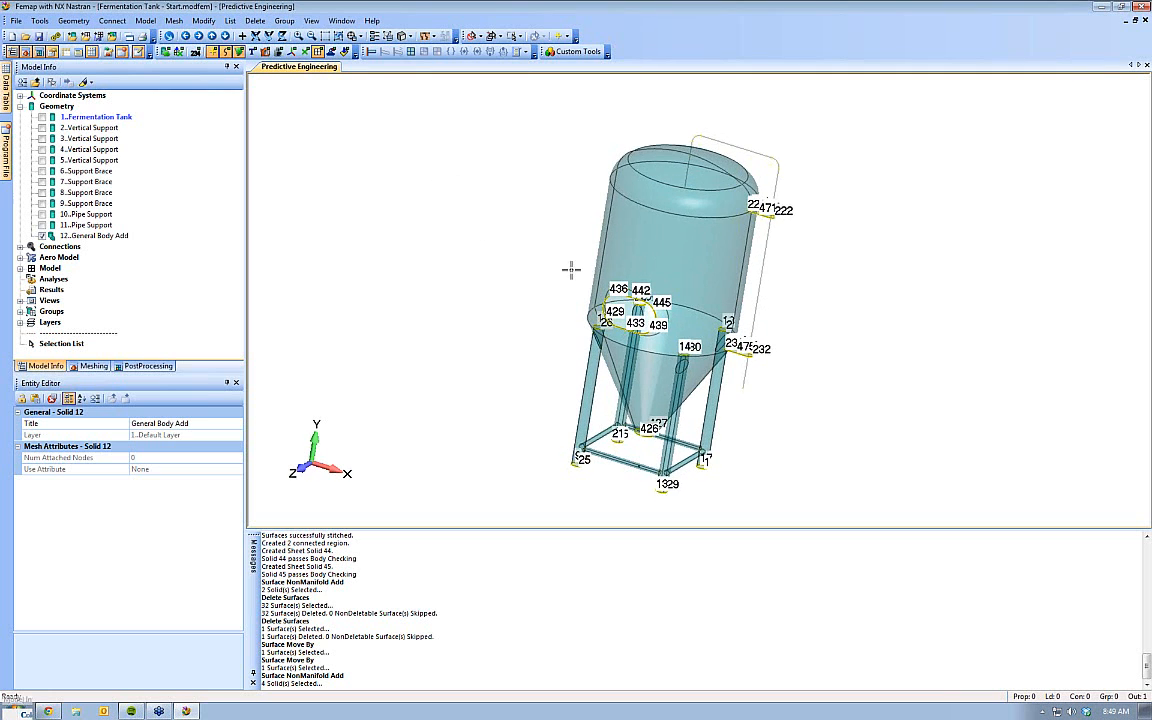
{"action": "mouse_move", "coordinate": [571, 267]}
{"action": "middle_mouse_down"}
{"action": "mouse_move", "coordinate": [580, 292]}
{"action": "mouse_move", "coordinate": [575, 270]}
{"action": "middle_mouse_up"}
{"action": "scroll", "coordinate": [597, 239], "scroll_direction": "up", "scroll_amount": 10}
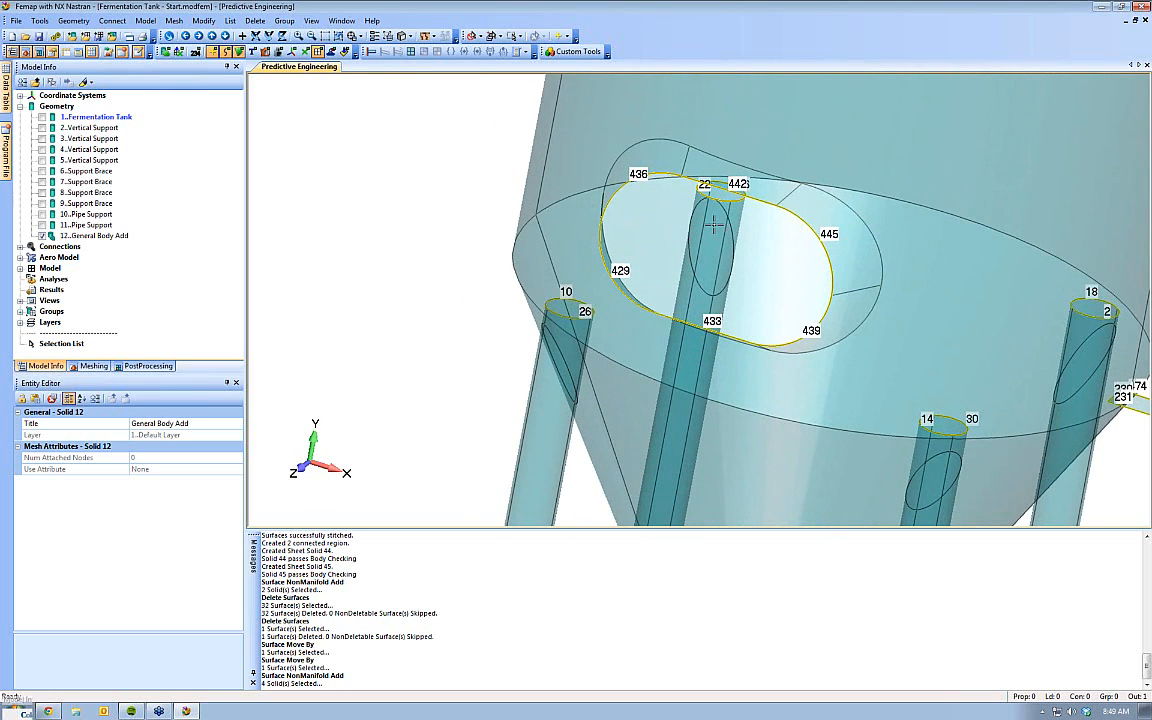
{"action": "key", "text": "ctrl+g"}
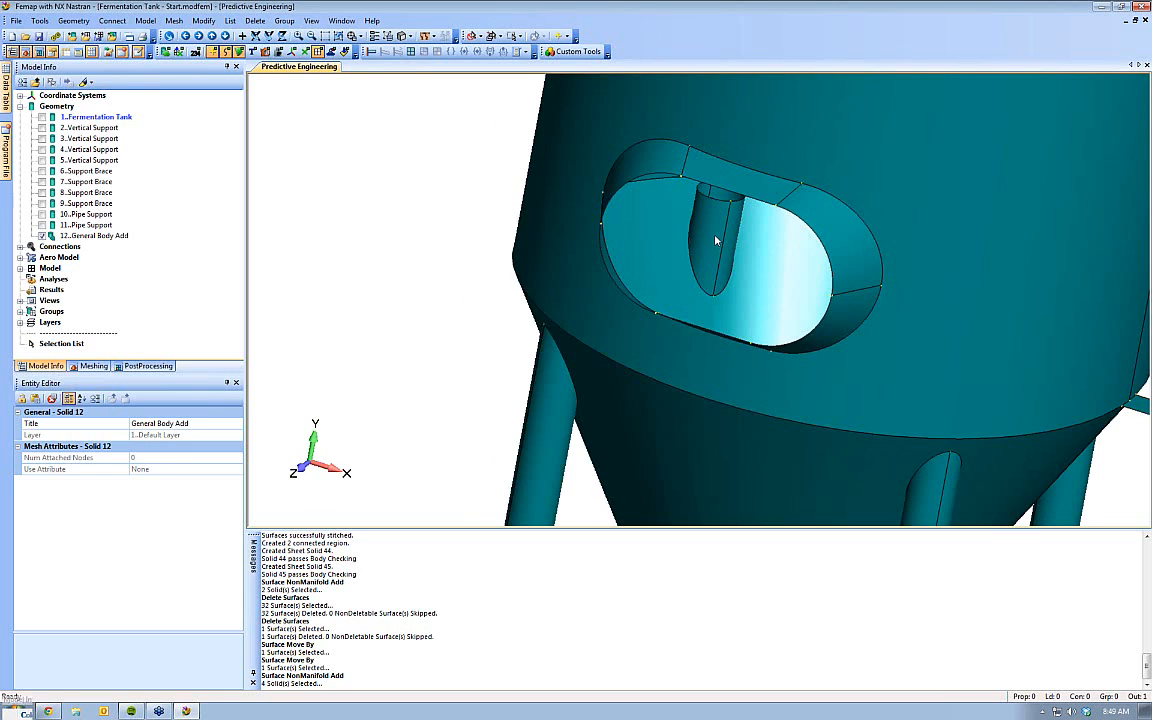
{"action": "middle_click_drag", "start_coordinate": [714, 248], "coordinate": [718, 240]}
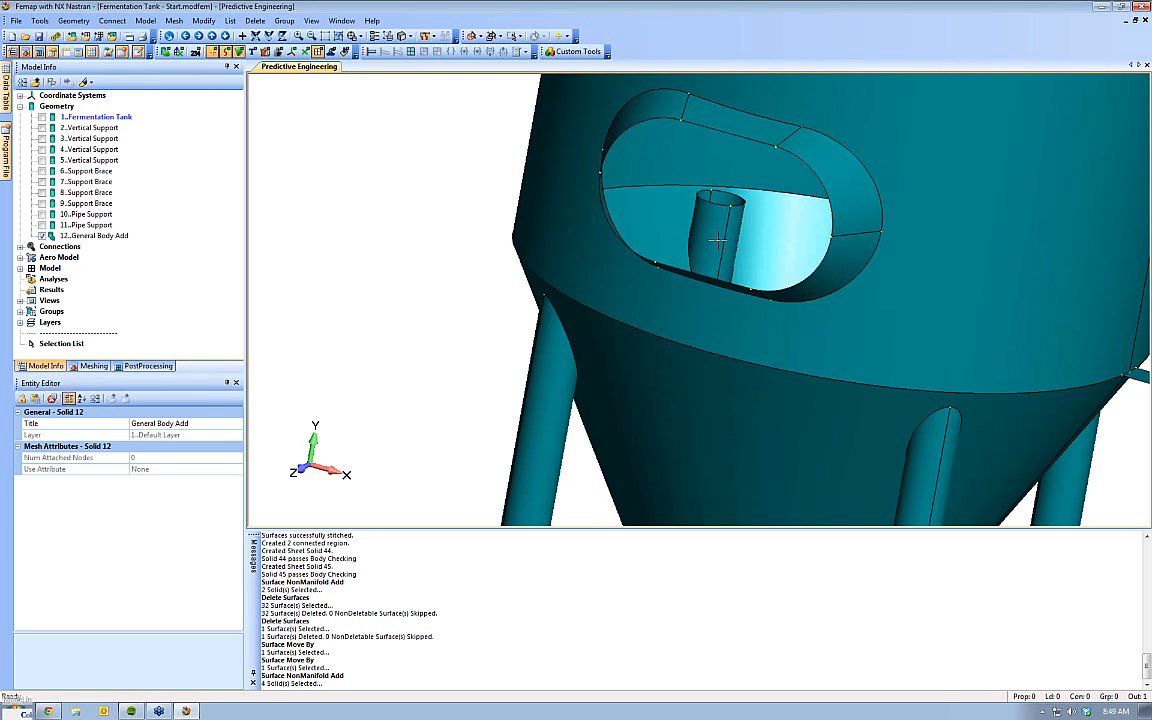
{"action": "middle_click_drag", "start_coordinate": [771, 239], "coordinate": [724, 252]}
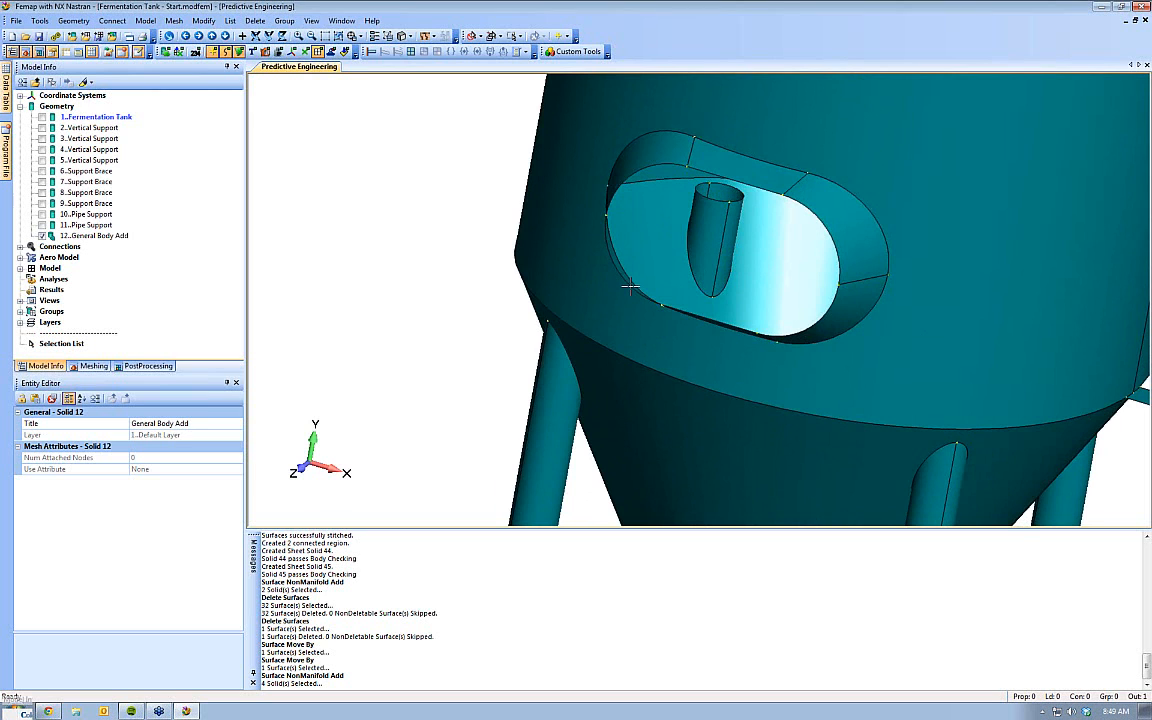
{"action": "scroll", "coordinate": [630, 287], "scroll_direction": "down", "scroll_amount": 5}
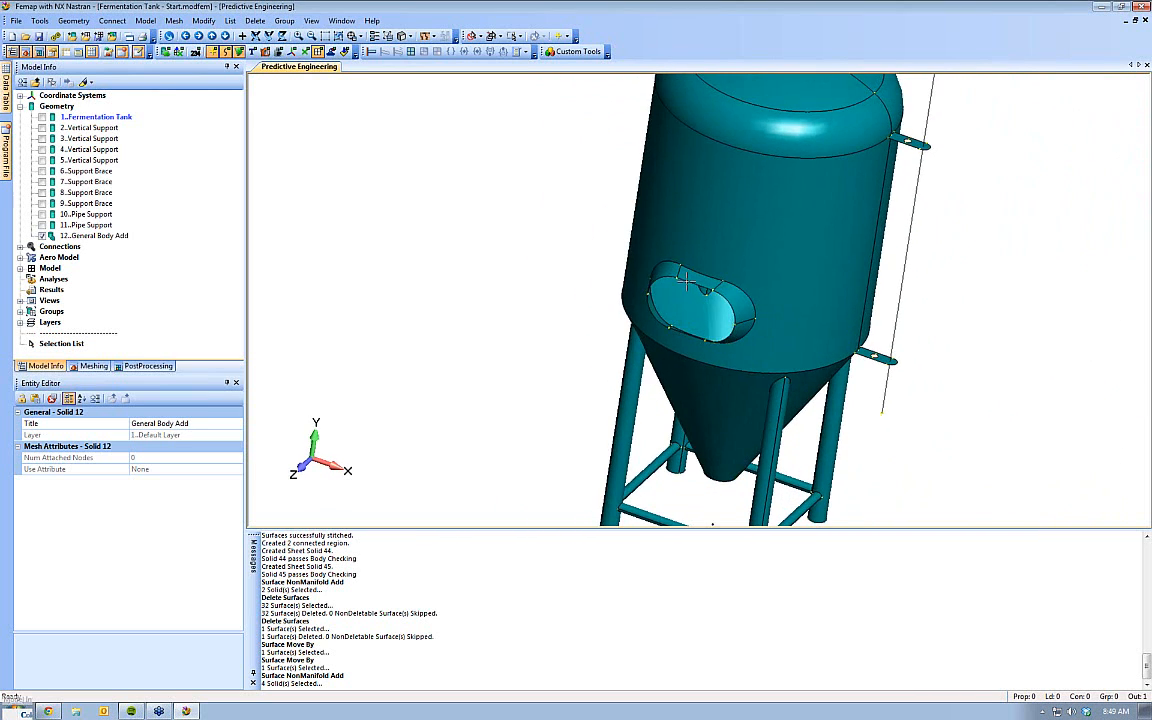
{"action": "middle_click_drag", "start_coordinate": [685, 283], "coordinate": [524, 235]}
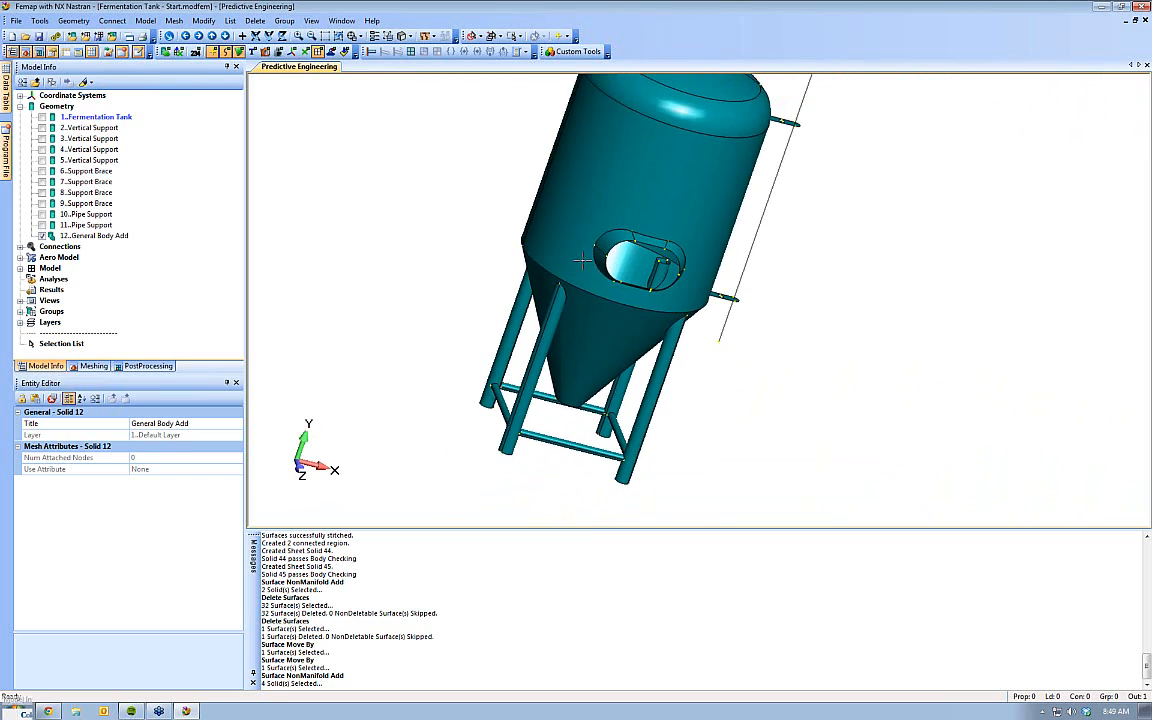
{"action": "left_click", "coordinate": [410, 38]}
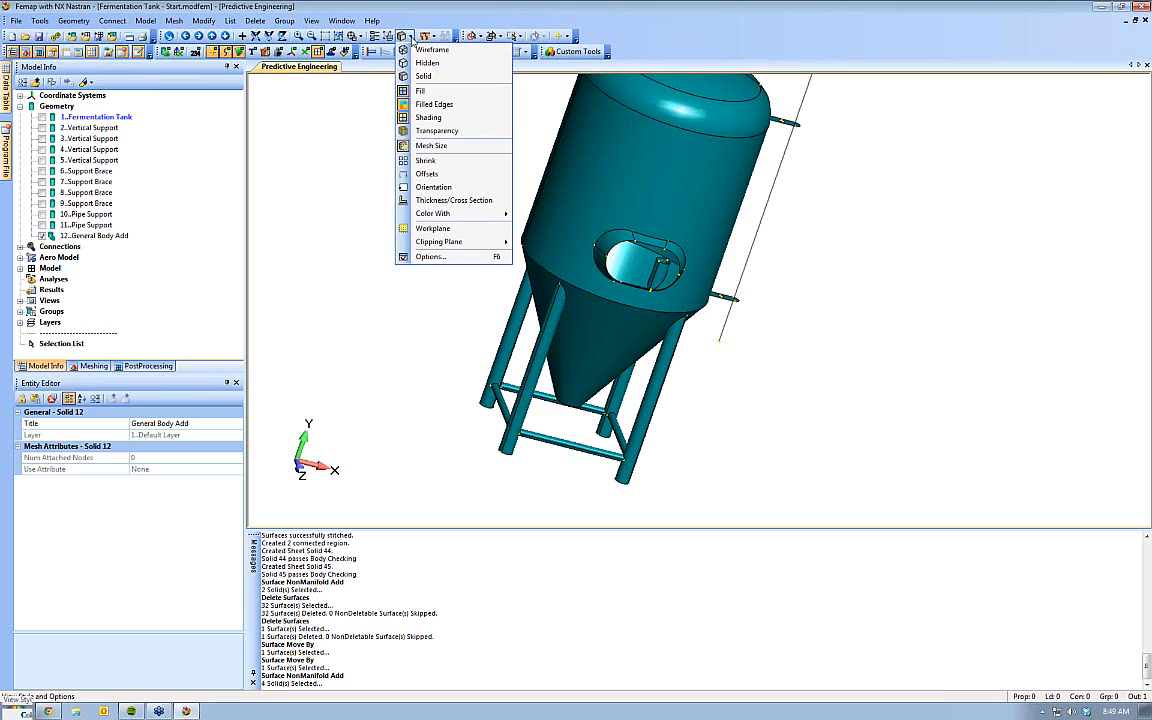
{"action": "mouse_move", "coordinate": [462, 246]}
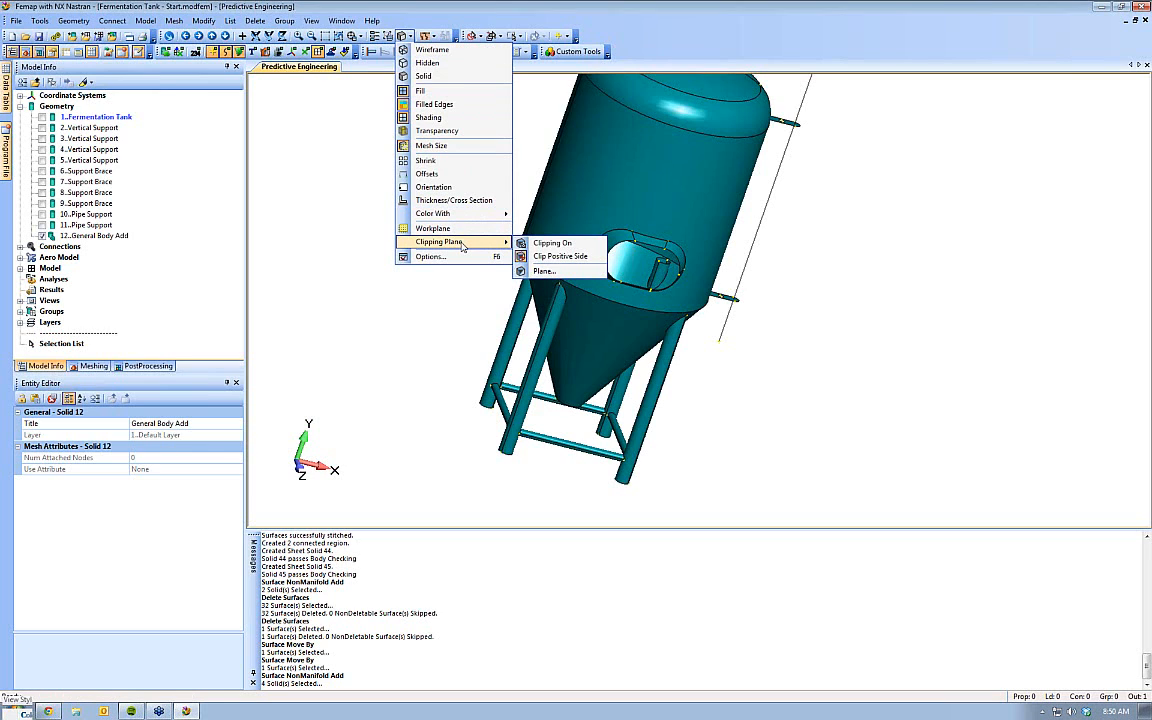
{"action": "left_click", "coordinate": [550, 274]}
{"action": "middle_click_drag", "start_coordinate": [721, 303], "coordinate": [605, 315]}
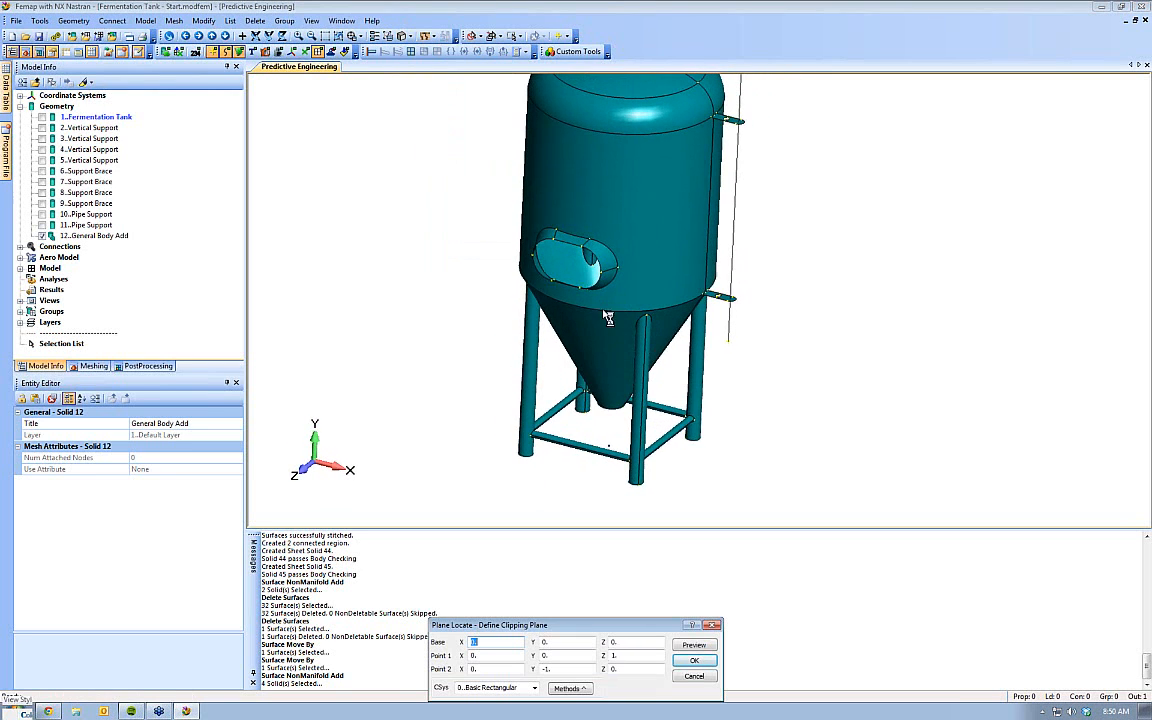
{"action": "left_click", "coordinate": [569, 688]}
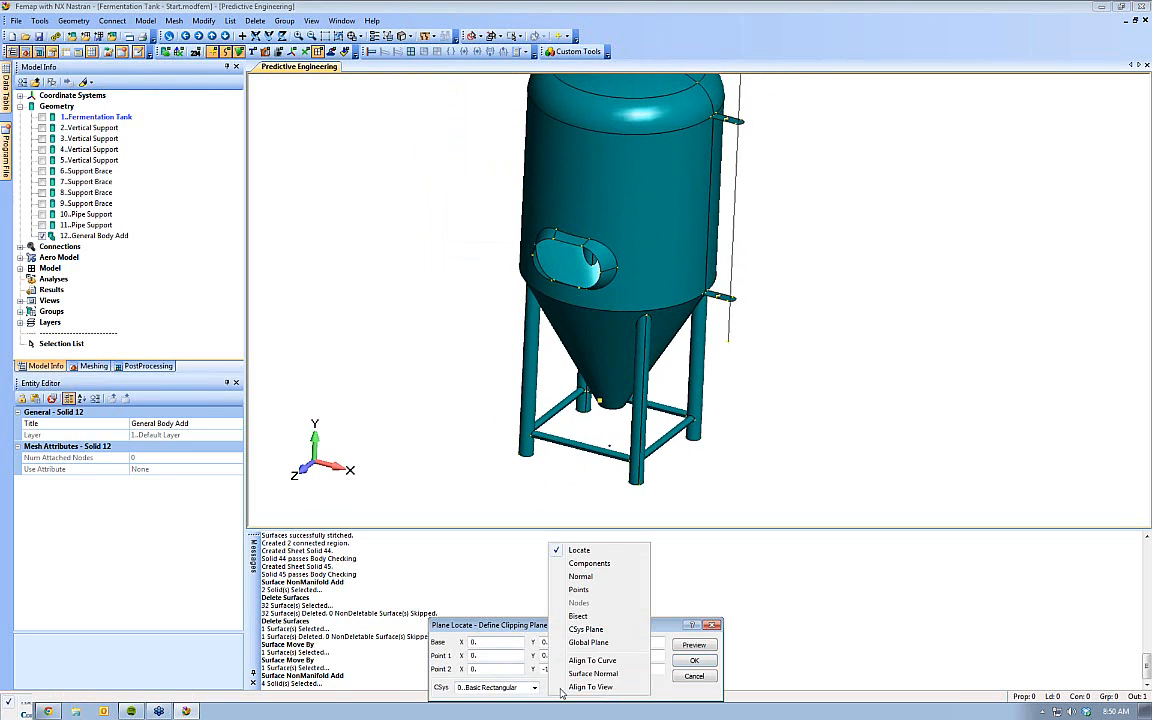
{"action": "left_click", "coordinate": [580, 643]}
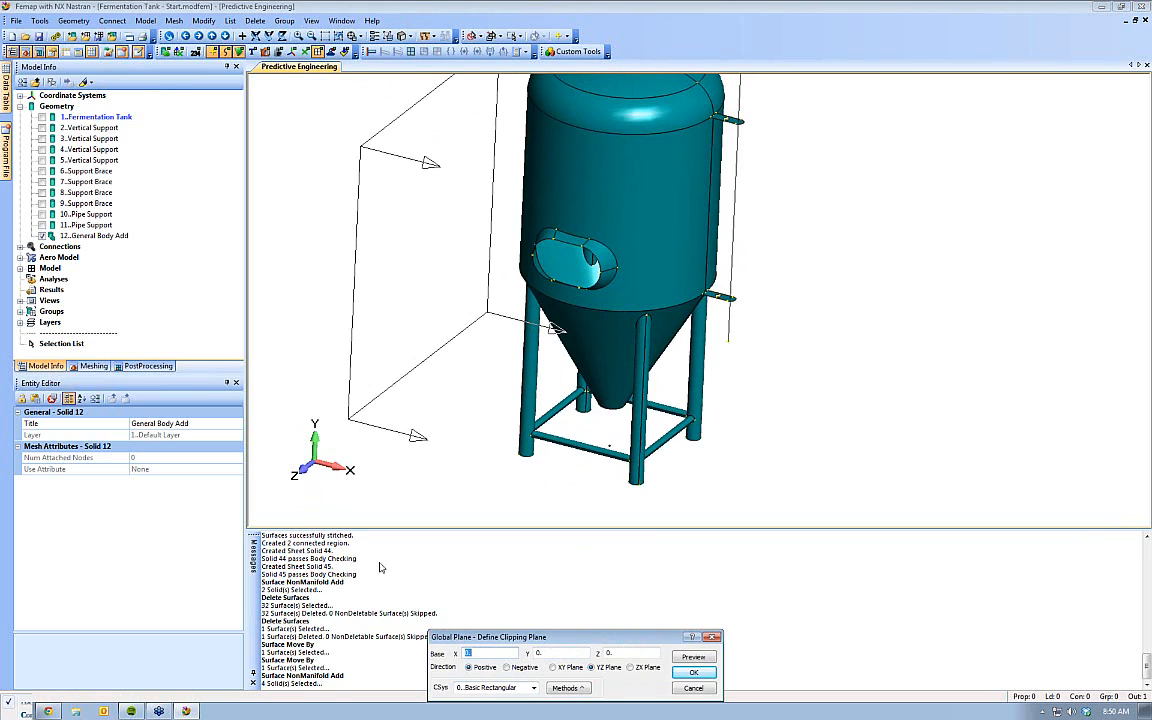
{"action": "left_click", "coordinate": [690, 687]}
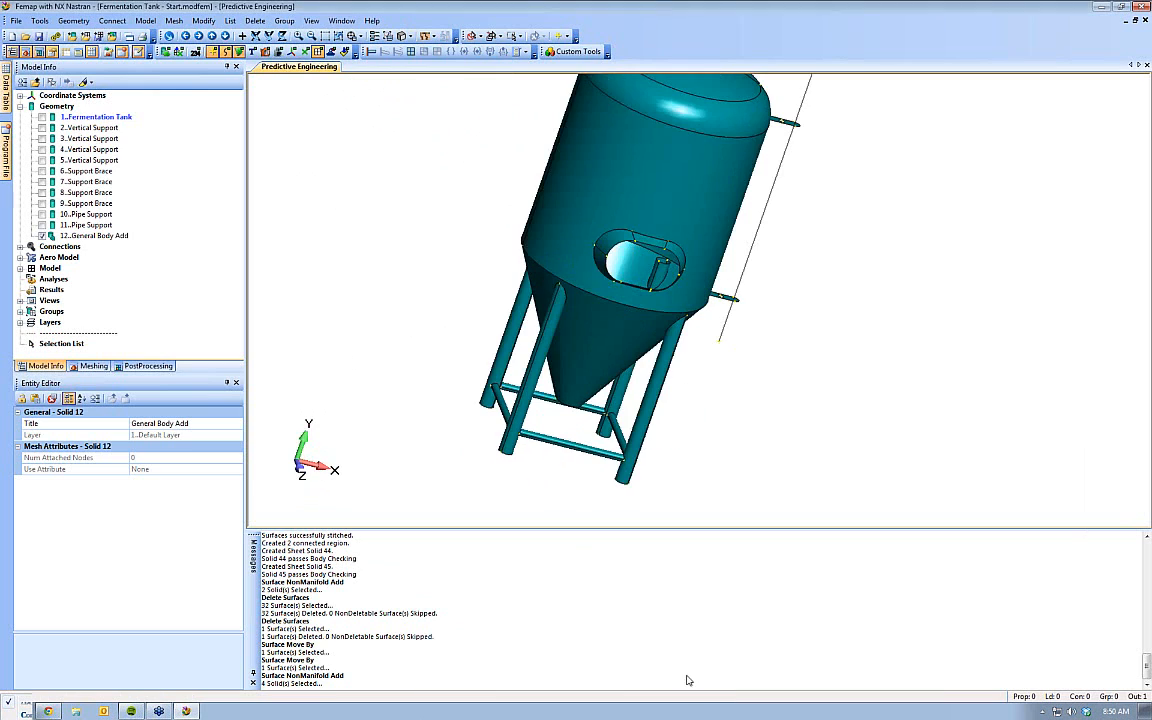
Turn on the clipping plane to cut the tank open and expose its interior
{"action": "left_click", "coordinate": [405, 36]}
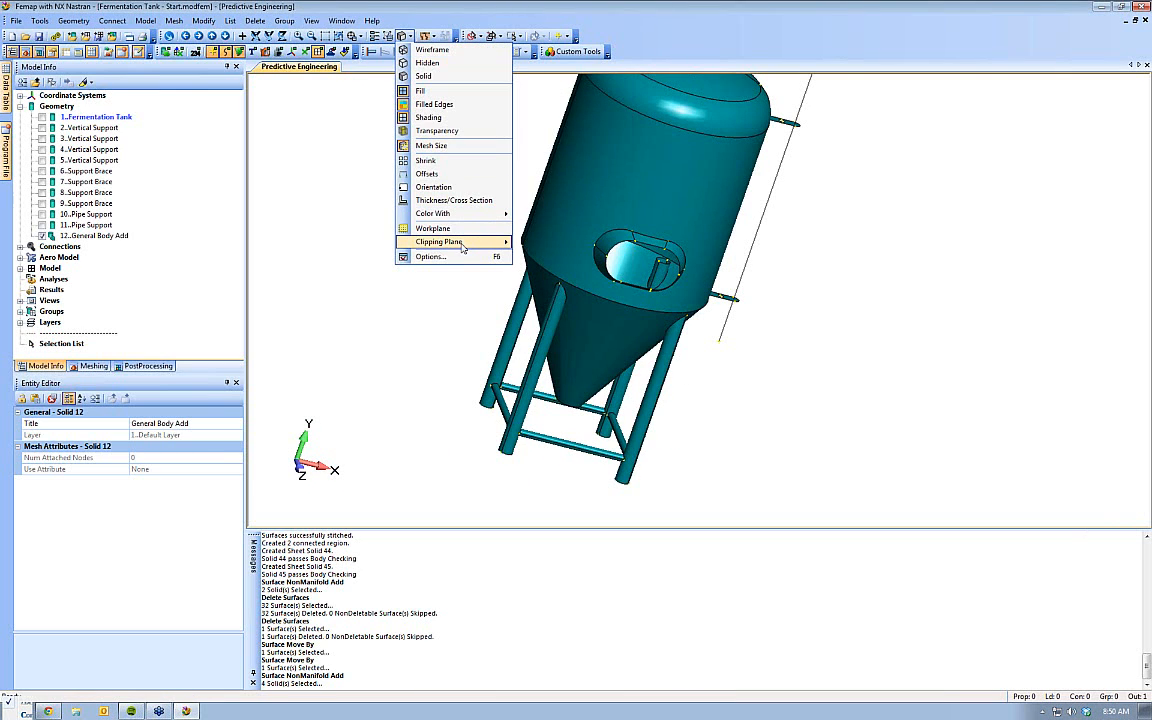
{"action": "mouse_move", "coordinate": [460, 241]}
{"action": "left_click", "coordinate": [543, 247]}
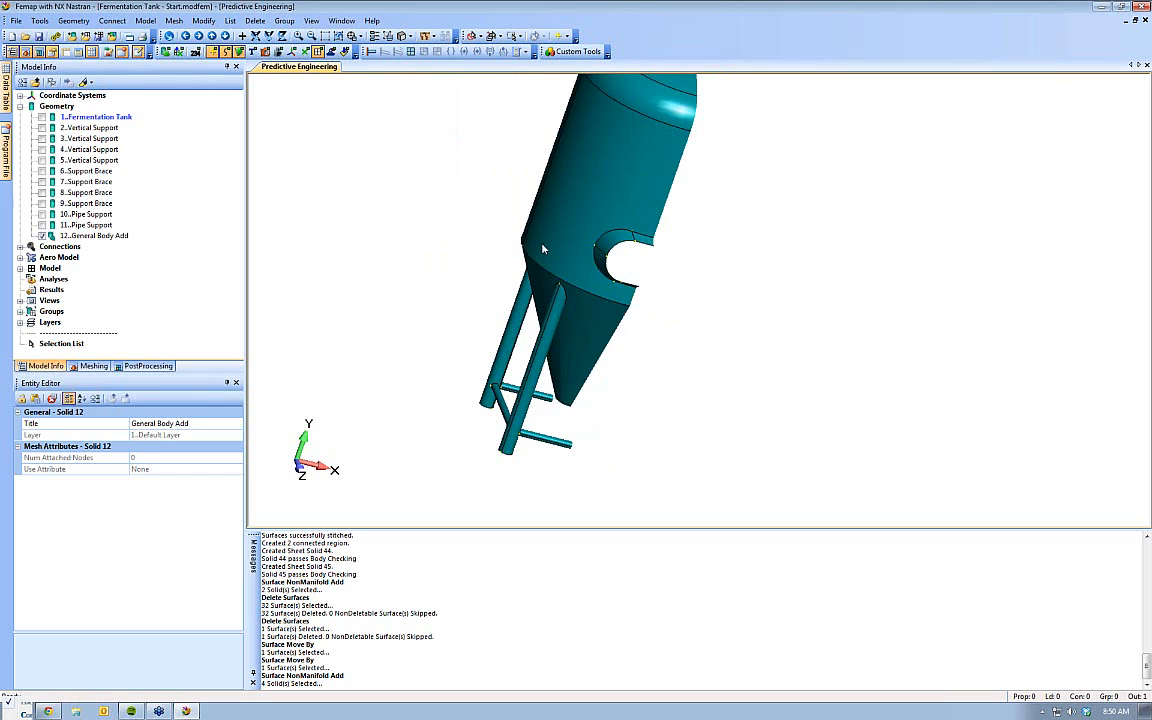
Delete the four surfaces of the two support leg ends protruding inside the visible half of the tank cone
{"action": "middle_click_drag", "start_coordinate": [634, 249], "coordinate": [377, 157]}
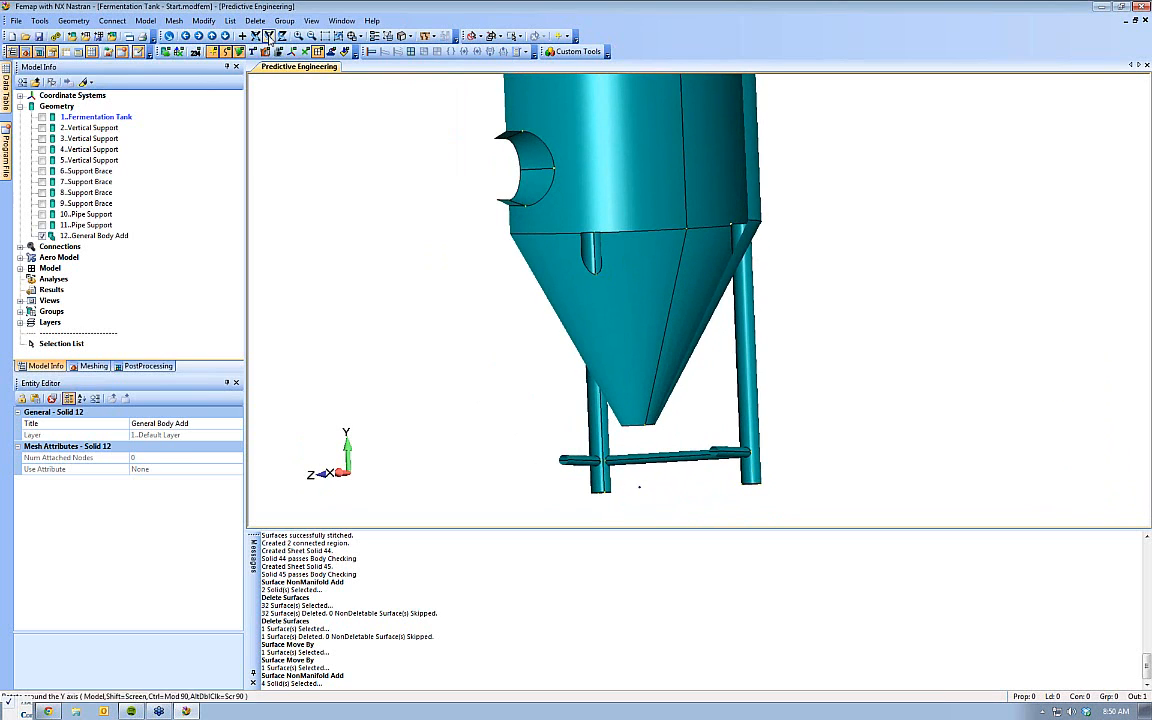
{"action": "left_click", "coordinate": [256, 20]}
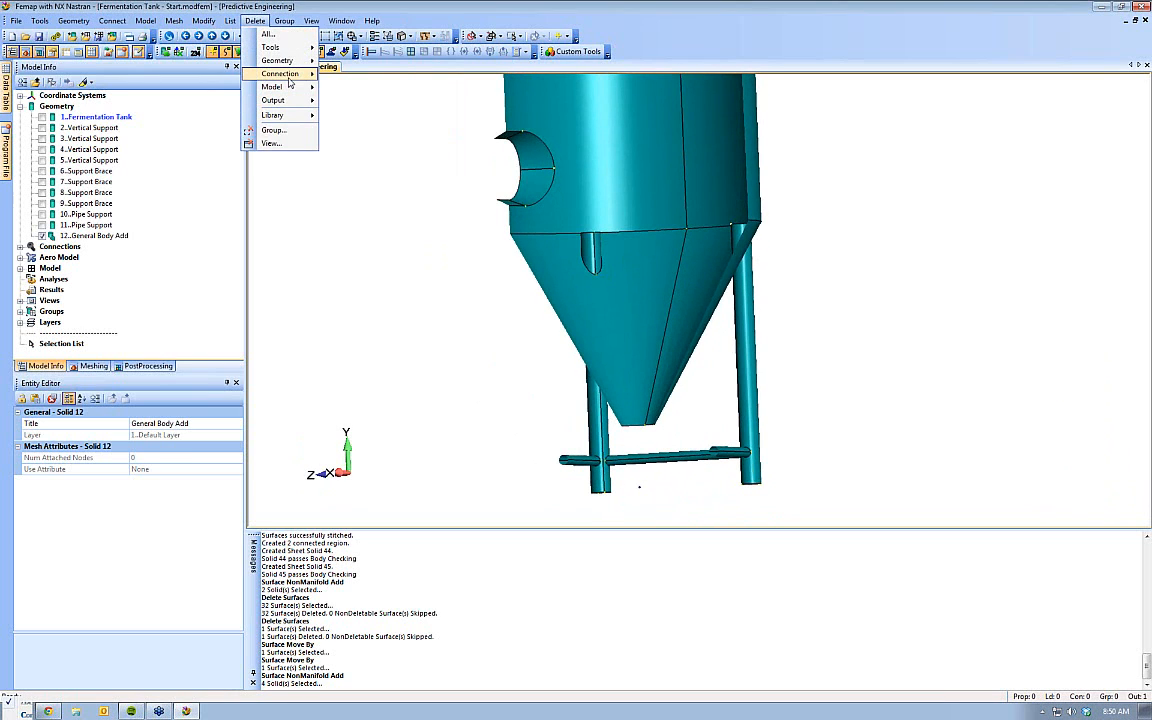
{"action": "mouse_move", "coordinate": [293, 61]}
{"action": "left_click", "coordinate": [354, 103]}
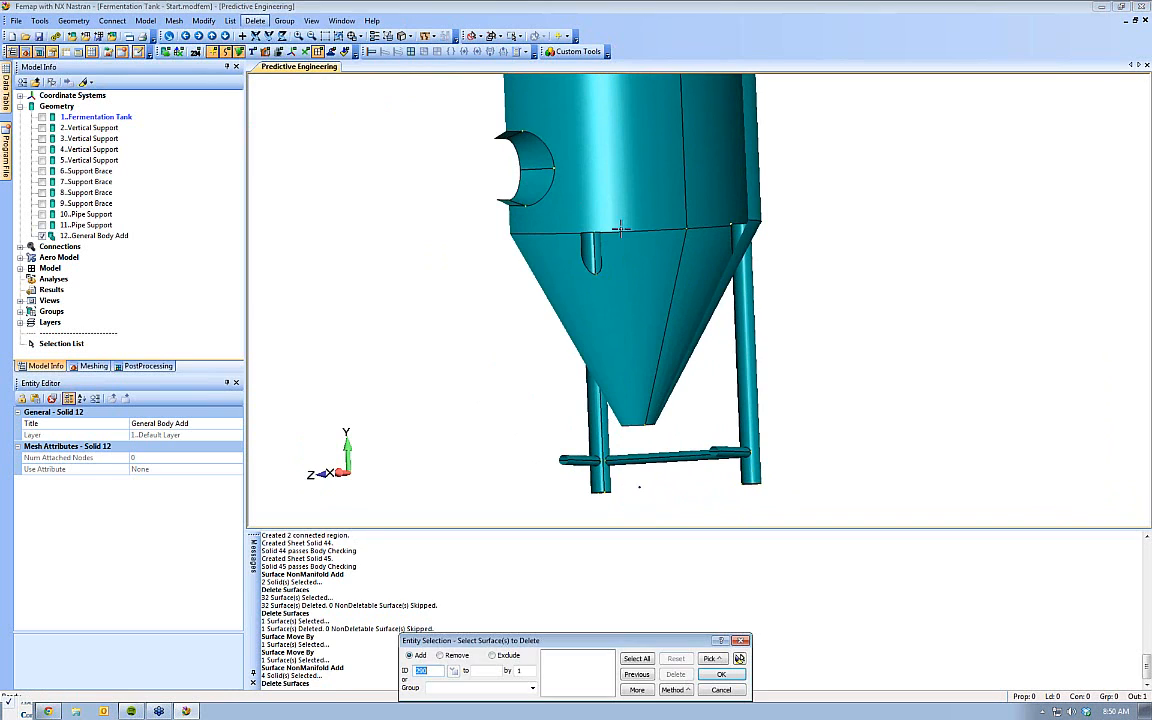
{"action": "left_click", "coordinate": [593, 247]}
{"action": "left_click", "coordinate": [597, 251]}
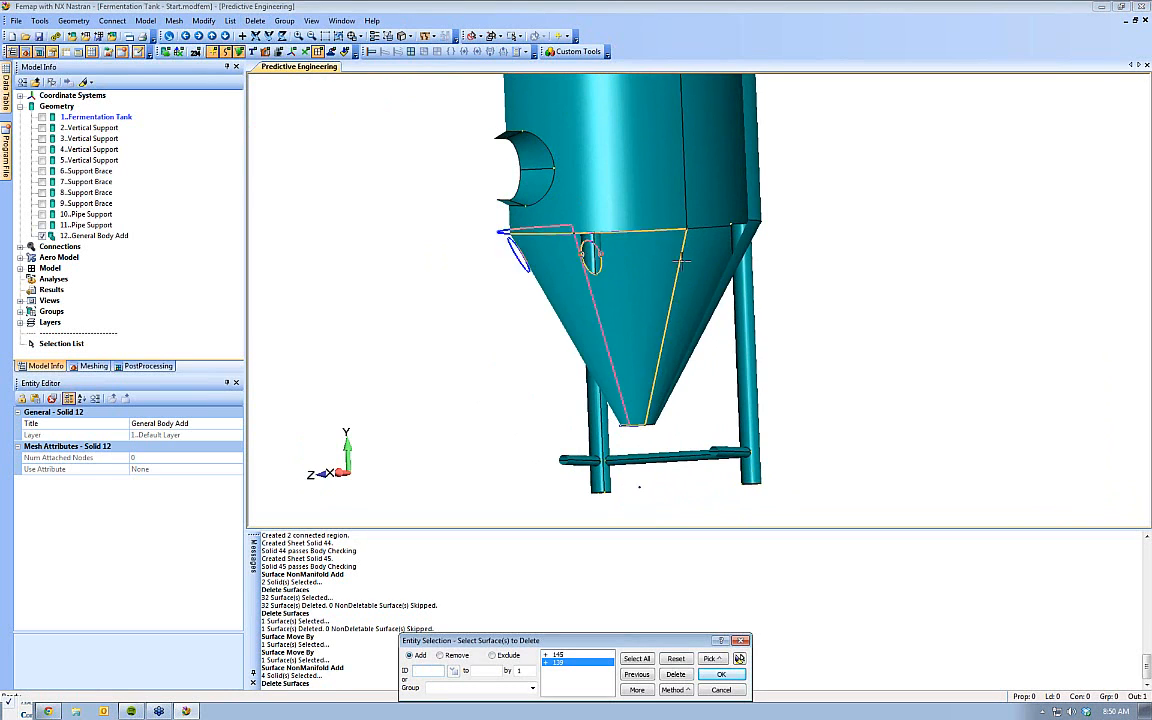
{"action": "middle_click_drag", "start_coordinate": [642, 258], "coordinate": [755, 261]}
{"action": "left_click", "coordinate": [686, 237]}
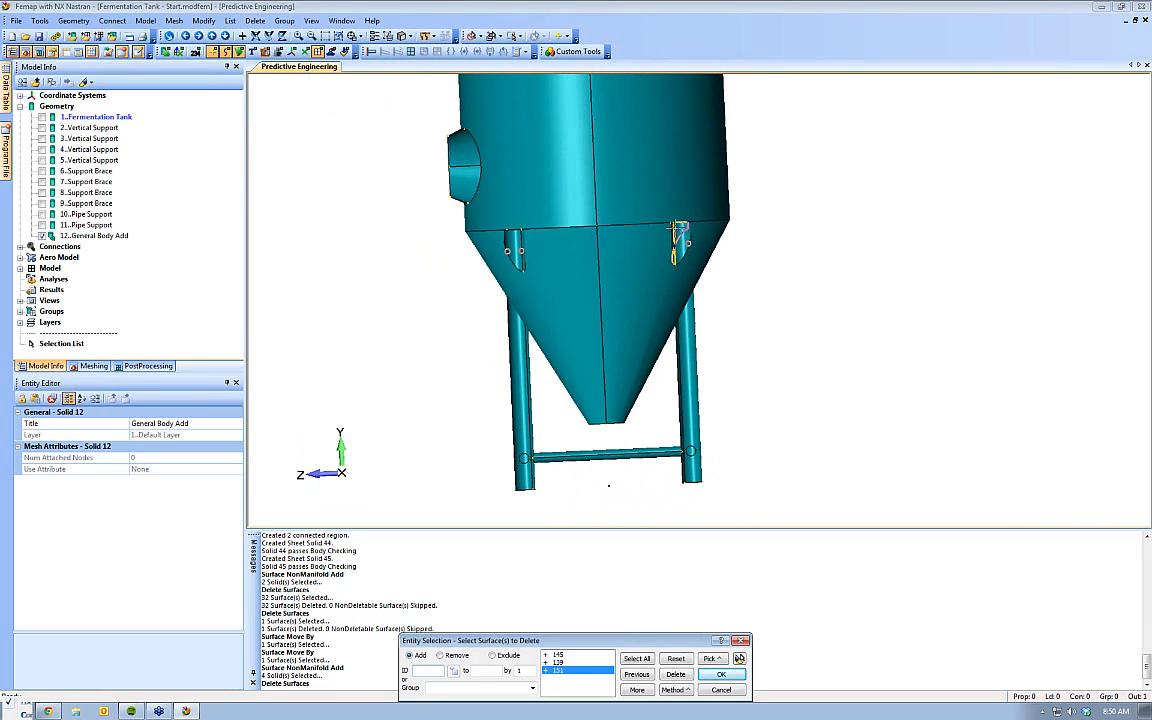
{"action": "left_click", "coordinate": [688, 238]}
{"action": "left_click", "coordinate": [720, 675]}
Toggle the Clip Positive Side option to expose the opposite half of the tank interior
{"action": "middle_click_drag", "start_coordinate": [558, 471], "coordinate": [456, 214]}
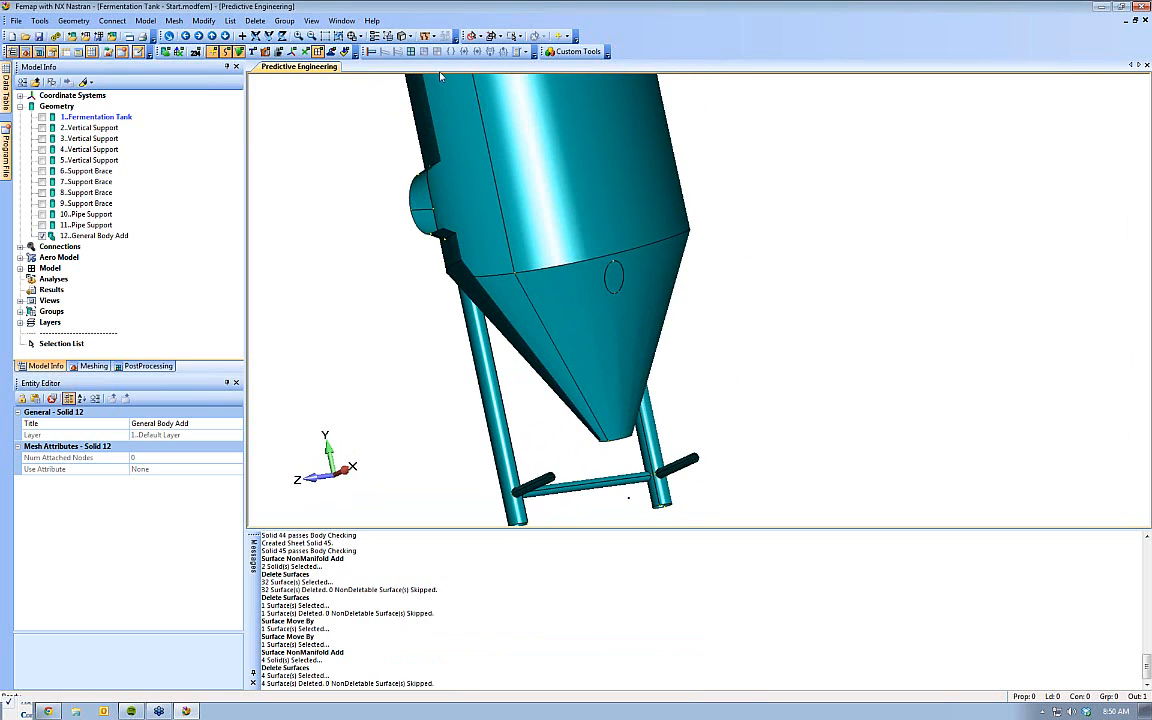
{"action": "left_click", "coordinate": [409, 37]}
{"action": "mouse_move", "coordinate": [478, 250]}
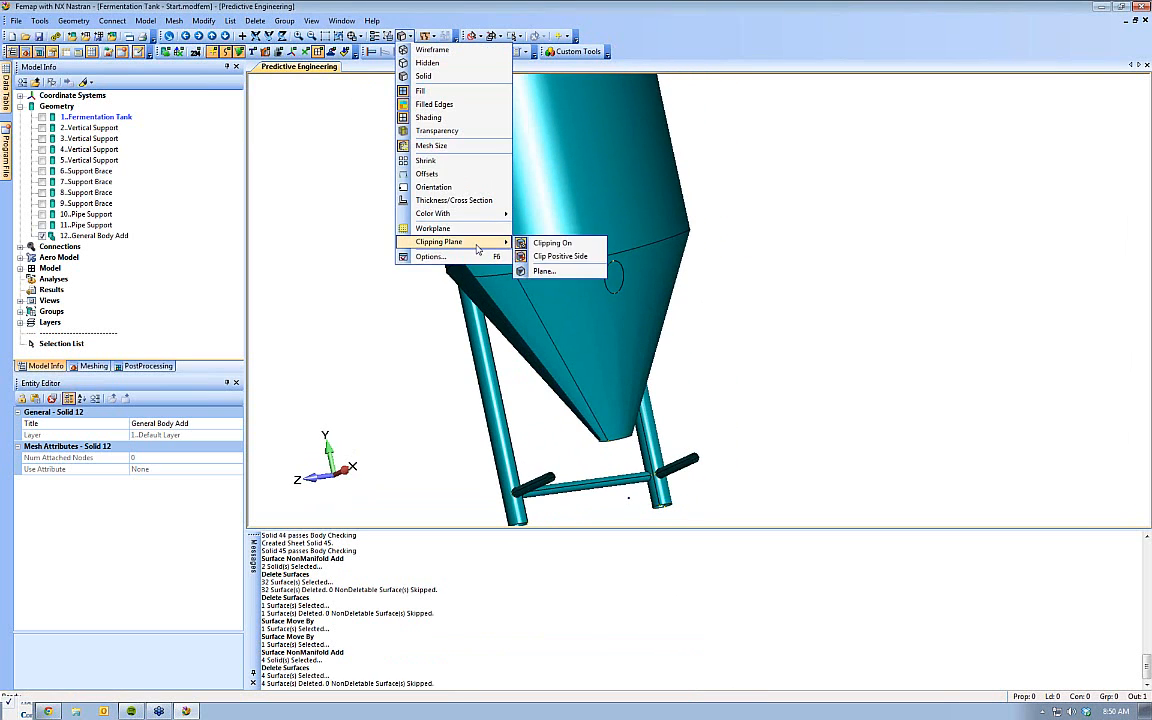
{"action": "left_click", "coordinate": [566, 257]}
Delete the six surfaces protruding inside the exposed tank half: four on the two leg ends and the two pipe support ends at the wall seam
{"action": "middle_click_drag", "start_coordinate": [527, 309], "coordinate": [625, 337]}
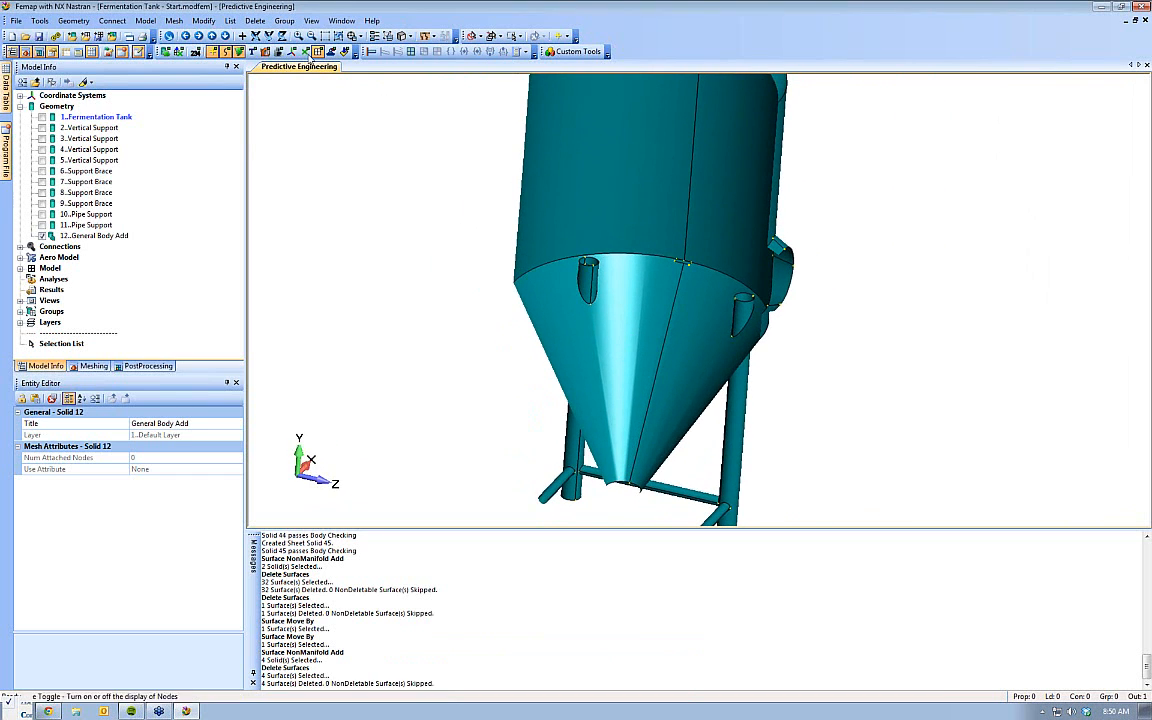
{"action": "left_click", "coordinate": [257, 21]}
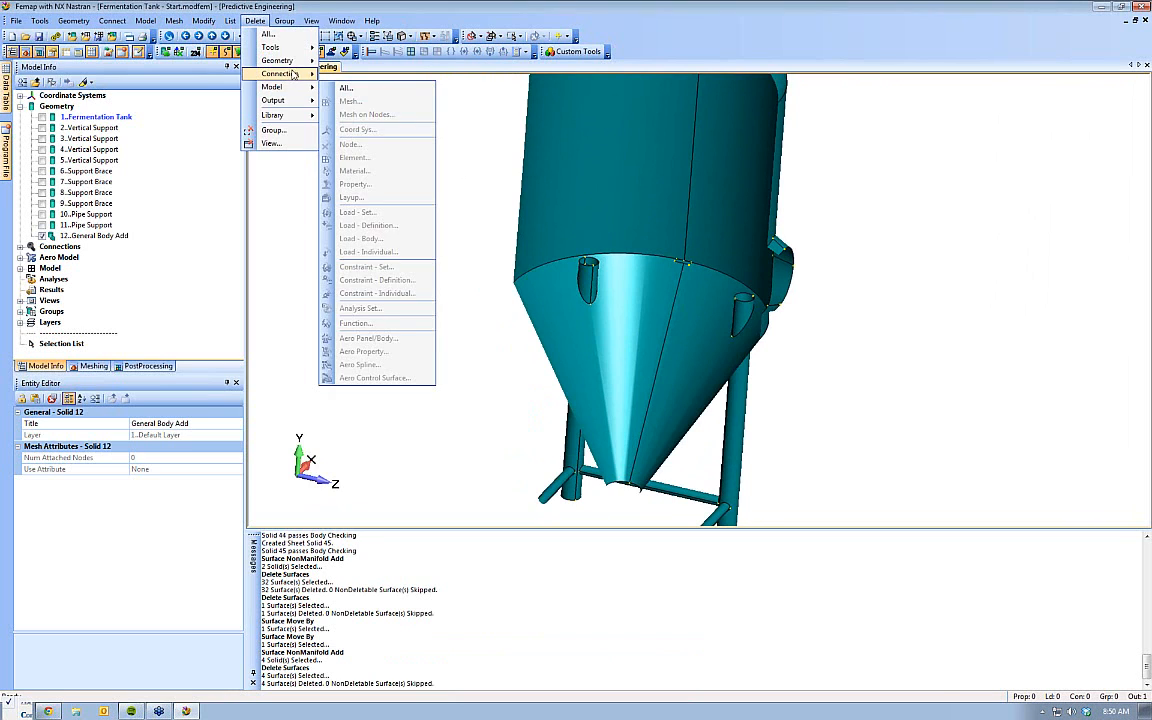
{"action": "mouse_move", "coordinate": [298, 64]}
{"action": "left_click", "coordinate": [362, 106]}
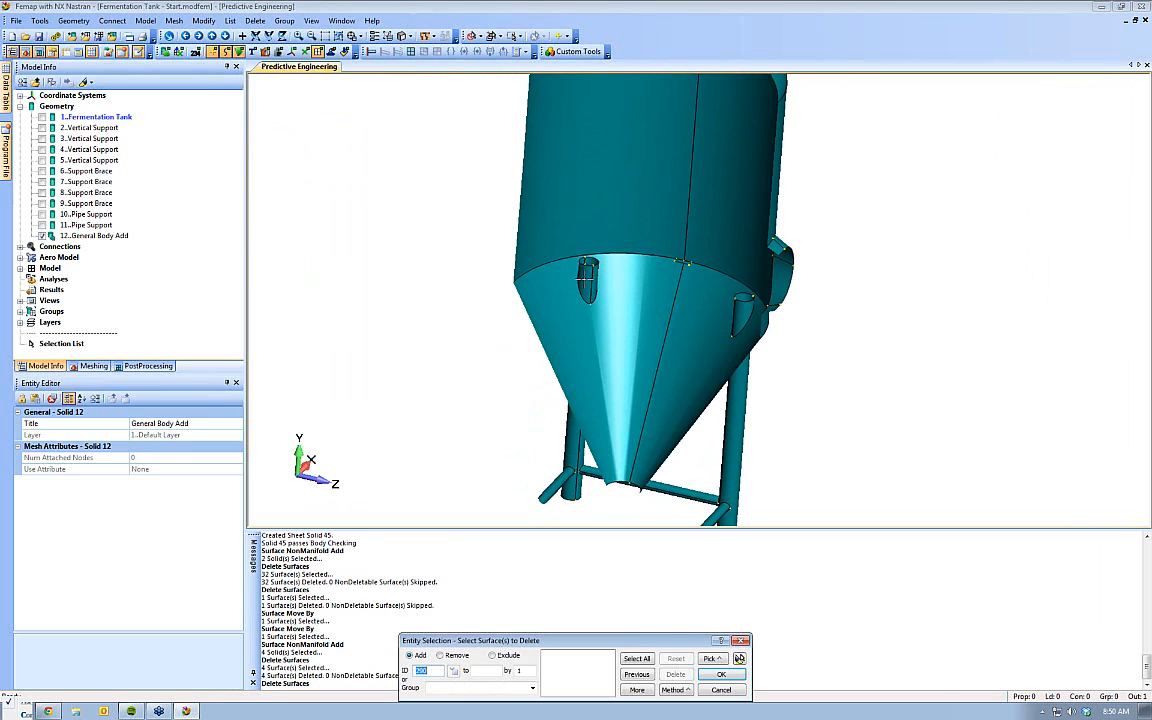
{"action": "left_click", "coordinate": [578, 281]}
{"action": "left_click", "coordinate": [596, 277]}
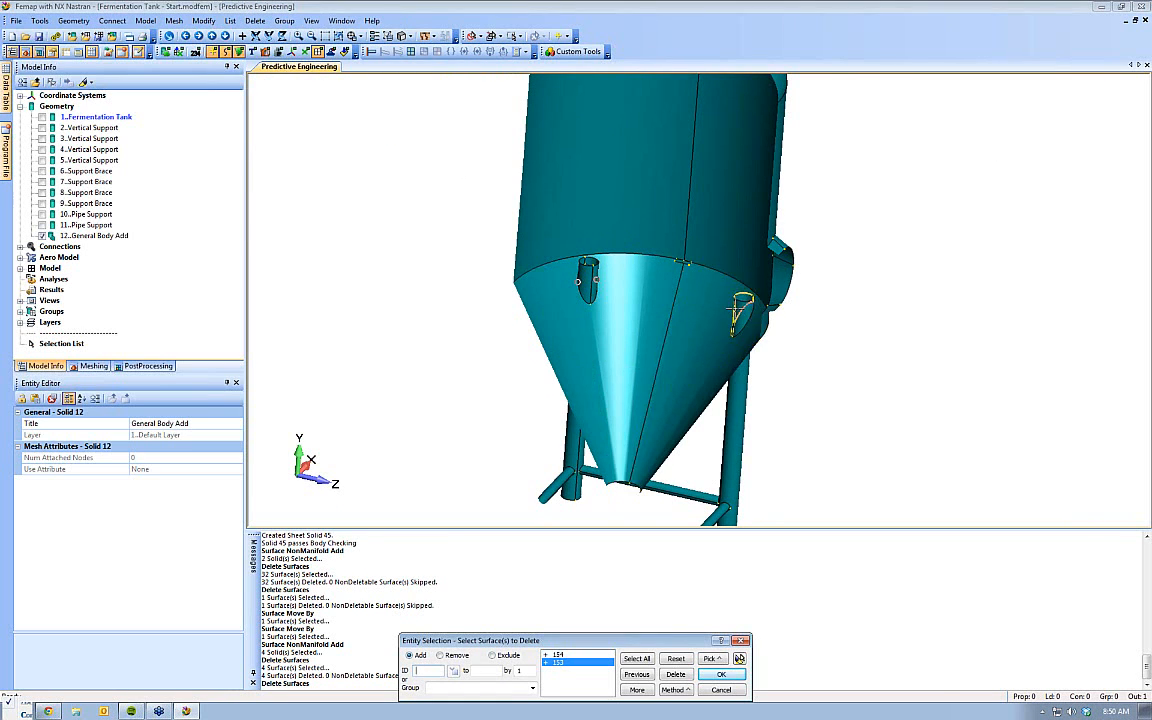
{"action": "left_click", "coordinate": [746, 320]}
{"action": "left_click", "coordinate": [742, 301]}
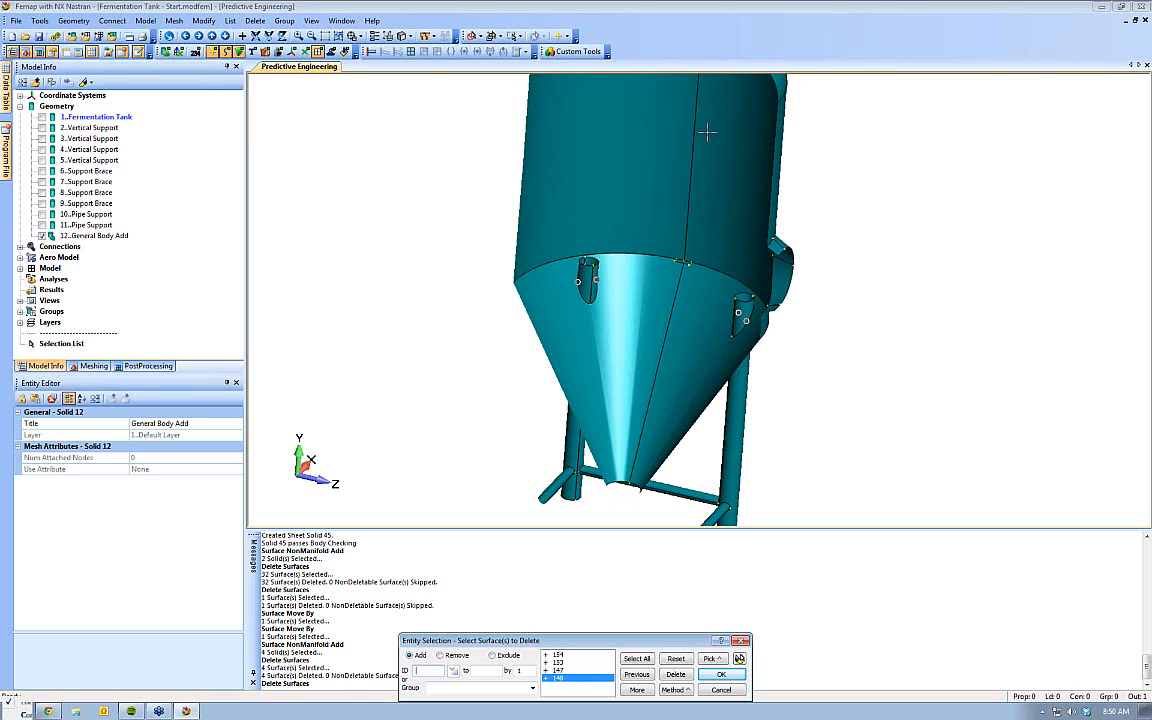
{"action": "scroll", "coordinate": [559, 265], "scroll_direction": "up", "scroll_amount": 5}
{"action": "left_click", "coordinate": [650, 180]}
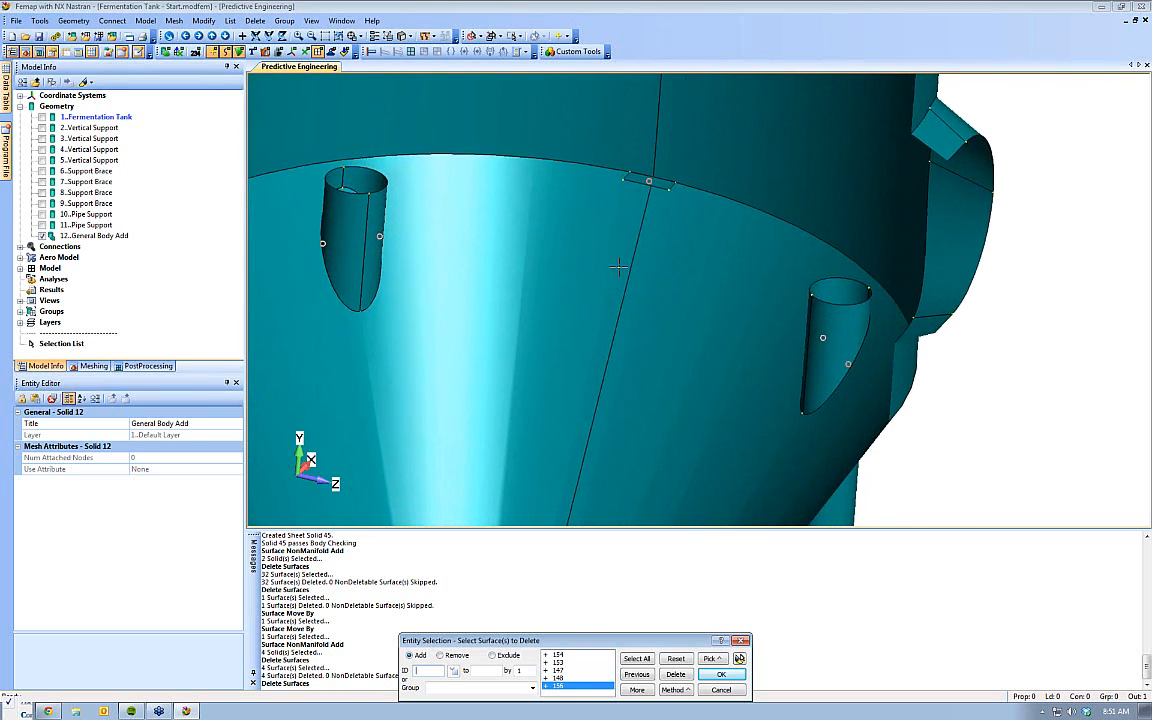
{"action": "scroll", "coordinate": [680, 218], "scroll_direction": "down", "scroll_amount": 4}
{"action": "middle_click_drag", "start_coordinate": [681, 217], "coordinate": [722, 150], "text": "ctrl"}
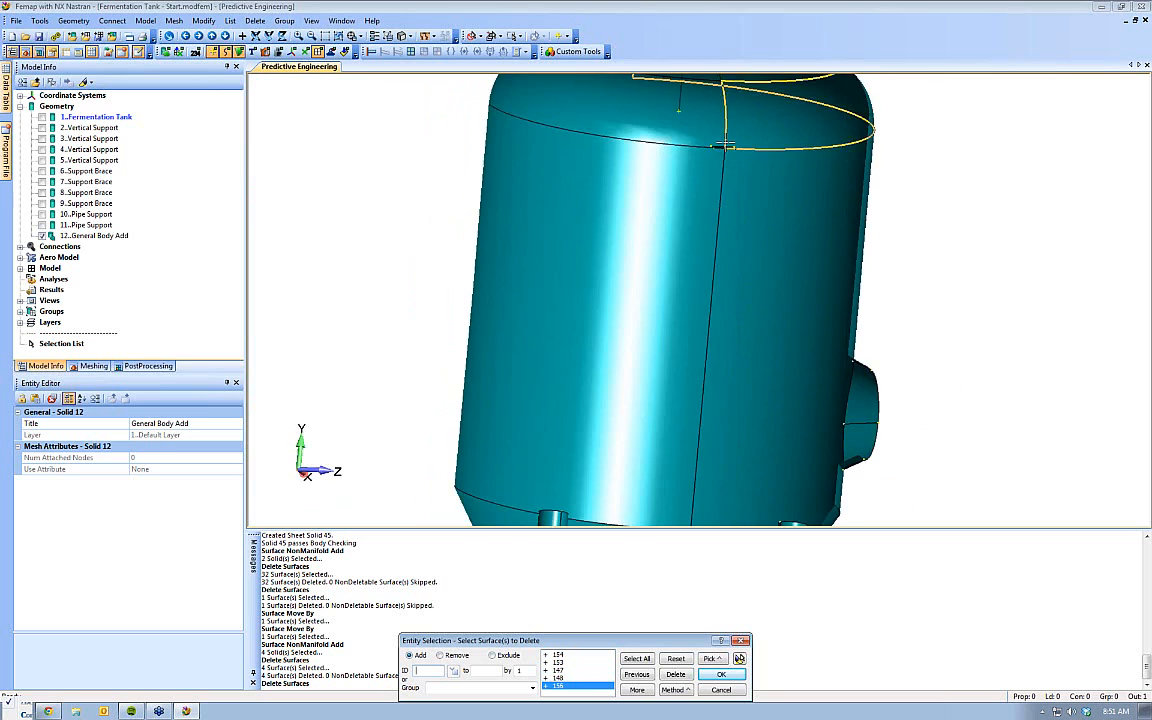
{"action": "scroll", "coordinate": [718, 166], "scroll_direction": "up", "scroll_amount": 5}
{"action": "scroll", "coordinate": [622, 352], "scroll_direction": "down", "scroll_amount": 5}
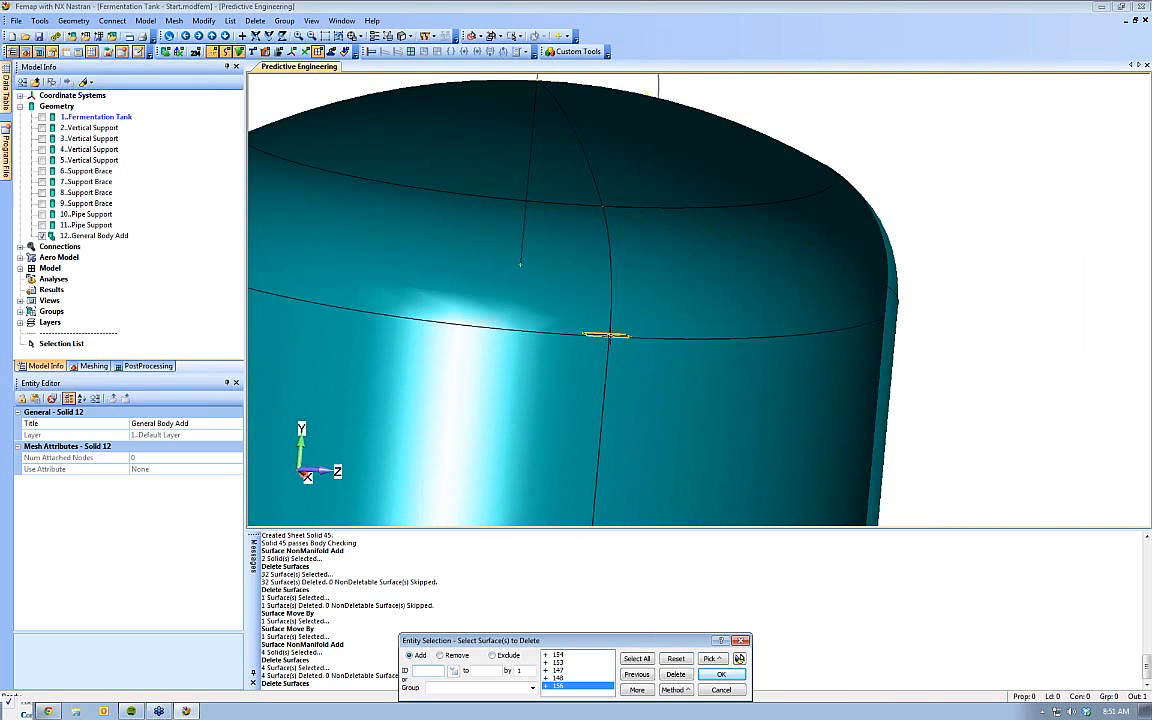
{"action": "key", "text": "Return"}
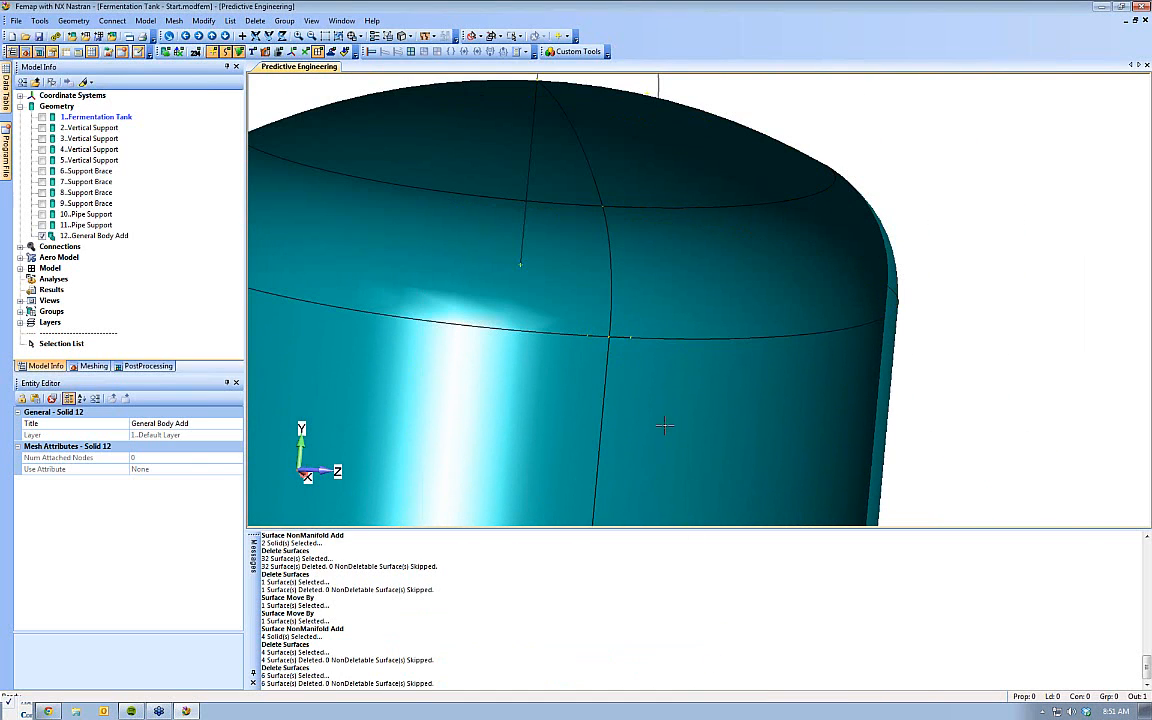
Turn off the clipping plane to show the whole tank with its legs and external pipe path
{"action": "scroll", "coordinate": [741, 200], "scroll_direction": "down", "scroll_amount": 5}
{"action": "middle_click_drag", "start_coordinate": [748, 270], "coordinate": [605, 284]}
{"action": "scroll", "coordinate": [638, 300], "scroll_direction": "down", "scroll_amount": 3}
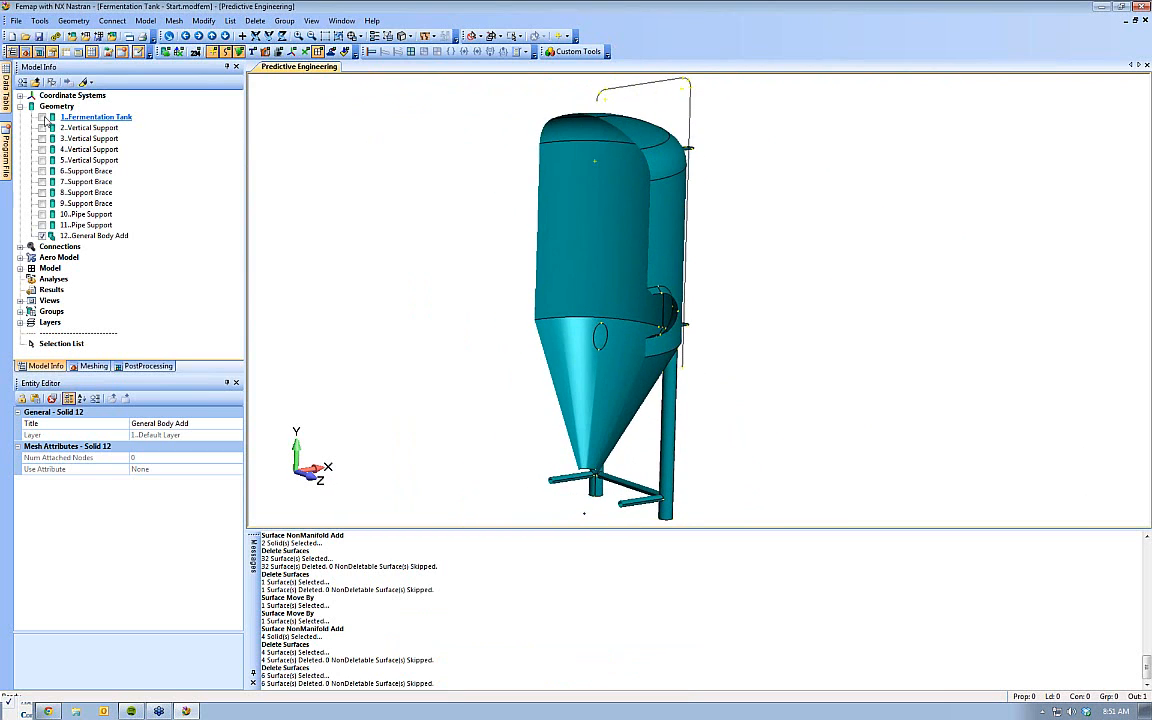
{"action": "left_click", "coordinate": [410, 37]}
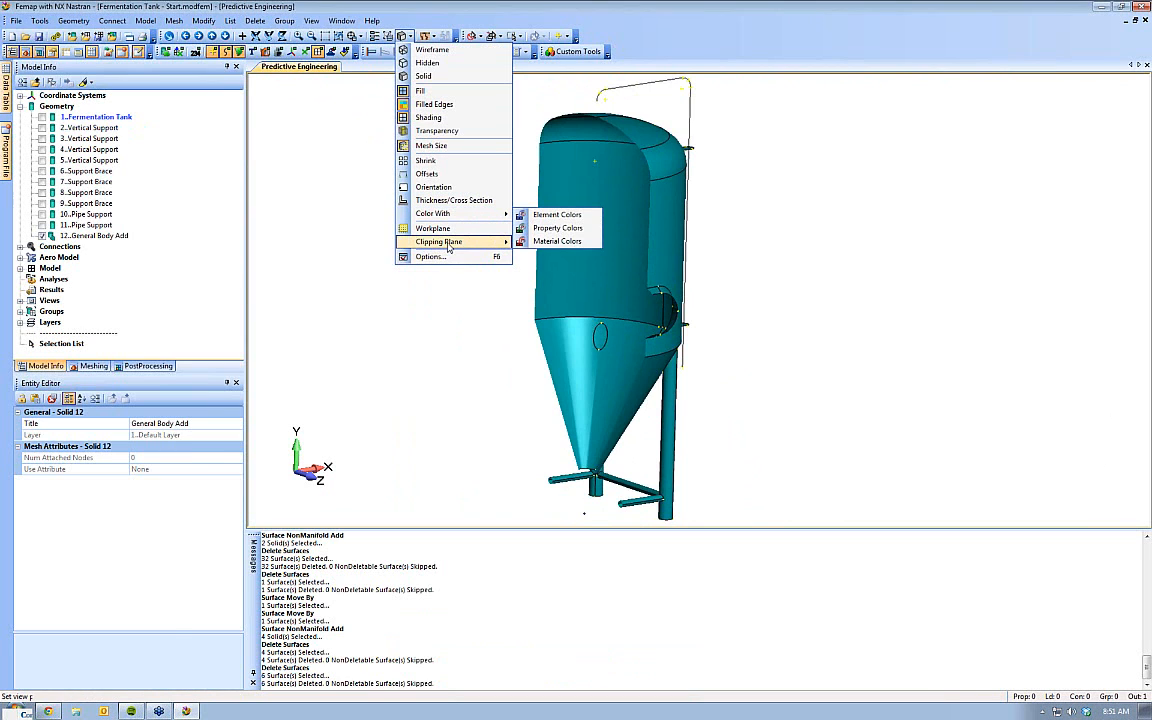
{"action": "mouse_move", "coordinate": [449, 246]}
{"action": "left_click", "coordinate": [551, 248]}
{"action": "middle_click_drag", "start_coordinate": [631, 259], "coordinate": [533, 243]}
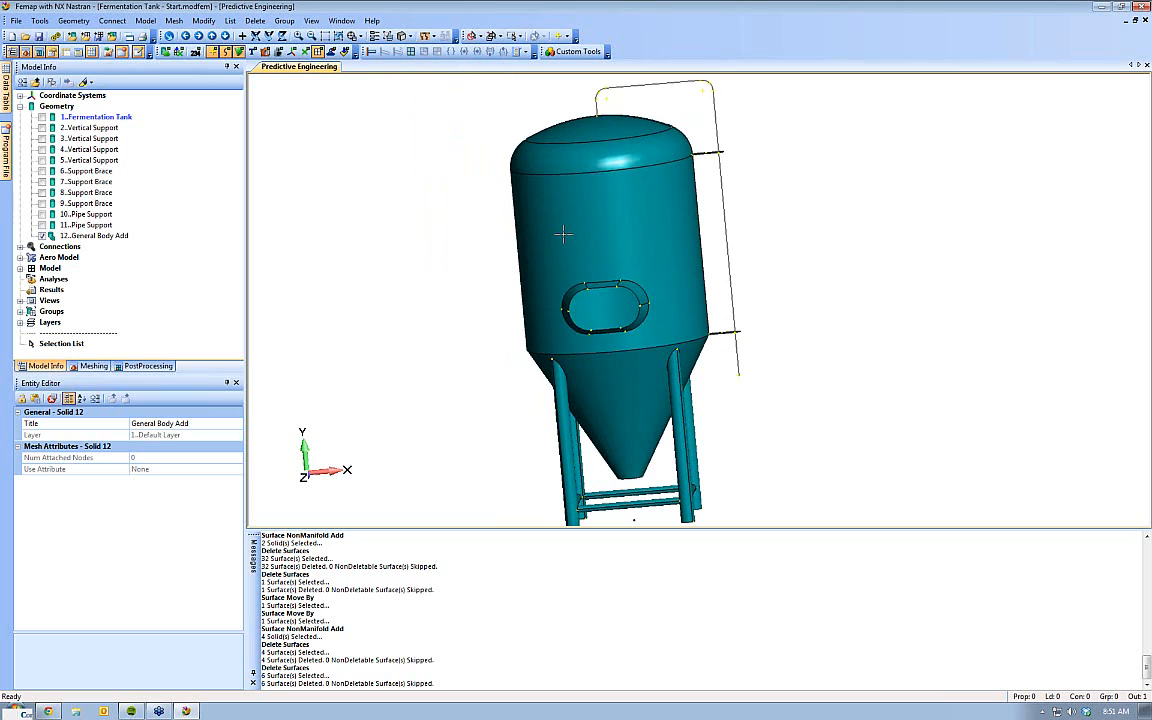
{"action": "middle_click_drag", "start_coordinate": [604, 233], "coordinate": [641, 224]}
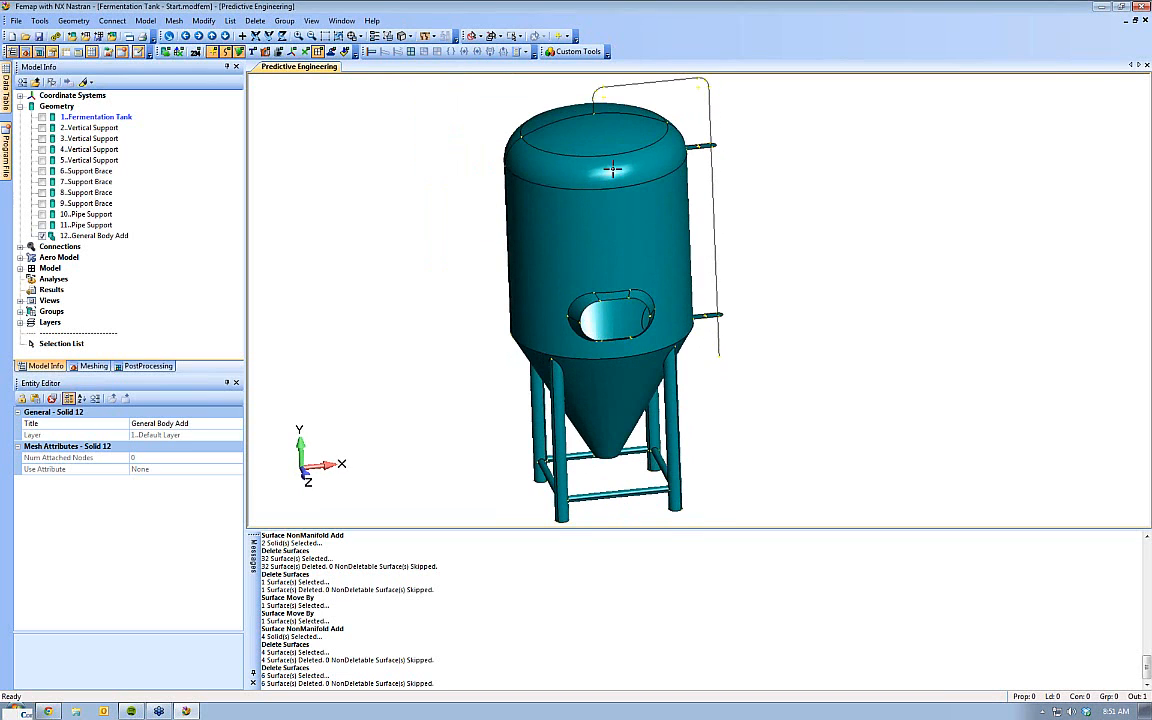
{"action": "middle_click_drag", "start_coordinate": [728, 337], "coordinate": [746, 340]}
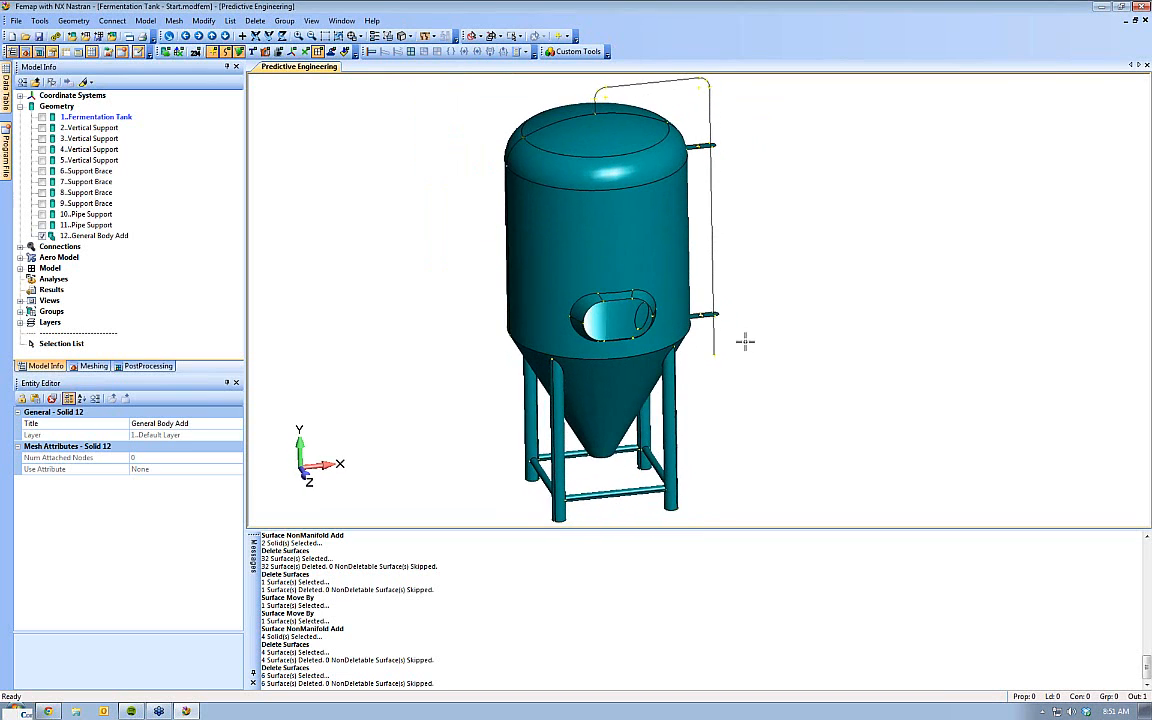
Define the workplane as a global ZX plane based at the lower endpoint of the external pipe's path curve
{"action": "middle_click_drag", "start_coordinate": [705, 290], "coordinate": [740, 446], "text": "ctrl"}
{"action": "scroll", "coordinate": [629, 270], "scroll_direction": "up", "scroll_amount": 3}
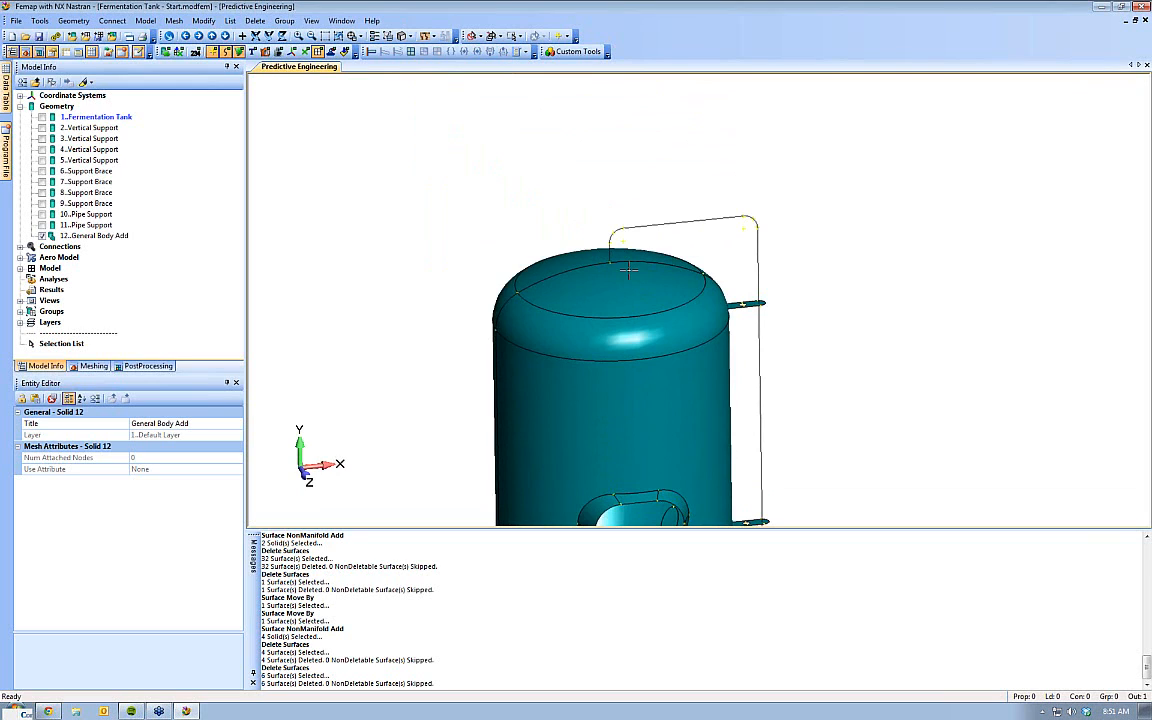
{"action": "middle_click_drag", "start_coordinate": [765, 393], "coordinate": [719, 316], "text": "ctrl"}
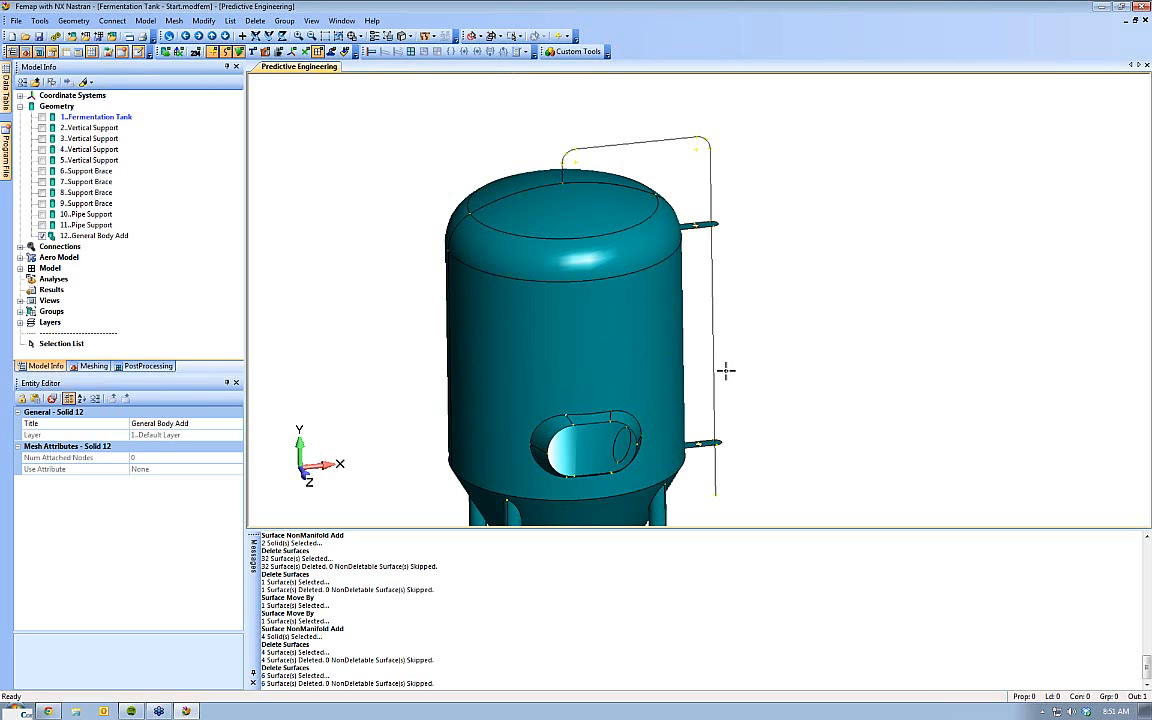
{"action": "middle_click_drag", "start_coordinate": [761, 427], "coordinate": [689, 414], "text": "ctrl"}
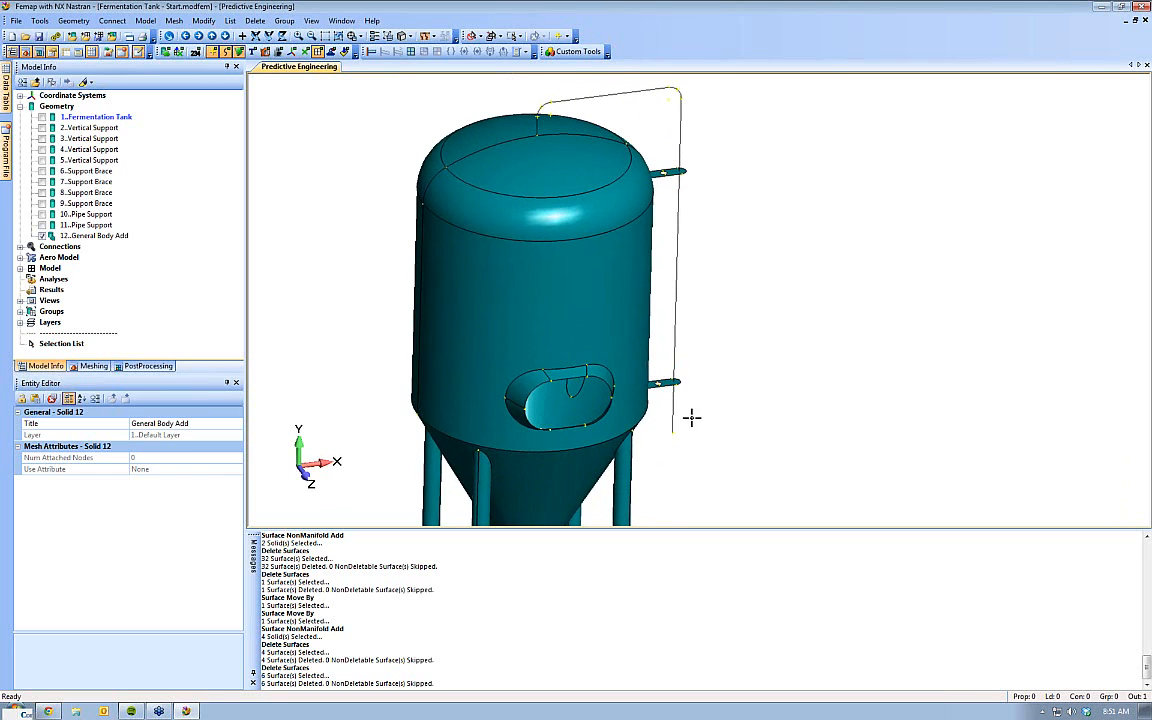
{"action": "right_click", "coordinate": [761, 179]}
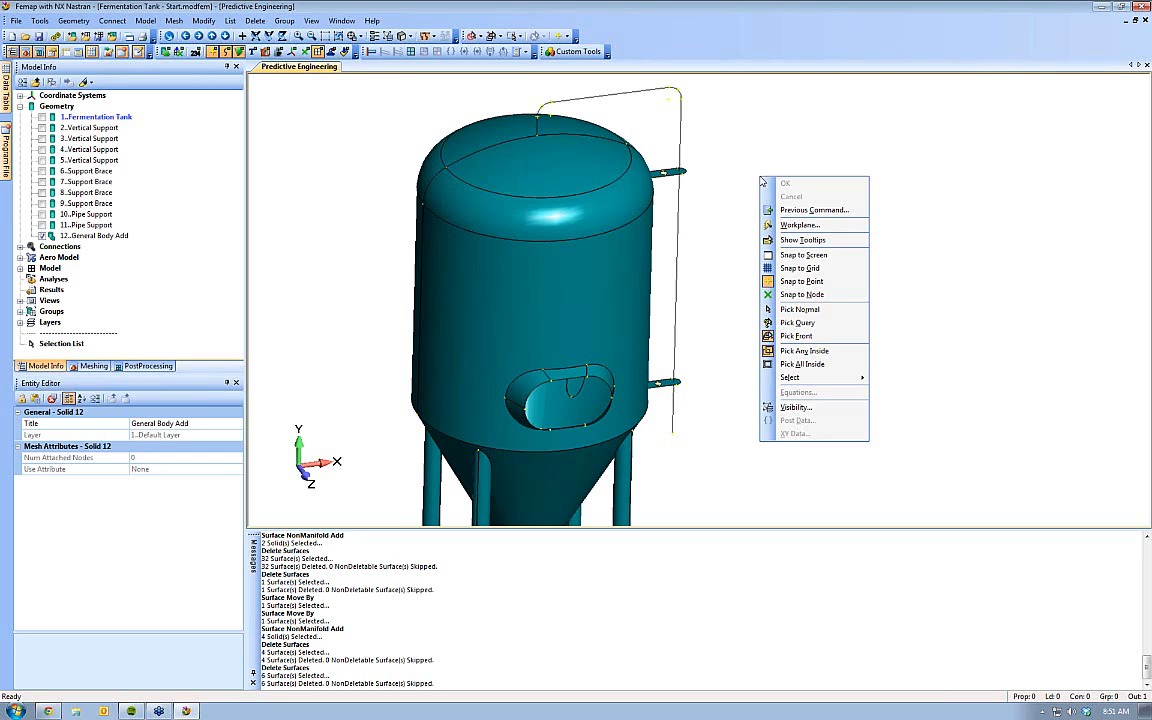
{"action": "left_click", "coordinate": [821, 224]}
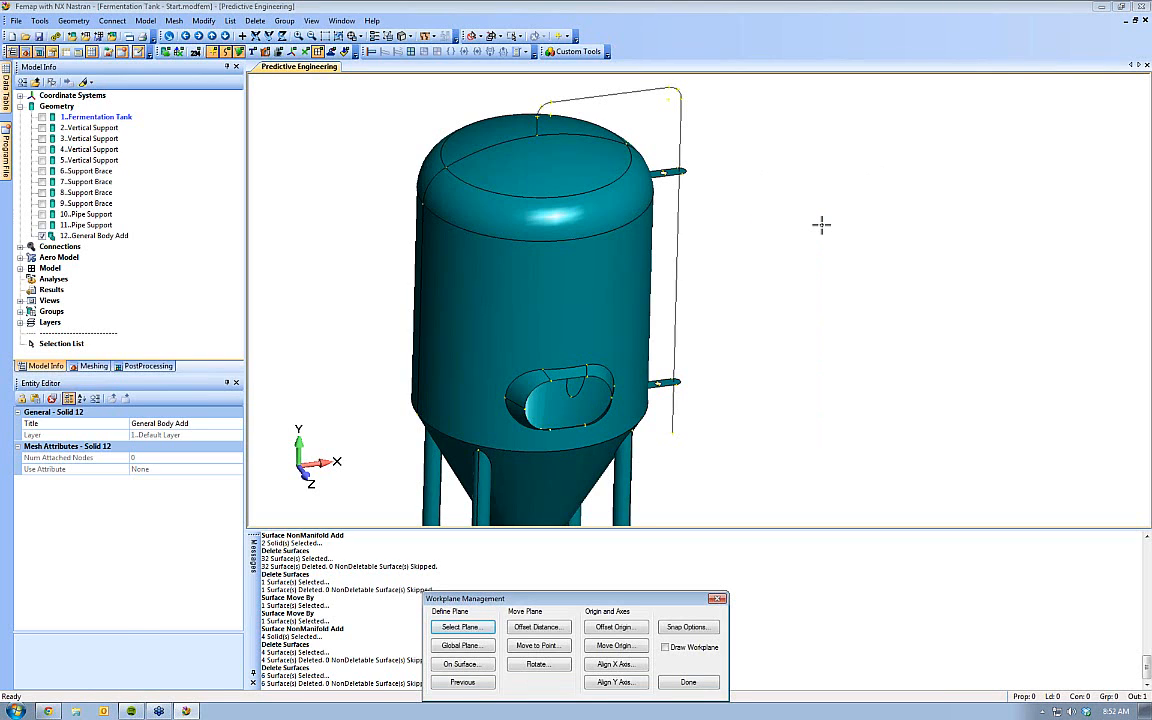
{"action": "left_click", "coordinate": [461, 645]}
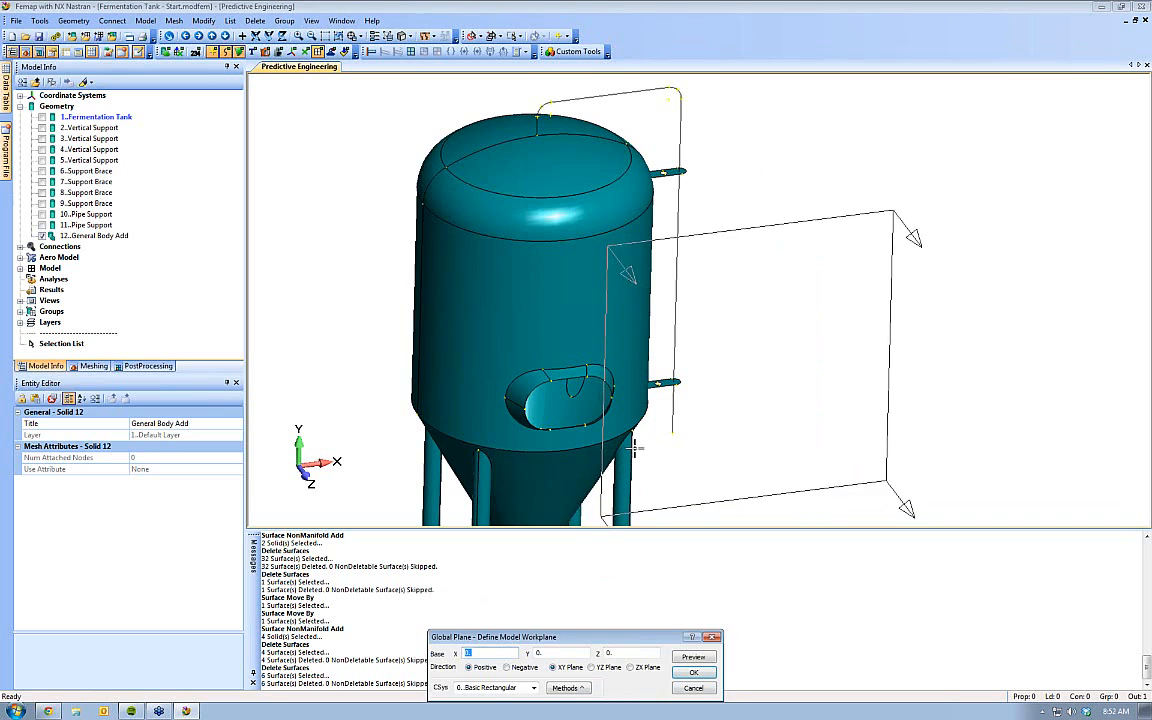
{"action": "left_click", "coordinate": [631, 674]}
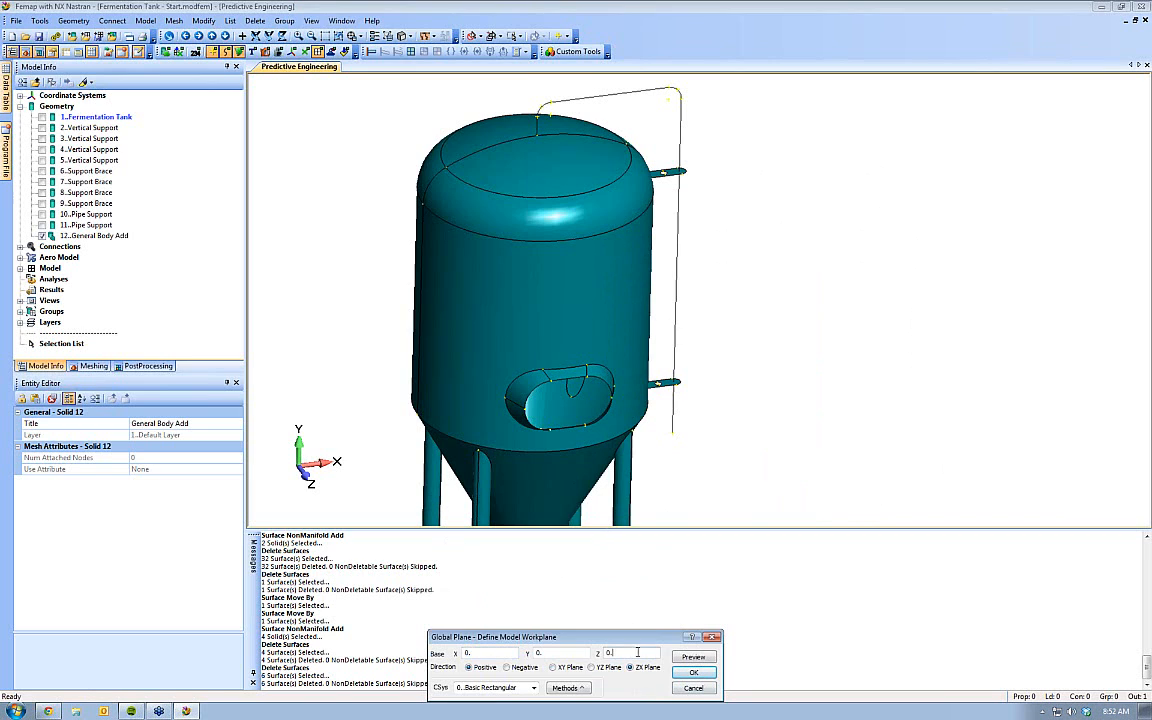
{"action": "left_click", "coordinate": [672, 433]}
{"action": "left_click", "coordinate": [693, 673]}
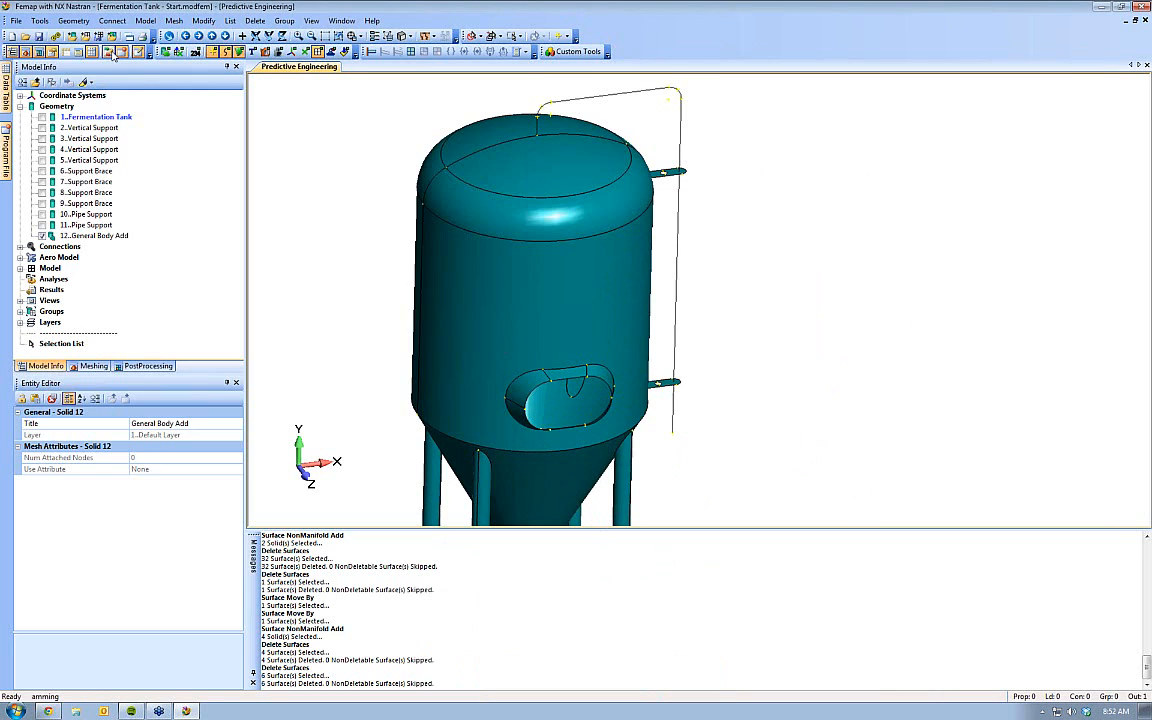
Create a center-radius circle of radius 1.5 on the lower endpoint of the external pipe's path curve
{"action": "left_click", "coordinate": [75, 21]}
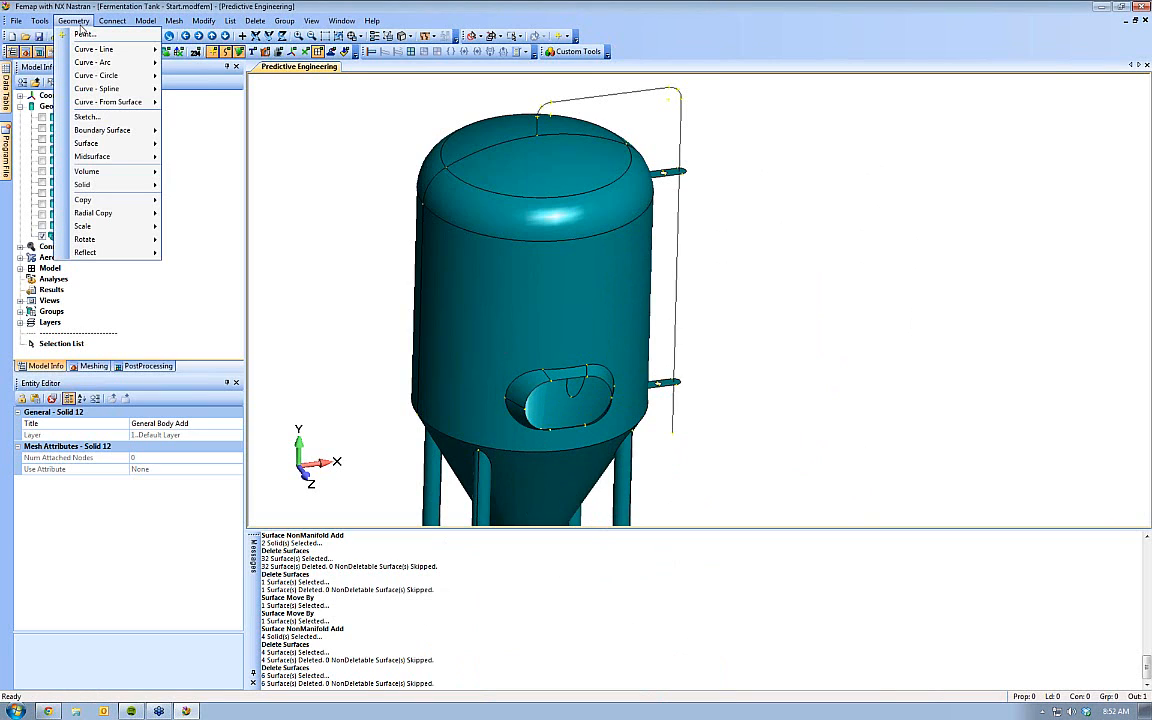
{"action": "mouse_move", "coordinate": [95, 79]}
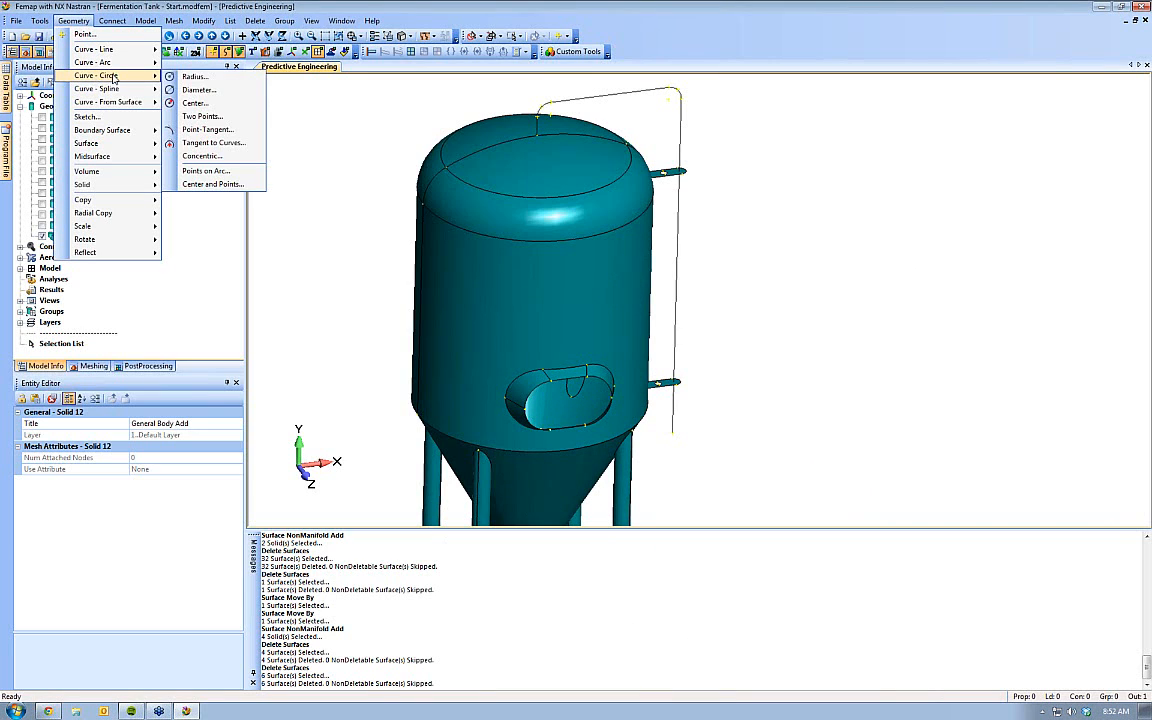
{"action": "left_click", "coordinate": [195, 104]}
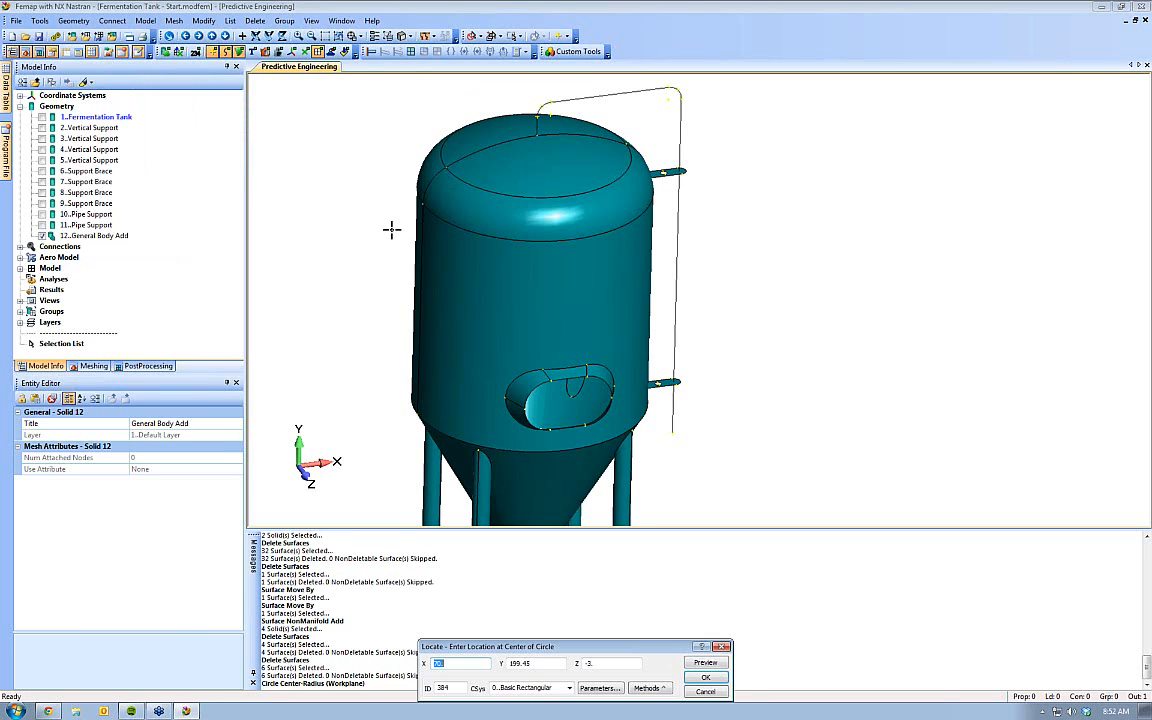
{"action": "left_click", "coordinate": [672, 434]}
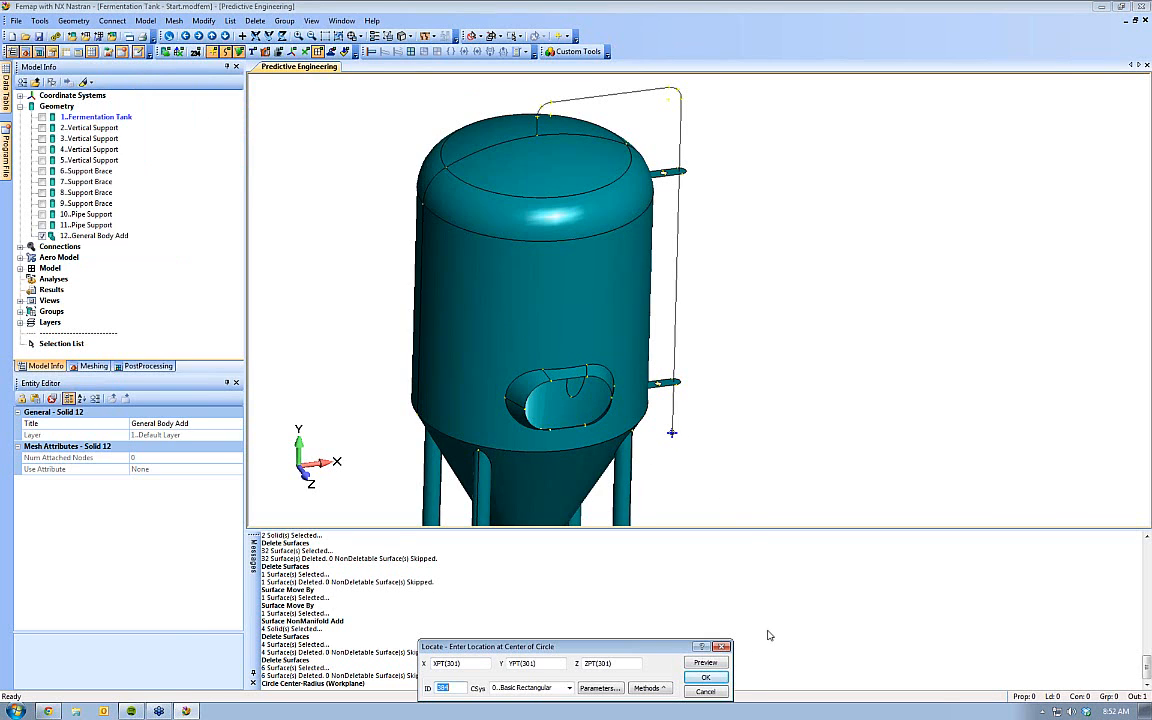
{"action": "left_click", "coordinate": [715, 680]}
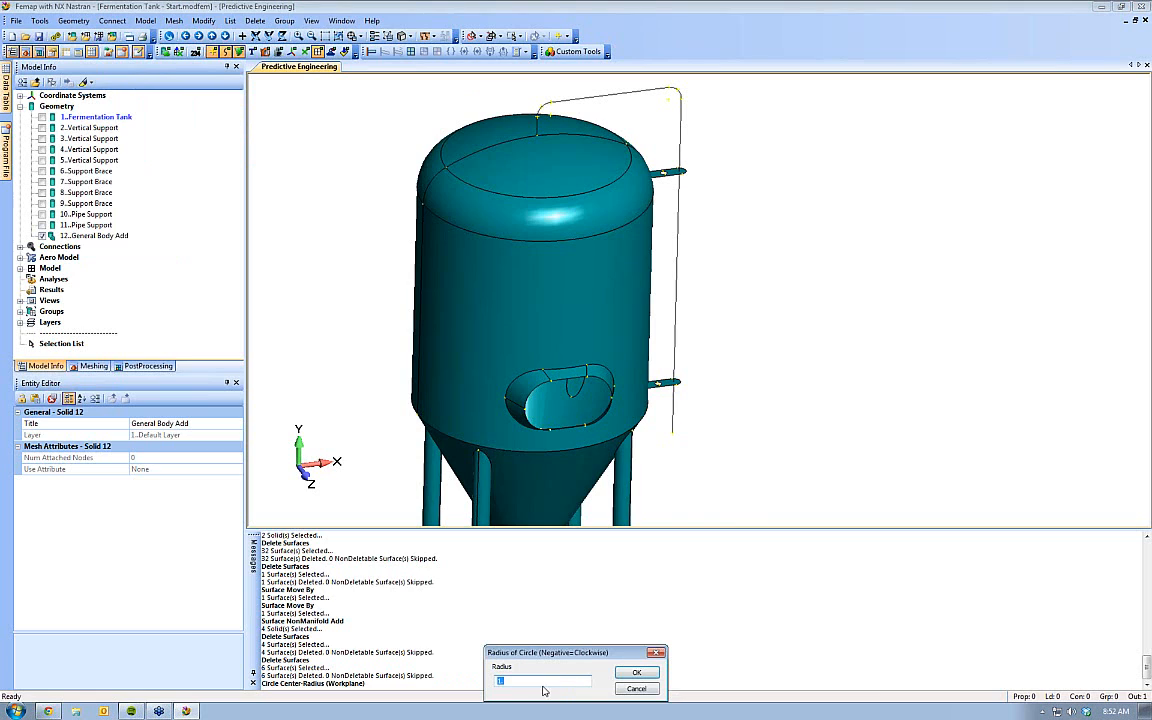
{"action": "left_click_drag", "start_coordinate": [513, 682], "coordinate": [483, 680]}
{"action": "type", "text": "1.5"}
{"action": "left_click", "coordinate": [634, 673]}
{"action": "scroll", "coordinate": [702, 391], "scroll_direction": "up", "scroll_amount": 5}
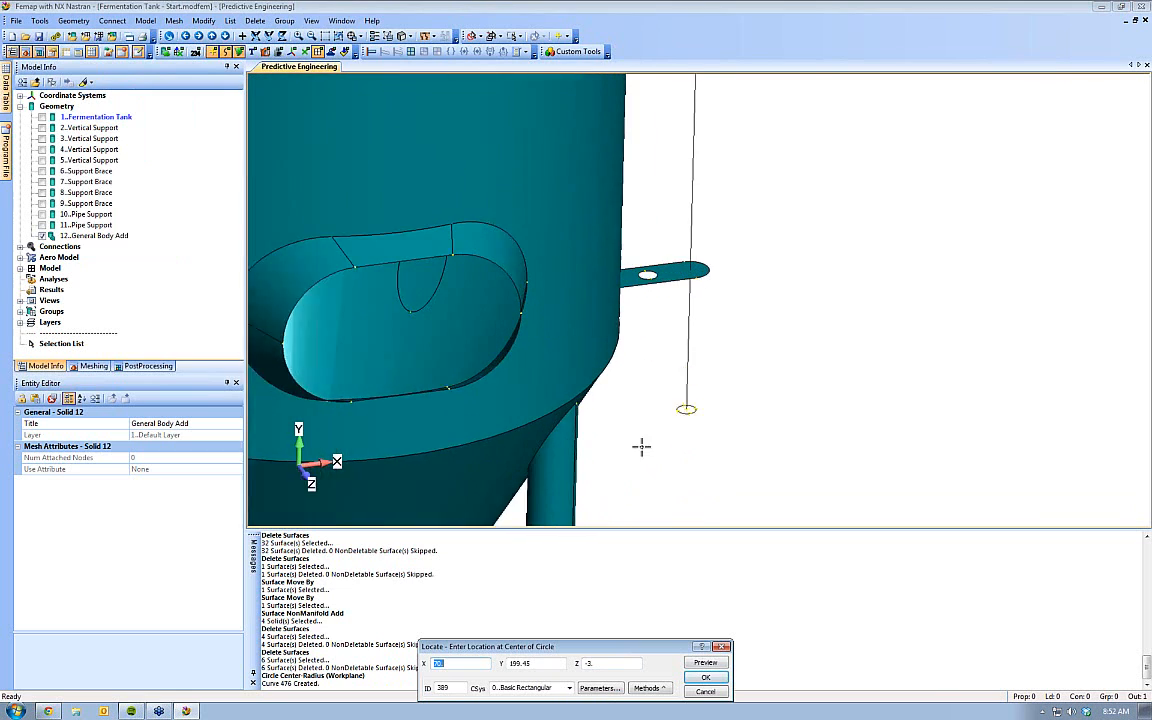
{"action": "scroll", "coordinate": [641, 447], "scroll_direction": "up", "scroll_amount": 4}
{"action": "middle_click_drag", "start_coordinate": [702, 335], "coordinate": [730, 237], "text": "ctrl"}
{"action": "key", "text": "Escape"}
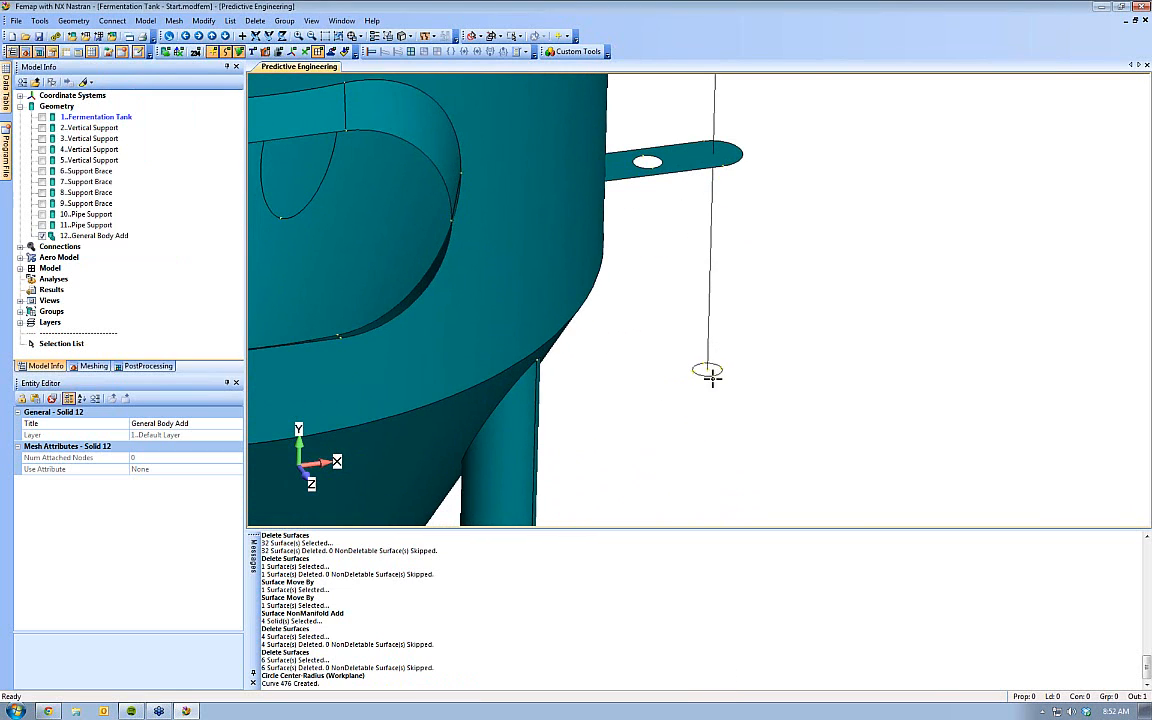
Sweep the circle into a surface along the long vertical line of the external pipe's path
{"action": "left_click", "coordinate": [77, 22]}
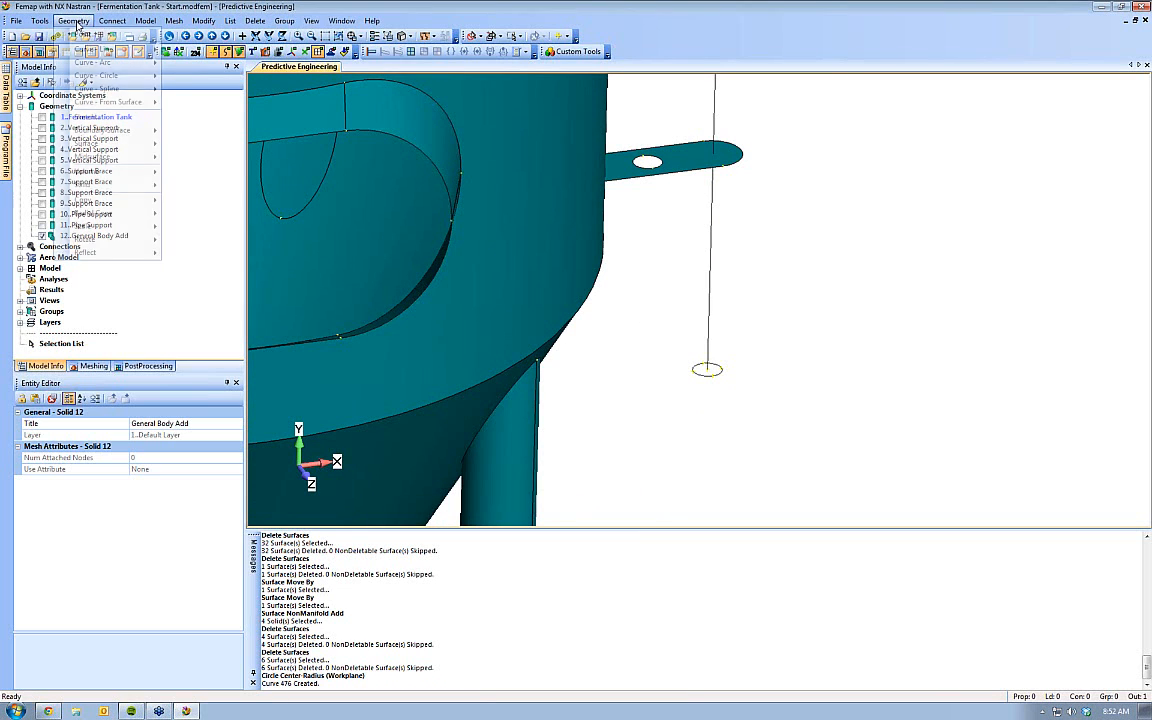
{"action": "mouse_move", "coordinate": [99, 146]}
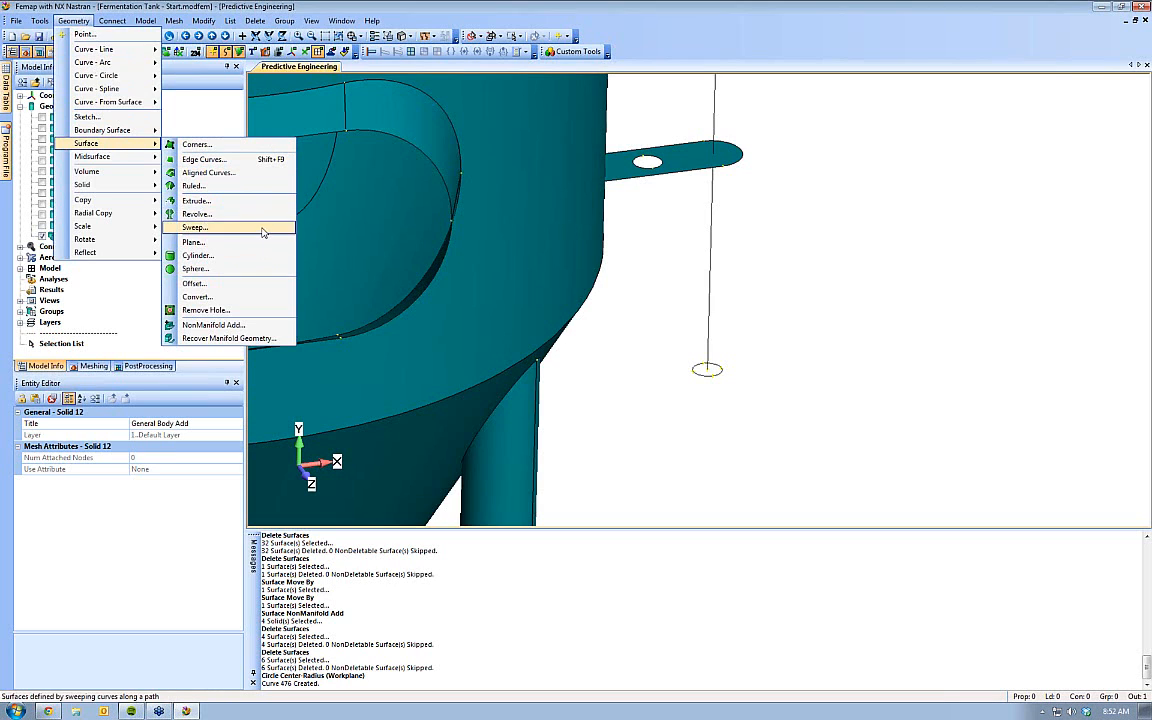
{"action": "left_click", "coordinate": [199, 229]}
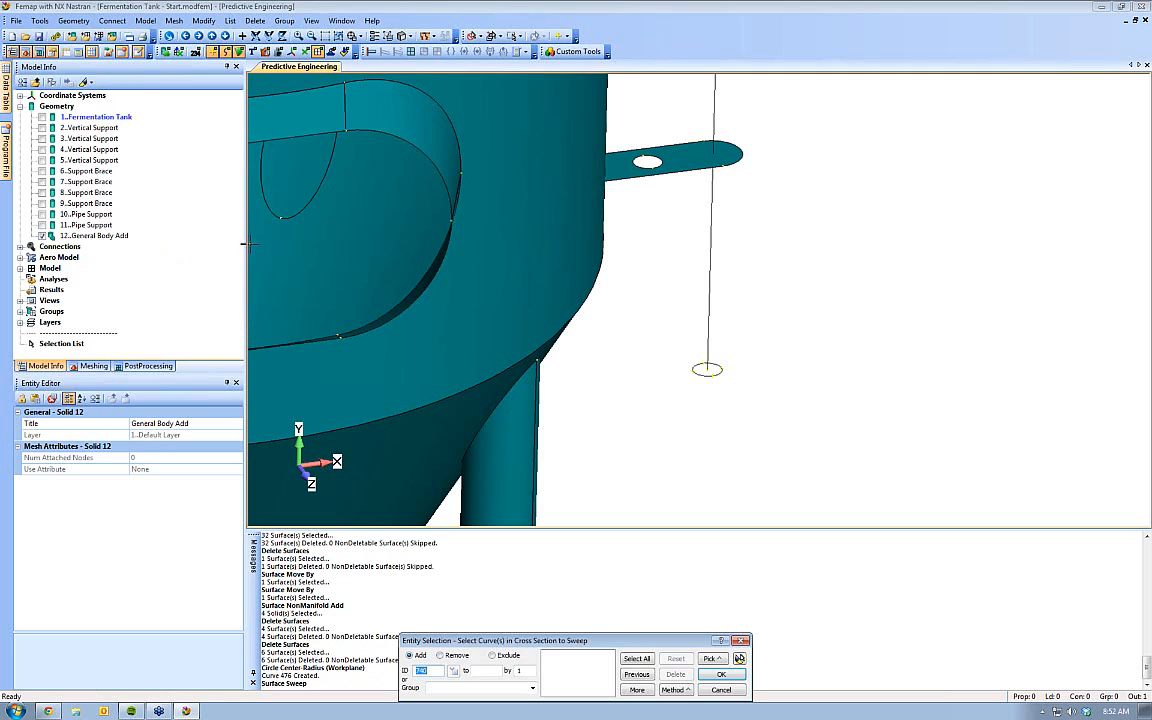
{"action": "left_click", "coordinate": [704, 372]}
{"action": "left_click", "coordinate": [700, 367]}
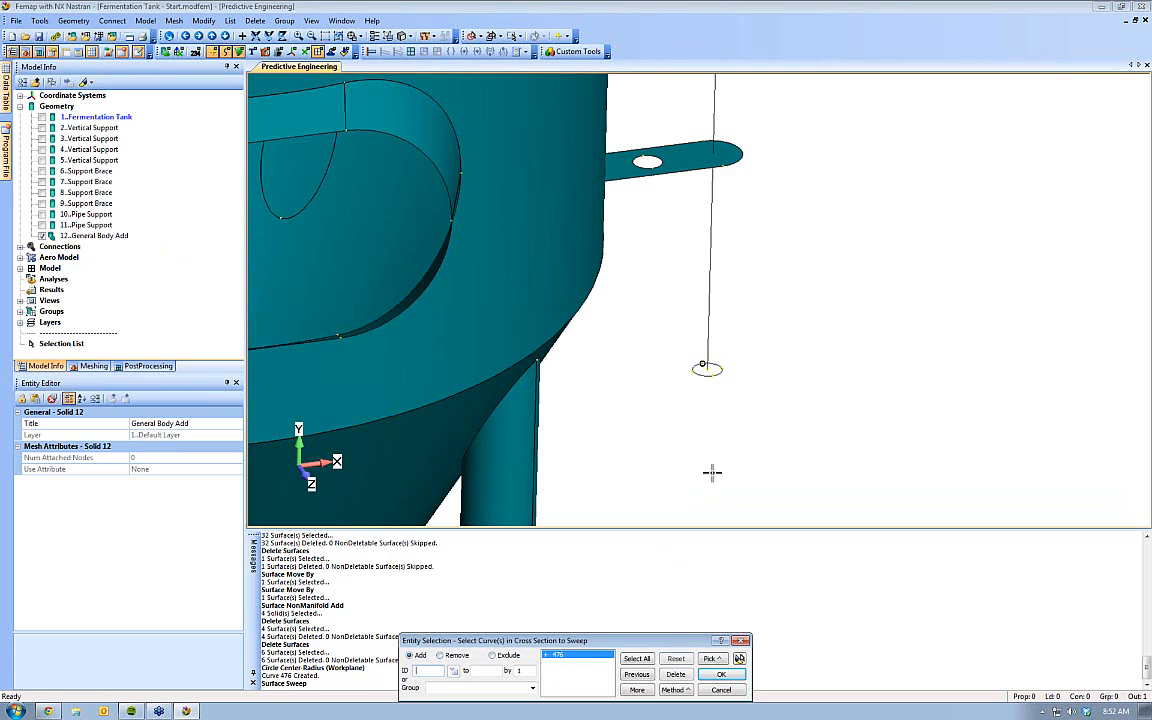
{"action": "left_click", "coordinate": [722, 675]}
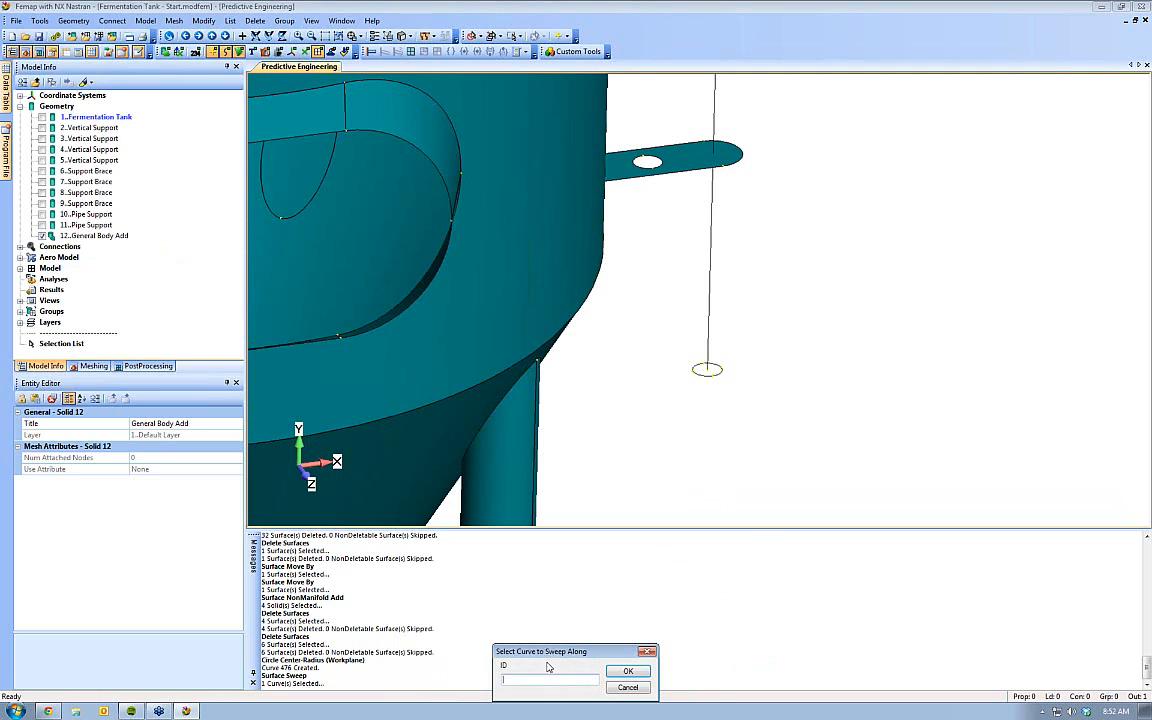
{"action": "left_click", "coordinate": [709, 232]}
{"action": "left_click", "coordinate": [628, 671]}
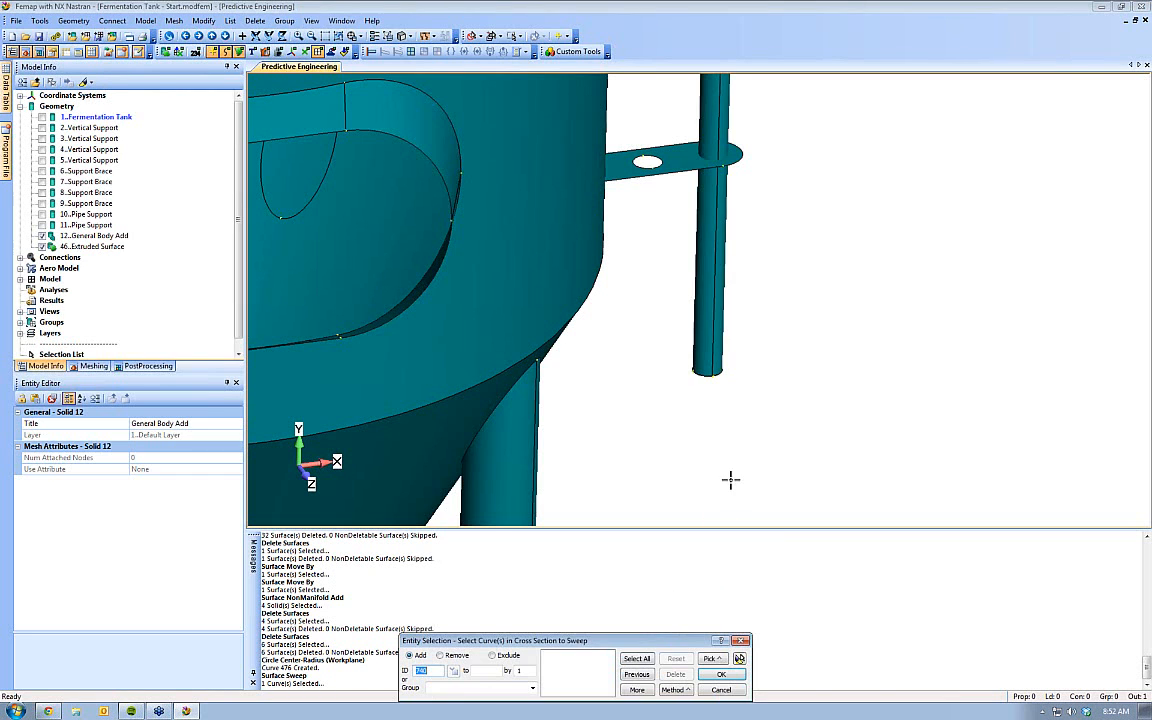
Sweep the two edge curves at the vertical pipe's upper end along the adjoining arc to form the first bend
{"action": "scroll", "coordinate": [730, 480], "scroll_direction": "down", "scroll_amount": 6}
{"action": "middle_click_drag", "start_coordinate": [708, 209], "coordinate": [758, 490], "text": "ctrl"}
{"action": "middle_click_drag", "start_coordinate": [748, 141], "coordinate": [730, 201], "text": "ctrl"}
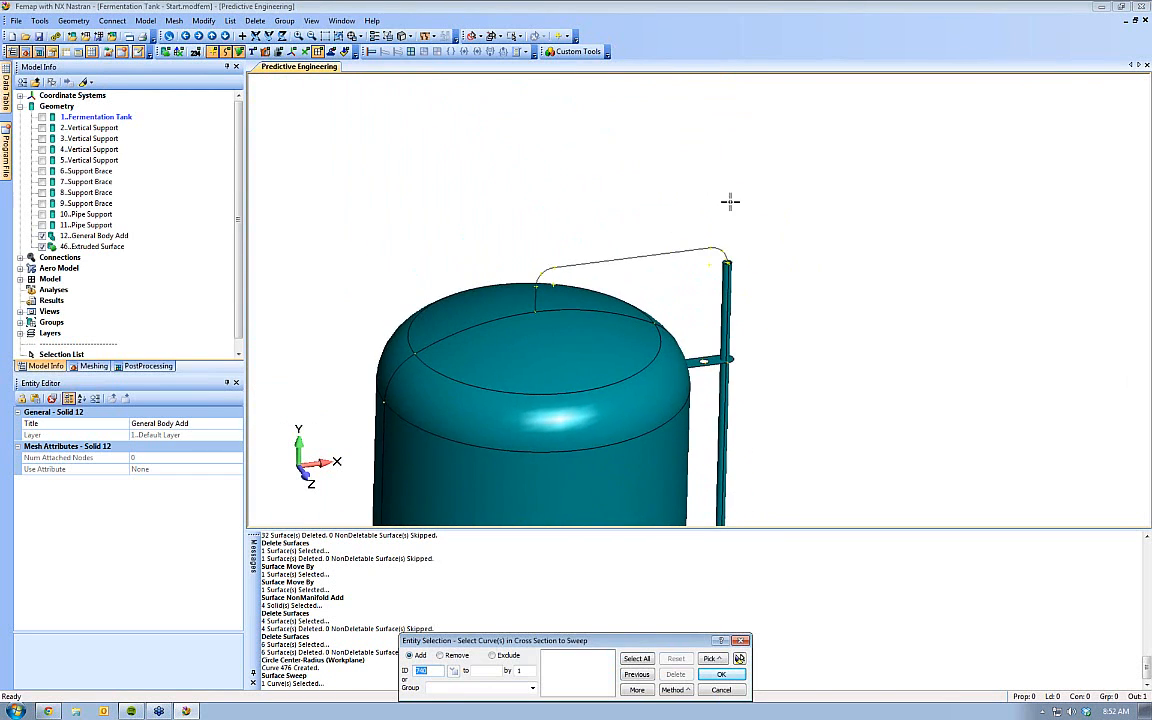
{"action": "scroll", "coordinate": [712, 309], "scroll_direction": "up", "scroll_amount": 5}
{"action": "scroll", "coordinate": [743, 249], "scroll_direction": "up", "scroll_amount": 3}
{"action": "middle_click_drag", "start_coordinate": [743, 263], "coordinate": [663, 420], "text": "ctrl"}
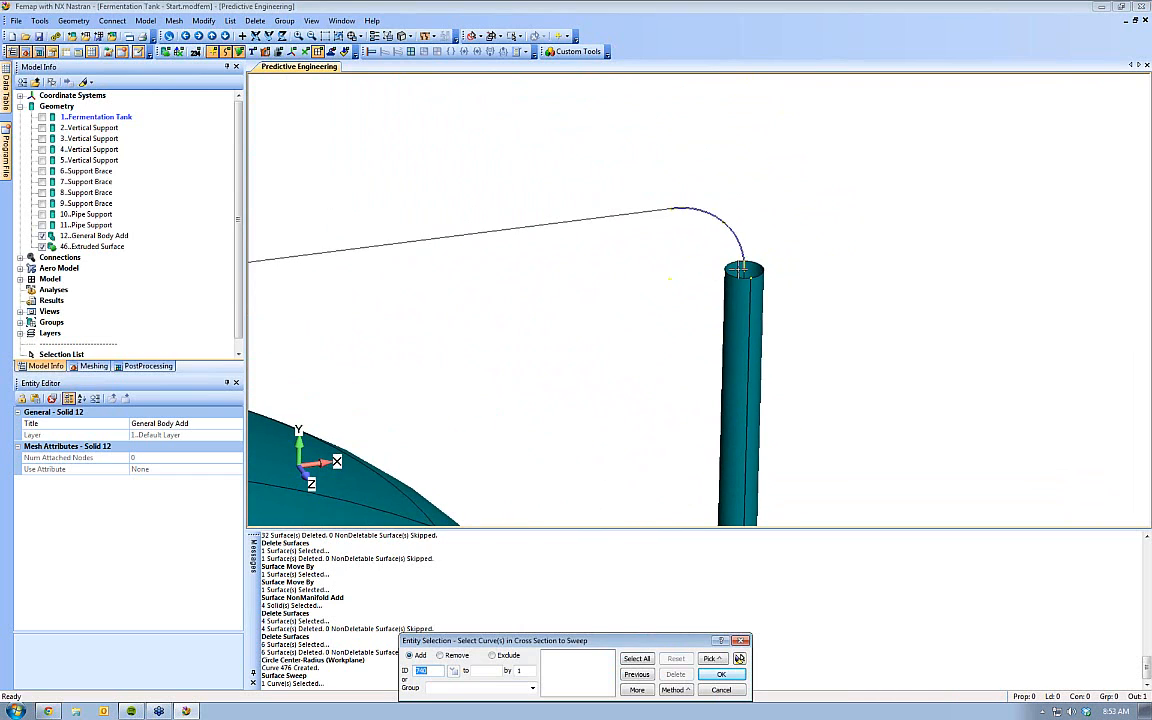
{"action": "left_click", "coordinate": [740, 268]}
{"action": "left_click", "coordinate": [761, 266]}
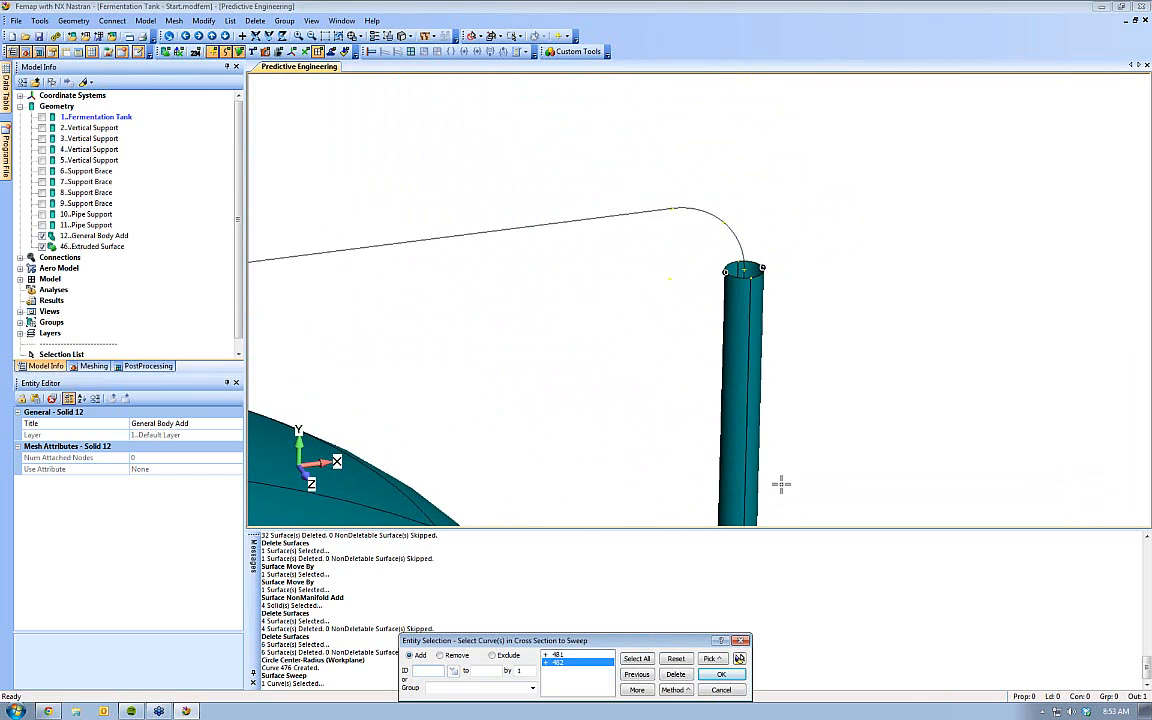
{"action": "left_click", "coordinate": [739, 680]}
{"action": "left_click", "coordinate": [724, 222]}
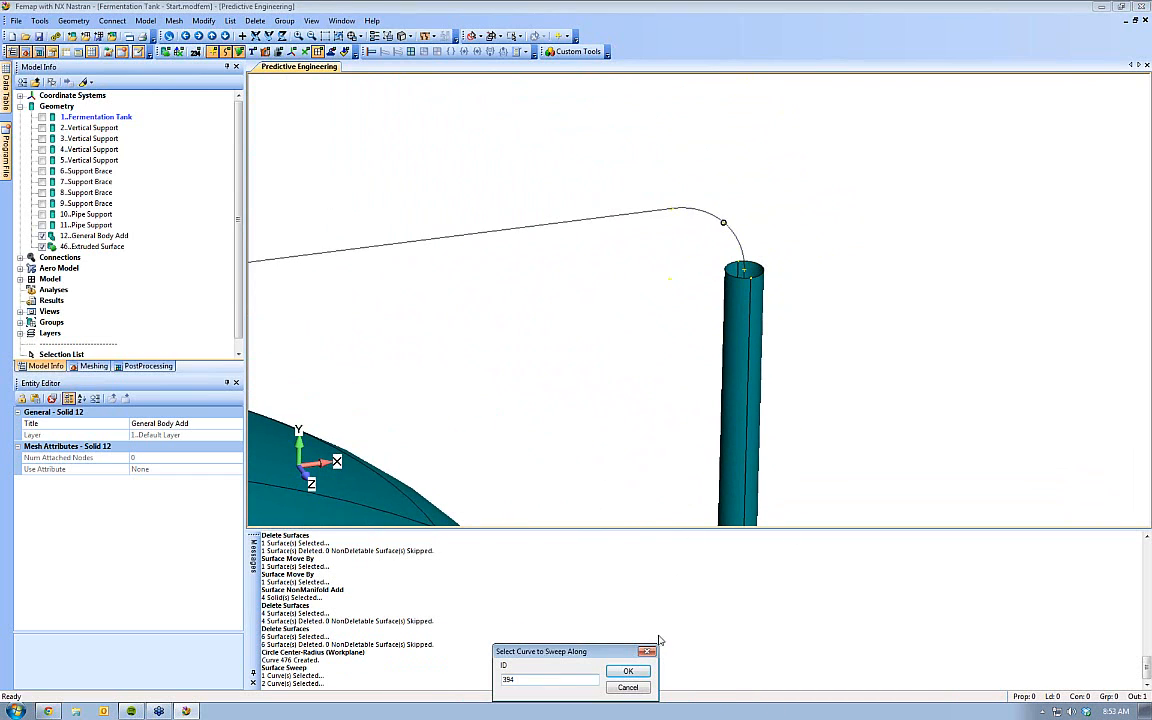
{"action": "left_click", "coordinate": [628, 671]}
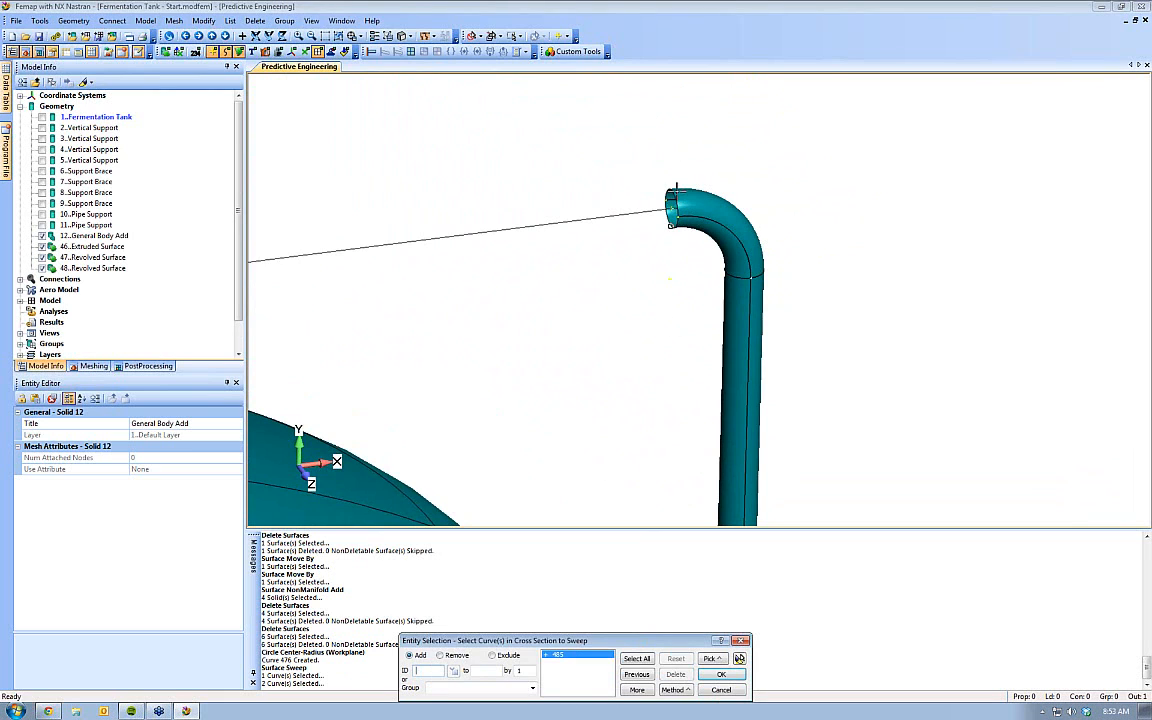
Sweep the two edge curves at the first bend's open end along the long, slightly sloping line above the tank
{"action": "left_click", "coordinate": [674, 189]}
{"action": "left_click", "coordinate": [730, 676]}
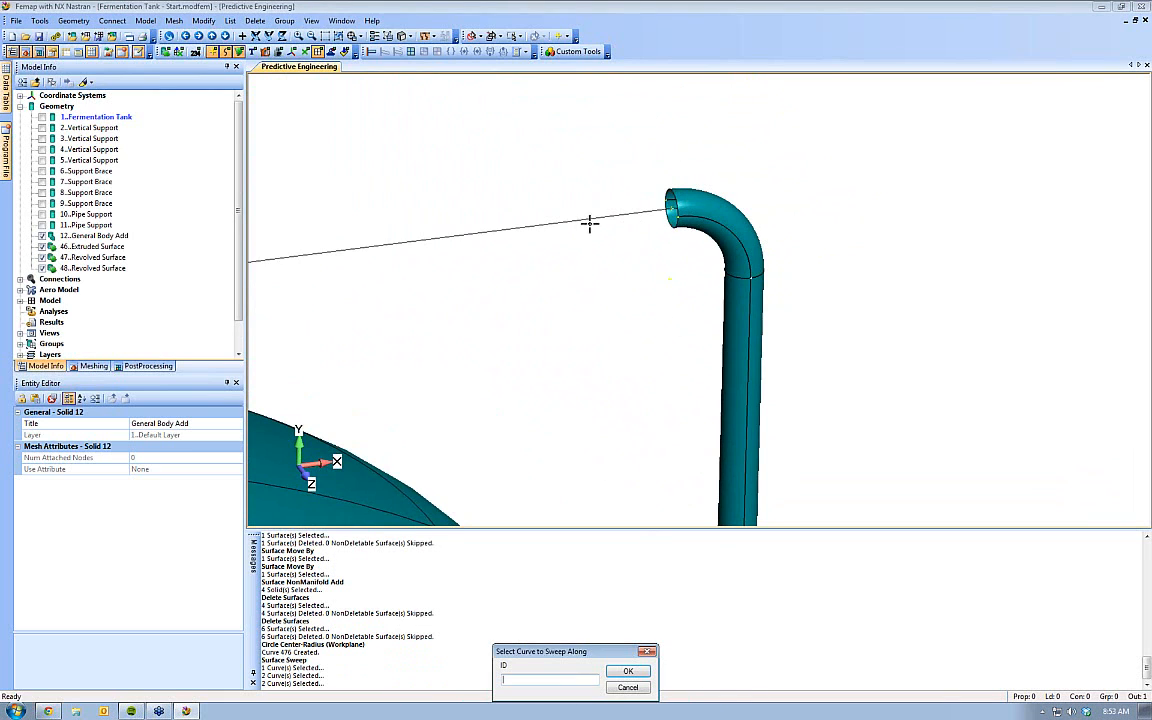
{"action": "left_click", "coordinate": [588, 219]}
{"action": "left_click", "coordinate": [641, 675]}
Sweep the two end curves of the sloping pipe run along the arc above the tank's dome to form the second bend
{"action": "middle_click_drag", "start_coordinate": [566, 303], "coordinate": [958, 290], "text": "ctrl"}
{"action": "middle_click_drag", "start_coordinate": [433, 309], "coordinate": [597, 304], "text": "ctrl"}
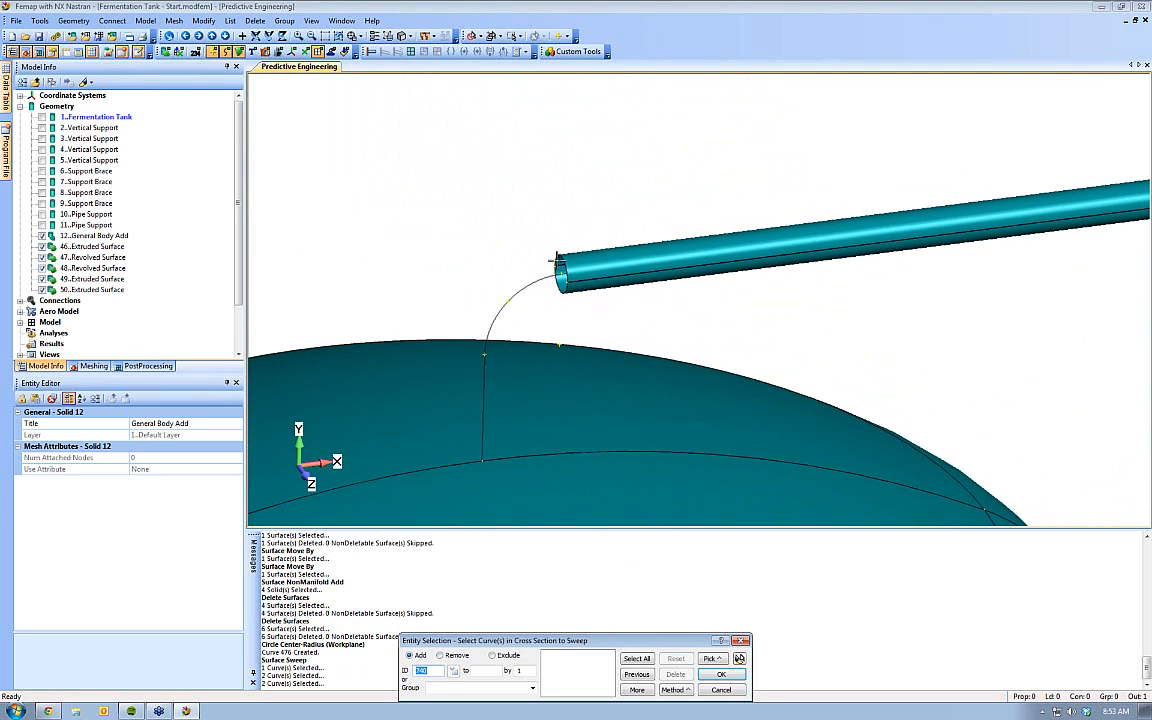
{"action": "left_click", "coordinate": [556, 258]}
{"action": "left_click", "coordinate": [559, 291]}
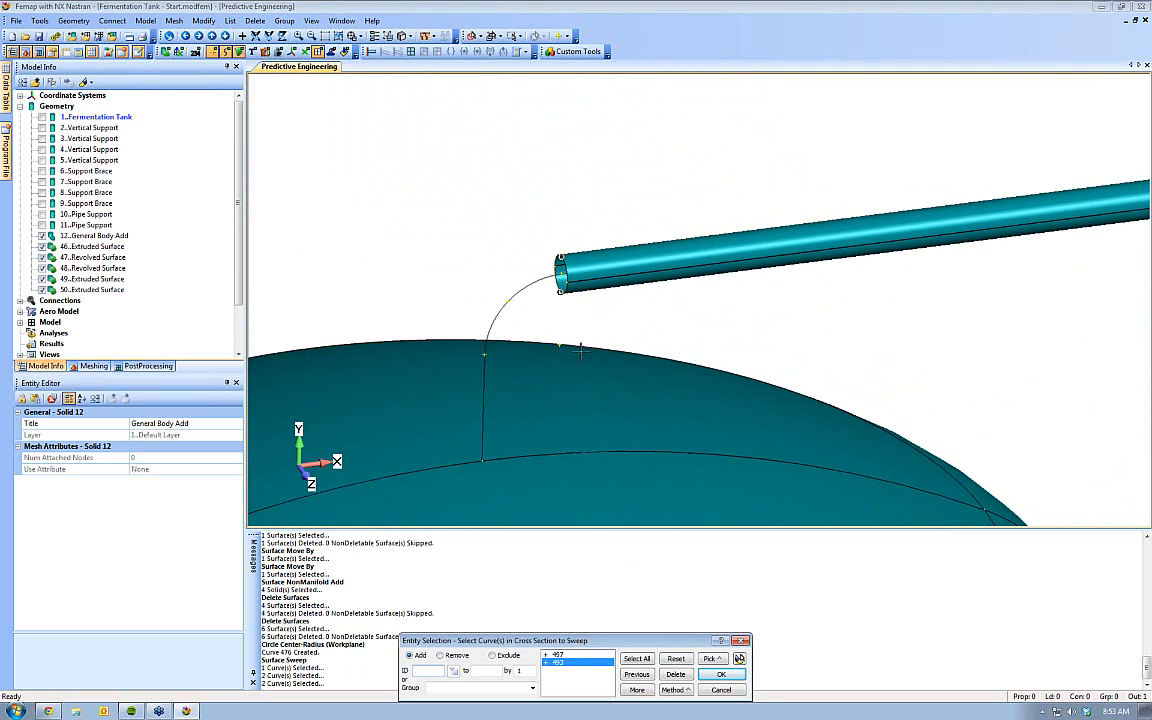
{"action": "left_click", "coordinate": [721, 674]}
{"action": "left_click", "coordinate": [507, 302]}
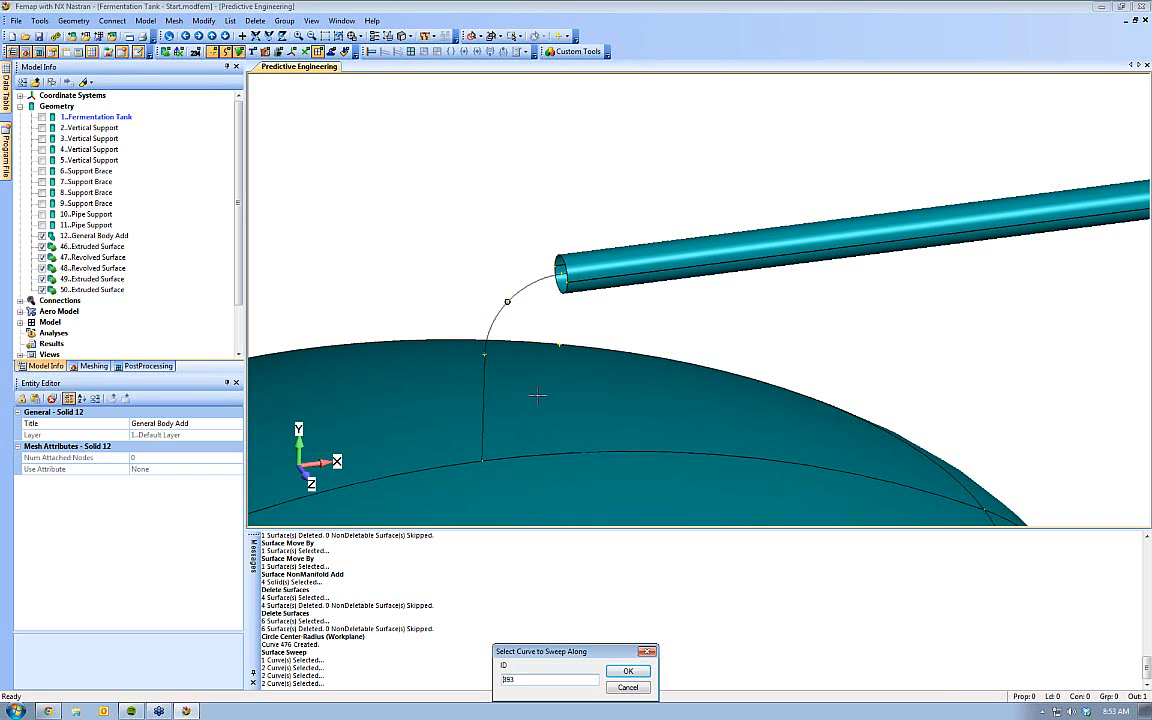
{"action": "key", "text": "Return"}
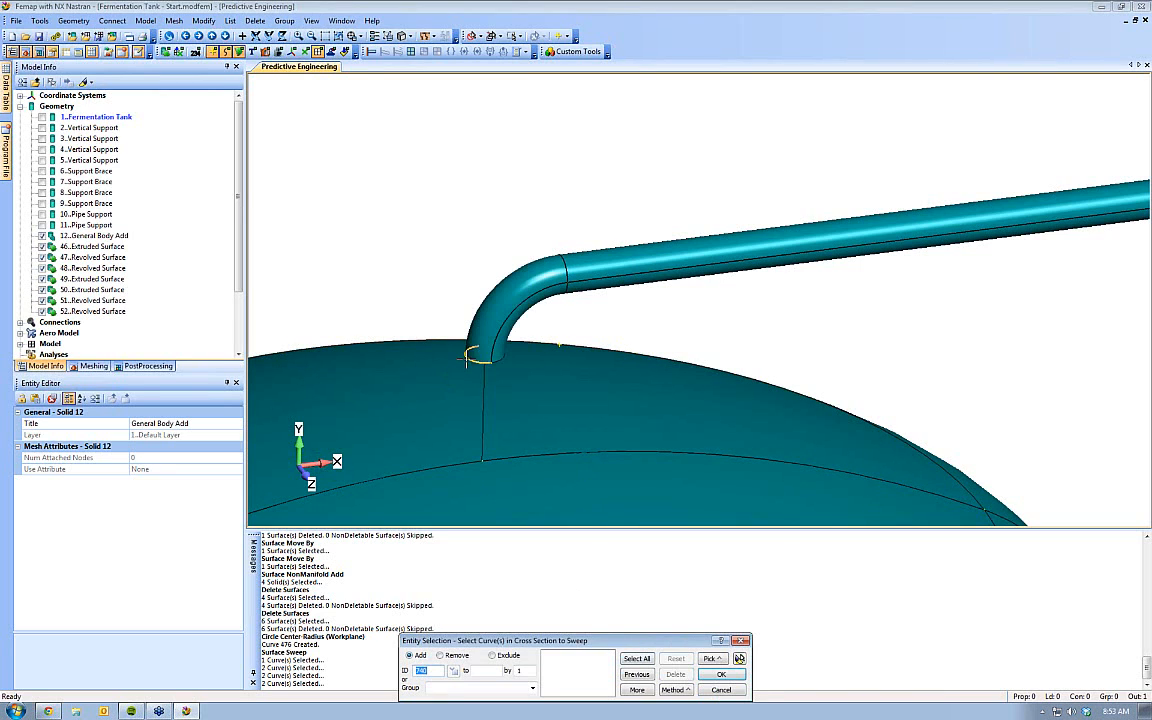
Sweep the two edge curves at the second bend's lower end along the short vertical line down to the tank's dome
{"action": "left_click", "coordinate": [470, 356]}
{"action": "left_click", "coordinate": [490, 352]}
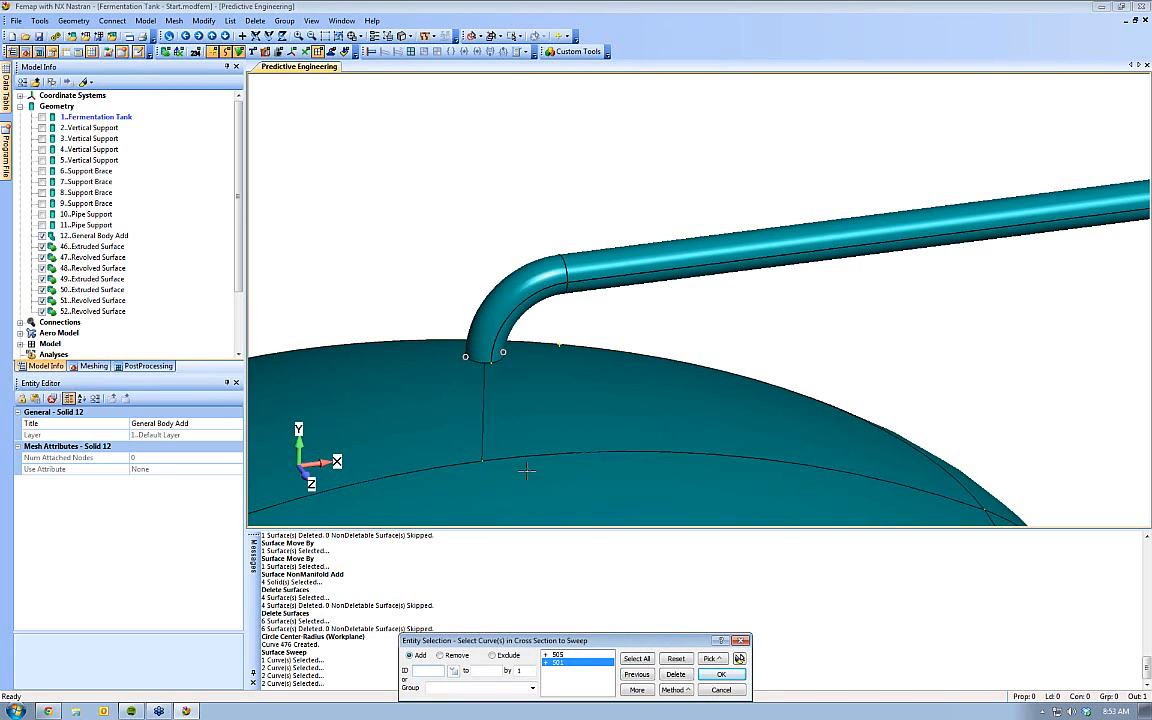
{"action": "key", "text": "Return"}
{"action": "left_click", "coordinate": [487, 420]}
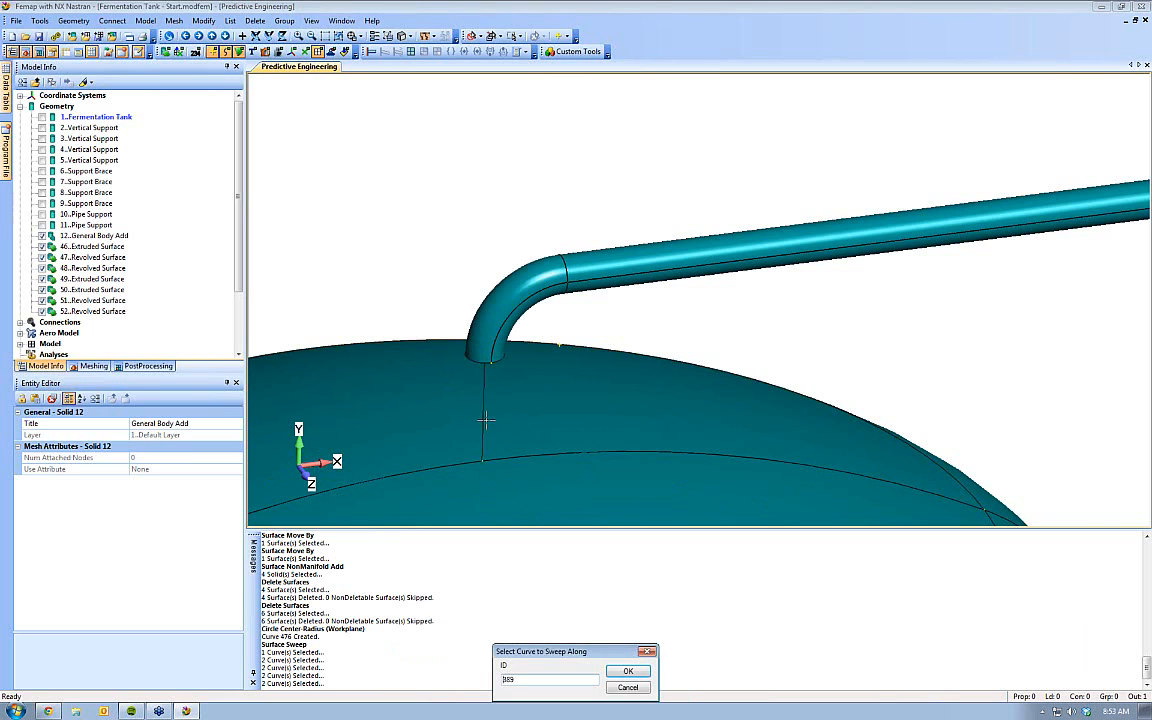
Sweep the pipe profile along the selected vertical line into the tank's dome, and end the Sweep command
{"action": "left_click", "coordinate": [629, 673]}
{"action": "scroll", "coordinate": [606, 247], "scroll_direction": "down", "scroll_amount": 4}
{"action": "key", "text": "Escape"}
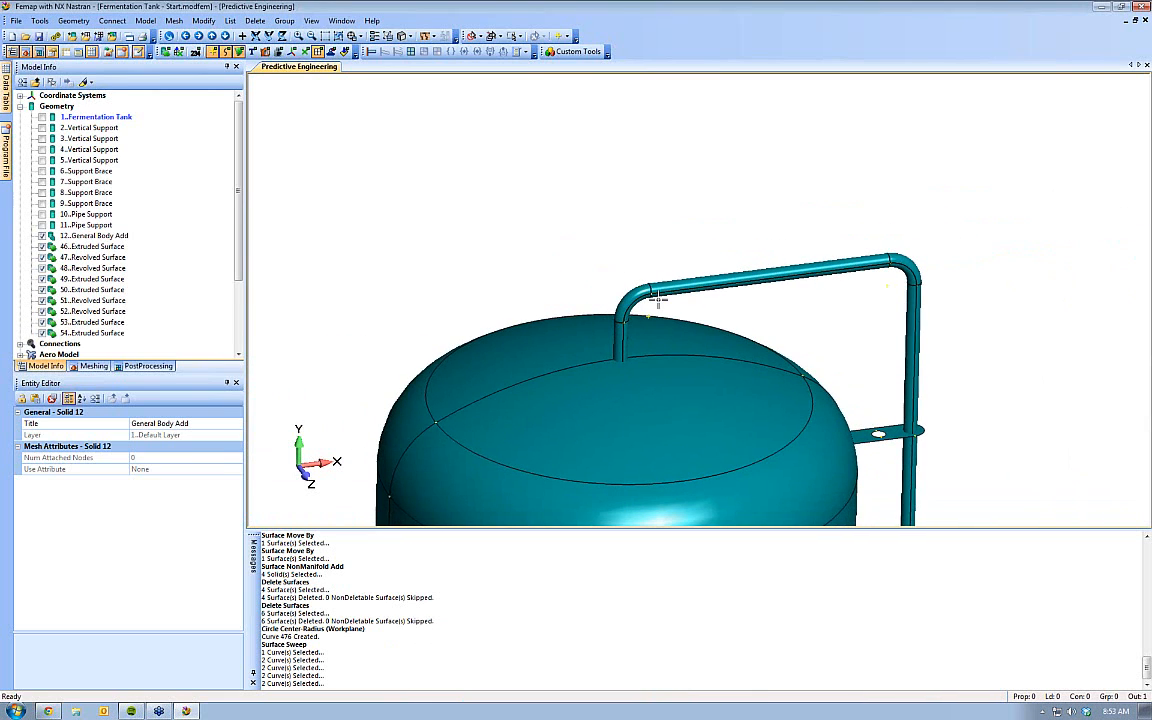
Combine solid 12 (General Body Add) and the pipe surfaces 46 to 54 into one body with NonManifold Add
{"action": "scroll", "coordinate": [571, 303], "scroll_direction": "down", "scroll_amount": 3}
{"action": "middle_click_drag", "start_coordinate": [765, 370], "coordinate": [621, 242], "text": "ctrl"}
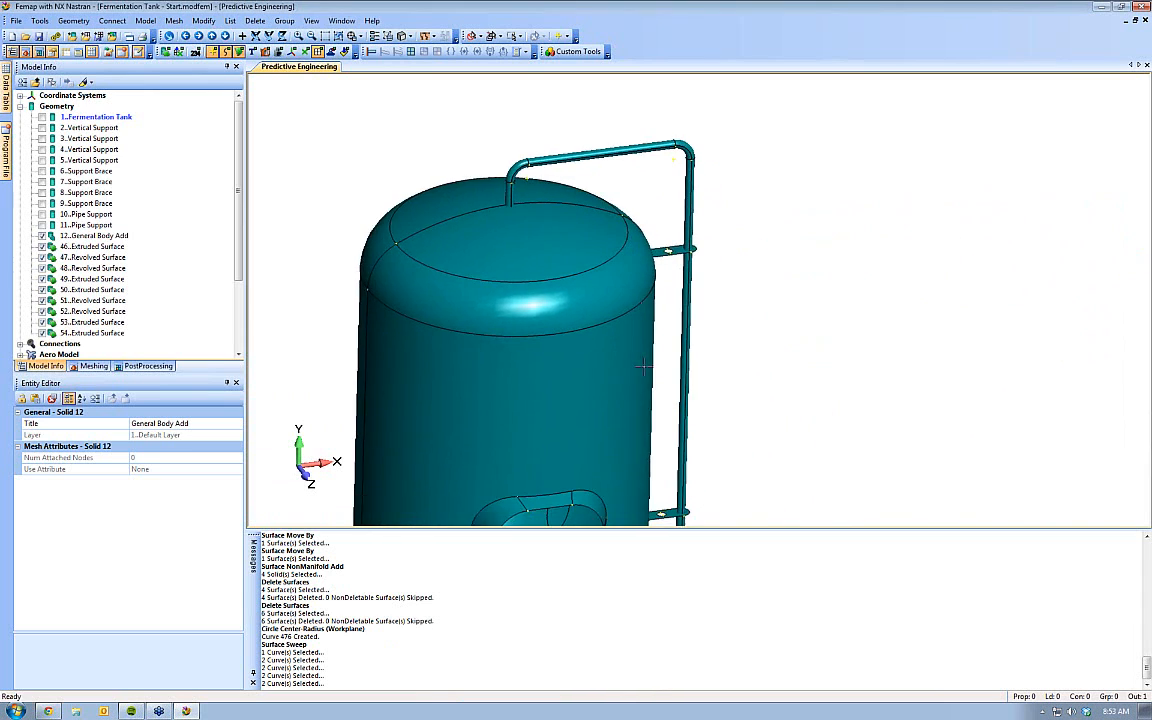
{"action": "scroll", "coordinate": [609, 393], "scroll_direction": "down", "scroll_amount": 1}
{"action": "middle_click_drag", "start_coordinate": [609, 393], "coordinate": [572, 362], "text": "ctrl"}
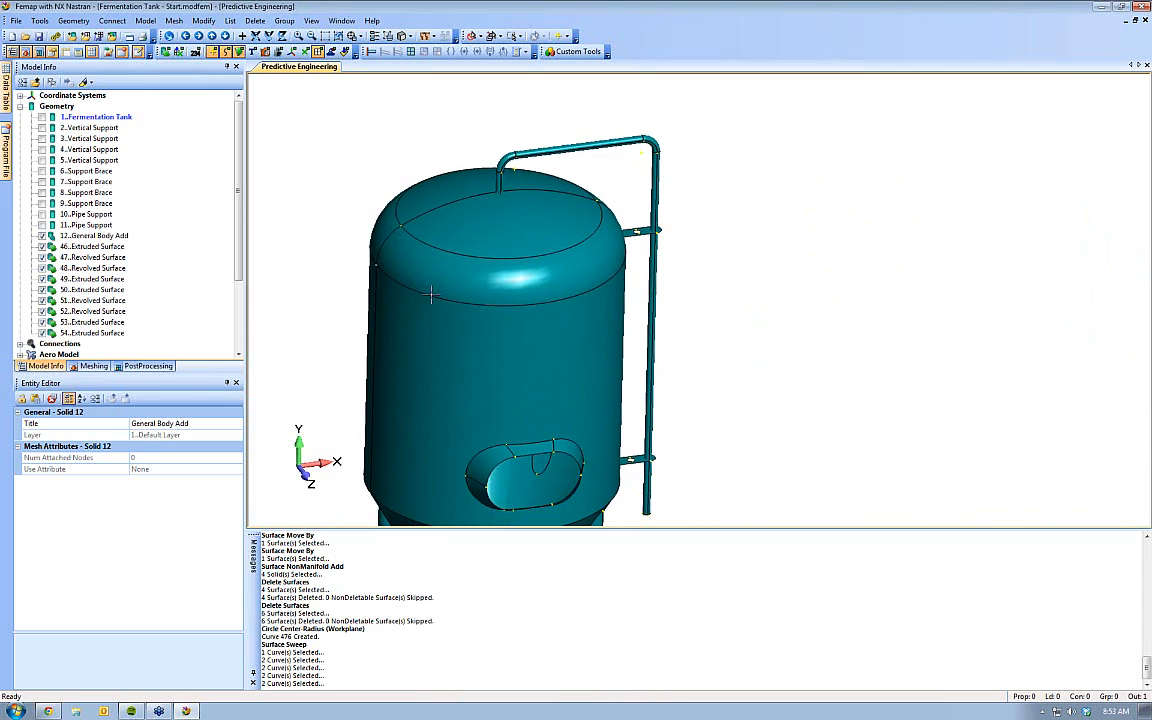
{"action": "left_click", "coordinate": [73, 20]}
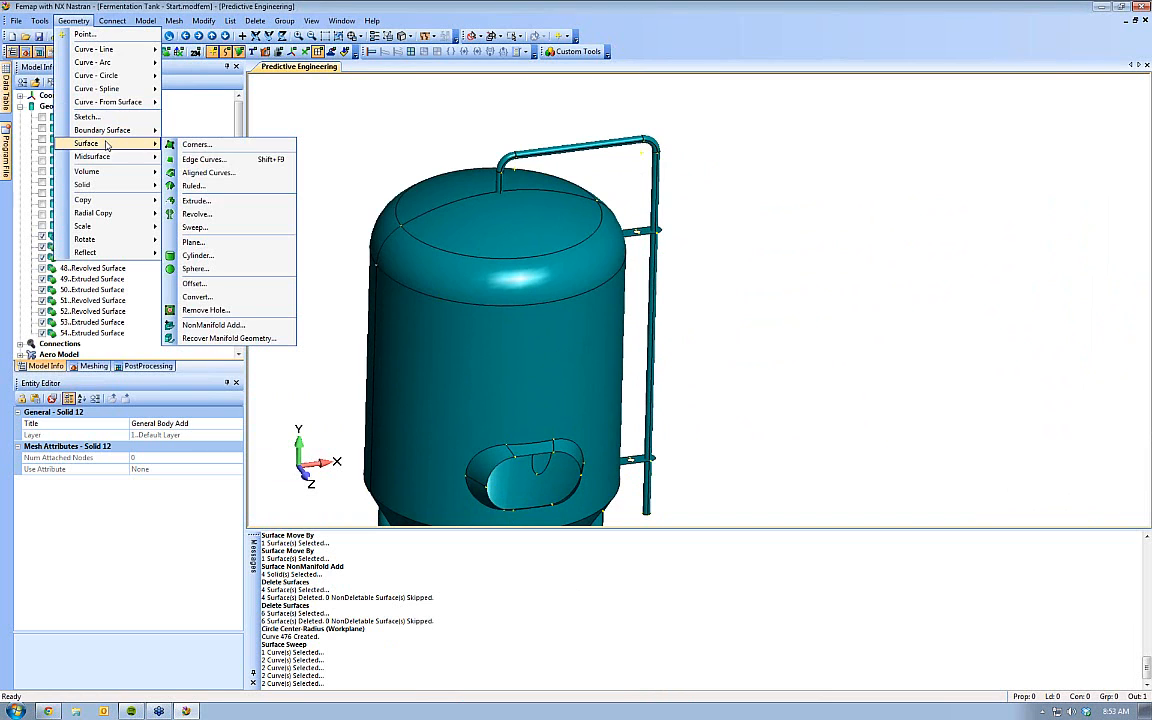
{"action": "left_click", "coordinate": [213, 325]}
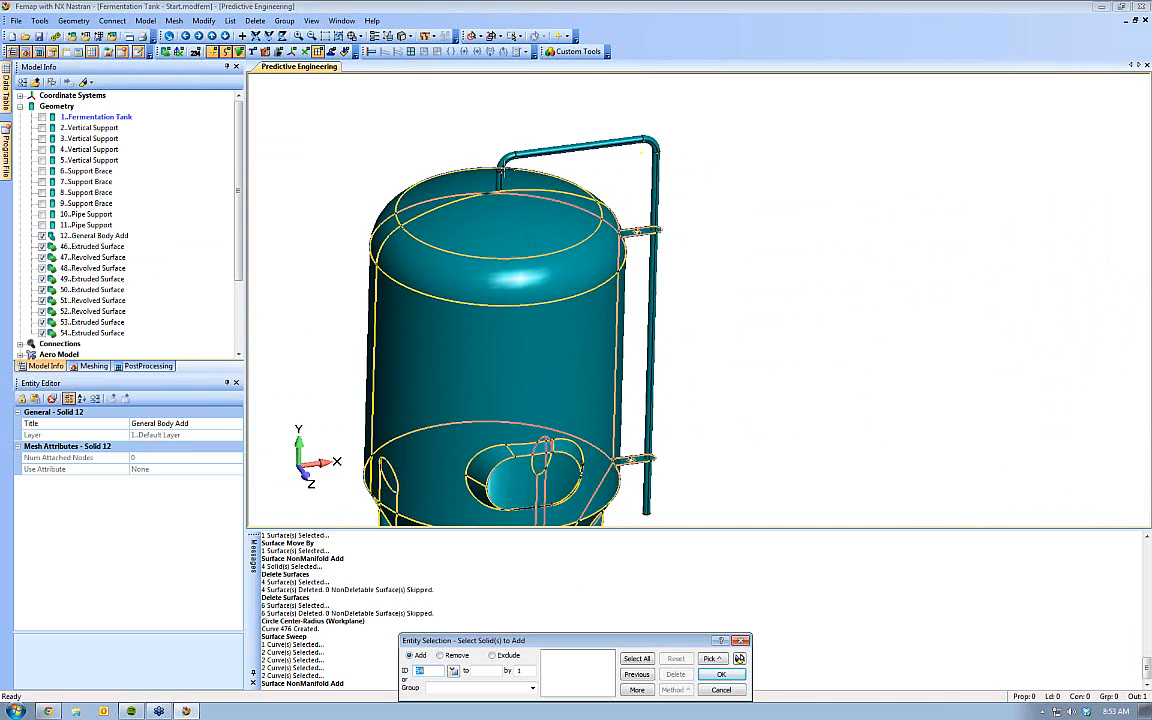
{"action": "scroll", "coordinate": [564, 172], "scroll_direction": "down", "scroll_amount": 5}
{"action": "left_click_drag", "start_coordinate": [546, 173], "coordinate": [749, 431], "text": "shift"}
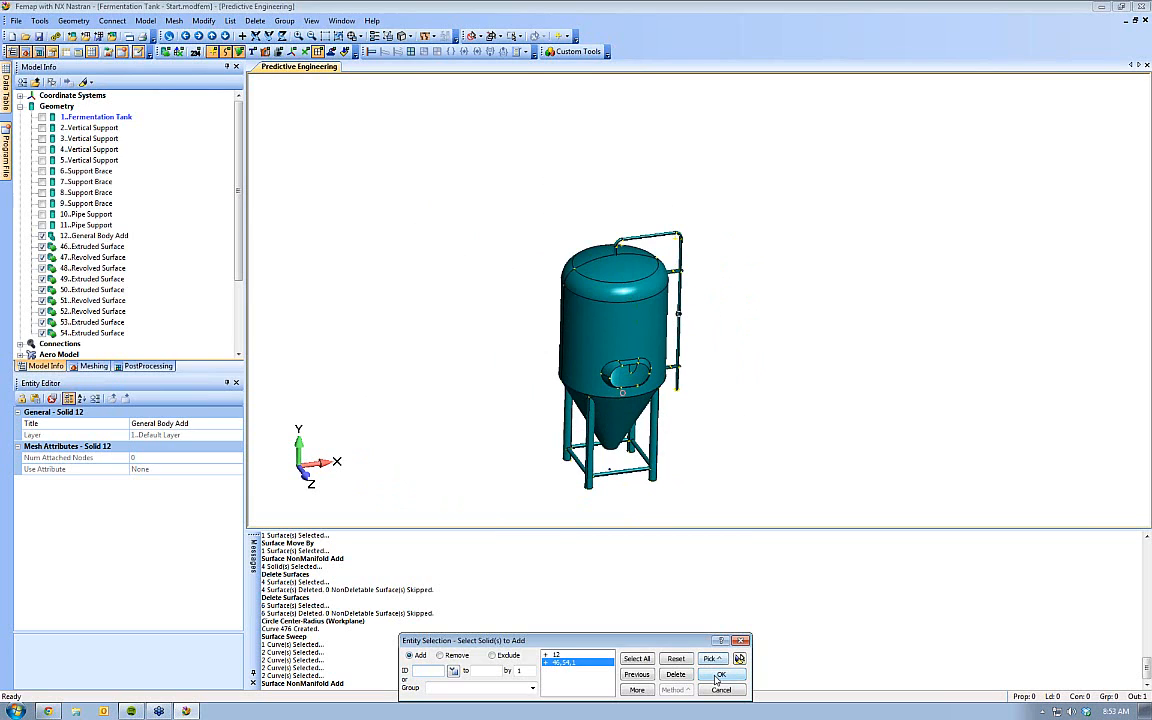
{"action": "left_click", "coordinate": [719, 675]}
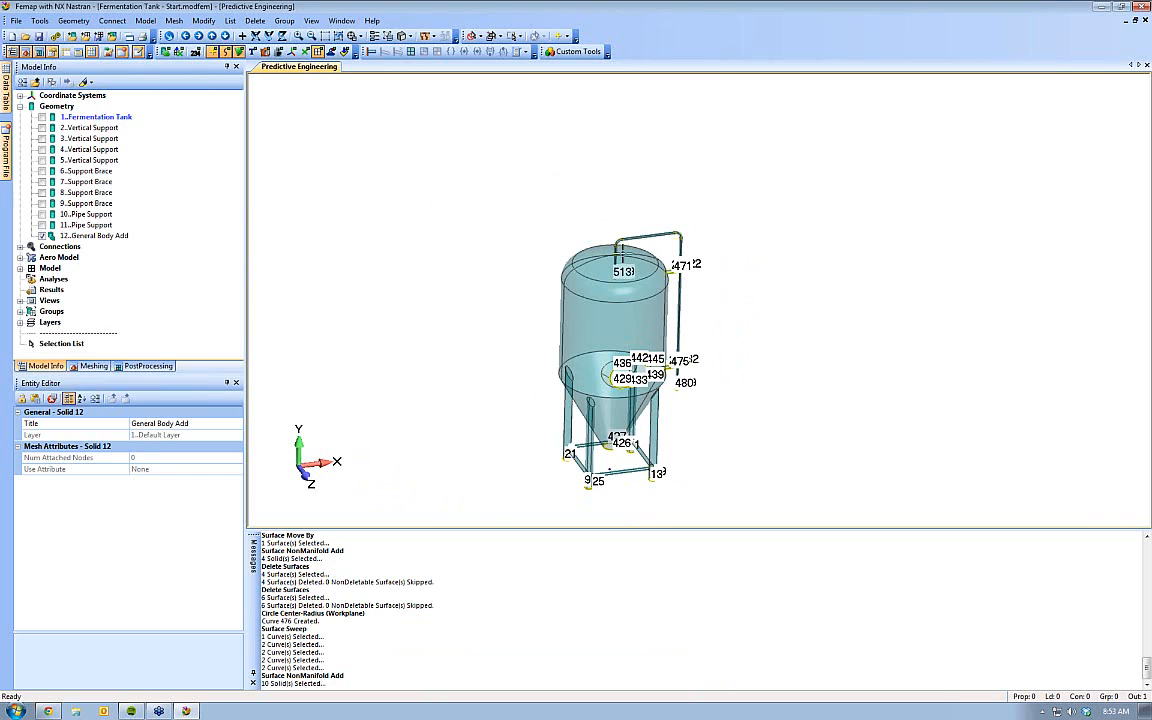
Display the Curves On Surfaces tools as a floating palette over the model view and redraw the model
{"action": "scroll", "coordinate": [650, 371], "scroll_direction": "up", "scroll_amount": 2}
{"action": "middle_click_drag", "start_coordinate": [648, 368], "coordinate": [634, 325], "text": "ctrl"}
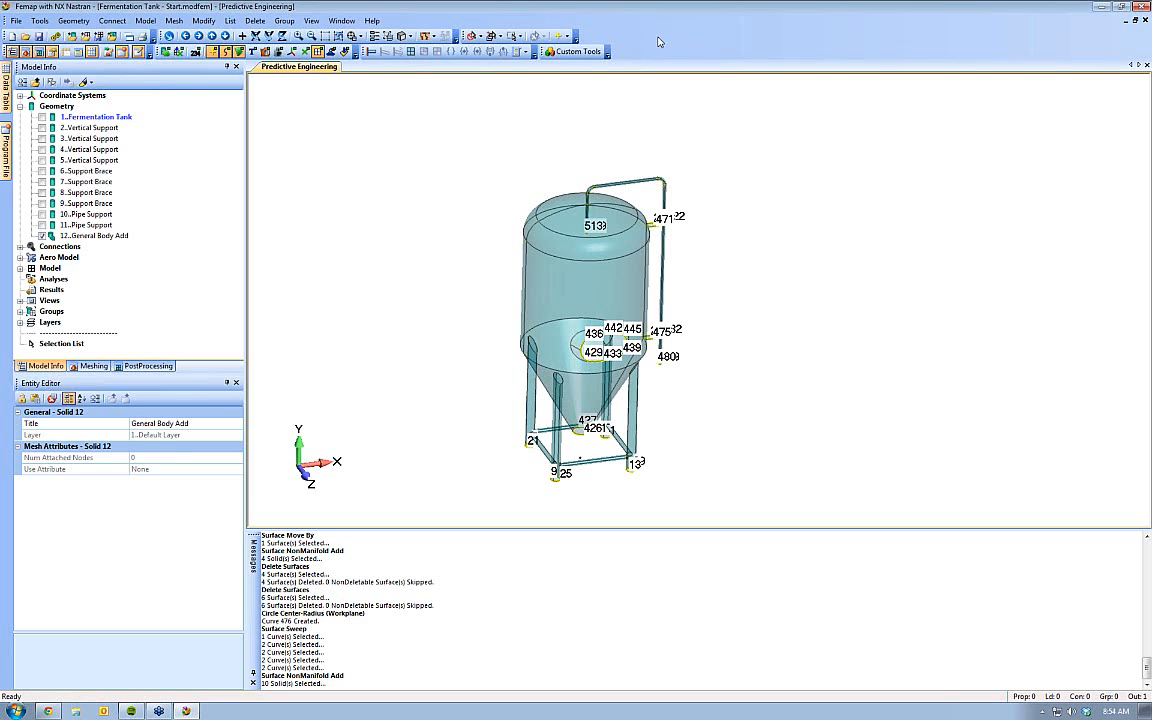
{"action": "right_click", "coordinate": [625, 36]}
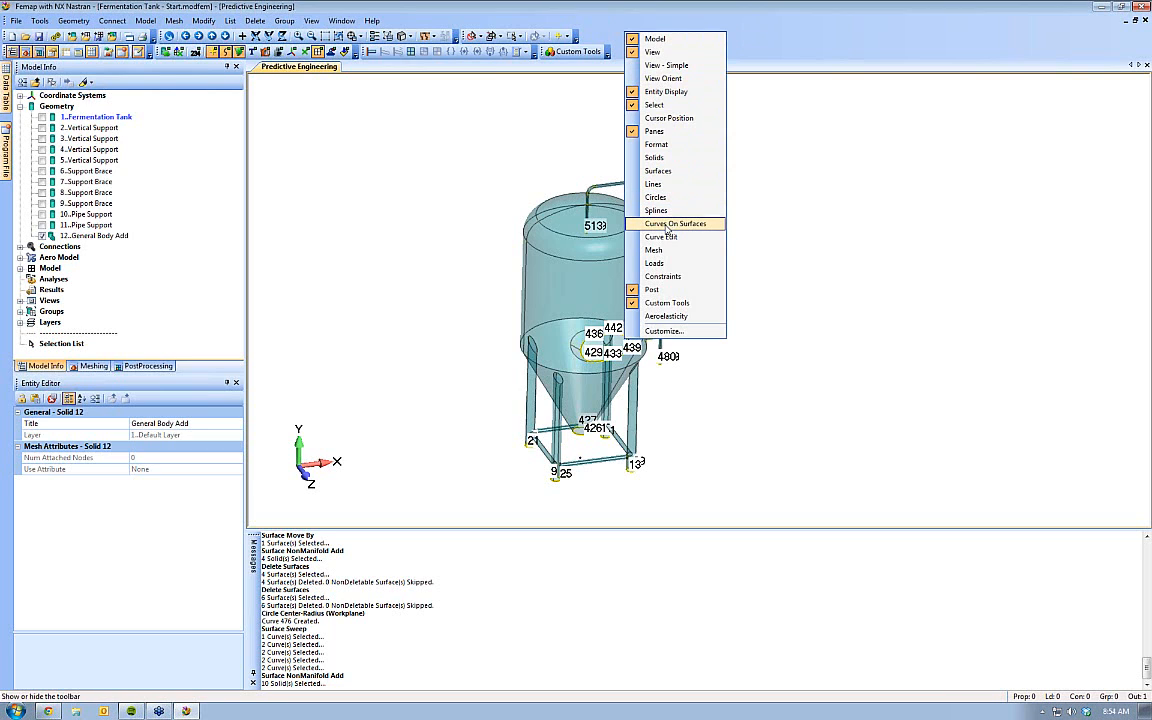
{"action": "left_click", "coordinate": [665, 225]}
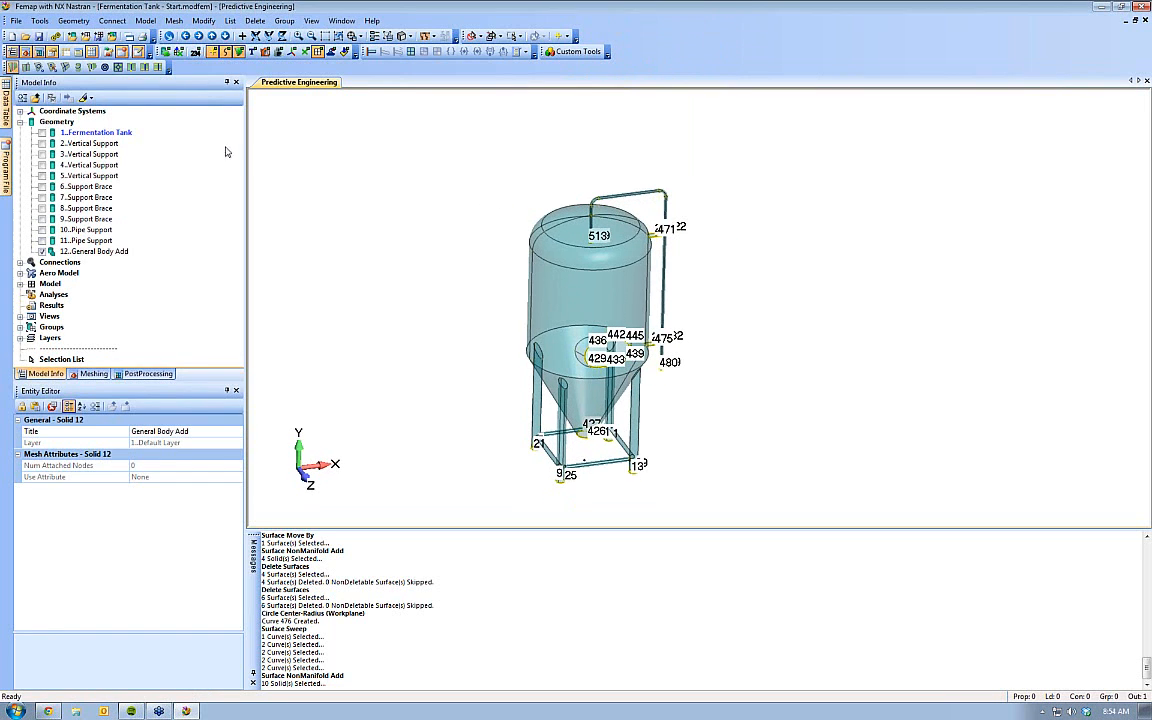
{"action": "left_click_drag", "start_coordinate": [6, 66], "coordinate": [299, 139]}
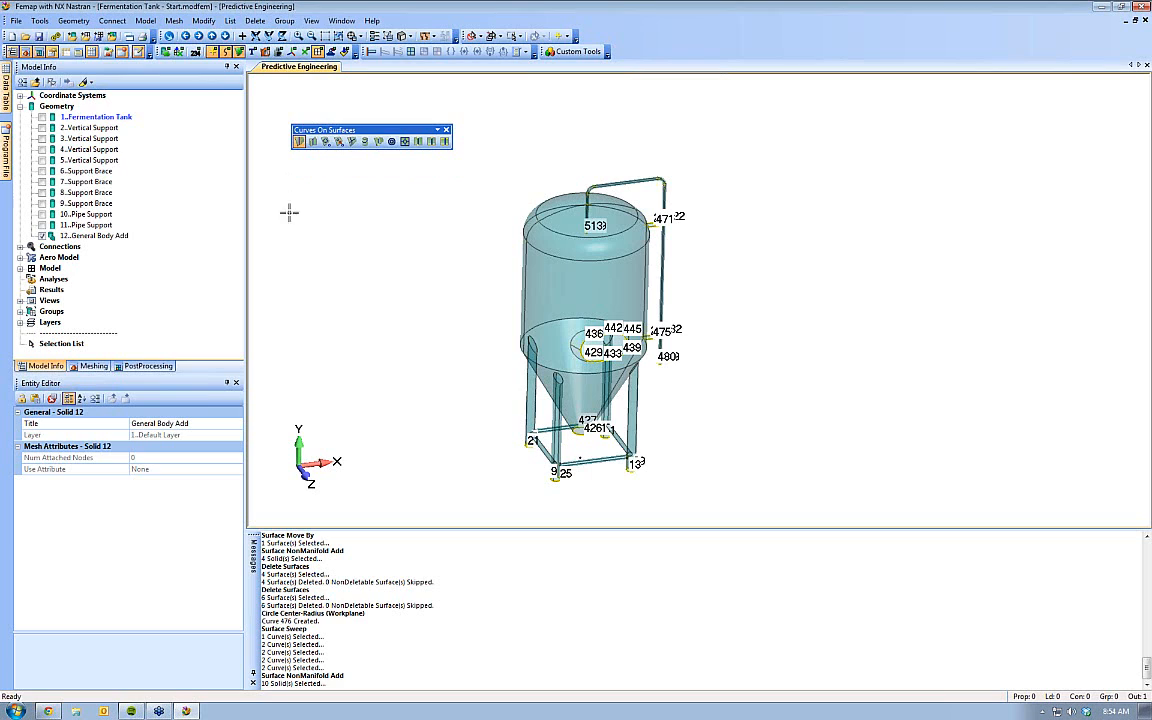
{"action": "key", "text": "ctrl+g"}
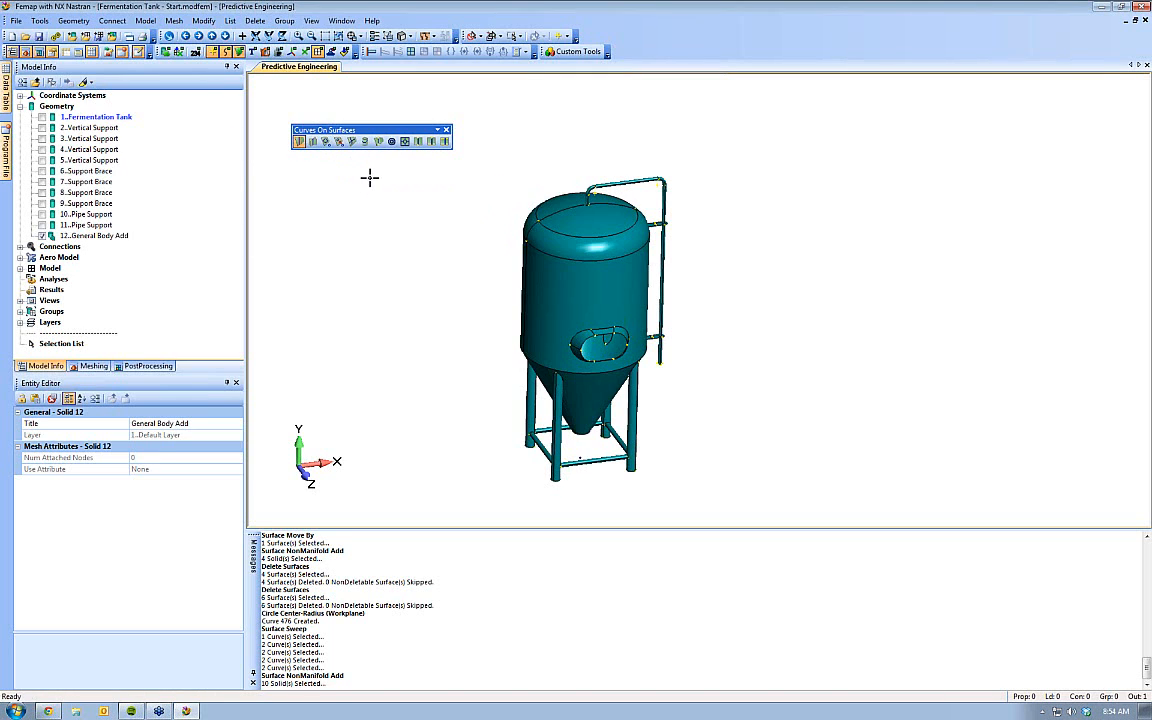
{"action": "mouse_move", "coordinate": [371, 179]}
{"action": "middle_mouse_down", "text": "ctrl"}
{"action": "mouse_move", "coordinate": [383, 211]}
{"action": "mouse_move", "coordinate": [378, 192]}
{"action": "middle_mouse_up", "text": "ctrl"}
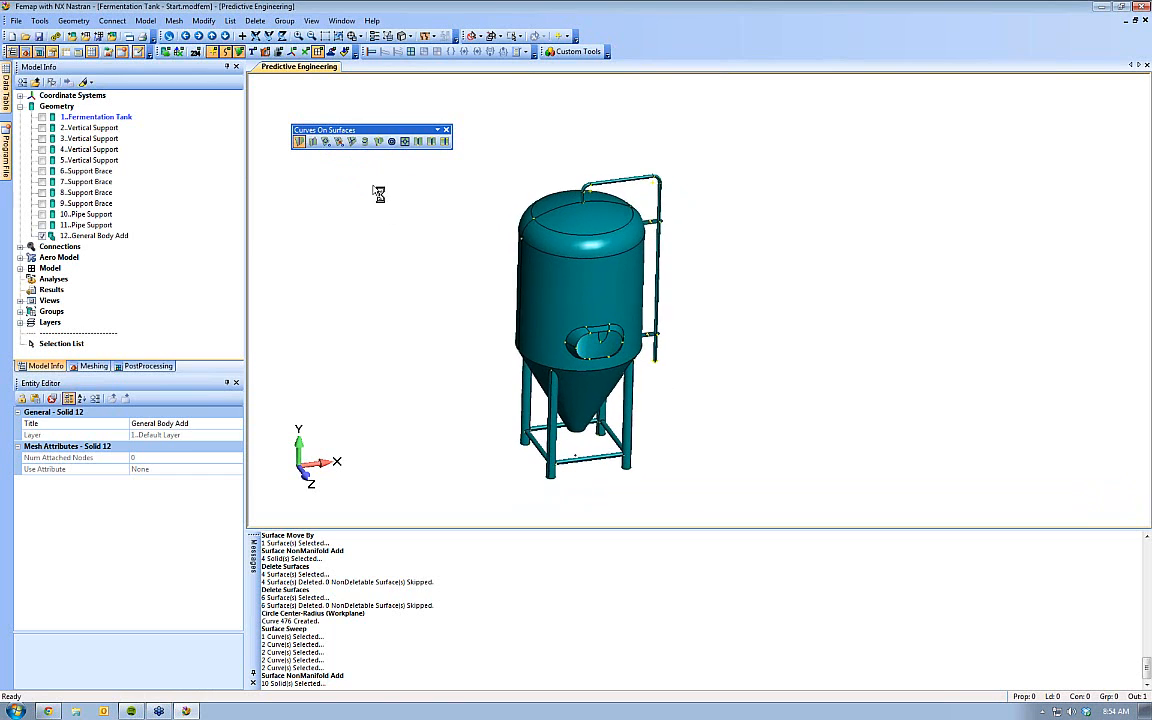
Start a slice of the combined tank body, solid 12, with the cutting plane oriented to the ZX plane
{"action": "left_click", "coordinate": [366, 143]}
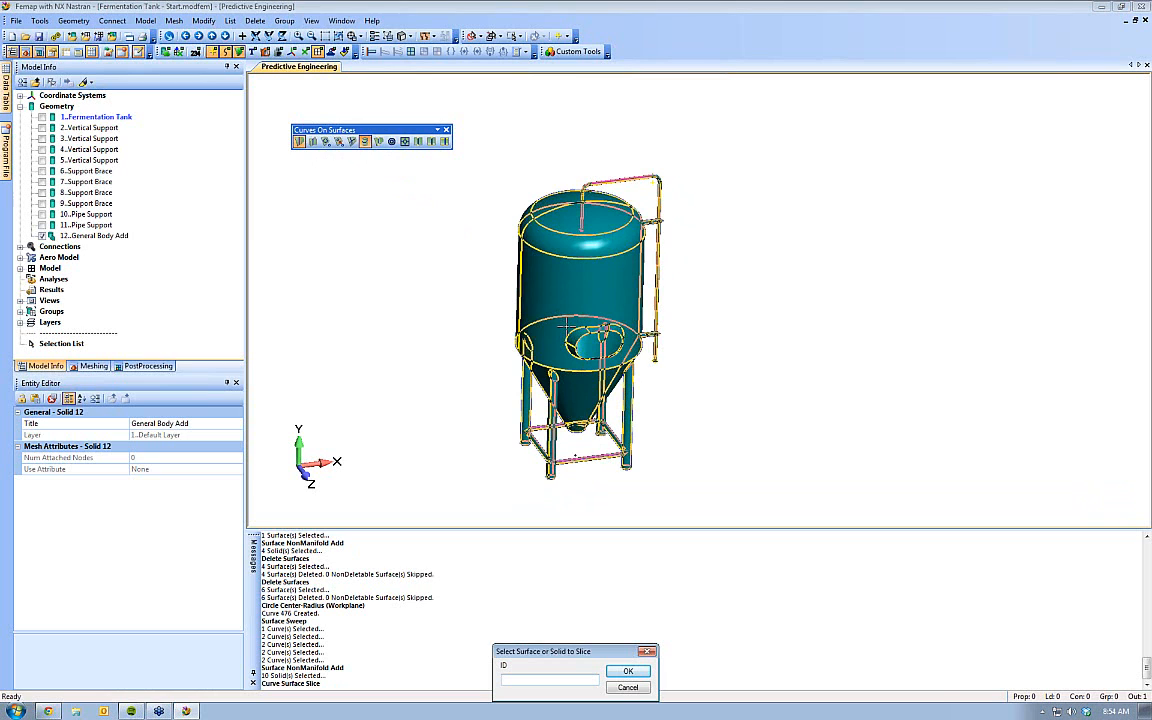
{"action": "left_click", "coordinate": [567, 325]}
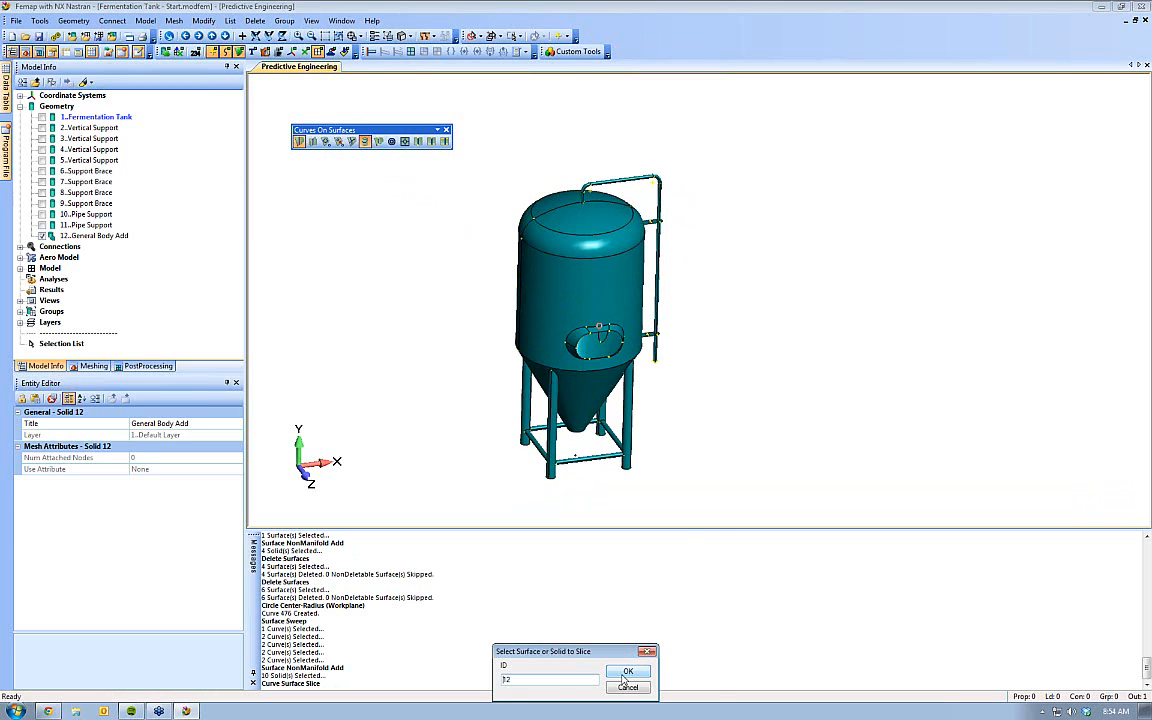
{"action": "left_click", "coordinate": [627, 671]}
{"action": "scroll", "coordinate": [658, 373], "scroll_direction": "up", "scroll_amount": 5}
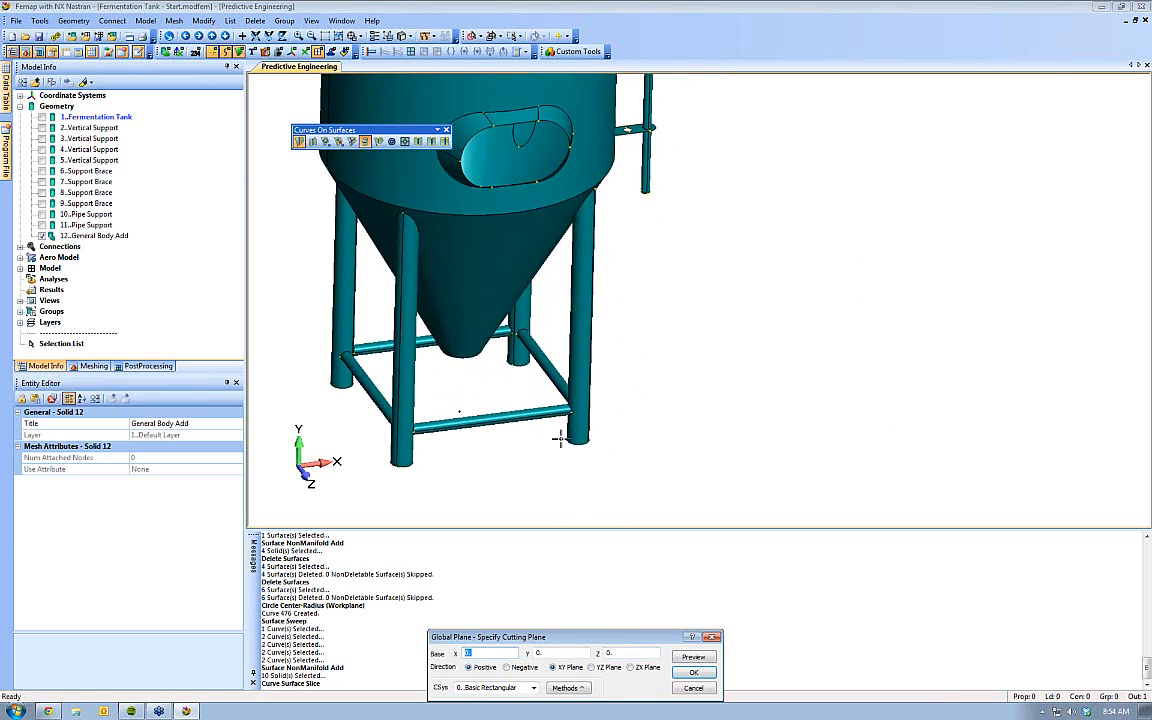
{"action": "mouse_move", "coordinate": [561, 438]}
{"action": "middle_mouse_down", "text": "ctrl"}
{"action": "mouse_move", "coordinate": [643, 447]}
{"action": "mouse_move", "coordinate": [633, 404]}
{"action": "mouse_move", "coordinate": [571, 414]}
{"action": "mouse_move", "coordinate": [633, 411]}
{"action": "middle_mouse_up", "text": "ctrl"}
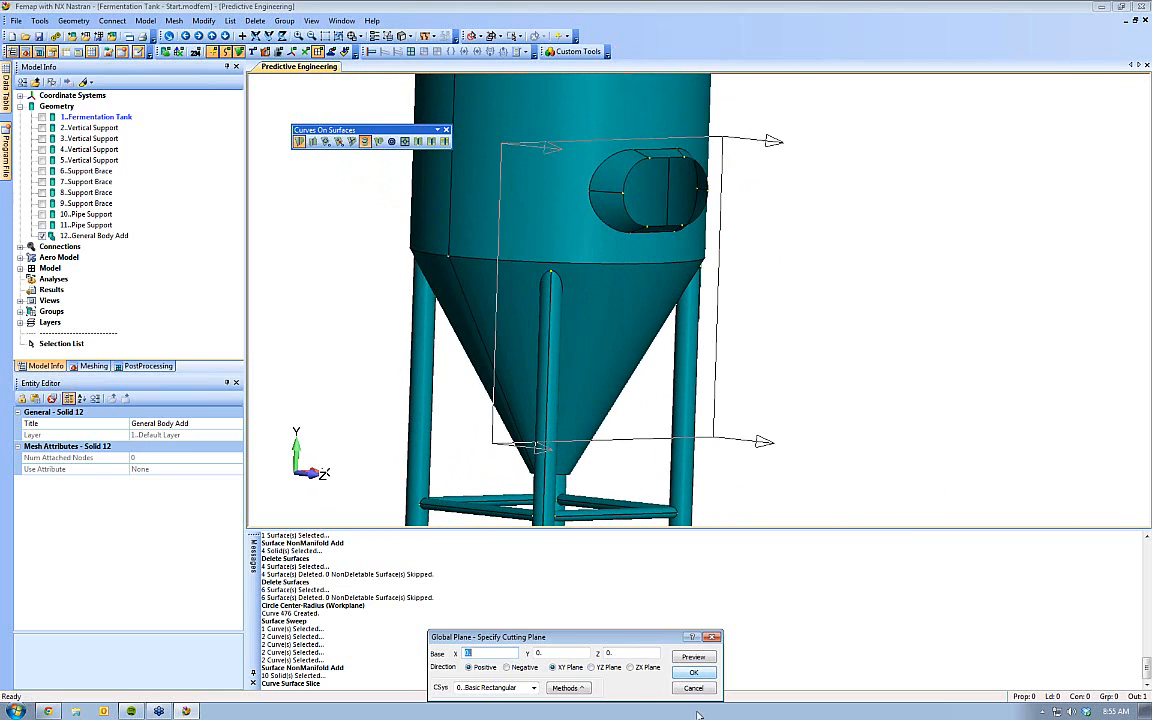
{"action": "left_click", "coordinate": [631, 668]}
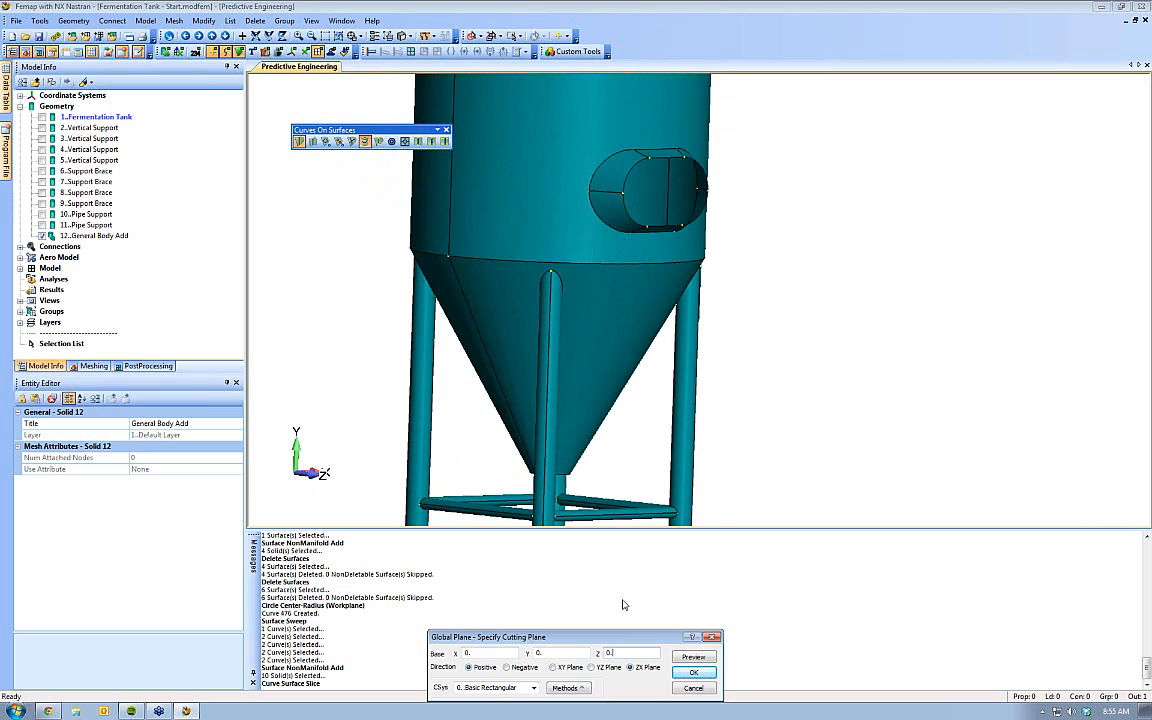
{"action": "mouse_move", "coordinate": [571, 392]}
{"action": "middle_mouse_down"}
{"action": "mouse_move", "coordinate": [553, 398]}
{"action": "mouse_move", "coordinate": [590, 396]}
{"action": "middle_mouse_up"}
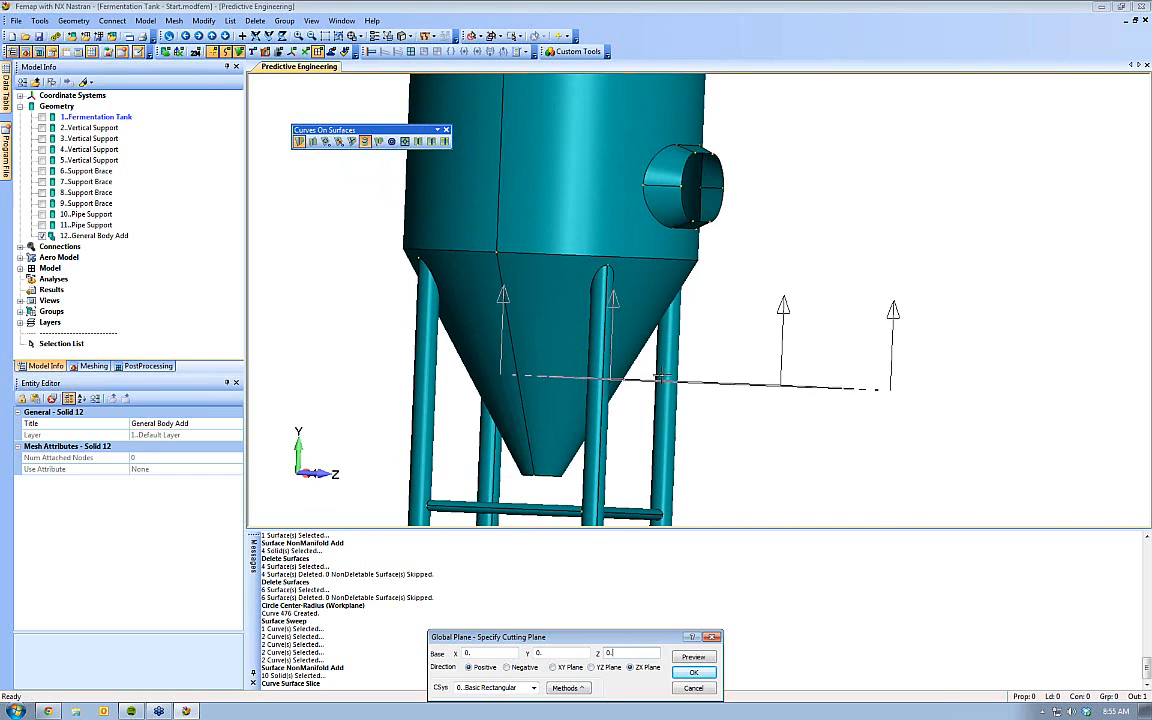
{"action": "middle_click_drag", "start_coordinate": [428, 363], "coordinate": [463, 375]}
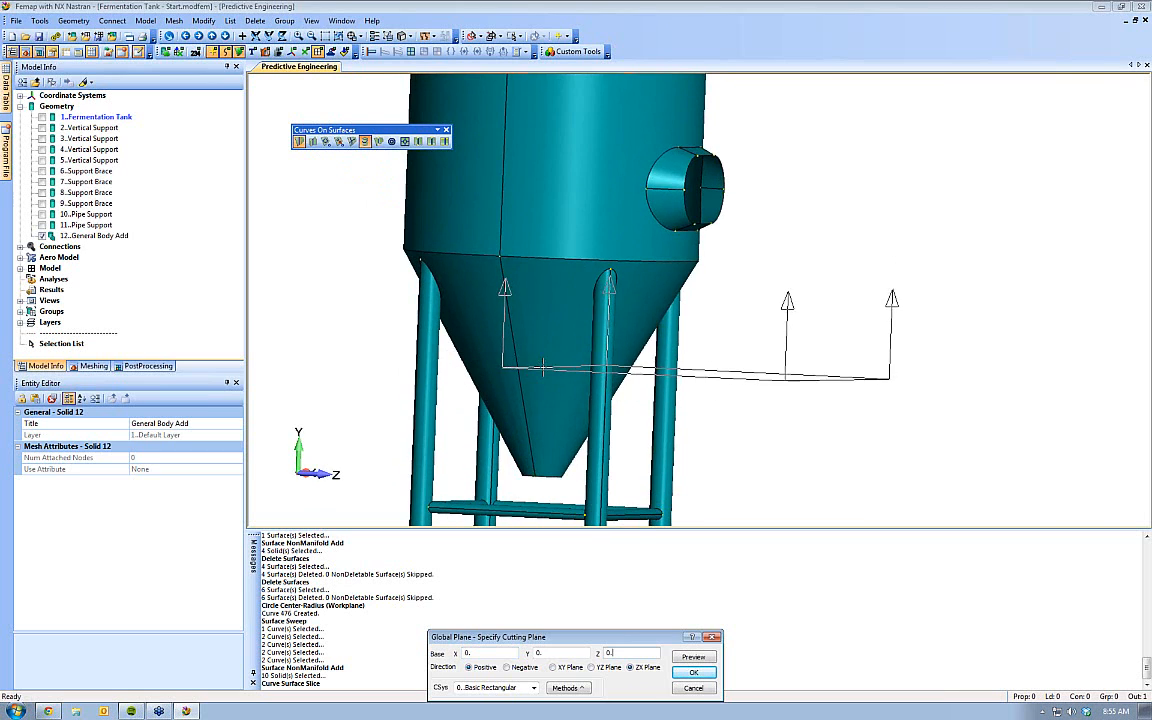
{"action": "middle_click_drag", "start_coordinate": [545, 368], "coordinate": [585, 347]}
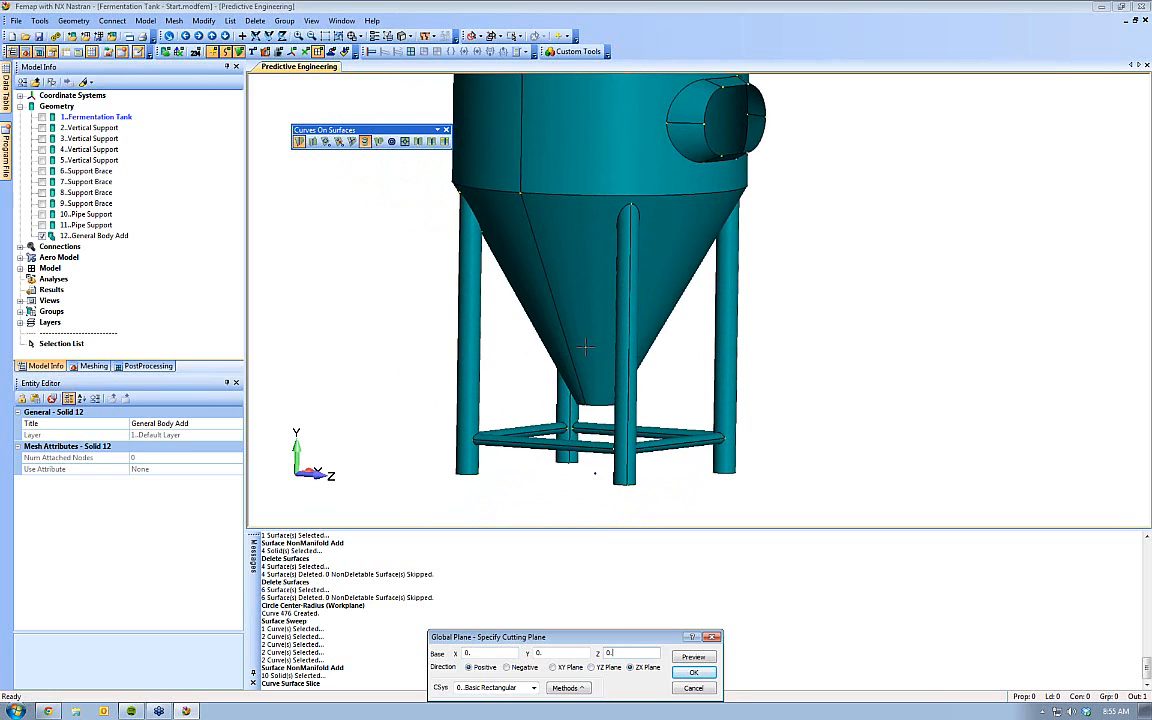
Base the cutting plane at the midpoint of the cone's seam curve, slice the body there, and end the slicing
{"action": "key", "text": "ctrl+z"}
{"action": "left_click_drag", "start_coordinate": [590, 652], "coordinate": [452, 420]}
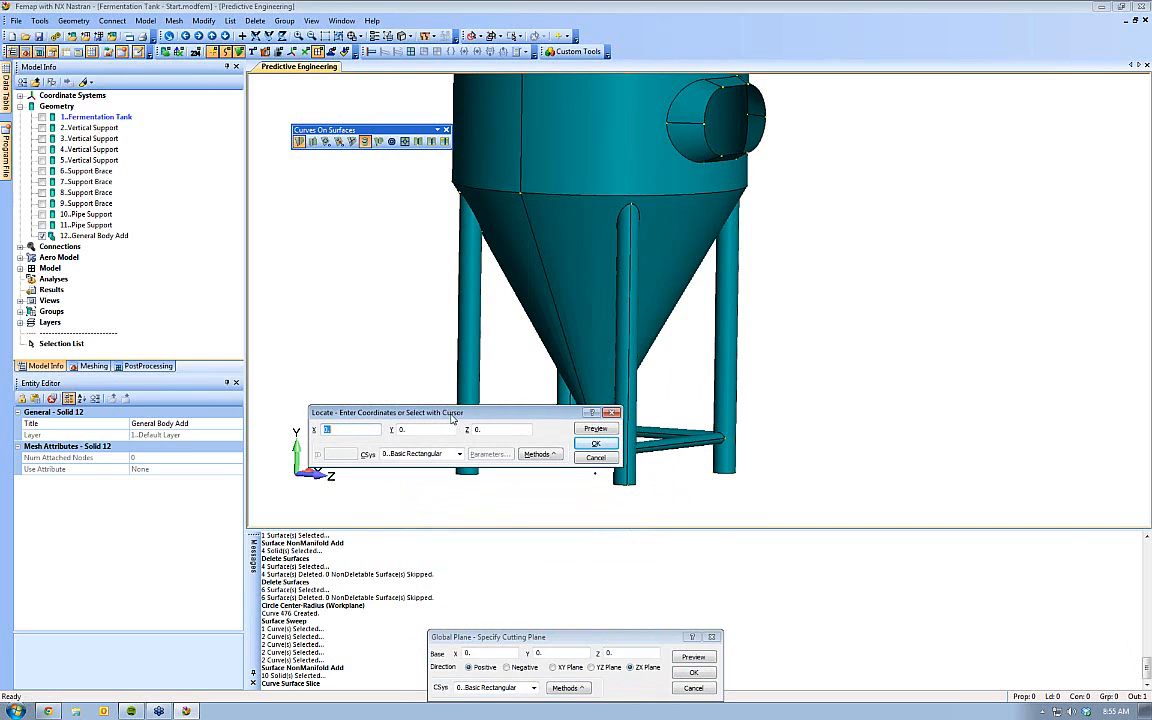
{"action": "left_click", "coordinate": [536, 455]}
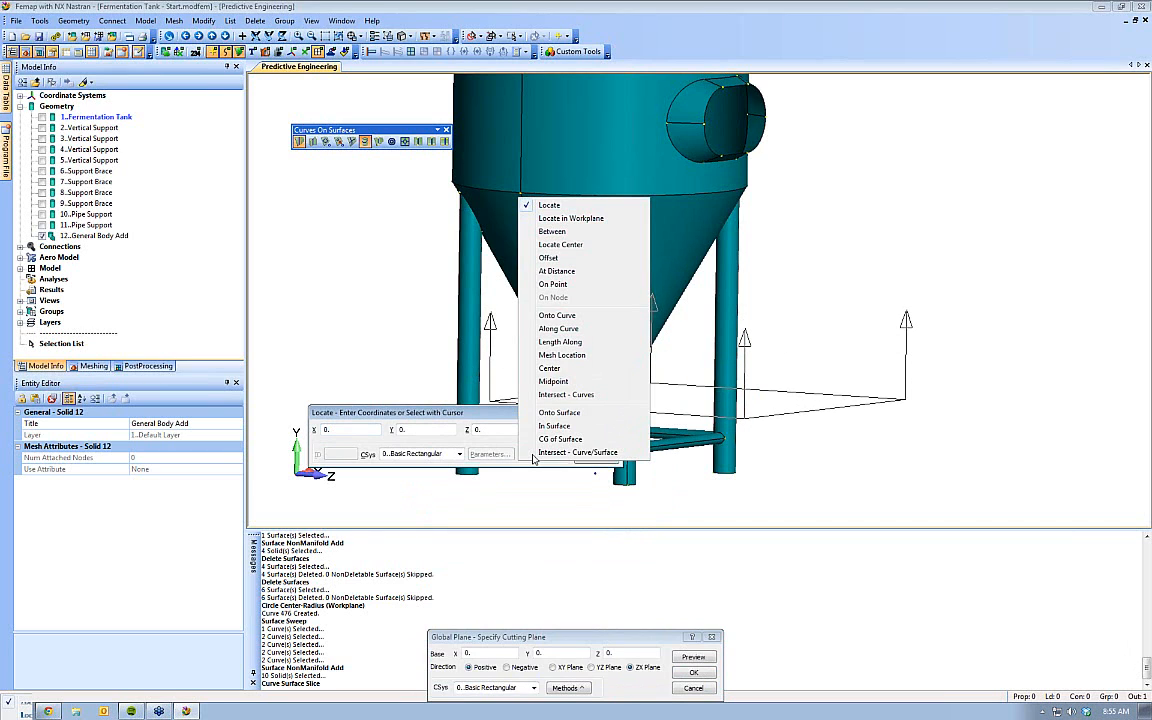
{"action": "left_click", "coordinate": [553, 381]}
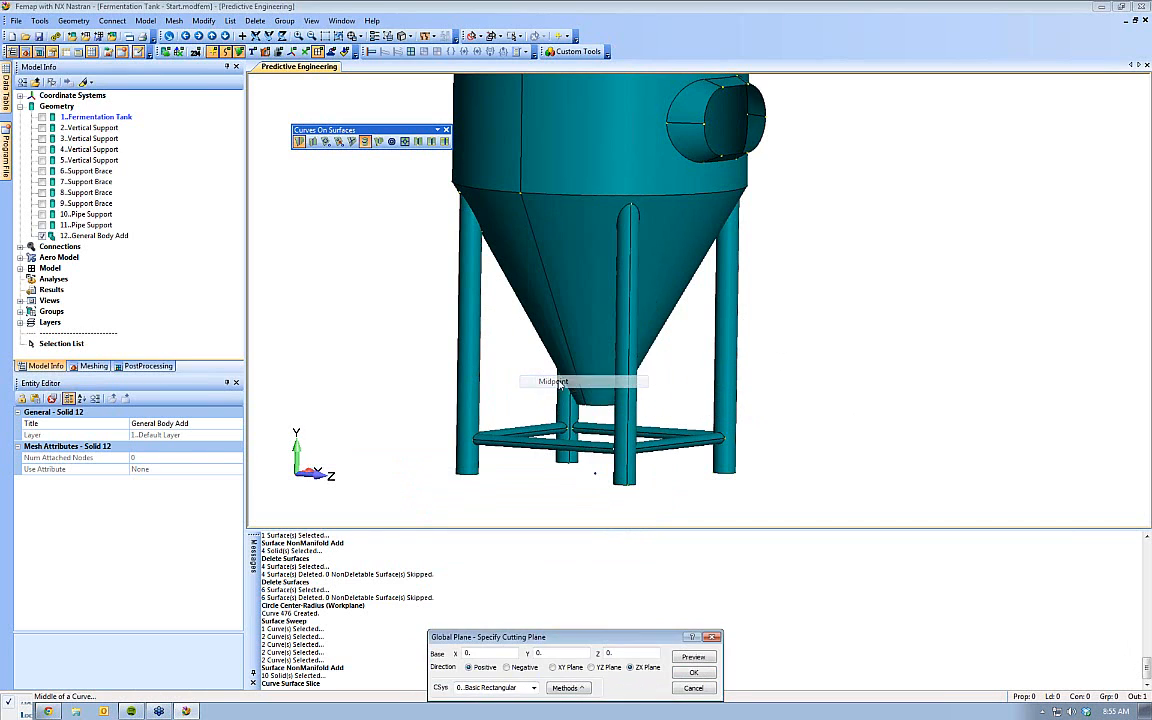
{"action": "left_click", "coordinate": [553, 296]}
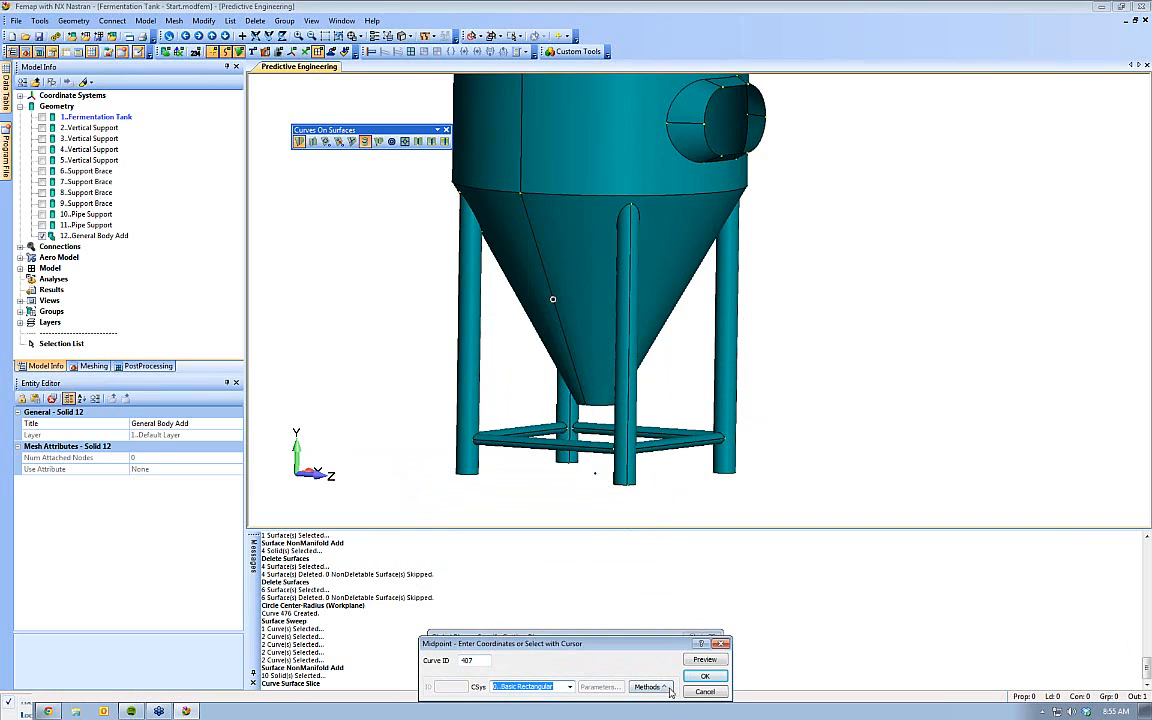
{"action": "left_click", "coordinate": [704, 677]}
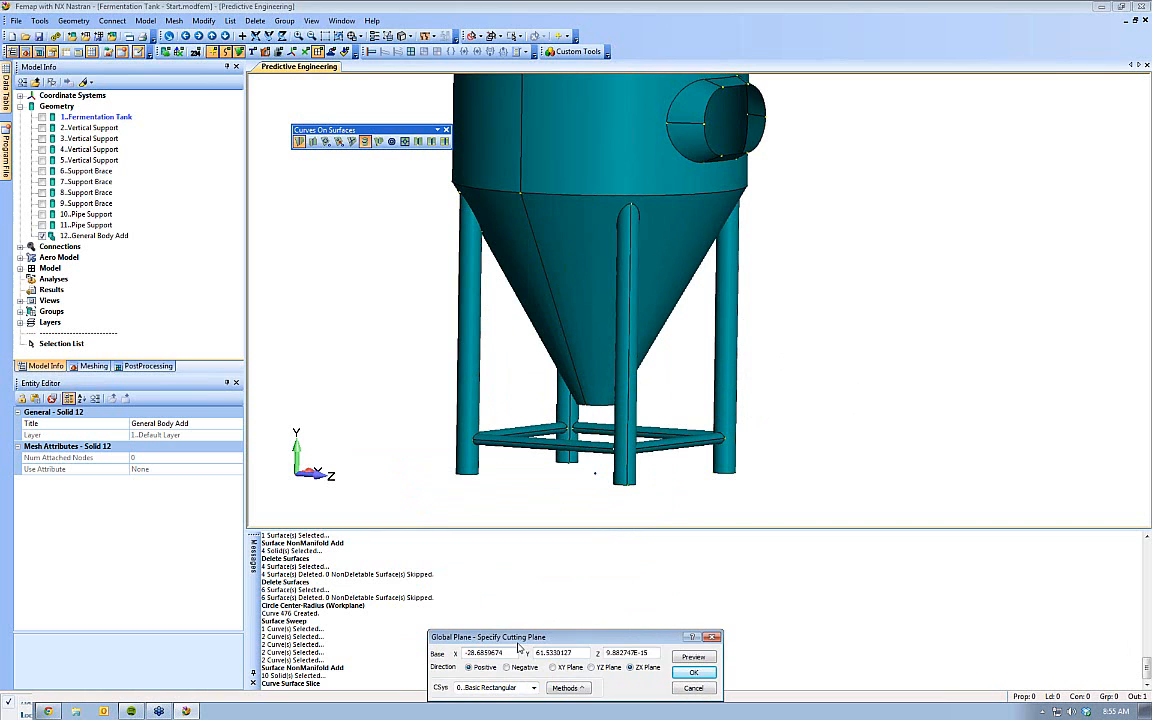
{"action": "left_click", "coordinate": [691, 674]}
{"action": "middle_click_drag", "start_coordinate": [730, 508], "coordinate": [692, 468]}
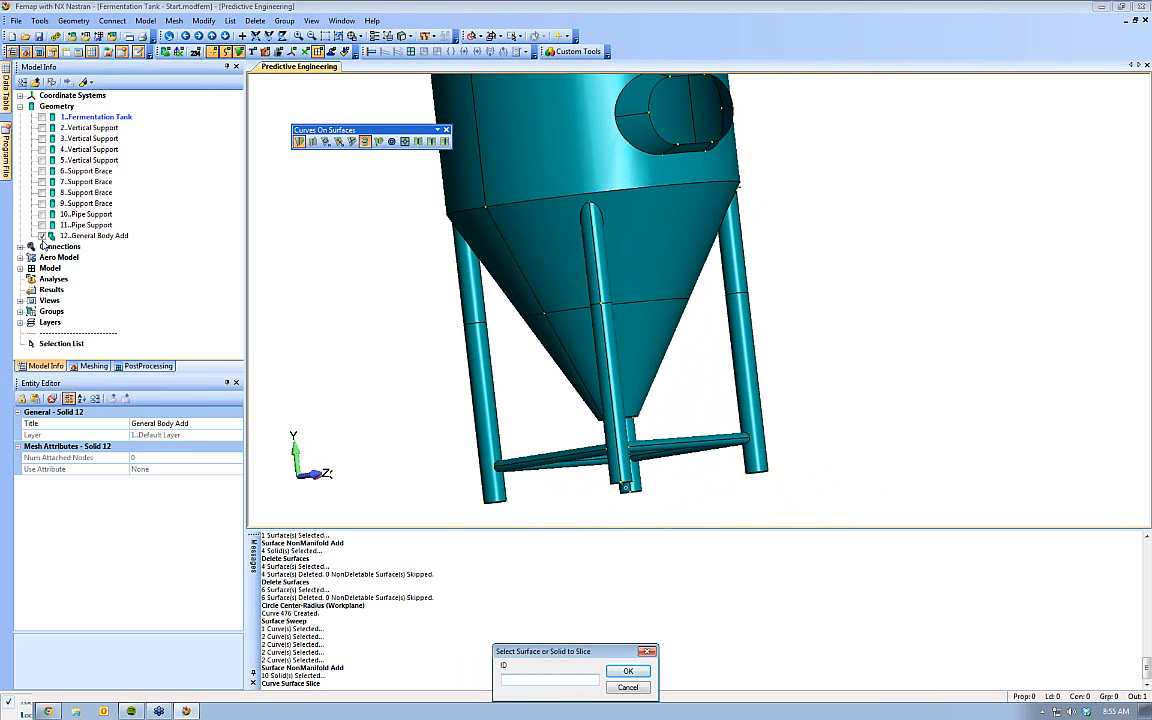
{"action": "middle_click_drag", "start_coordinate": [661, 429], "coordinate": [651, 258]}
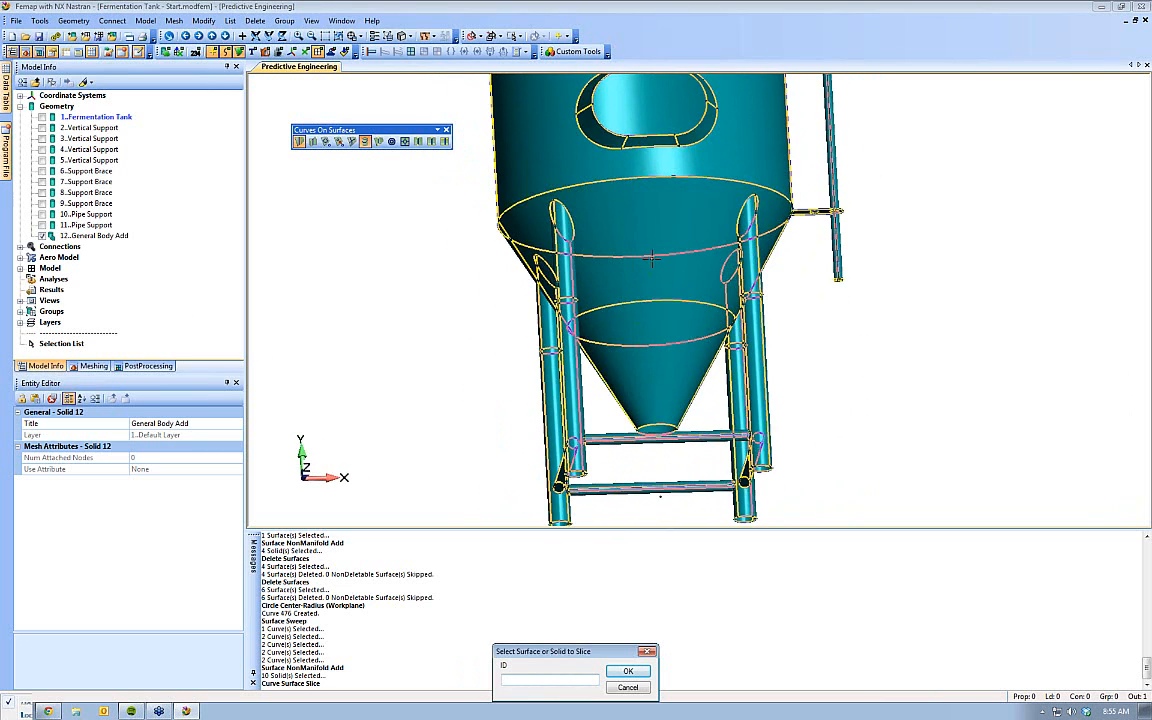
{"action": "middle_click_drag", "start_coordinate": [659, 362], "coordinate": [457, 338]}
{"action": "middle_click_drag", "start_coordinate": [687, 411], "coordinate": [708, 425]}
{"action": "key", "text": "Escape"}
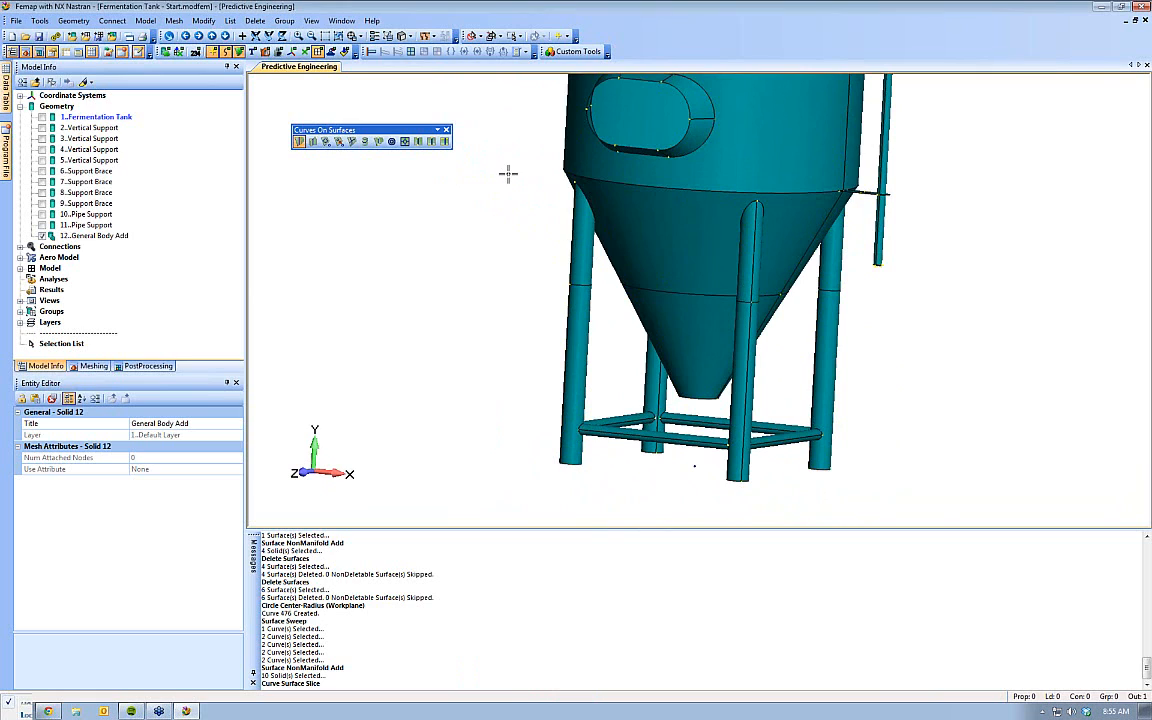
Define a curve washer in Offset Curves mode with an offset of 3 and automatic surface selection turned off
{"action": "left_click", "coordinate": [391, 142]}
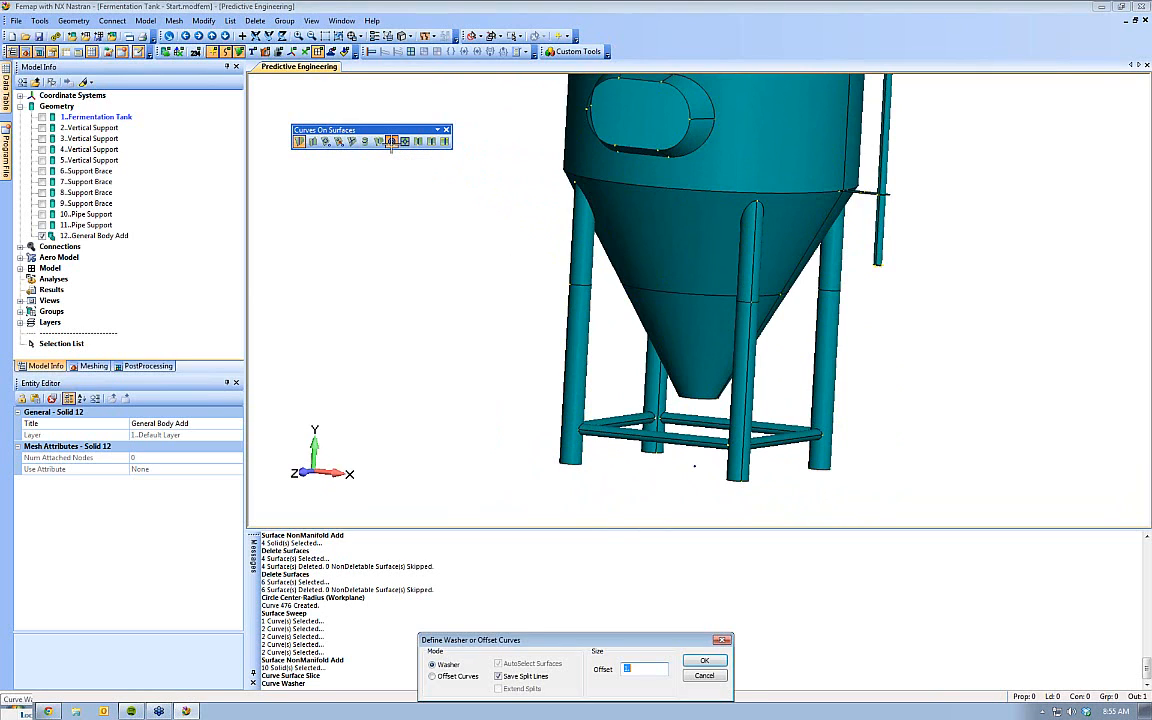
{"action": "left_click_drag", "start_coordinate": [540, 646], "coordinate": [407, 370]}
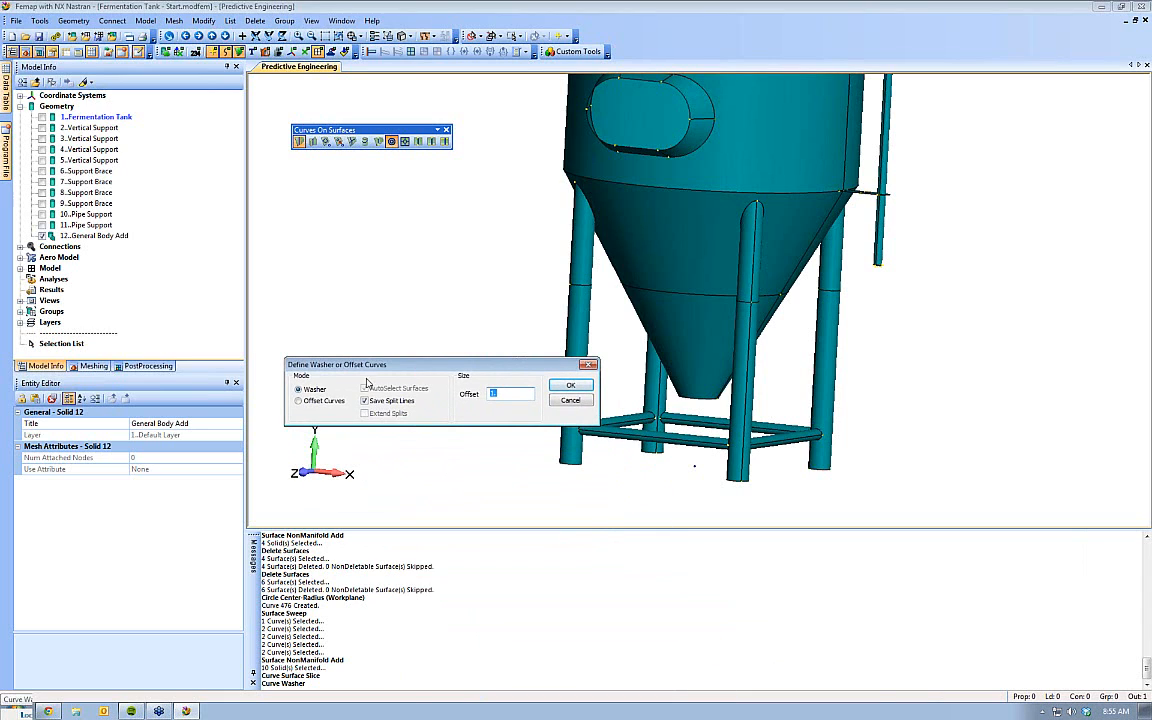
{"action": "left_click", "coordinate": [298, 401]}
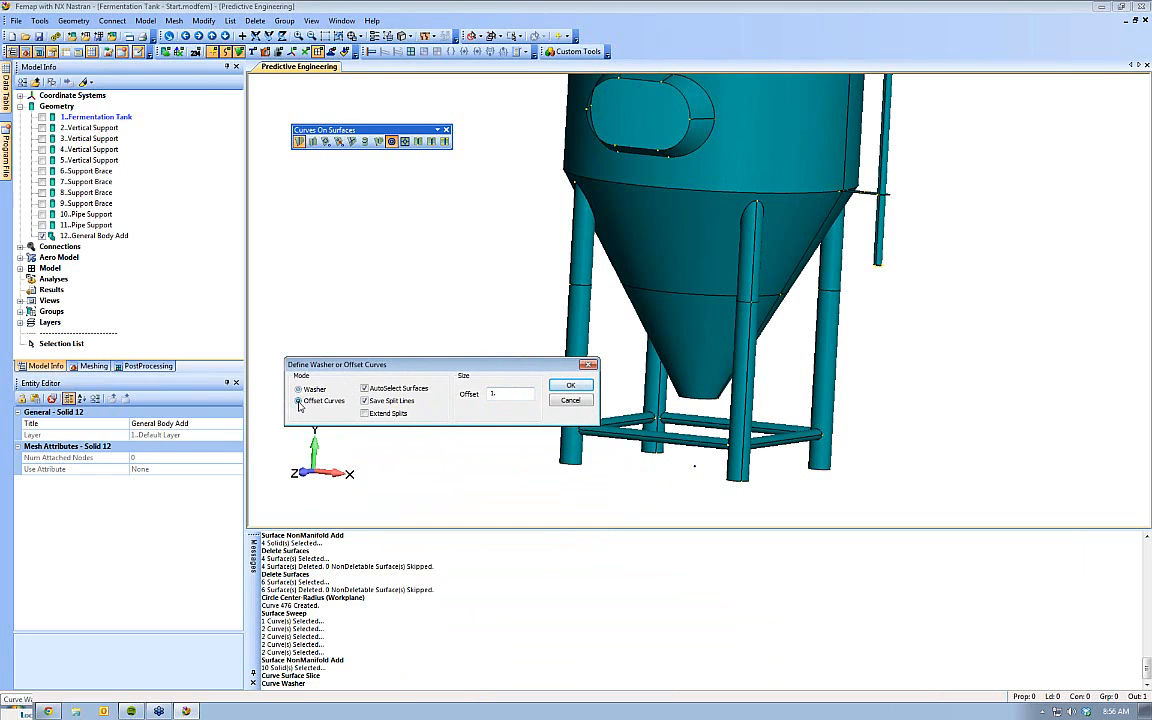
{"action": "double_click", "coordinate": [501, 393]}
{"action": "type", "text": "3"}
{"action": "middle_click_drag", "start_coordinate": [739, 170], "coordinate": [704, 535], "text": "ctrl"}
{"action": "middle_click_drag", "start_coordinate": [724, 256], "coordinate": [743, 325], "text": "ctrl"}
{"action": "middle_click_drag", "start_coordinate": [716, 245], "coordinate": [704, 385]}
{"action": "middle_click_drag", "start_coordinate": [719, 222], "coordinate": [731, 258], "text": "ctrl"}
{"action": "middle_click_drag", "start_coordinate": [725, 250], "coordinate": [608, 497], "text": "shift"}
{"action": "middle_click_drag", "start_coordinate": [745, 228], "coordinate": [635, 327], "text": "ctrl"}
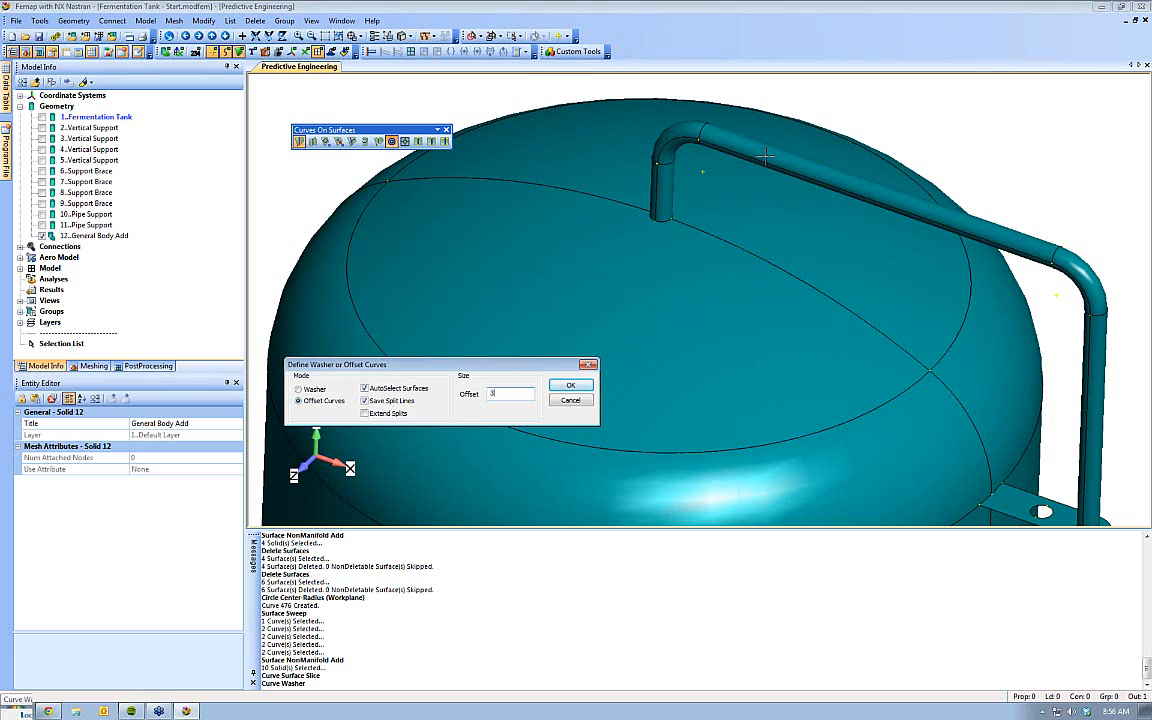
{"action": "left_click", "coordinate": [365, 389]}
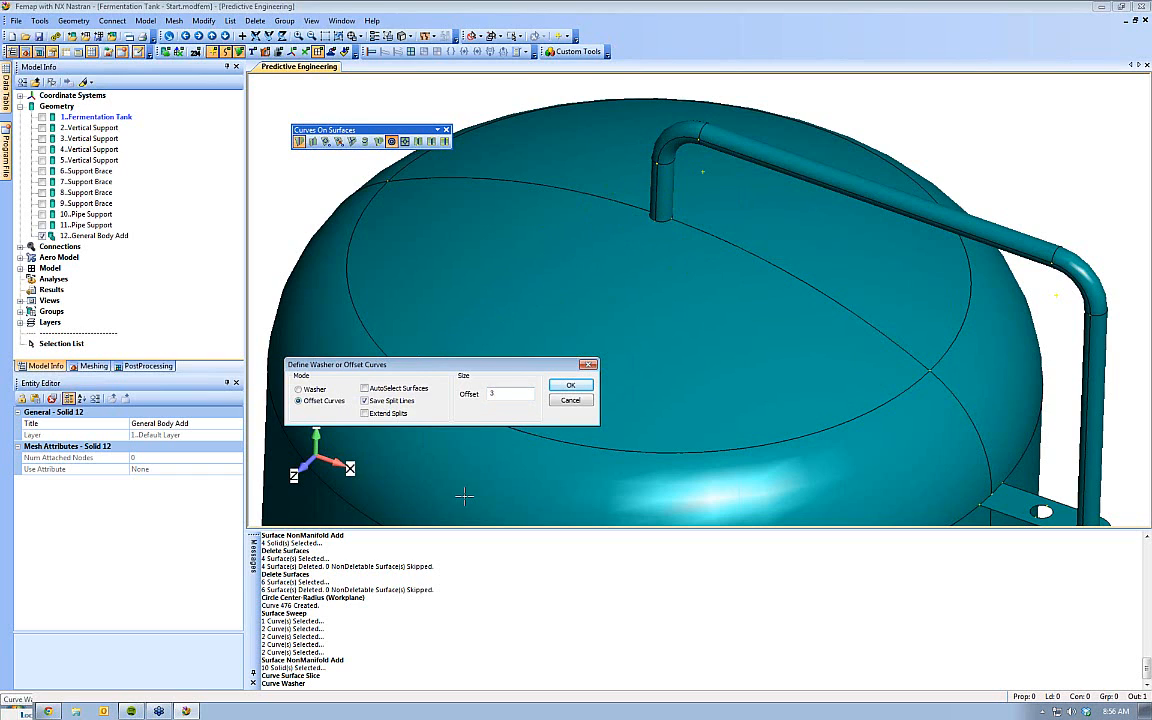
{"action": "left_click", "coordinate": [575, 390]}
{"action": "scroll", "coordinate": [600, 250], "scroll_direction": "up", "scroll_amount": 5}
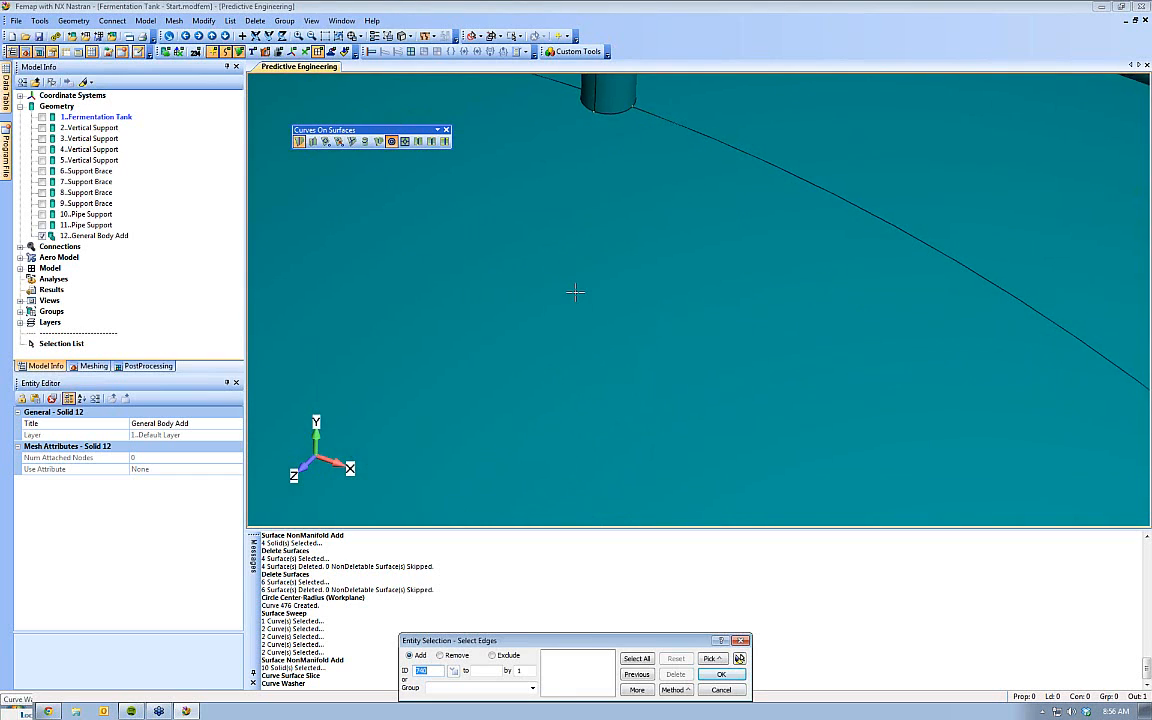
Select the four edge curves around the pipe's base on the tank top, 524, 529, 523 and 528, as the edges to offset
{"action": "scroll", "coordinate": [575, 292], "scroll_direction": "down", "scroll_amount": 3}
{"action": "left_click", "coordinate": [595, 303]}
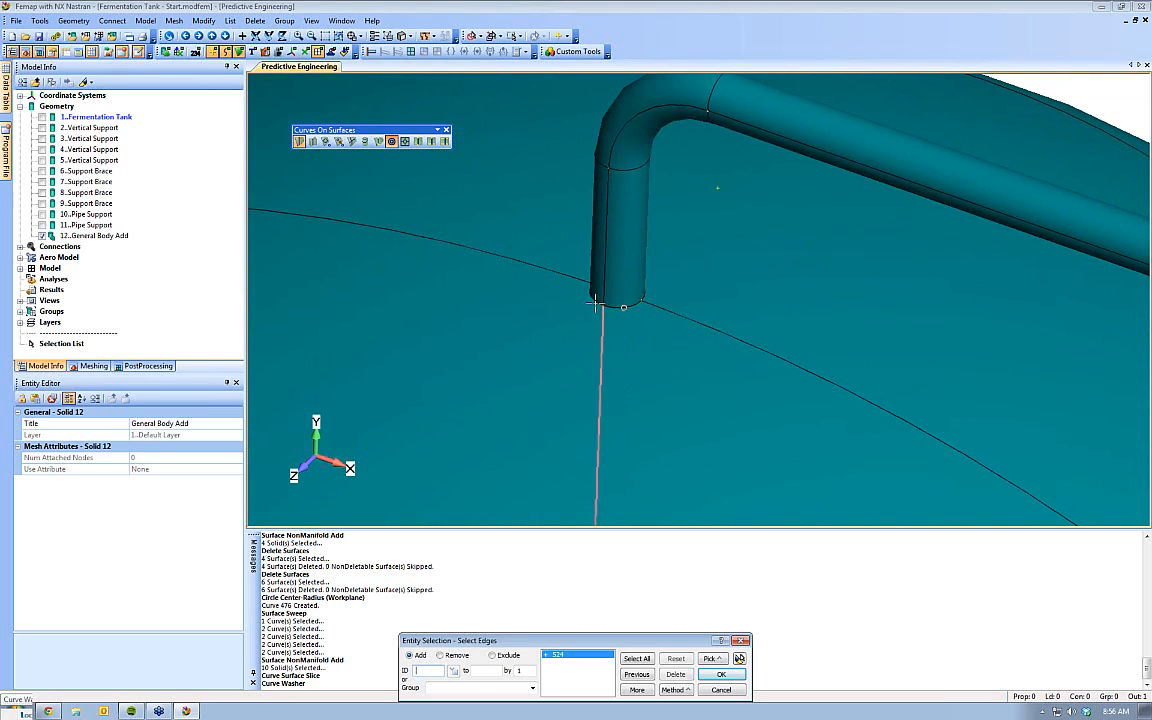
{"action": "left_click", "coordinate": [612, 270]}
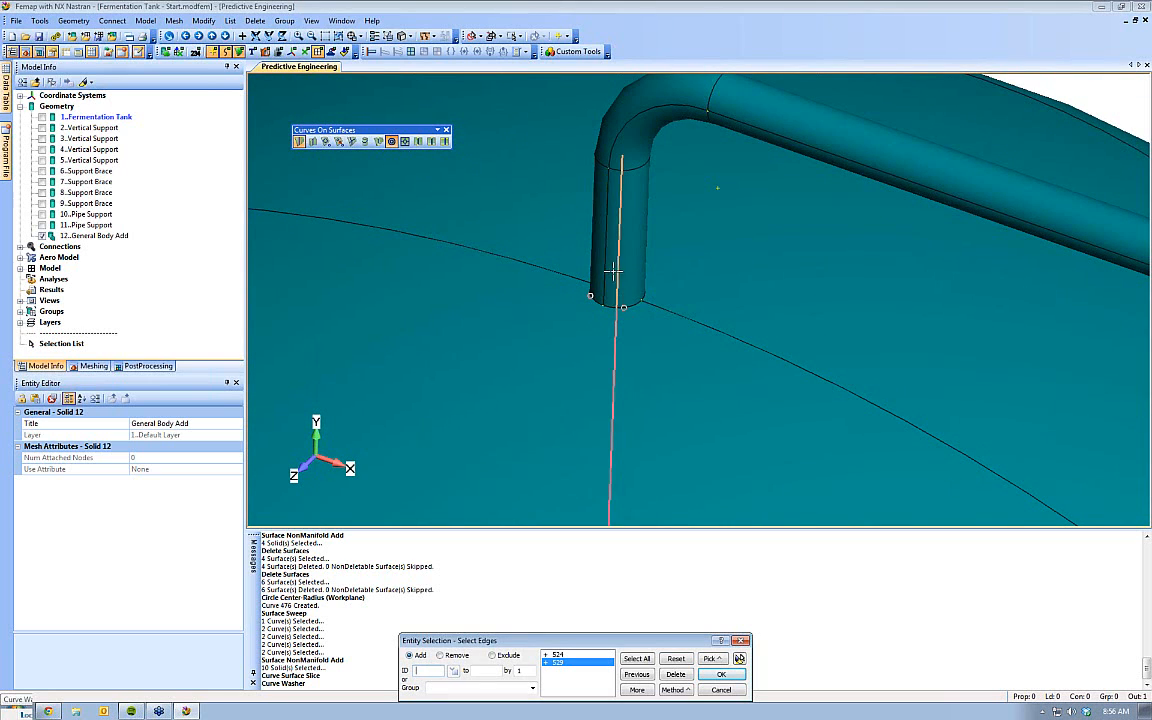
{"action": "left_click", "coordinate": [603, 275]}
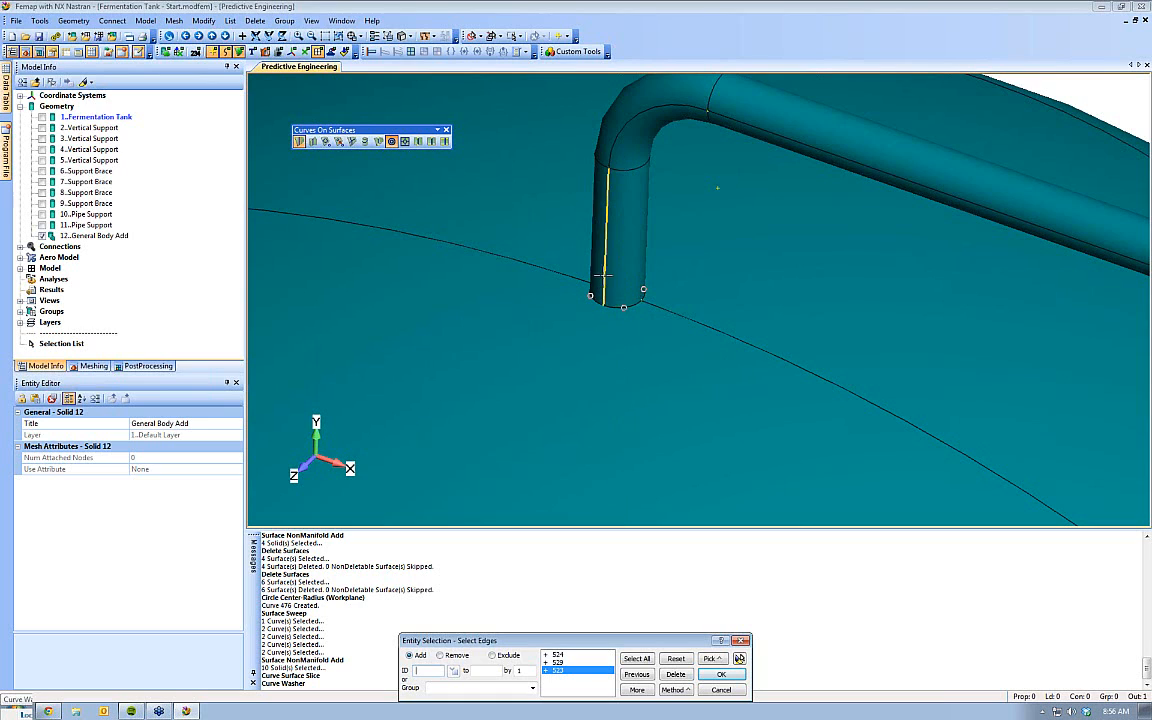
{"action": "right_click", "coordinate": [599, 270]}
{"action": "left_click", "coordinate": [628, 406]}
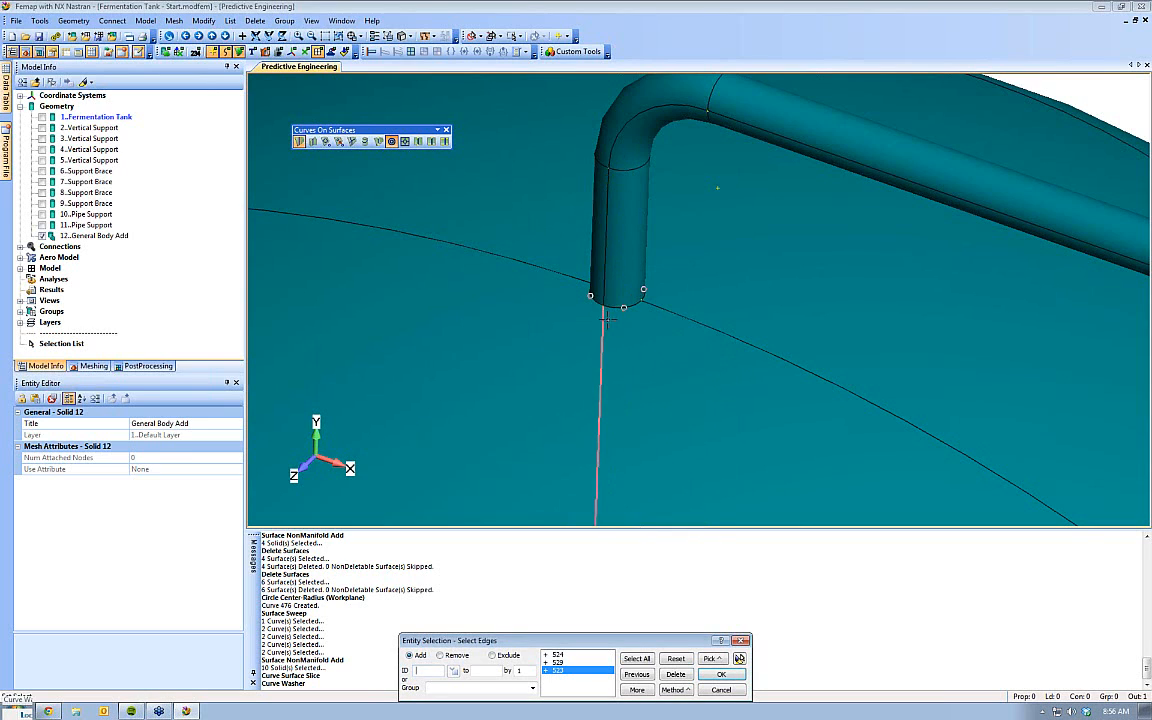
{"action": "left_click", "coordinate": [597, 279]}
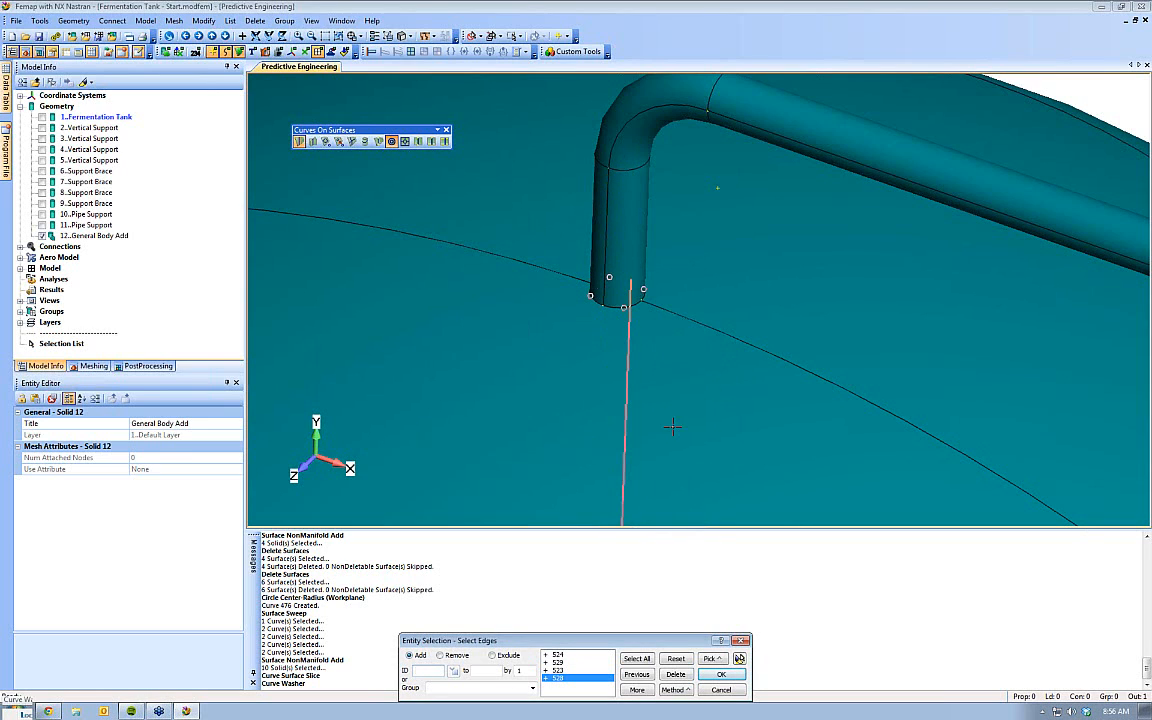
{"action": "left_click", "coordinate": [739, 658]}
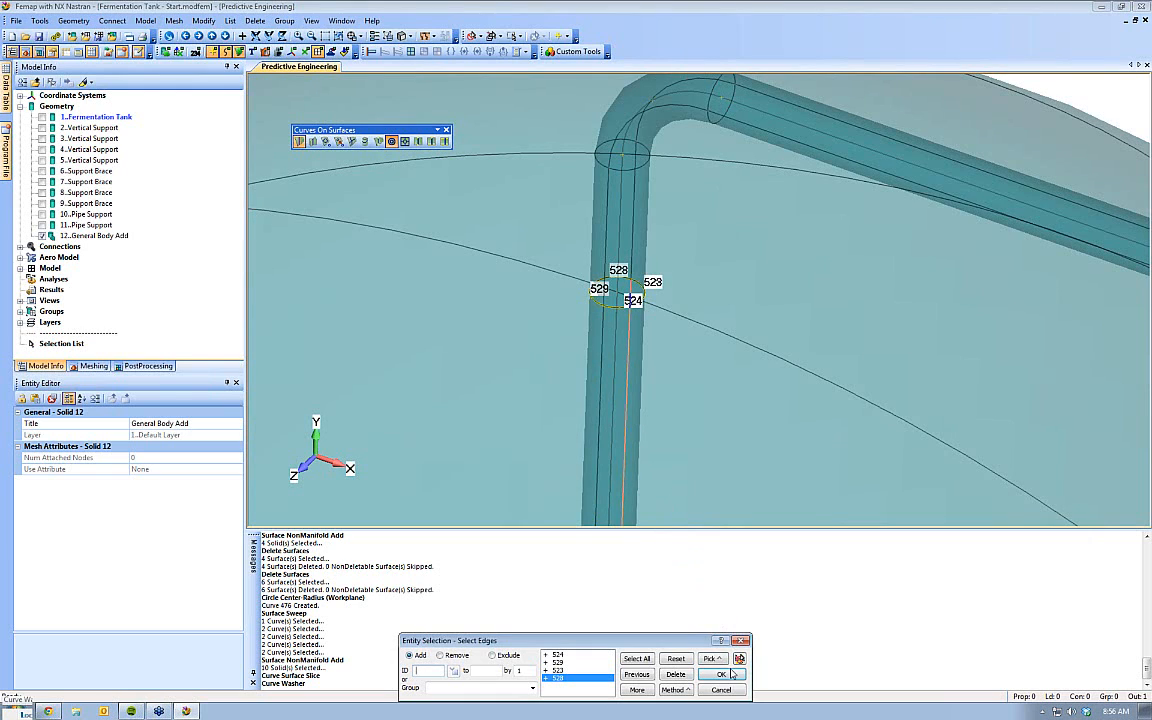
{"action": "left_click", "coordinate": [727, 677]}
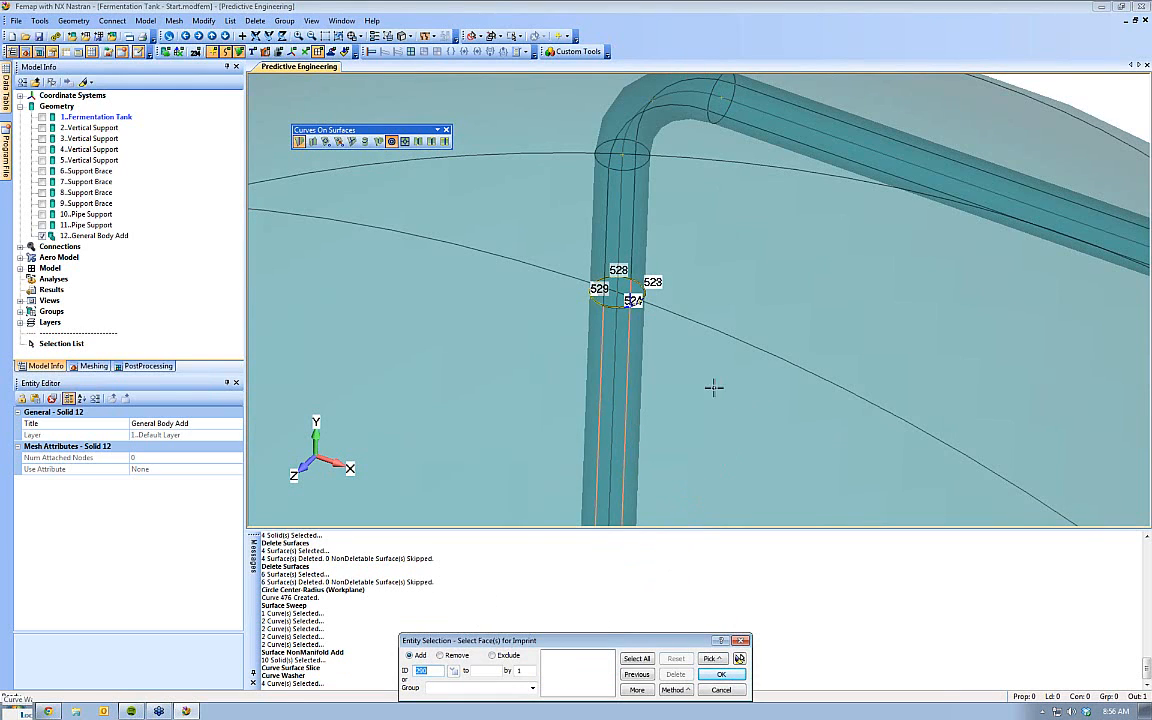
Imprint the pipe-base offset curves onto both halves of the tank's top dome, faces 181 and 182
{"action": "right_click", "coordinate": [463, 399]}
{"action": "left_click", "coordinate": [495, 555]}
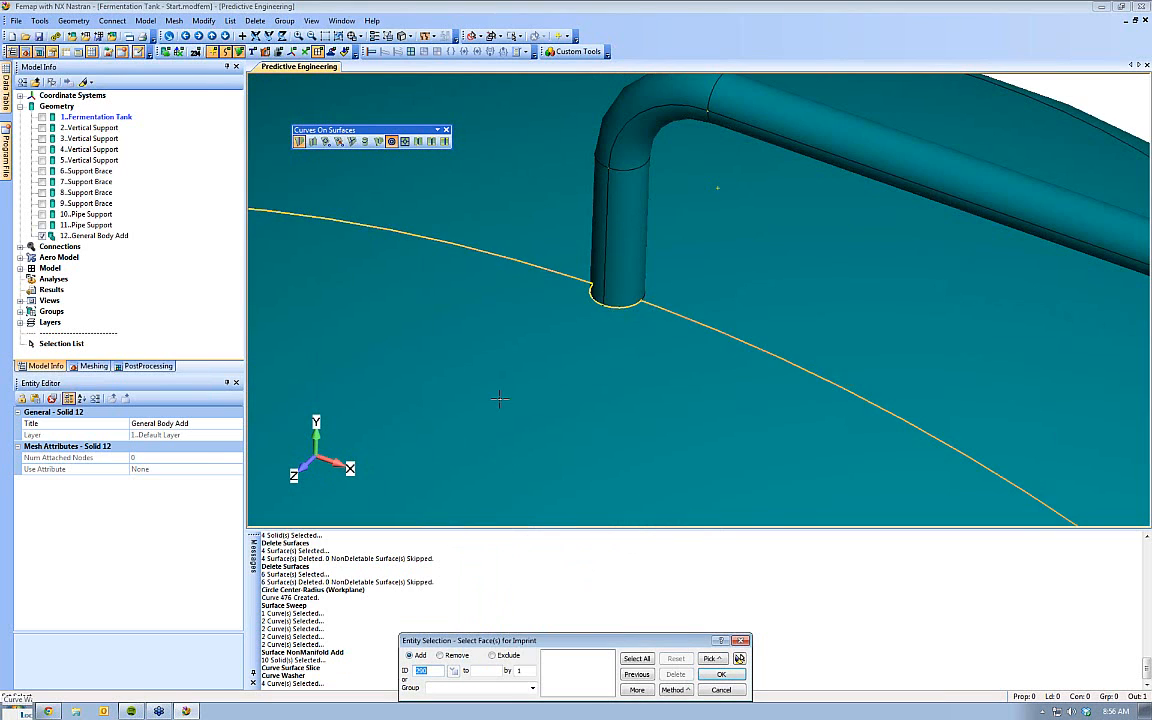
{"action": "left_click", "coordinate": [536, 183]}
{"action": "left_click", "coordinate": [536, 184]}
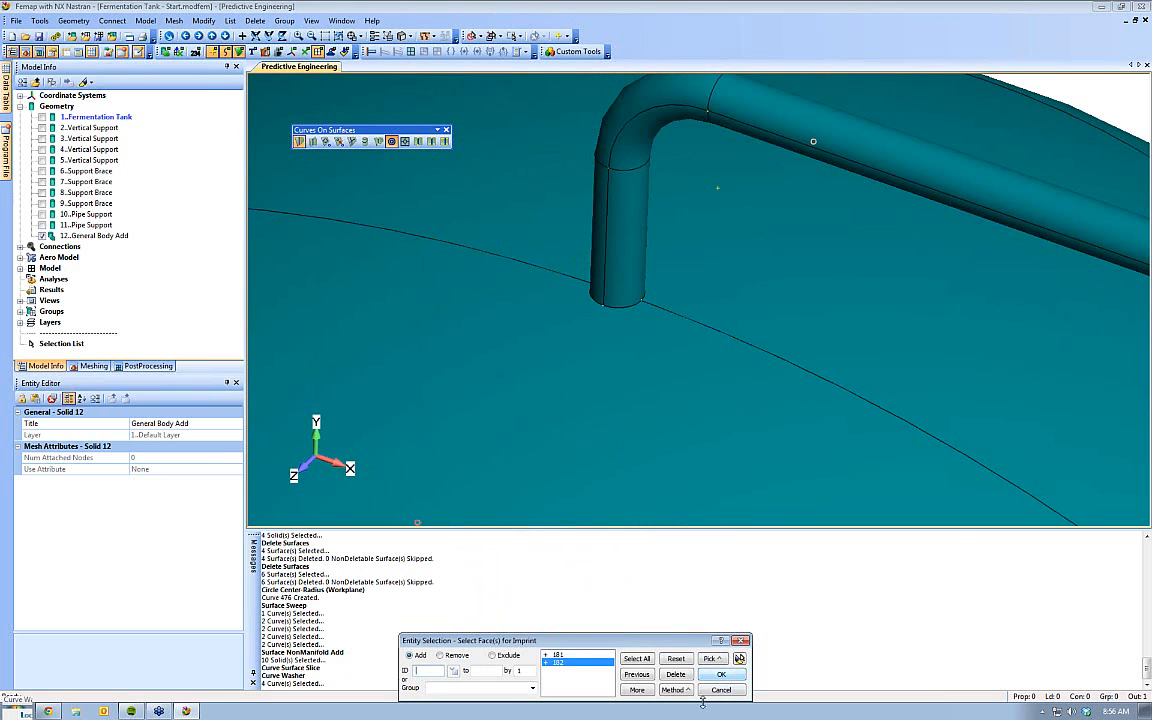
{"action": "left_click", "coordinate": [739, 658]}
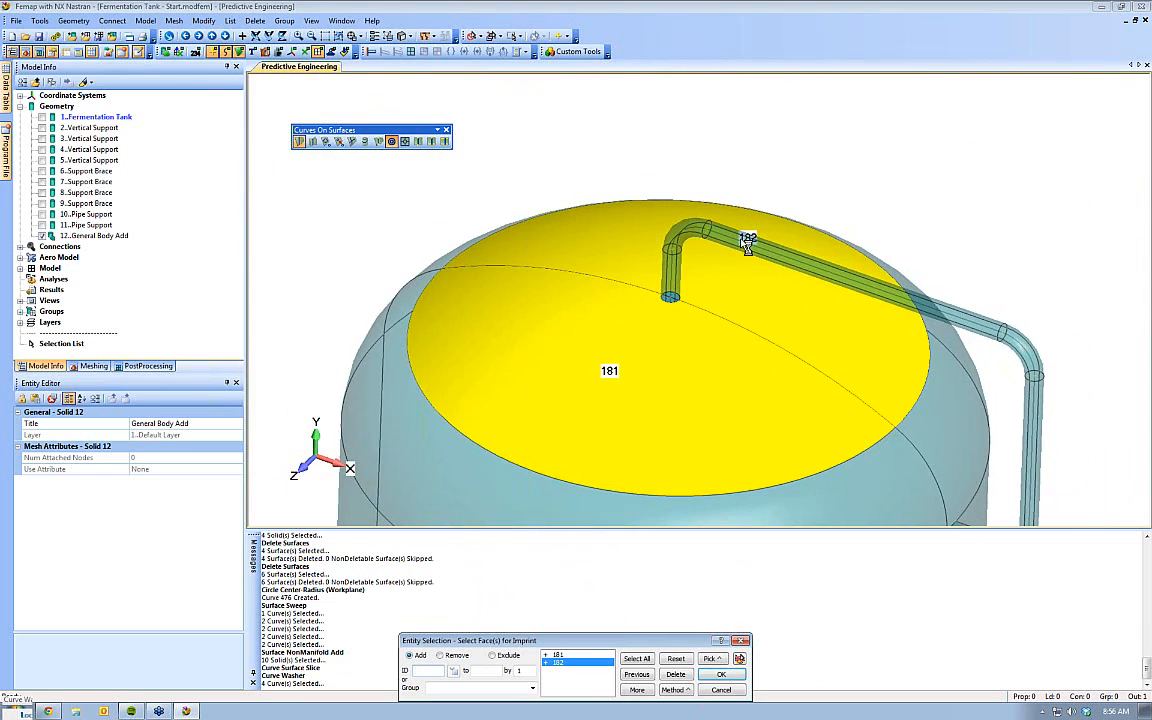
{"action": "left_click", "coordinate": [720, 675]}
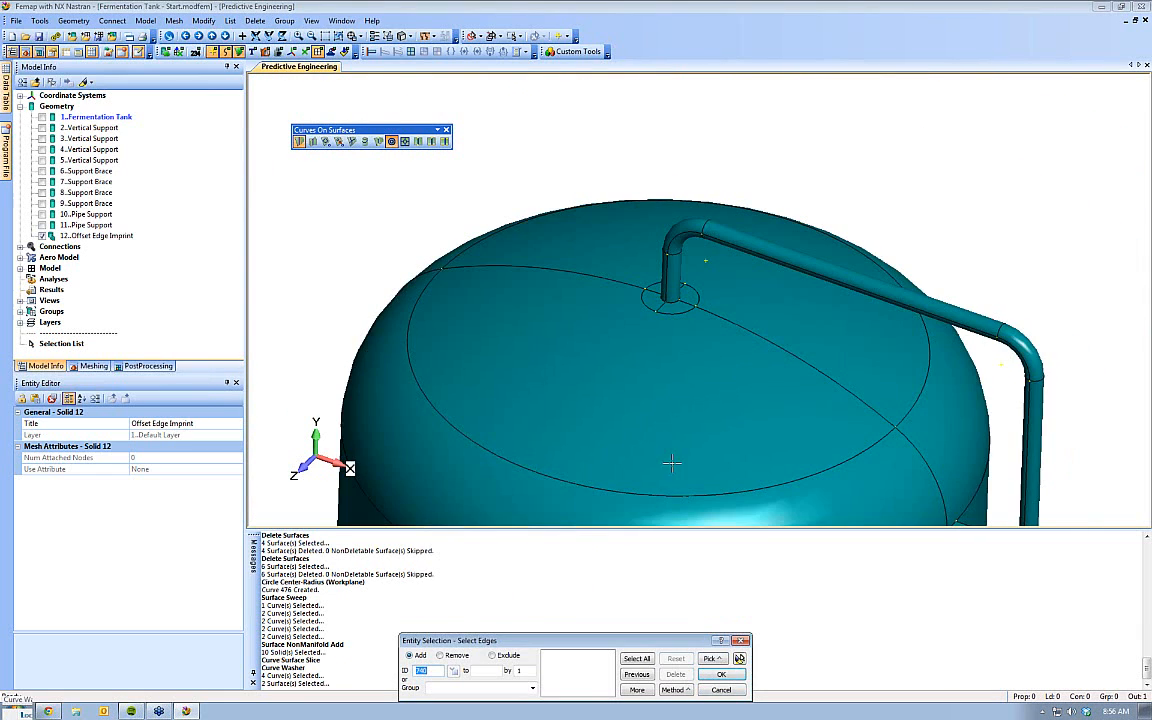
Select the three upper outer edges of the oblong opening in the tank wall, curves 448, 450 and 451, for offsetting
{"action": "scroll", "coordinate": [605, 417], "scroll_direction": "up", "scroll_amount": 3}
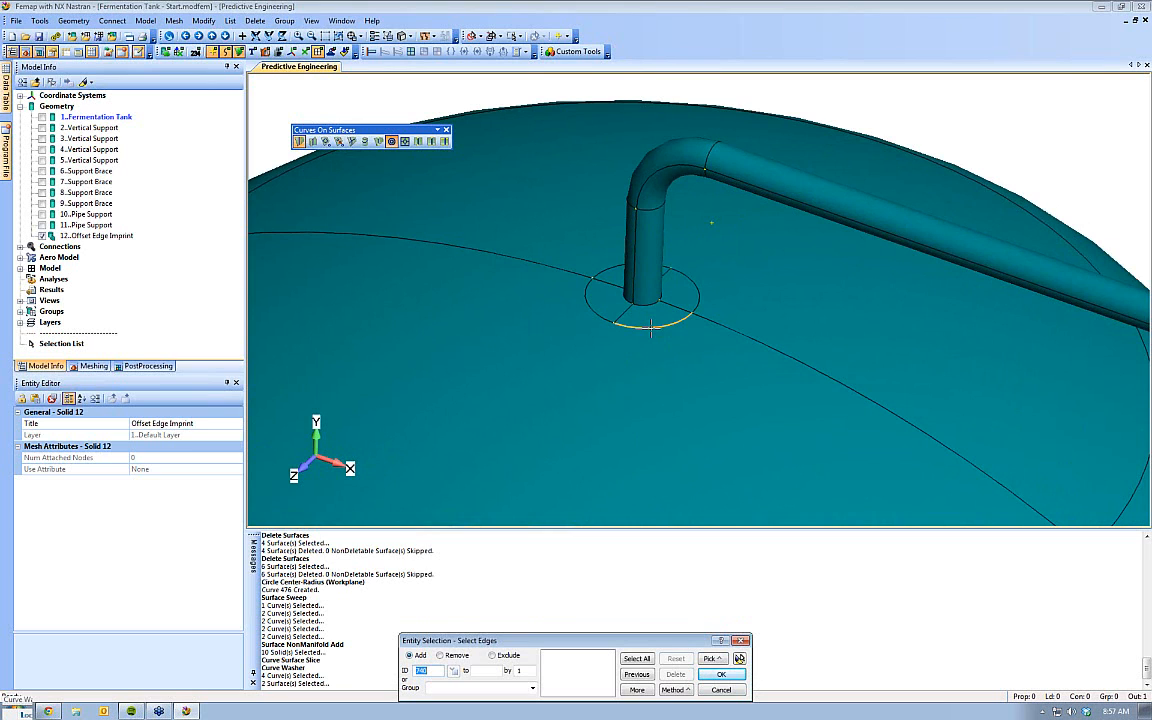
{"action": "scroll", "coordinate": [513, 428], "scroll_direction": "down", "scroll_amount": 2}
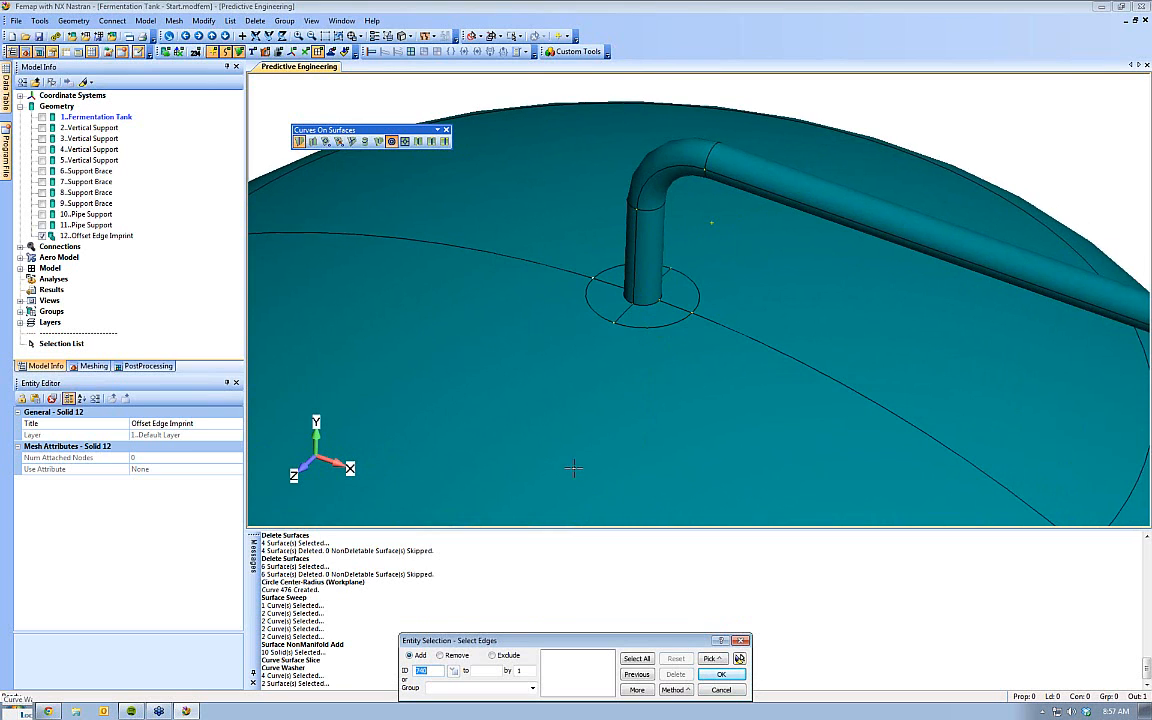
{"action": "scroll", "coordinate": [604, 319], "scroll_direction": "down", "scroll_amount": 3}
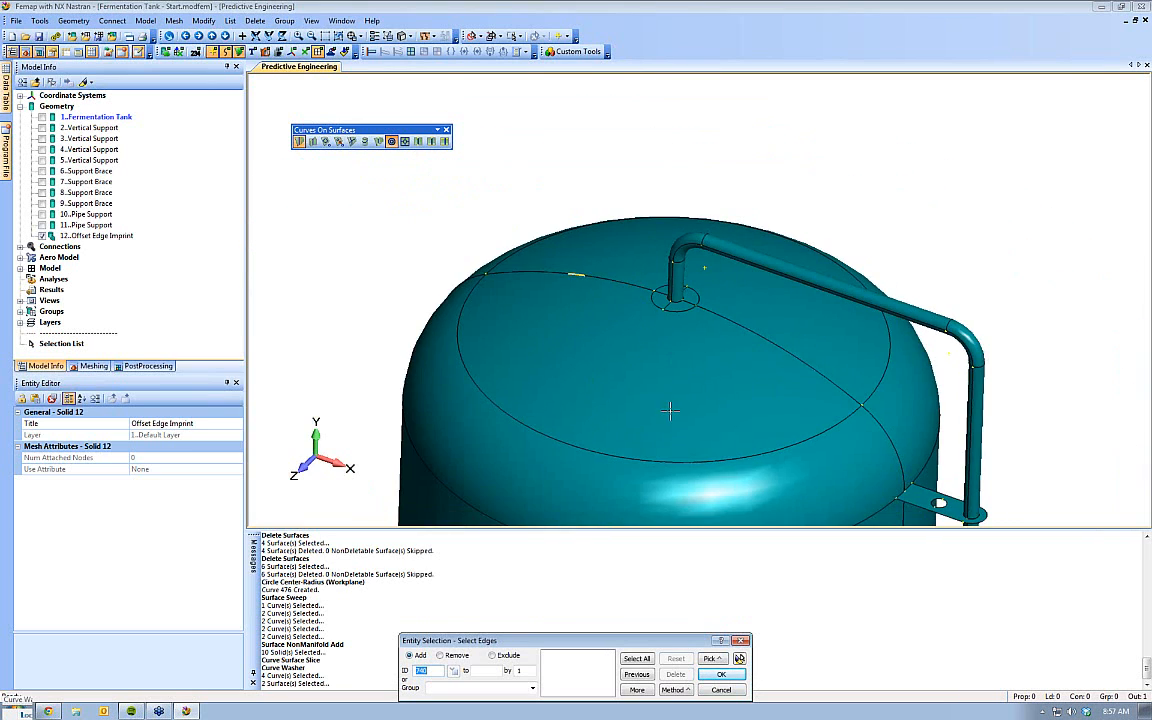
{"action": "middle_click_drag", "start_coordinate": [668, 479], "coordinate": [736, 160], "text": "ctrl"}
{"action": "middle_click_drag", "start_coordinate": [685, 270], "coordinate": [653, 265], "text": "ctrl"}
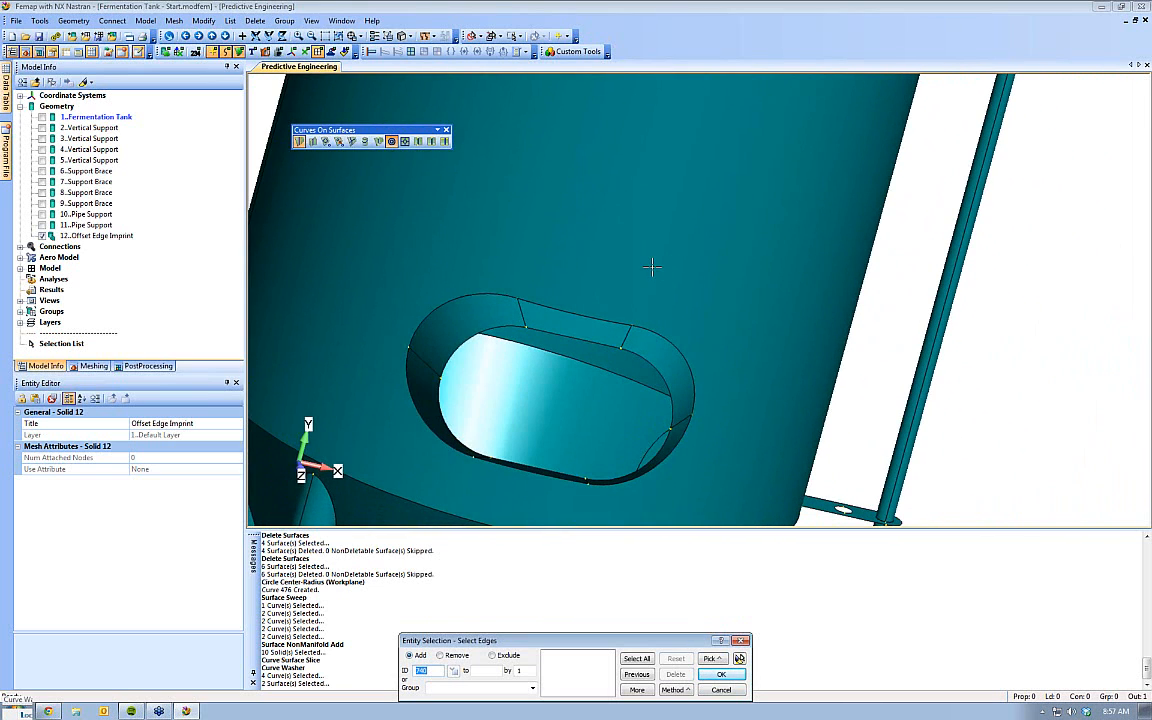
{"action": "left_click", "coordinate": [488, 296]}
{"action": "left_click", "coordinate": [576, 312]}
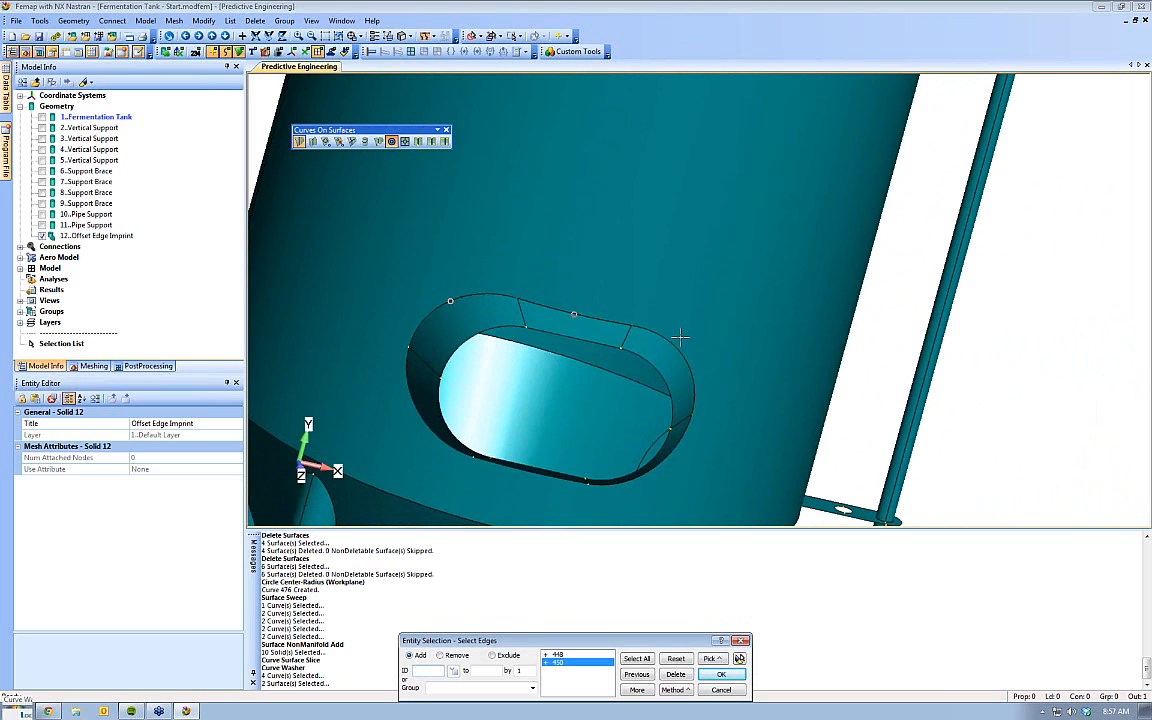
{"action": "left_click", "coordinate": [676, 341]}
Add the opening's three lower outer edges, curves 449, 447 and 446, and accept the edge selection
{"action": "middle_click_drag", "start_coordinate": [702, 460], "coordinate": [680, 488]}
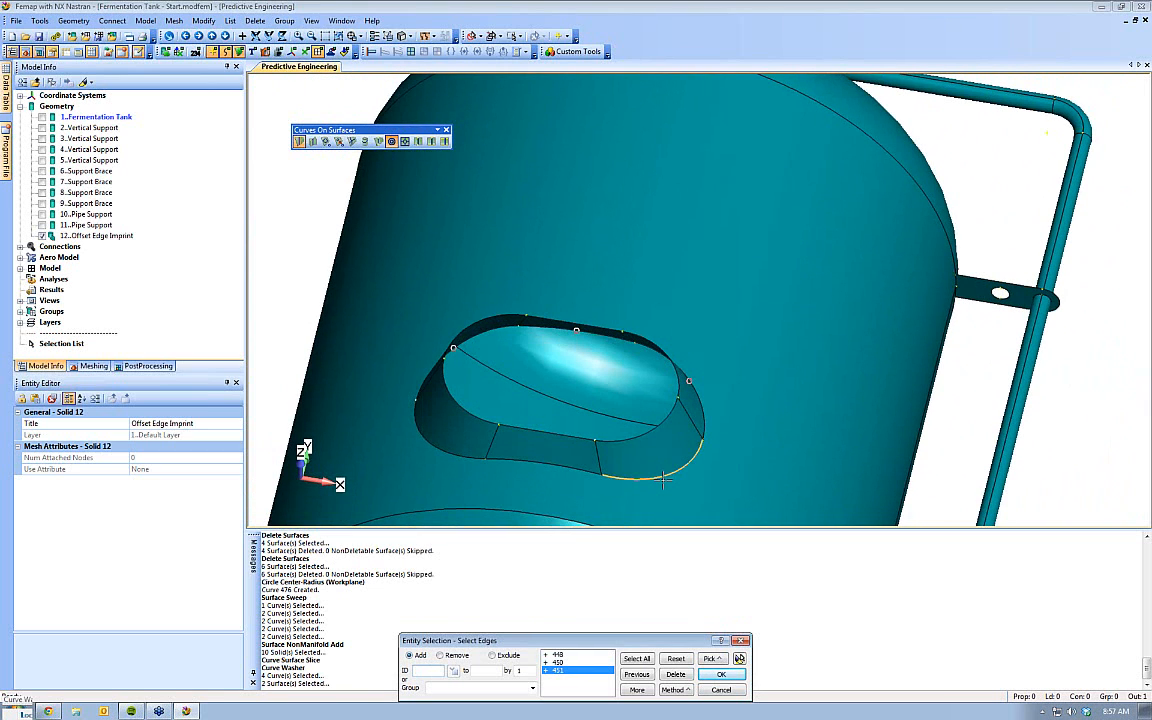
{"action": "left_click", "coordinate": [668, 478]}
{"action": "left_click", "coordinate": [555, 466]}
{"action": "left_click", "coordinate": [449, 459]}
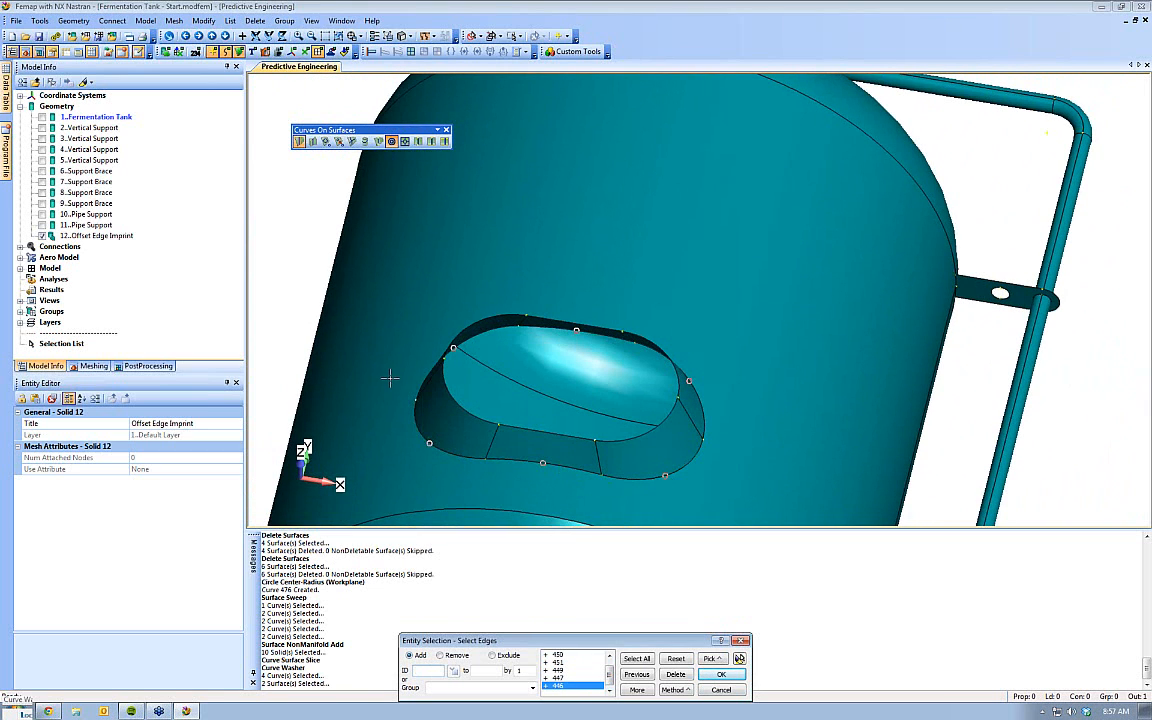
{"action": "middle_click_drag", "start_coordinate": [391, 380], "coordinate": [385, 458]}
{"action": "middle_click_drag", "start_coordinate": [503, 318], "coordinate": [529, 280]}
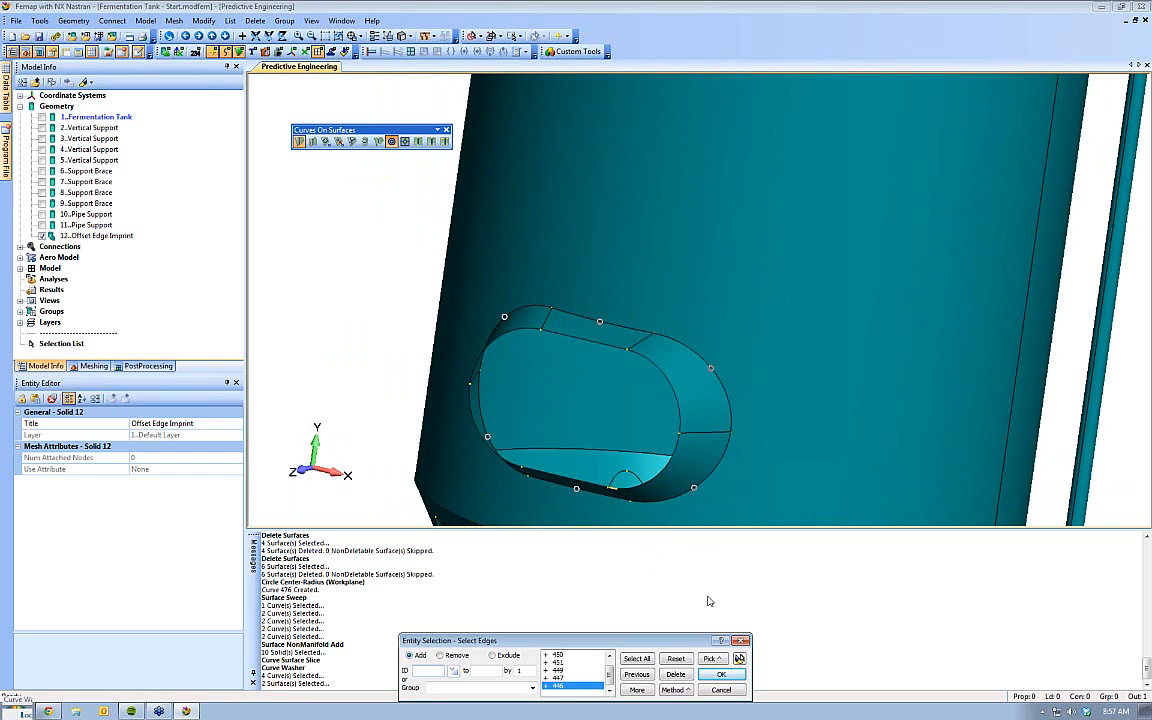
{"action": "middle_click_drag", "start_coordinate": [562, 432], "coordinate": [515, 300]}
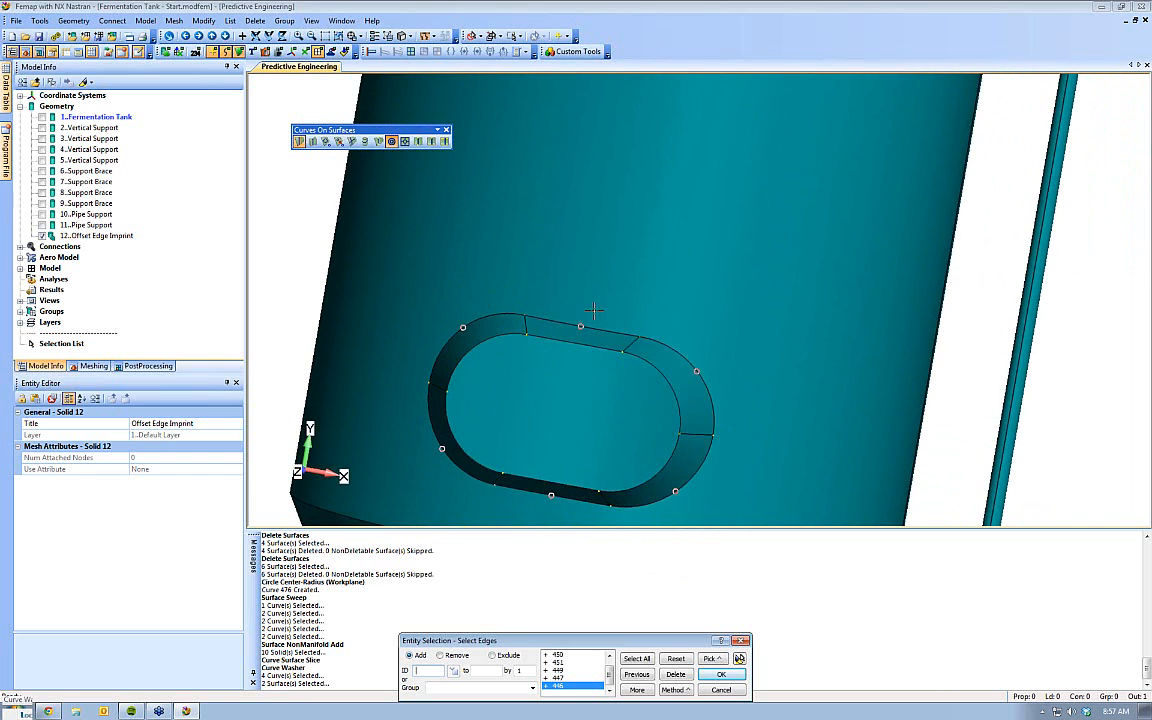
{"action": "middle_click_drag", "start_coordinate": [563, 405], "coordinate": [612, 376]}
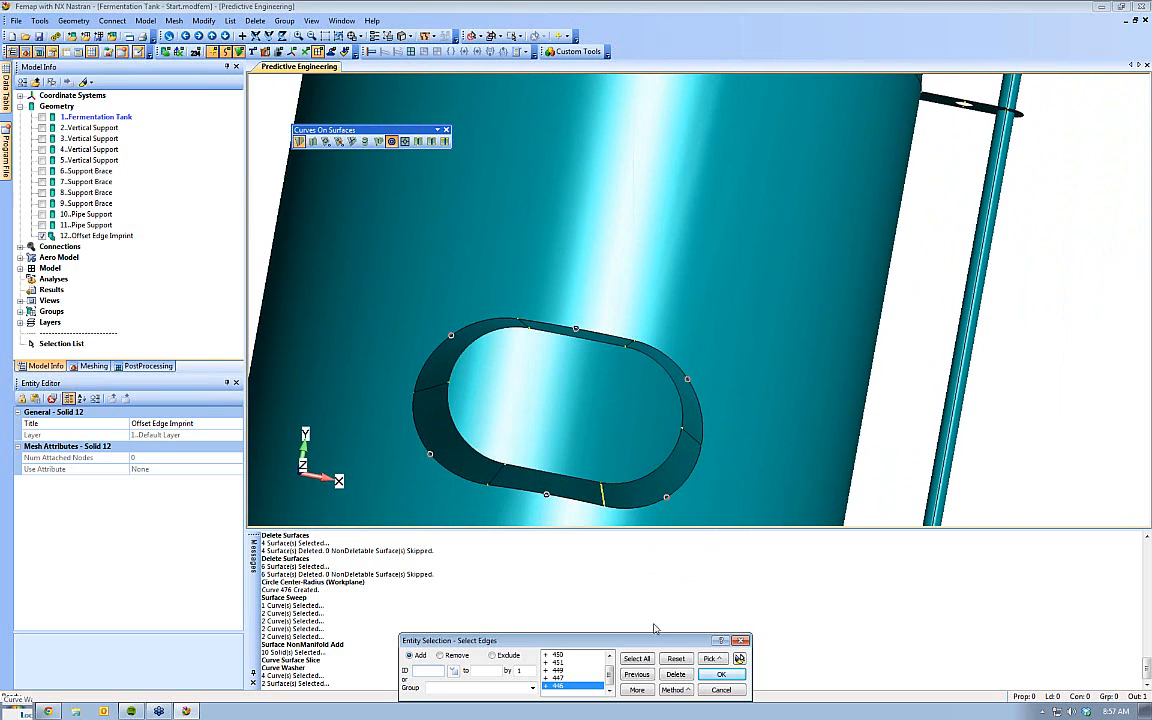
{"action": "left_click", "coordinate": [740, 660]}
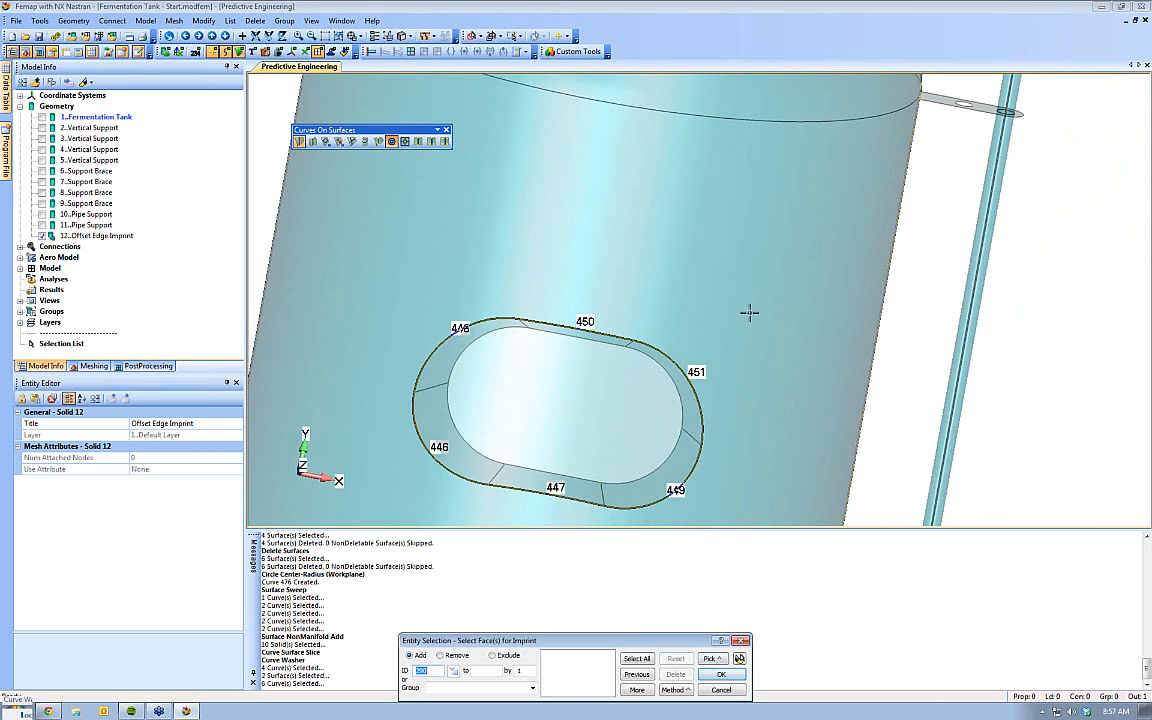
Imprint the oblong opening's offset curves onto the surrounding cylindrical tank wall, face 127
{"action": "mouse_move", "coordinate": [746, 311]}
{"action": "middle_mouse_down"}
{"action": "mouse_move", "coordinate": [762, 258]}
{"action": "mouse_move", "coordinate": [720, 263]}
{"action": "middle_mouse_up"}
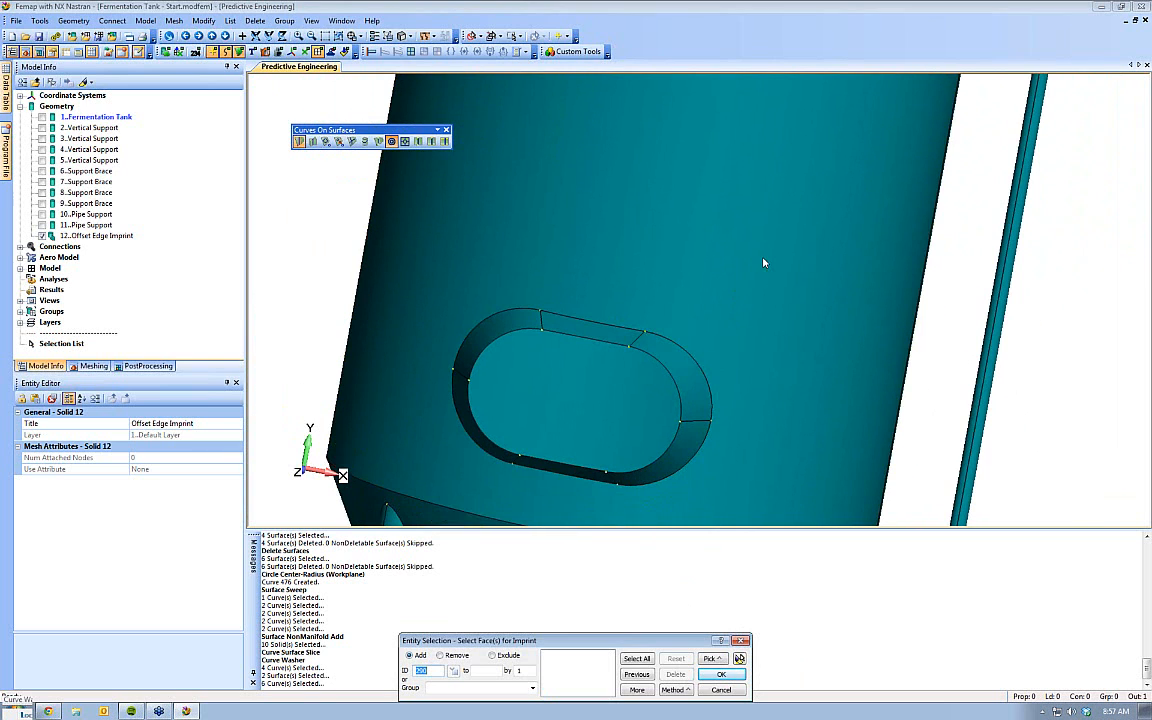
{"action": "left_click", "coordinate": [612, 265]}
{"action": "left_click", "coordinate": [739, 658]}
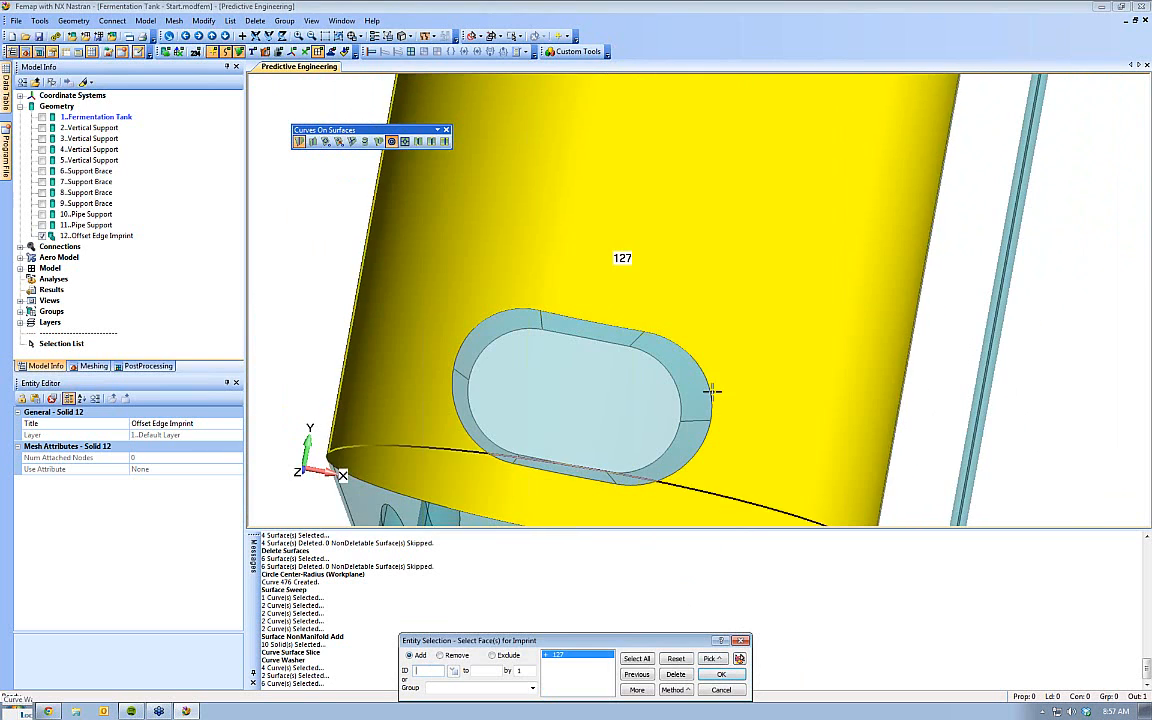
{"action": "middle_click_drag", "start_coordinate": [648, 345], "coordinate": [707, 604]}
{"action": "left_click", "coordinate": [722, 676]}
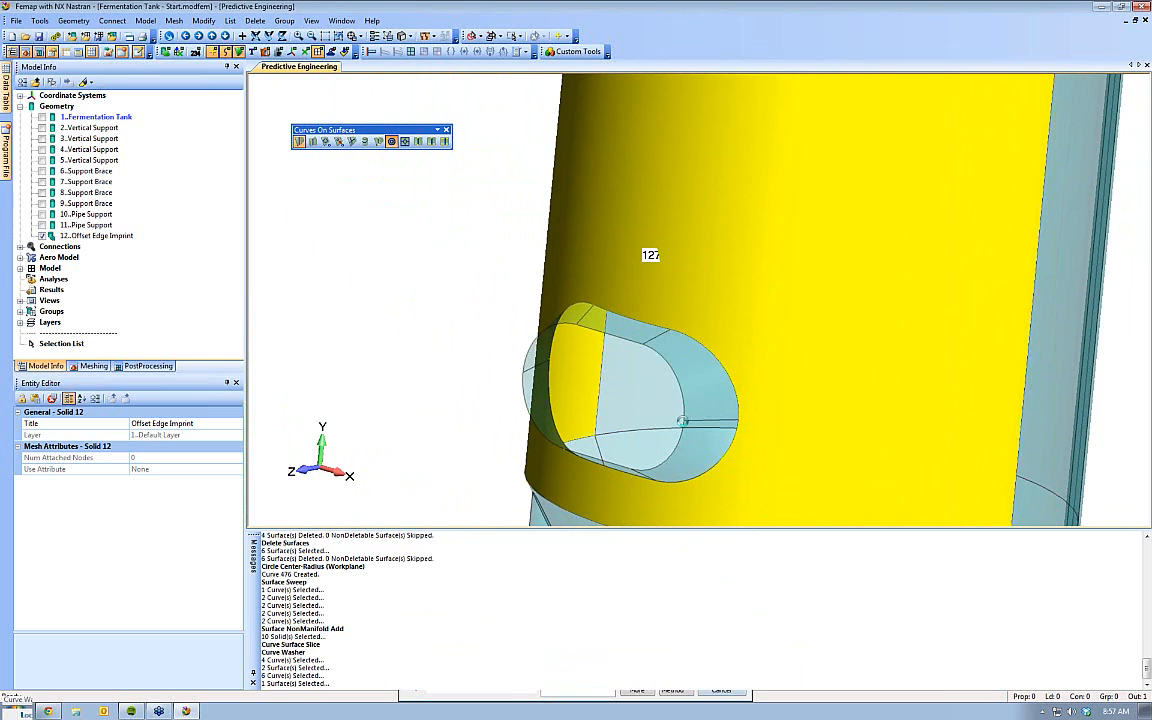
Try to offset edges 452 and 455, where the support leg meets the tank's lower cone, onto the cone surface
{"action": "middle_click_drag", "start_coordinate": [676, 393], "coordinate": [710, 385]}
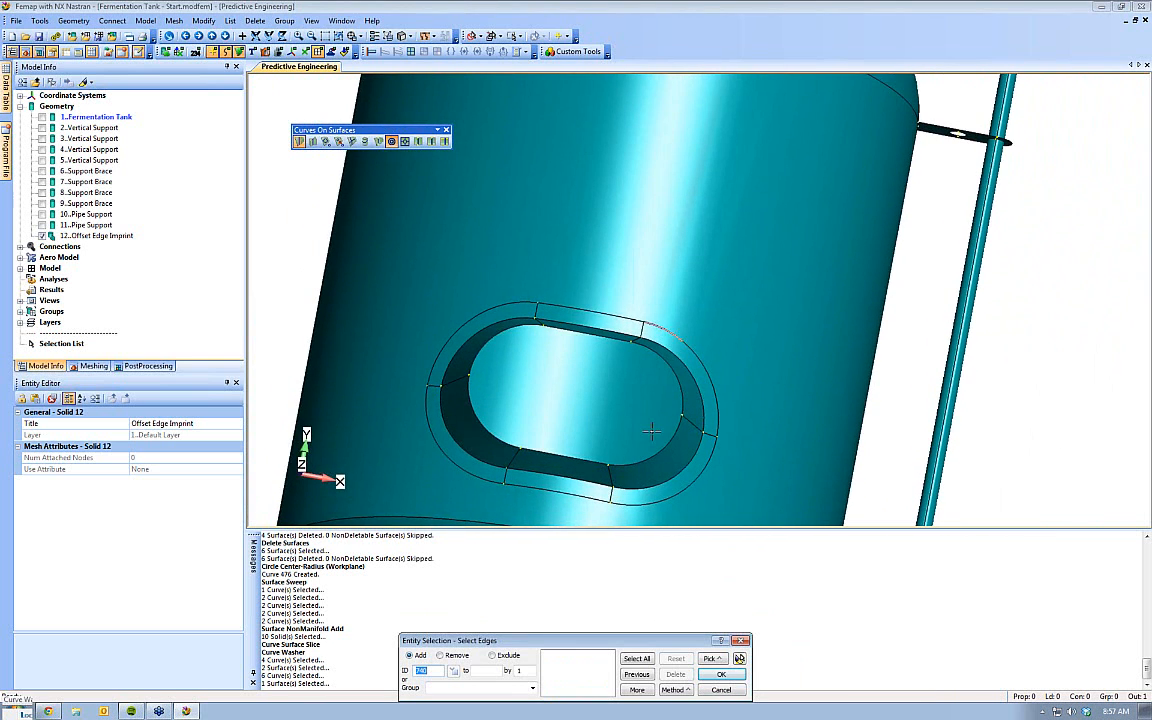
{"action": "middle_click_drag", "start_coordinate": [581, 481], "coordinate": [540, 352]}
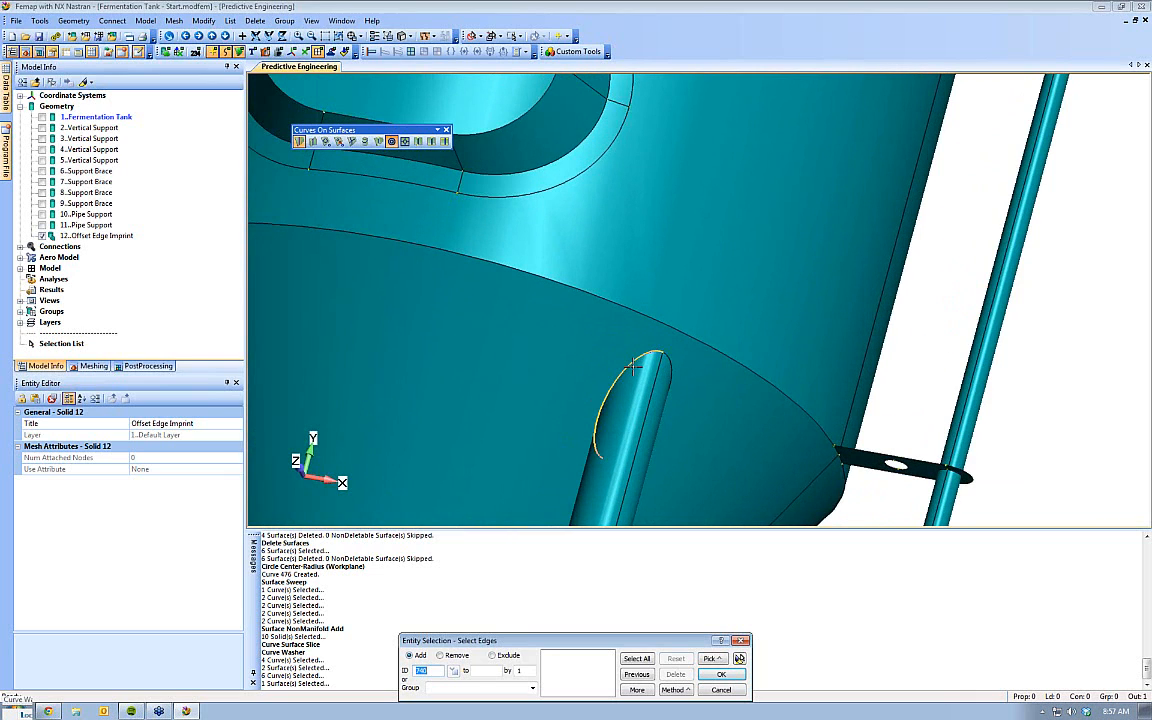
{"action": "left_click", "coordinate": [632, 365]}
{"action": "left_click", "coordinate": [662, 378]}
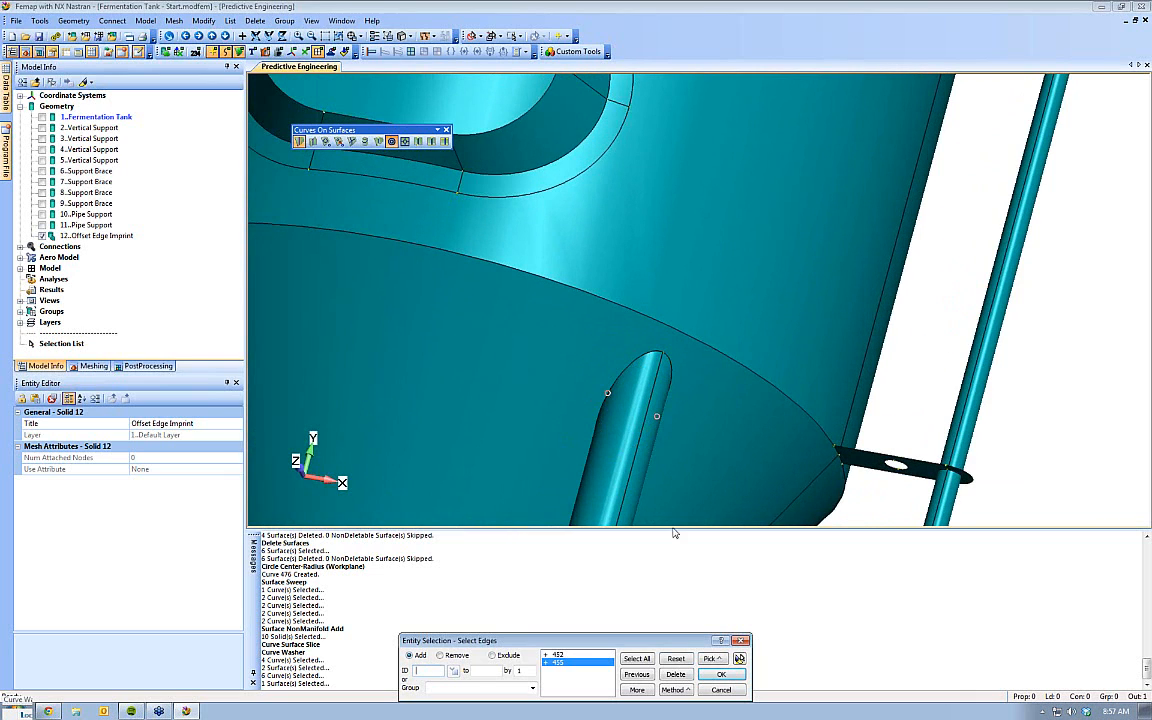
{"action": "left_click", "coordinate": [739, 658]}
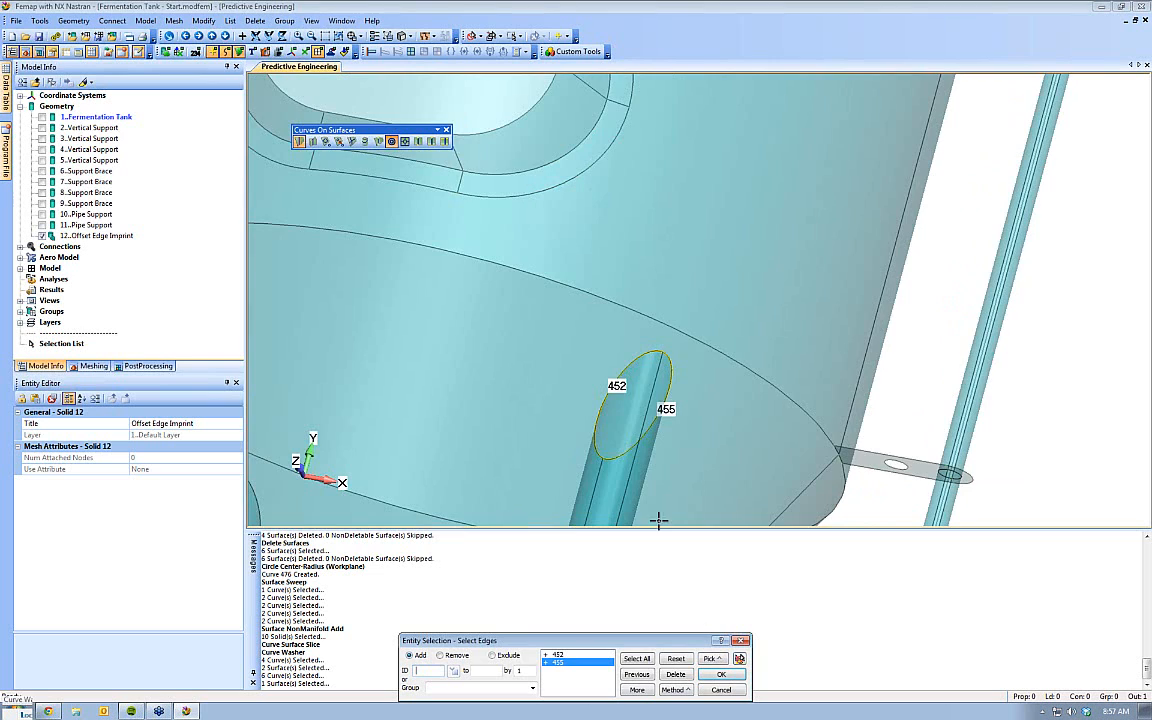
{"action": "left_click", "coordinate": [718, 678]}
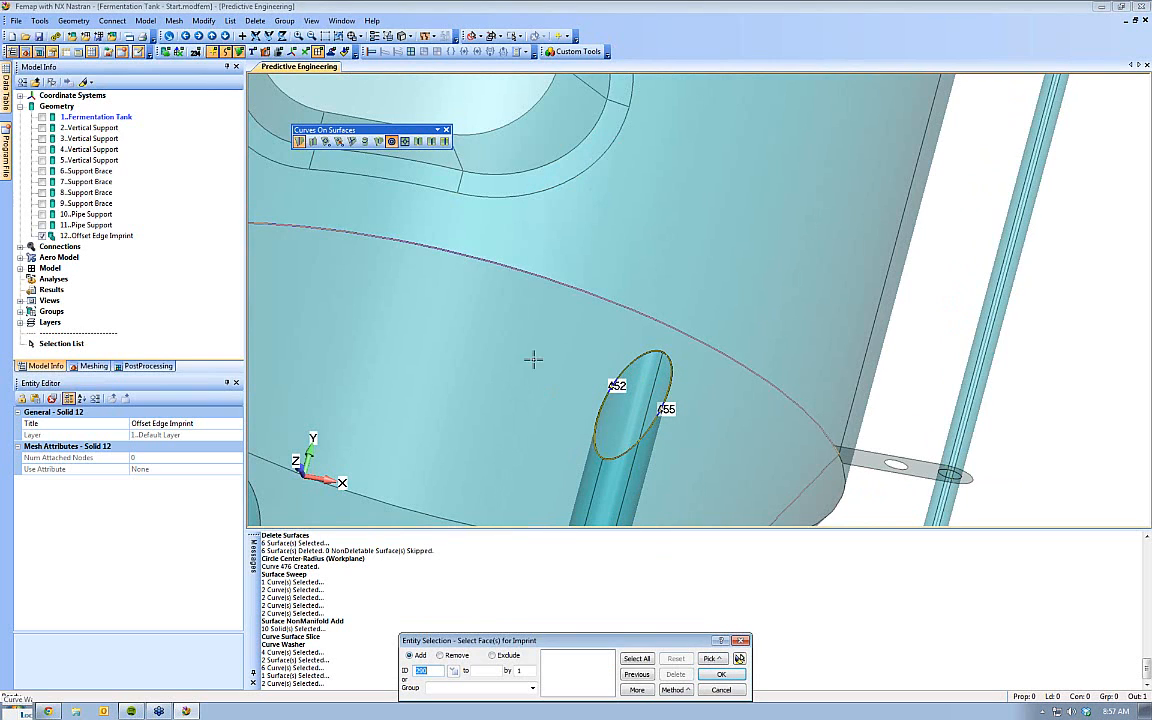
{"action": "left_click", "coordinate": [722, 676]}
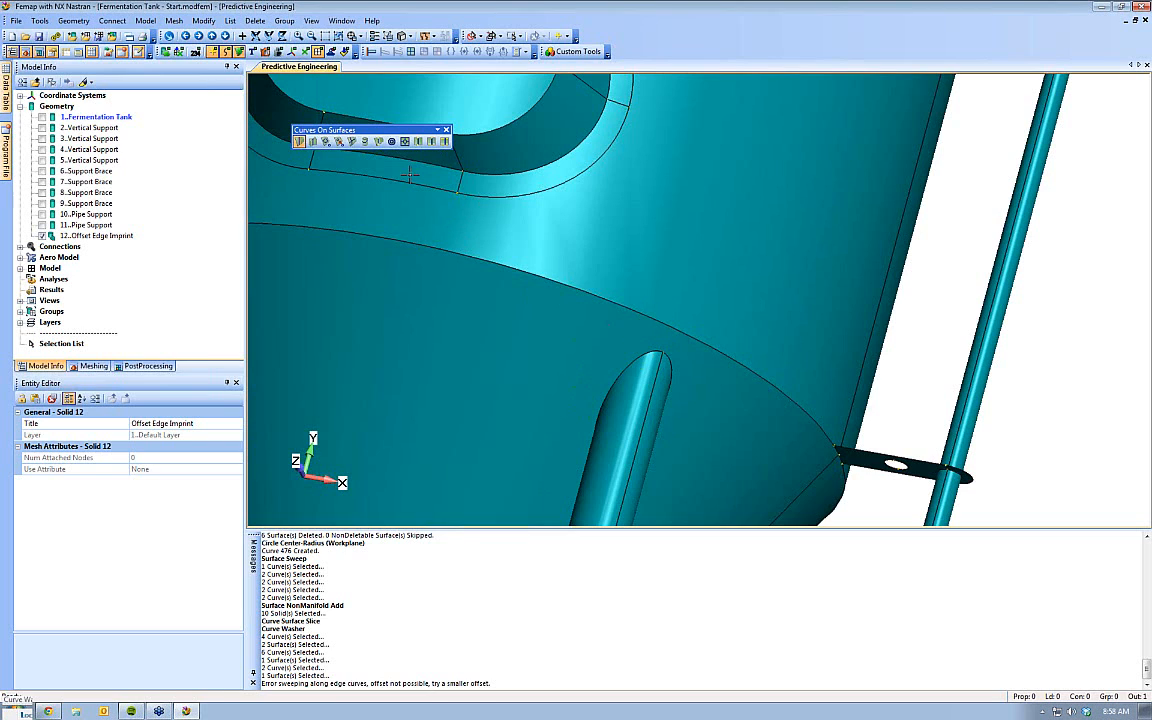
Run the curve washer again in Offset Curves mode on support-leg edges 452 and 455, imprinting onto the lower cone surface
{"action": "left_click", "coordinate": [393, 142]}
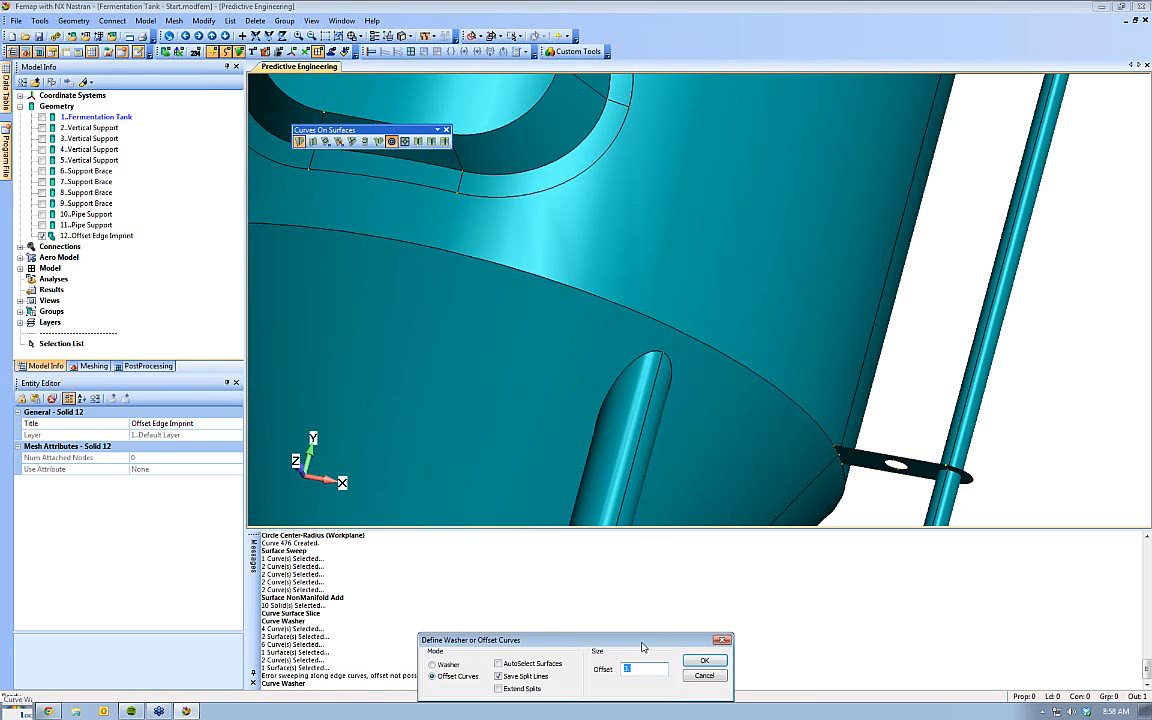
{"action": "left_click", "coordinate": [704, 661]}
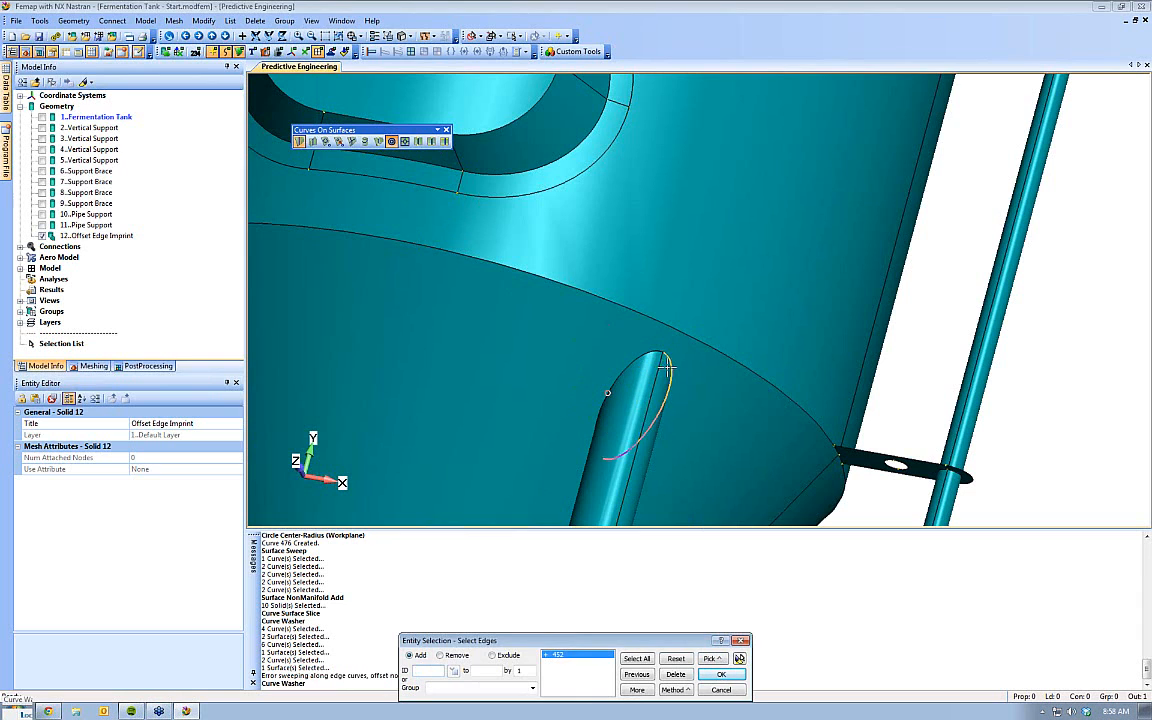
{"action": "left_click", "coordinate": [721, 674]}
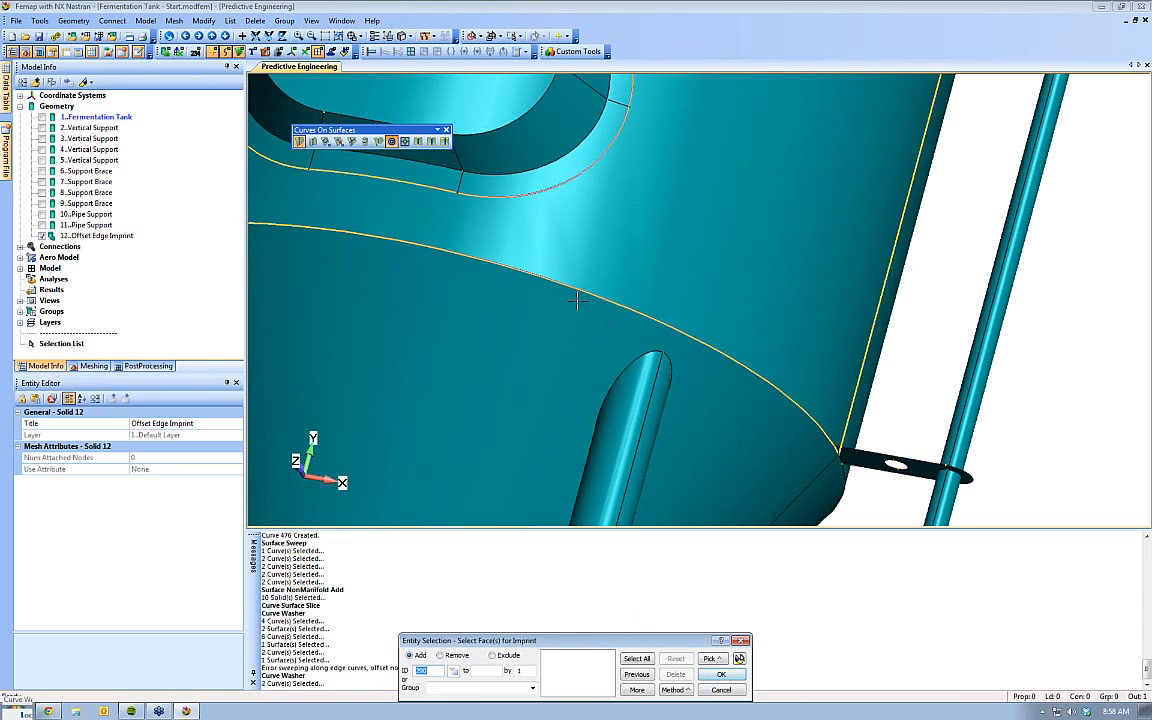
{"action": "left_click", "coordinate": [733, 678]}
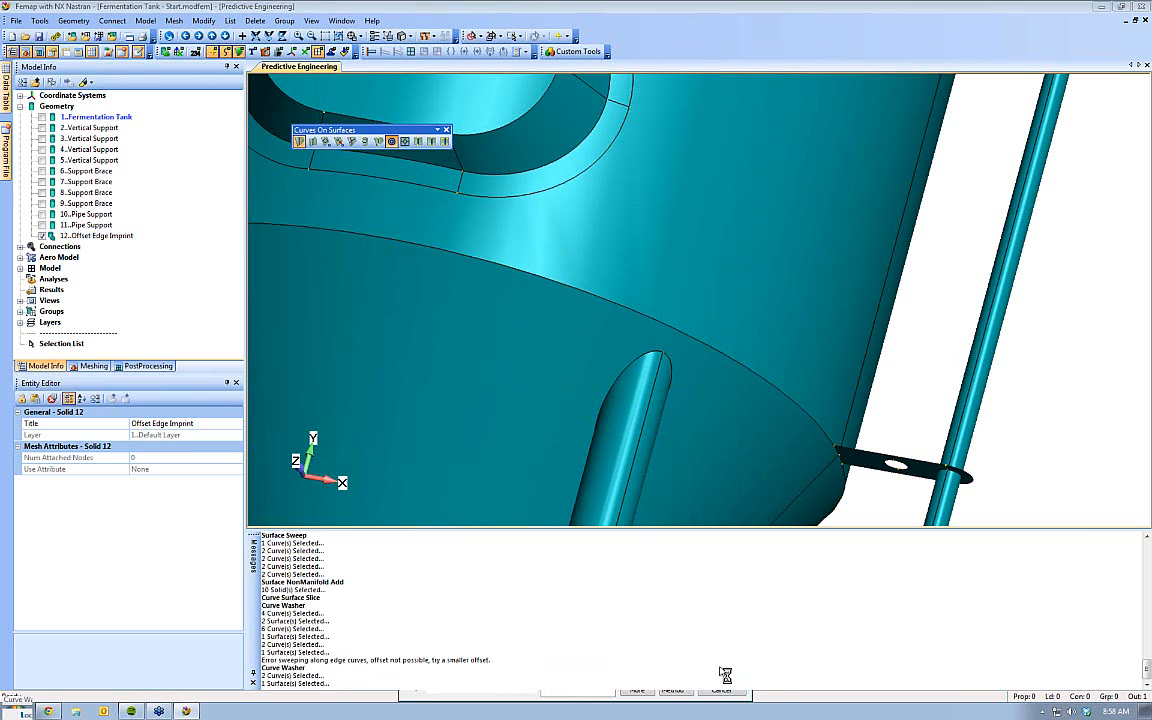
End the curve washer command and dock the Curves On Surfaces toolbar alongside the other toolbars
{"action": "middle_click_drag", "start_coordinate": [692, 470], "coordinate": [724, 434]}
{"action": "left_click", "coordinate": [721, 690]}
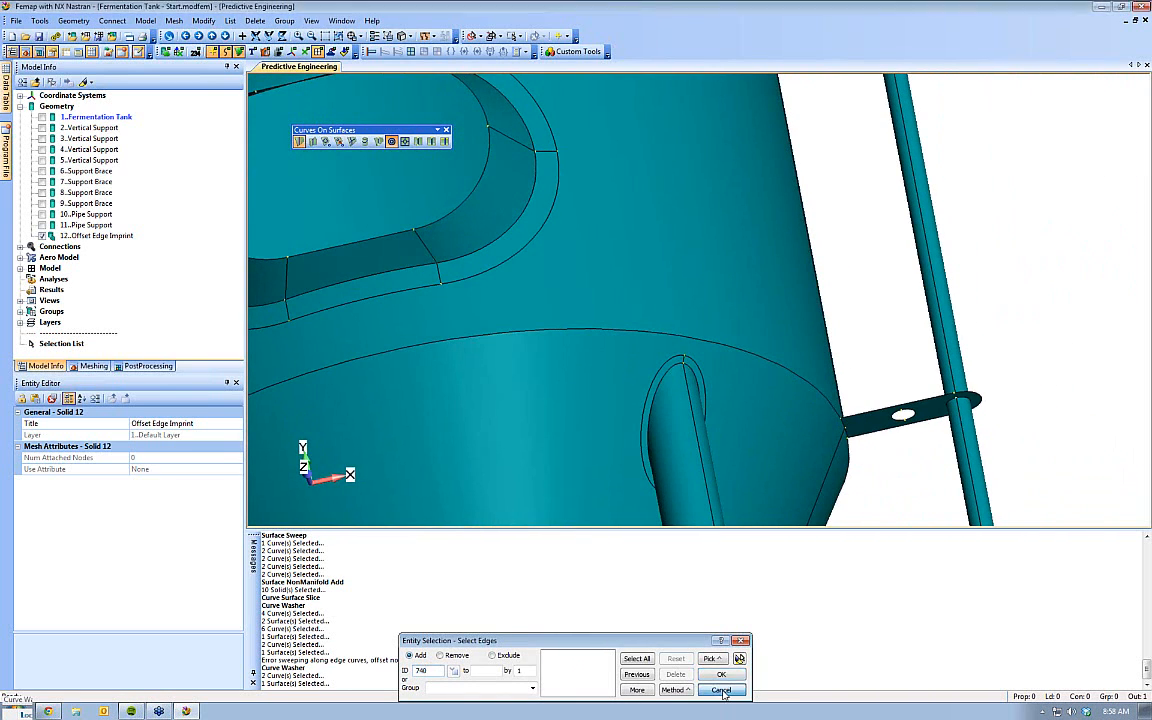
{"action": "key", "text": "Escape"}
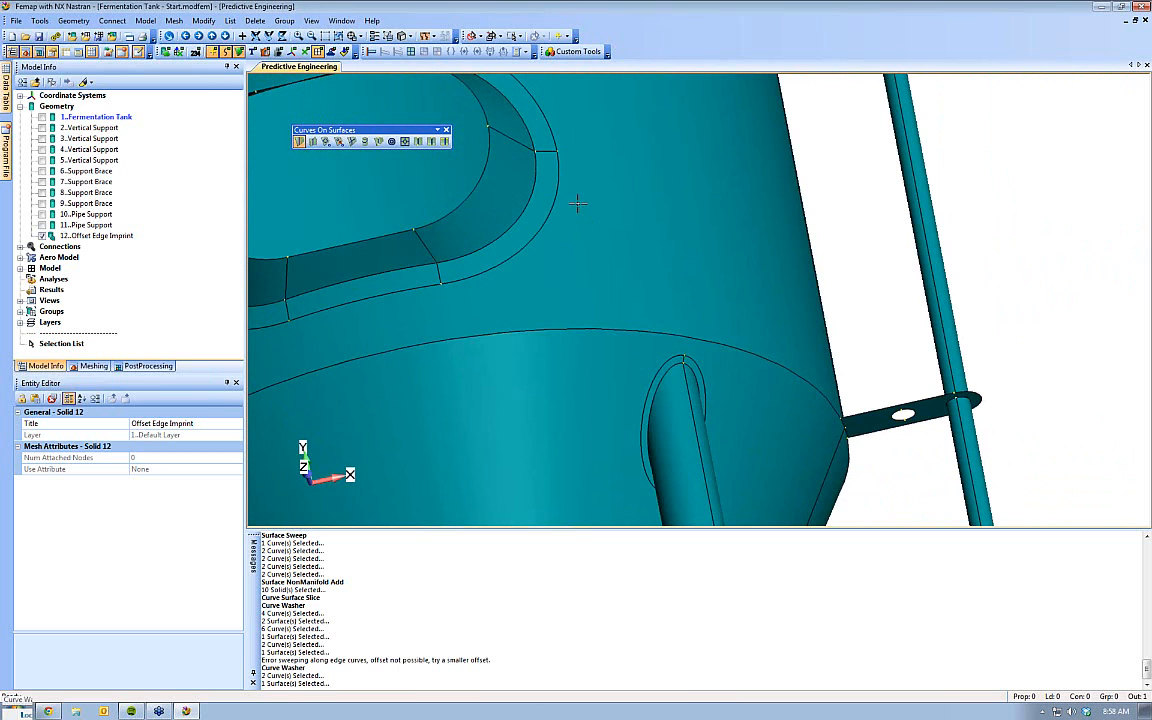
{"action": "scroll", "coordinate": [556, 400], "scroll_direction": "down", "scroll_amount": 5}
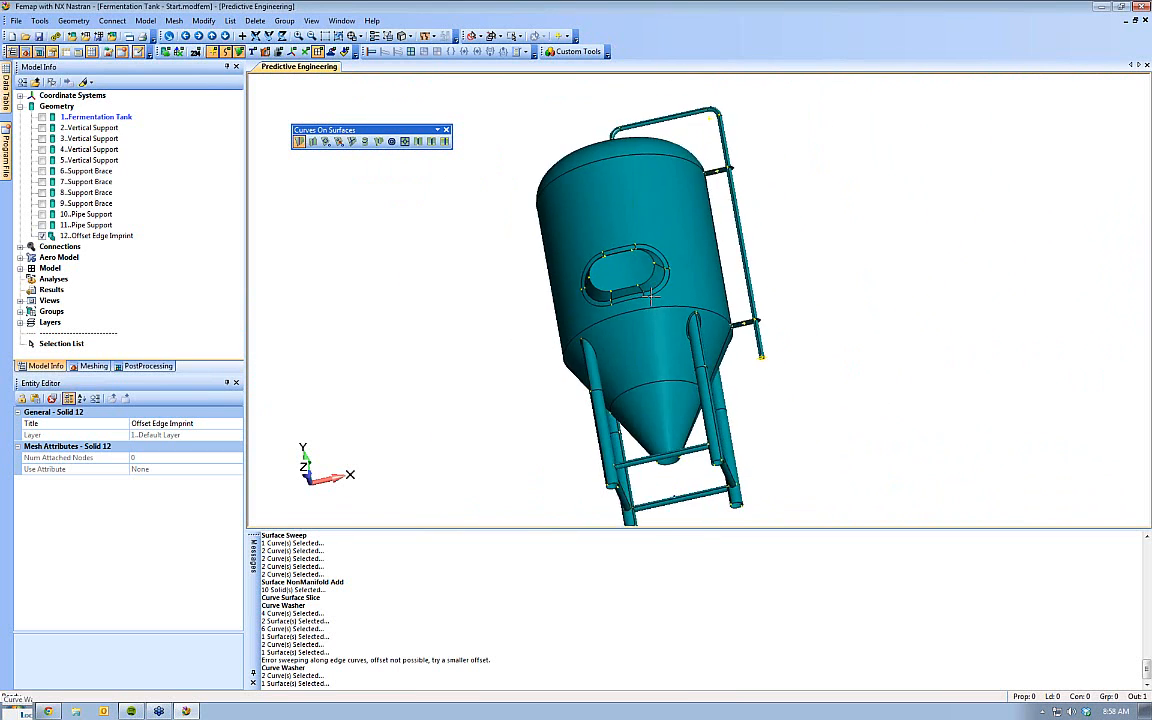
{"action": "middle_click_drag", "start_coordinate": [663, 312], "coordinate": [654, 340]}
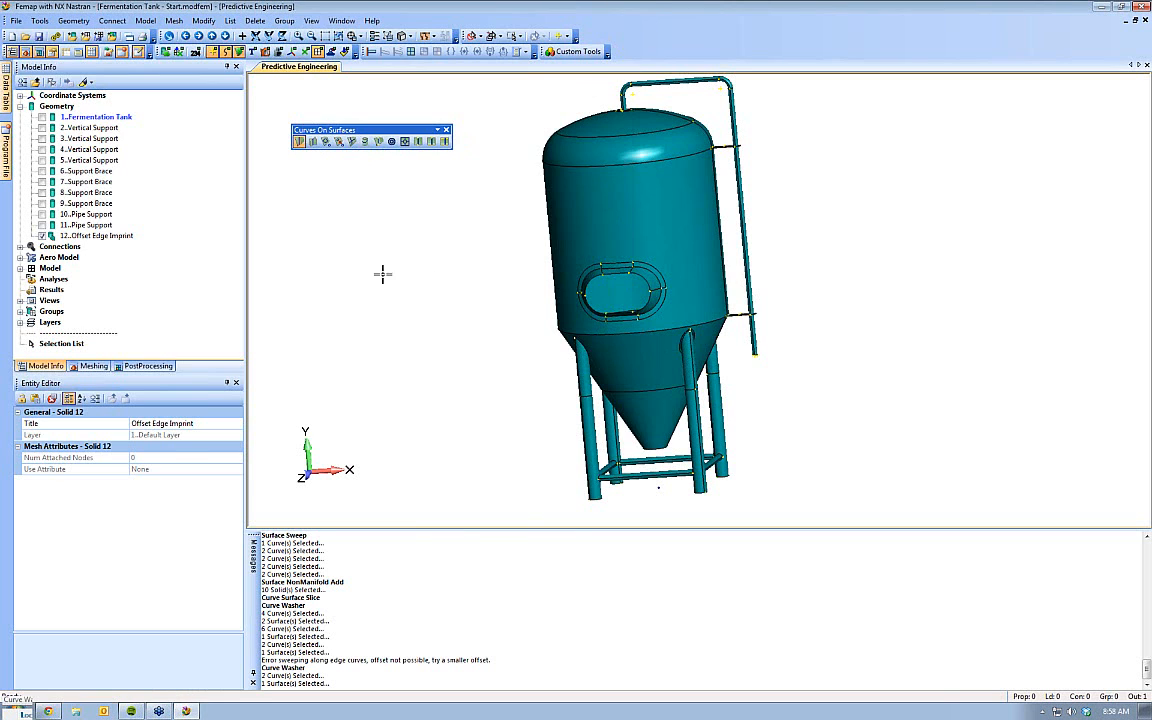
{"action": "left_click_drag", "start_coordinate": [376, 130], "coordinate": [688, 43]}
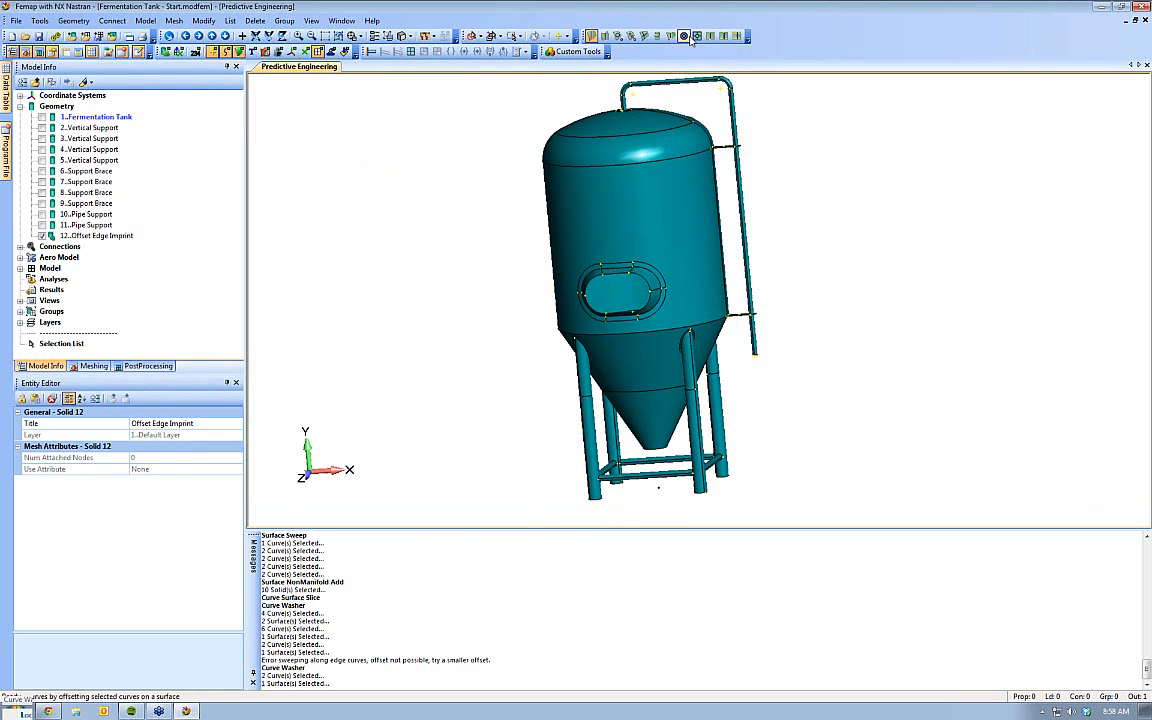
Apply a surface mesh size of 4.188014 with Parametric/Equal Length sizing to all surfaces of the tank, pipe and supports
{"action": "left_click", "coordinate": [174, 20]}
{"action": "mouse_move", "coordinate": [192, 48]}
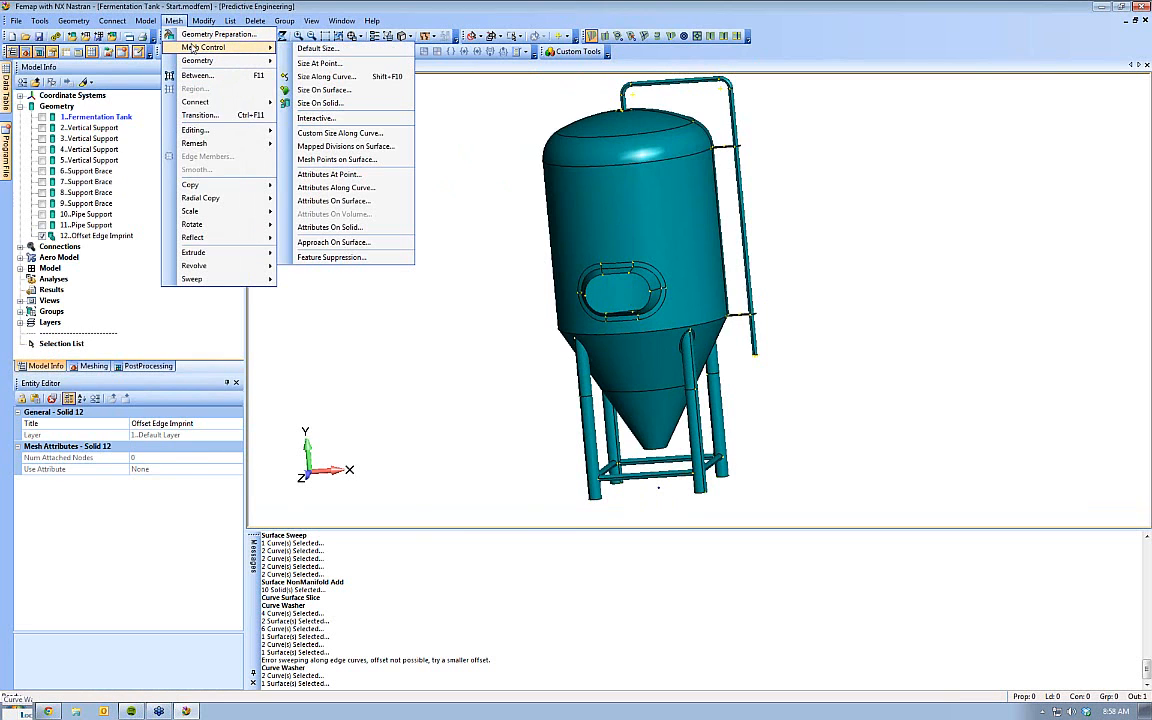
{"action": "left_click", "coordinate": [318, 89]}
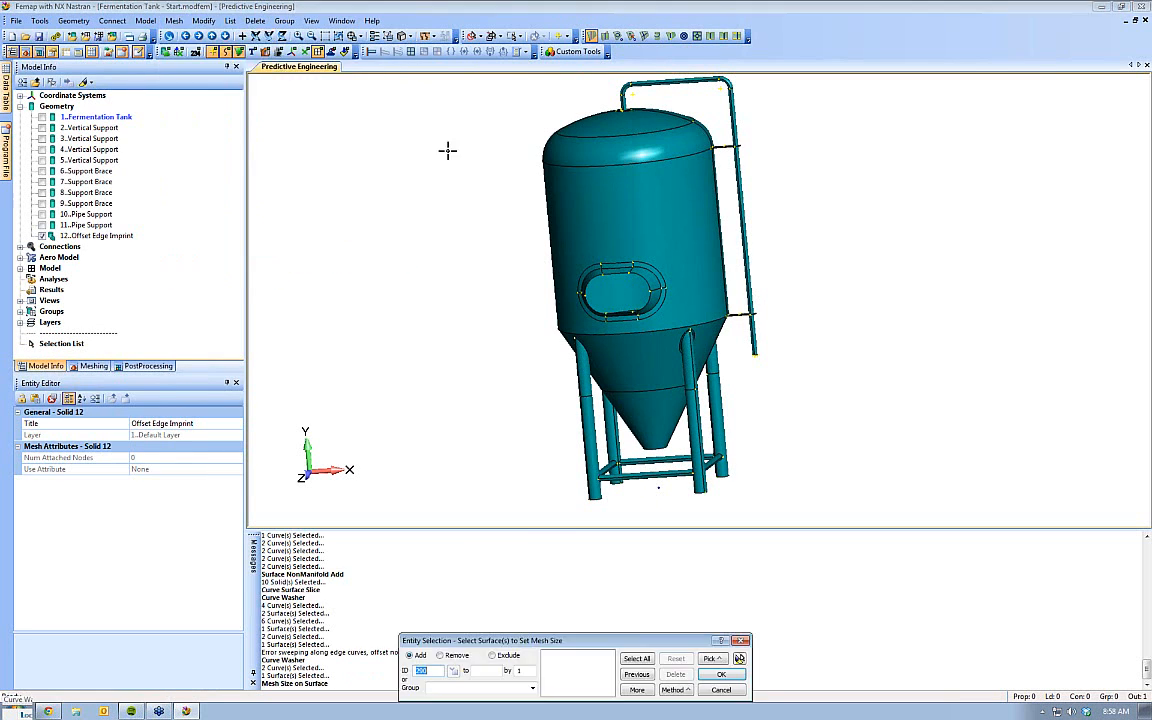
{"action": "scroll", "coordinate": [650, 438], "scroll_direction": "down", "scroll_amount": 4}
{"action": "left_click_drag", "start_coordinate": [589, 154], "coordinate": [783, 441]}
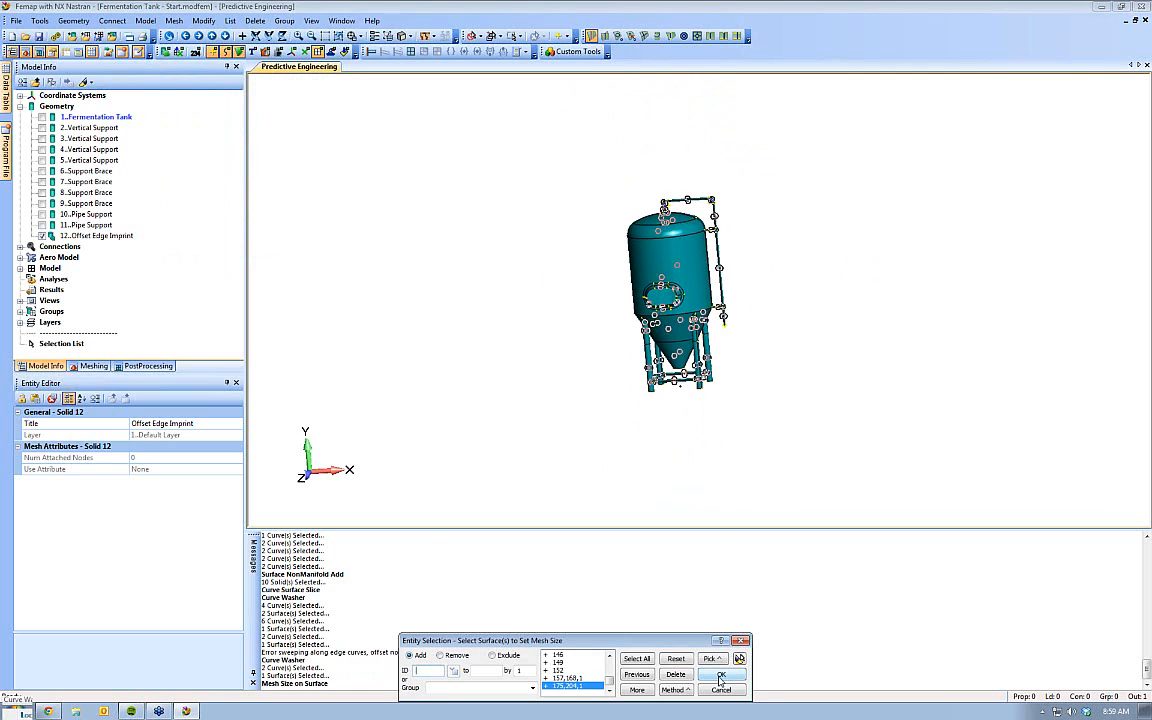
{"action": "left_click", "coordinate": [721, 677]}
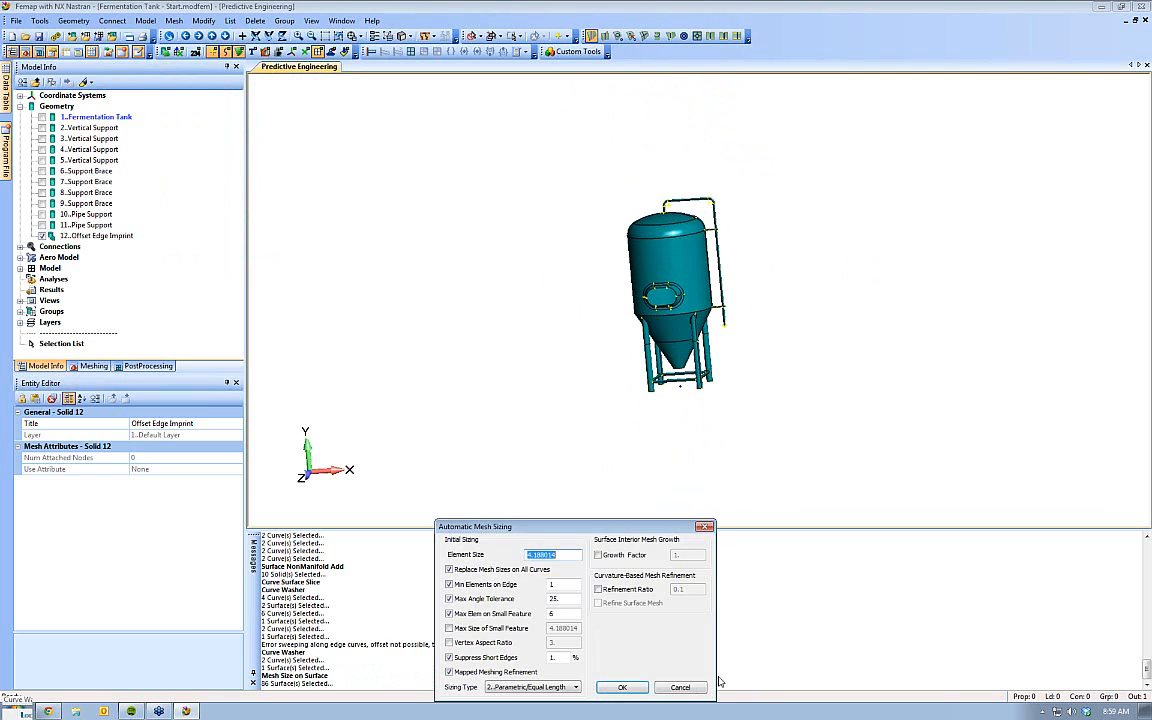
{"action": "left_click", "coordinate": [620, 688]}
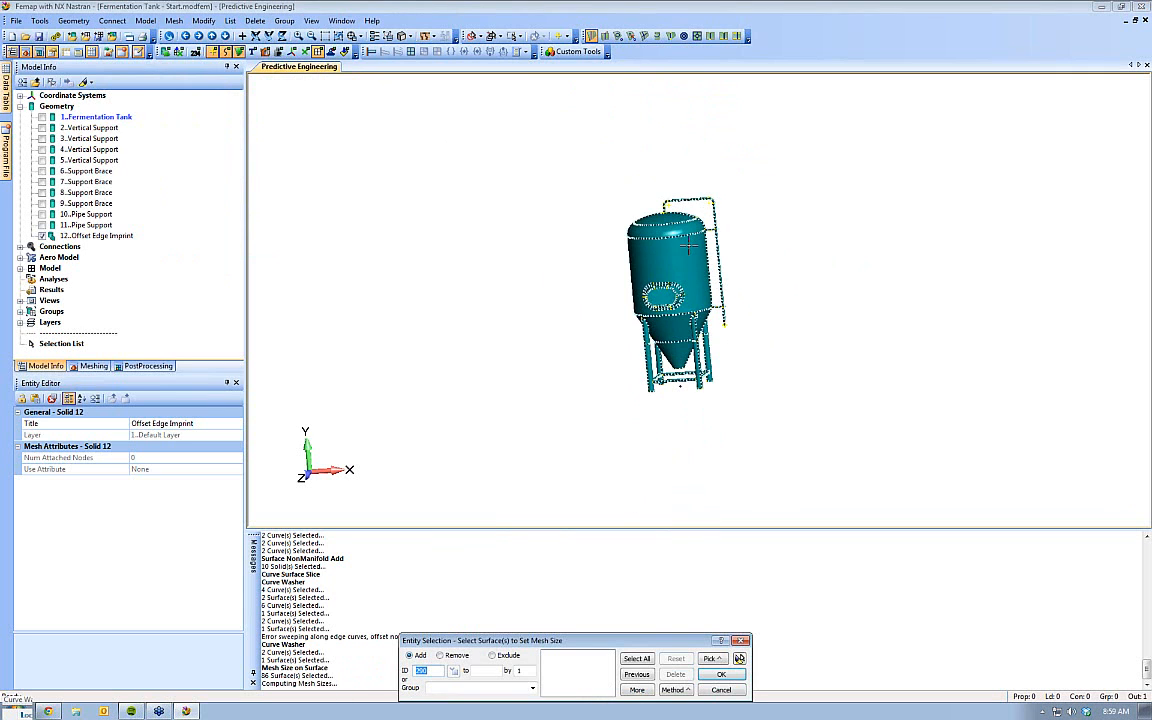
{"action": "scroll", "coordinate": [662, 297], "scroll_direction": "up", "scroll_amount": 2}
{"action": "scroll", "coordinate": [662, 297], "scroll_direction": "up", "scroll_amount": 3}
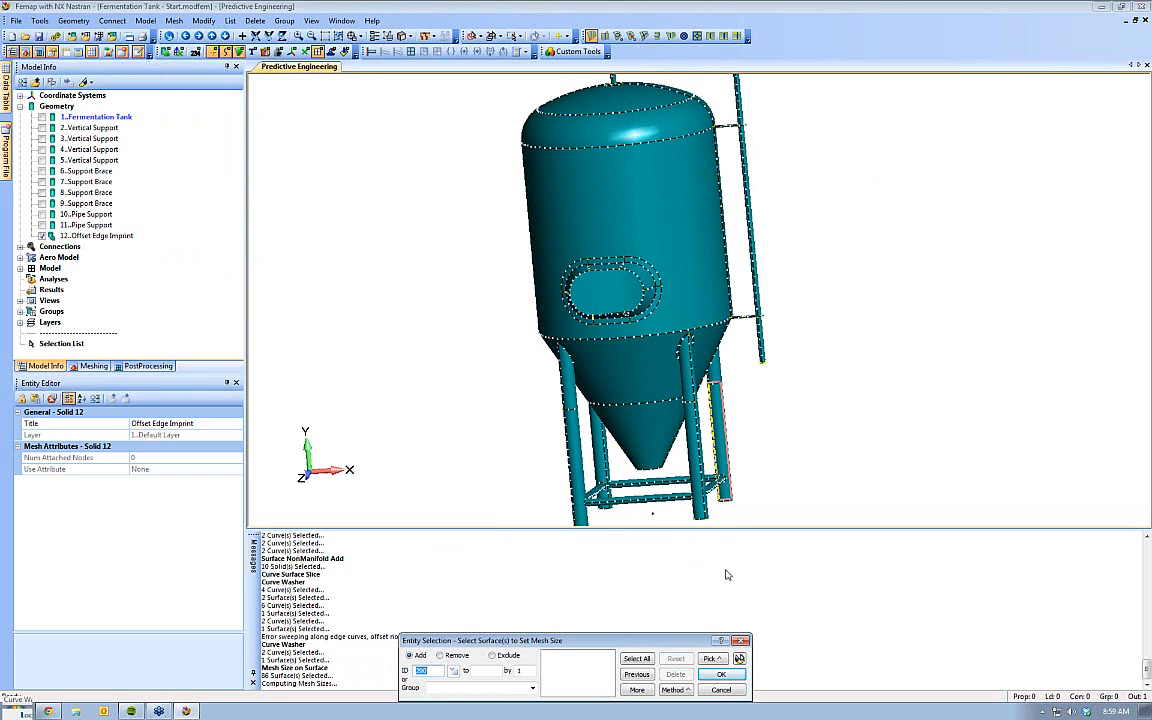
{"action": "left_click", "coordinate": [741, 640]}
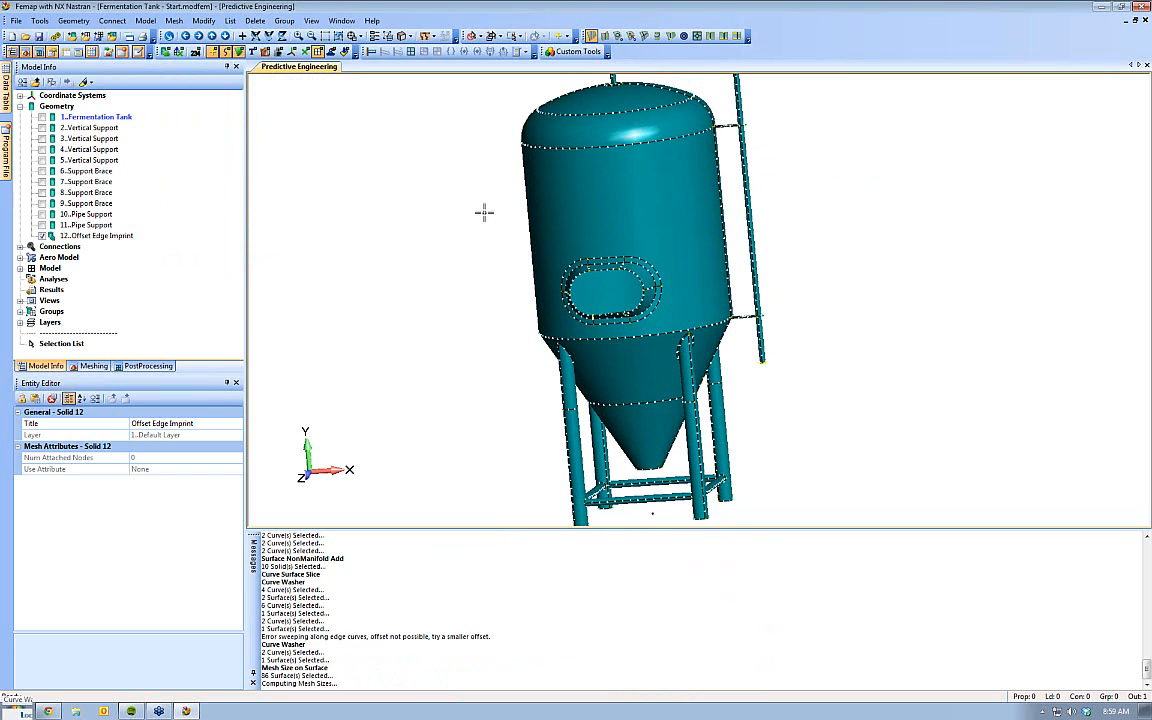
Start surface meshing on the previously selected set of surfaces, highlight them to check coverage, and accept the selection
{"action": "left_click", "coordinate": [174, 21]}
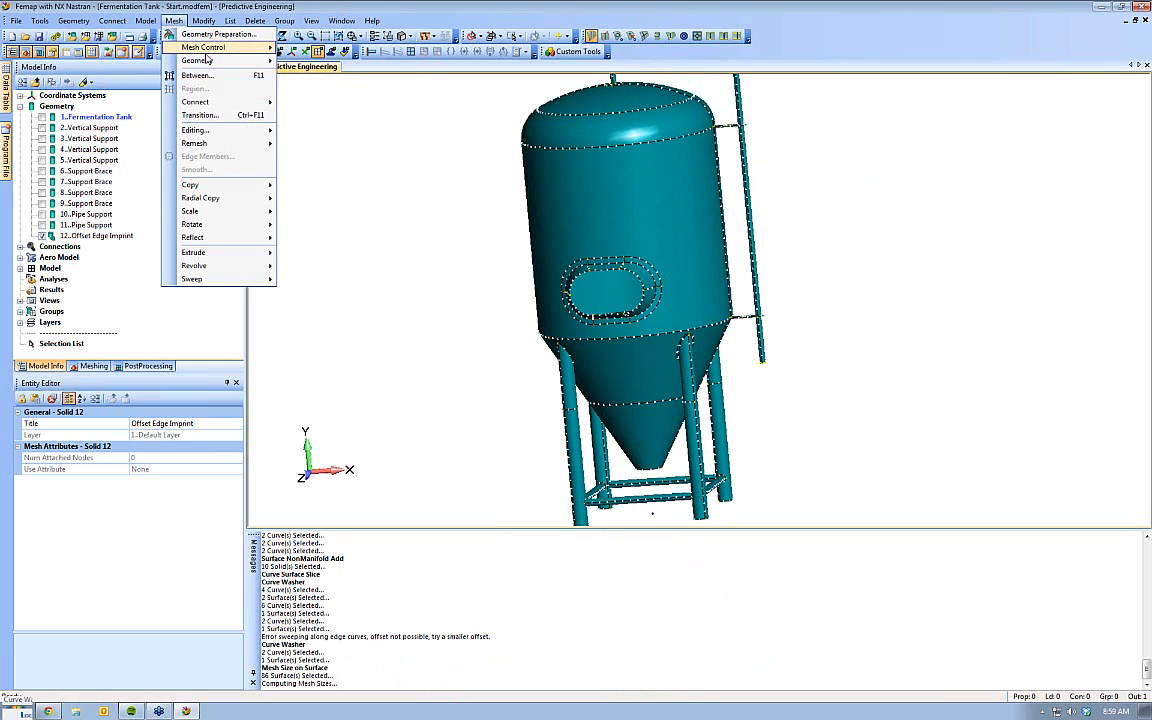
{"action": "mouse_move", "coordinate": [207, 64]}
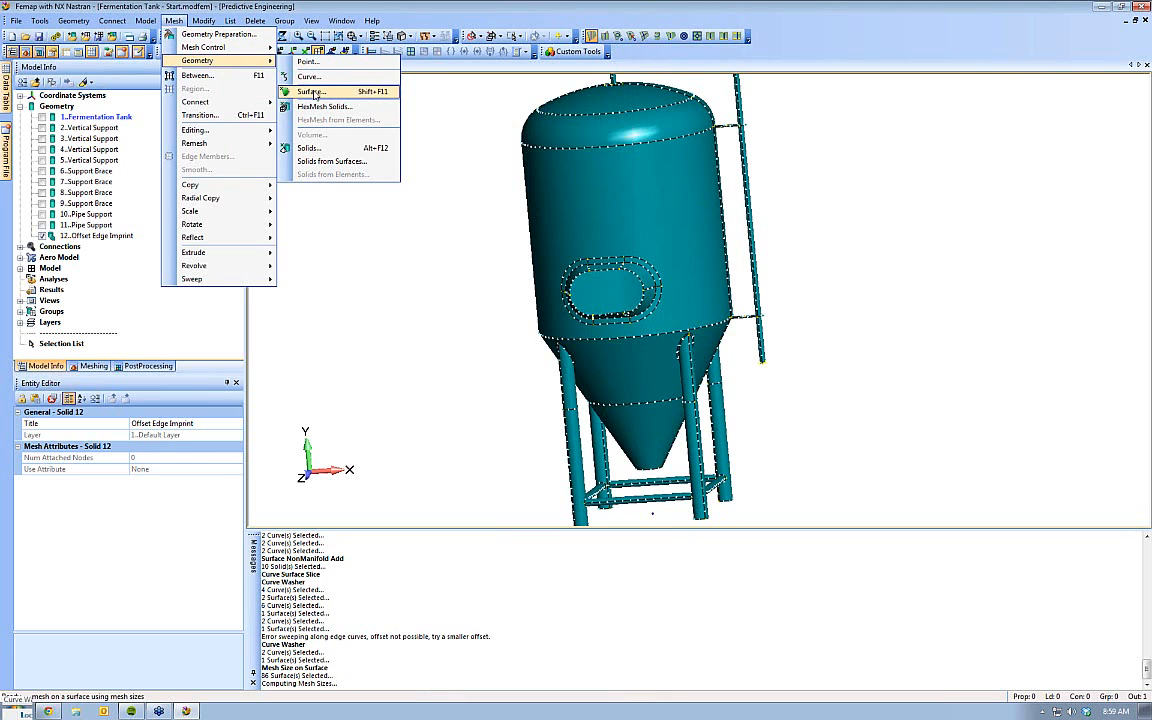
{"action": "left_click", "coordinate": [313, 94]}
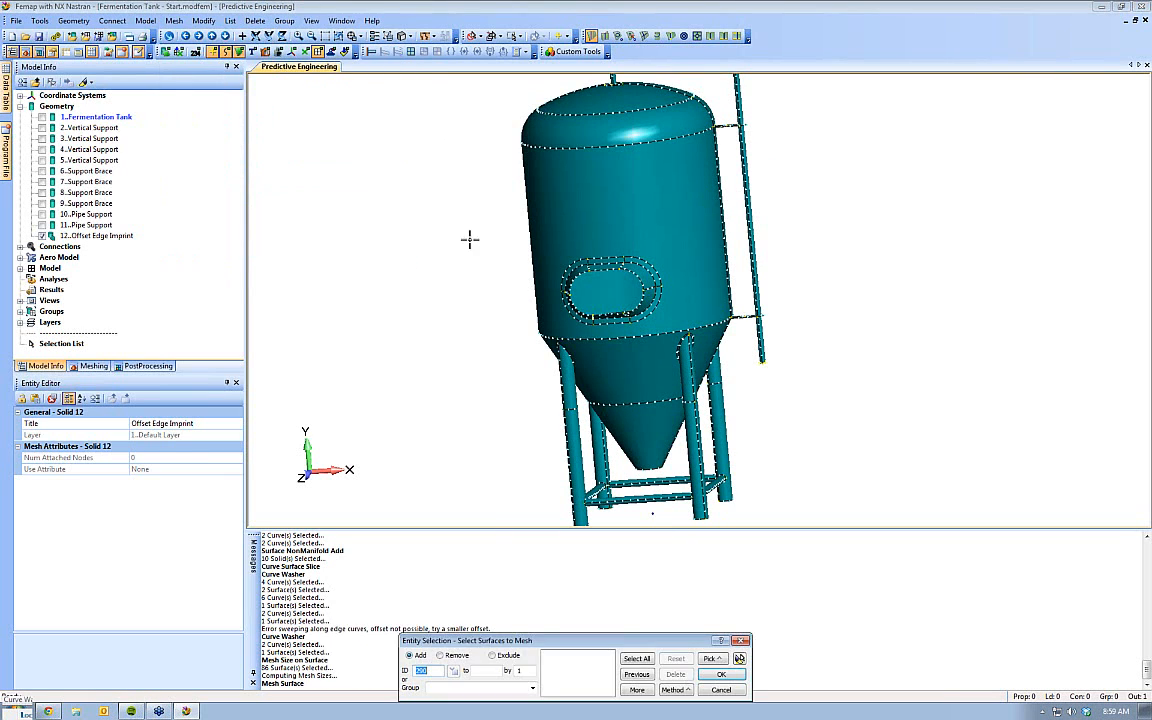
{"action": "left_click", "coordinate": [637, 675]}
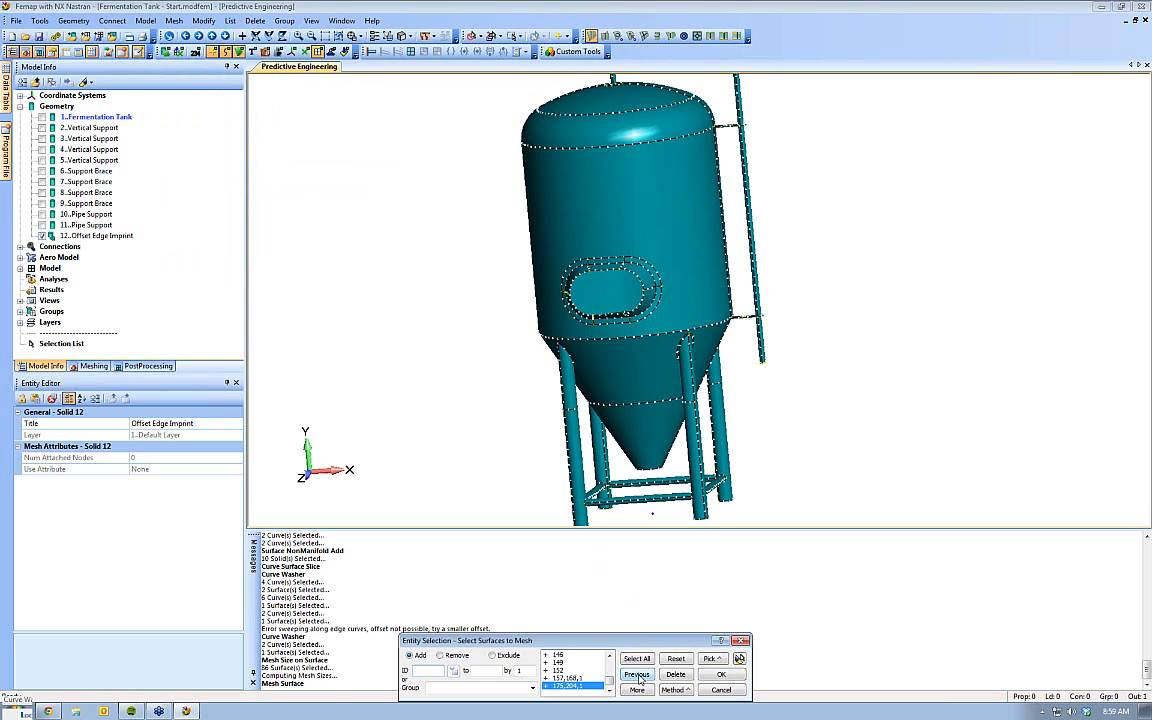
{"action": "left_click", "coordinate": [739, 658]}
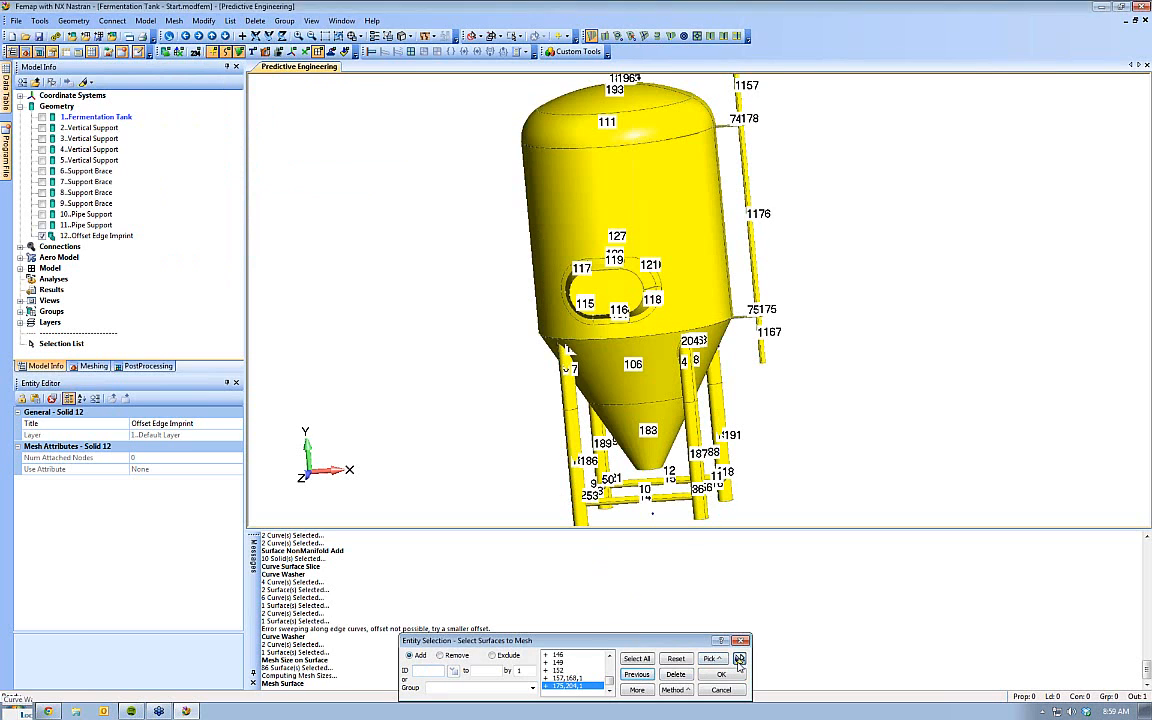
{"action": "scroll", "coordinate": [800, 489], "scroll_direction": "down", "scroll_amount": 2}
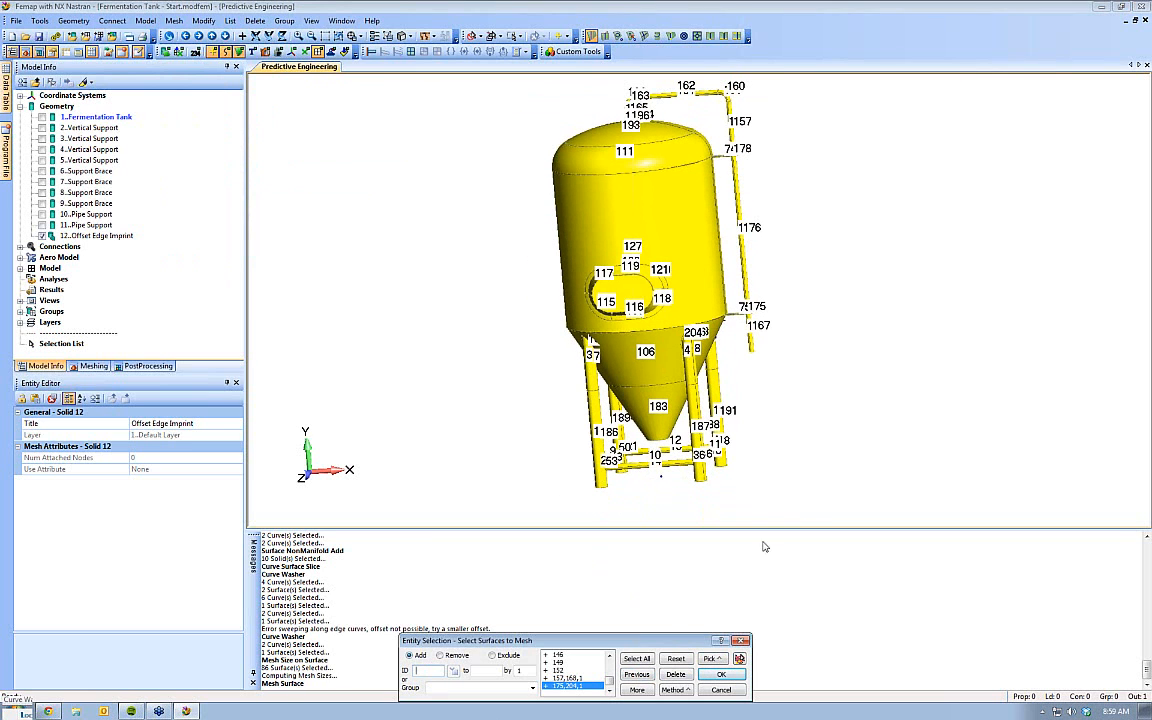
{"action": "left_click", "coordinate": [721, 675]}
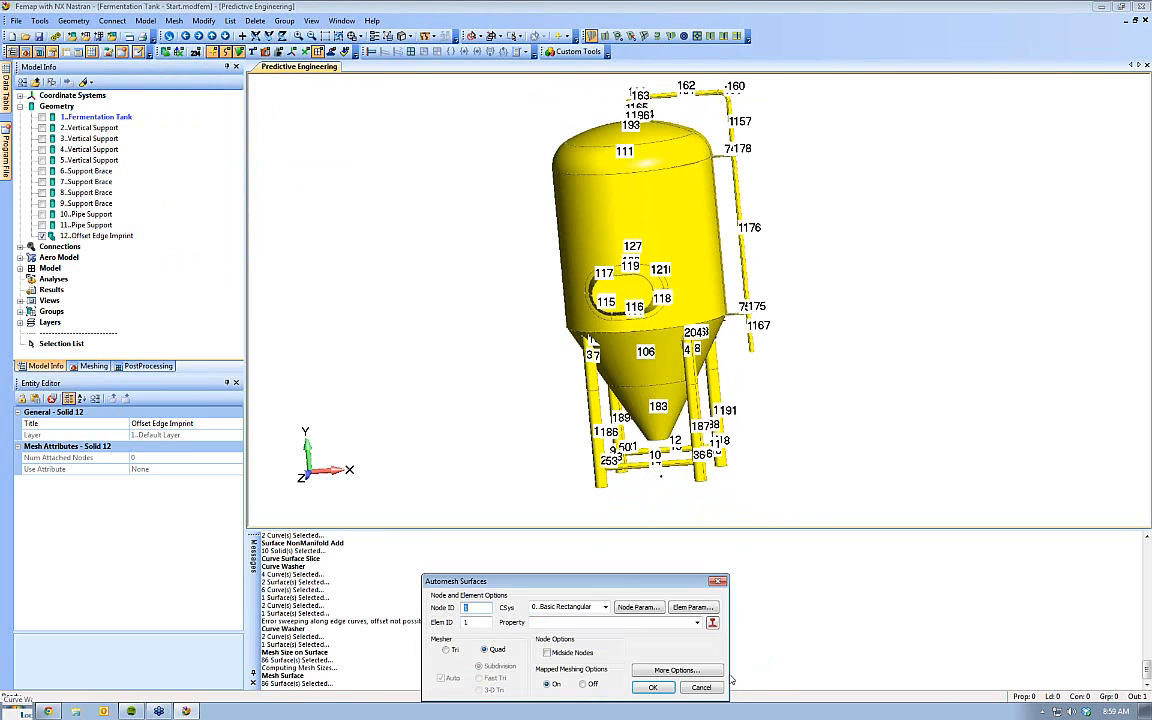
Start a new plate property for the mesh and create its material from the library's AISI 4340 Steel entry
{"action": "left_click", "coordinate": [697, 623]}
{"action": "left_click", "coordinate": [698, 623]}
{"action": "left_click", "coordinate": [713, 623]}
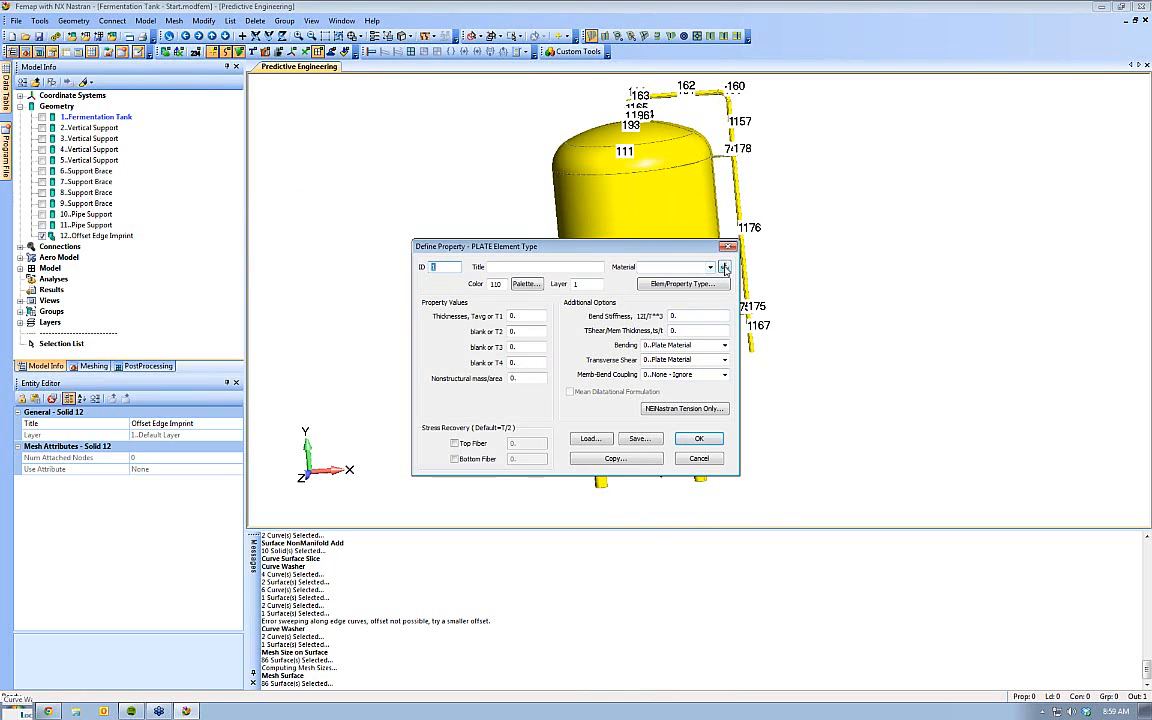
{"action": "left_click", "coordinate": [724, 267]}
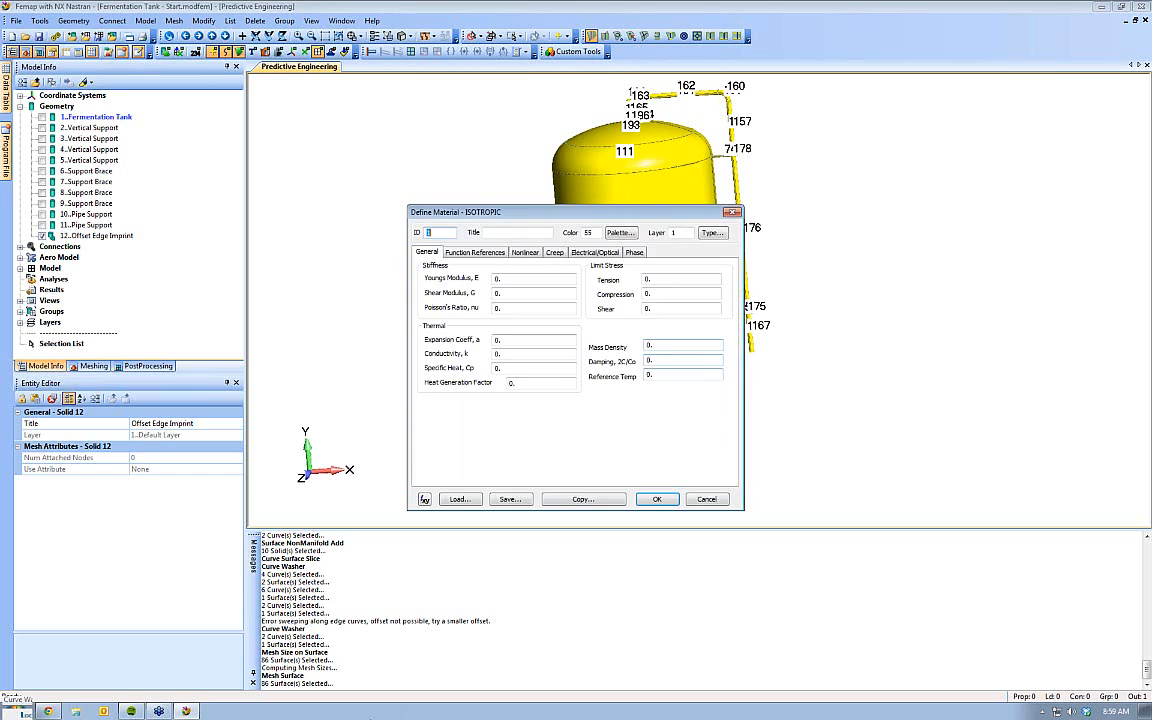
{"action": "left_click", "coordinate": [458, 499]}
{"action": "left_click", "coordinate": [465, 276]}
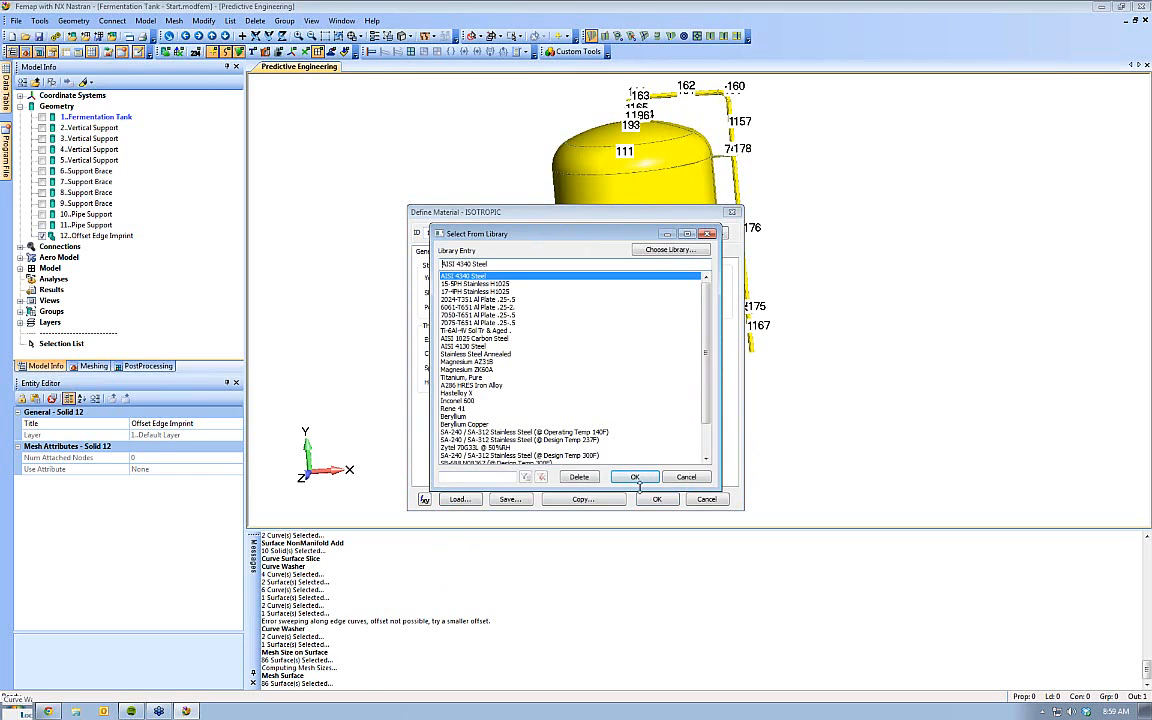
{"action": "left_click", "coordinate": [640, 477]}
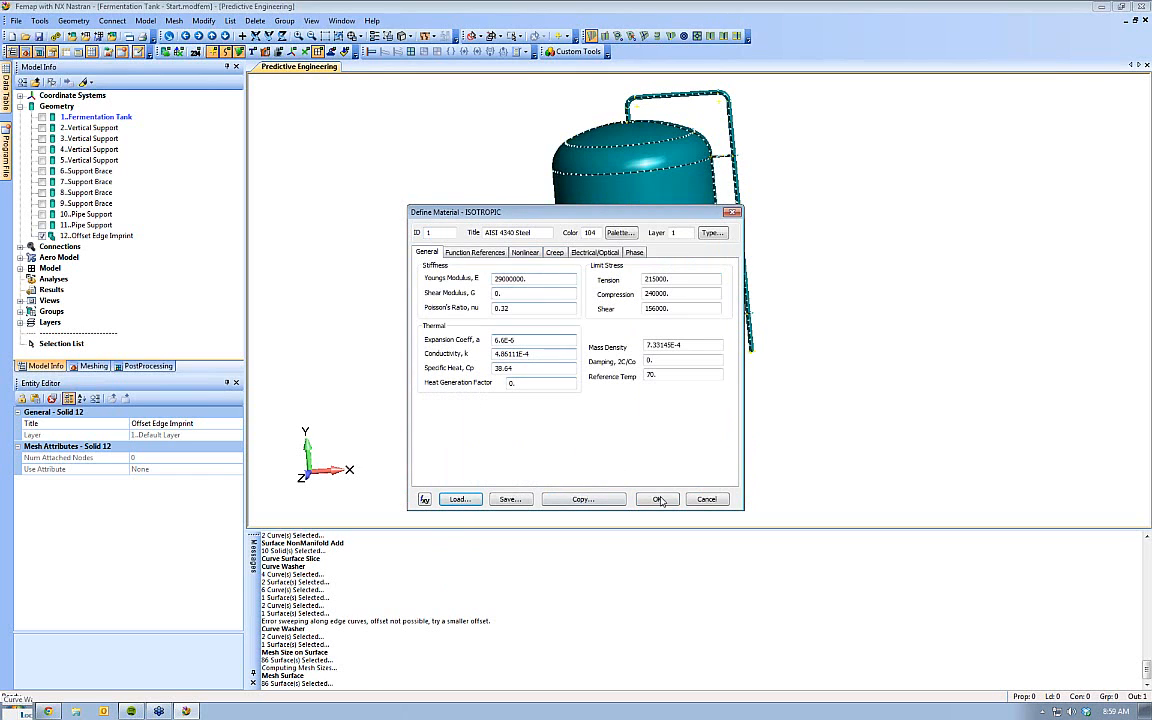
{"action": "left_click", "coordinate": [657, 499]}
Fill in the plate property's thickness, accept the property, and automesh the selected surfaces with quad elements
{"action": "left_click", "coordinate": [528, 315]}
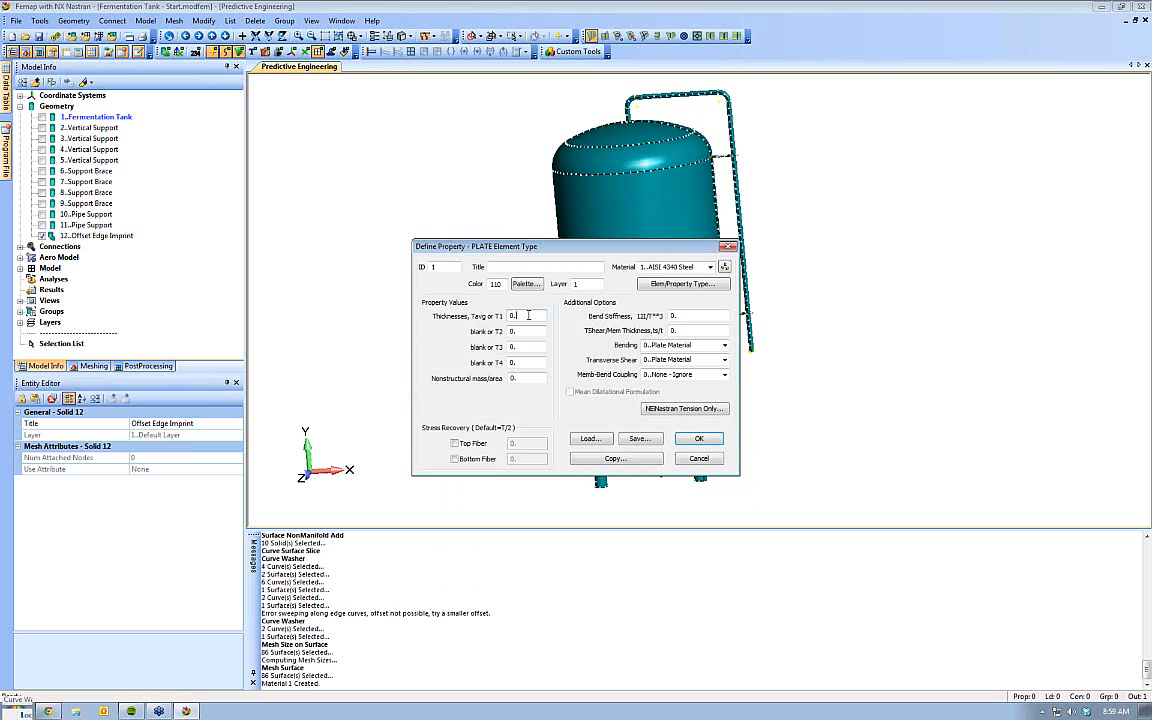
{"action": "left_click", "coordinate": [684, 441]}
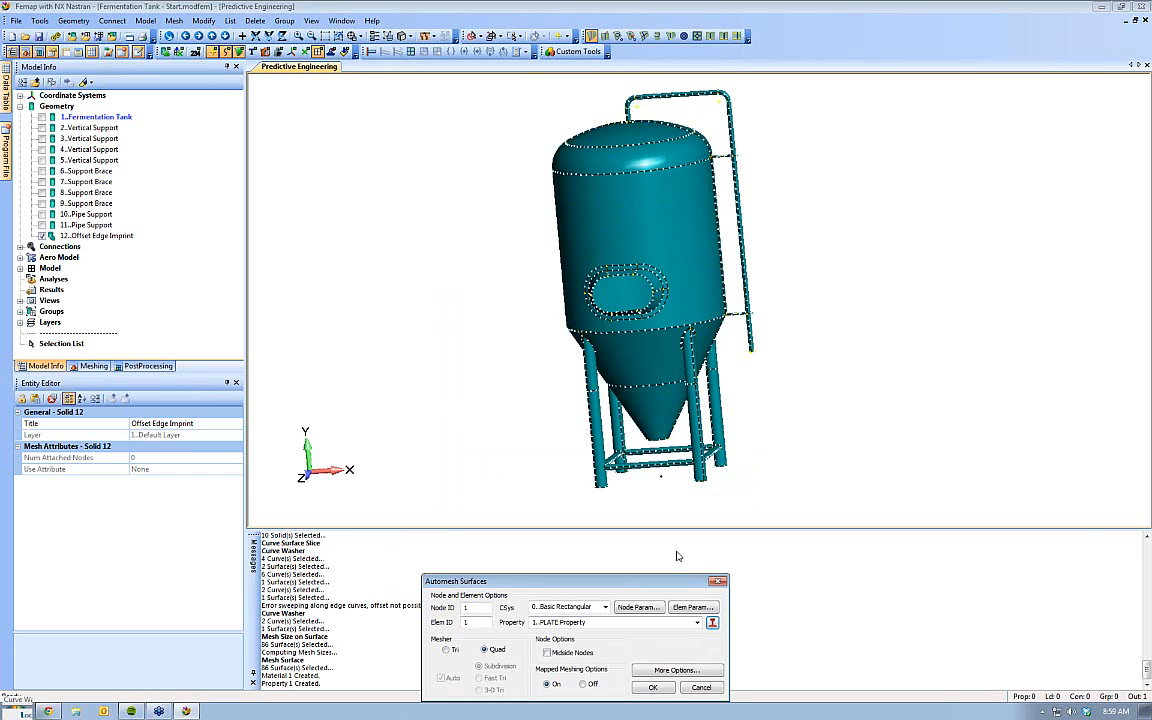
{"action": "left_click", "coordinate": [656, 688]}
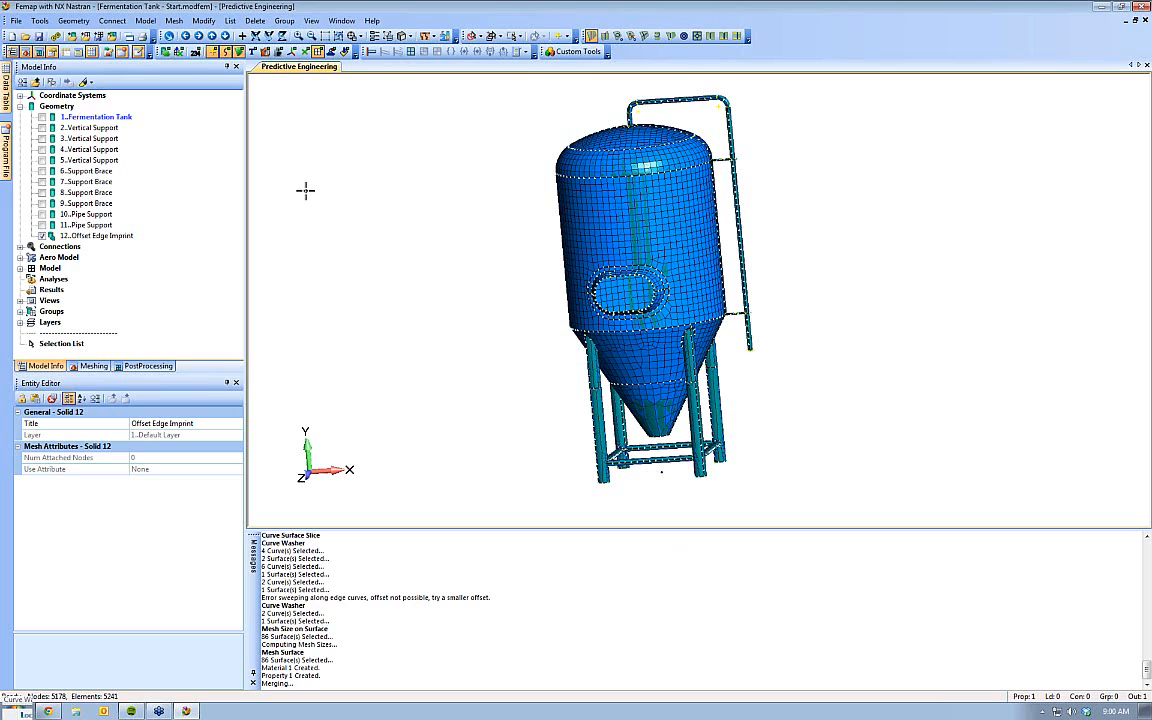
Show a model data contour of the Jacobian element quality on all elements, with labels allowed
{"action": "left_click", "coordinate": [444, 37]}
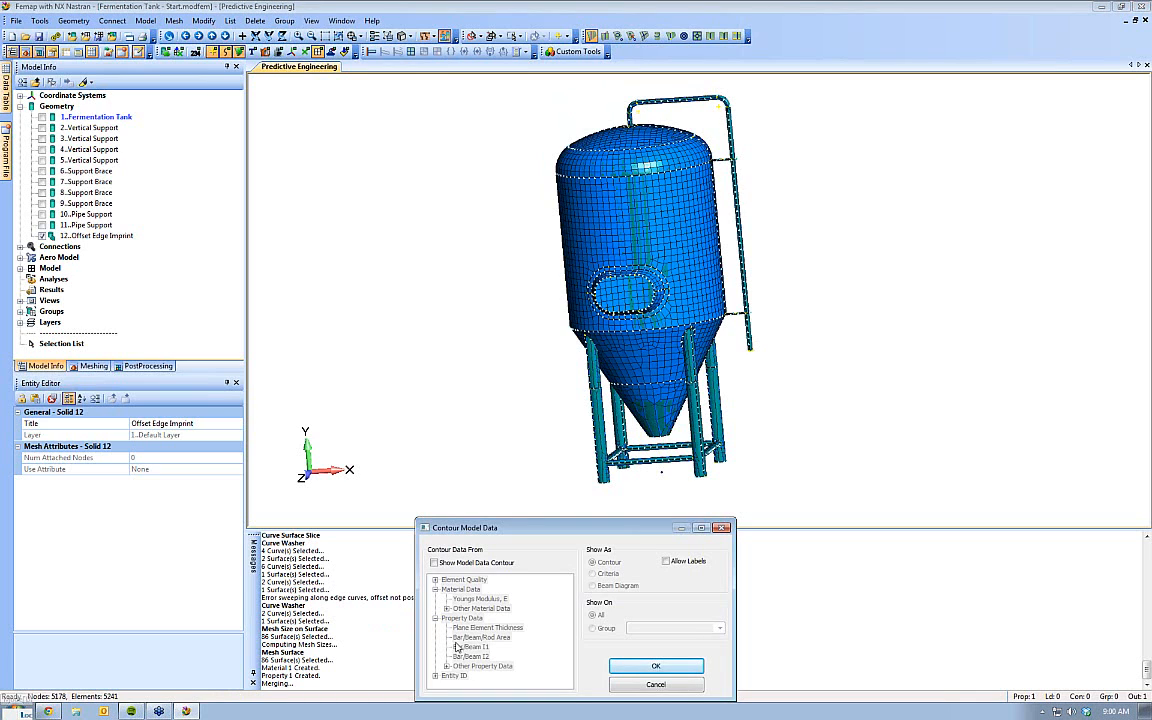
{"action": "left_click", "coordinate": [434, 563]}
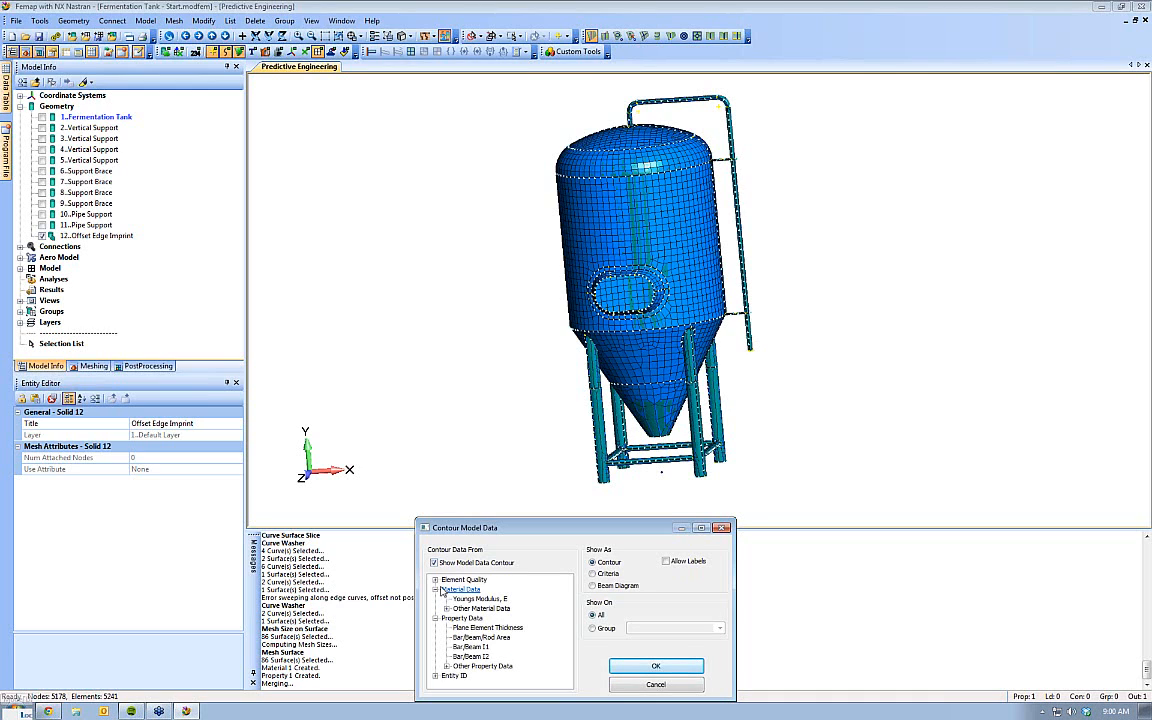
{"action": "left_click", "coordinate": [435, 580]}
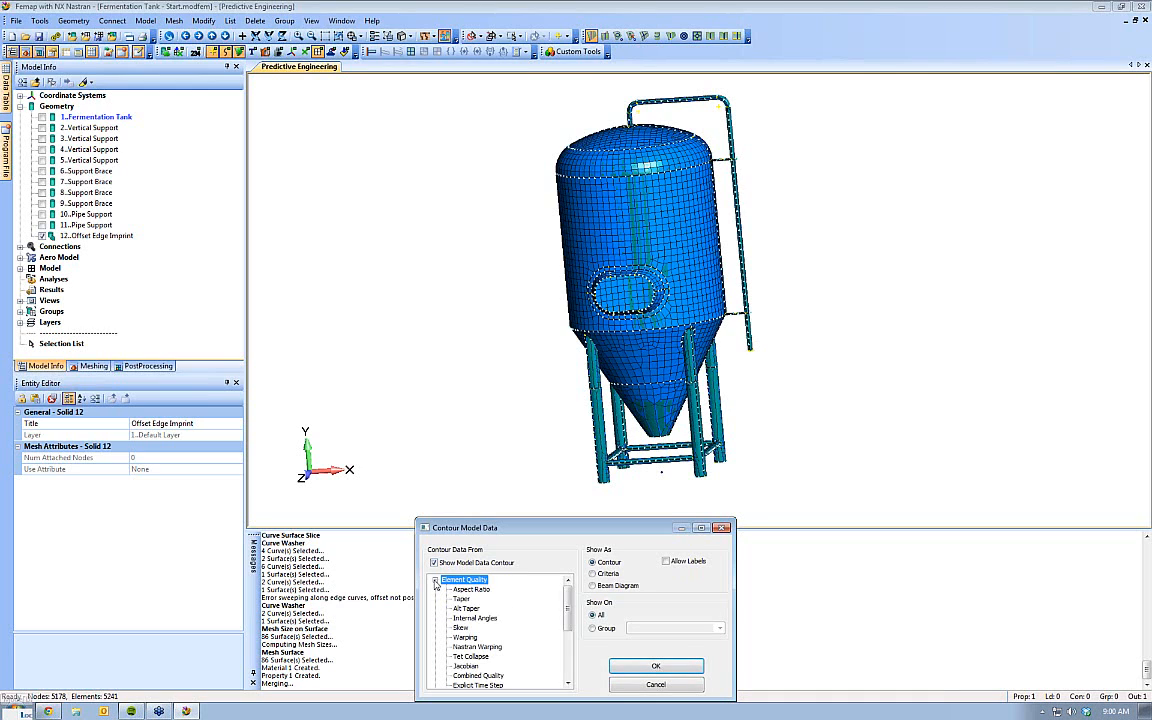
{"action": "left_click", "coordinate": [468, 667]}
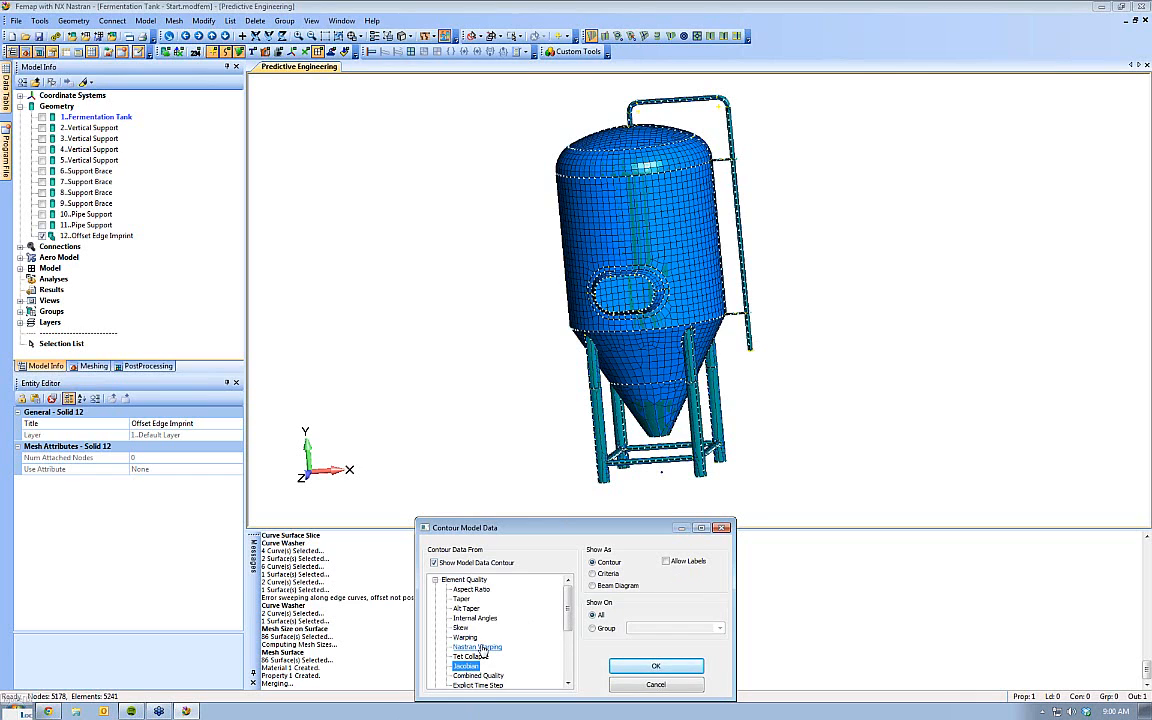
{"action": "left_click", "coordinate": [666, 562]}
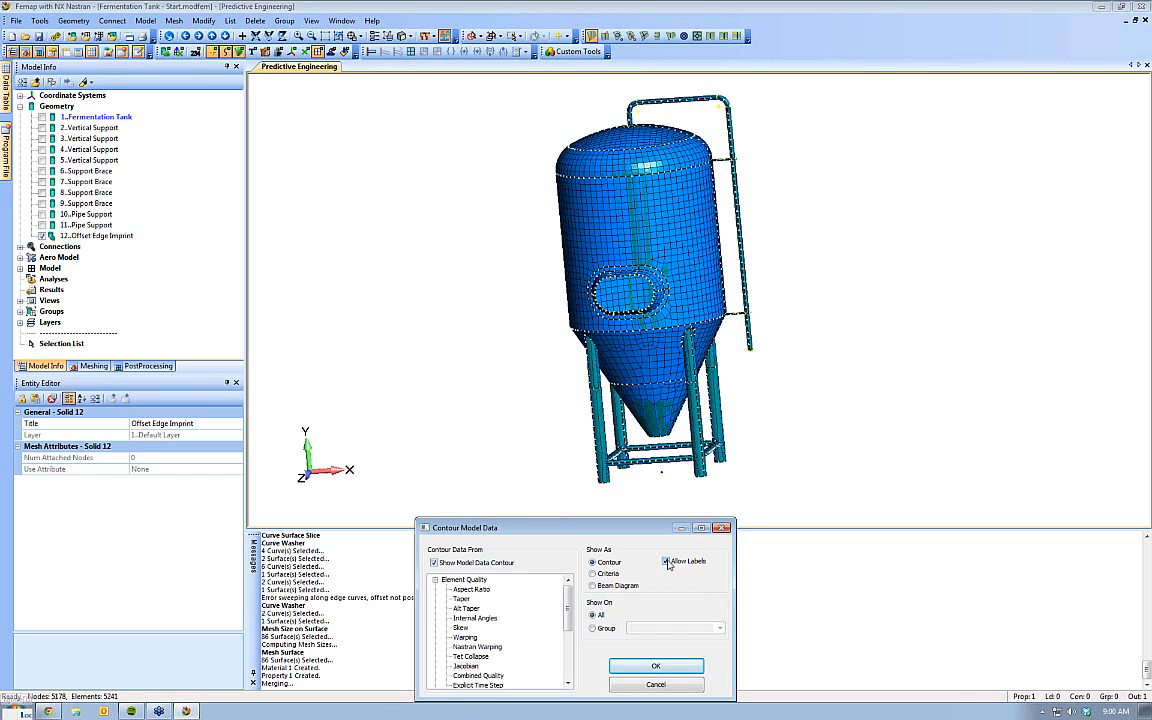
{"action": "left_click", "coordinate": [657, 667]}
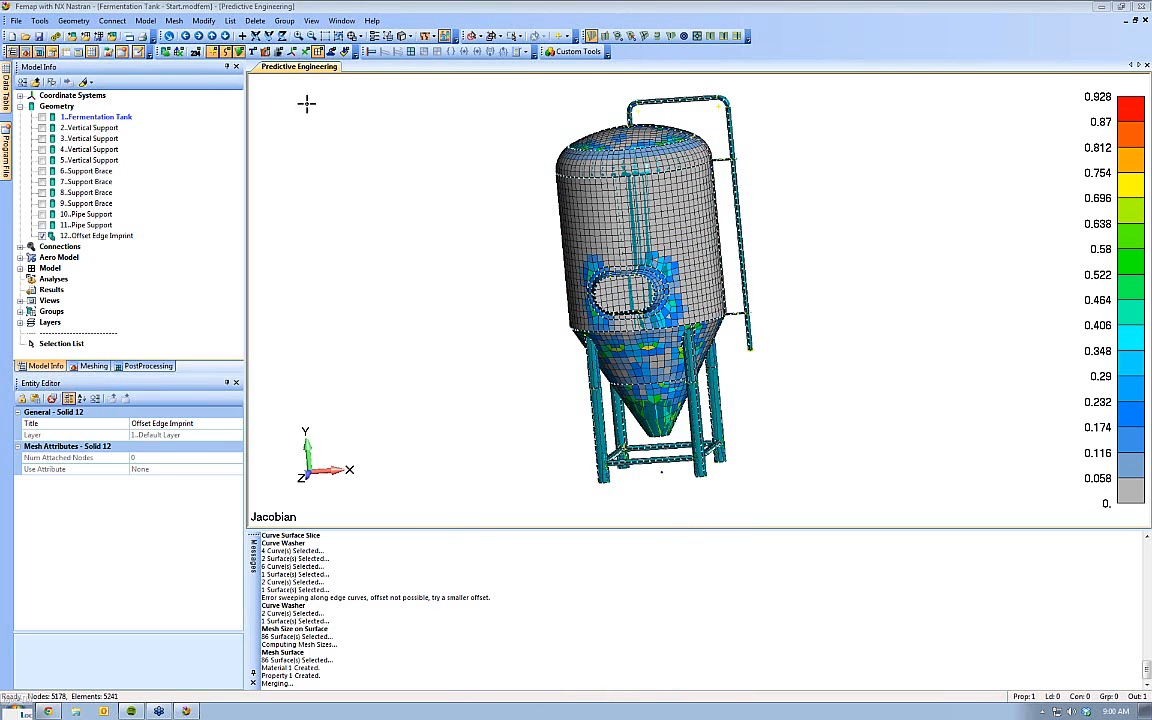
Hide the geometry surfaces and examine the Jacobian contour on the tank, opening, cone and legs
{"action": "left_click", "coordinate": [239, 51]}
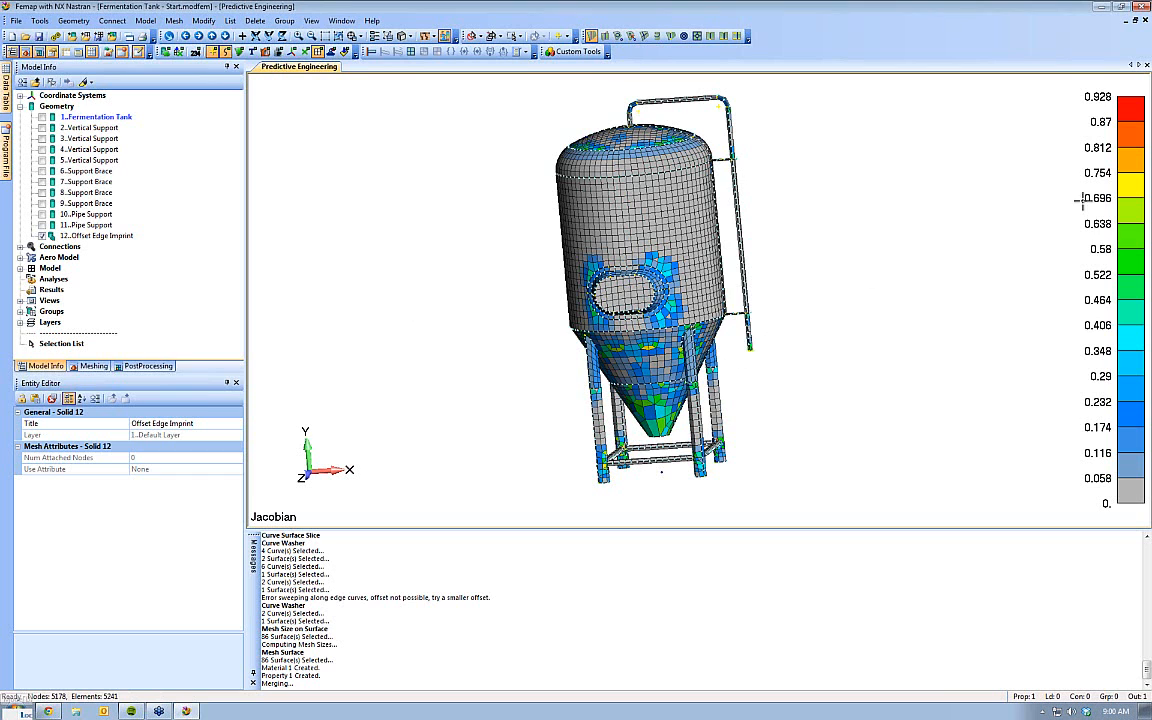
{"action": "middle_click_drag", "start_coordinate": [786, 402], "coordinate": [732, 410]}
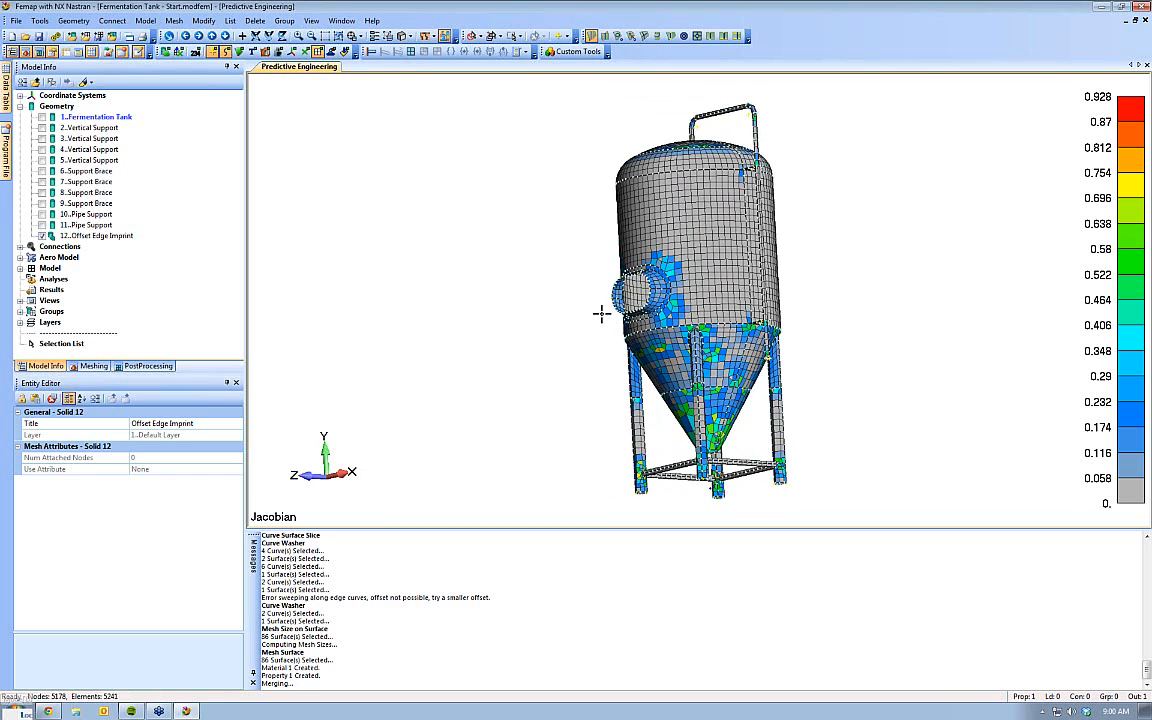
{"action": "middle_click_drag", "start_coordinate": [602, 314], "coordinate": [683, 377]}
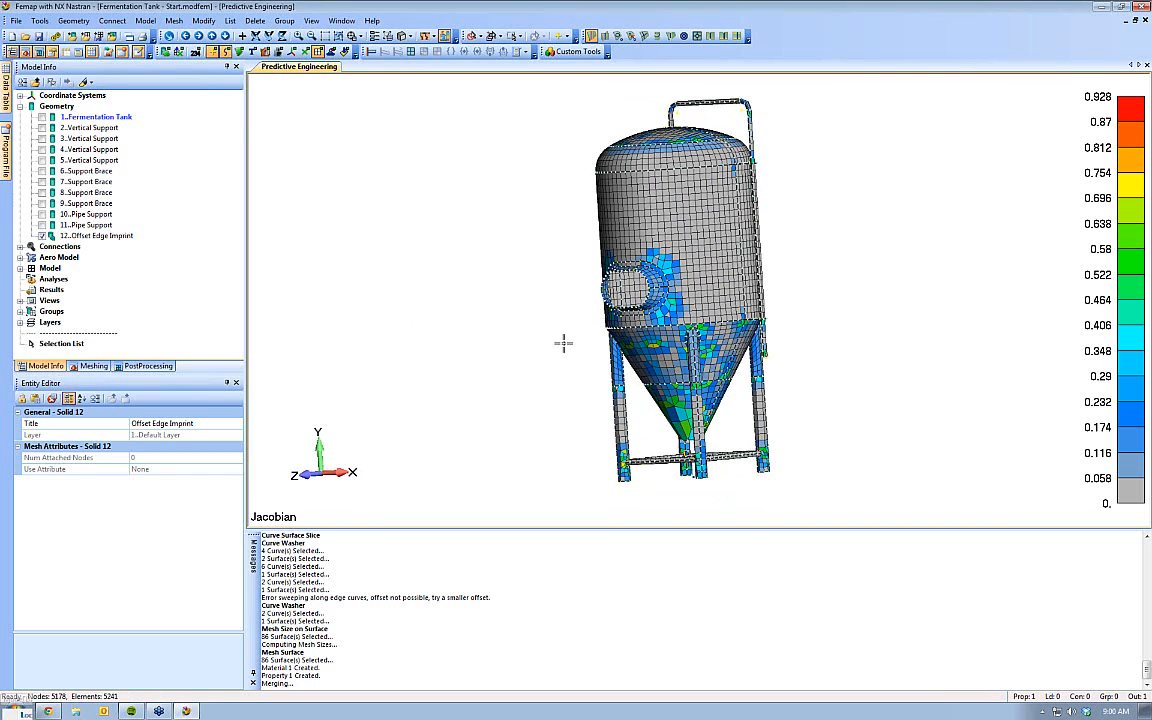
Set the contour's label mode to Max Only in the postprocessing view options for contour/criteria style
{"action": "left_click", "coordinate": [226, 53]}
{"action": "middle_click_drag", "start_coordinate": [668, 335], "coordinate": [701, 360]}
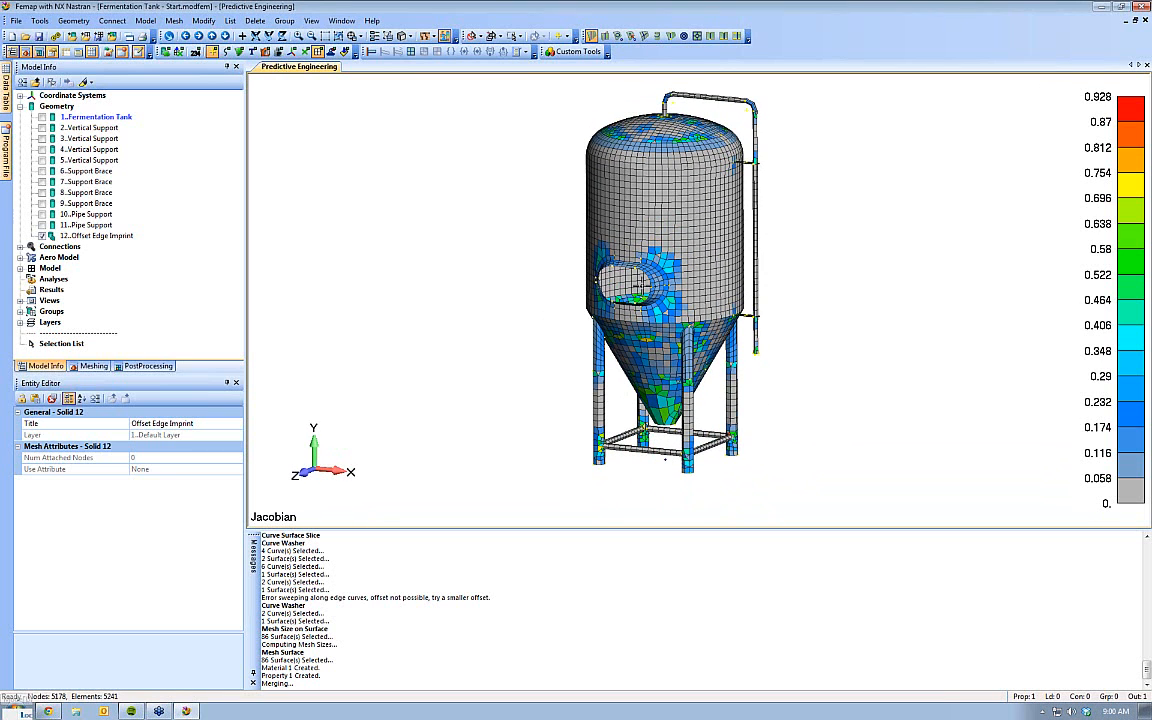
{"action": "left_click", "coordinate": [312, 22]}
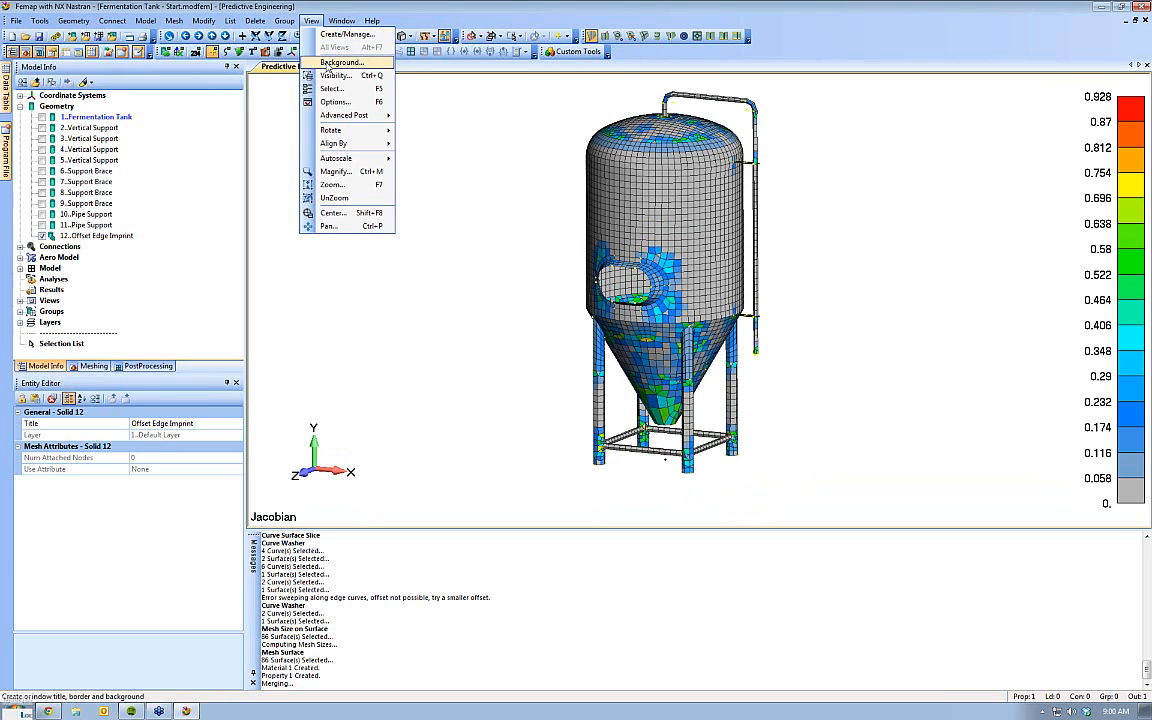
{"action": "left_click", "coordinate": [336, 102]}
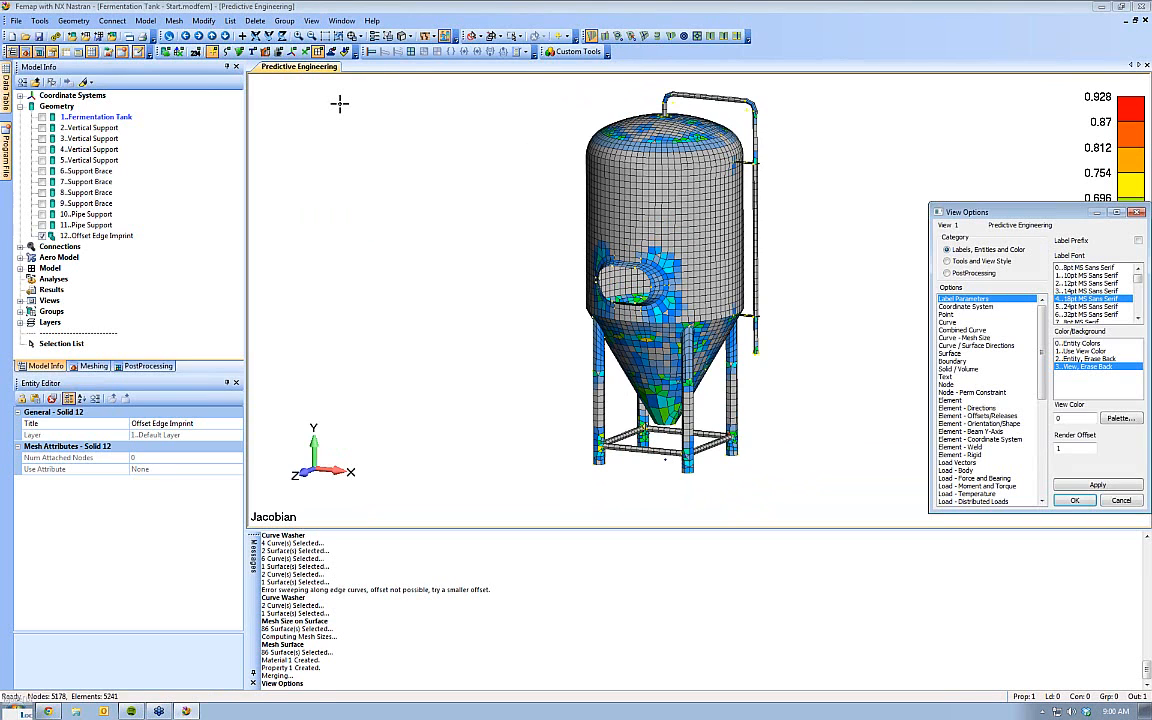
{"action": "left_click", "coordinate": [947, 273]}
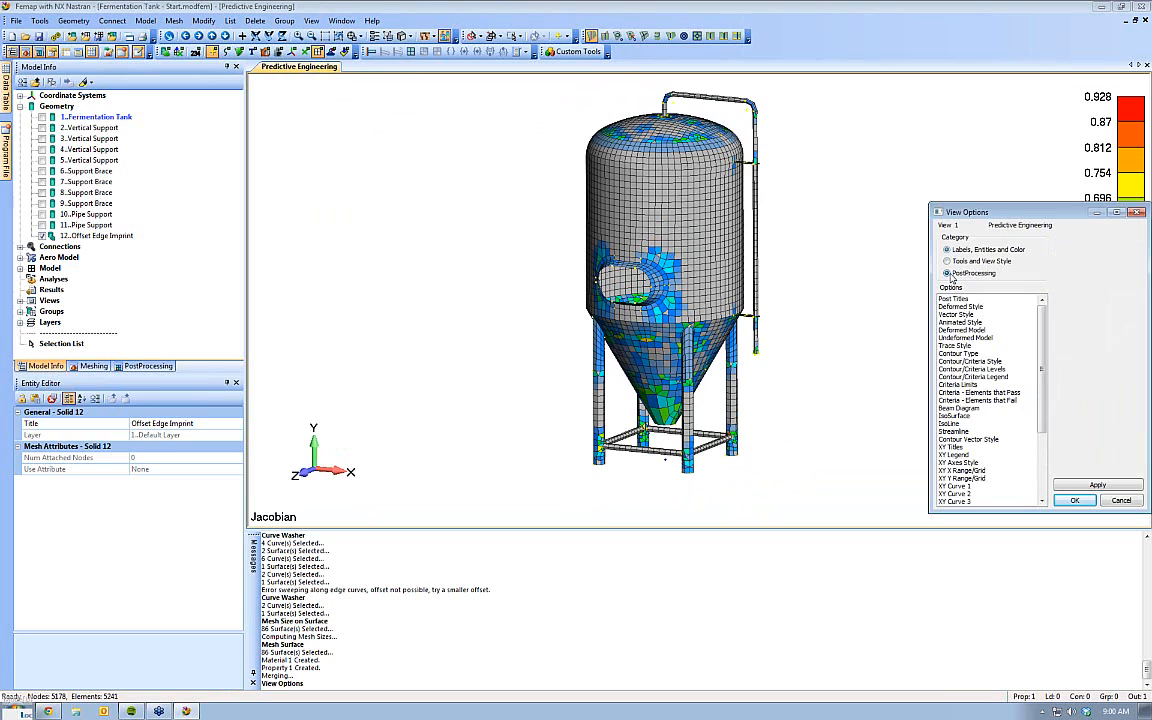
{"action": "left_click", "coordinate": [972, 361]}
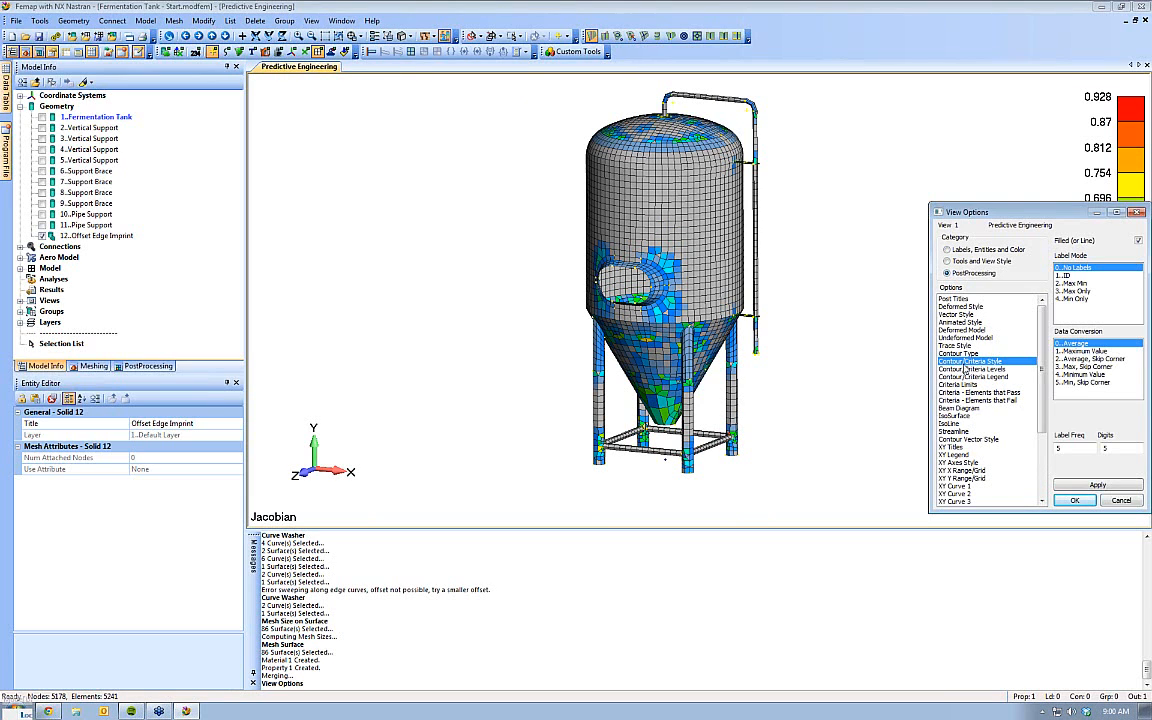
{"action": "left_click", "coordinate": [1069, 291]}
{"action": "left_click", "coordinate": [1074, 500]}
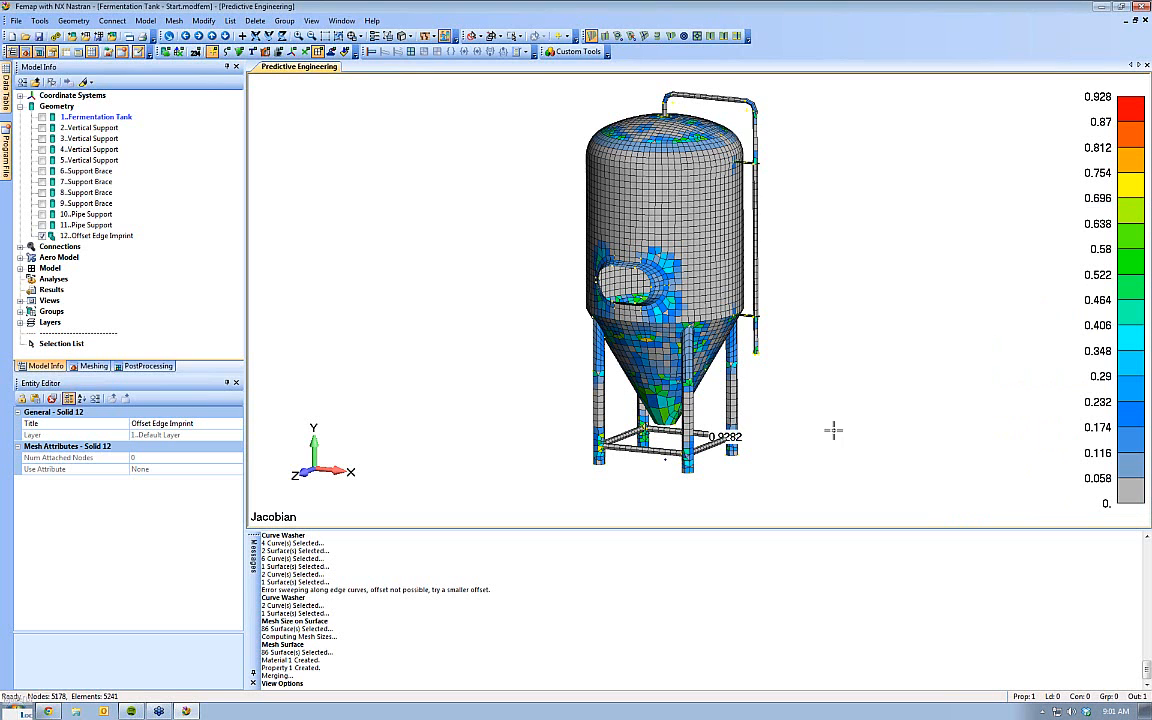
Examine the element labelled with the maximum Jacobian where the support braces meet the leg
{"action": "middle_click_drag", "start_coordinate": [833, 430], "coordinate": [707, 383]}
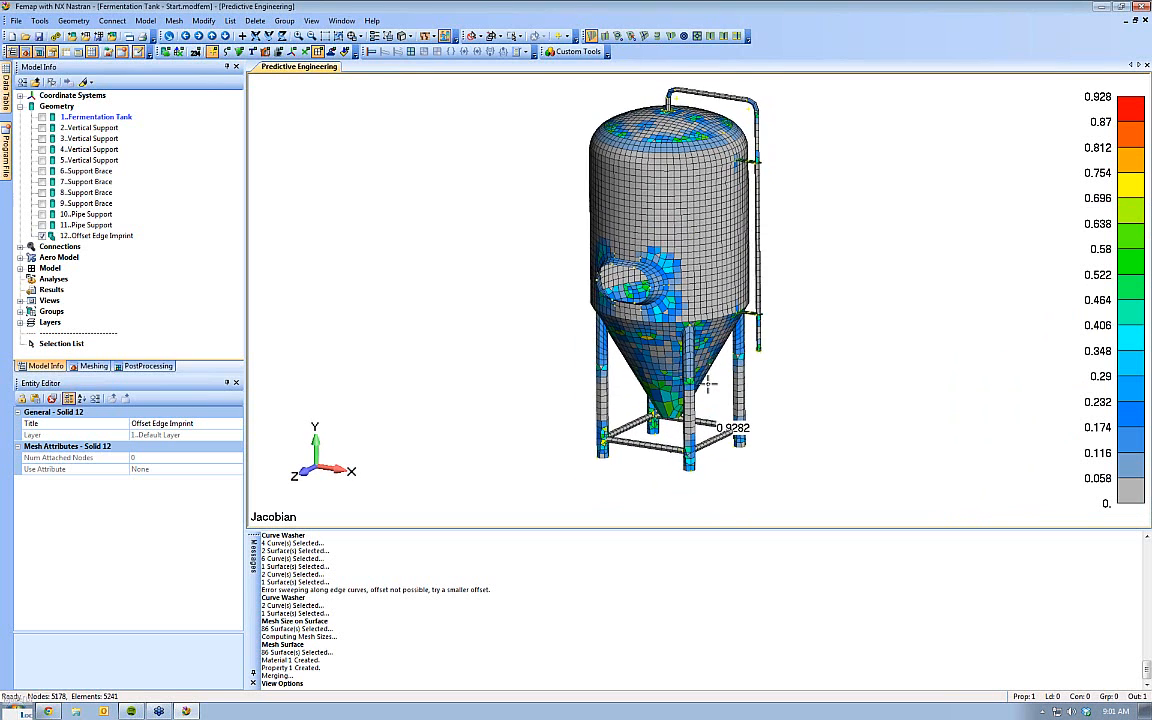
{"action": "scroll", "coordinate": [707, 383], "scroll_direction": "up", "scroll_amount": 10}
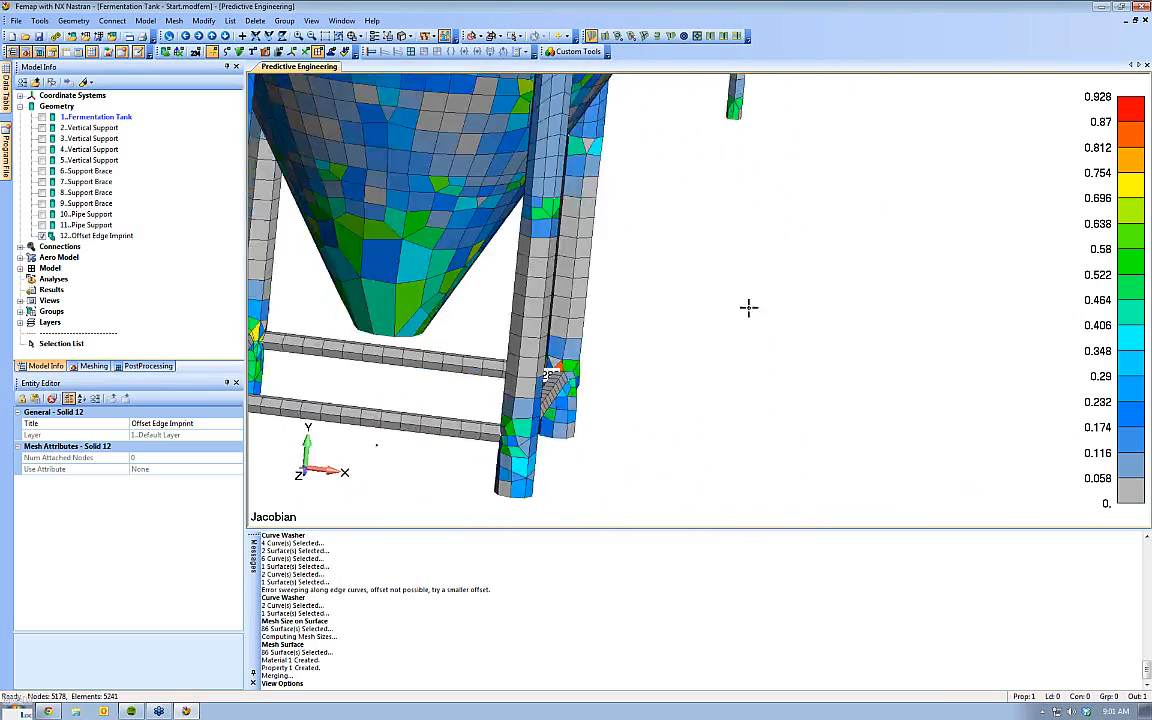
{"action": "middle_click_drag", "start_coordinate": [748, 307], "coordinate": [645, 300]}
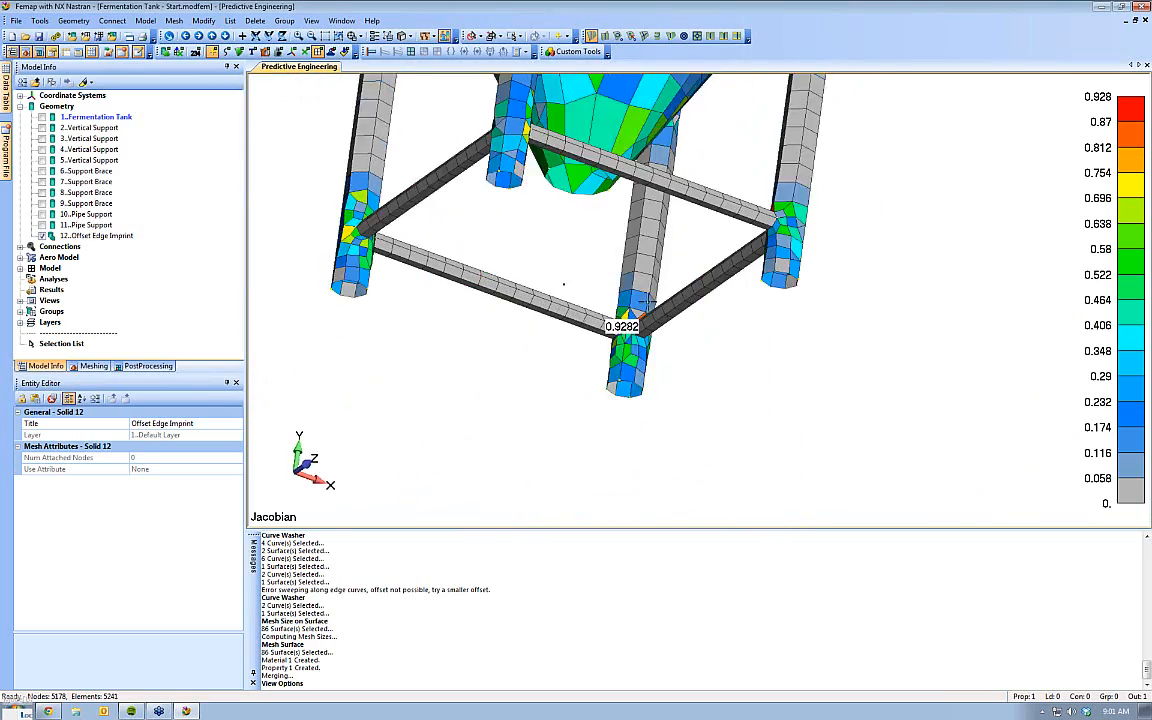
{"action": "scroll", "coordinate": [645, 300], "scroll_direction": "up", "scroll_amount": 5}
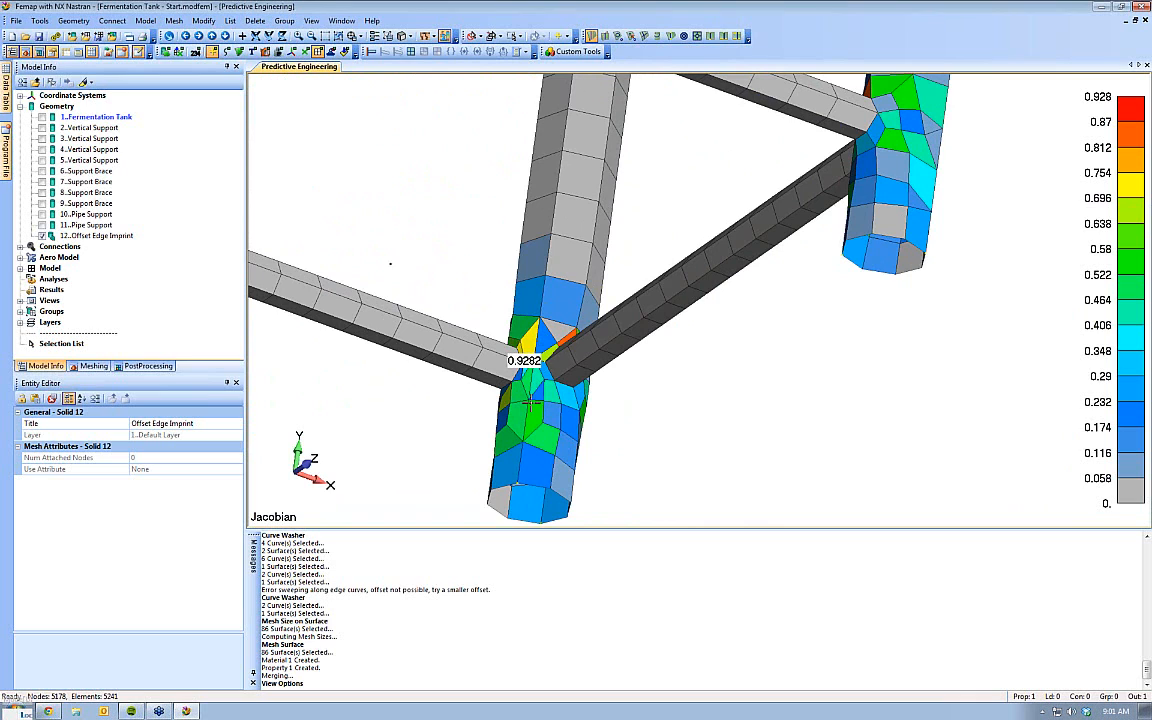
{"action": "scroll", "coordinate": [520, 417], "scroll_direction": "down", "scroll_amount": 5}
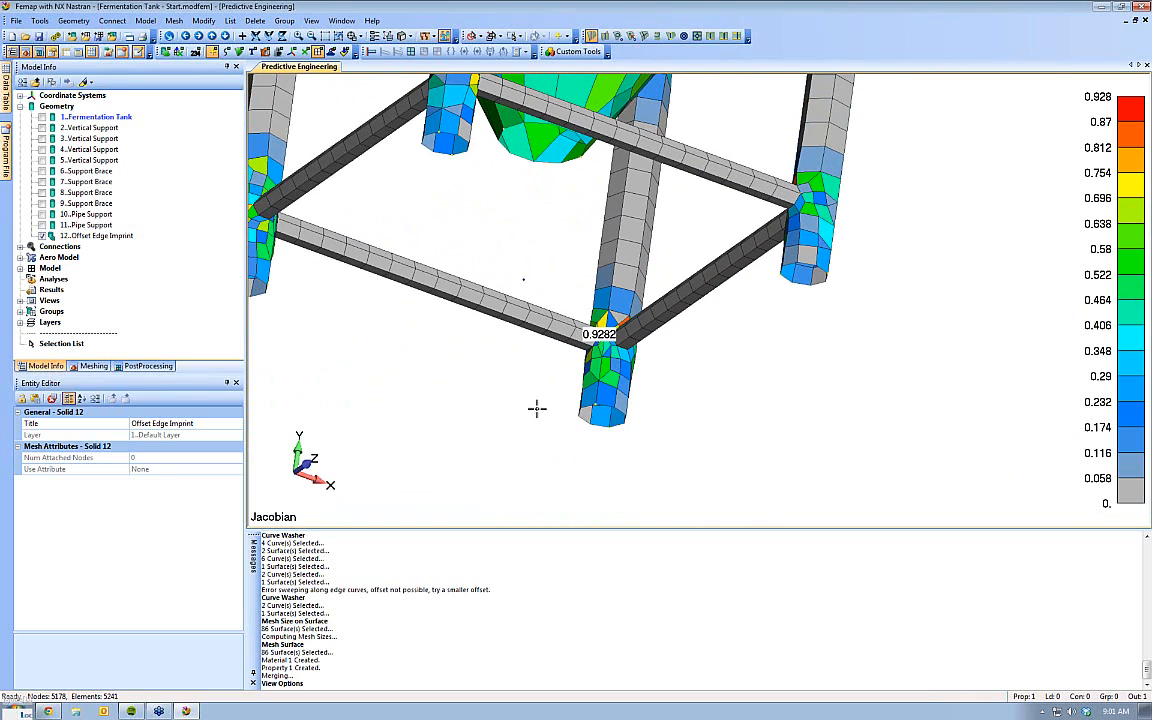
{"action": "mouse_move", "coordinate": [535, 406]}
{"action": "middle_mouse_down"}
{"action": "mouse_move", "coordinate": [632, 300]}
{"action": "mouse_move", "coordinate": [545, 420]}
{"action": "middle_mouse_up"}
{"action": "scroll", "coordinate": [632, 300], "scroll_direction": "down", "scroll_amount": 4}
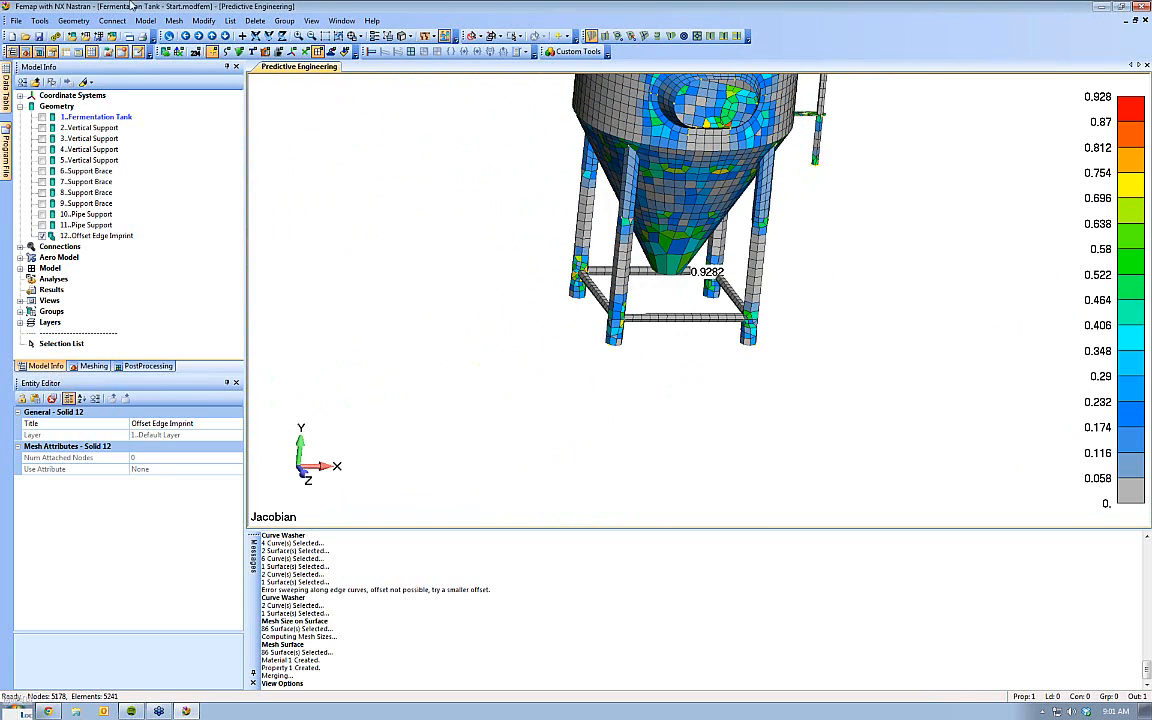
Turn off the model data contour and bring the whole meshed tank into view
{"action": "left_click", "coordinate": [401, 38]}
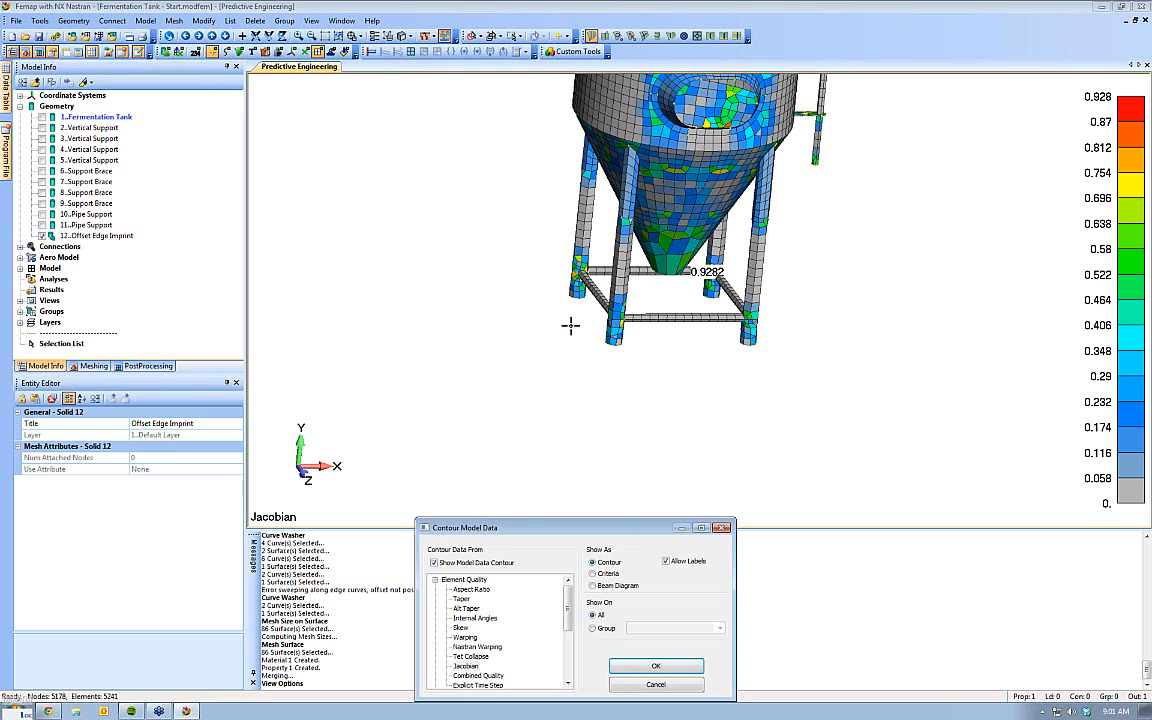
{"action": "left_click", "coordinate": [434, 562]}
{"action": "left_click", "coordinate": [656, 666]}
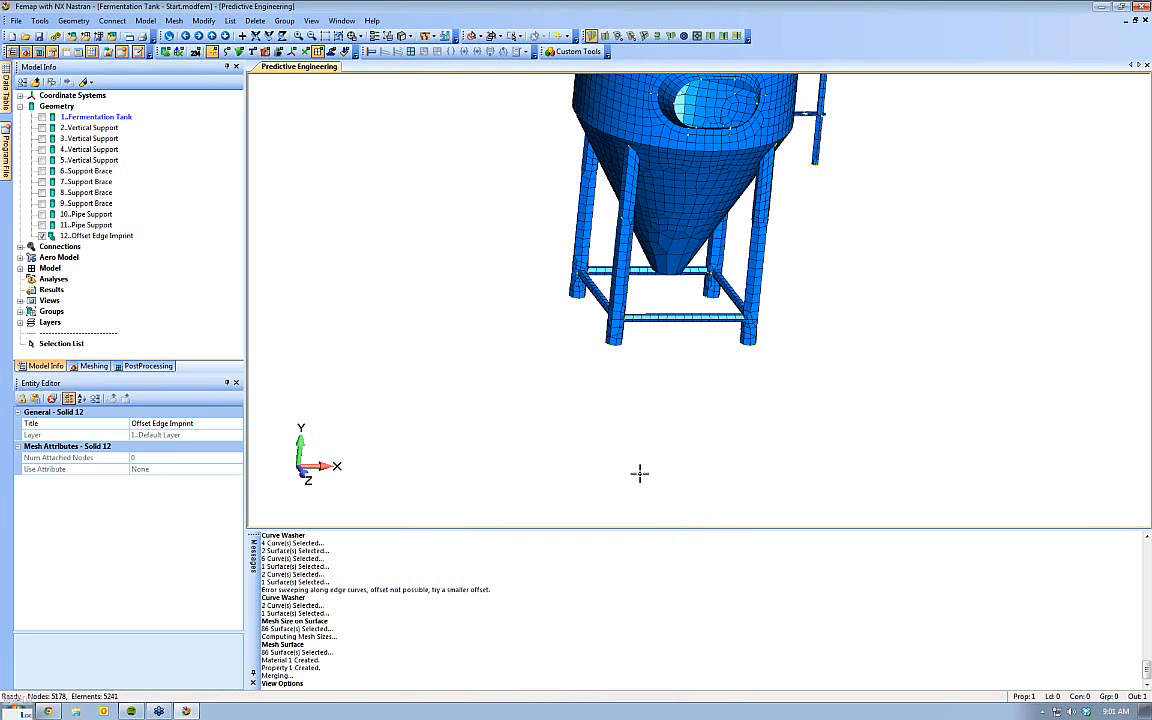
{"action": "middle_click_drag", "start_coordinate": [683, 308], "coordinate": [626, 486], "text": "ctrl"}
{"action": "middle_click_drag", "start_coordinate": [650, 260], "coordinate": [627, 265]}
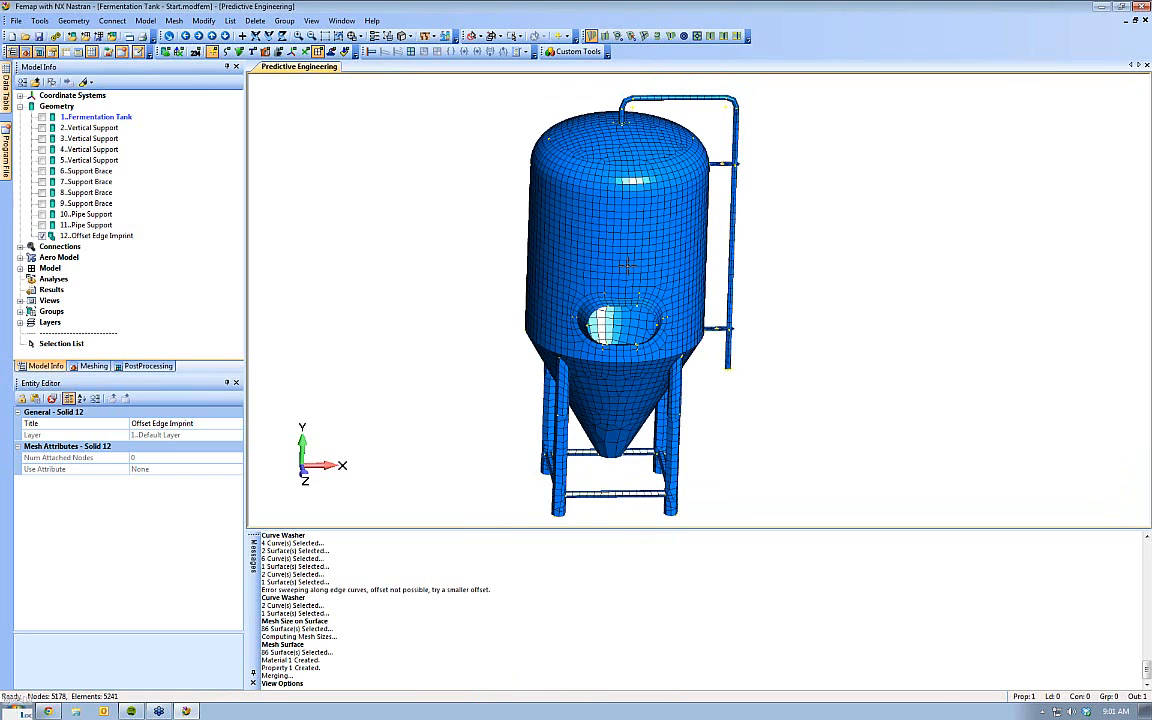
Apply a Pad geometry edit with pad factor 1 around the hole in the upper pipe support bracket, remeshing it
{"action": "left_click", "coordinate": [91, 366]}
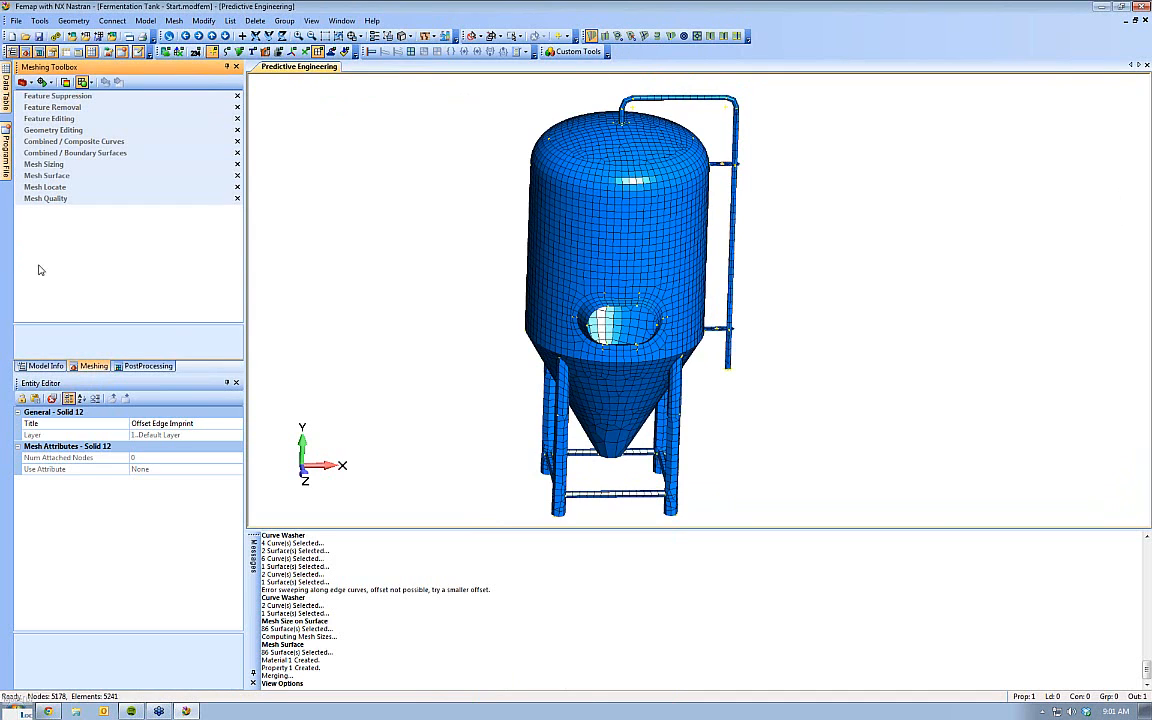
{"action": "left_click", "coordinate": [50, 130]}
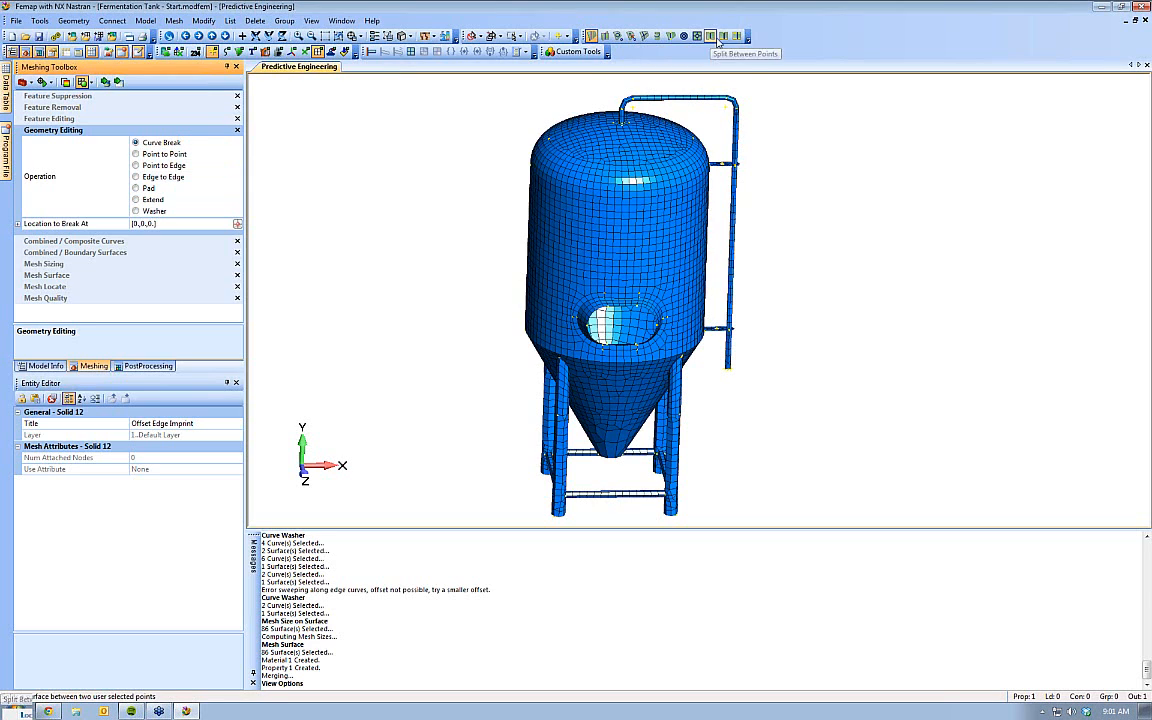
{"action": "left_click", "coordinate": [140, 189]}
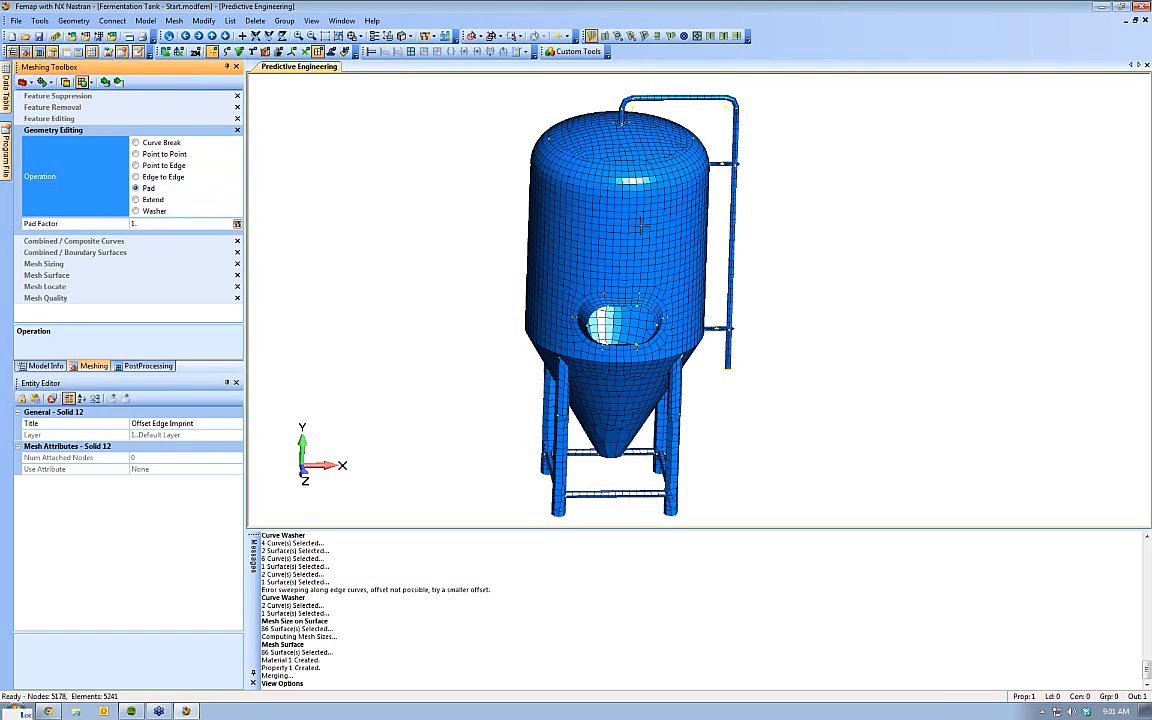
{"action": "middle_click_drag", "start_coordinate": [642, 208], "coordinate": [663, 324]}
{"action": "scroll", "coordinate": [667, 288], "scroll_direction": "up", "scroll_amount": 3}
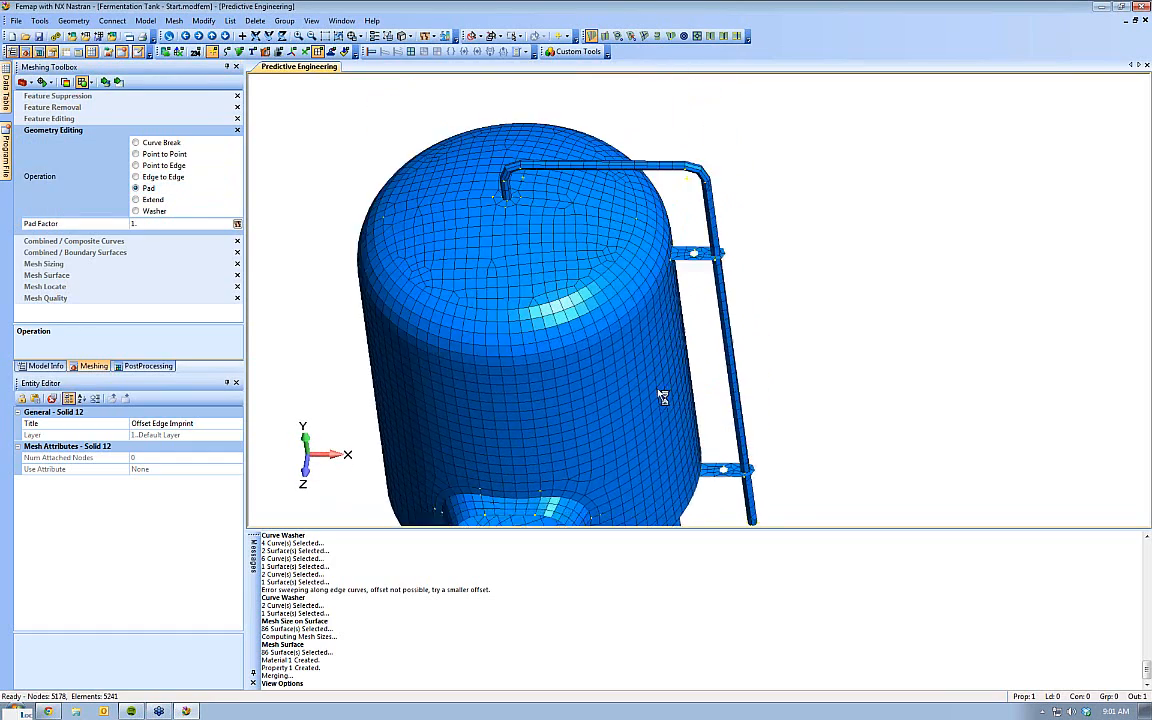
{"action": "scroll", "coordinate": [663, 324], "scroll_direction": "up", "scroll_amount": 8}
{"action": "middle_click_drag", "start_coordinate": [612, 397], "coordinate": [597, 360]}
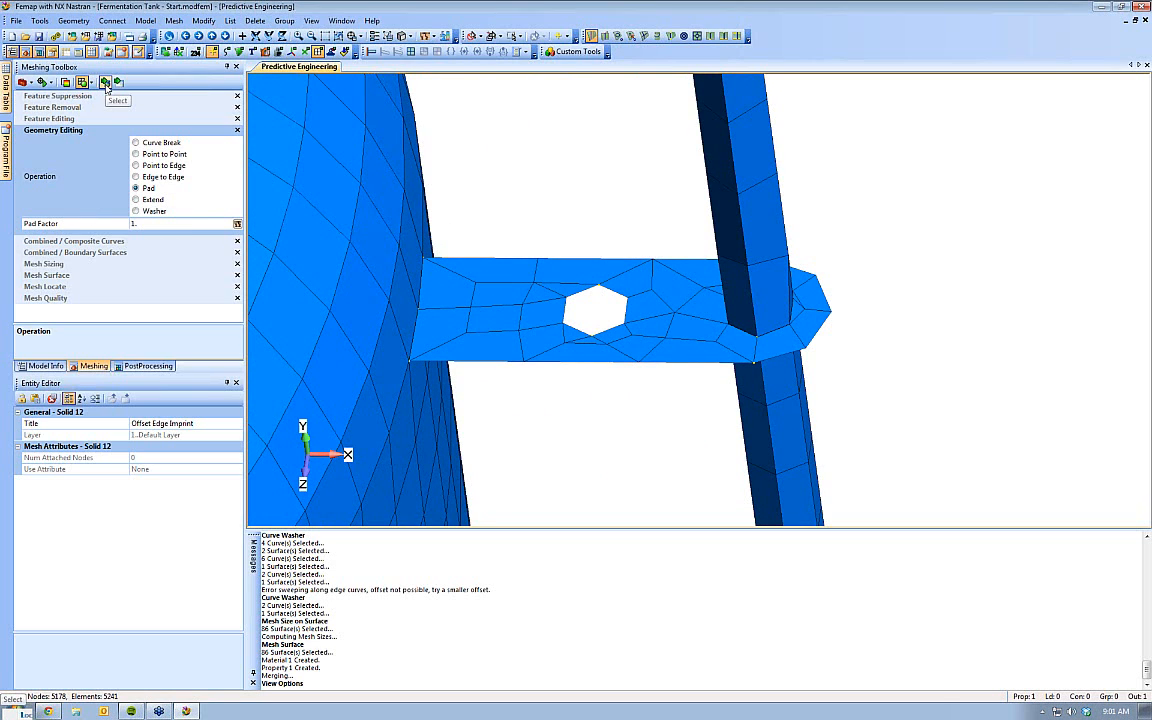
{"action": "left_click", "coordinate": [105, 83]}
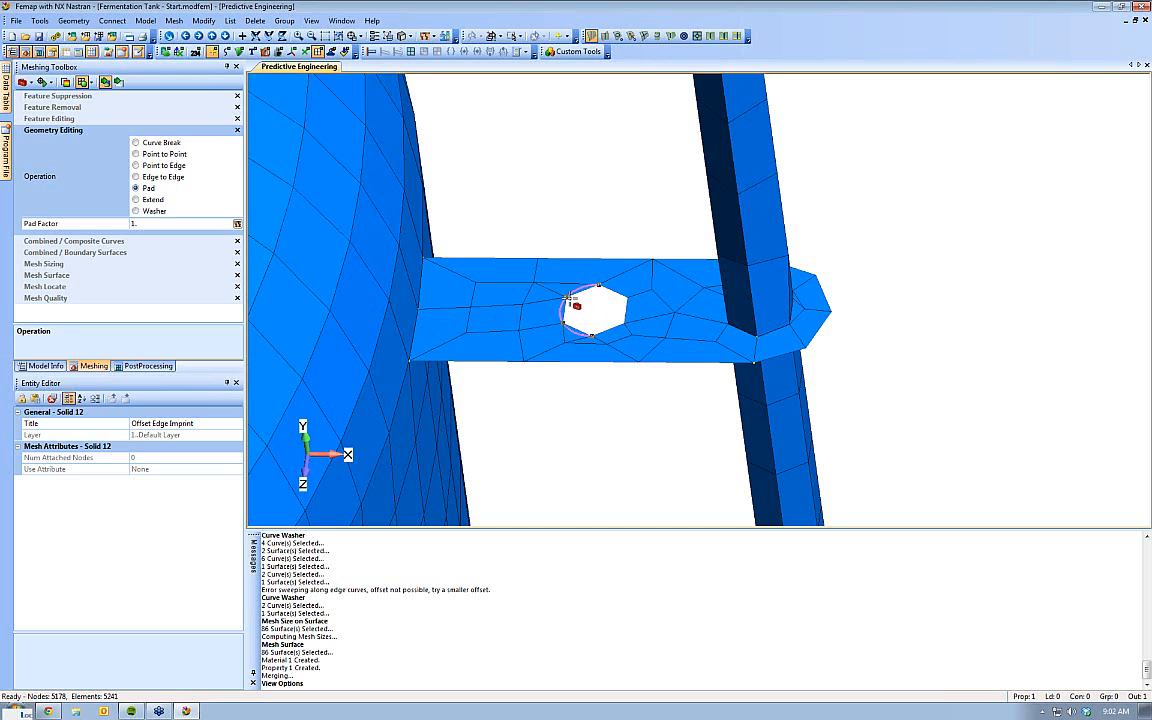
{"action": "left_click", "coordinate": [563, 313]}
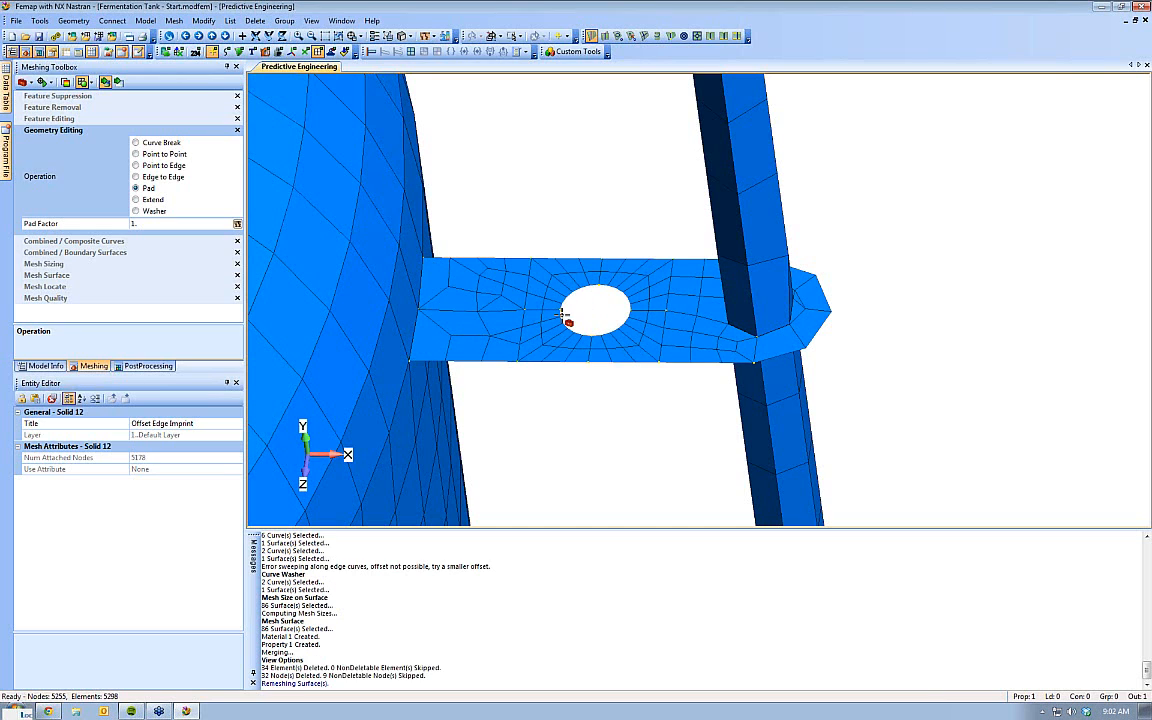
{"action": "right_click", "coordinate": [532, 493]}
{"action": "left_click", "coordinate": [474, 496]}
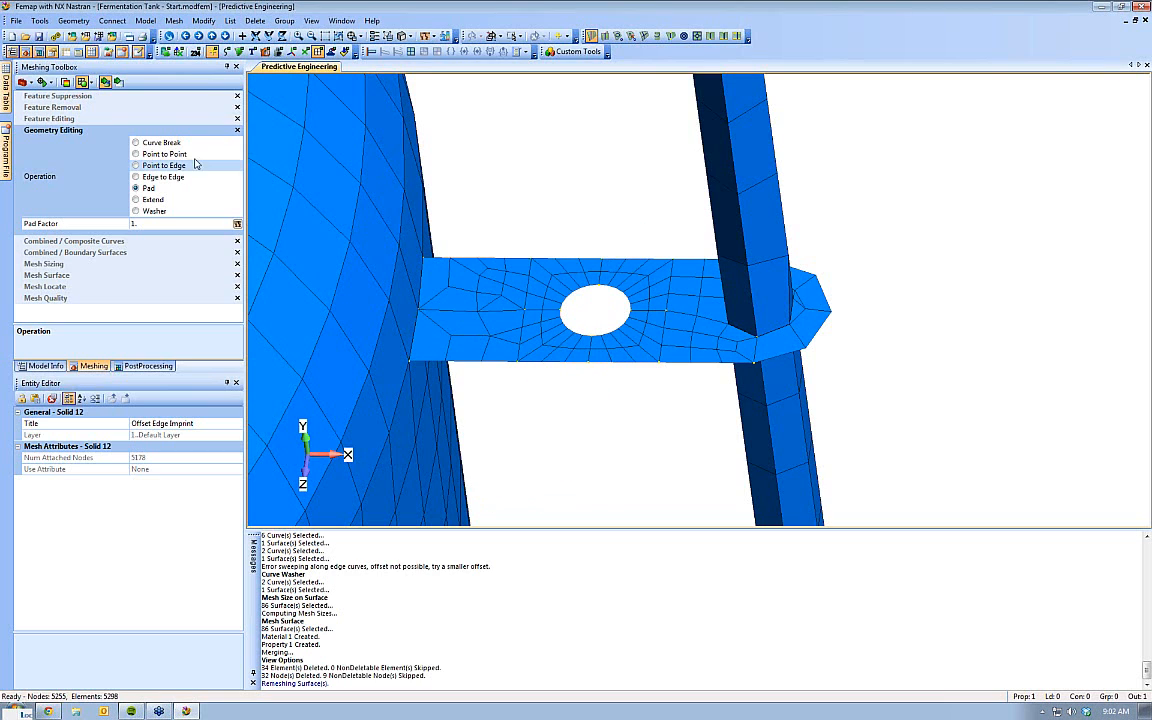
Display the geometry surfaces together with the mesh, and contour the Jacobian element quality on all elements
{"action": "left_click", "coordinate": [240, 52]}
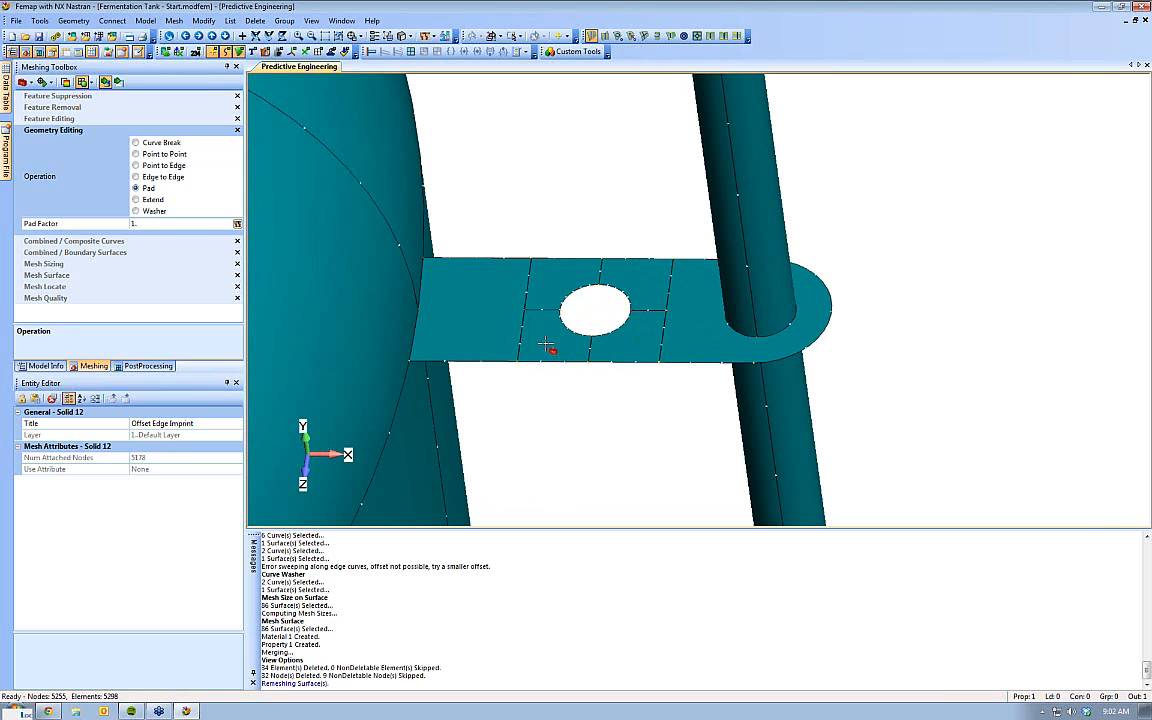
{"action": "left_click", "coordinate": [318, 52]}
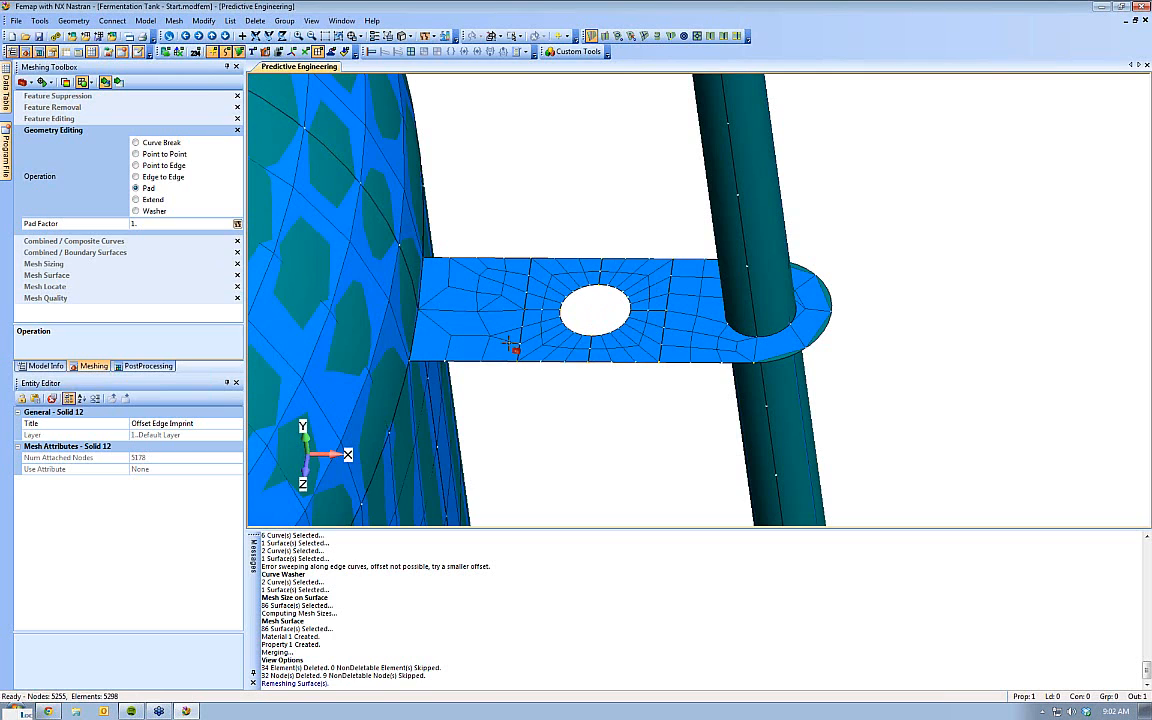
{"action": "left_click", "coordinate": [401, 36]}
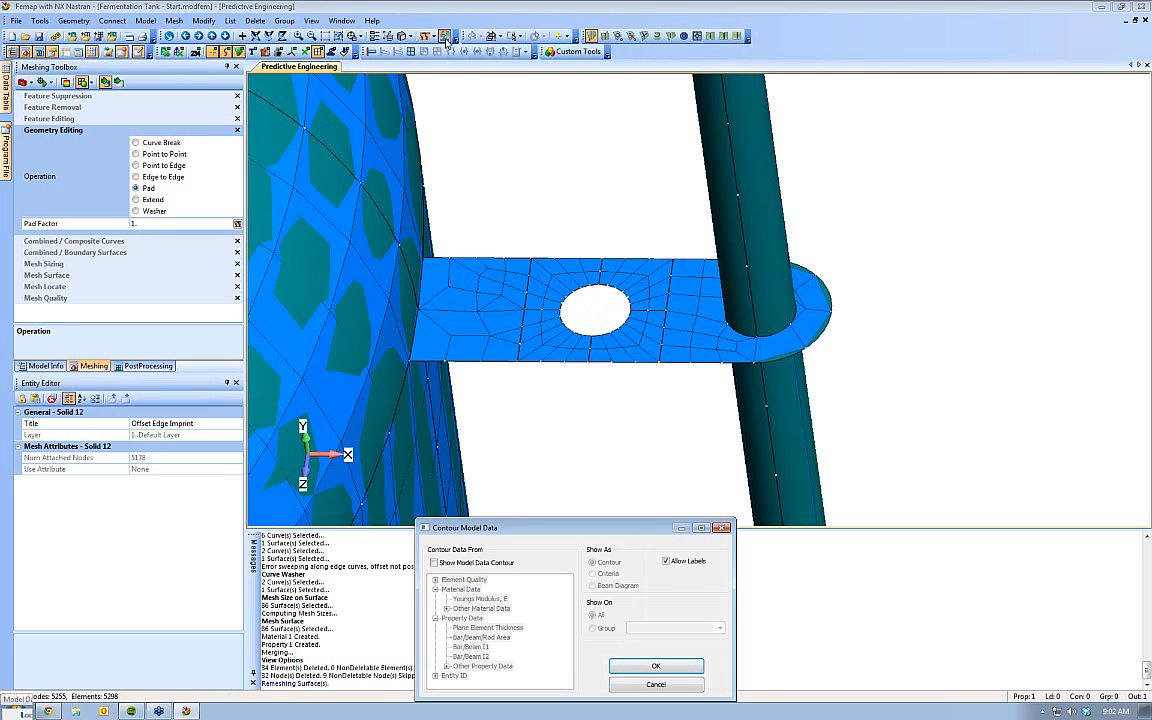
{"action": "left_click", "coordinate": [475, 564]}
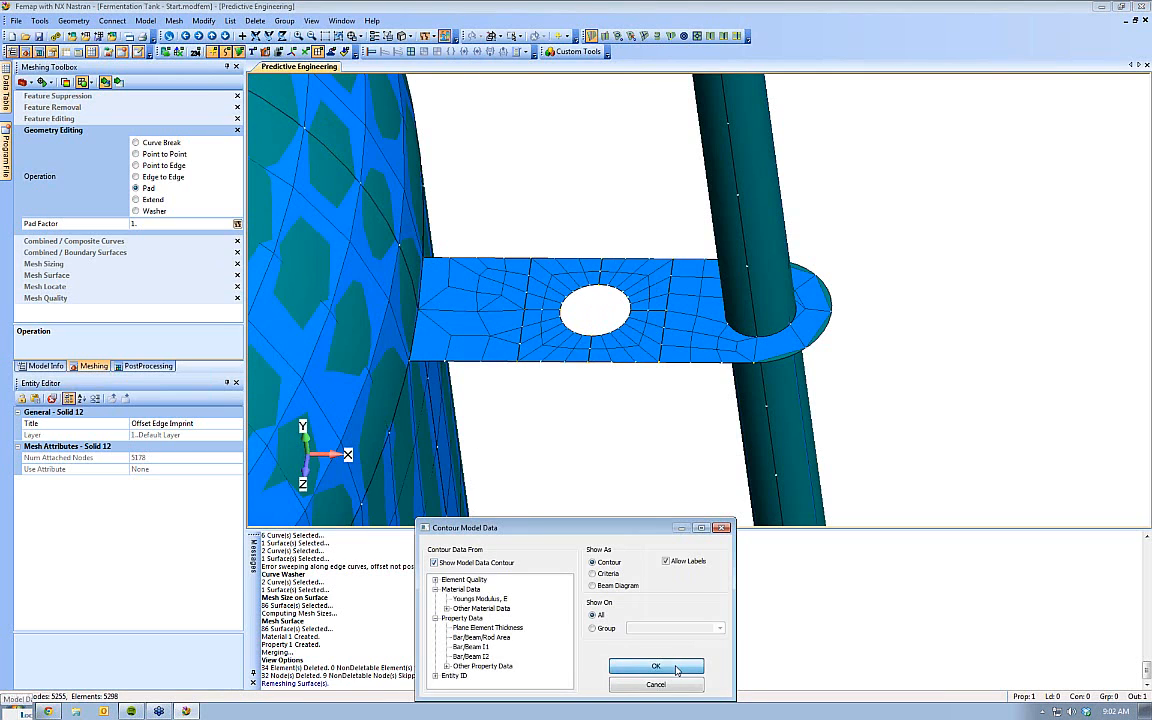
{"action": "left_click", "coordinate": [676, 670]}
{"action": "key", "text": "Return"}
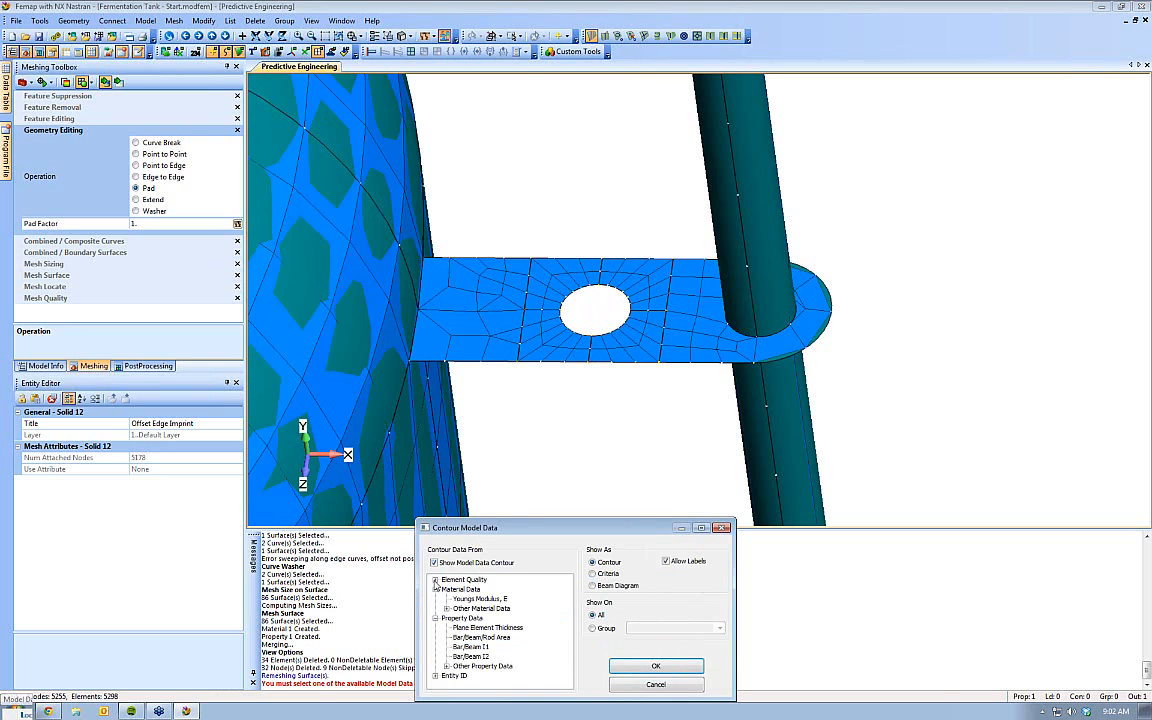
{"action": "left_click", "coordinate": [435, 580]}
{"action": "left_click", "coordinate": [460, 667]}
{"action": "left_click", "coordinate": [623, 670]}
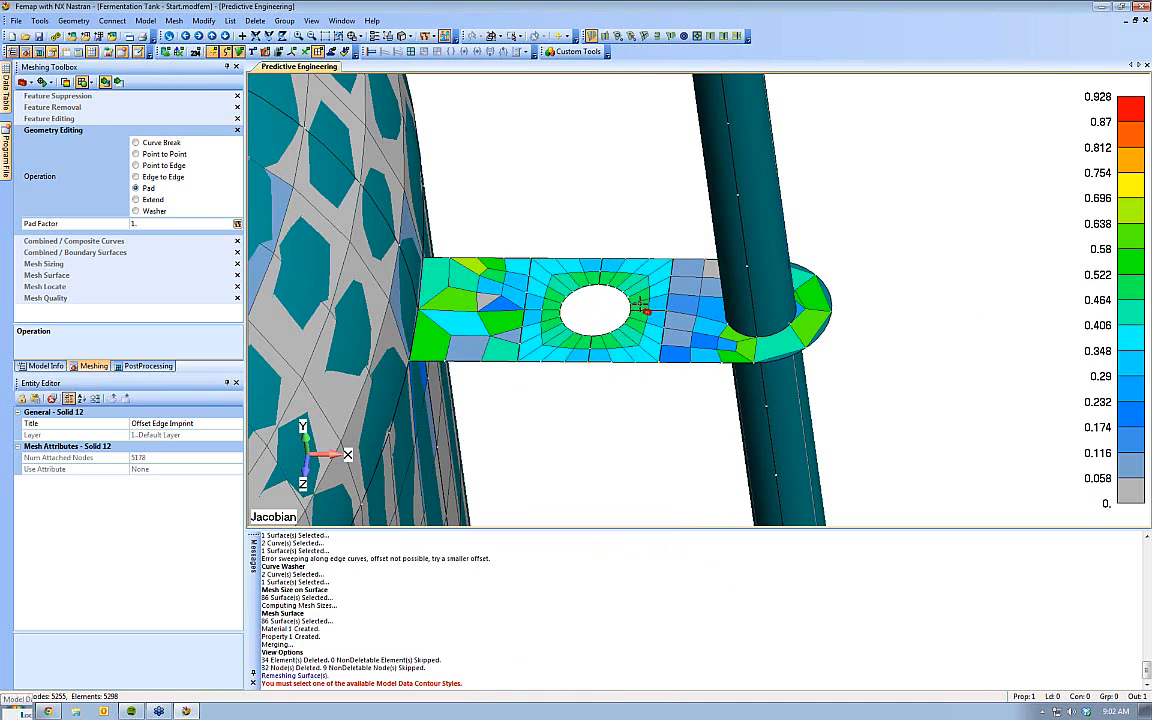
Apply a Washer geometry edit with offset distance 1 around the lower pipe support's hole and inspect the remeshed elements
{"action": "scroll", "coordinate": [620, 420], "scroll_direction": "down", "scroll_amount": 3}
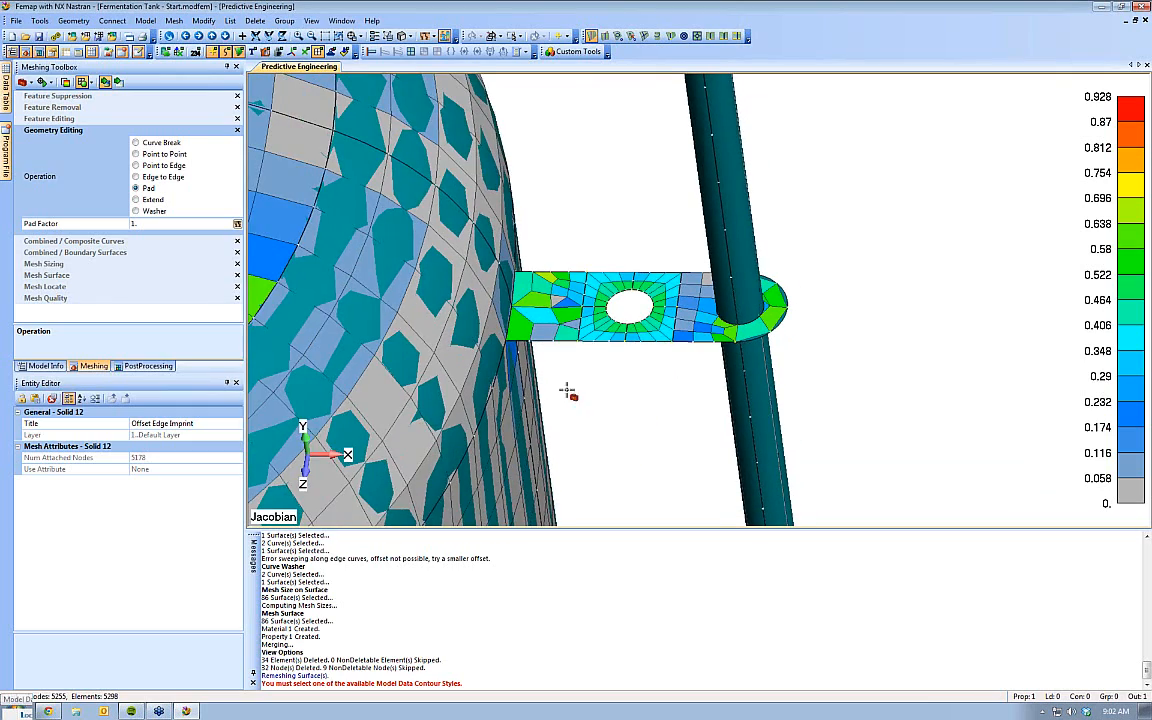
{"action": "scroll", "coordinate": [688, 419], "scroll_direction": "down", "scroll_amount": 3}
{"action": "middle_click_drag", "start_coordinate": [697, 361], "coordinate": [596, 397], "text": "ctrl"}
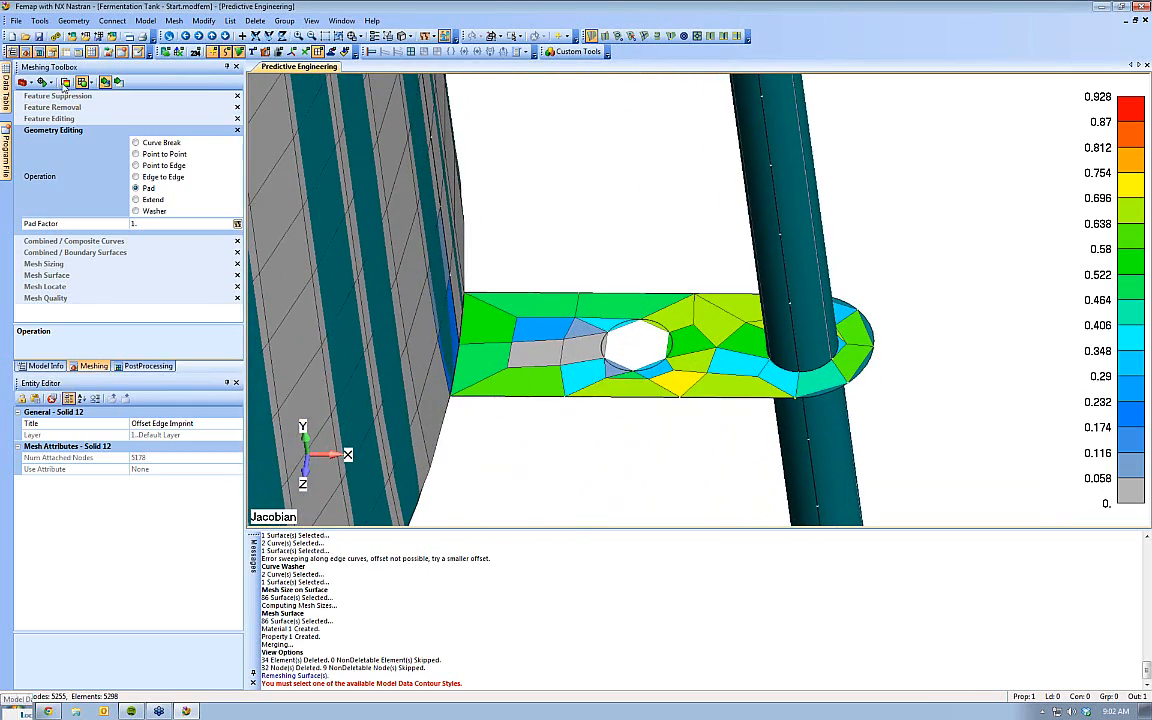
{"action": "left_click", "coordinate": [136, 211]}
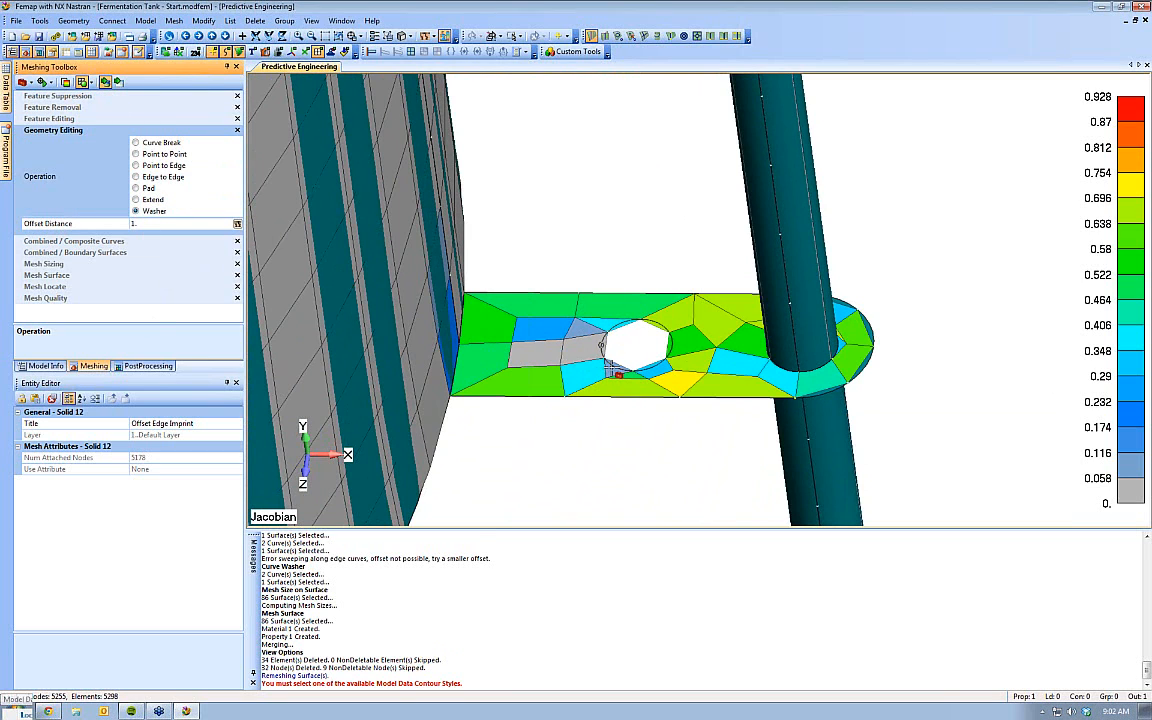
{"action": "left_click", "coordinate": [611, 362]}
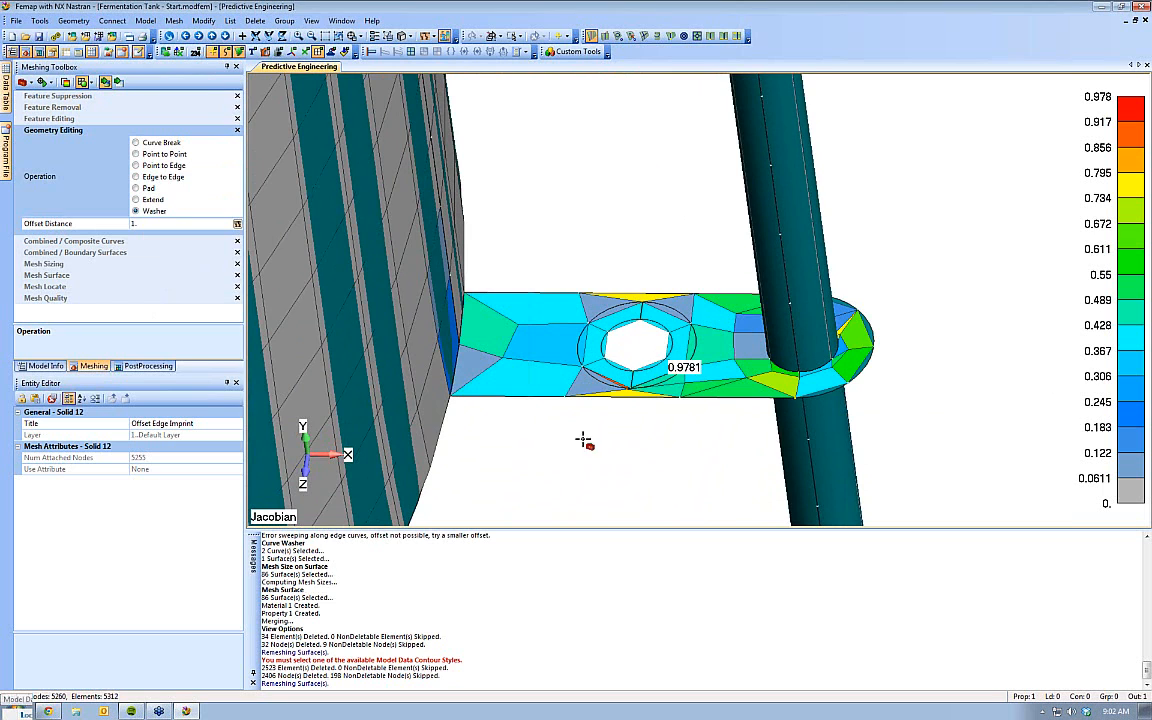
{"action": "scroll", "coordinate": [584, 445], "scroll_direction": "up", "scroll_amount": 3}
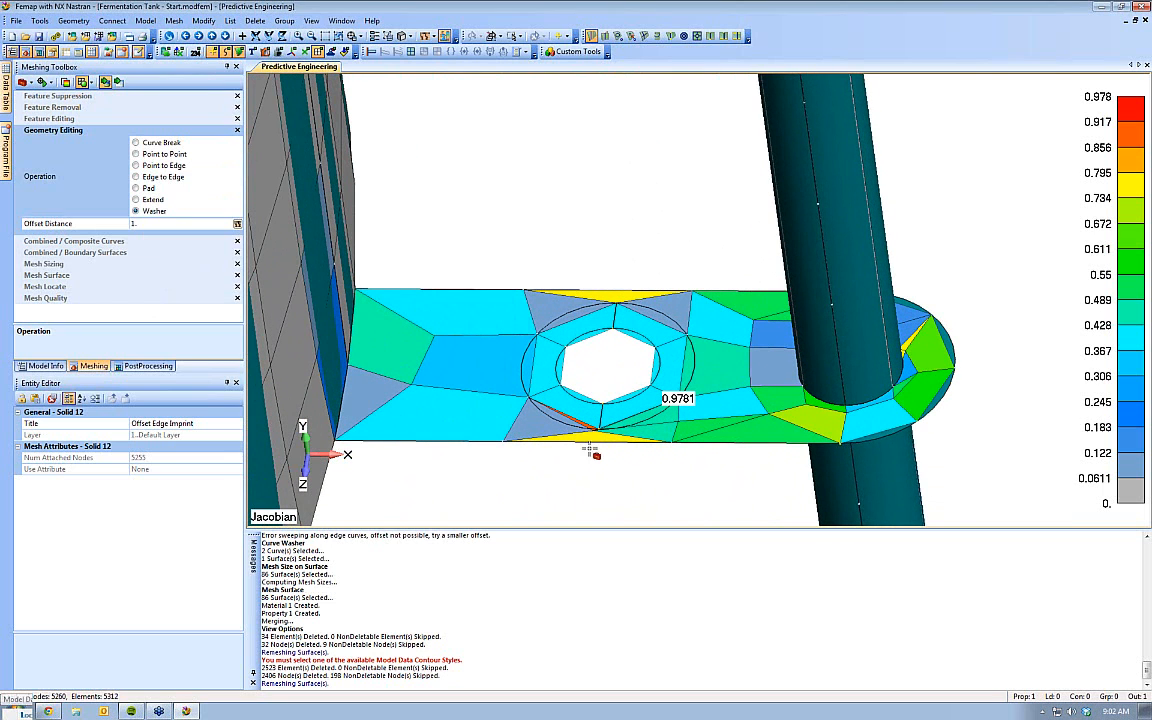
{"action": "middle_click_drag", "start_coordinate": [640, 405], "coordinate": [669, 367], "text": "ctrl"}
{"action": "scroll", "coordinate": [669, 367], "scroll_direction": "up", "scroll_amount": 3}
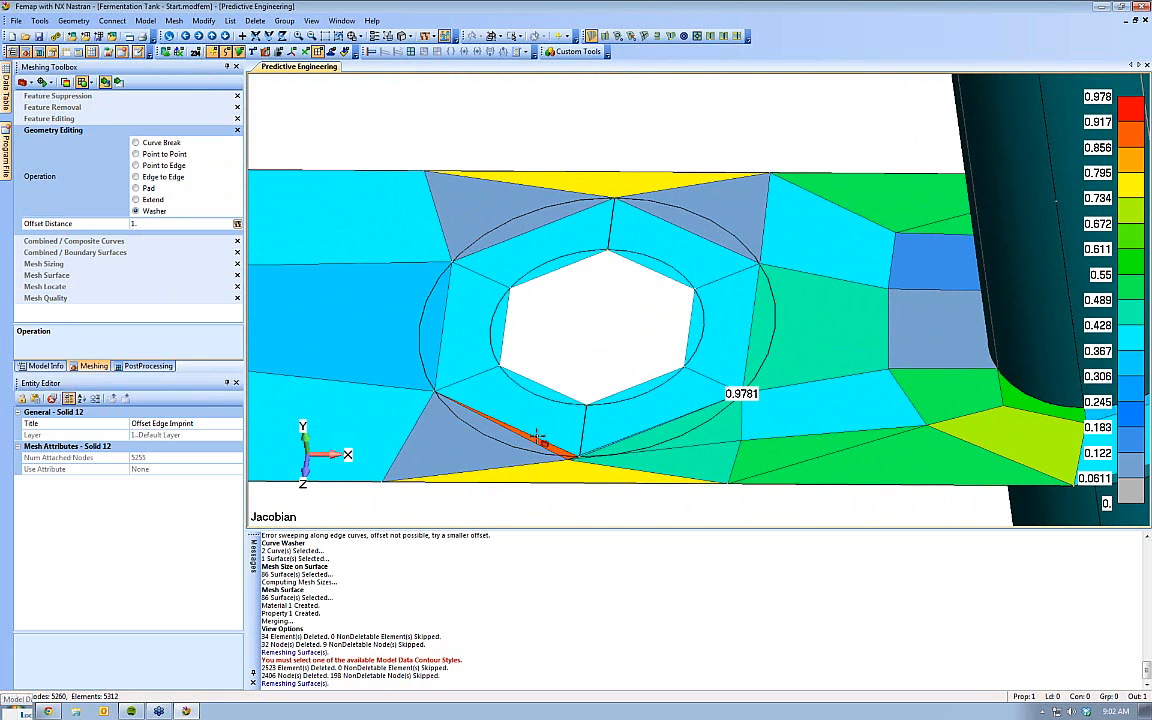
Undo the washer edit on the pipe support bracket and redo it to compare the two meshes
{"action": "scroll", "coordinate": [650, 432], "scroll_direction": "down", "scroll_amount": 3}
{"action": "middle_click_drag", "start_coordinate": [650, 432], "coordinate": [594, 452], "text": "ctrl"}
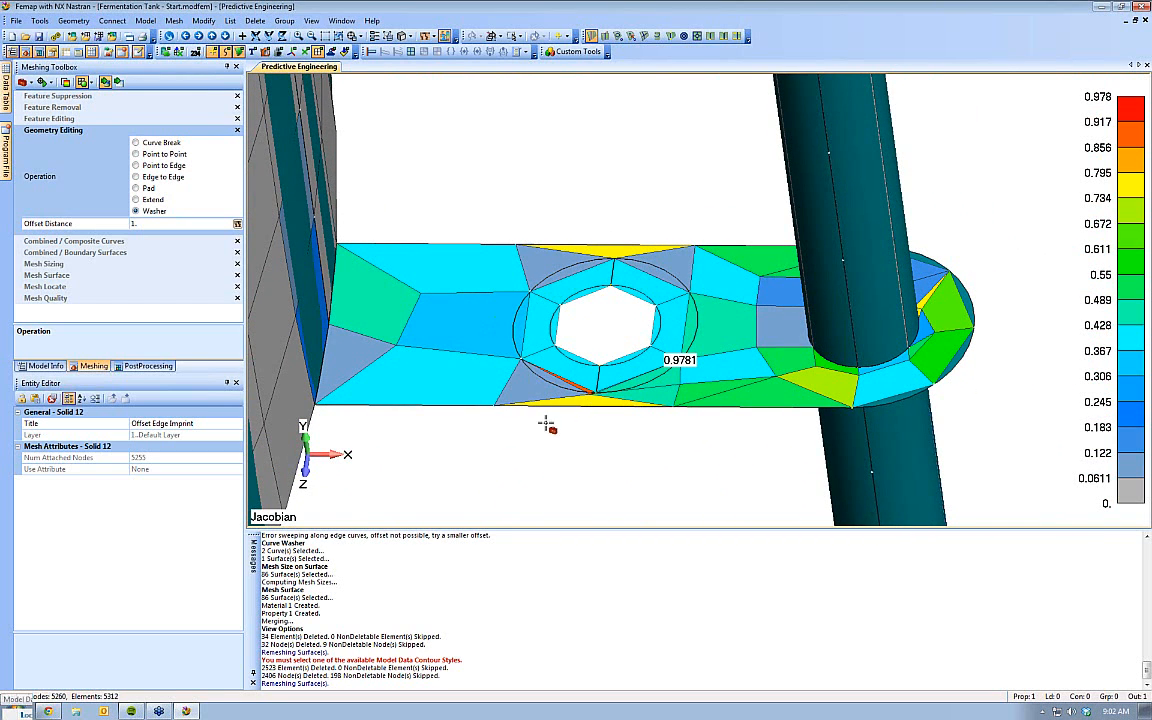
{"action": "scroll", "coordinate": [560, 440], "scroll_direction": "down", "scroll_amount": 3}
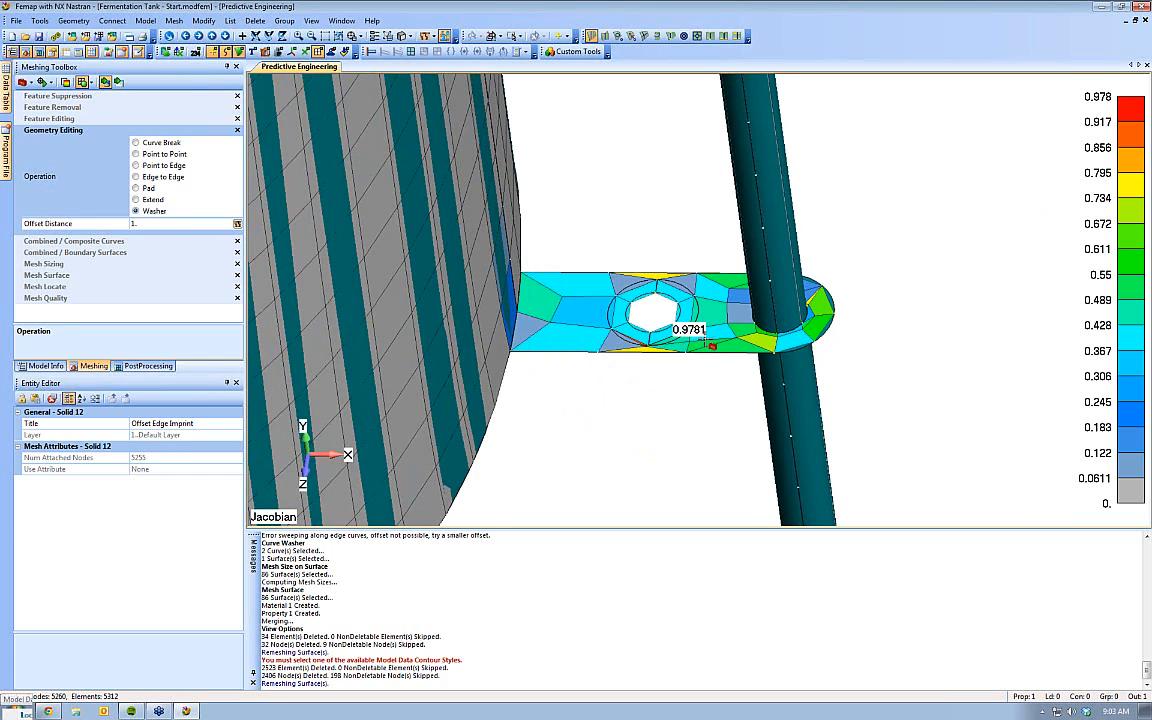
{"action": "key", "text": "ctrl+z"}
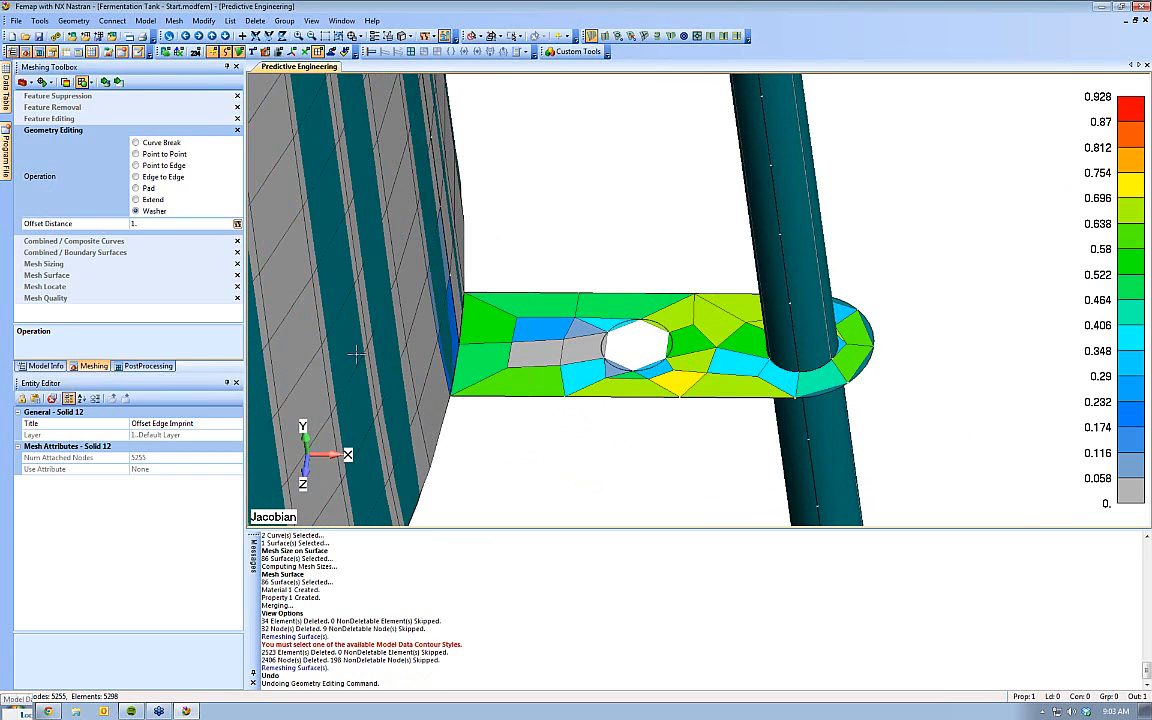
{"action": "key", "text": "ctrl+y"}
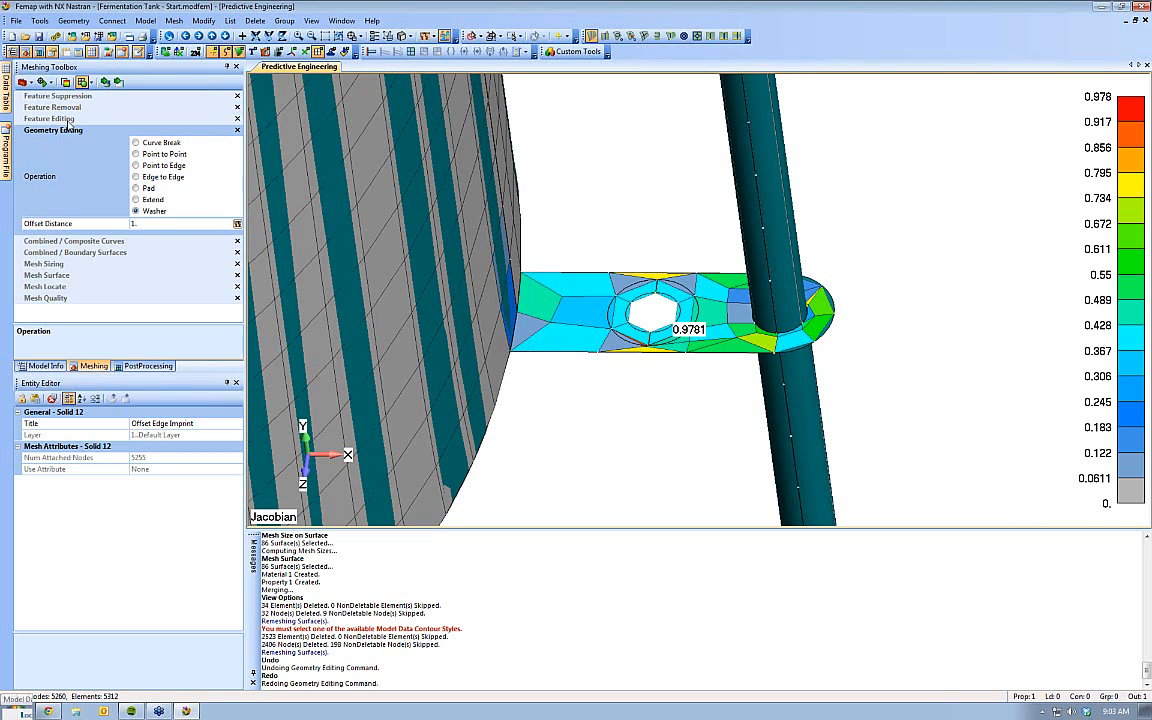
Remove the washer imprint curves around the bracket hole using Feature Removal with the feature type set to Curves
{"action": "left_click", "coordinate": [52, 107]}
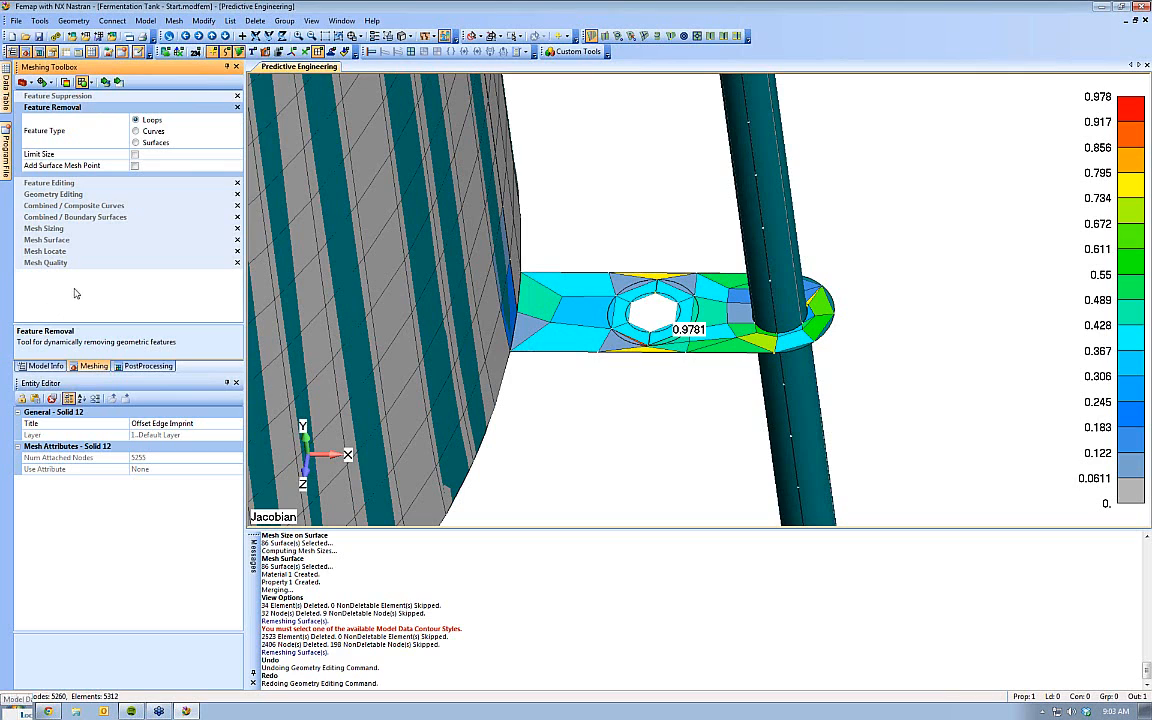
{"action": "left_click", "coordinate": [135, 131]}
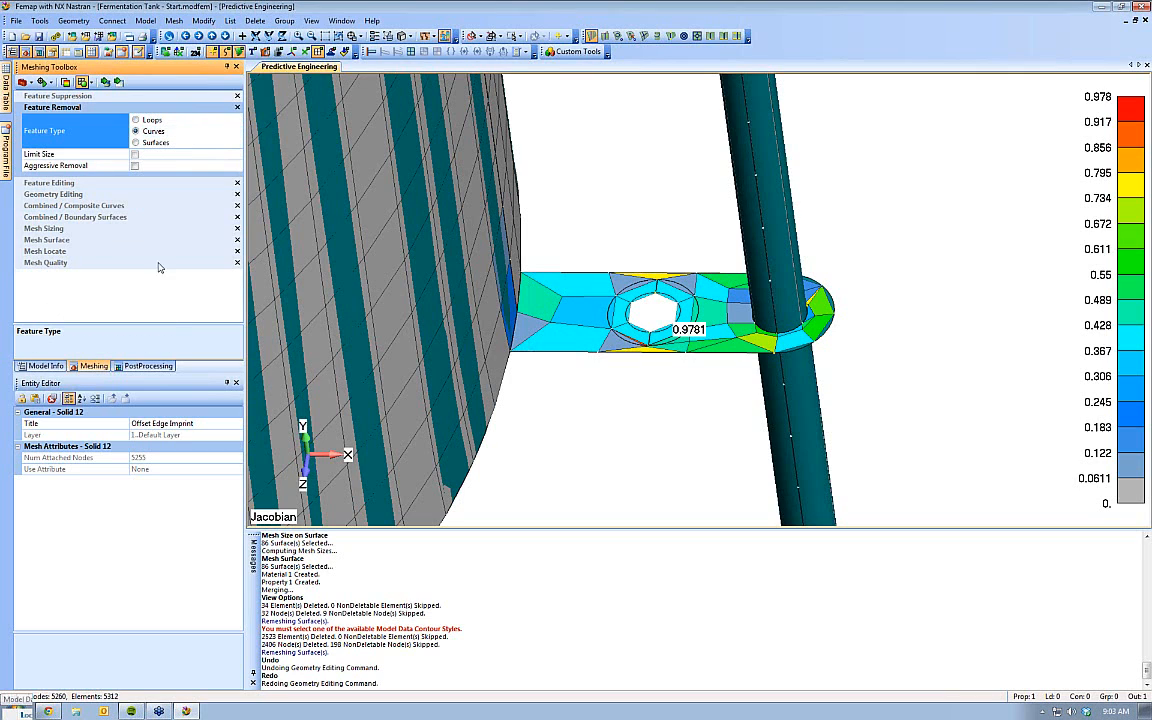
{"action": "left_click", "coordinate": [612, 331]}
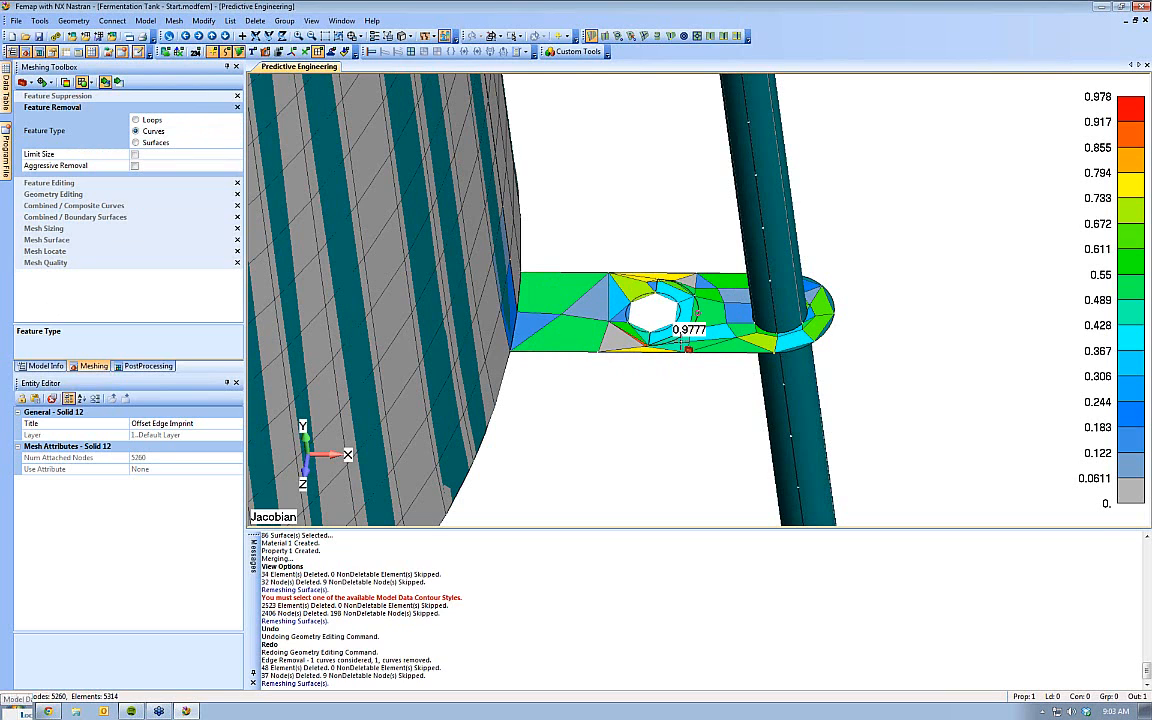
{"action": "left_click", "coordinate": [686, 339]}
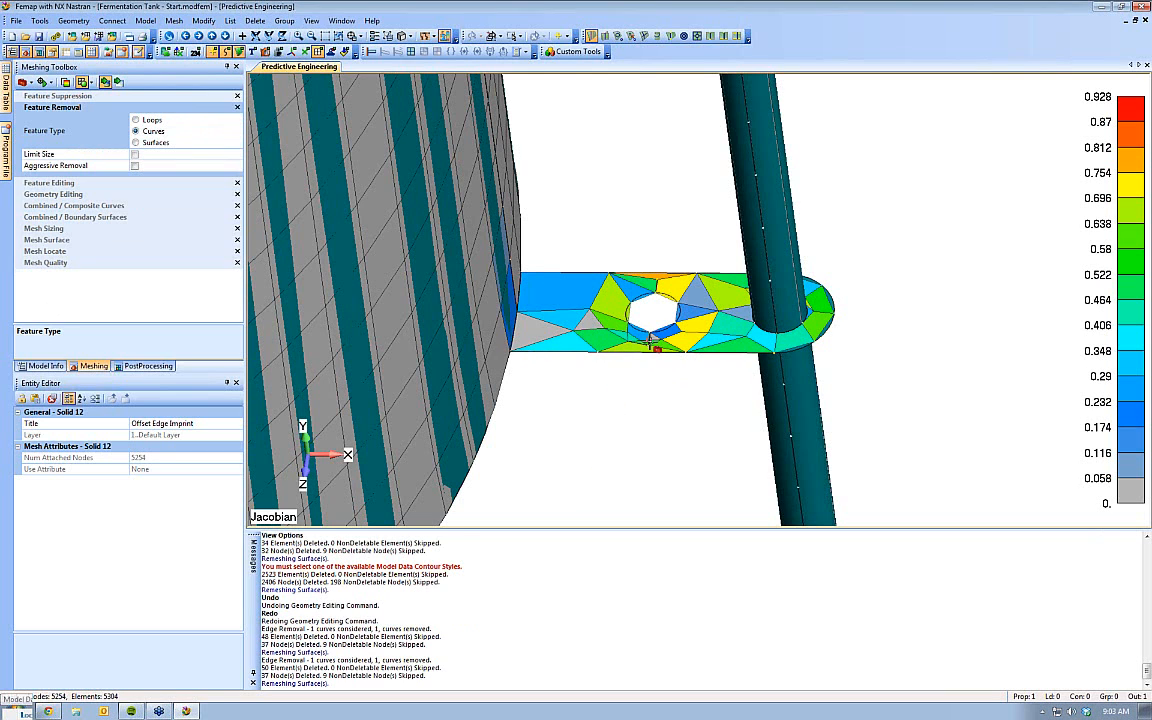
{"action": "left_click", "coordinate": [585, 306]}
{"action": "left_click", "coordinate": [698, 290]}
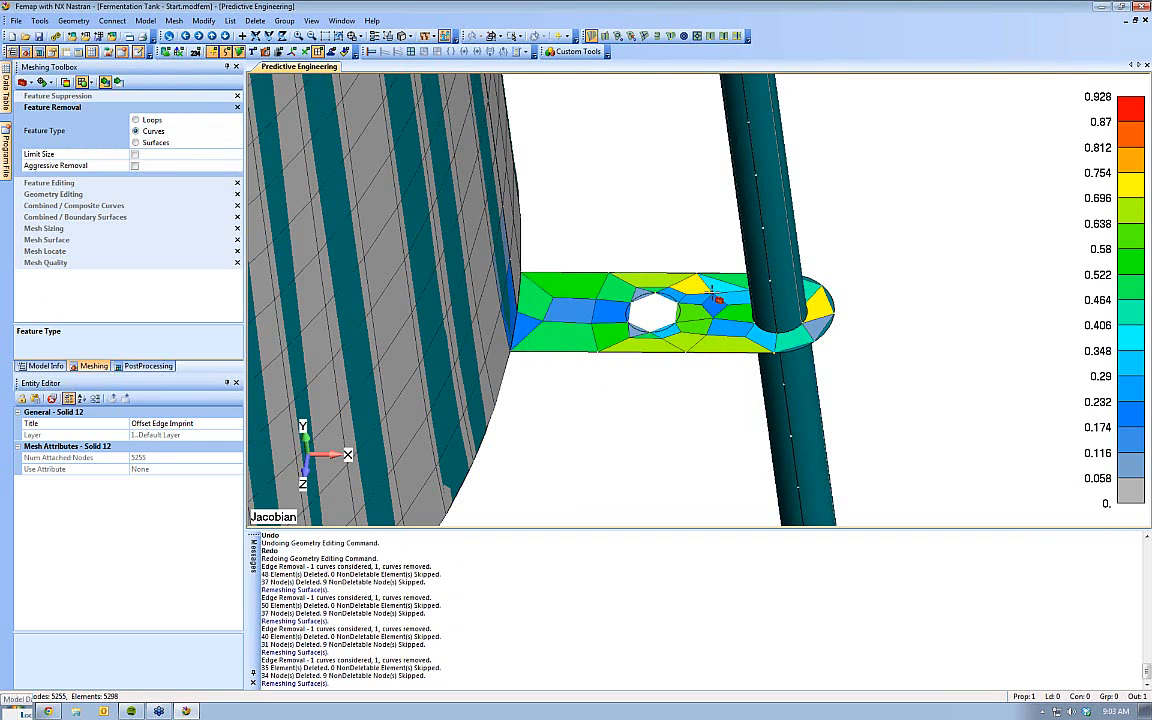
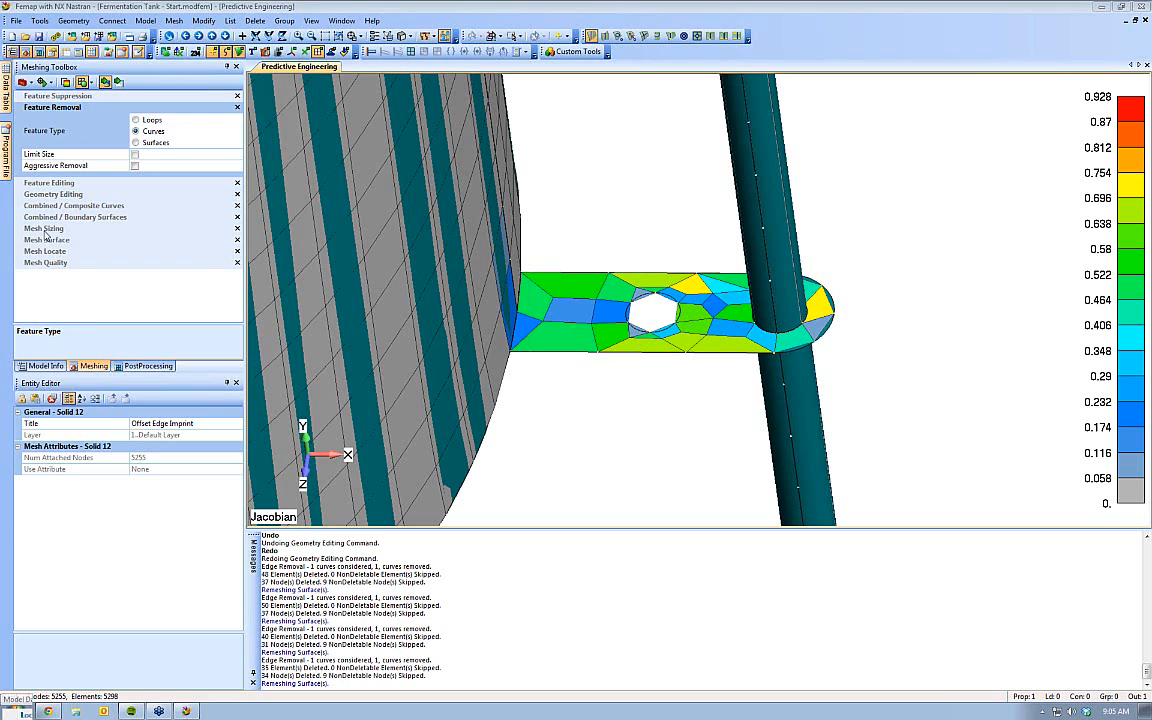
Refine the bracket hole's edge curves with Mesh Sizing, increasing the number of elements by 1 at a time
{"action": "left_click", "coordinate": [42, 228]}
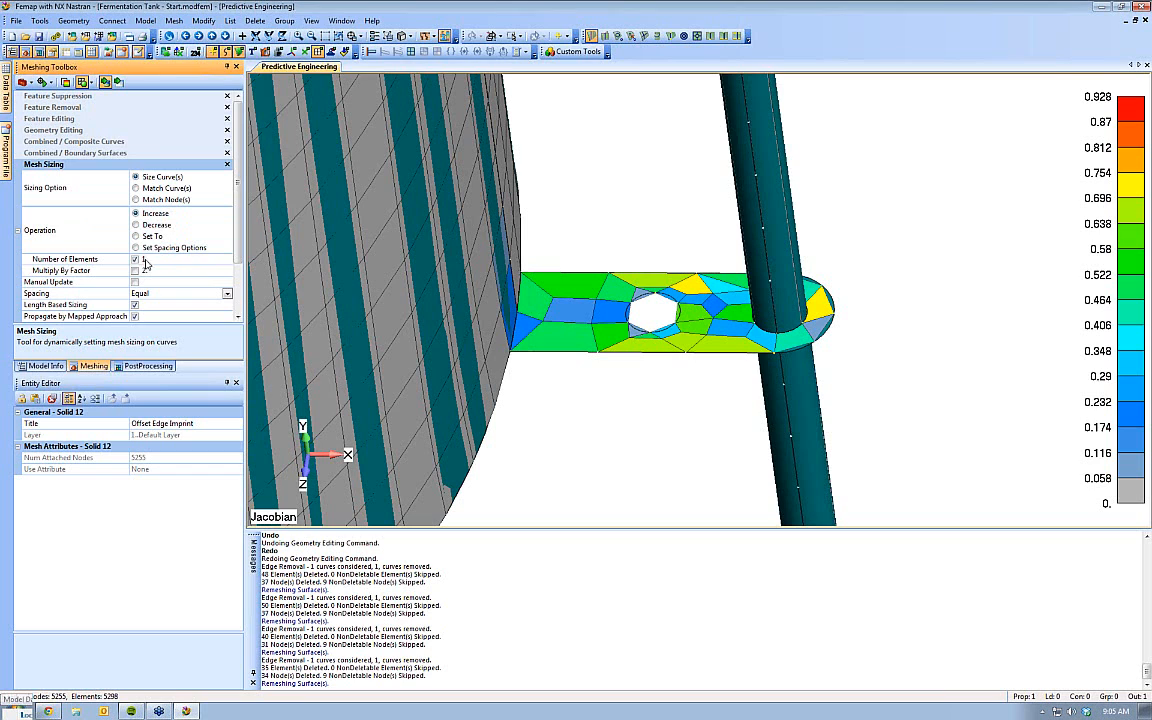
{"action": "left_click", "coordinate": [107, 85]}
{"action": "left_click", "coordinate": [632, 329]}
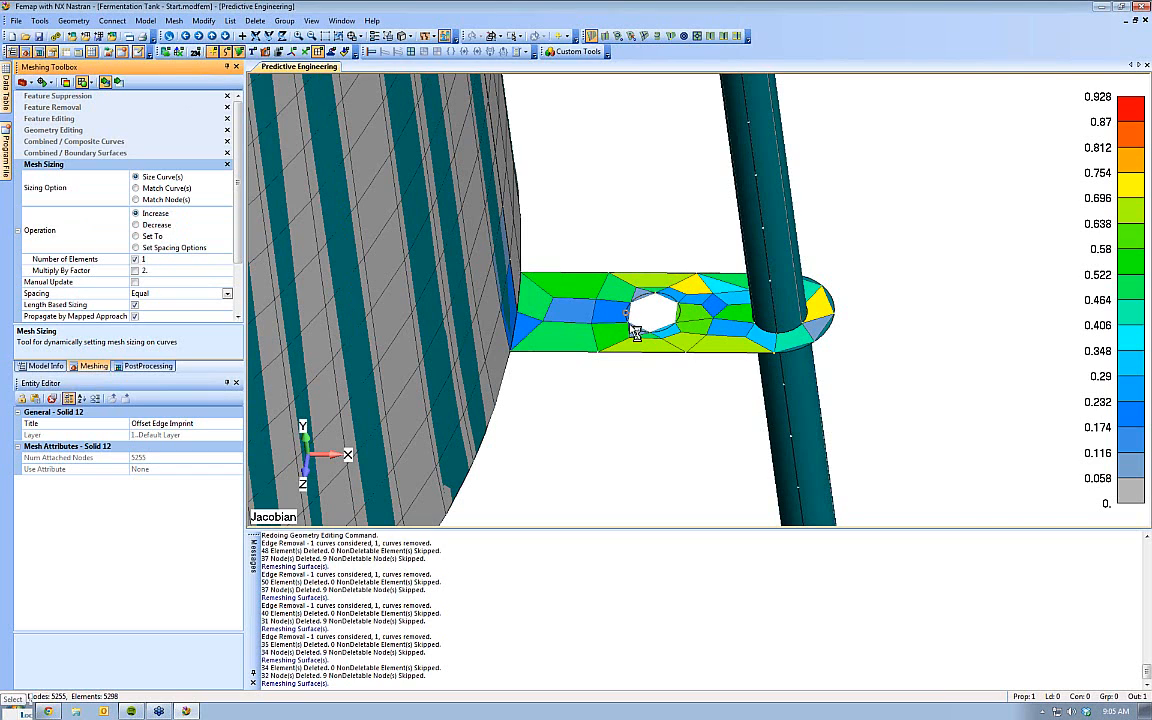
{"action": "left_click", "coordinate": [602, 288]}
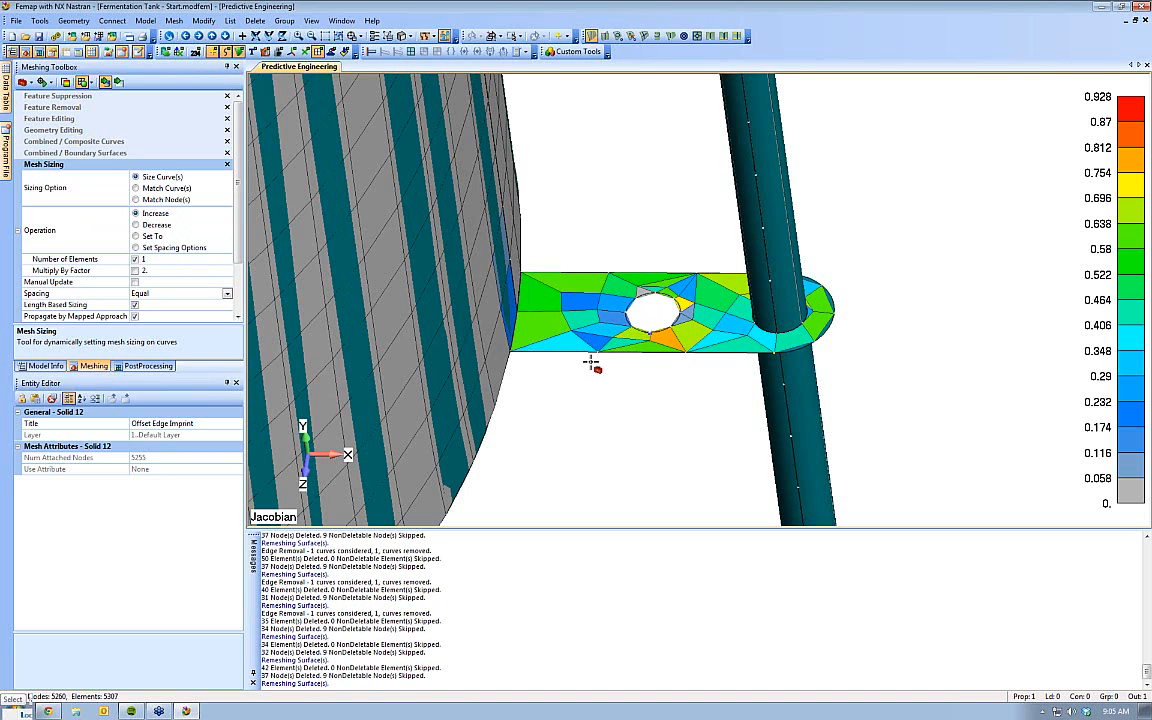
{"action": "left_click", "coordinate": [626, 316]}
{"action": "left_click", "coordinate": [668, 317]}
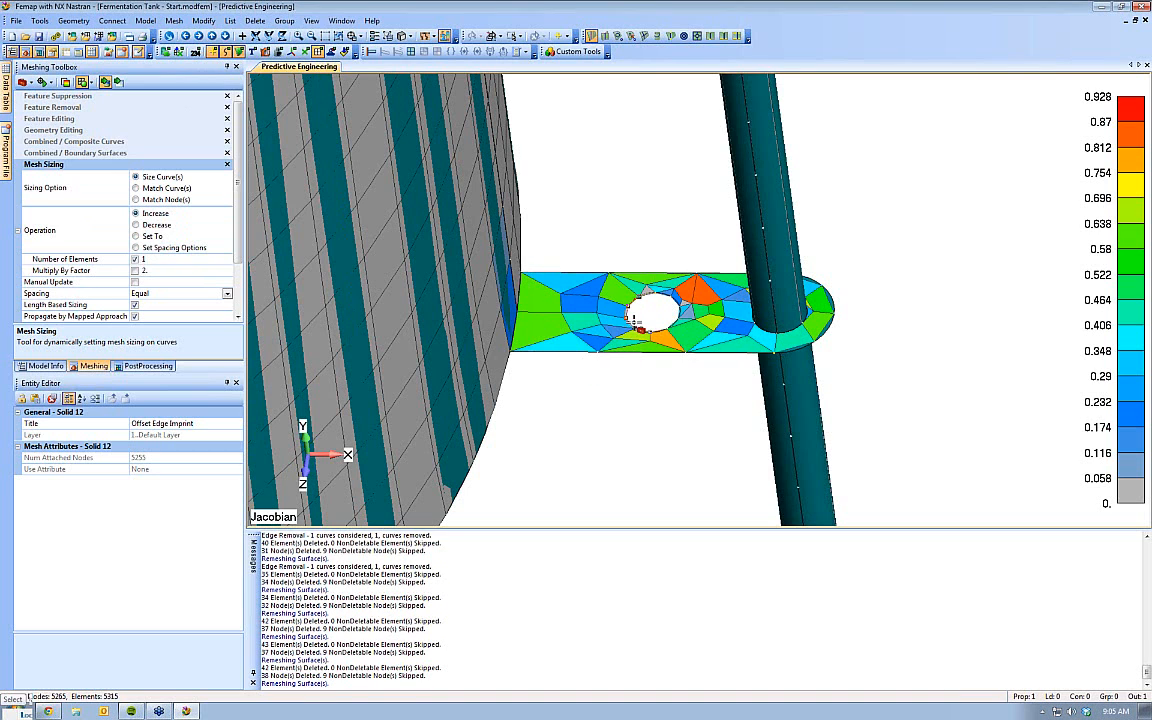
{"action": "left_click", "coordinate": [635, 320]}
{"action": "left_click", "coordinate": [665, 322]}
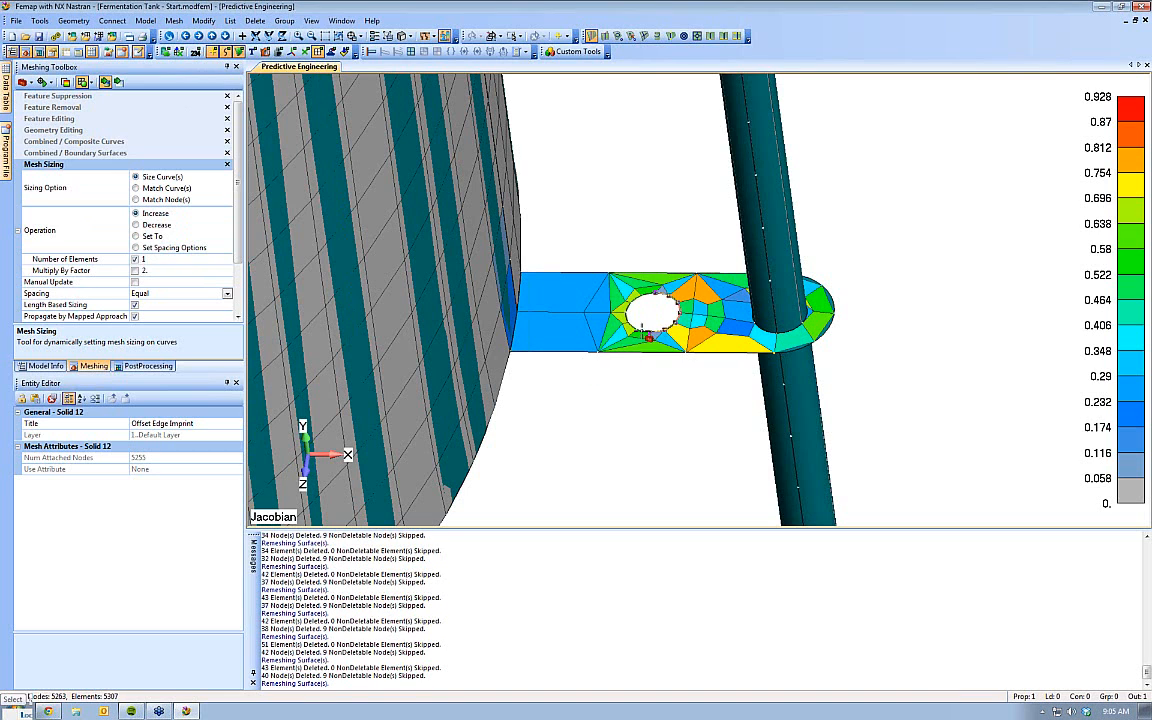
Increase the element count by 1 at a time along the bracket's long edges and its tank-side edge
{"action": "left_click", "coordinate": [561, 272]}
{"action": "left_click", "coordinate": [566, 352]}
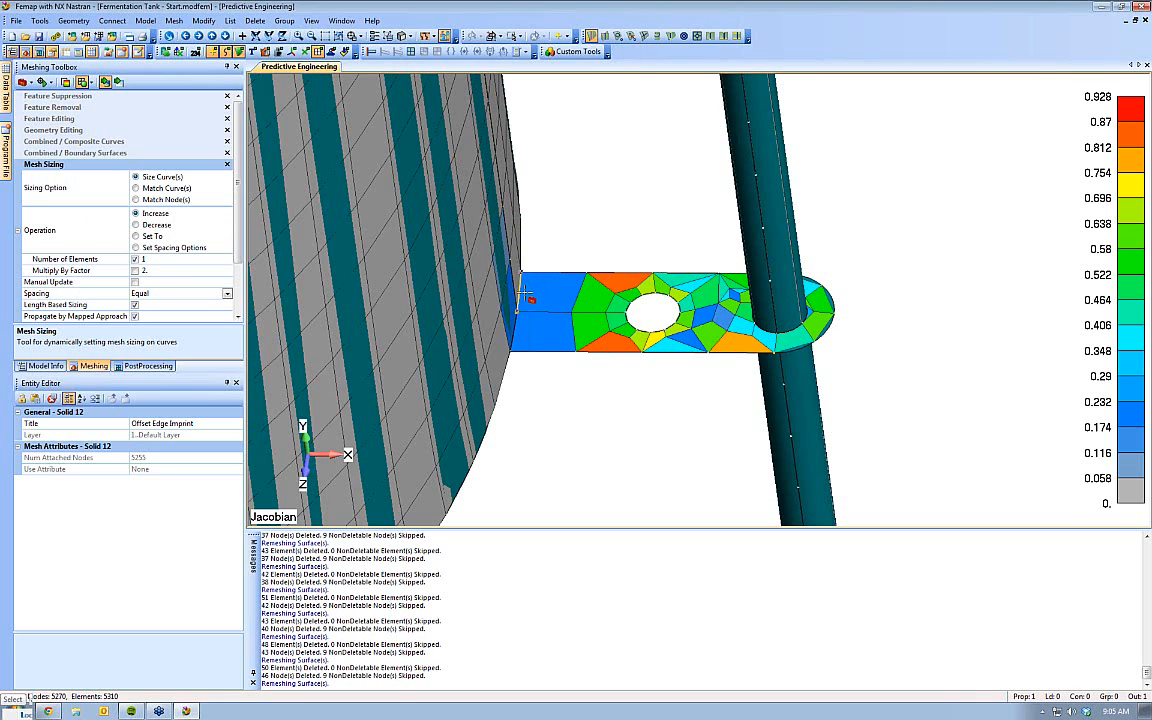
{"action": "left_click", "coordinate": [521, 336]}
{"action": "left_click", "coordinate": [521, 336]}
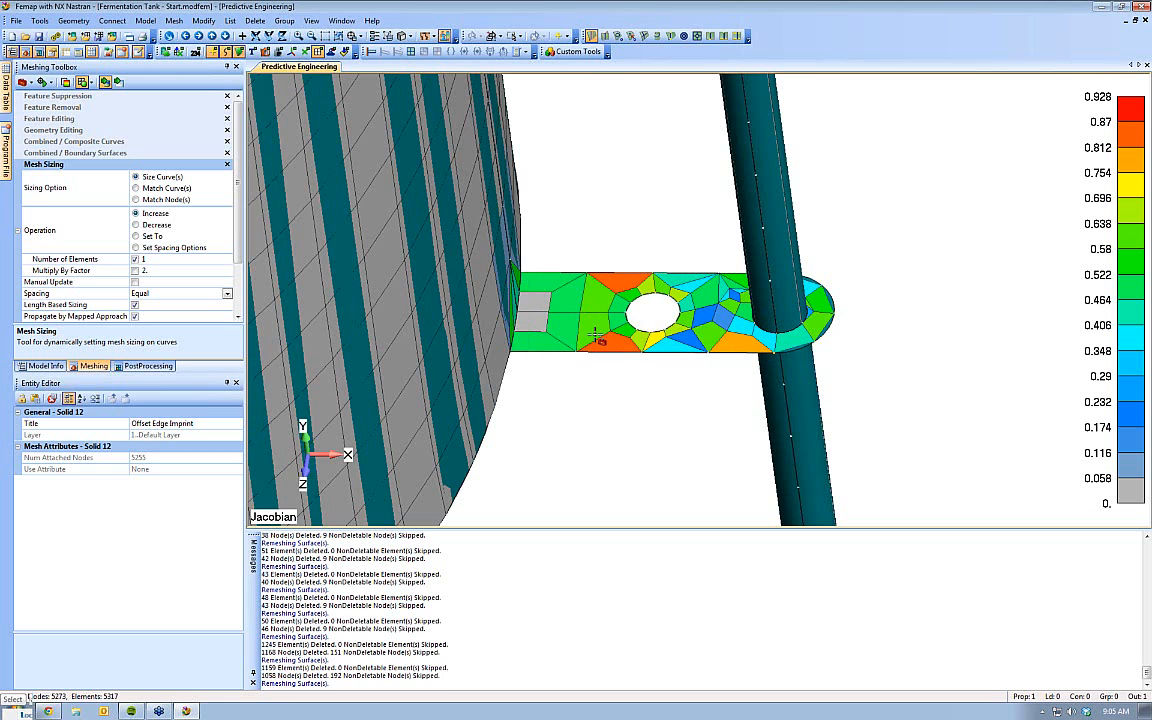
{"action": "middle_click_drag", "start_coordinate": [575, 290], "coordinate": [601, 328]}
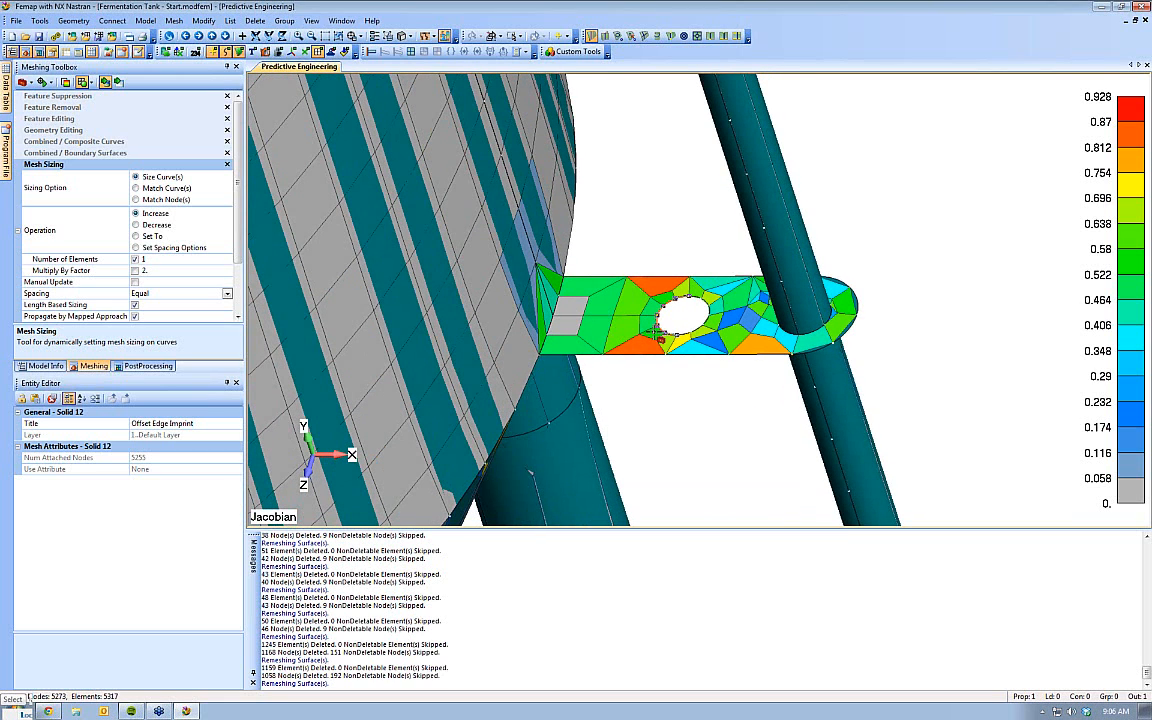
{"action": "left_click", "coordinate": [658, 274]}
{"action": "left_click", "coordinate": [640, 354]}
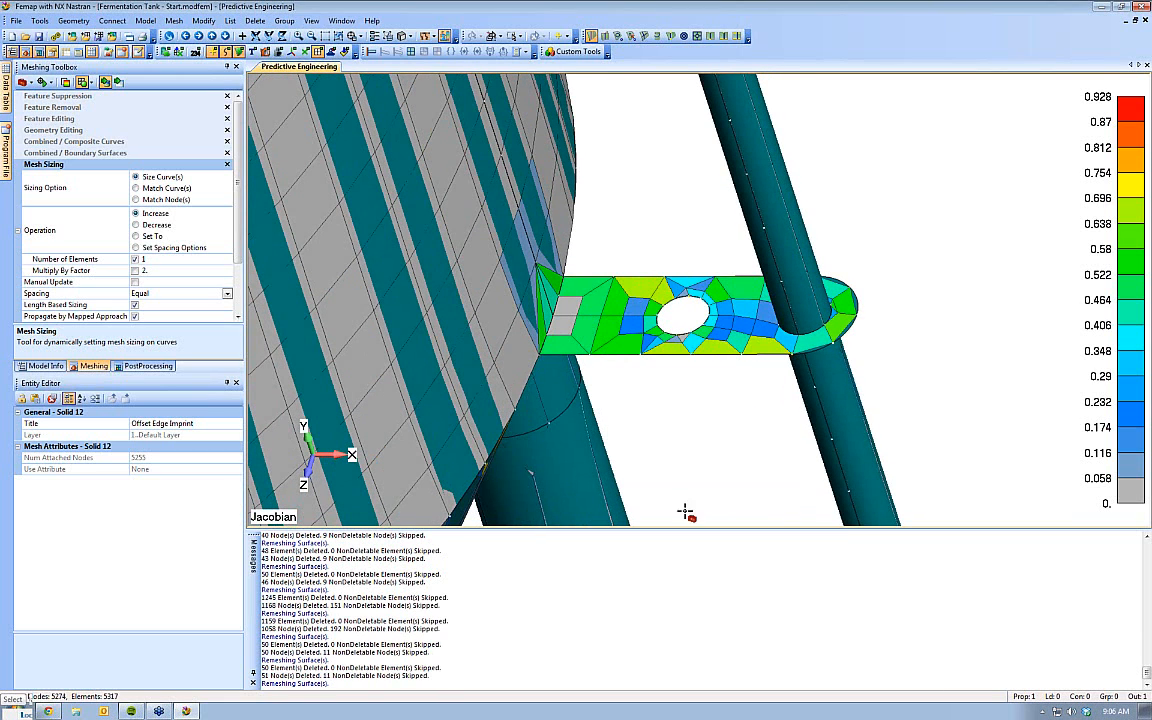
Turn off the display of the geometry surfaces, leaving the contoured mesh of the tank and pipe
{"action": "middle_click_drag", "start_coordinate": [689, 496], "coordinate": [628, 125]}
{"action": "middle_click_drag", "start_coordinate": [628, 125], "coordinate": [643, 337], "text": "ctrl"}
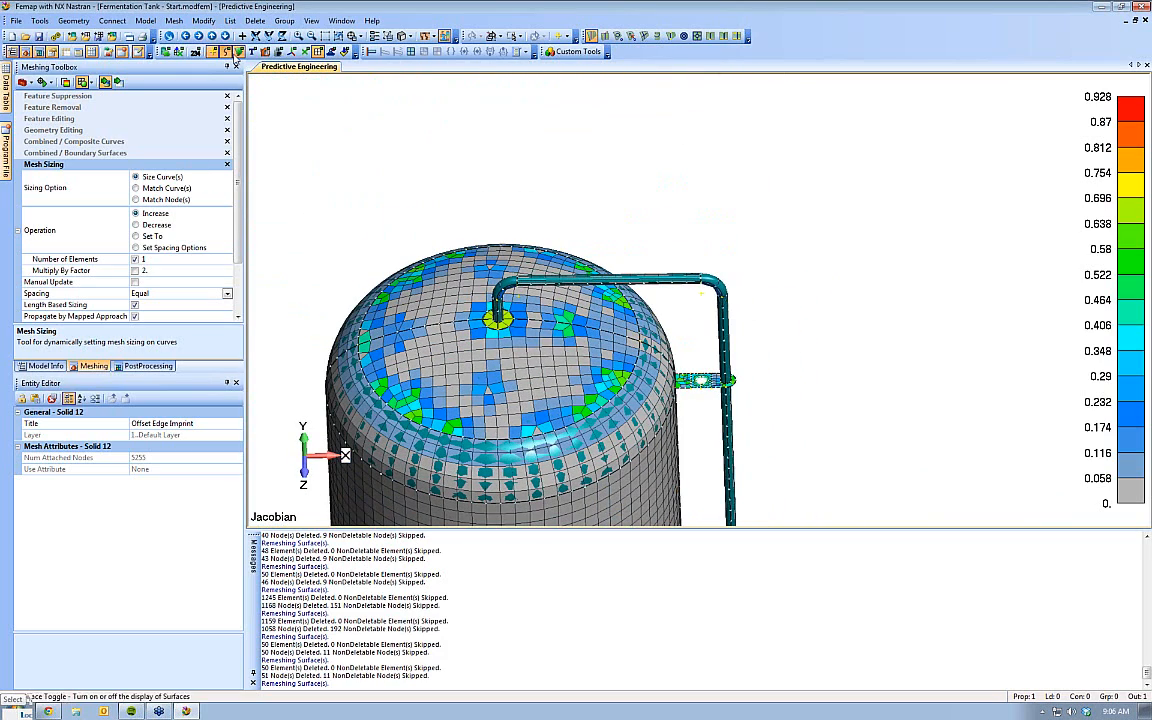
{"action": "left_click", "coordinate": [213, 51]}
Increase the mesh sizing by 1 element at a time where the tank-top elbow meets the horizontal pipe
{"action": "middle_click_drag", "start_coordinate": [512, 204], "coordinate": [589, 390]}
{"action": "middle_click_drag", "start_coordinate": [668, 310], "coordinate": [664, 427], "text": "ctrl"}
{"action": "middle_click_drag", "start_coordinate": [656, 180], "coordinate": [653, 287], "text": "shift"}
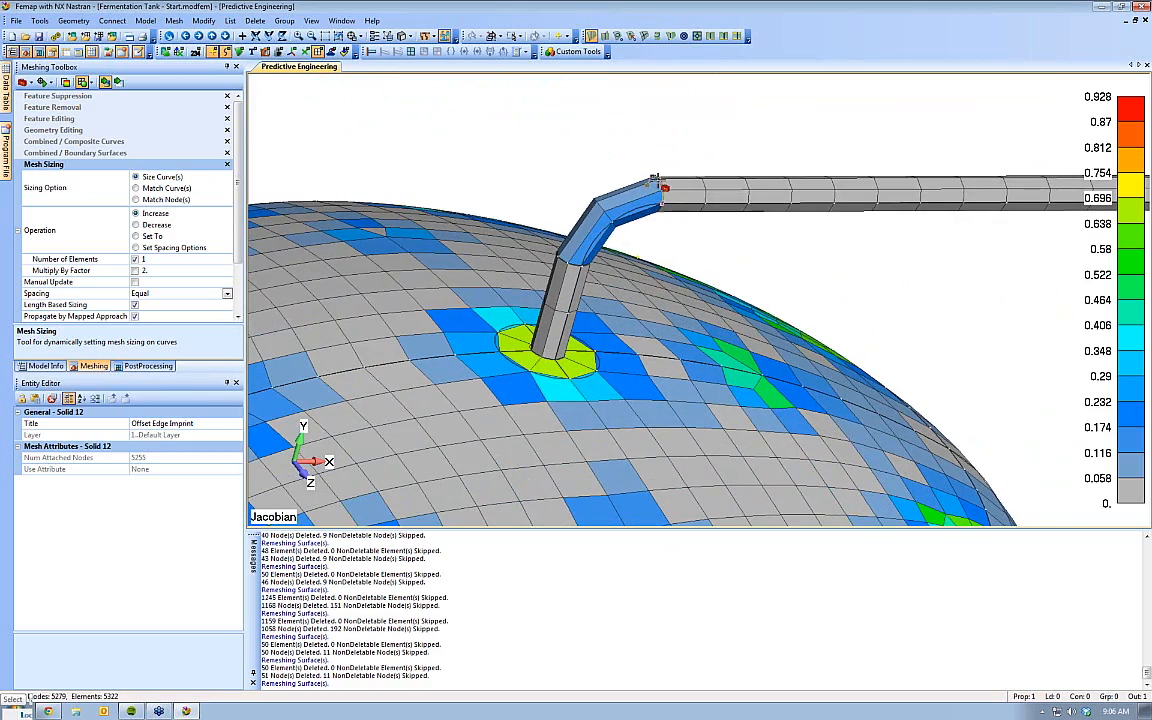
{"action": "left_click", "coordinate": [662, 205]}
{"action": "left_click", "coordinate": [658, 186]}
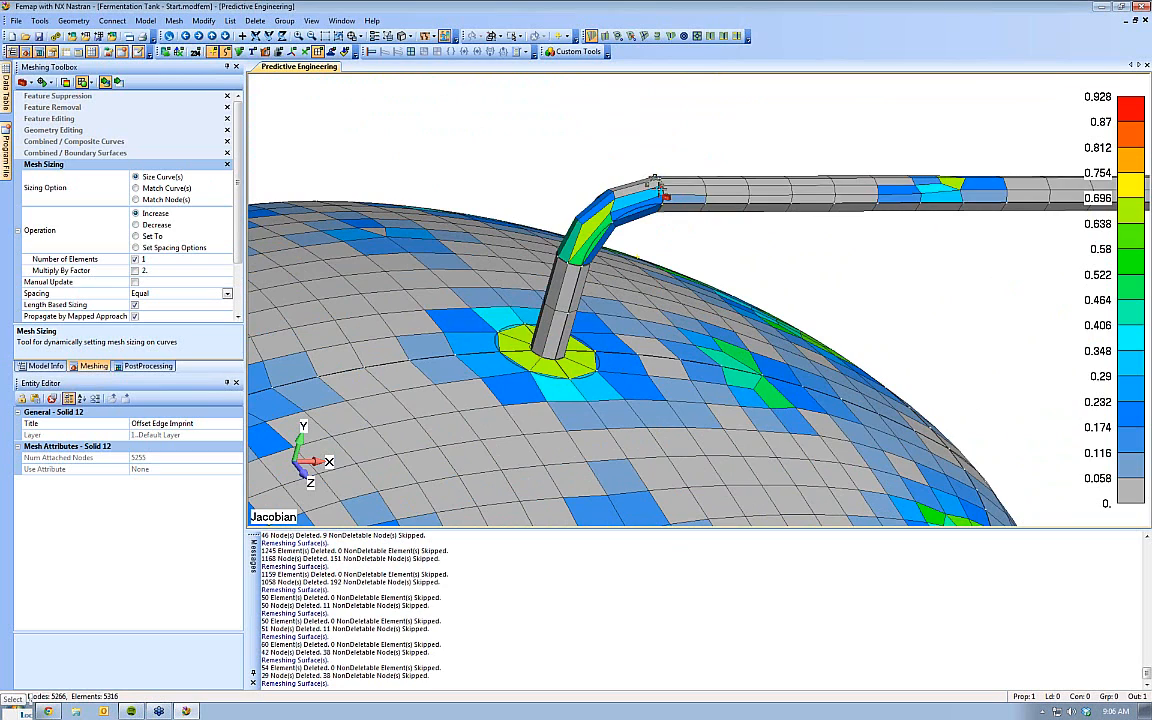
Increase the element count by 1 at a time on the curves where the horizontal pipe meets the outer elbow
{"action": "scroll", "coordinate": [857, 278], "scroll_direction": "down", "scroll_amount": 4}
{"action": "middle_click_drag", "start_coordinate": [898, 265], "coordinate": [742, 301], "text": "ctrl"}
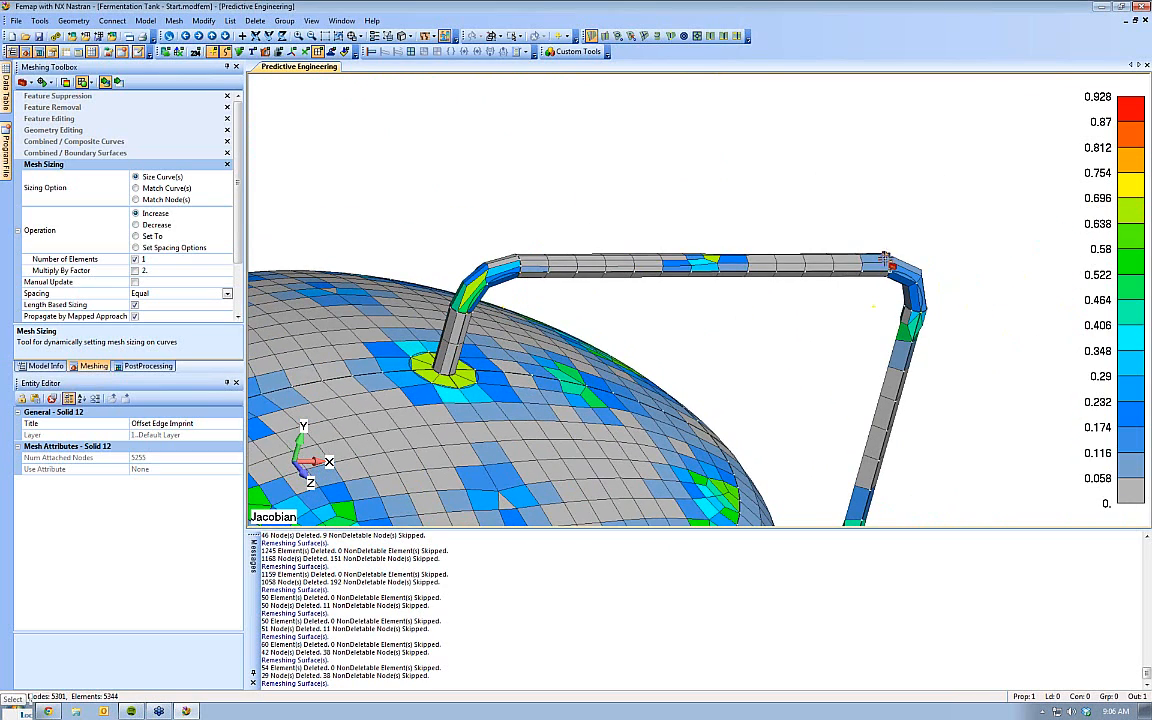
{"action": "left_click", "coordinate": [888, 259]}
{"action": "middle_click_drag", "start_coordinate": [791, 269], "coordinate": [803, 391]}
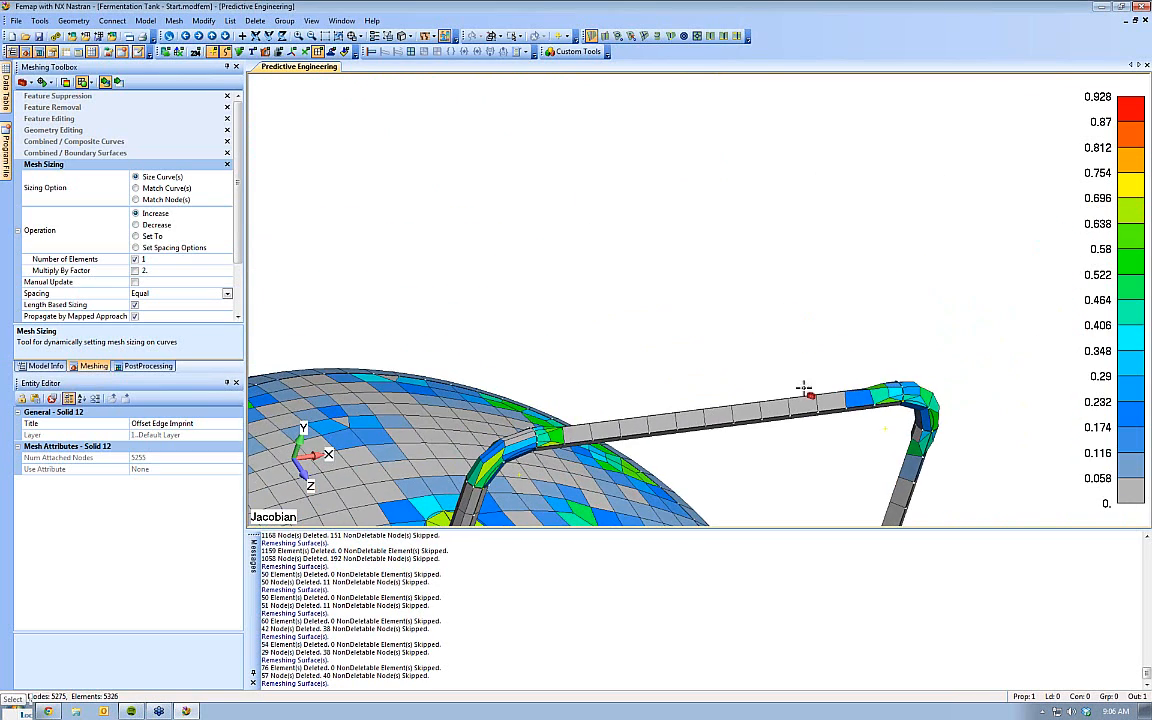
{"action": "middle_click_drag", "start_coordinate": [727, 431], "coordinate": [735, 316], "text": "ctrl"}
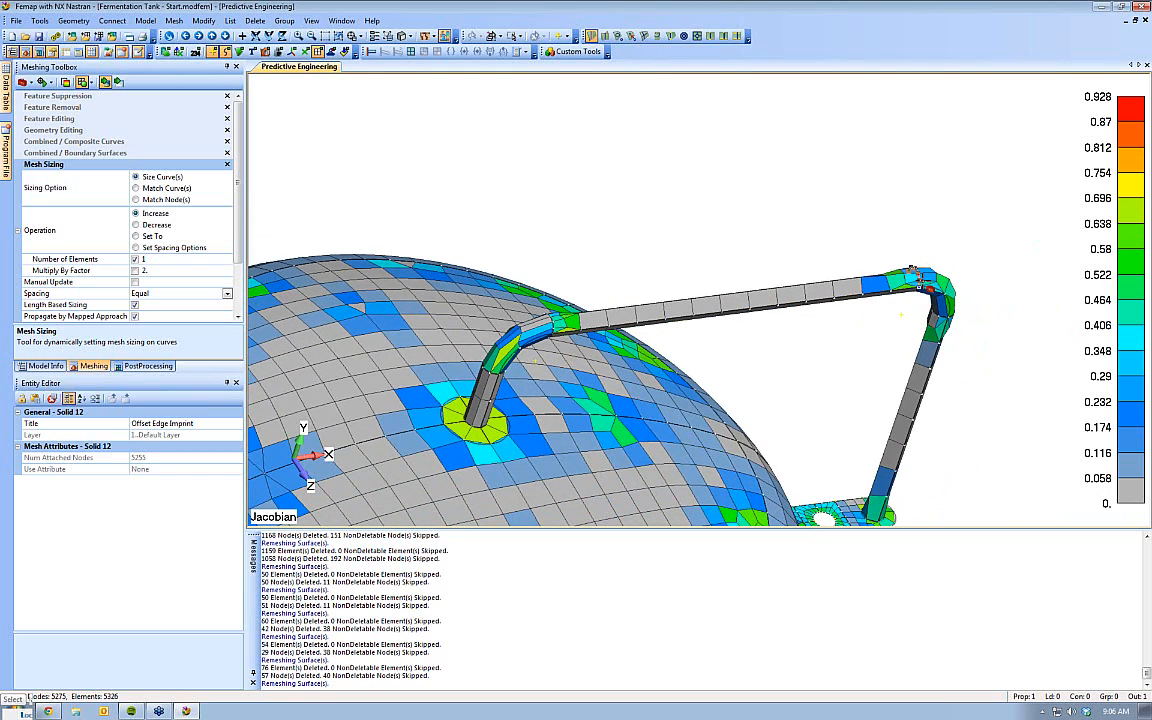
{"action": "left_click", "coordinate": [911, 271]}
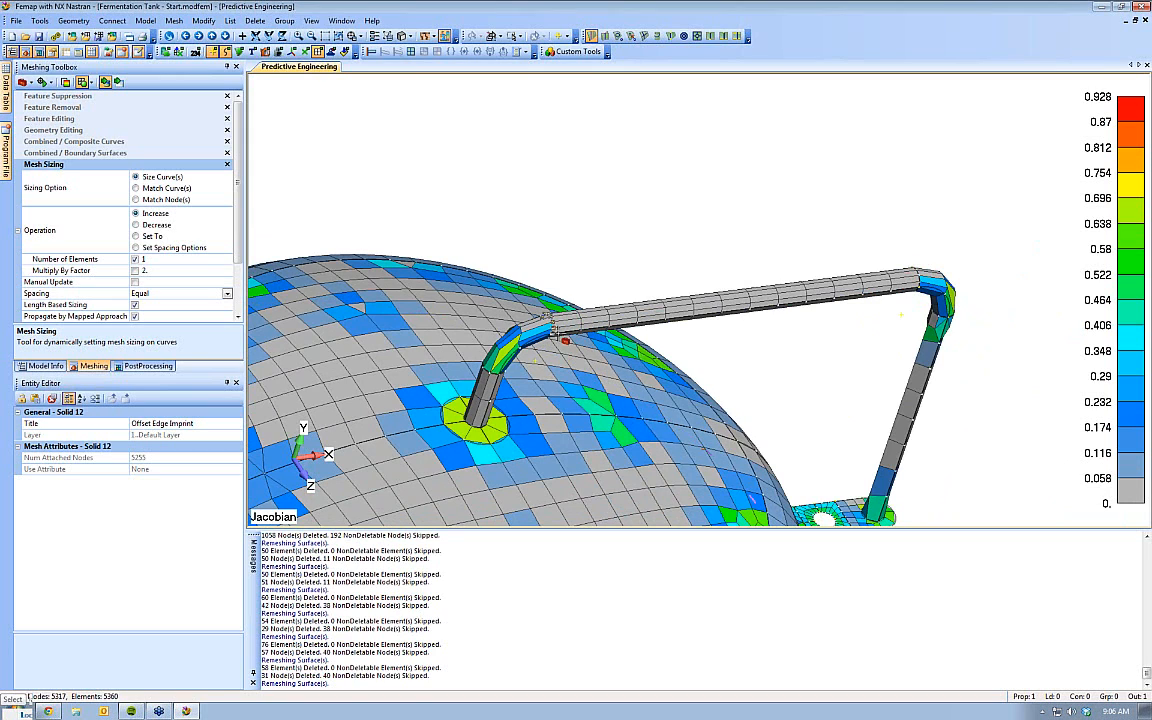
{"action": "left_click", "coordinate": [918, 272]}
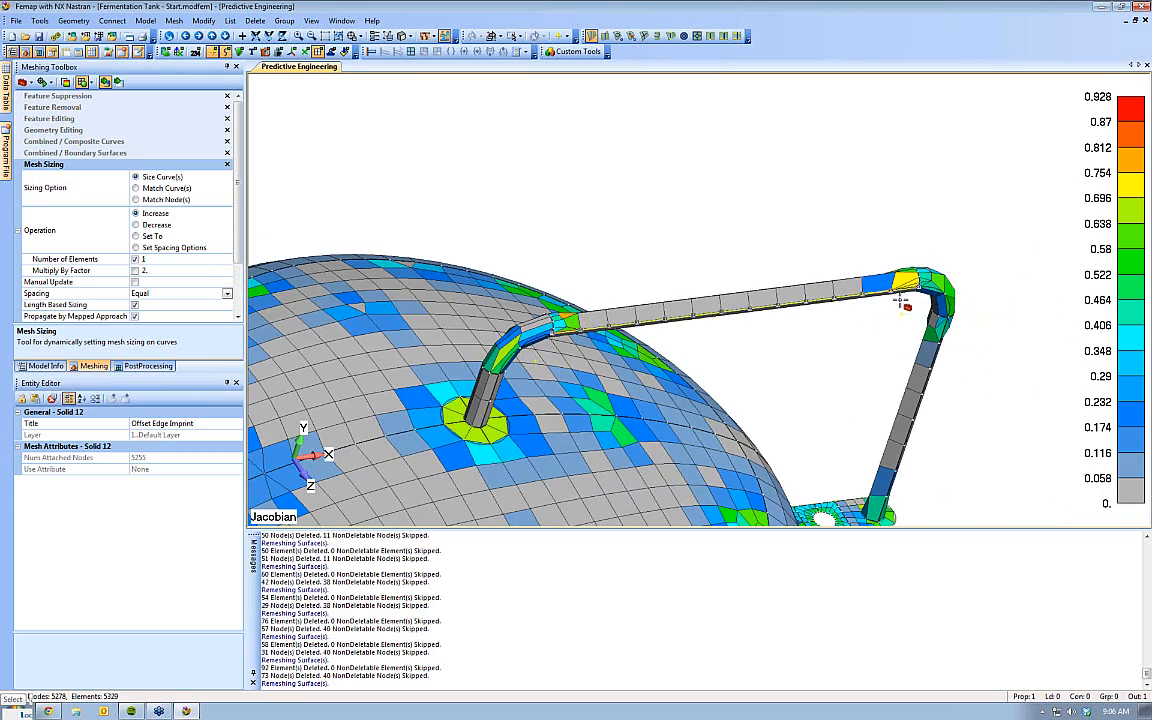
Add 1 more element to the curve joining the horizontal pipe to the elbow above the tank nozzle
{"action": "middle_click_drag", "start_coordinate": [900, 301], "coordinate": [894, 351]}
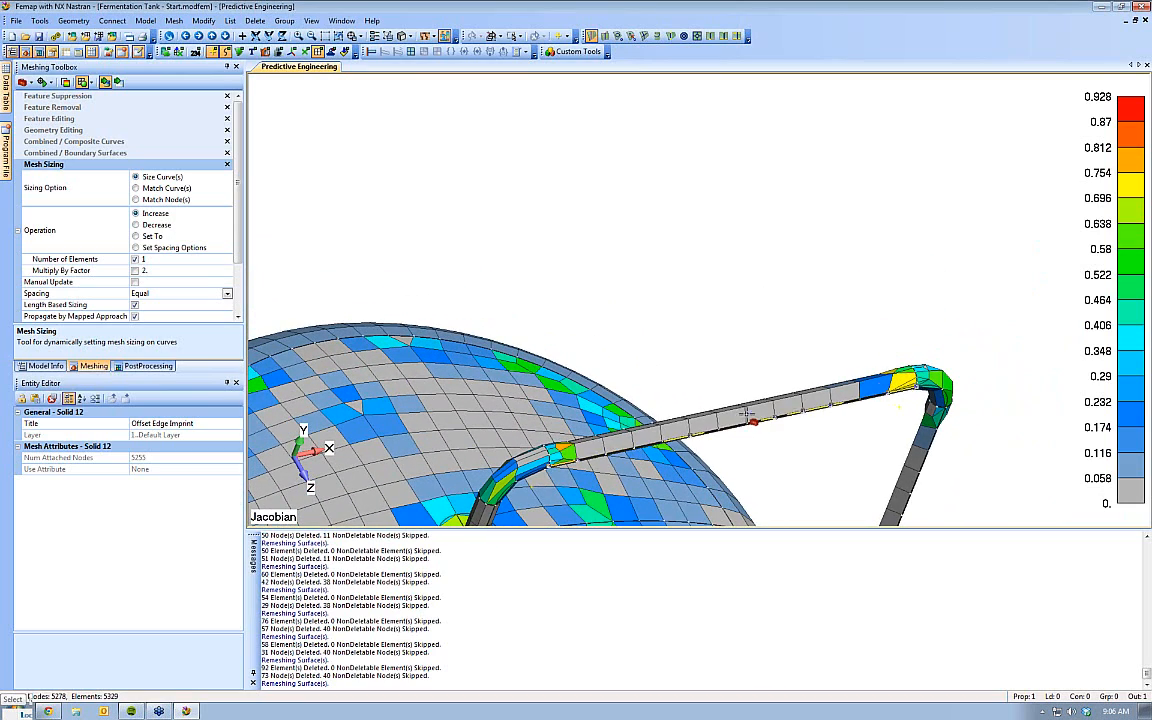
{"action": "middle_click_drag", "start_coordinate": [738, 365], "coordinate": [480, 238]}
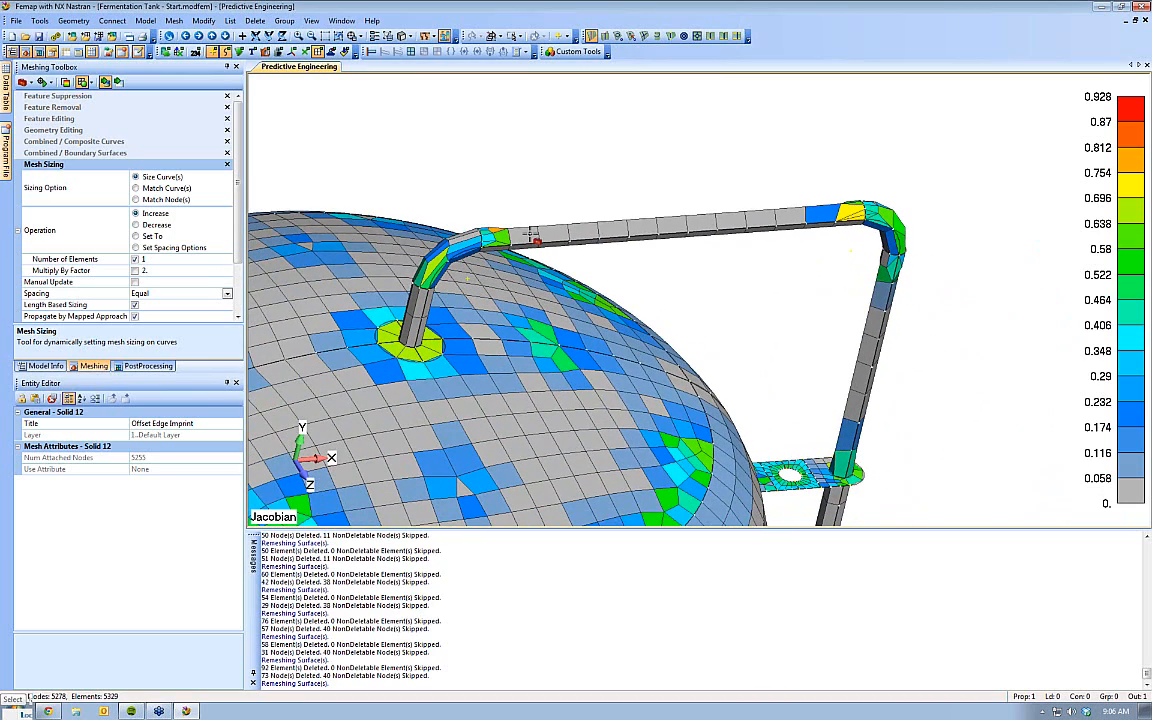
{"action": "left_click", "coordinate": [483, 240]}
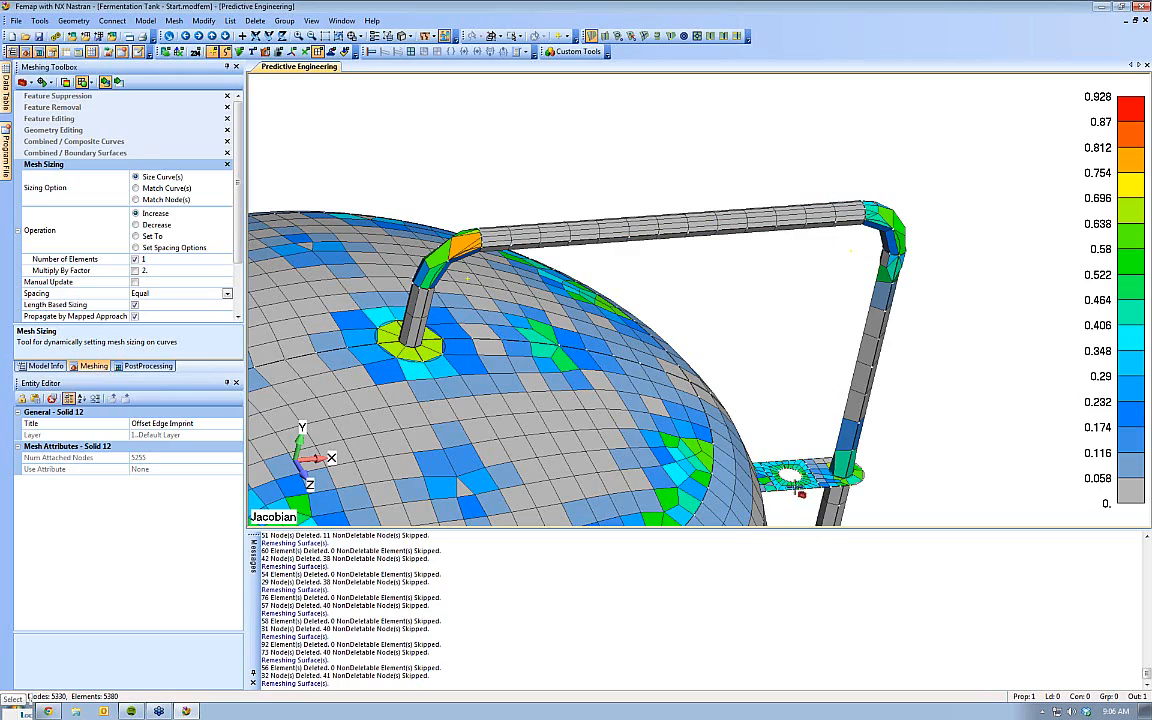
Examine the Jacobian contour around the upper pipe support bracket's hole and its connection to the vertical pipe
{"action": "middle_click_drag", "start_coordinate": [793, 486], "coordinate": [765, 402], "text": "ctrl"}
{"action": "middle_click_drag", "start_coordinate": [743, 343], "coordinate": [744, 515], "text": "shift"}
{"action": "middle_click_drag", "start_coordinate": [709, 416], "coordinate": [642, 278], "text": "ctrl"}
{"action": "middle_click_drag", "start_coordinate": [655, 290], "coordinate": [664, 490], "text": "shift"}
{"action": "middle_click_drag", "start_coordinate": [838, 426], "coordinate": [689, 334], "text": "ctrl"}
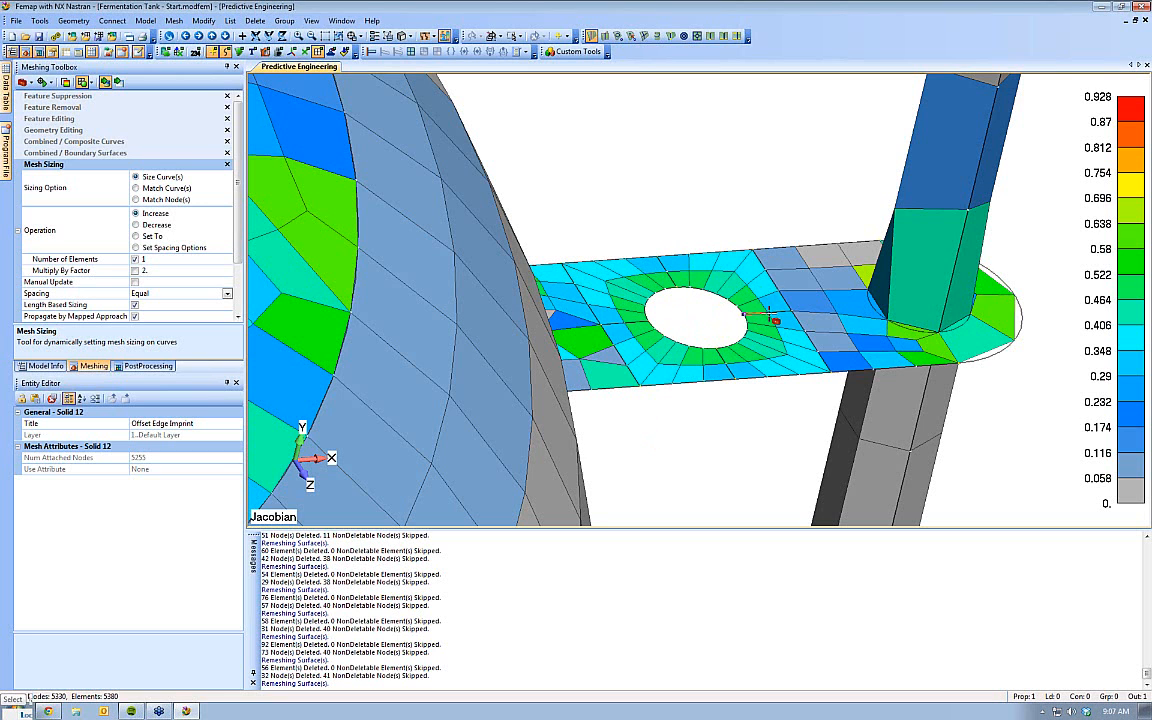
{"action": "scroll", "coordinate": [600, 175], "scroll_direction": "down", "scroll_amount": 5}
{"action": "middle_click_drag", "start_coordinate": [601, 177], "coordinate": [699, 391]}
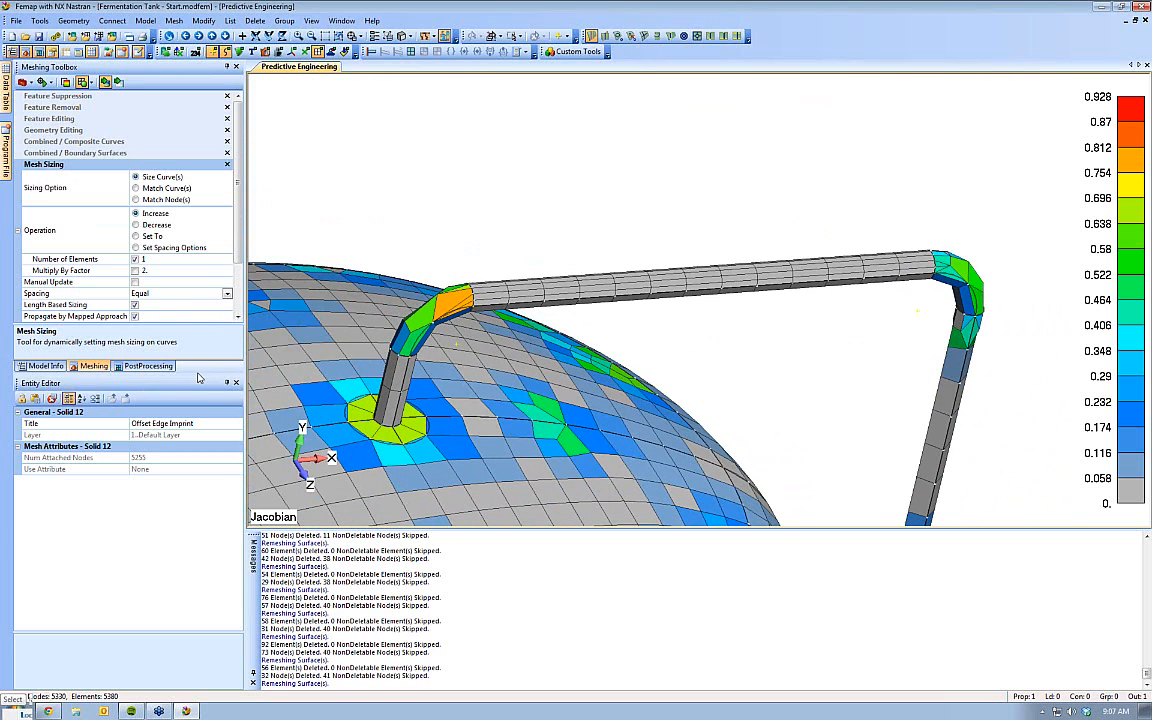
Set surface meshing to Mapped Mesh with Size All, Connect sizing and remesh the surfaces of the tank-top elbow
{"action": "left_click_drag", "start_coordinate": [198, 375], "coordinate": [192, 516]}
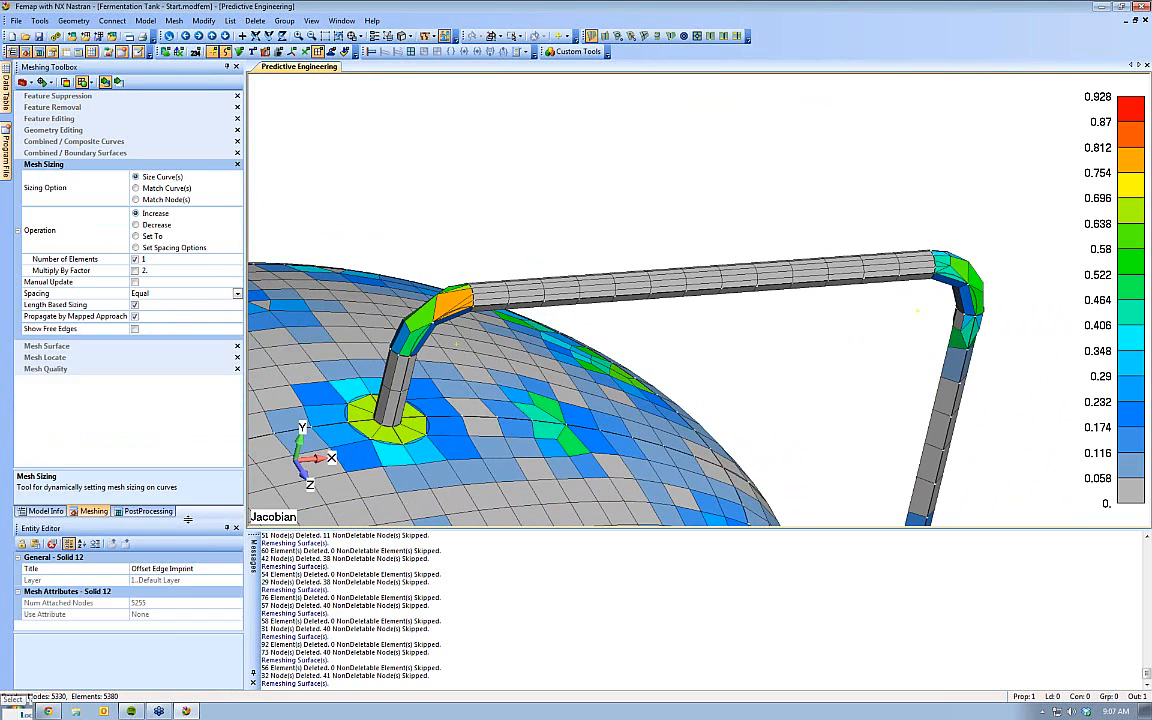
{"action": "left_click", "coordinate": [50, 346]}
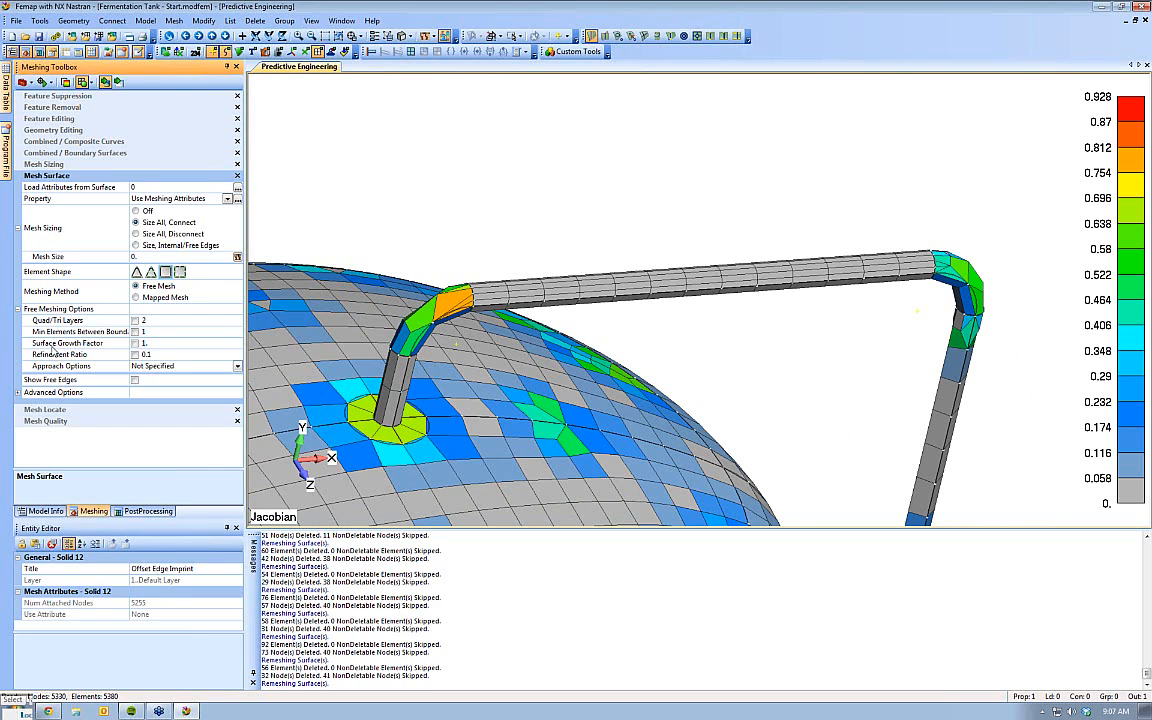
{"action": "left_click", "coordinate": [136, 298]}
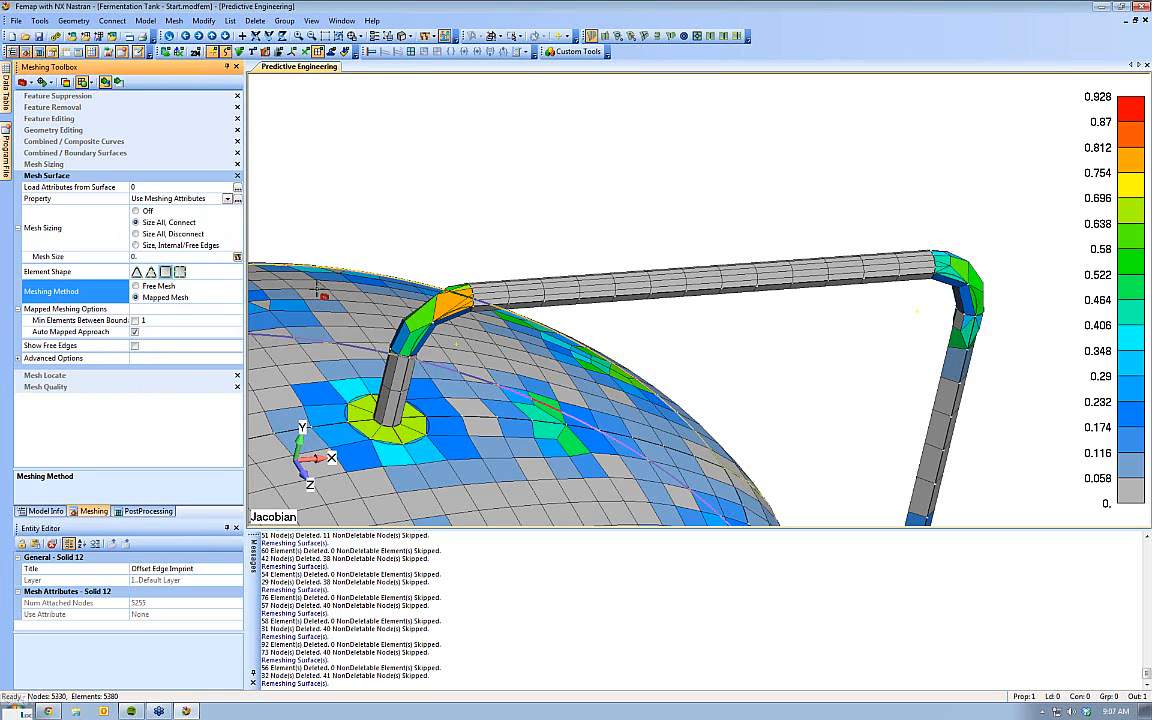
{"action": "left_click", "coordinate": [453, 303]}
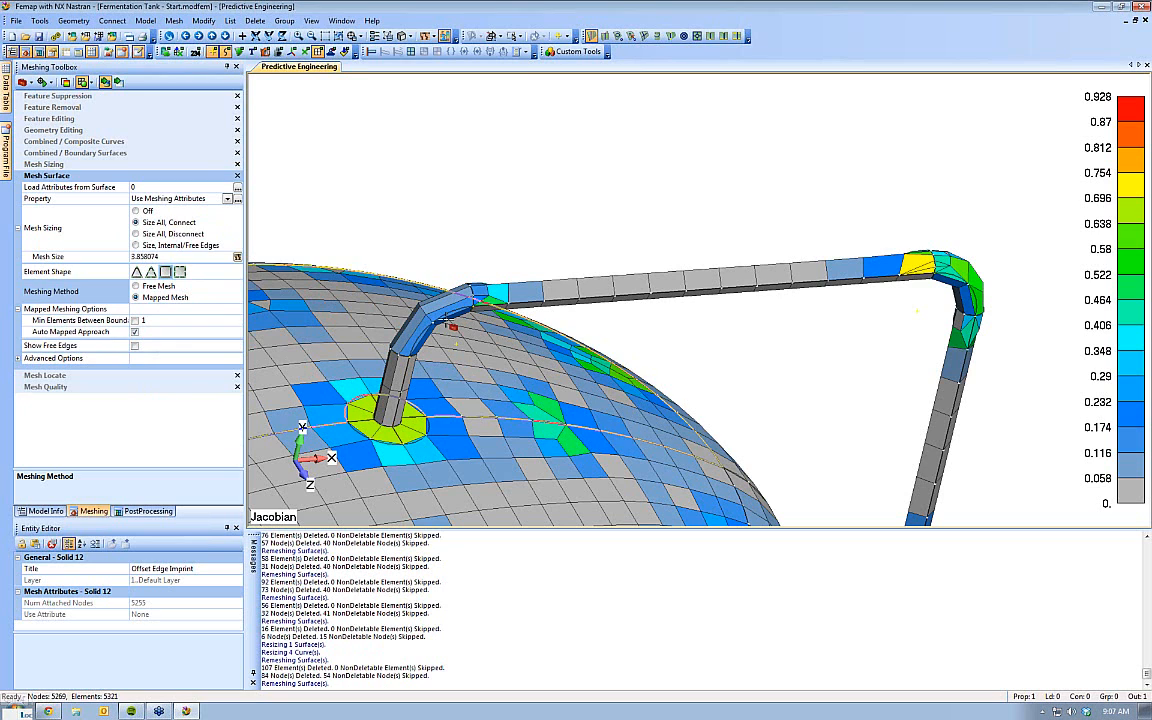
{"action": "left_click", "coordinate": [451, 326]}
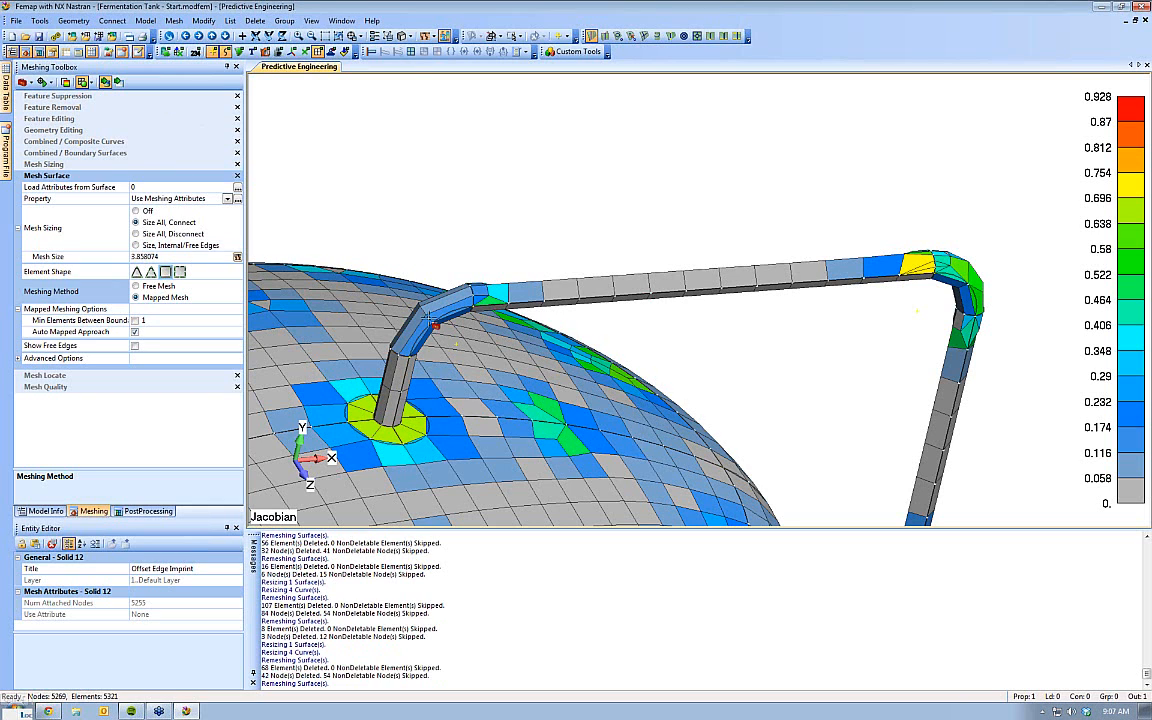
Remesh the horizontal pipe and the outer elbow surfaces with the mapped method
{"action": "left_click", "coordinate": [598, 289]}
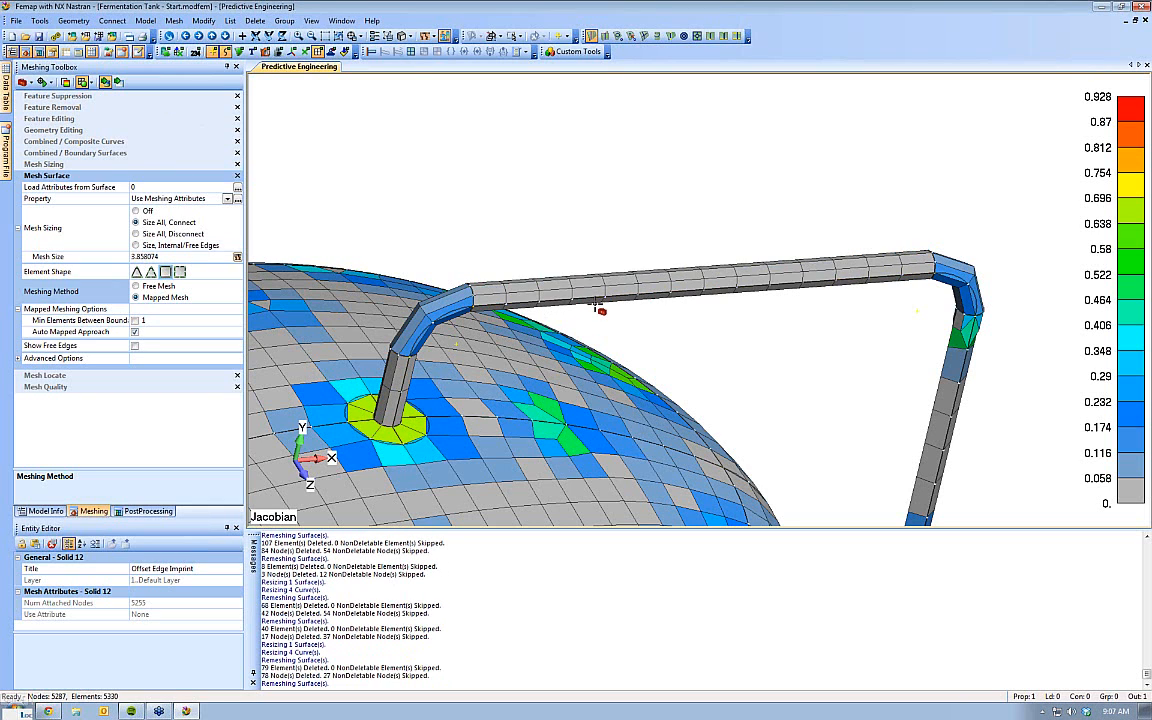
{"action": "left_click", "coordinate": [538, 276]}
{"action": "left_click", "coordinate": [954, 286]}
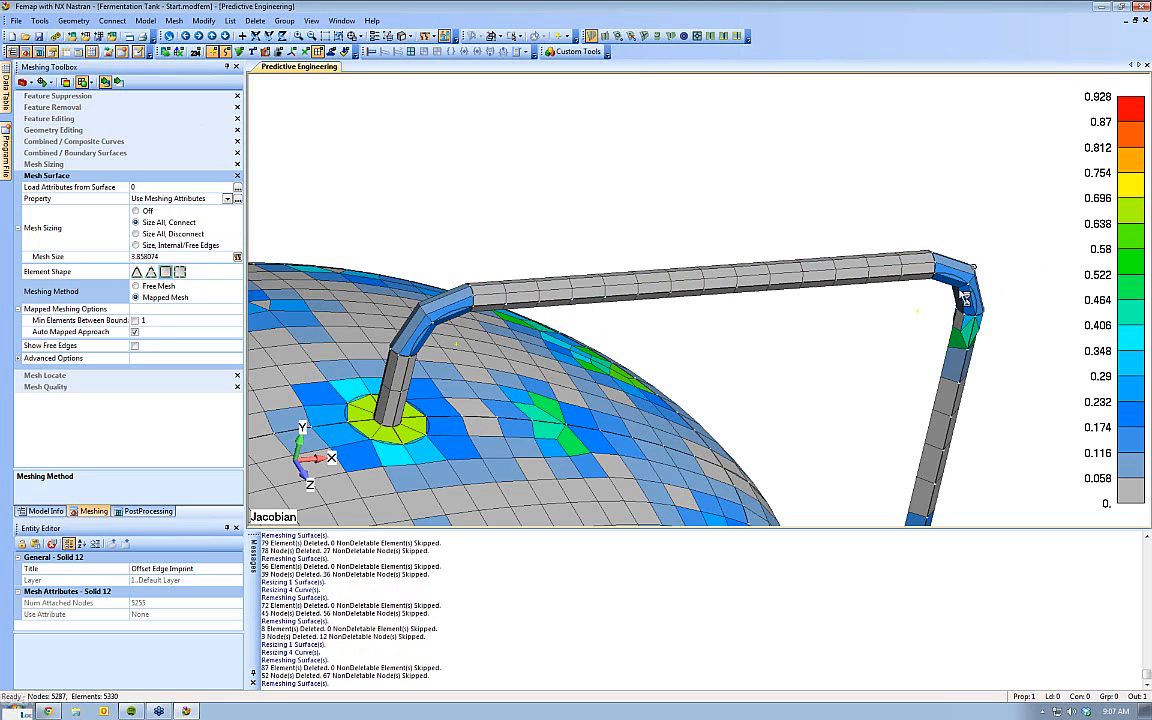
{"action": "left_click", "coordinate": [952, 285]}
Apply mapped meshing to the vertical pipe just below the outer elbow and to the short pipe above the tank nozzle
{"action": "left_click", "coordinate": [953, 363]}
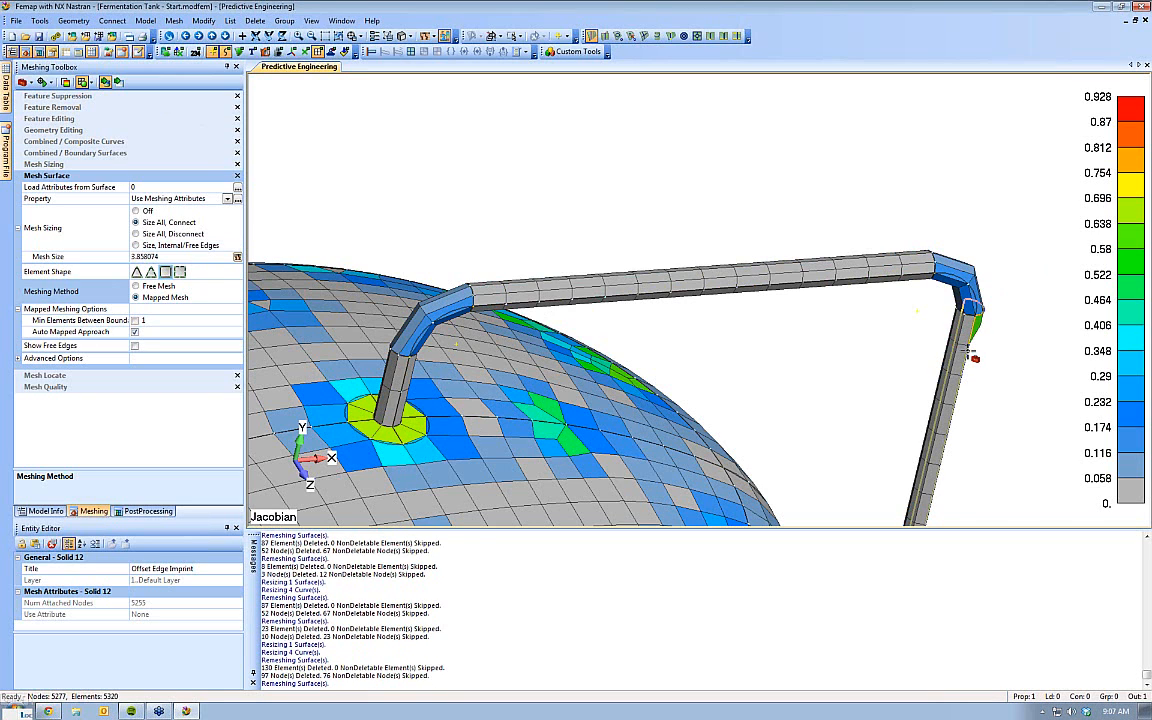
{"action": "left_click", "coordinate": [949, 437]}
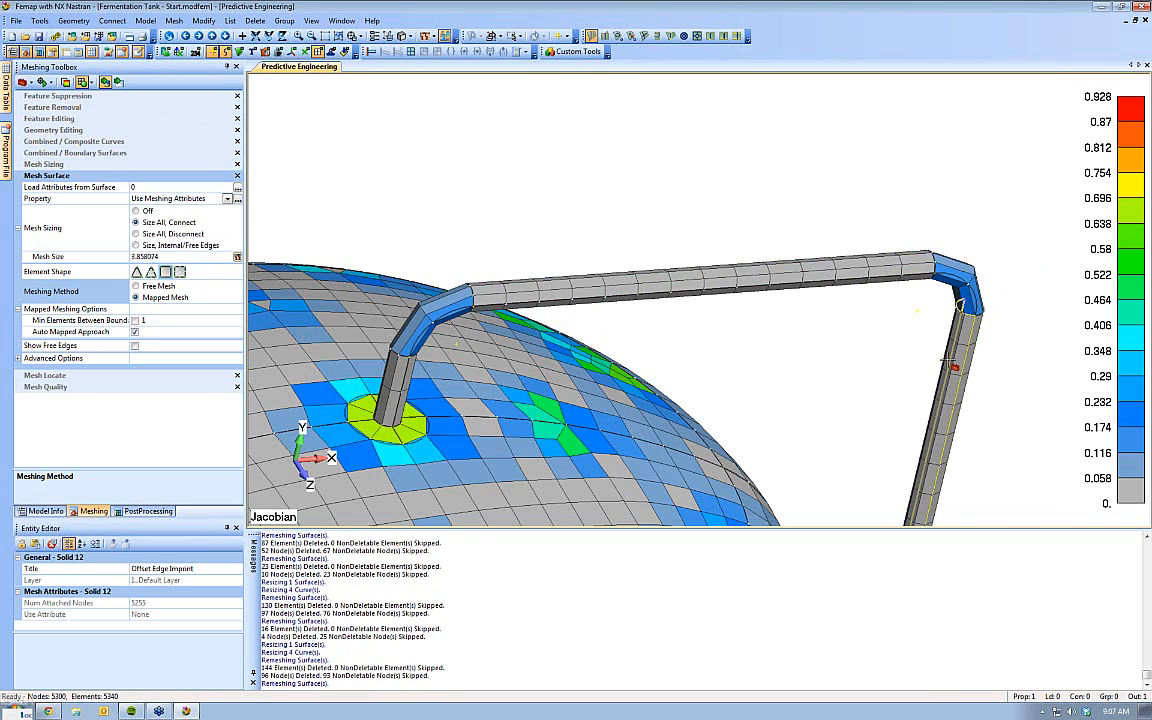
{"action": "left_click", "coordinate": [397, 384]}
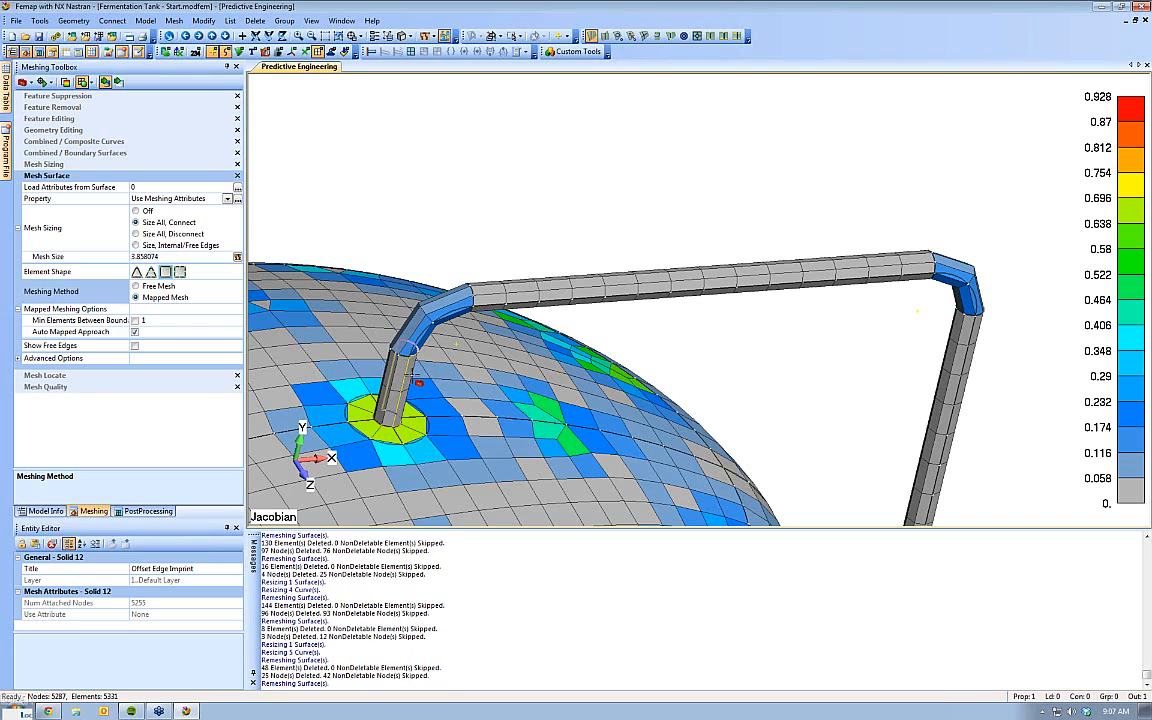
{"action": "left_click", "coordinate": [410, 380]}
Remesh both surfaces of the long vertical pipe run between the two support brackets with the mapped method
{"action": "scroll", "coordinate": [728, 236], "scroll_direction": "down", "scroll_amount": 5}
{"action": "scroll", "coordinate": [871, 383], "scroll_direction": "up", "scroll_amount": 5}
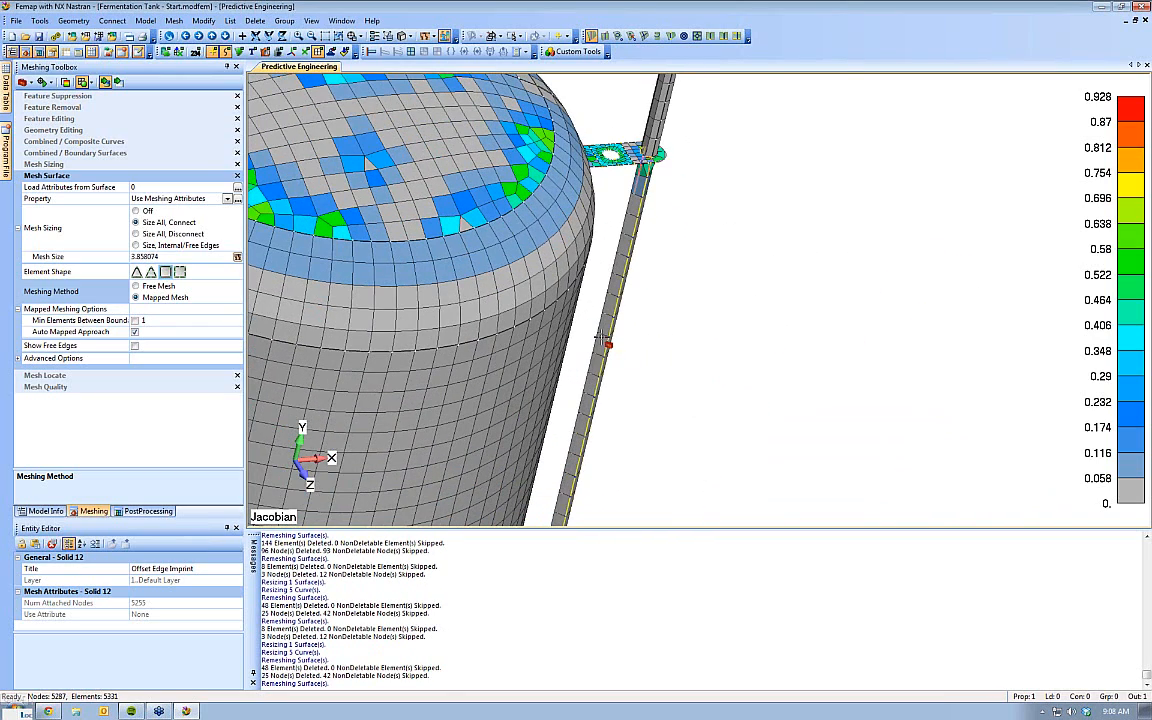
{"action": "left_click", "coordinate": [603, 341]}
{"action": "left_click", "coordinate": [616, 330]}
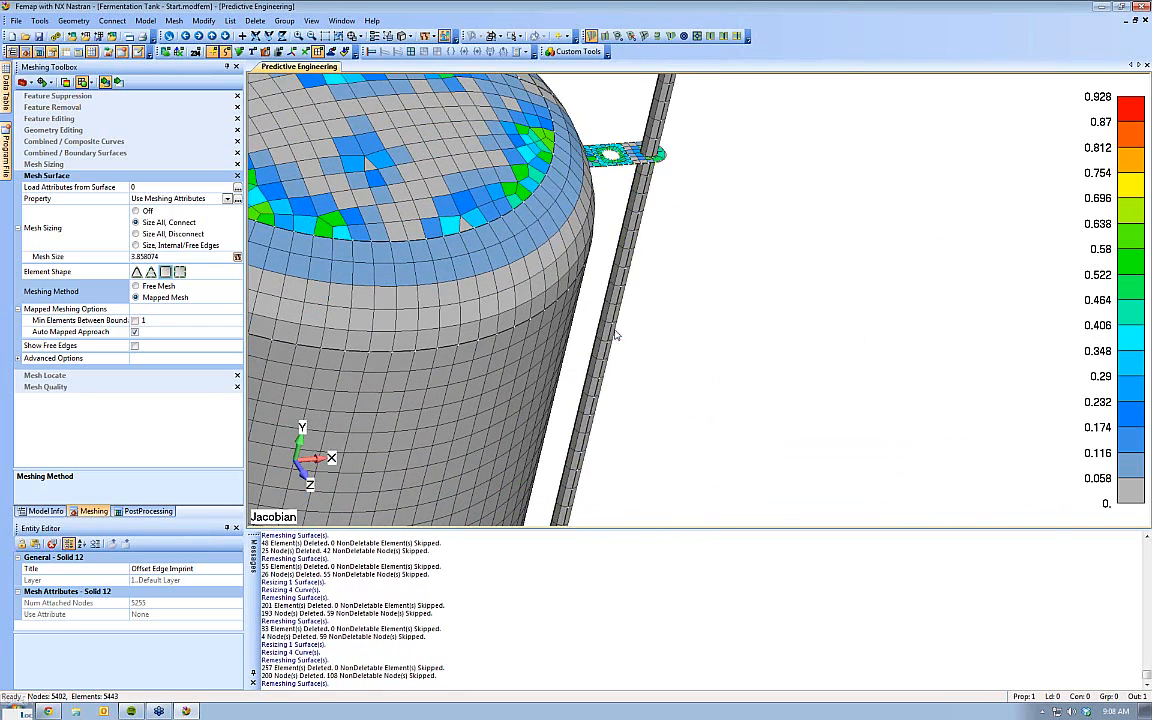
Apply mapped meshing to the surfaces of the vertical pipe's lower end below the bottom support bracket
{"action": "scroll", "coordinate": [613, 418], "scroll_direction": "down", "scroll_amount": 4}
{"action": "scroll", "coordinate": [567, 335], "scroll_direction": "up", "scroll_amount": 4}
{"action": "middle_click_drag", "start_coordinate": [567, 333], "coordinate": [576, 304]}
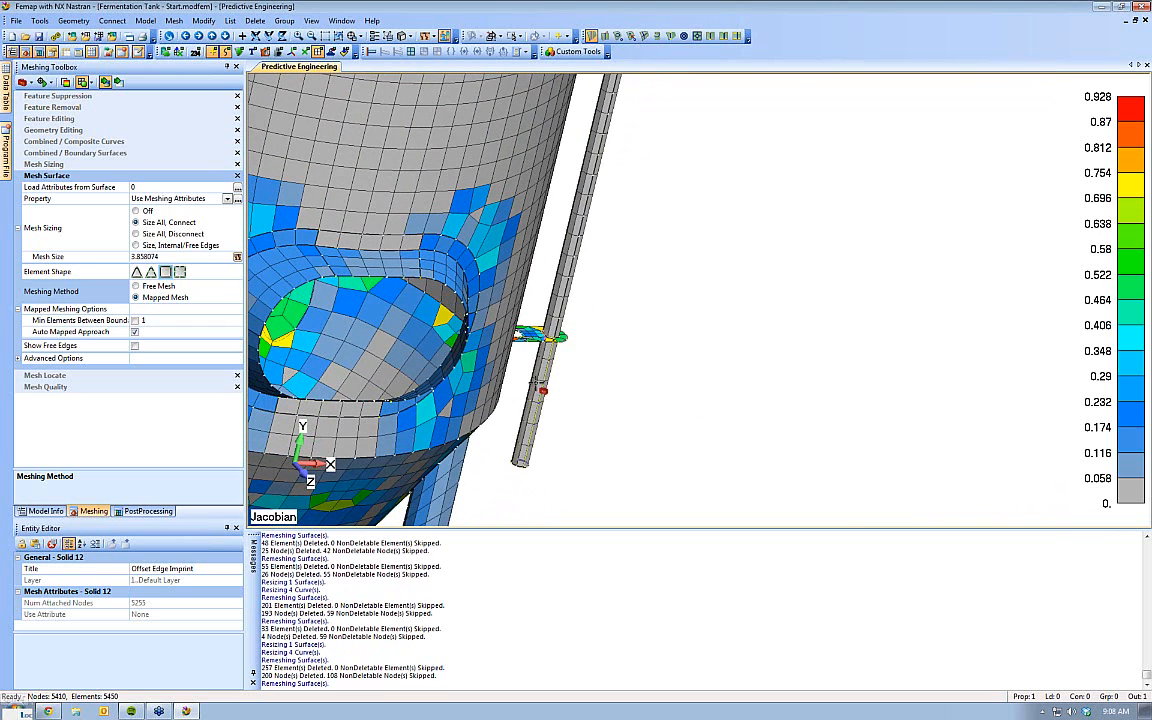
{"action": "left_click", "coordinate": [533, 384]}
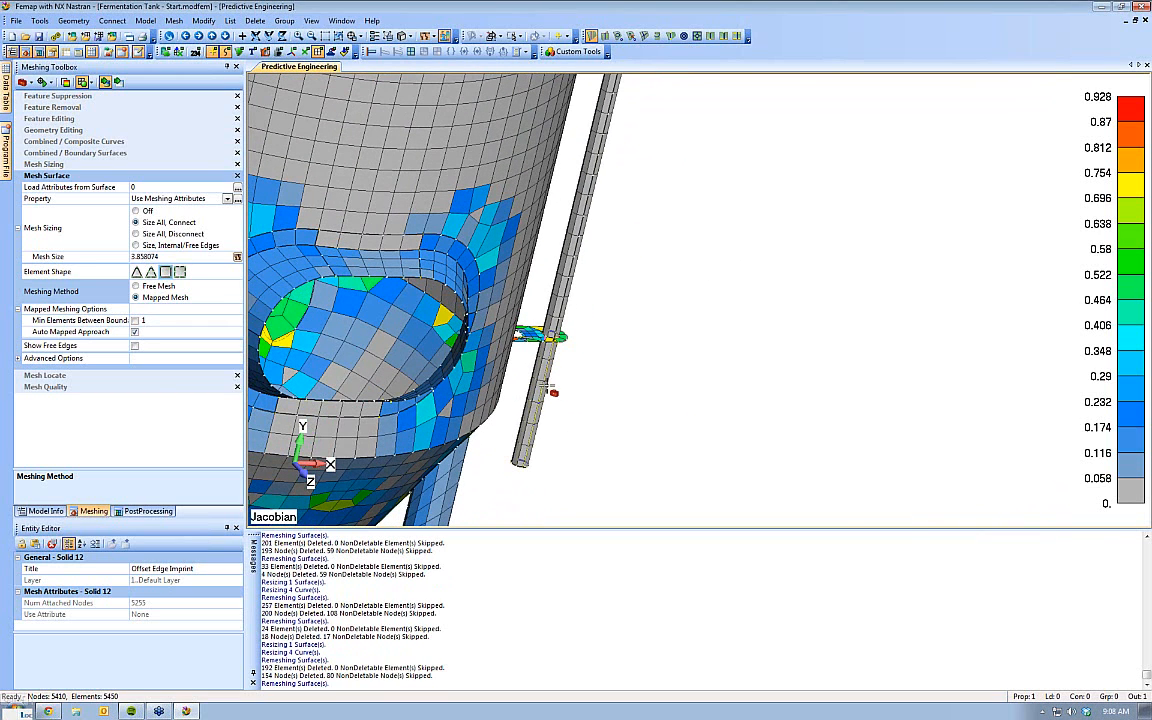
{"action": "left_click", "coordinate": [547, 385]}
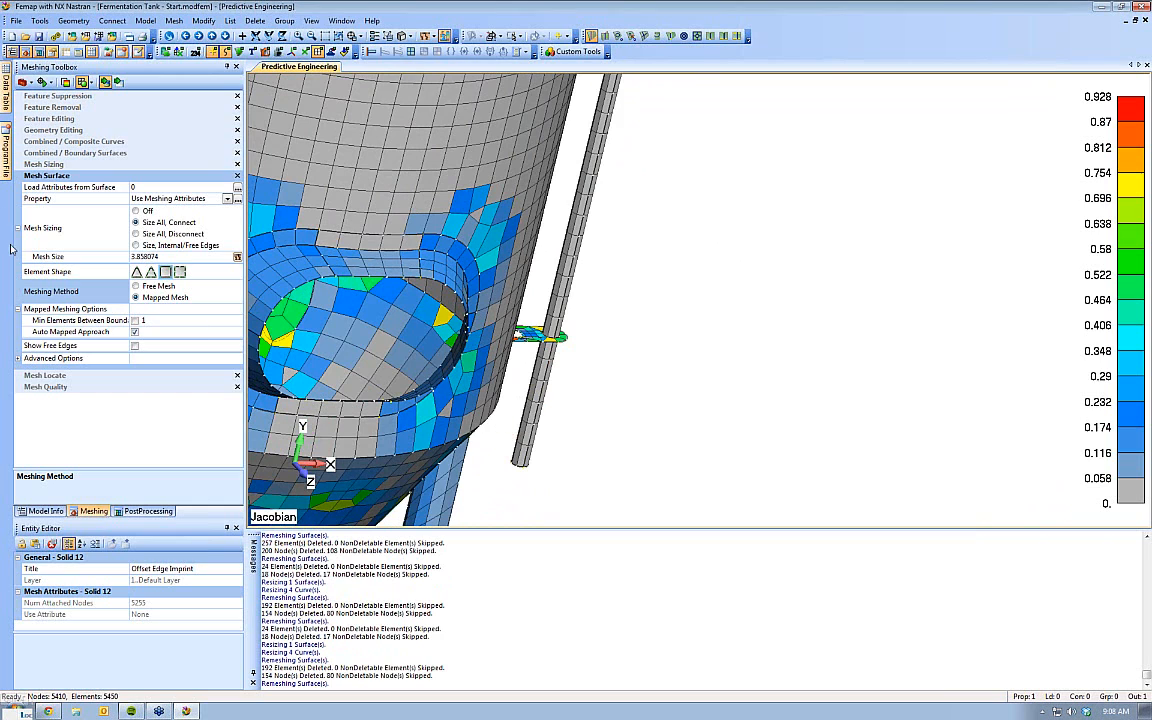
Increase the mesh sizing by 1 element at a time on the curves at the vertical pipe's open lower end
{"action": "left_click", "coordinate": [47, 375]}
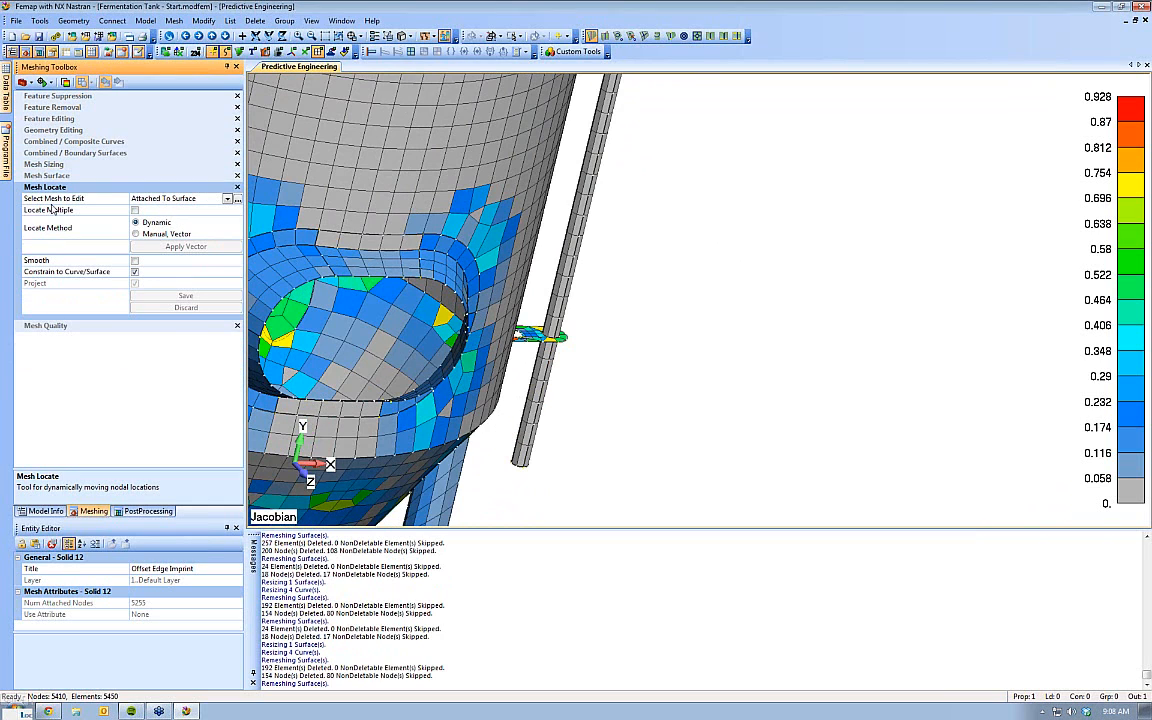
{"action": "left_click", "coordinate": [45, 164]}
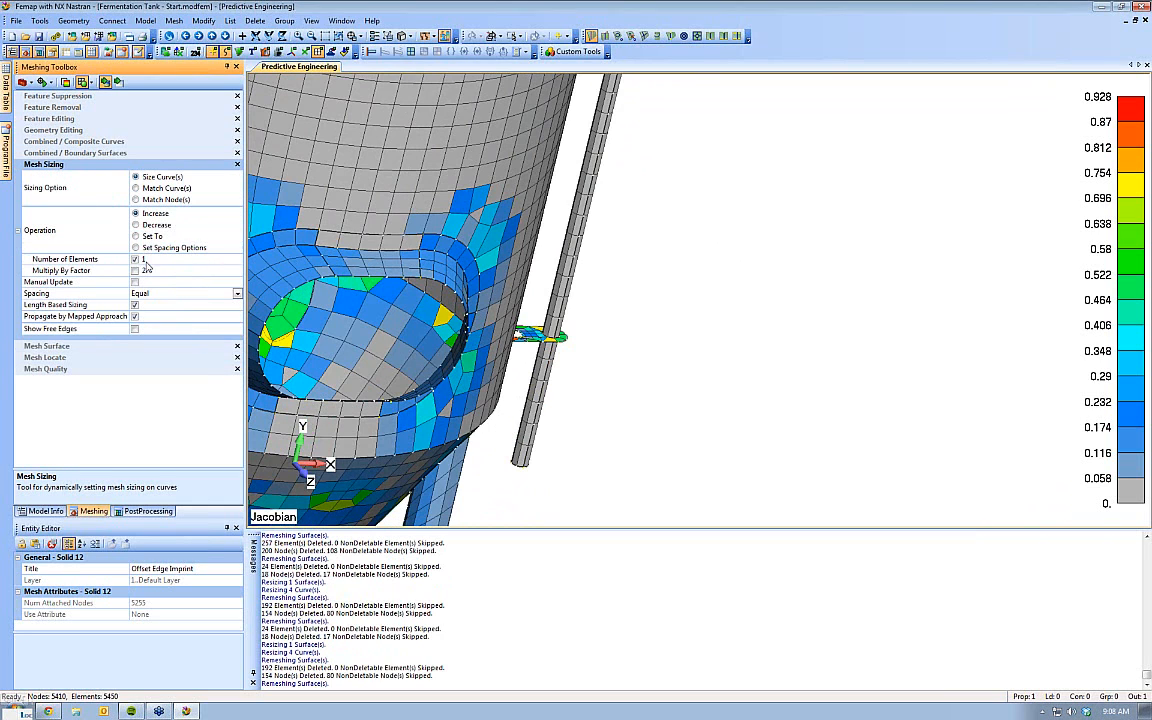
{"action": "left_click", "coordinate": [517, 468]}
{"action": "left_click", "coordinate": [514, 467]}
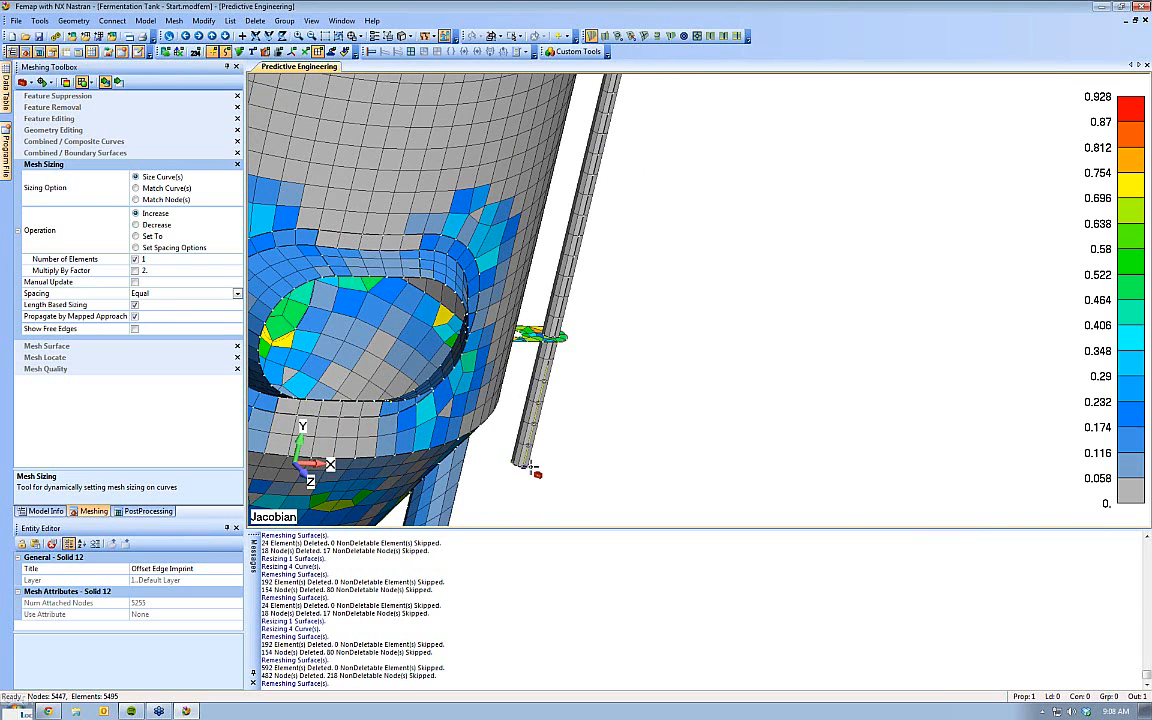
{"action": "left_click", "coordinate": [533, 464]}
Add 4 elements, 1 at a time, along the bend of the outer elbow between the horizontal and vertical pipes
{"action": "scroll", "coordinate": [620, 270], "scroll_direction": "down", "scroll_amount": 3}
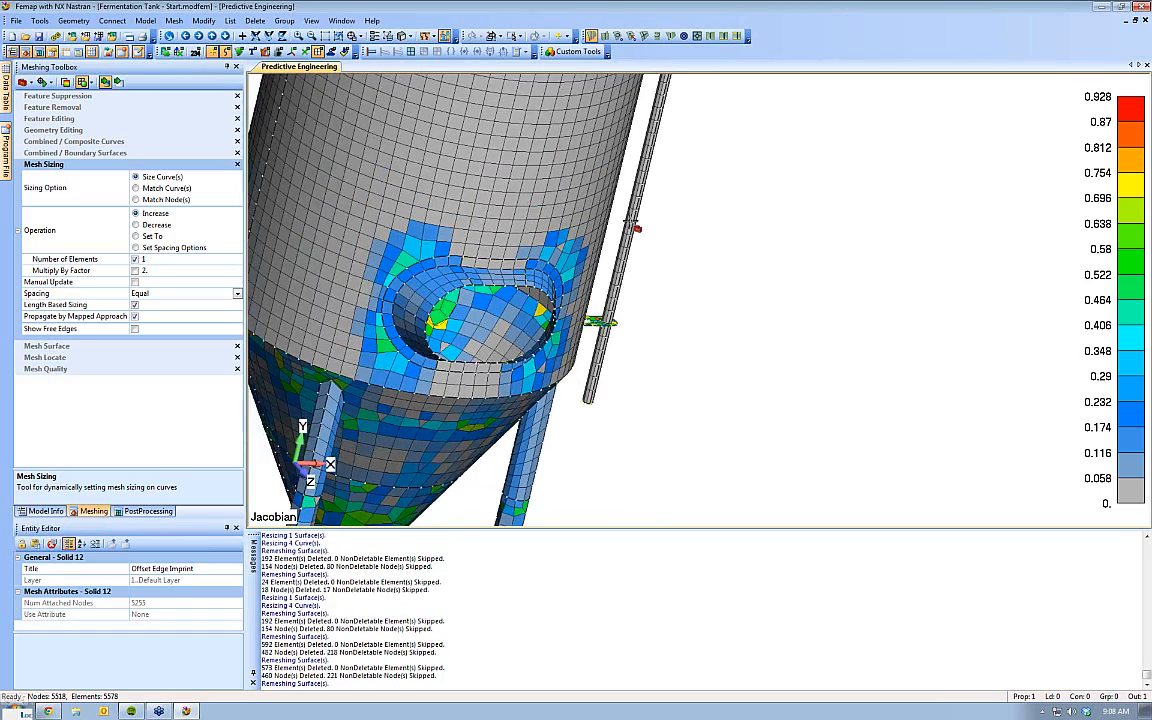
{"action": "middle_click_drag", "start_coordinate": [636, 226], "coordinate": [537, 476], "text": "ctrl"}
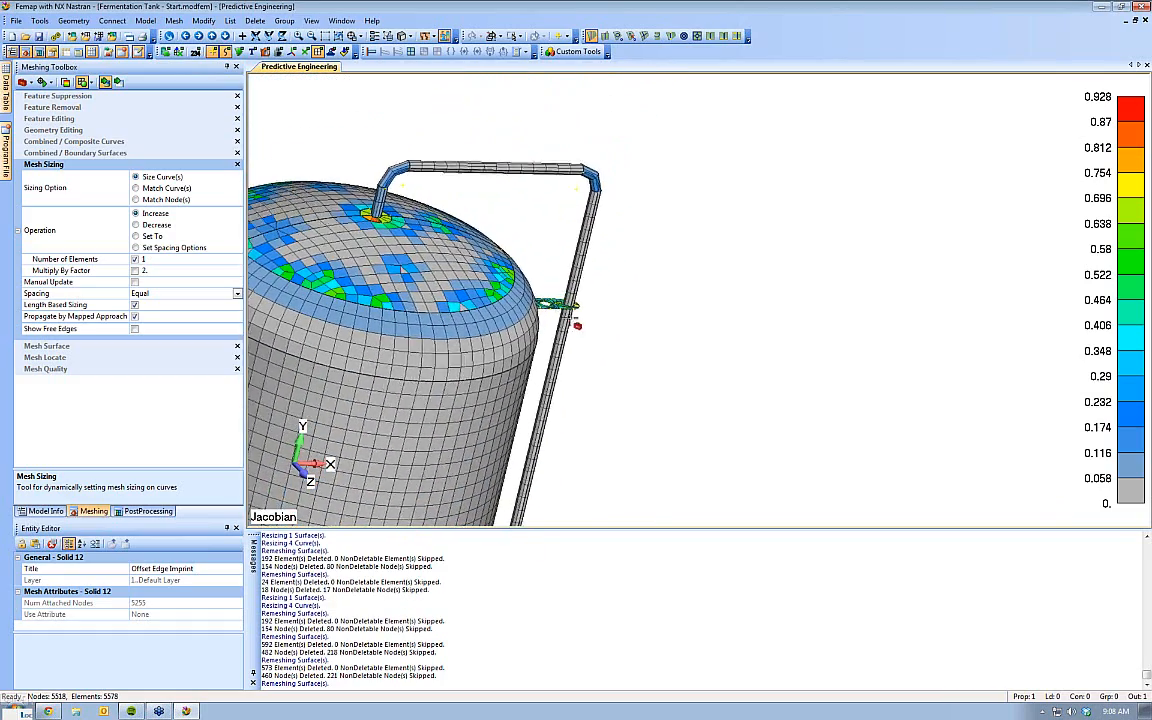
{"action": "scroll", "coordinate": [576, 324], "scroll_direction": "up", "scroll_amount": 4}
{"action": "middle_click_drag", "start_coordinate": [494, 321], "coordinate": [580, 519], "text": "ctrl"}
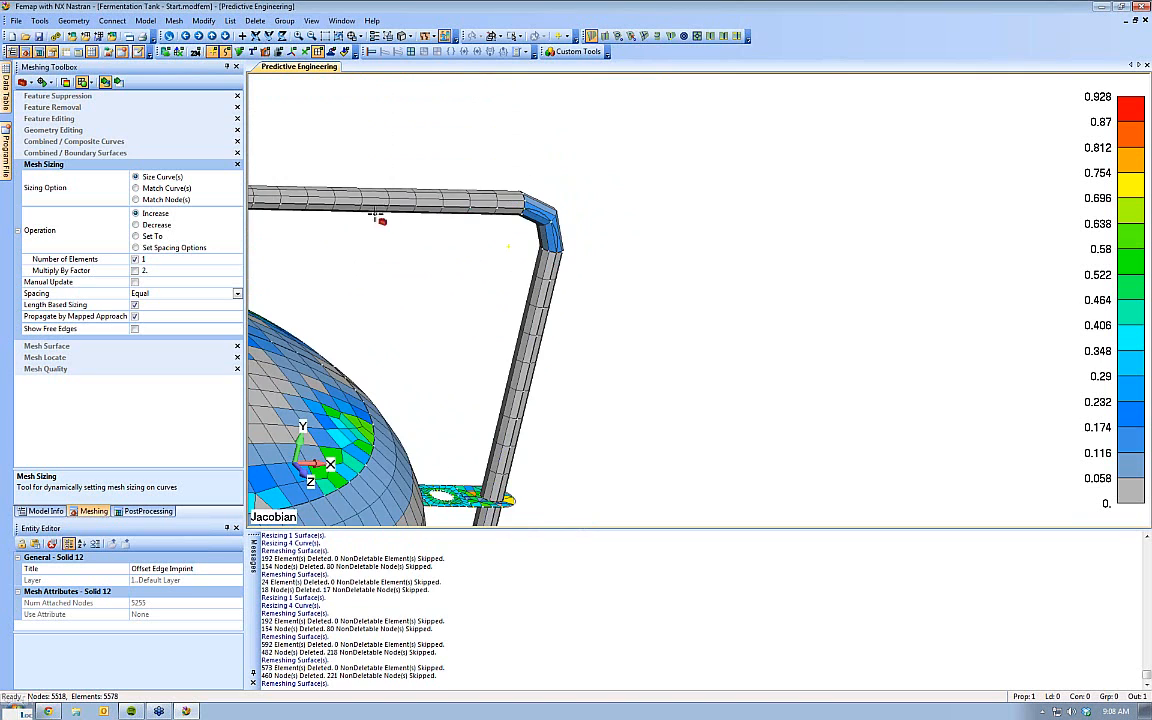
{"action": "middle_click_drag", "start_coordinate": [350, 211], "coordinate": [730, 241], "text": "ctrl"}
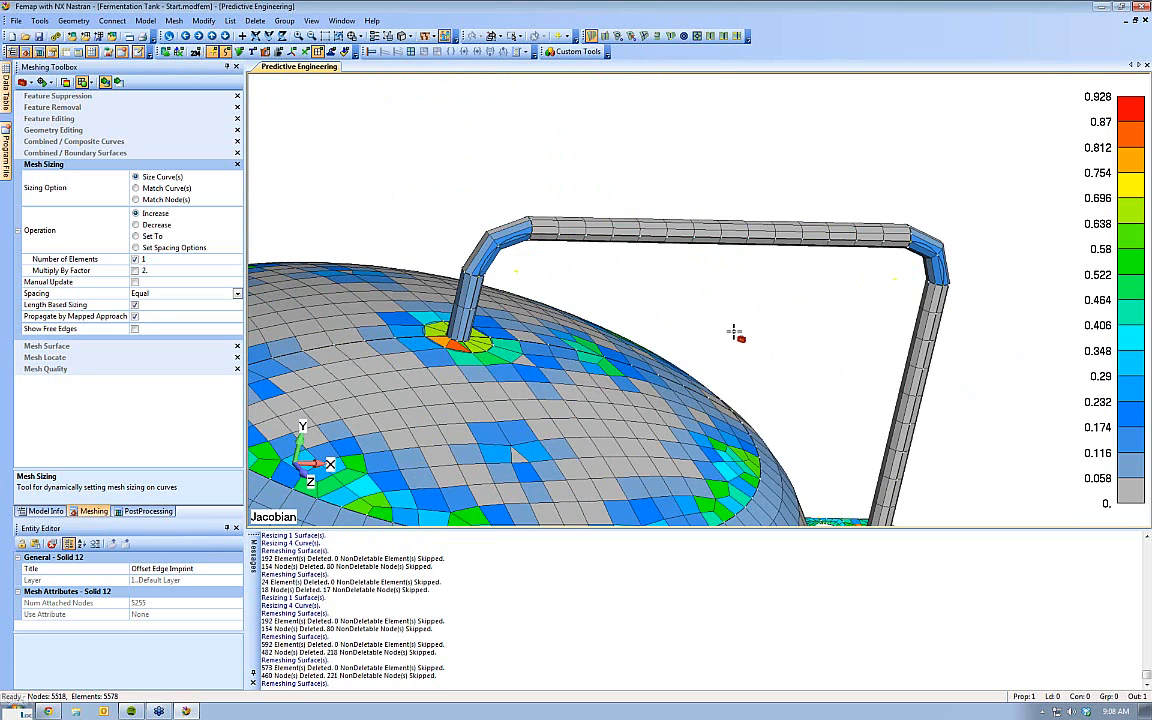
{"action": "left_click", "coordinate": [942, 263]}
{"action": "left_click", "coordinate": [941, 263]}
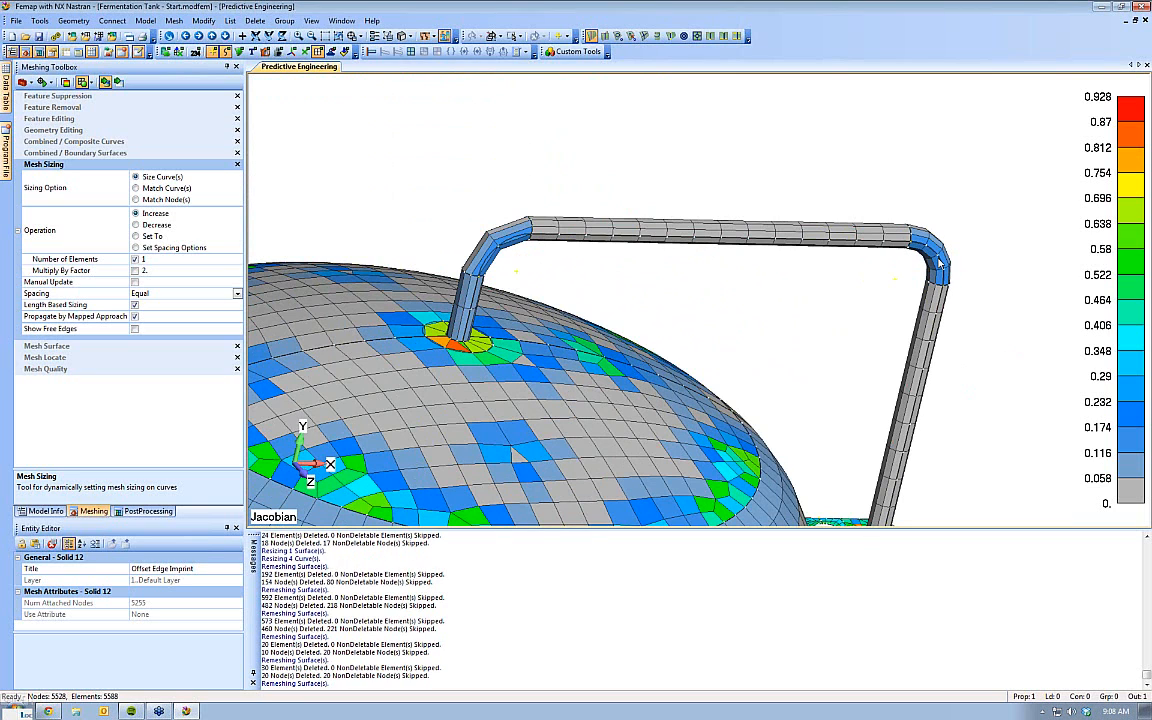
{"action": "left_click", "coordinate": [941, 263]}
{"action": "left_click", "coordinate": [941, 263]}
Add 5 elements, 1 at a time, along the bend of the elbow above the tank nozzle
{"action": "left_click", "coordinate": [514, 250]}
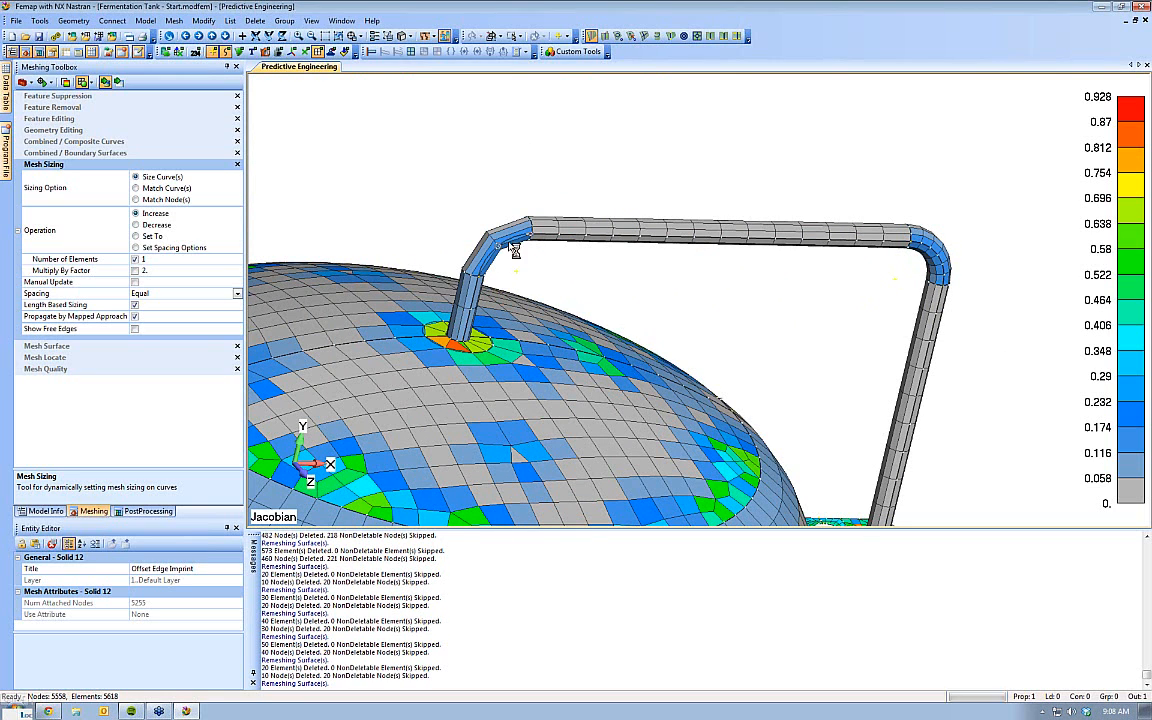
{"action": "left_click", "coordinate": [514, 250]}
{"action": "left_click", "coordinate": [514, 250]}
{"action": "left_click", "coordinate": [514, 250]}
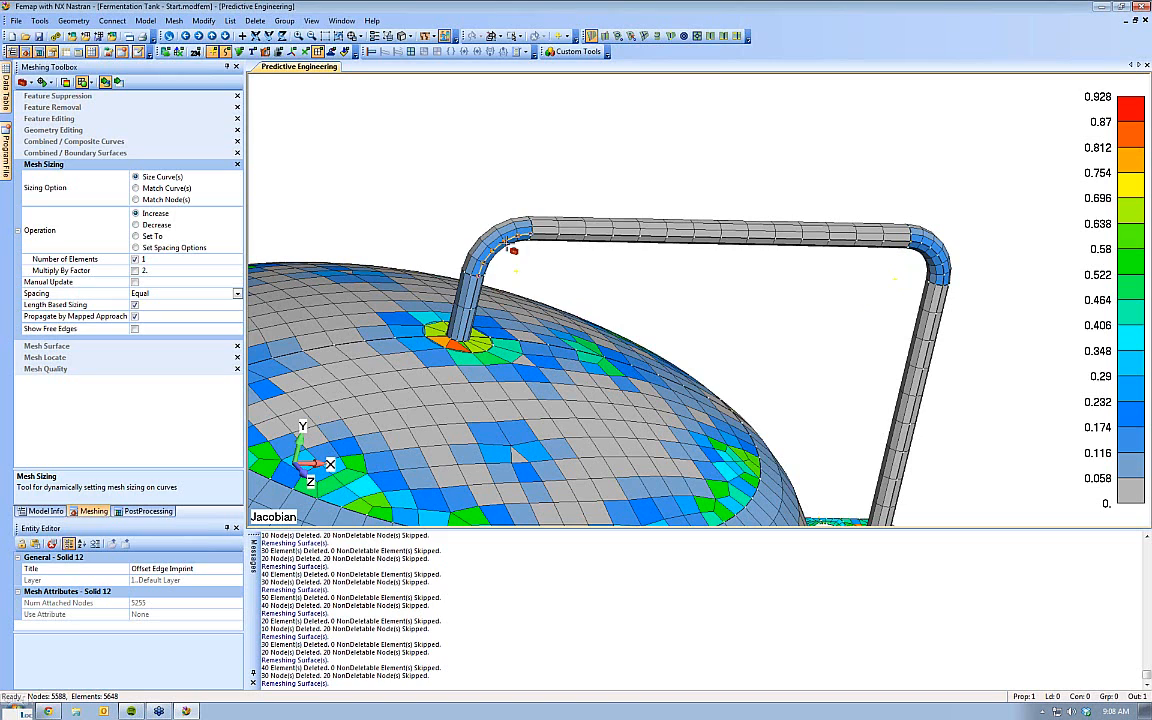
{"action": "left_click", "coordinate": [514, 250]}
Try a mapped remesh of the tank's lower cone surface with Size All, Connect sizing, and undo it
{"action": "middle_click_drag", "start_coordinate": [571, 285], "coordinate": [740, 290]}
{"action": "scroll", "coordinate": [522, 250], "scroll_direction": "down", "scroll_amount": 3}
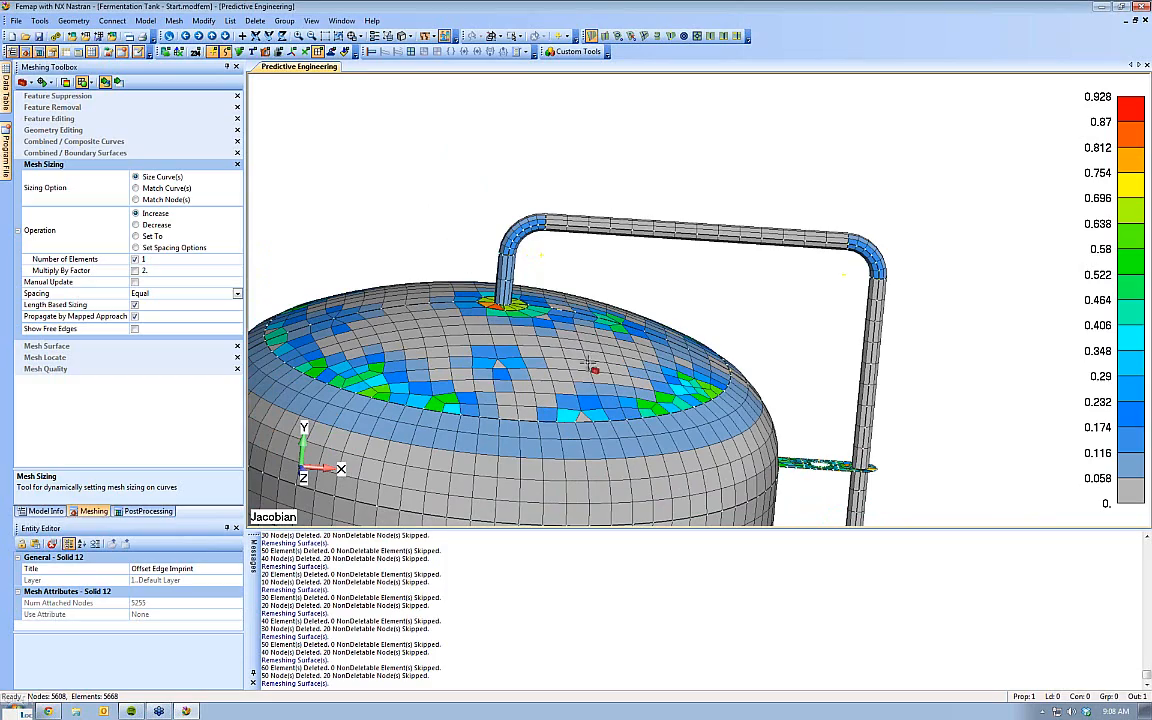
{"action": "scroll", "coordinate": [518, 335], "scroll_direction": "down", "scroll_amount": 5}
{"action": "middle_click_drag", "start_coordinate": [630, 398], "coordinate": [641, 211], "text": "ctrl"}
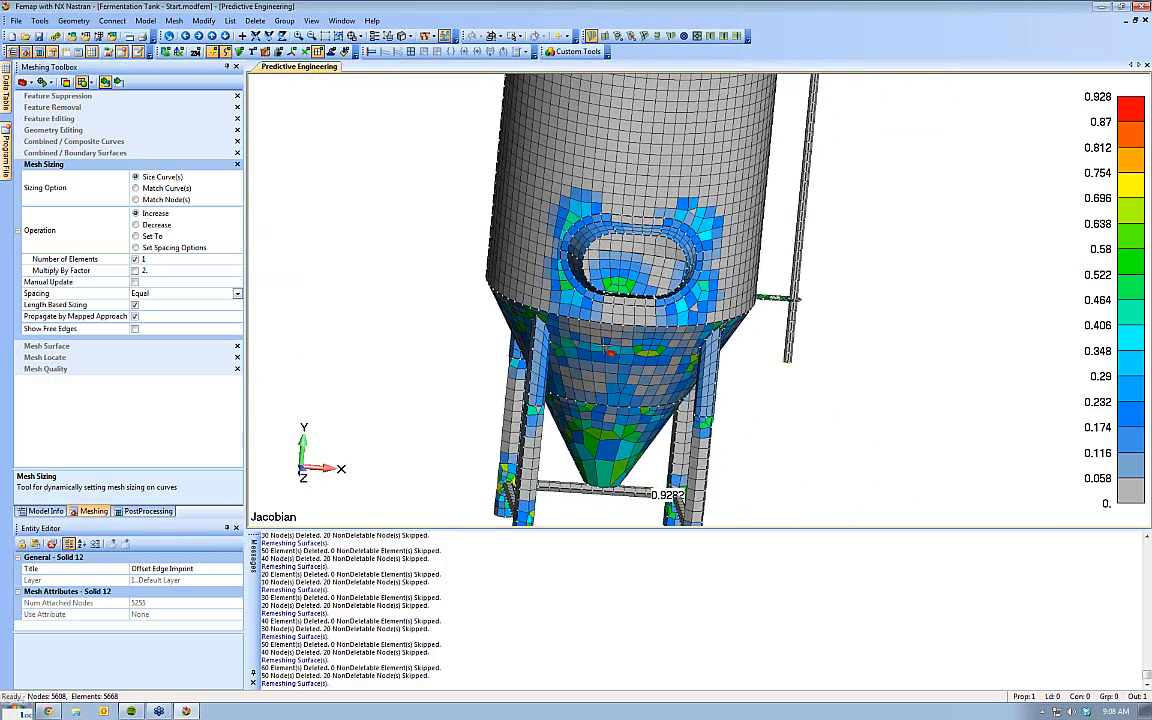
{"action": "middle_click_drag", "start_coordinate": [600, 350], "coordinate": [626, 215]}
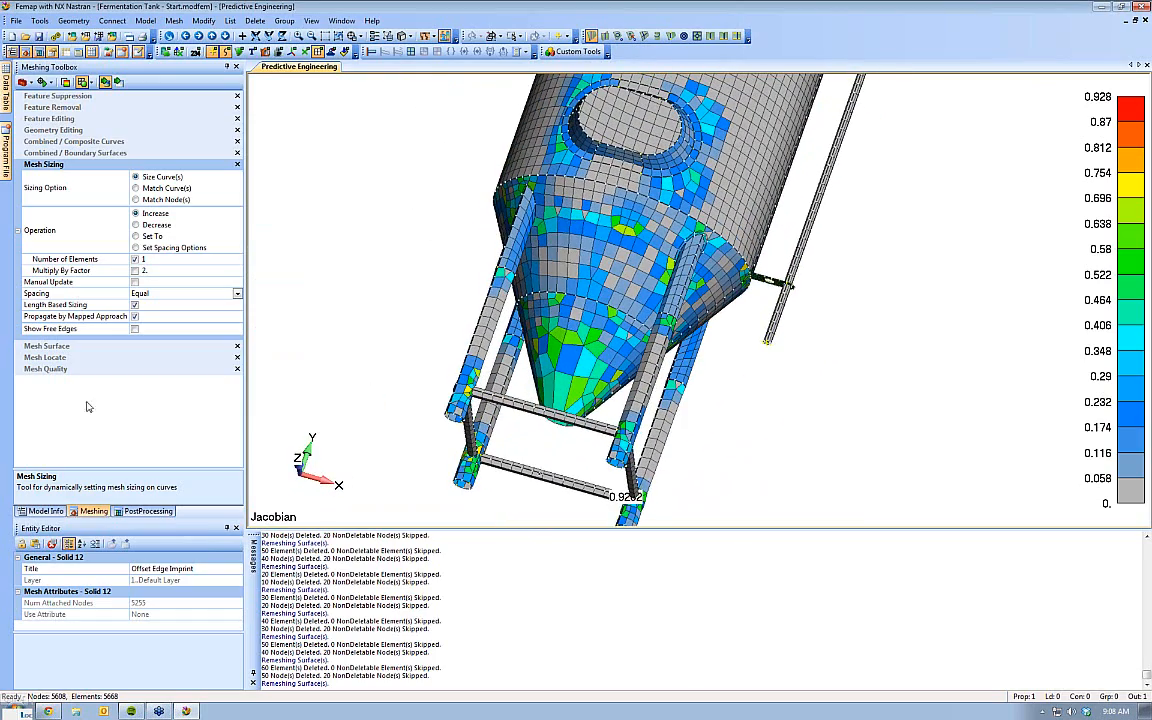
{"action": "left_click", "coordinate": [45, 346]}
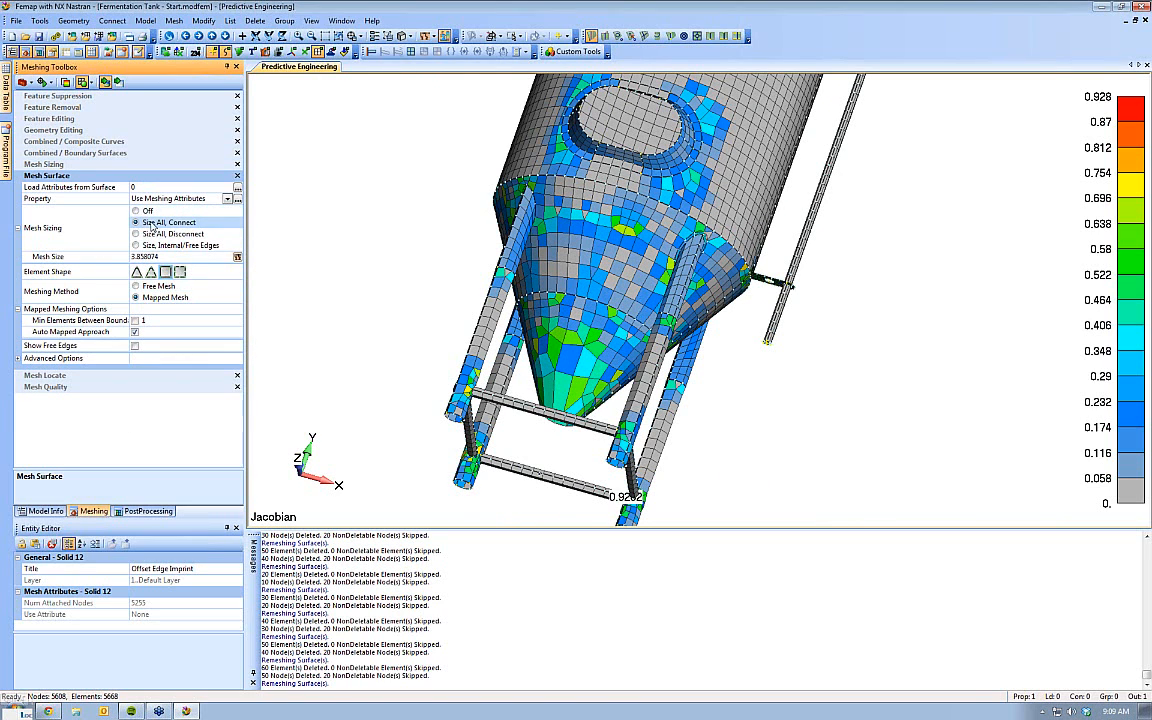
{"action": "left_click", "coordinate": [578, 340]}
{"action": "middle_click_drag", "start_coordinate": [581, 343], "coordinate": [577, 398]}
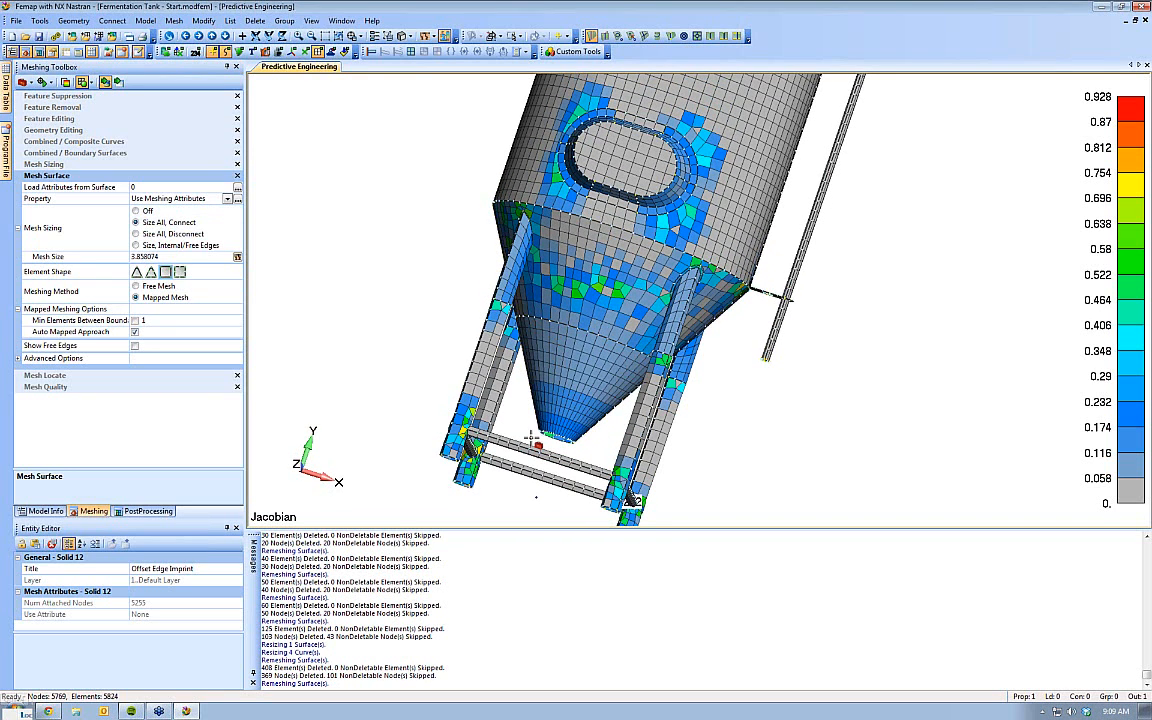
{"action": "middle_click_drag", "start_coordinate": [537, 485], "coordinate": [563, 433]}
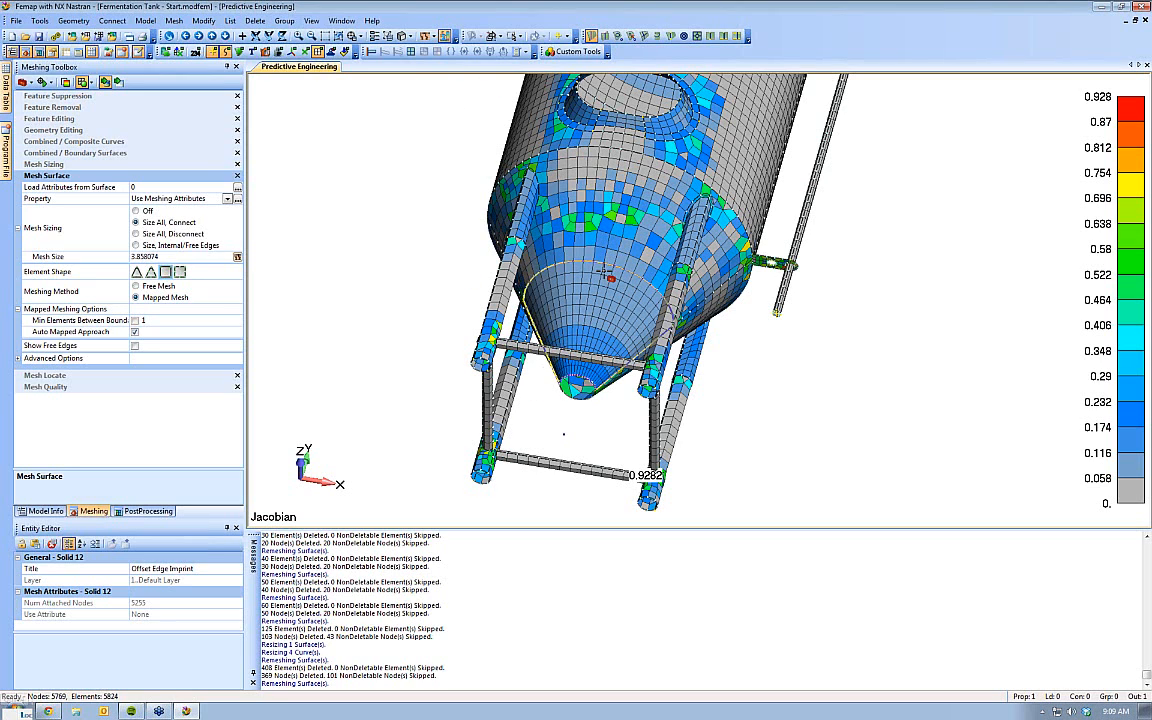
{"action": "key", "text": "ctrl+z"}
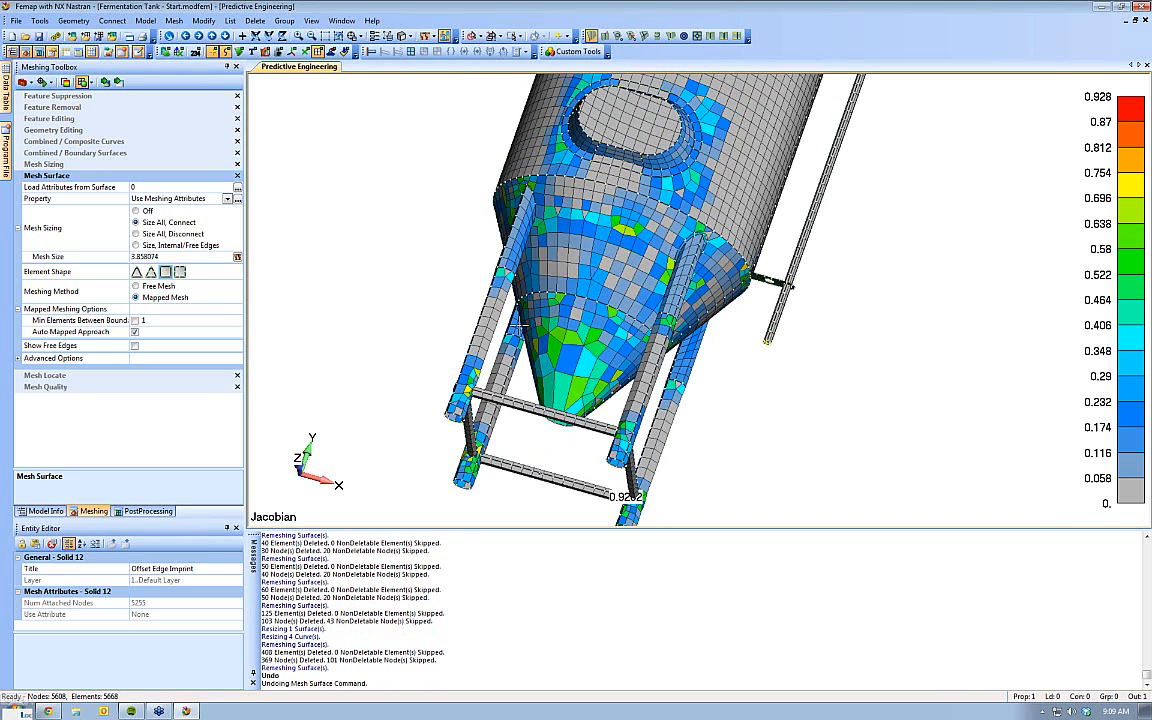
Turn the surface mesh sizing off and remesh the lower cone's surfaces with the mapped method
{"action": "left_click", "coordinate": [136, 213]}
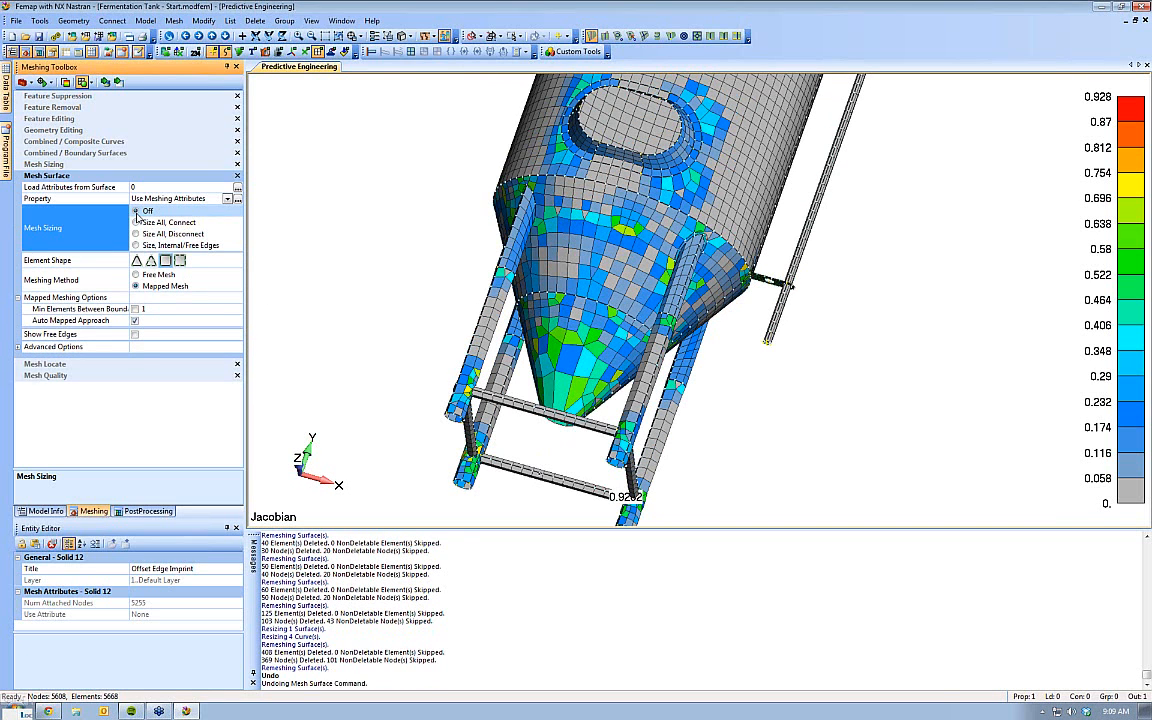
{"action": "left_click", "coordinate": [104, 82]}
{"action": "left_click", "coordinate": [585, 353]}
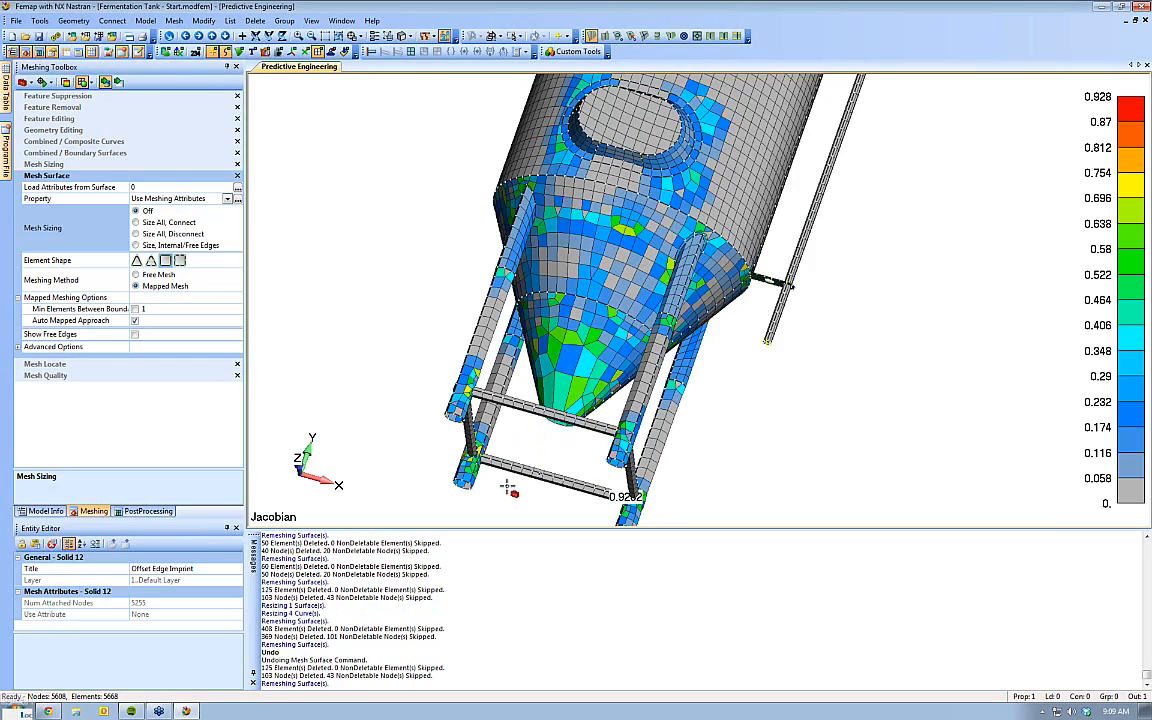
{"action": "middle_click_drag", "start_coordinate": [506, 485], "coordinate": [446, 288]}
{"action": "left_click", "coordinate": [589, 317]}
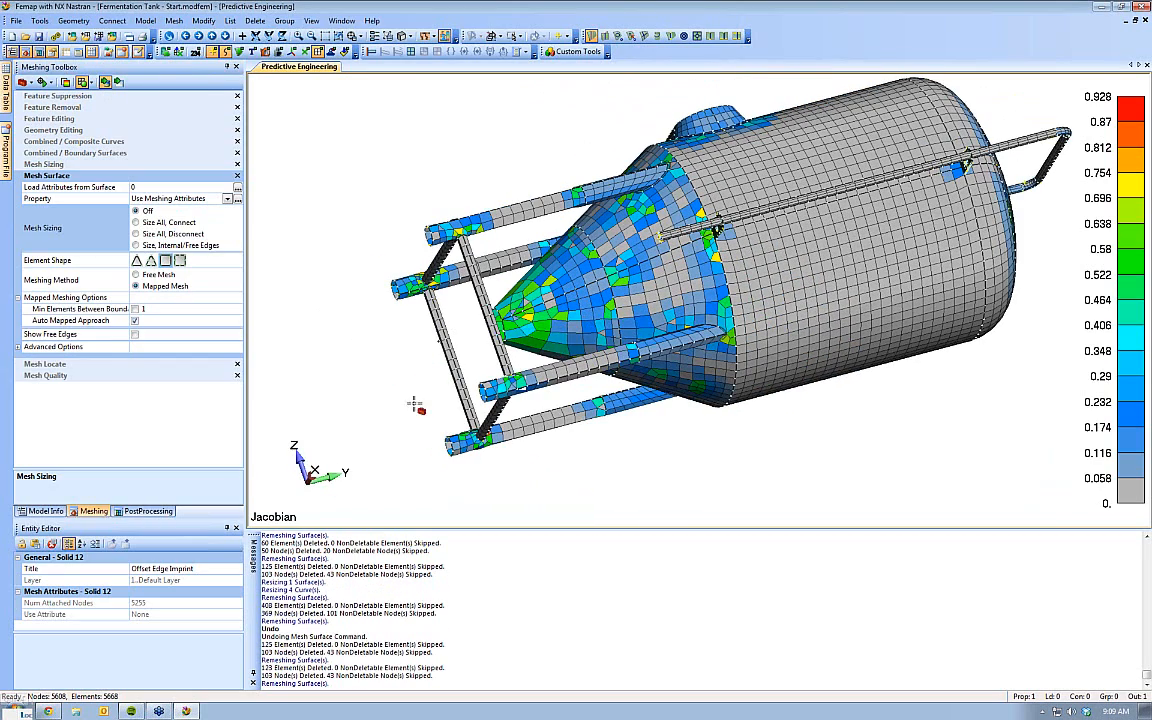
Increase the mesh sizing by 1 element on the upper edge curves and the seam curve of the tank's lower cone section
{"action": "middle_click_drag", "start_coordinate": [347, 430], "coordinate": [550, 318]}
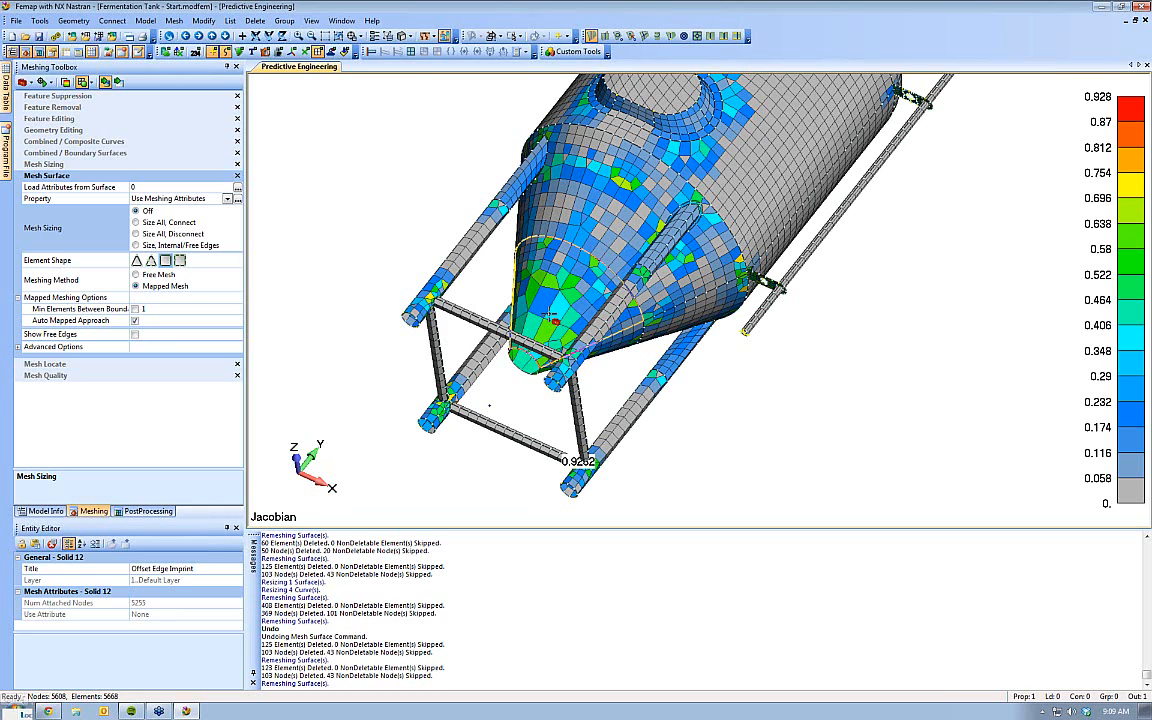
{"action": "left_click", "coordinate": [45, 164]}
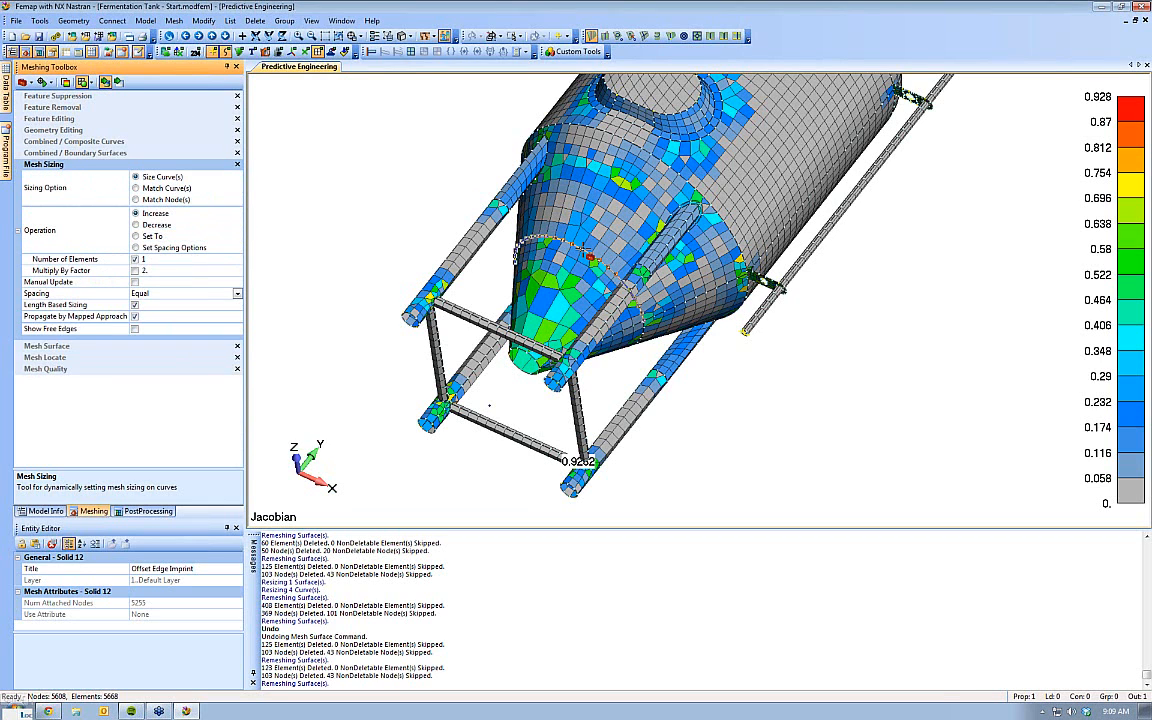
{"action": "left_click", "coordinate": [583, 250]}
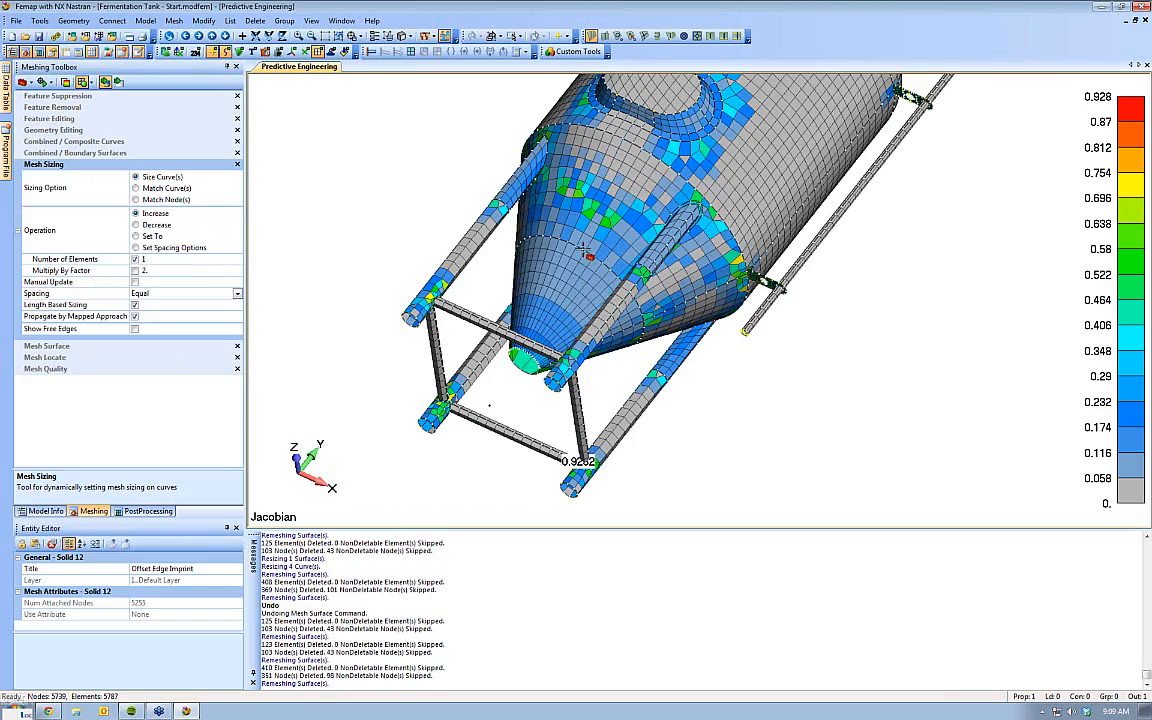
{"action": "middle_click_drag", "start_coordinate": [496, 302], "coordinate": [728, 426]}
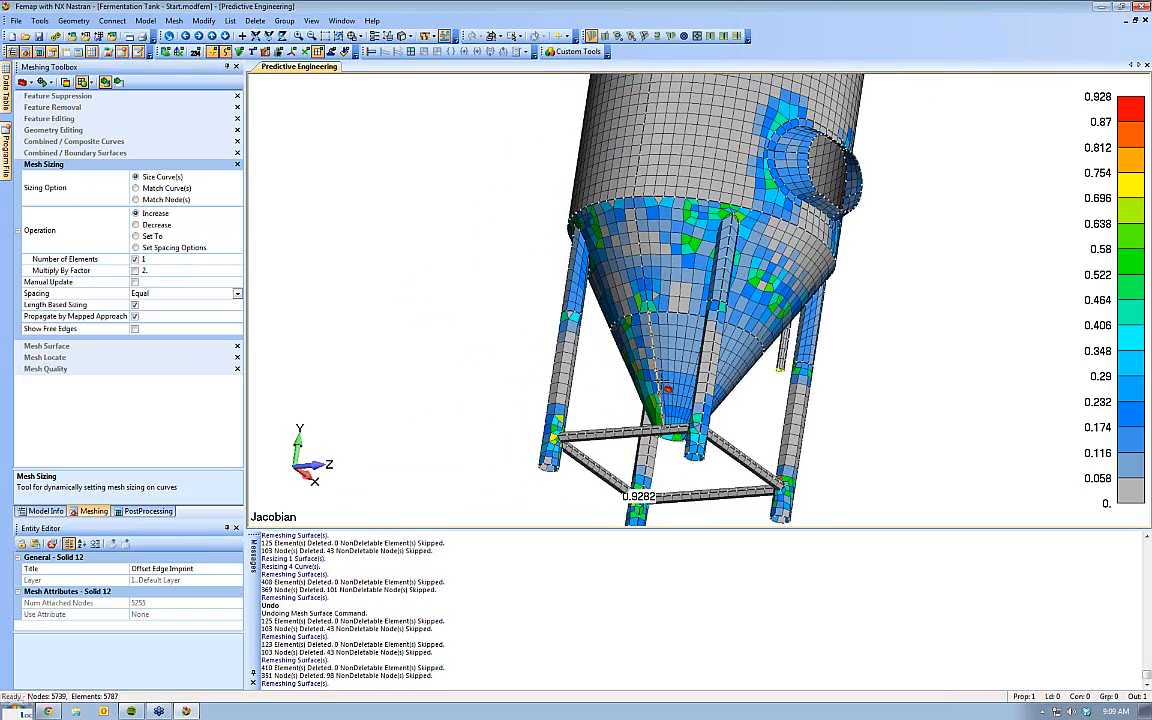
{"action": "left_click", "coordinate": [658, 380]}
{"action": "middle_click_drag", "start_coordinate": [657, 379], "coordinate": [774, 398]}
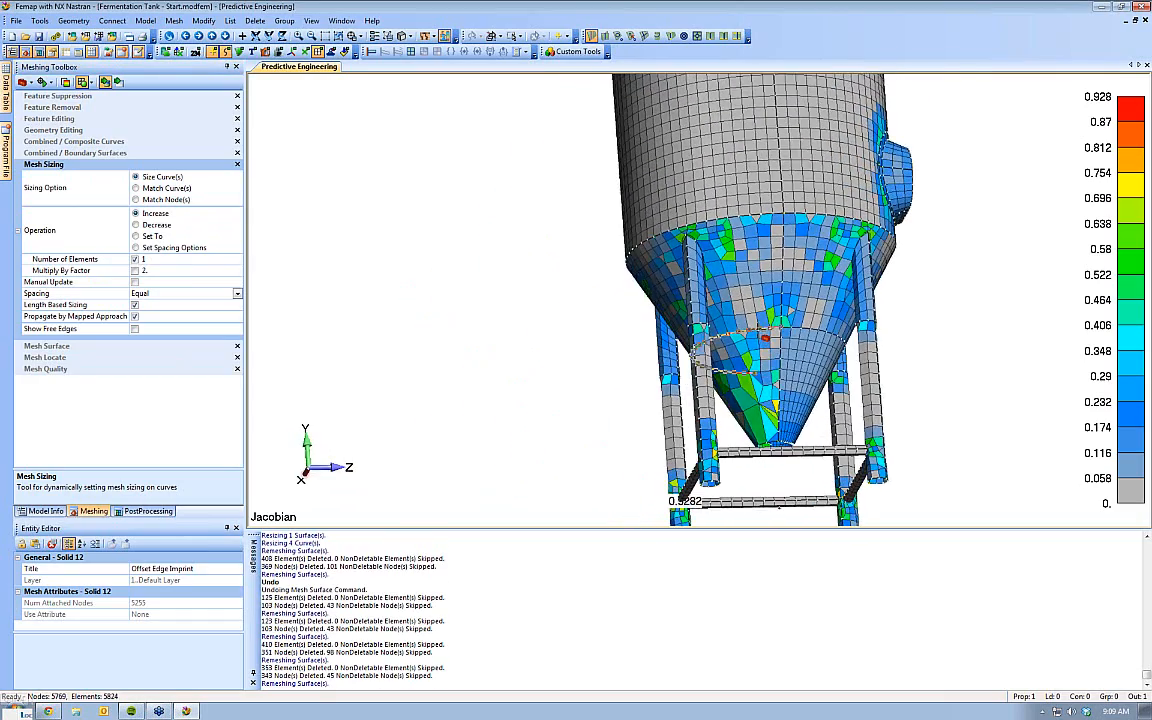
{"action": "left_click", "coordinate": [761, 332]}
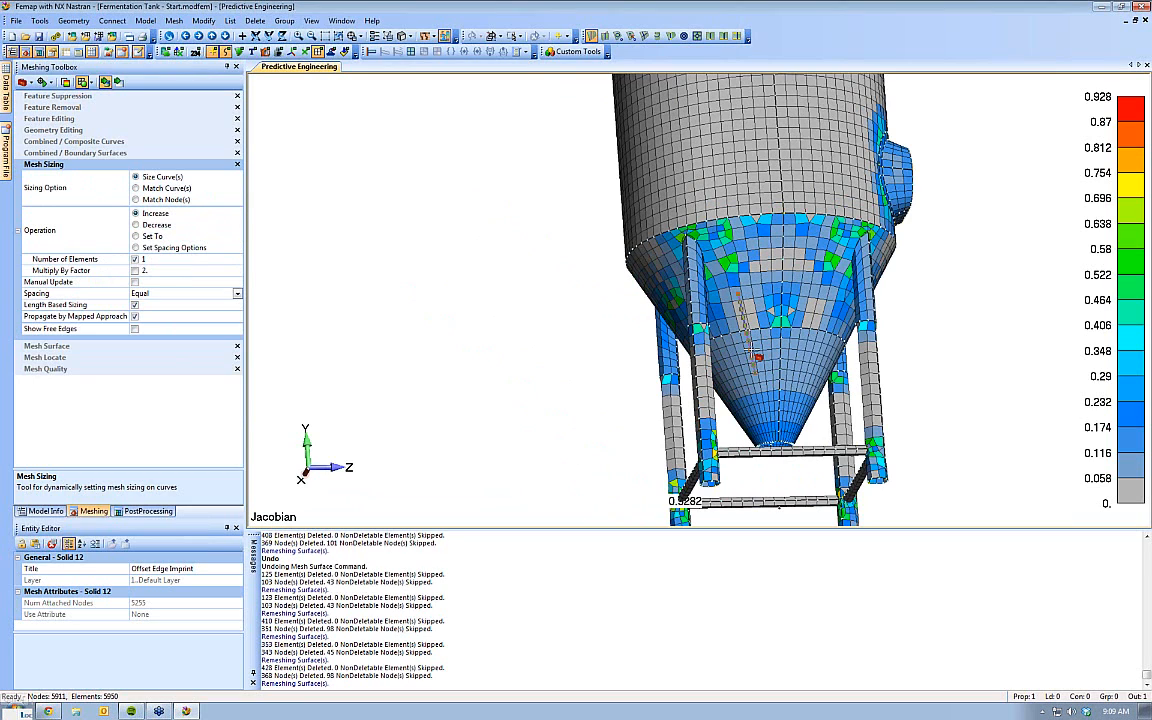
Add elements, 1 at a time, on the short end curves of the cross braces where they join the support legs
{"action": "middle_click_drag", "start_coordinate": [749, 344], "coordinate": [582, 416]}
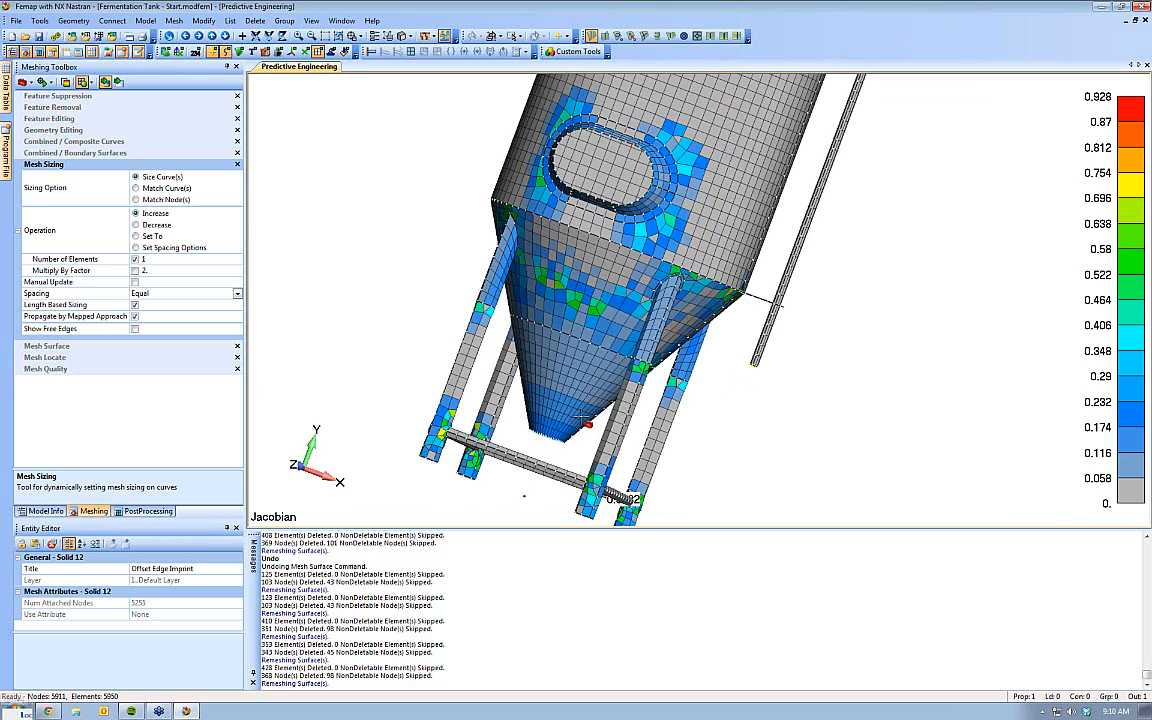
{"action": "middle_click_drag", "start_coordinate": [566, 411], "coordinate": [627, 347]}
{"action": "scroll", "coordinate": [627, 347], "scroll_direction": "up", "scroll_amount": 4}
{"action": "middle_click_drag", "start_coordinate": [437, 339], "coordinate": [636, 320], "text": "ctrl"}
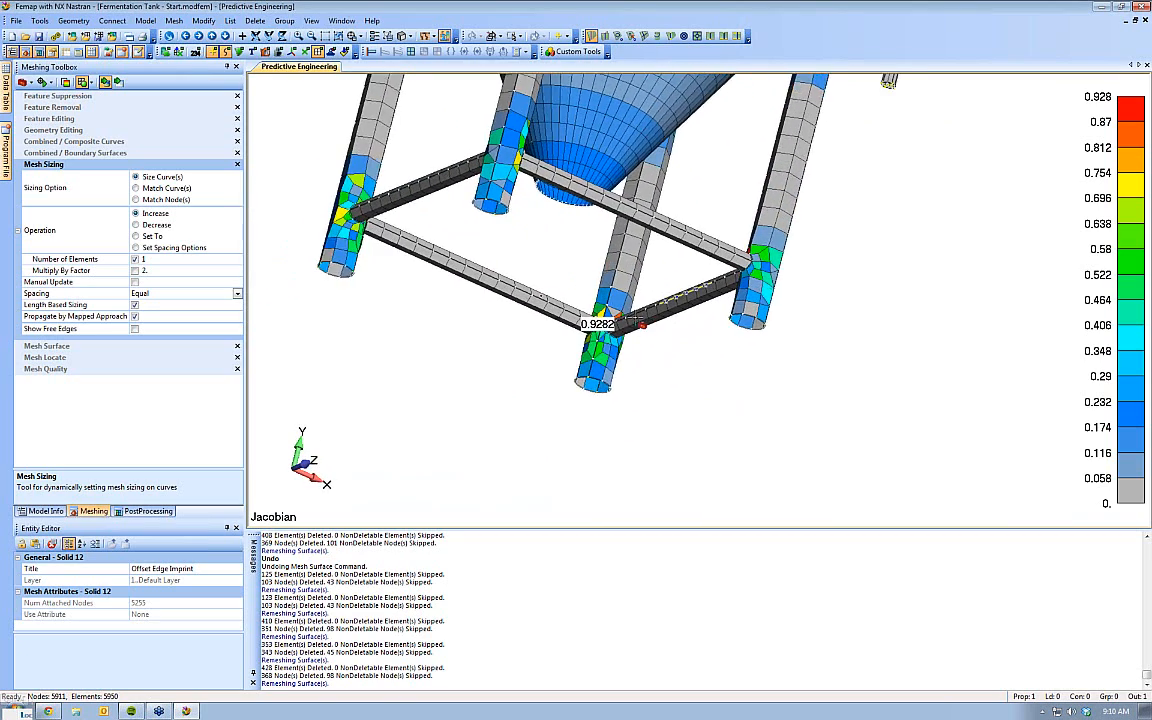
{"action": "scroll", "coordinate": [570, 421], "scroll_direction": "up", "scroll_amount": 5}
{"action": "scroll", "coordinate": [570, 421], "scroll_direction": "up", "scroll_amount": 1}
{"action": "left_click", "coordinate": [498, 356]}
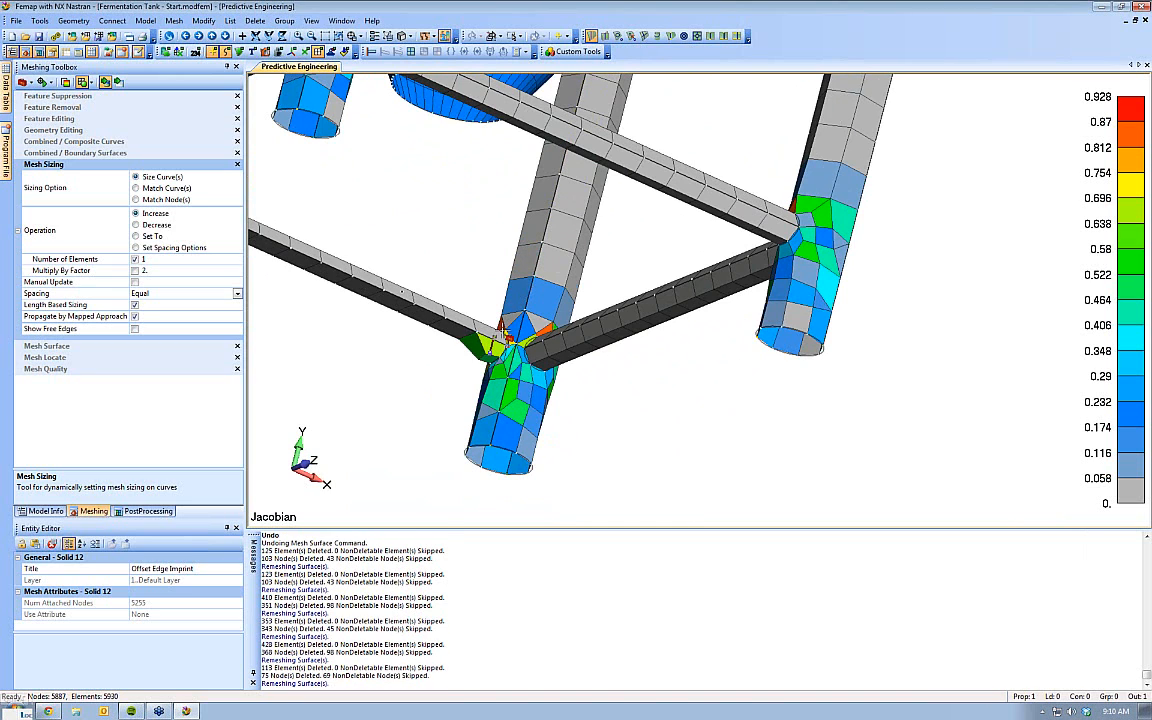
{"action": "left_click", "coordinate": [503, 332]}
{"action": "middle_click_drag", "start_coordinate": [370, 376], "coordinate": [312, 347]}
{"action": "middle_click_drag", "start_coordinate": [459, 370], "coordinate": [698, 458], "text": "ctrl"}
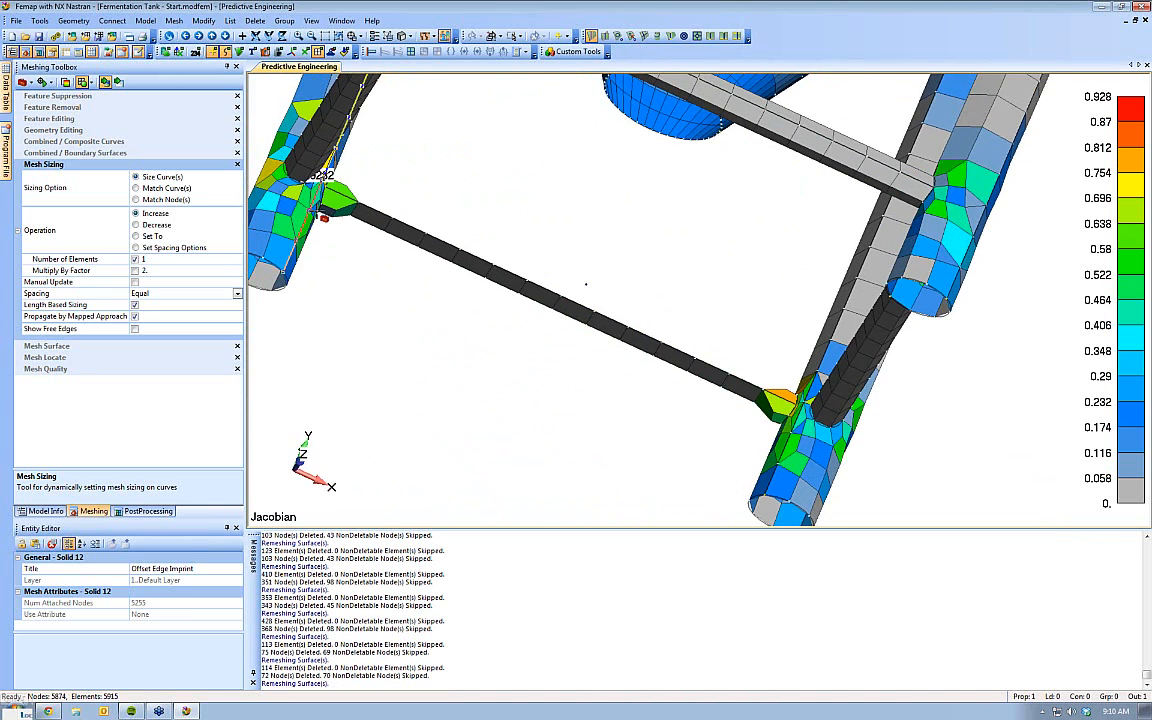
{"action": "left_click", "coordinate": [322, 206]}
{"action": "left_click", "coordinate": [327, 190]}
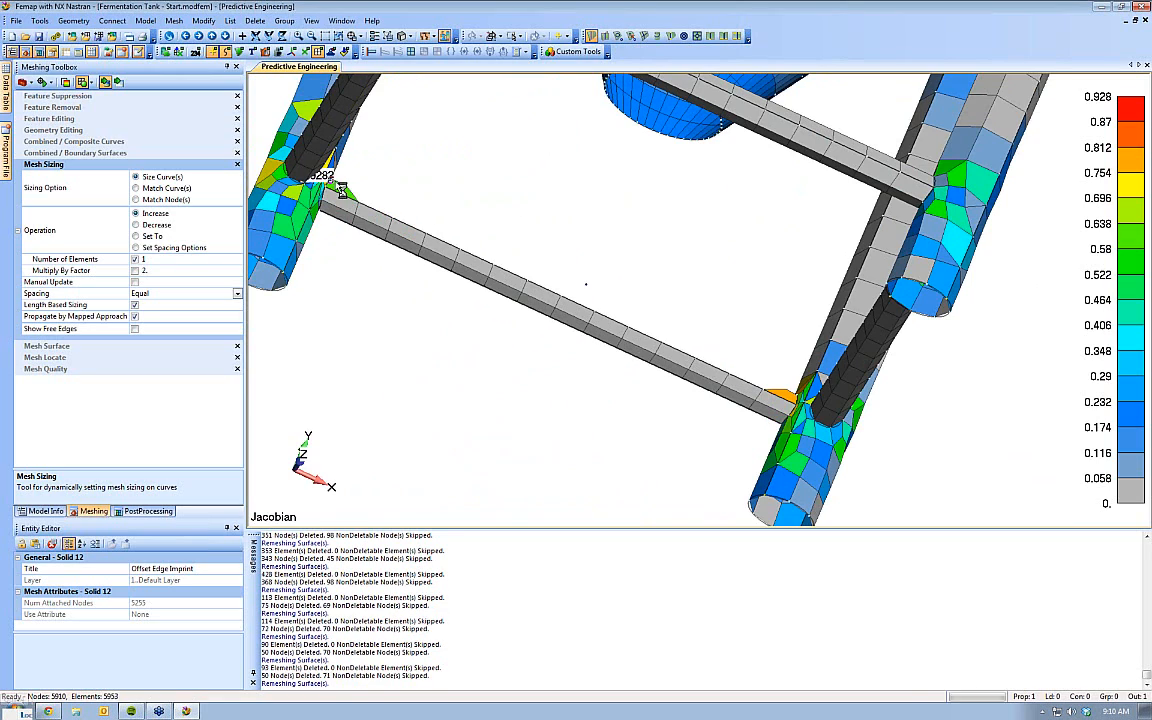
Turn off the Jacobian contour and hide the geometry curves to leave the plain meshed tank
{"action": "scroll", "coordinate": [430, 381], "scroll_direction": "down", "scroll_amount": 5}
{"action": "middle_click_drag", "start_coordinate": [594, 197], "coordinate": [623, 342]}
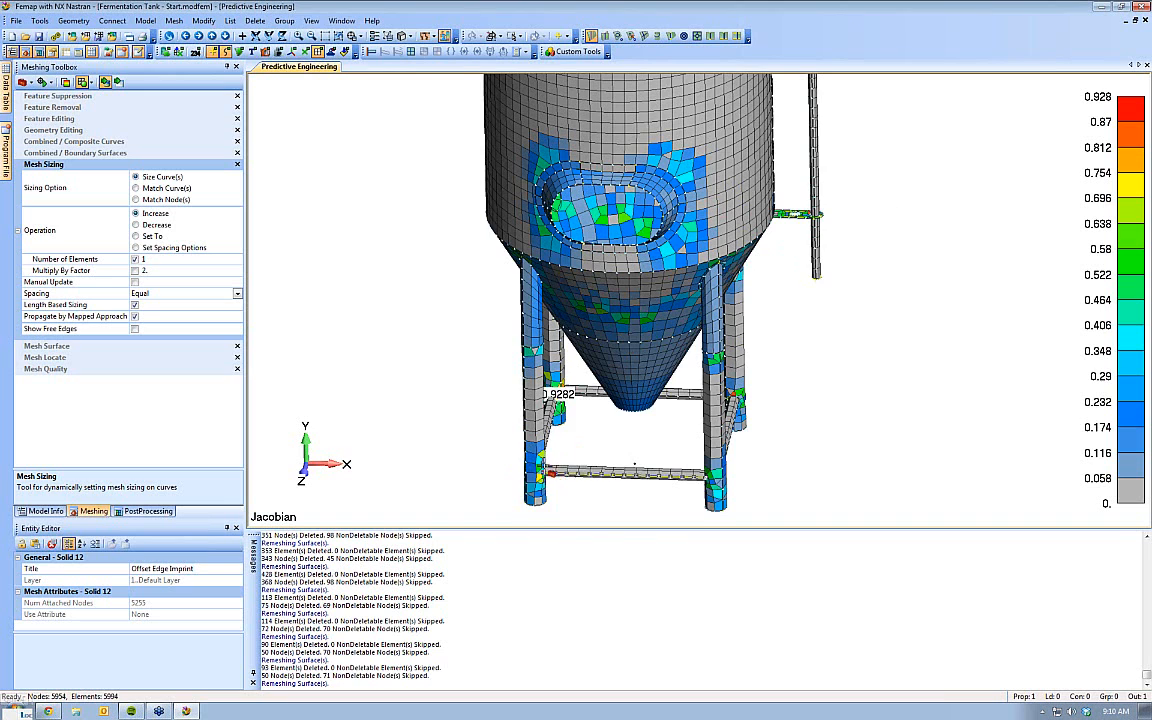
{"action": "scroll", "coordinate": [650, 434], "scroll_direction": "down", "scroll_amount": 3}
{"action": "middle_click_drag", "start_coordinate": [650, 434], "coordinate": [482, 487], "text": "ctrl"}
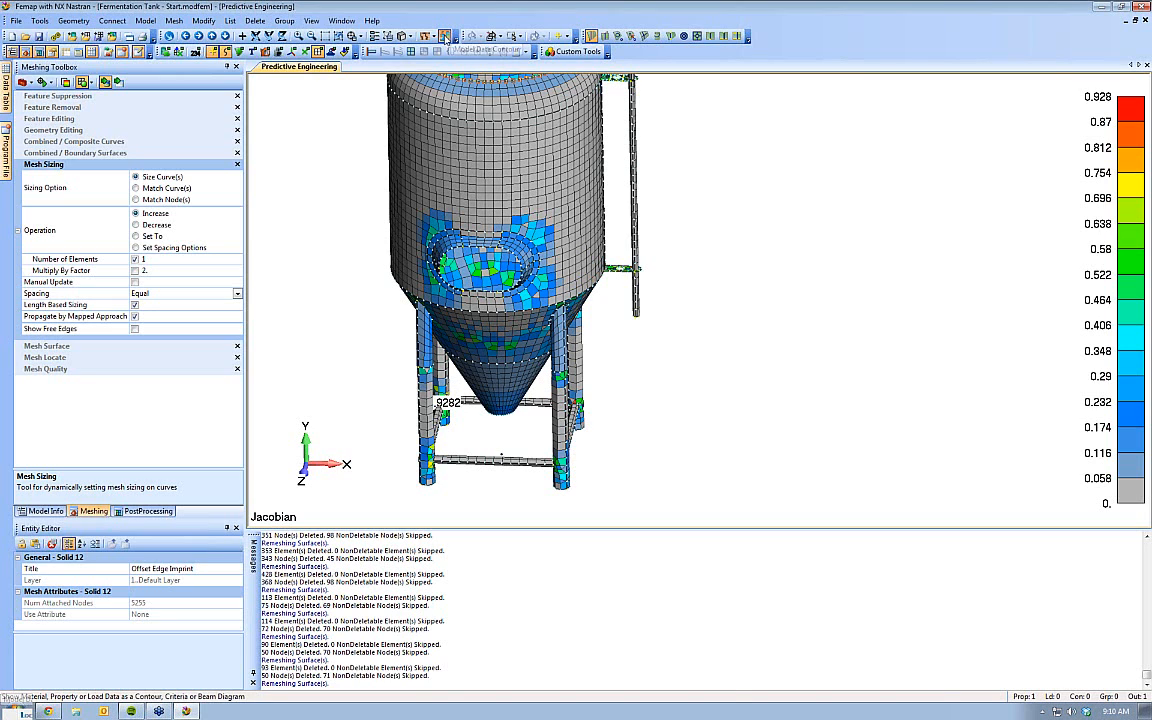
{"action": "left_click", "coordinate": [405, 36]}
{"action": "left_click", "coordinate": [458, 567]}
{"action": "left_click", "coordinate": [655, 666]}
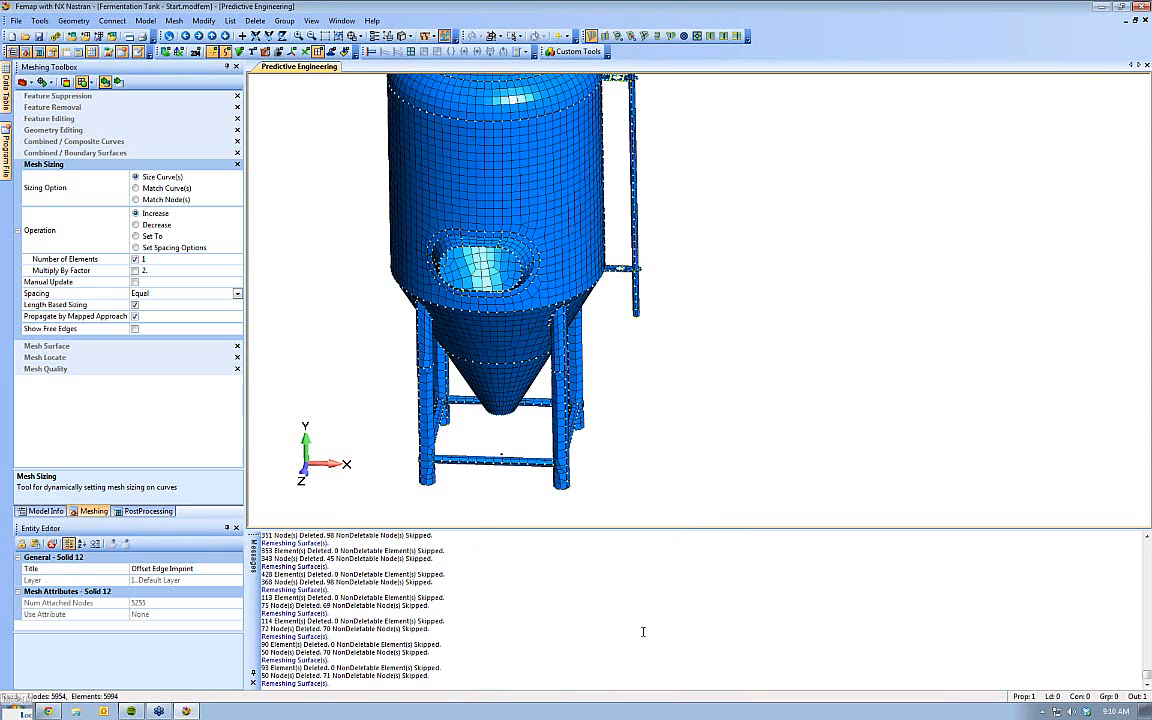
{"action": "left_click", "coordinate": [227, 53]}
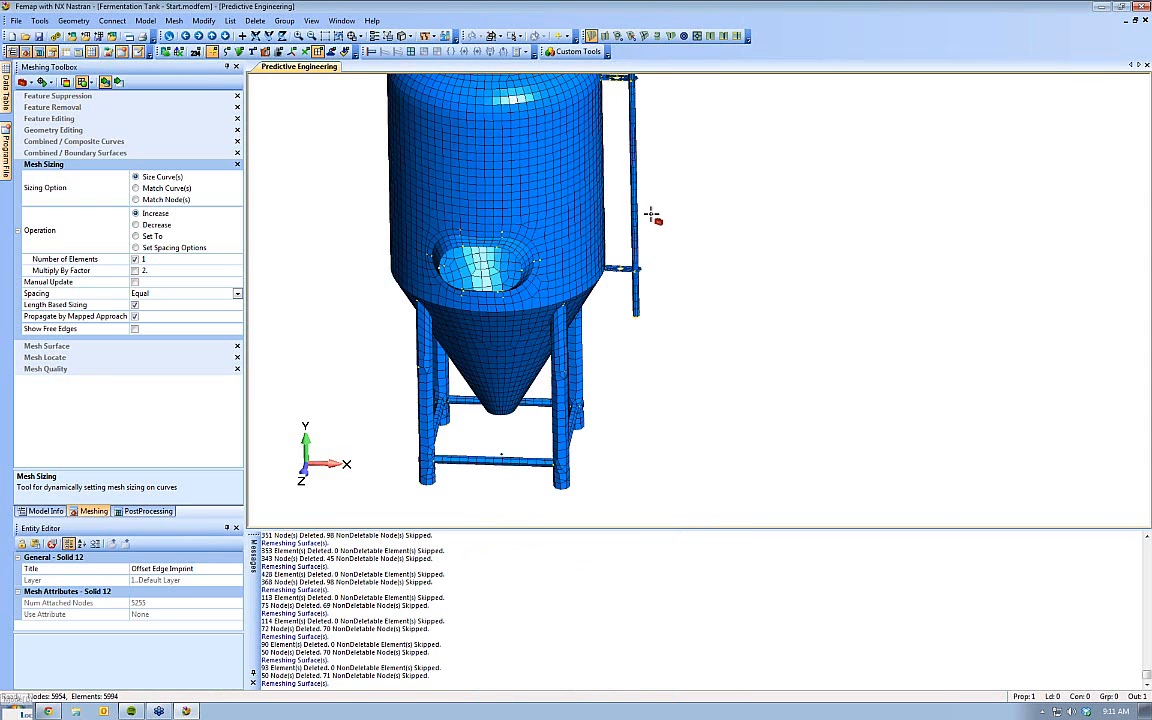
Turn on the drawing of nodes in the view's visibility settings
{"action": "middle_click_drag", "start_coordinate": [580, 172], "coordinate": [609, 390], "text": "ctrl"}
{"action": "middle_click_drag", "start_coordinate": [663, 193], "coordinate": [668, 267], "text": "ctrl"}
{"action": "scroll", "coordinate": [667, 275], "scroll_direction": "up", "scroll_amount": 8}
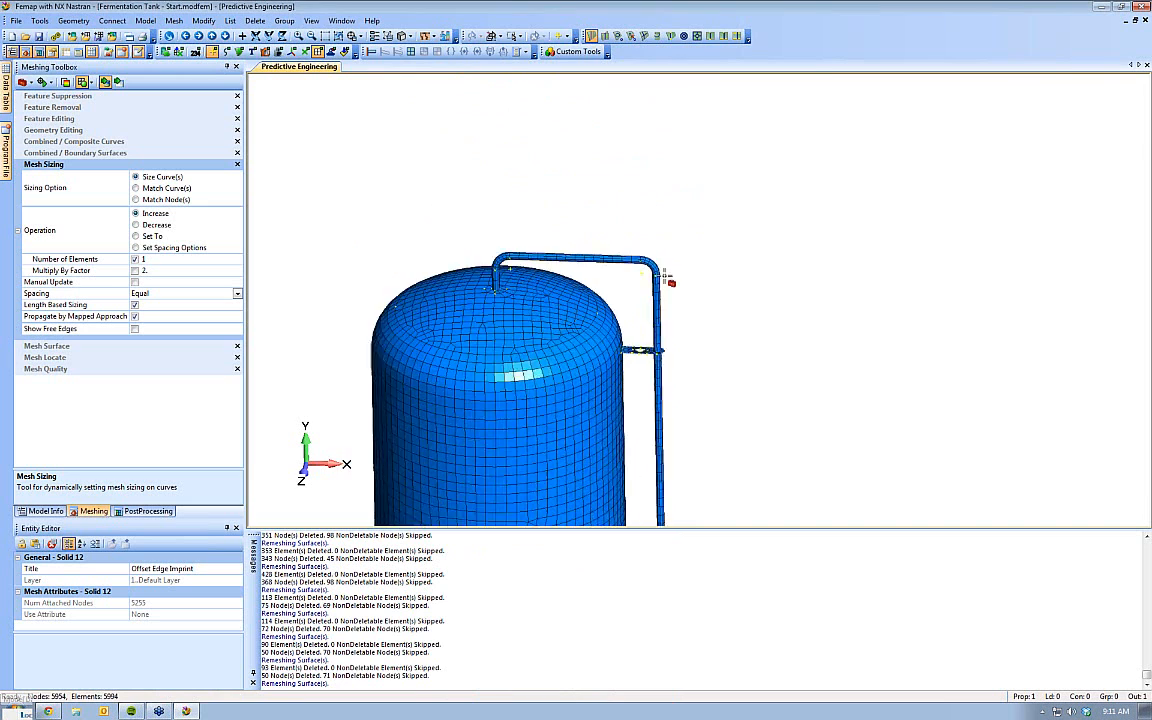
{"action": "middle_click_drag", "start_coordinate": [543, 319], "coordinate": [568, 347], "text": "ctrl"}
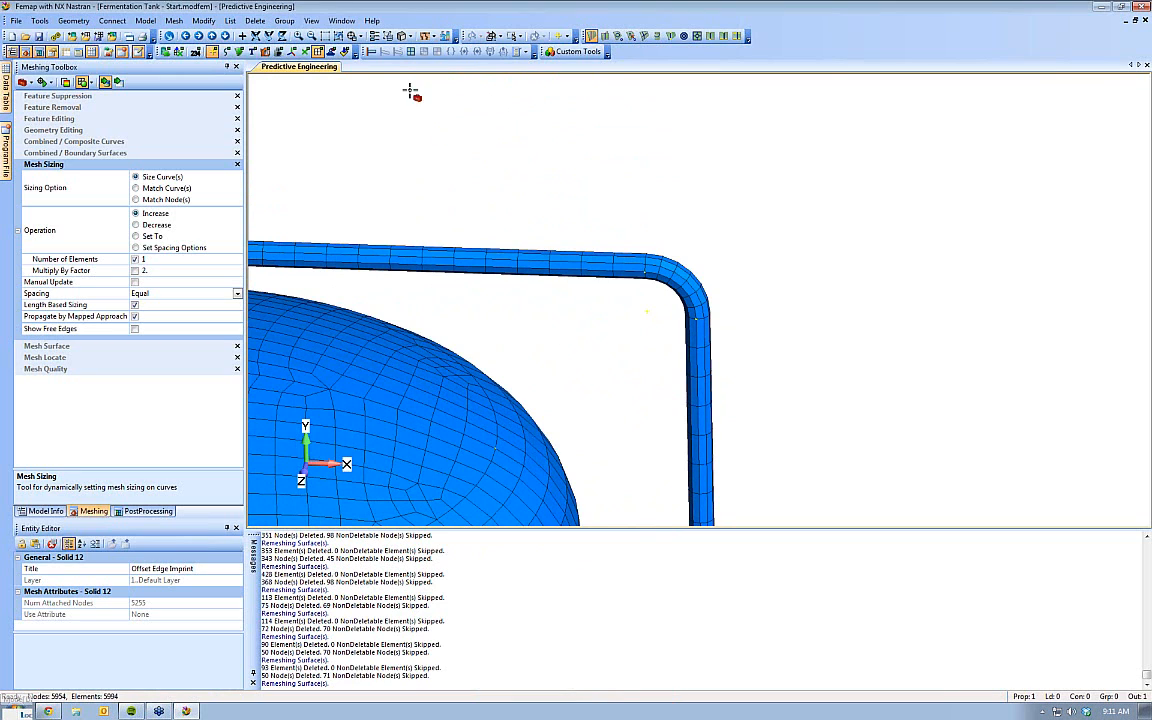
{"action": "left_click", "coordinate": [388, 37]}
{"action": "left_click_drag", "start_coordinate": [543, 411], "coordinate": [312, 158]}
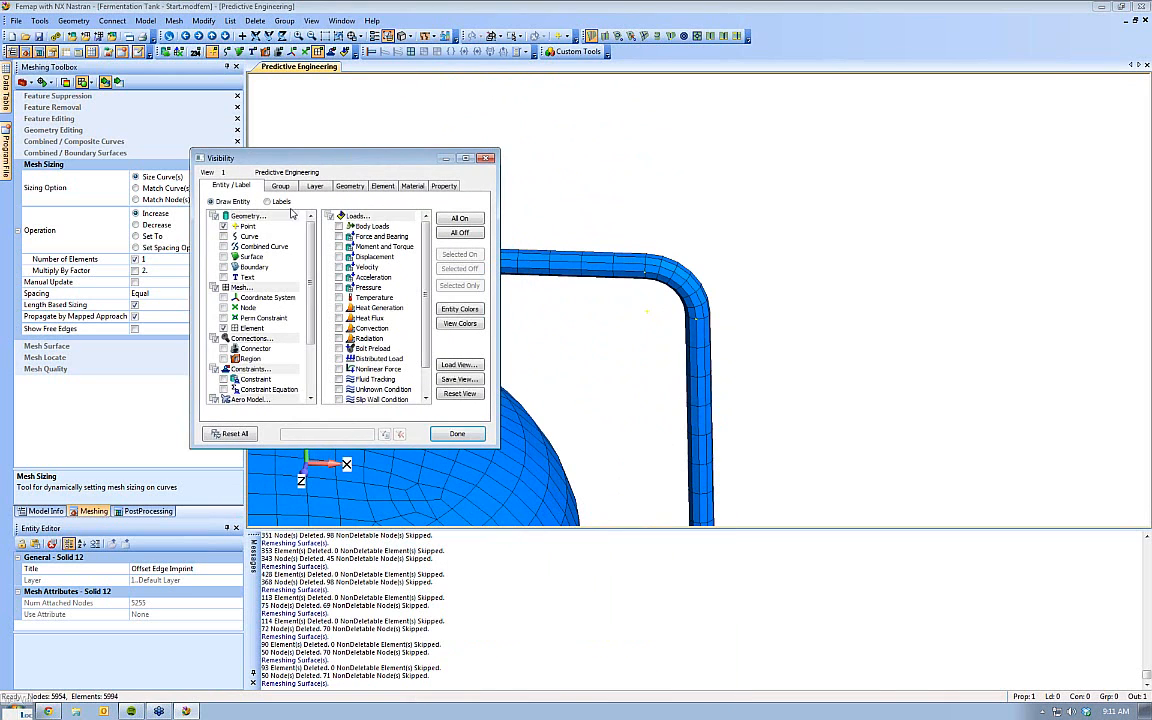
{"action": "left_click", "coordinate": [267, 201]}
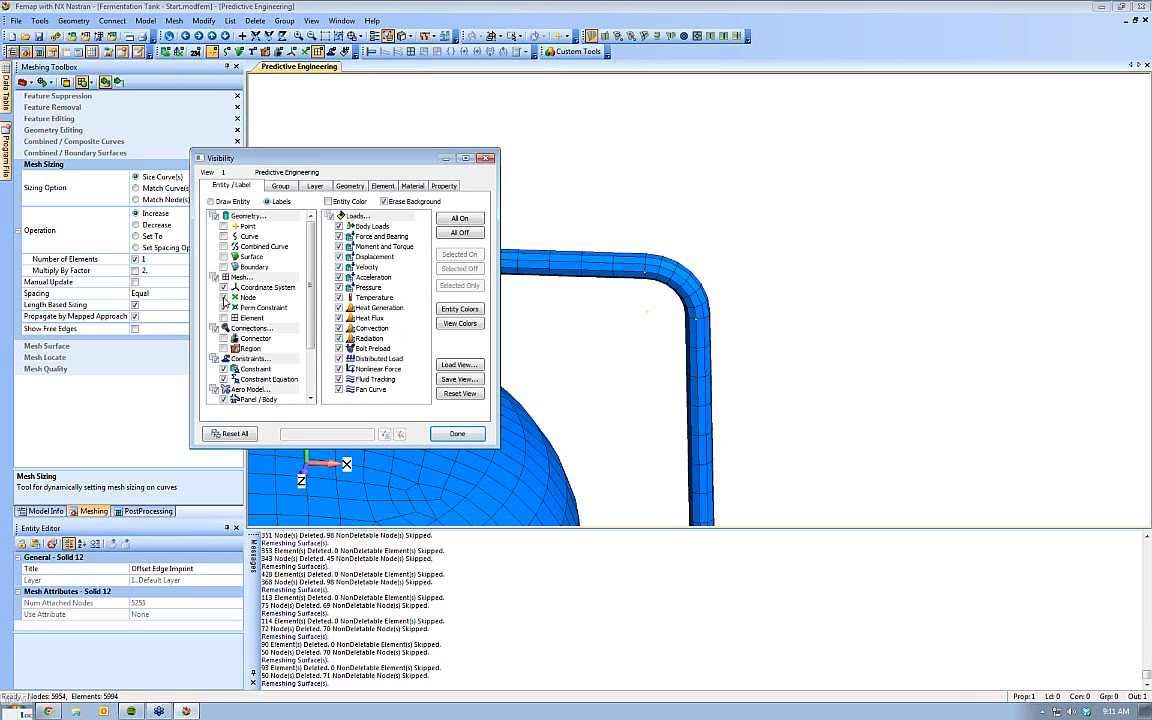
{"action": "left_click", "coordinate": [211, 201]}
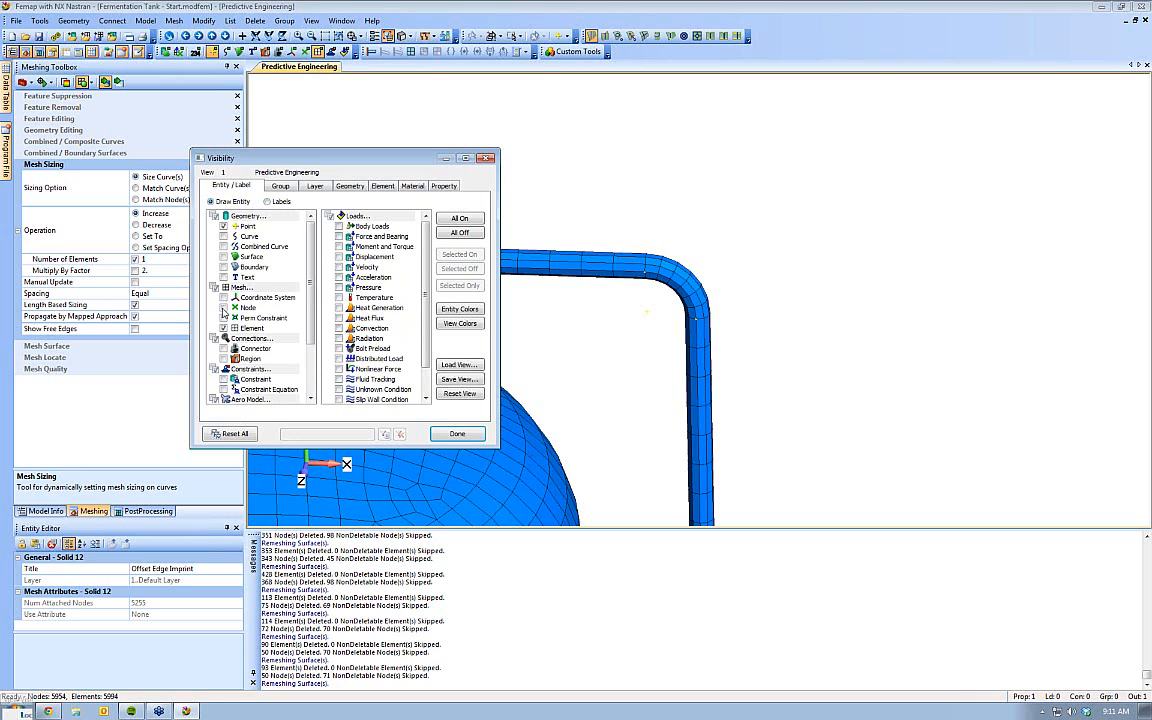
{"action": "left_click", "coordinate": [224, 308]}
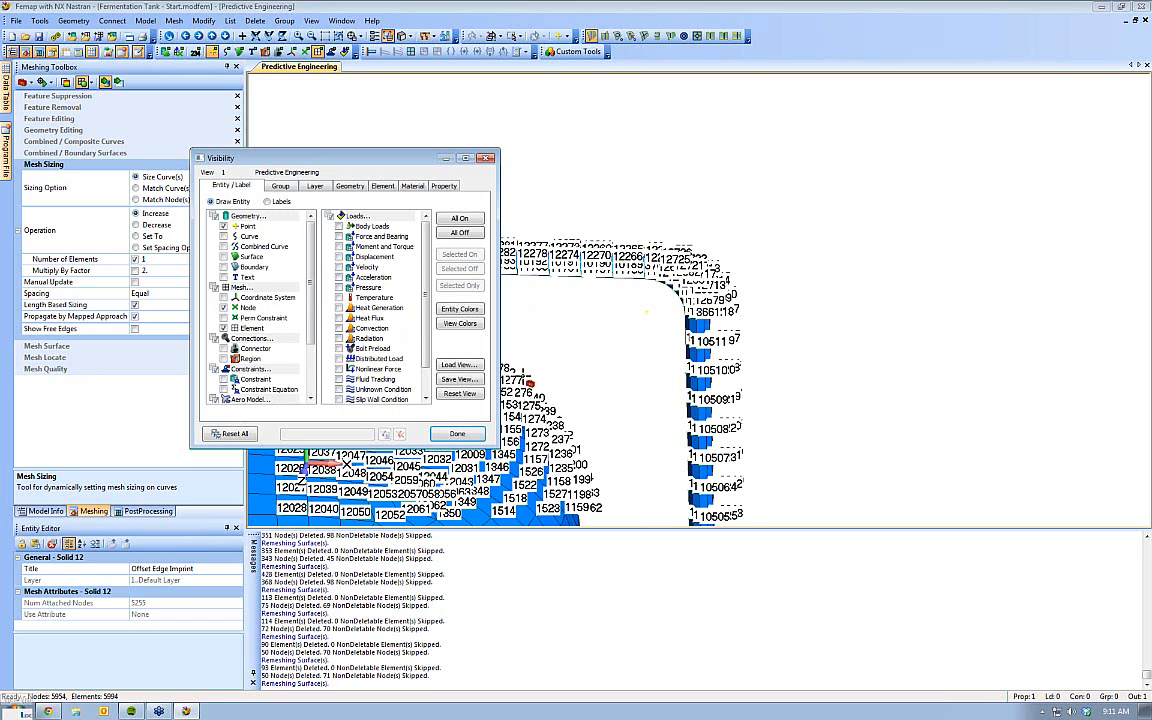
Examine the node labels across the whole tank and around the top pipe elbow
{"action": "middle_click_drag", "start_coordinate": [618, 352], "coordinate": [617, 365], "text": "ctrl"}
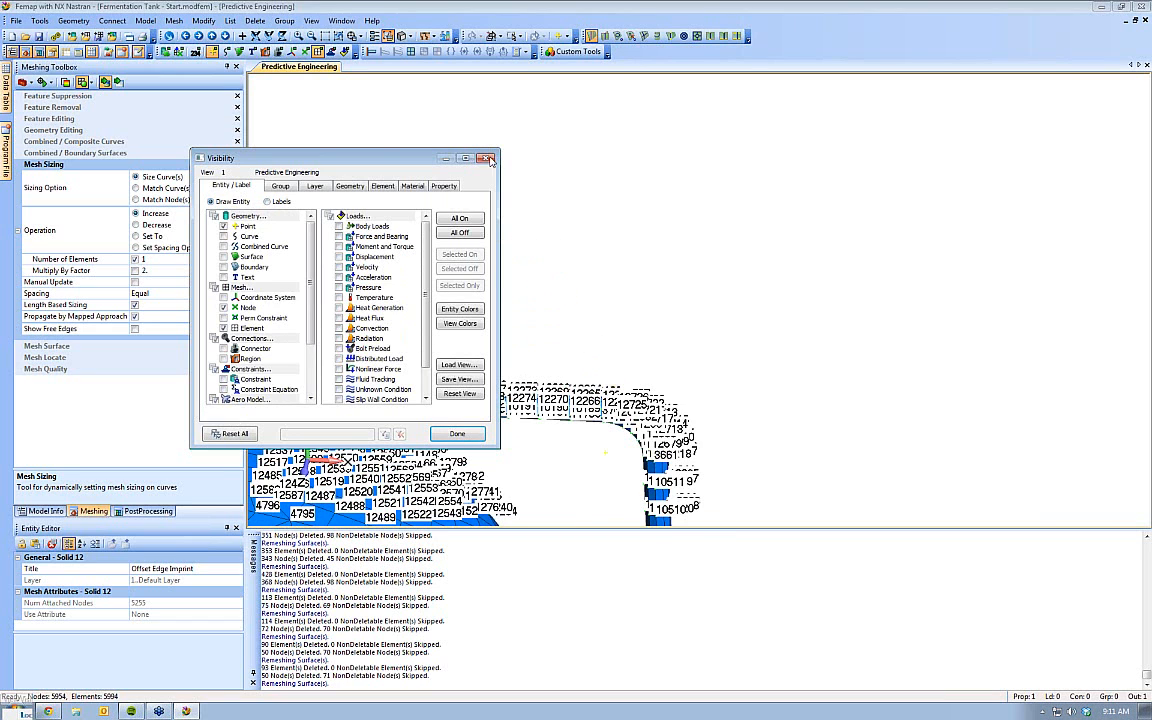
{"action": "left_click_drag", "start_coordinate": [405, 161], "coordinate": [277, 95]}
{"action": "scroll", "coordinate": [577, 415], "scroll_direction": "down", "scroll_amount": 3}
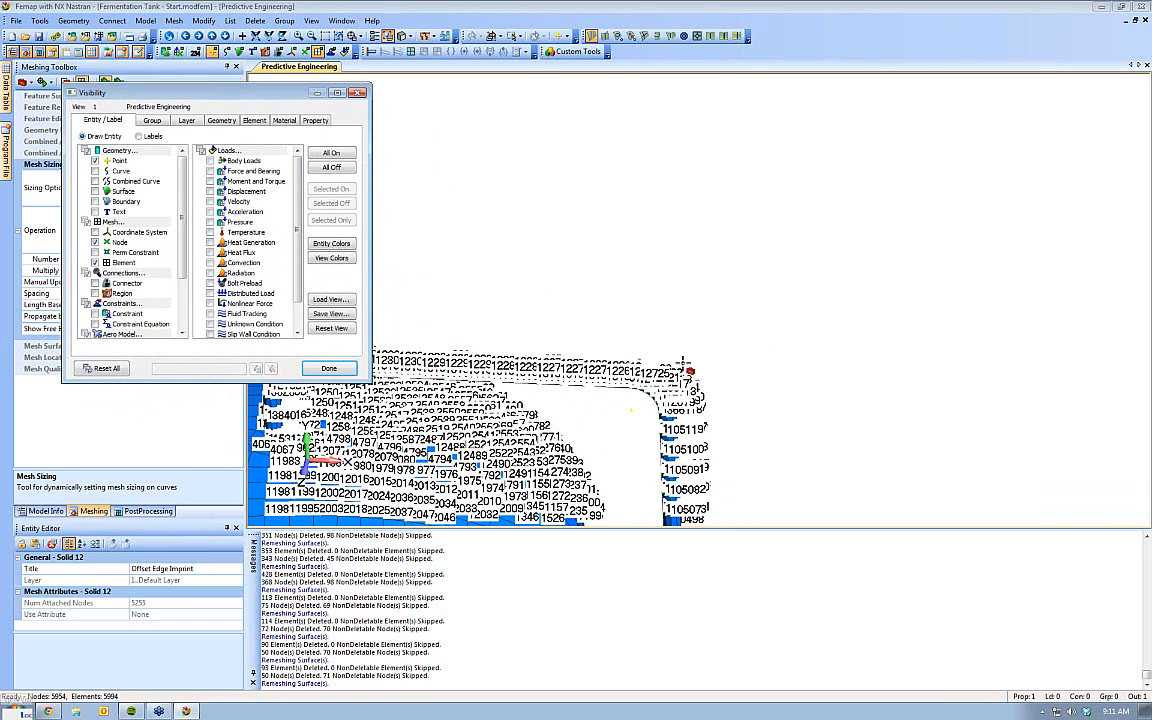
{"action": "middle_click_drag", "start_coordinate": [682, 366], "coordinate": [810, 216], "text": "ctrl"}
{"action": "scroll", "coordinate": [804, 225], "scroll_direction": "down", "scroll_amount": 4}
{"action": "middle_click_drag", "start_coordinate": [756, 298], "coordinate": [735, 190], "text": "ctrl"}
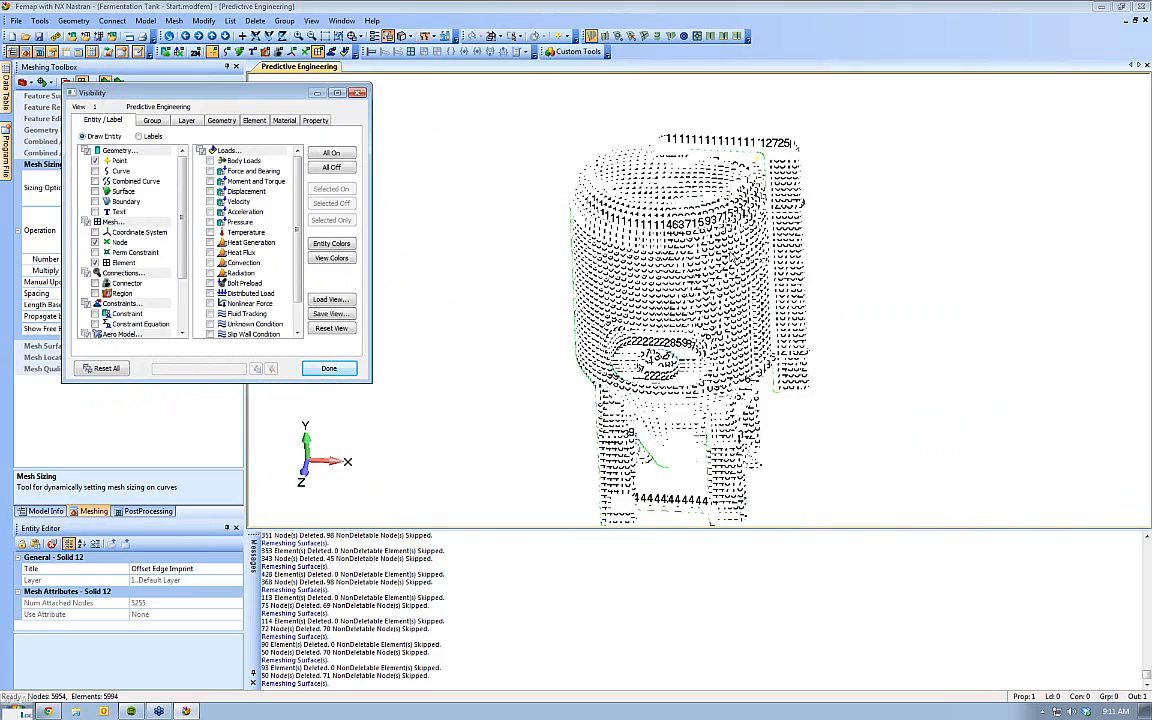
{"action": "scroll", "coordinate": [640, 300], "scroll_direction": "up", "scroll_amount": 5}
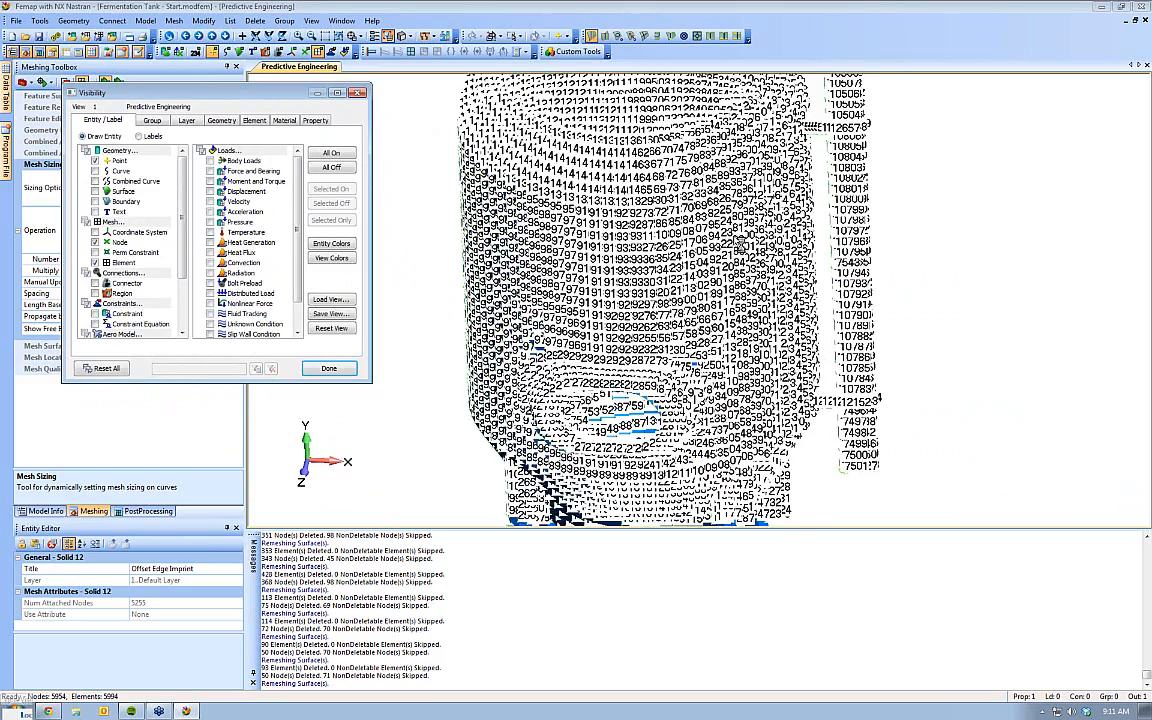
{"action": "middle_click_drag", "start_coordinate": [762, 120], "coordinate": [695, 378], "text": "ctrl"}
{"action": "scroll", "coordinate": [697, 379], "scroll_direction": "up", "scroll_amount": 5}
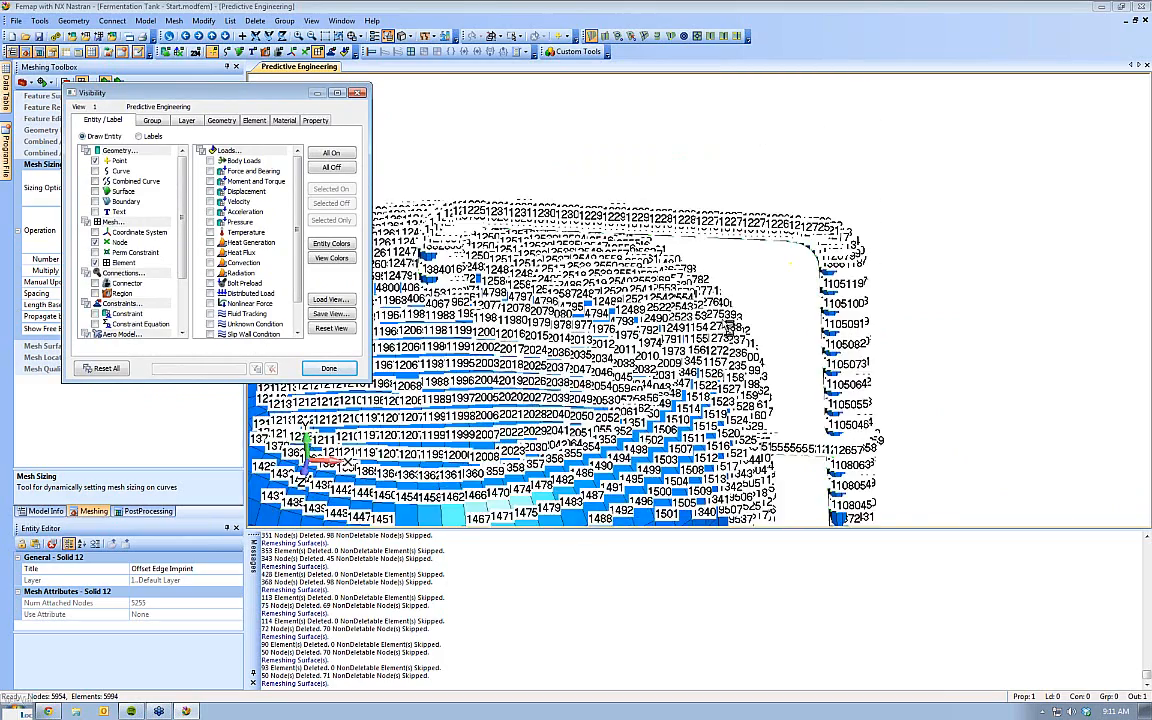
{"action": "scroll", "coordinate": [741, 343], "scroll_direction": "up", "scroll_amount": 3}
{"action": "middle_click_drag", "start_coordinate": [723, 256], "coordinate": [609, 314], "text": "ctrl"}
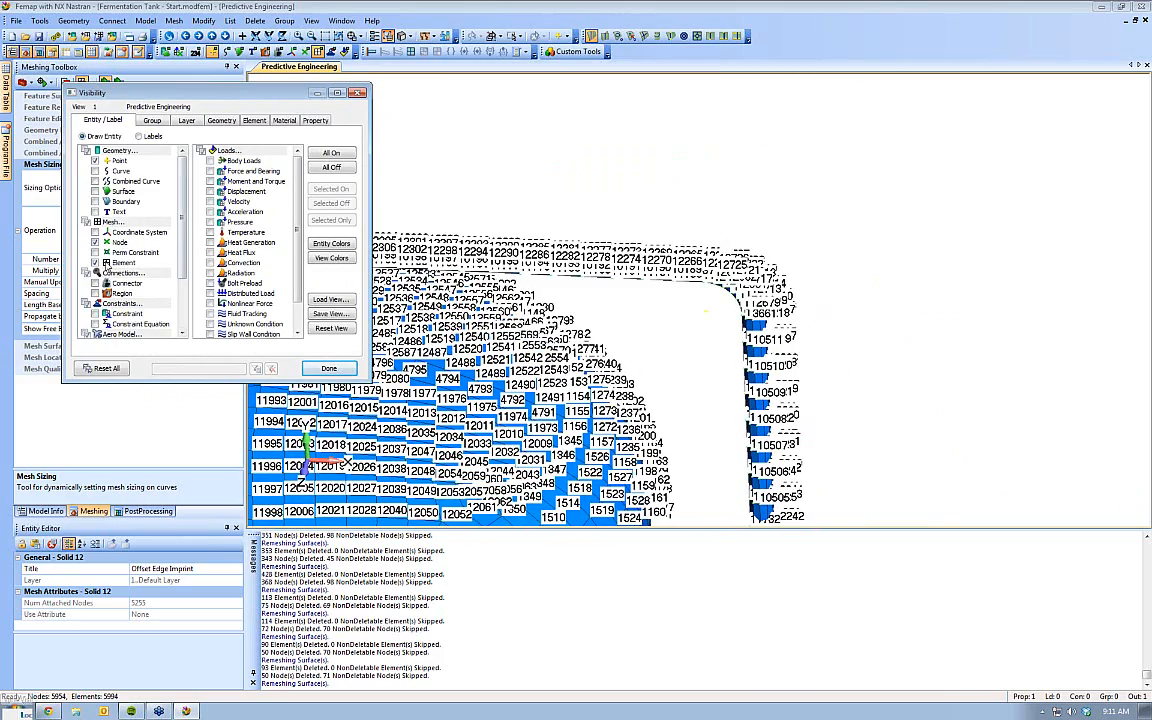
Turn off the node and element labels in the visibility settings and close them
{"action": "left_click", "coordinate": [139, 136]}
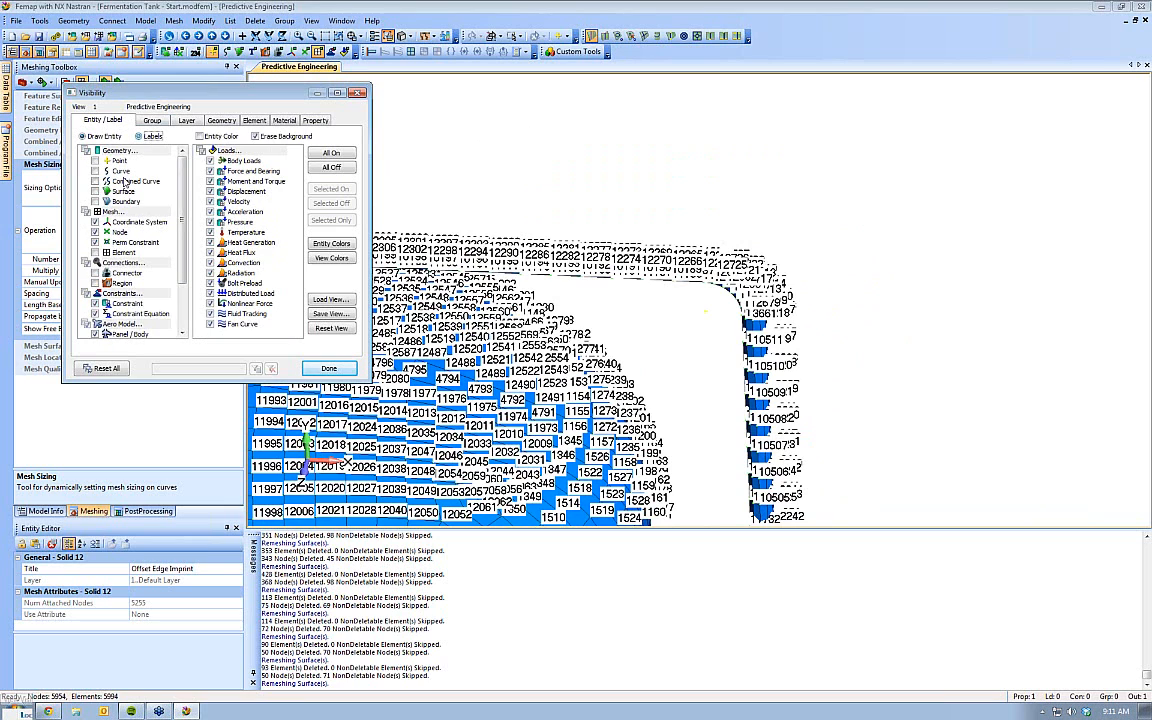
{"action": "left_click", "coordinate": [95, 232]}
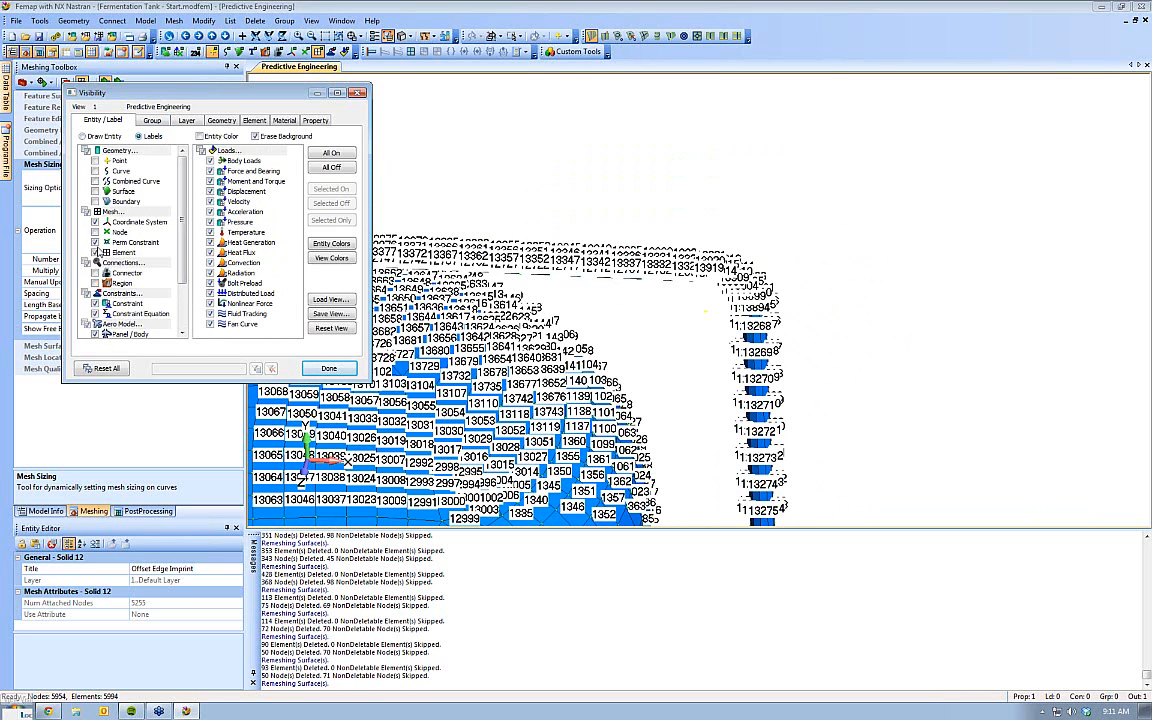
{"action": "left_click", "coordinate": [95, 252]}
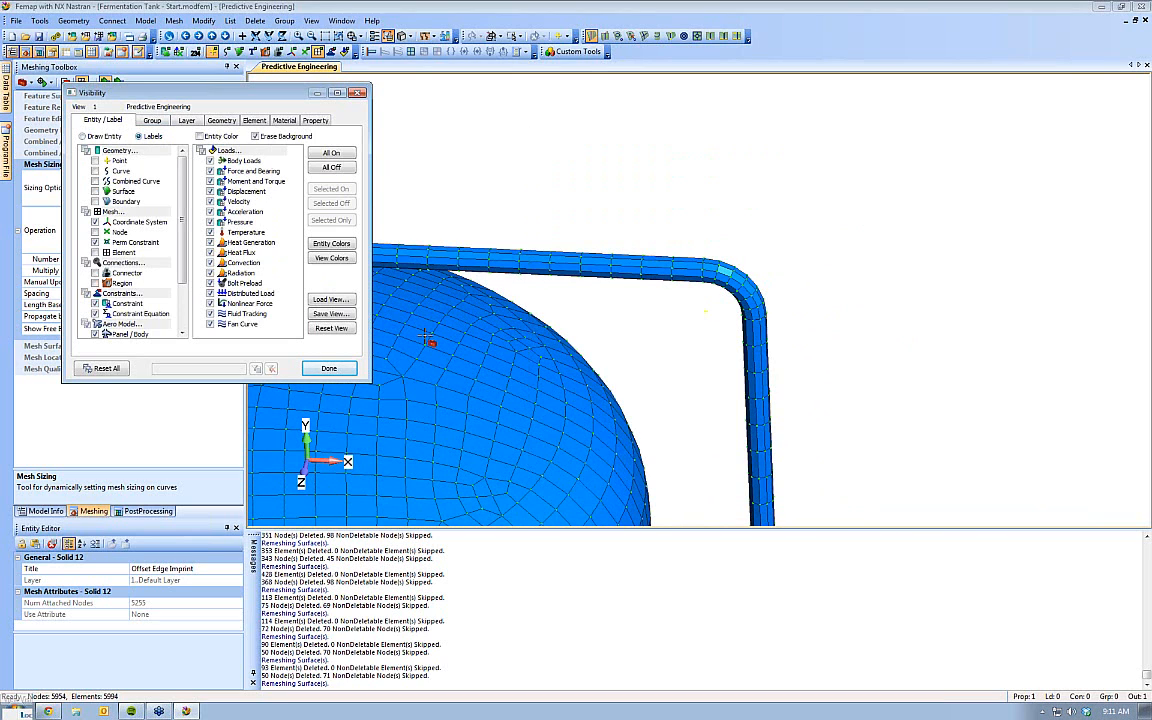
{"action": "left_click", "coordinate": [328, 368]}
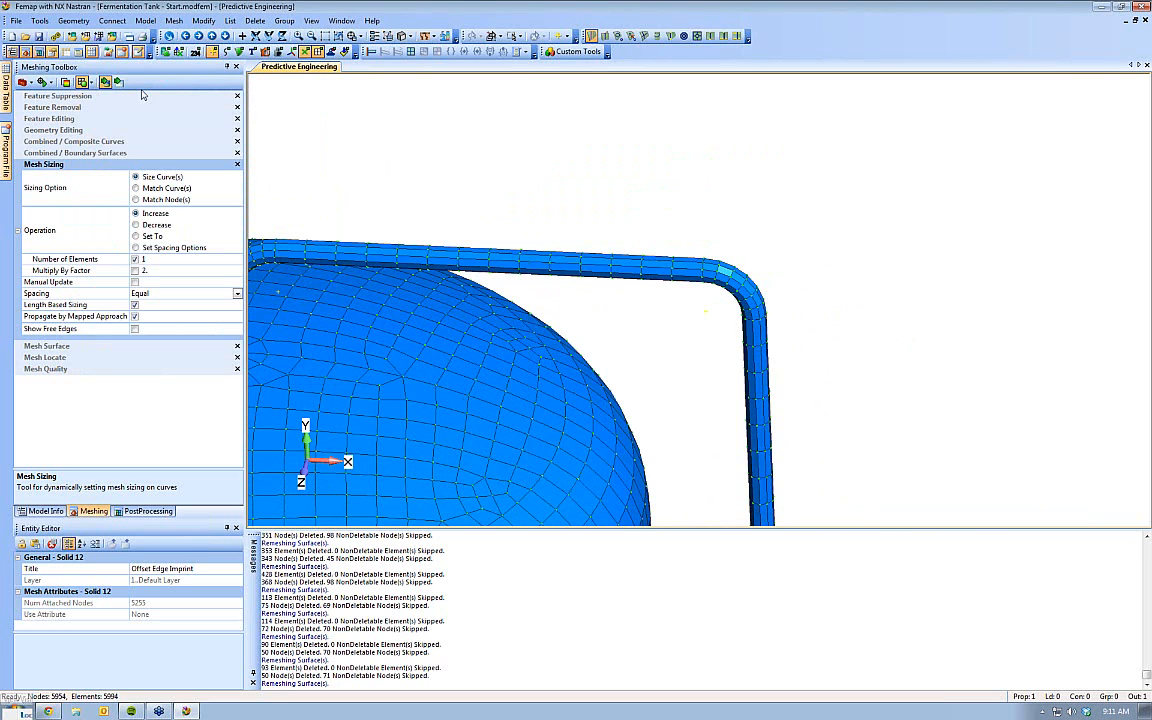
Show the API Programming pane and load the script Label Selected Elements and Nodes.BAS
{"action": "left_click", "coordinate": [40, 21]}
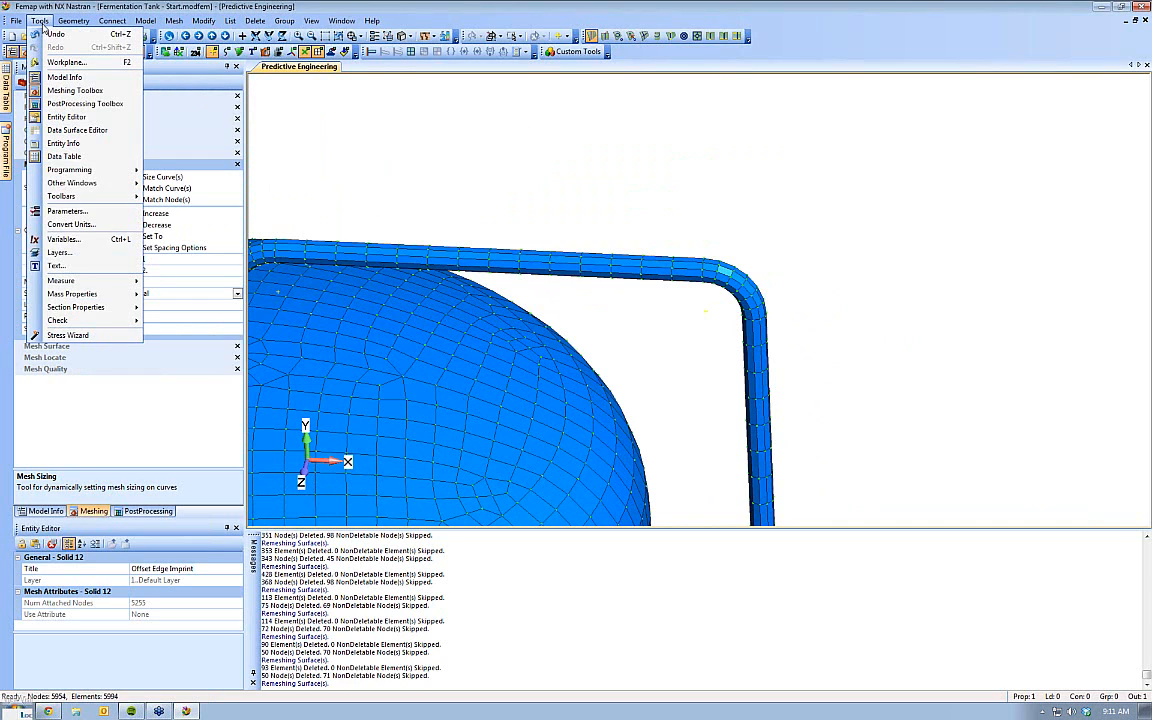
{"action": "mouse_move", "coordinate": [90, 173]}
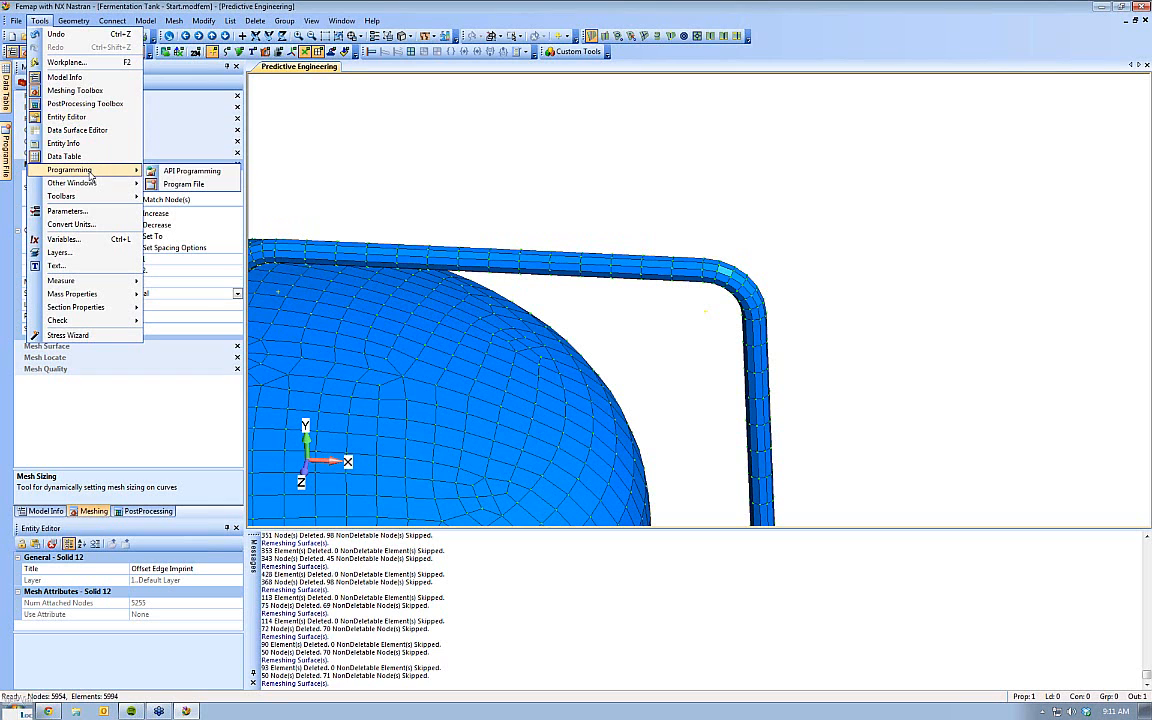
{"action": "left_click", "coordinate": [193, 172]}
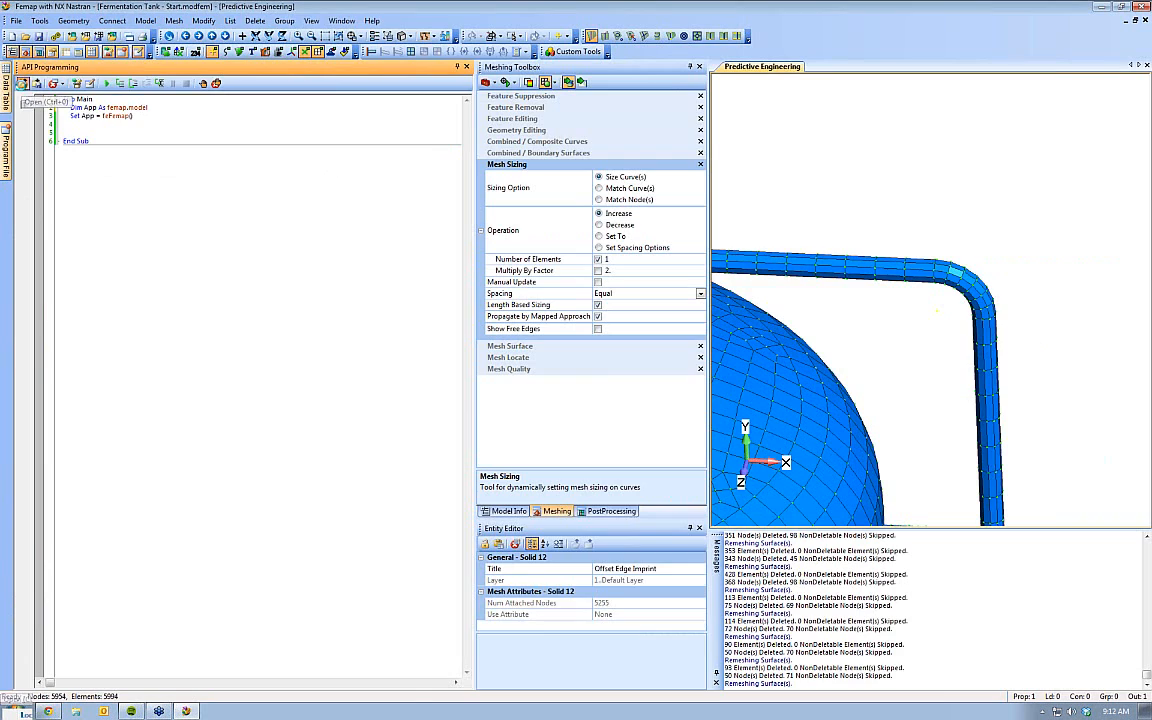
{"action": "left_click", "coordinate": [22, 84]}
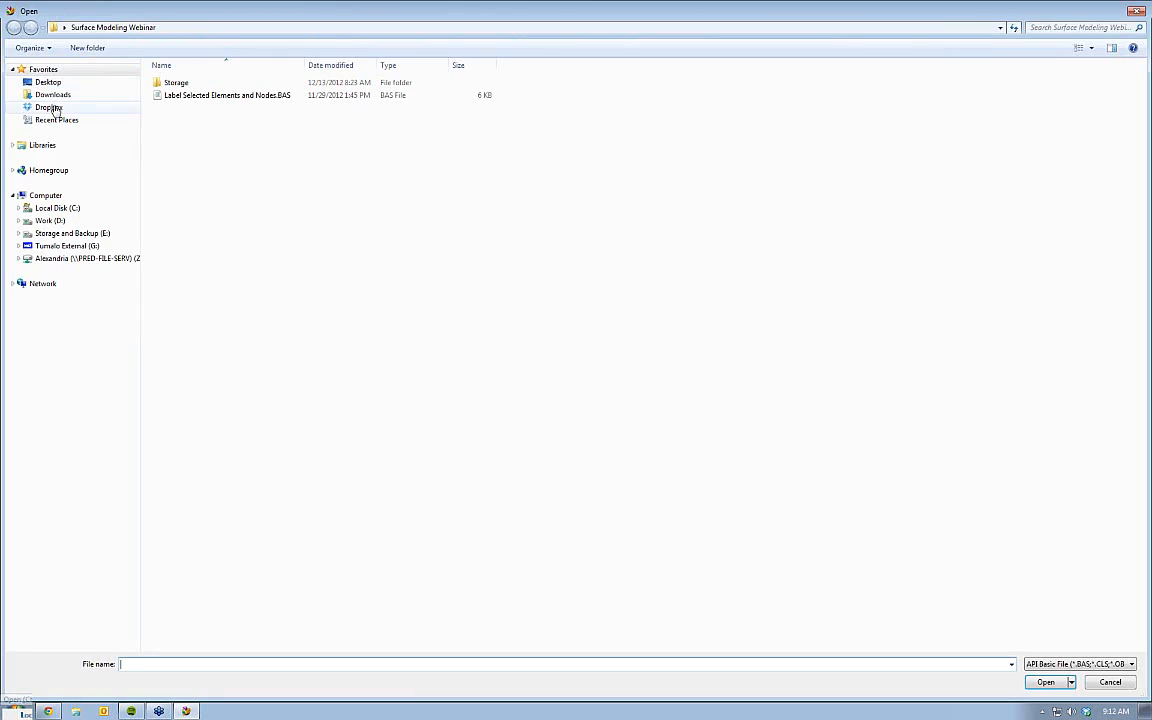
{"action": "left_click", "coordinate": [198, 96]}
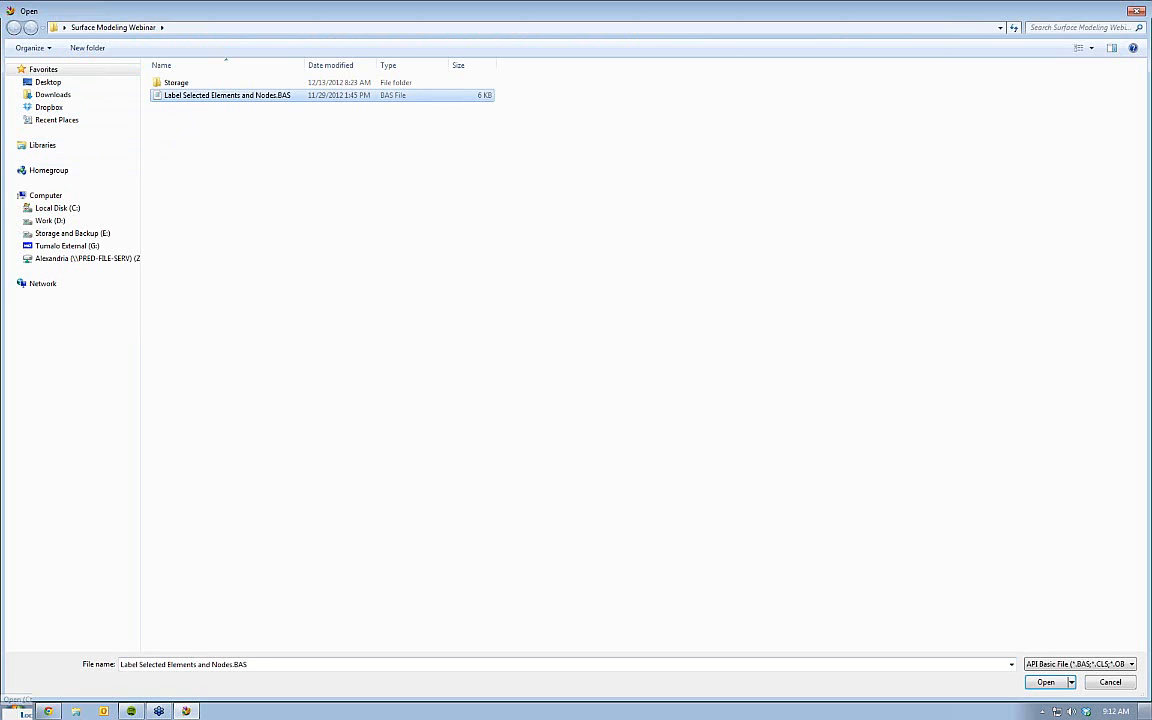
{"action": "left_click", "coordinate": [1045, 682]}
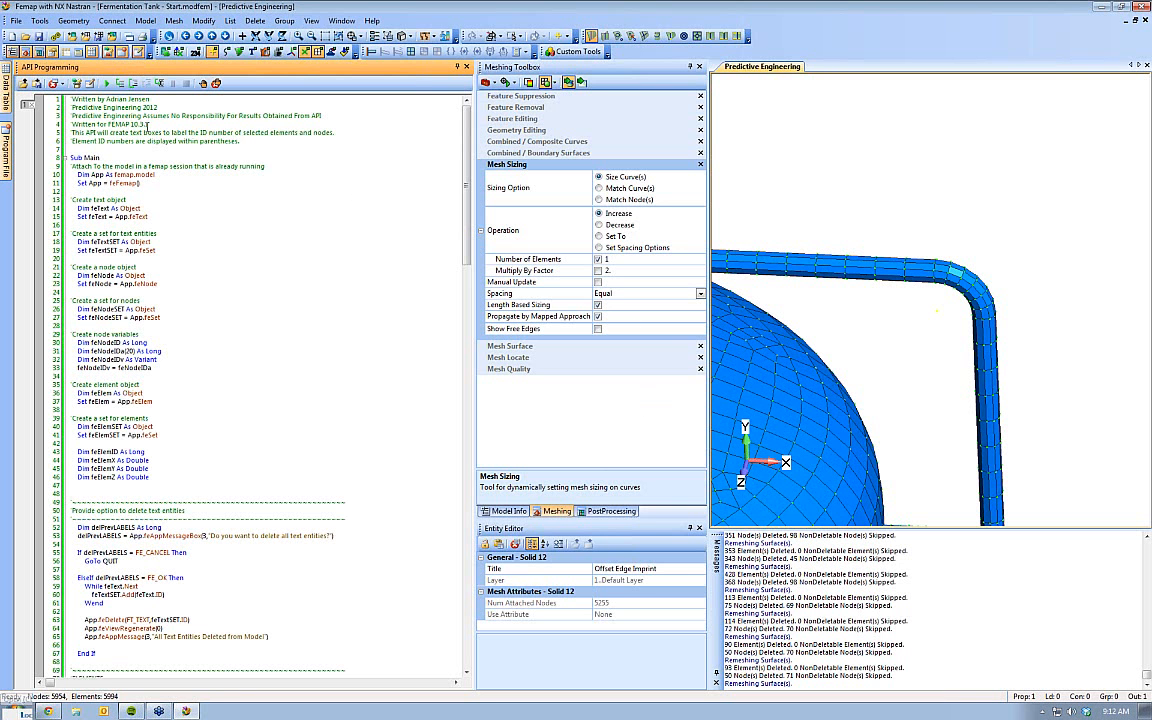
Run the labelling script, keeping existing text entities, and box-select the elements around the top pipe elbow, previewing the selection before accepting it
{"action": "left_click", "coordinate": [105, 83]}
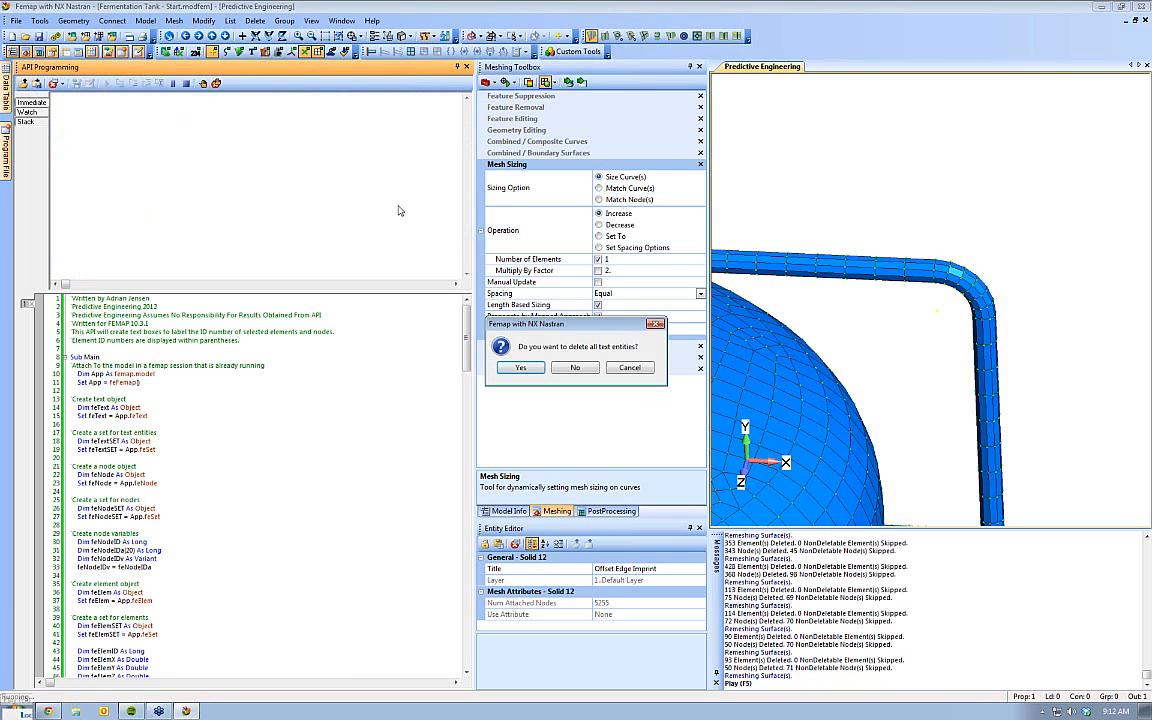
{"action": "left_click_drag", "start_coordinate": [566, 326], "coordinate": [823, 160]}
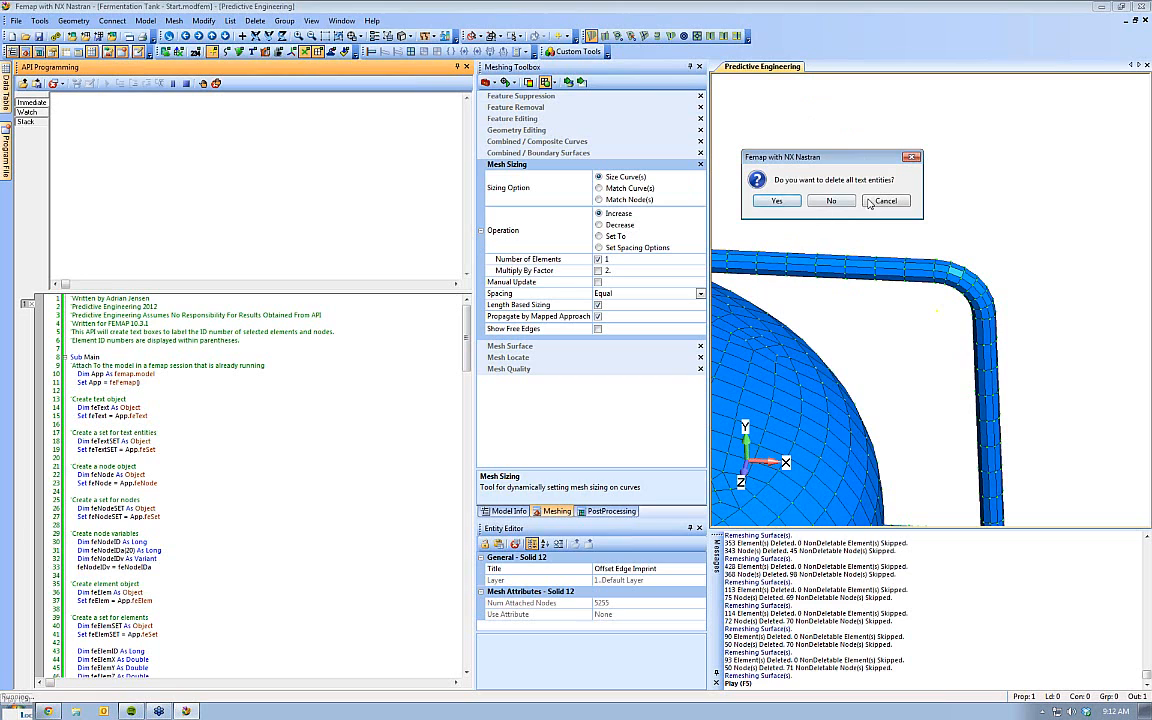
{"action": "left_click", "coordinate": [831, 201]}
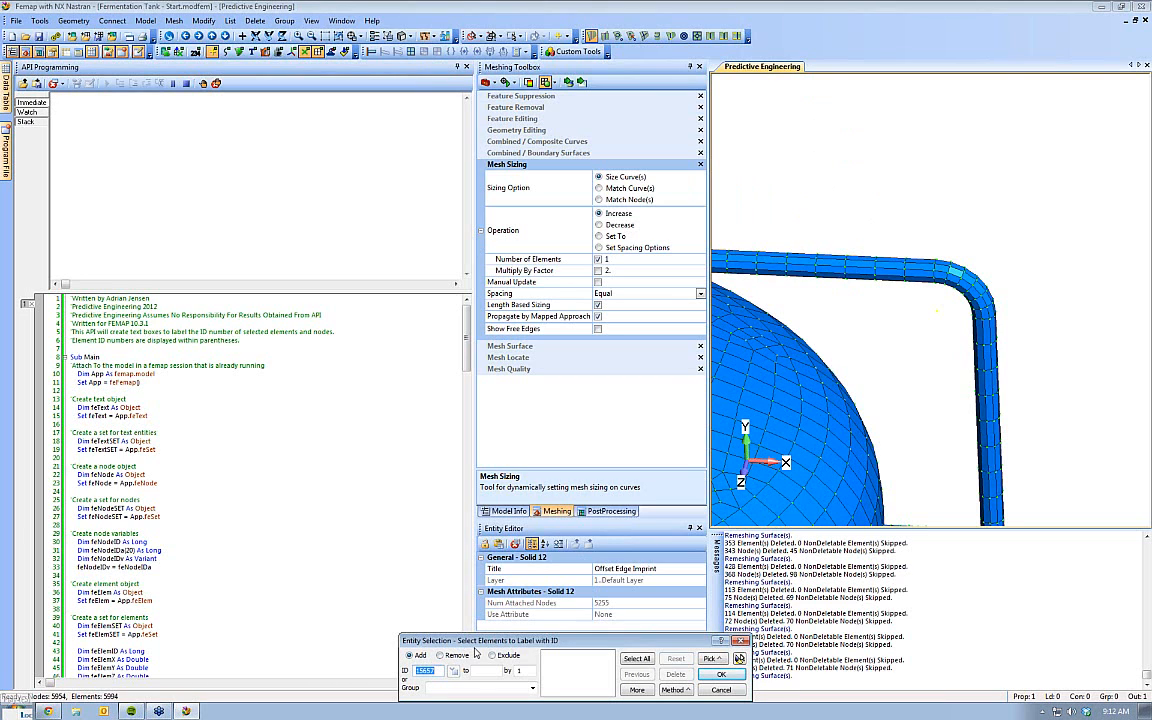
{"action": "left_click_drag", "start_coordinate": [949, 314], "coordinate": [1010, 256], "text": "ctrl"}
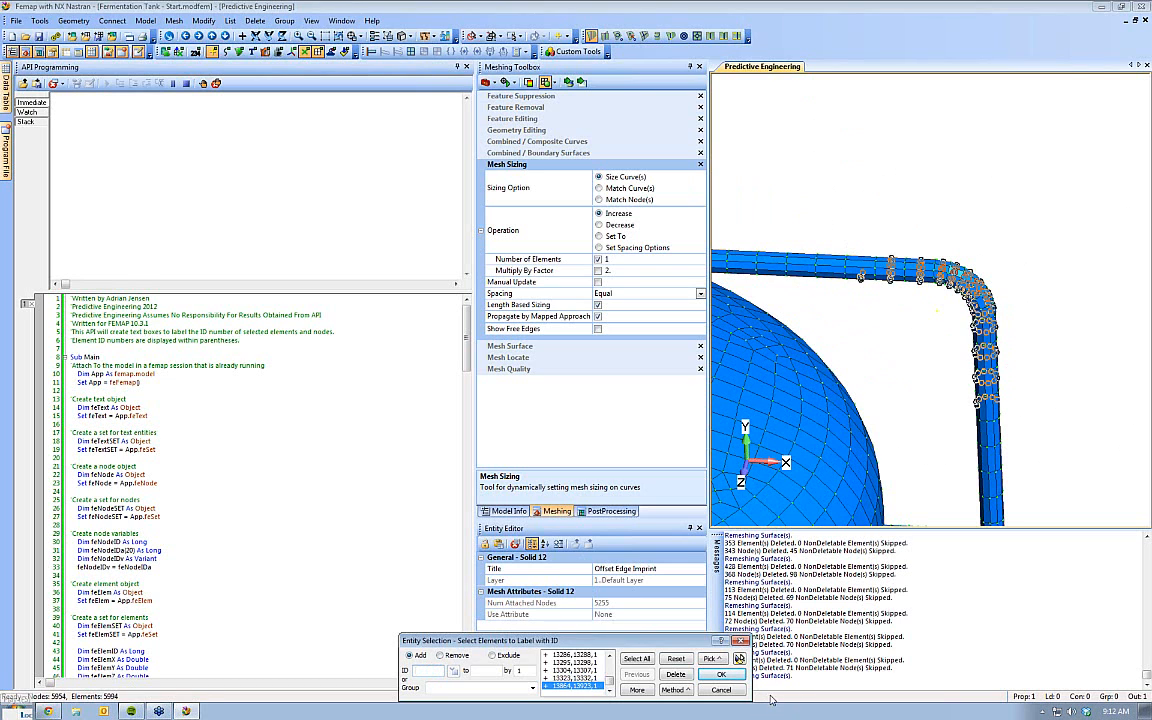
{"action": "left_click", "coordinate": [741, 660]}
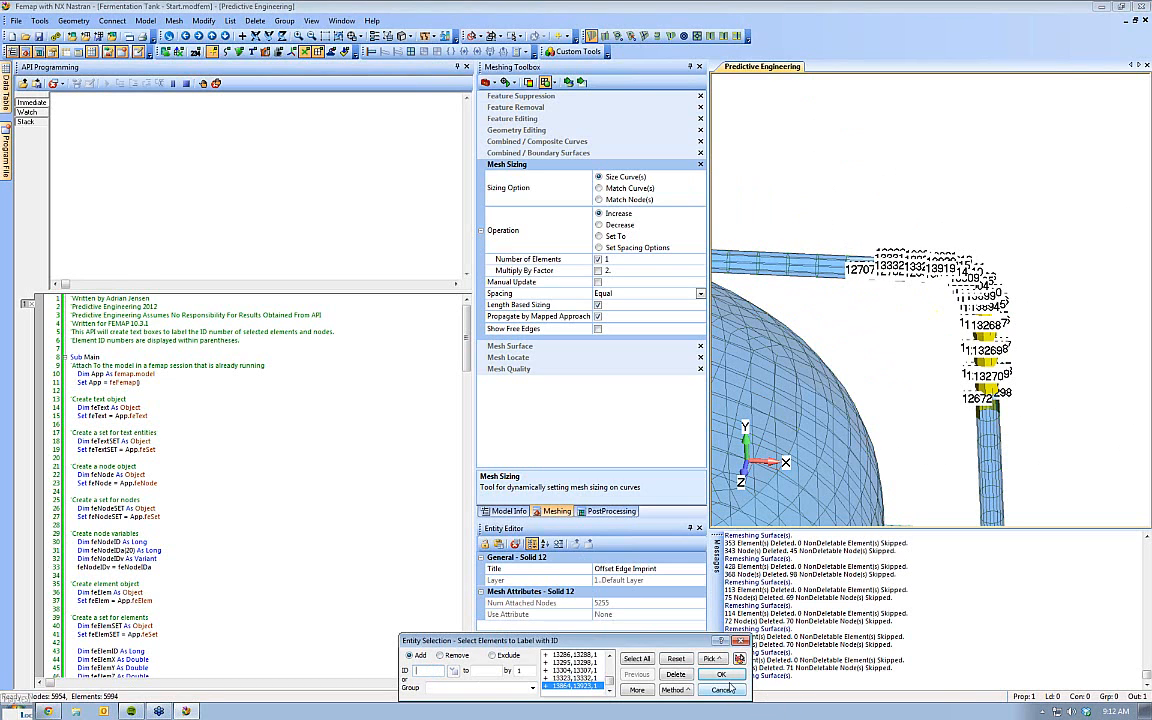
{"action": "left_click", "coordinate": [731, 688]}
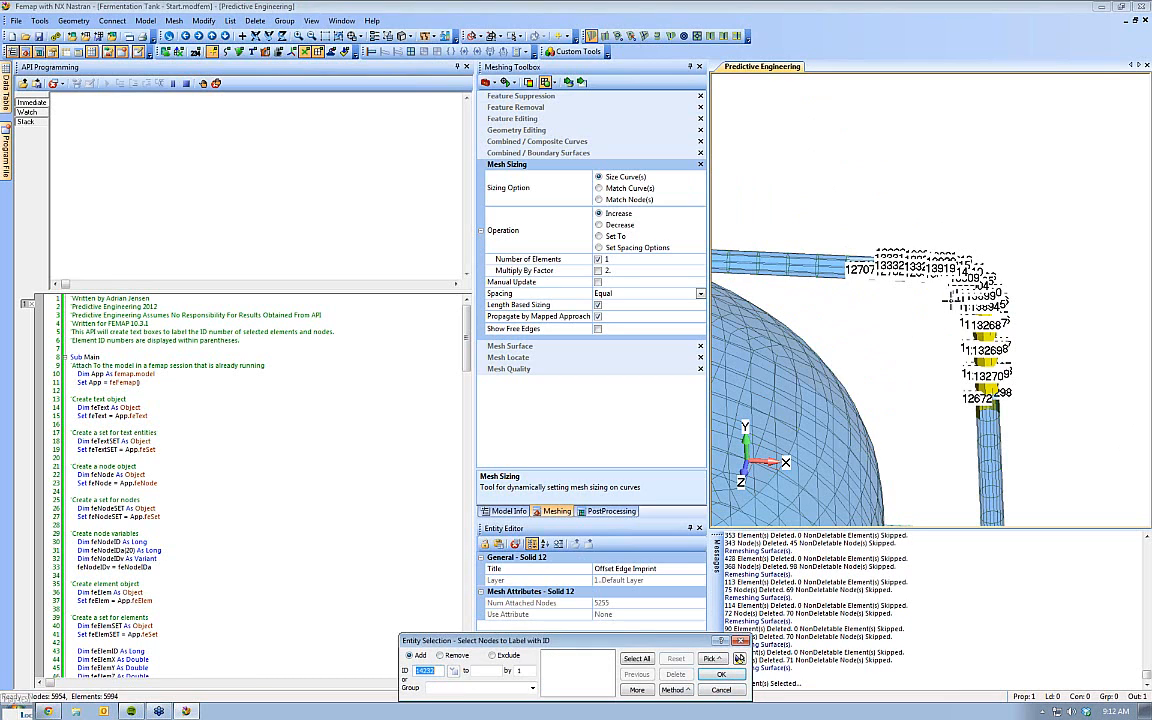
Box-select the nodes at the elbow and one ring of nodes along the top pipe as the nodes to label
{"action": "left_click_drag", "start_coordinate": [975, 287], "coordinate": [995, 262], "text": "ctrl"}
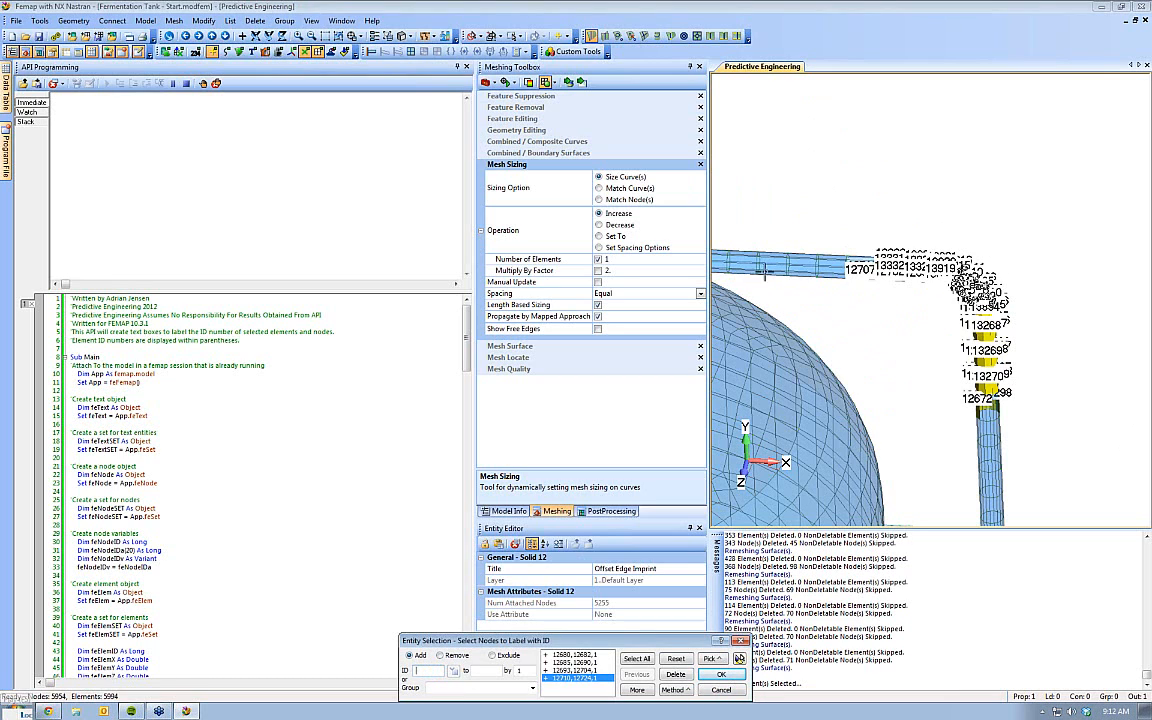
{"action": "left_click_drag", "start_coordinate": [757, 259], "coordinate": [754, 276], "text": "ctrl"}
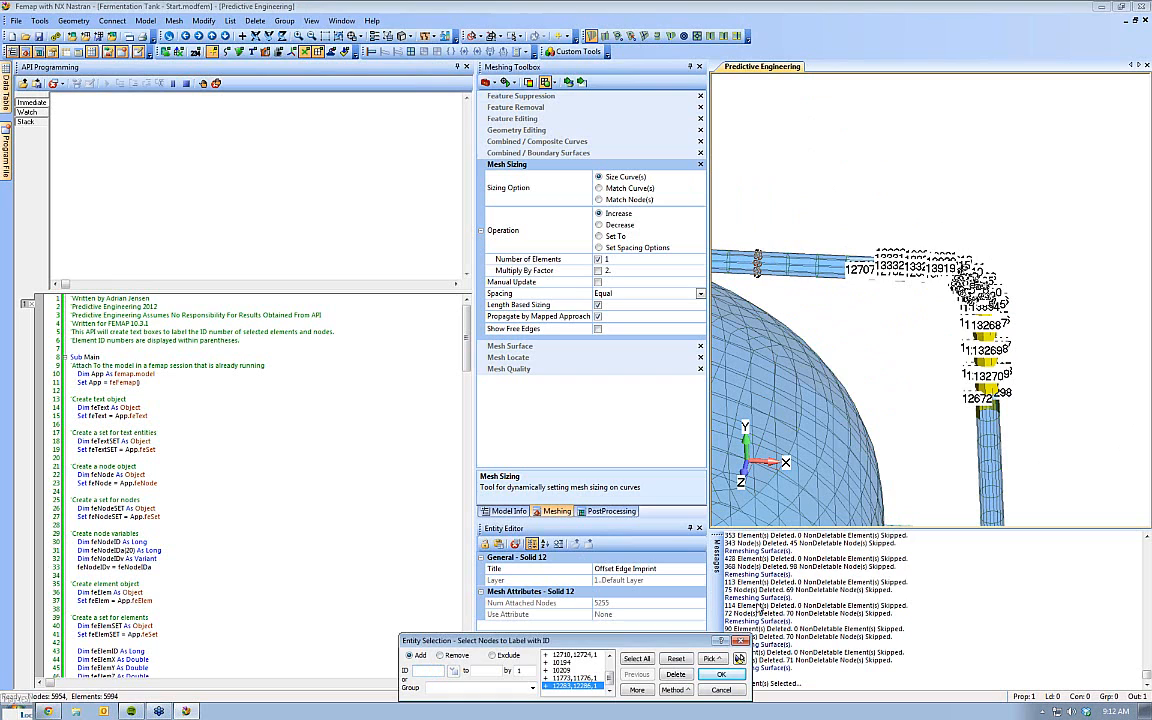
{"action": "left_click", "coordinate": [731, 690]}
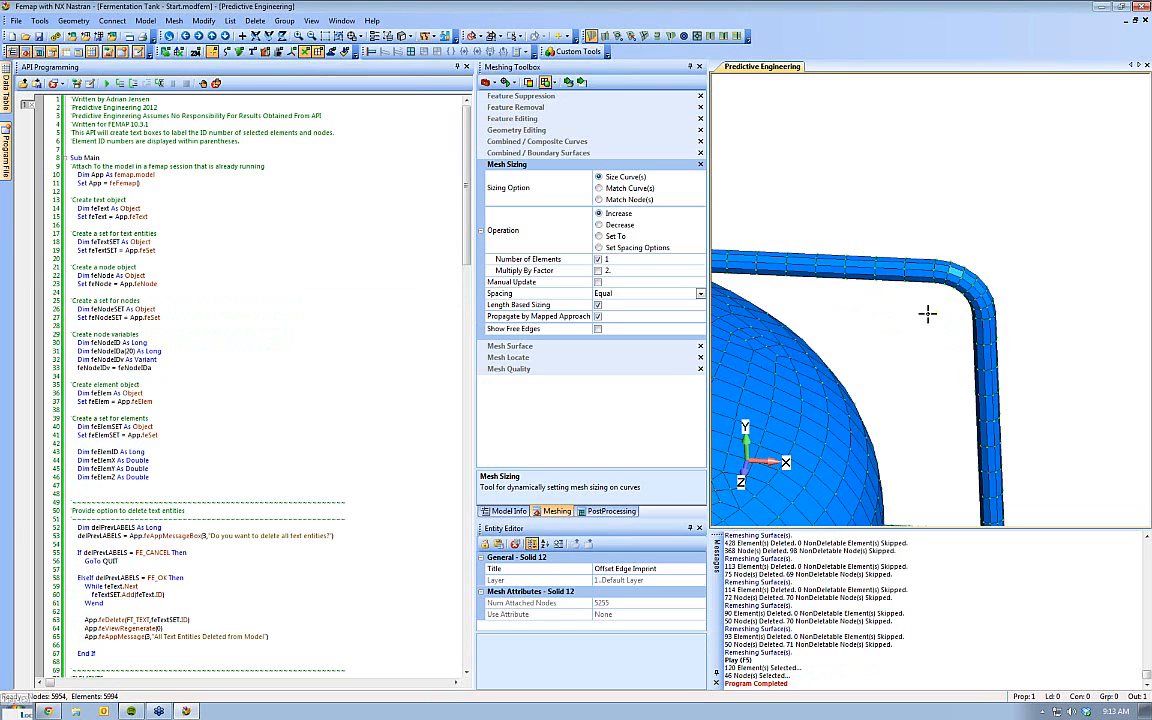
Turn on the drawing of Text entities in the view's visibility settings and close them
{"action": "left_click", "coordinate": [388, 36]}
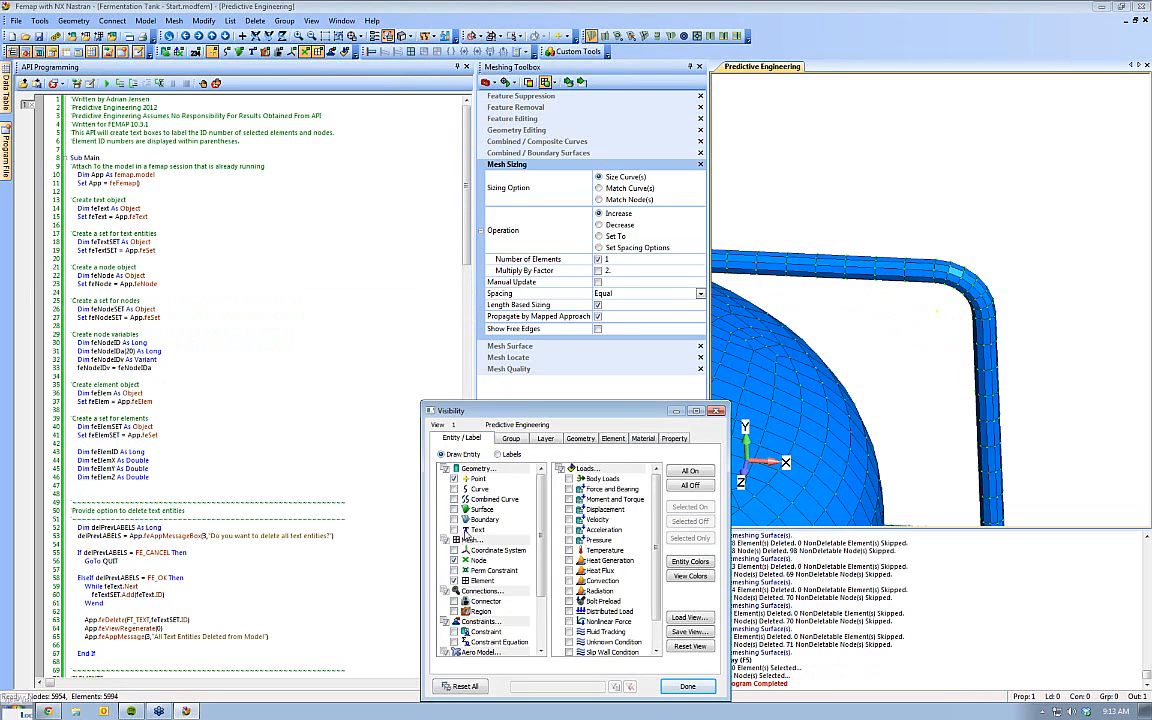
{"action": "left_click", "coordinate": [454, 529]}
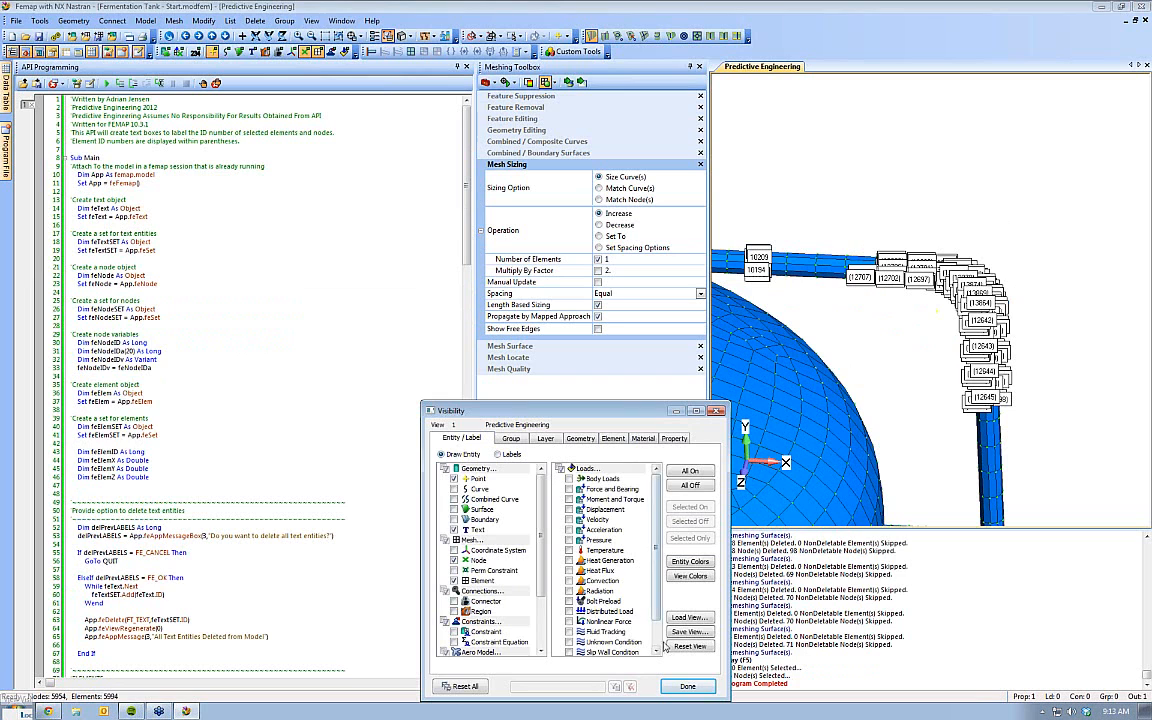
{"action": "left_click", "coordinate": [694, 689]}
Examine the node ID labels on the top pipe's ring and the parenthesised element ID labels towards the elbow
{"action": "middle_click_drag", "start_coordinate": [885, 195], "coordinate": [1119, 336]}
{"action": "scroll", "coordinate": [880, 300], "scroll_direction": "up", "scroll_amount": 4}
{"action": "middle_click_drag", "start_coordinate": [820, 335], "coordinate": [1018, 306], "text": "ctrl"}
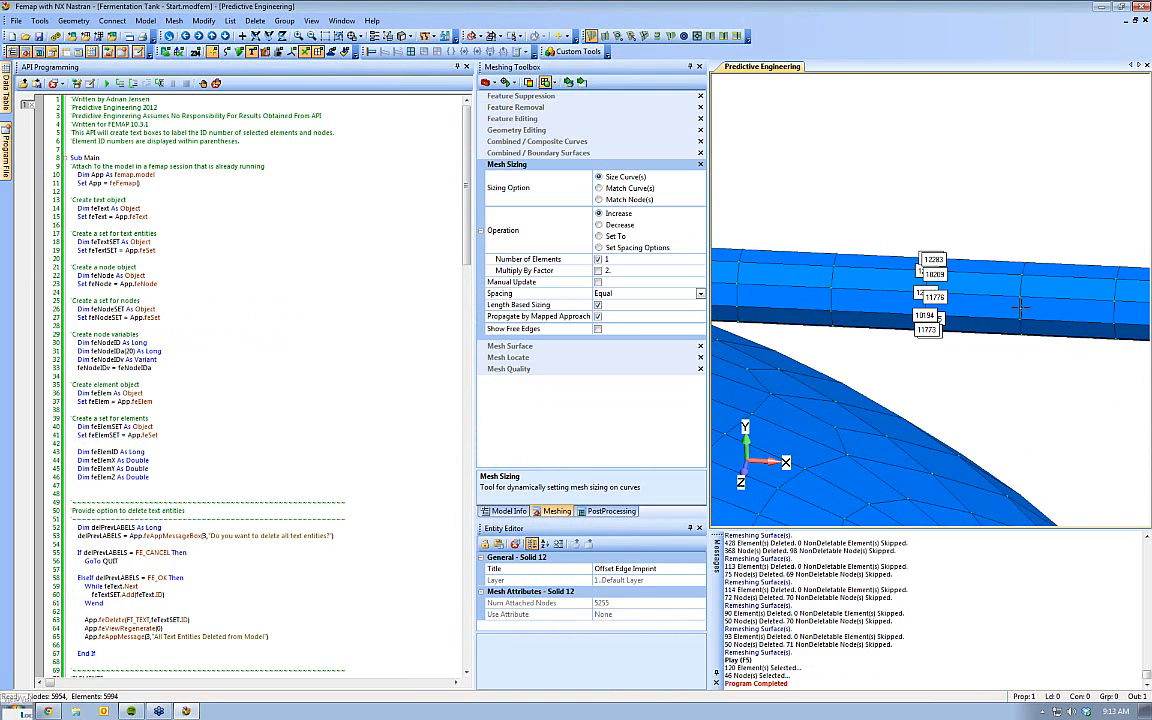
{"action": "scroll", "coordinate": [874, 357], "scroll_direction": "up", "scroll_amount": 5}
{"action": "scroll", "coordinate": [873, 358], "scroll_direction": "up", "scroll_amount": 5}
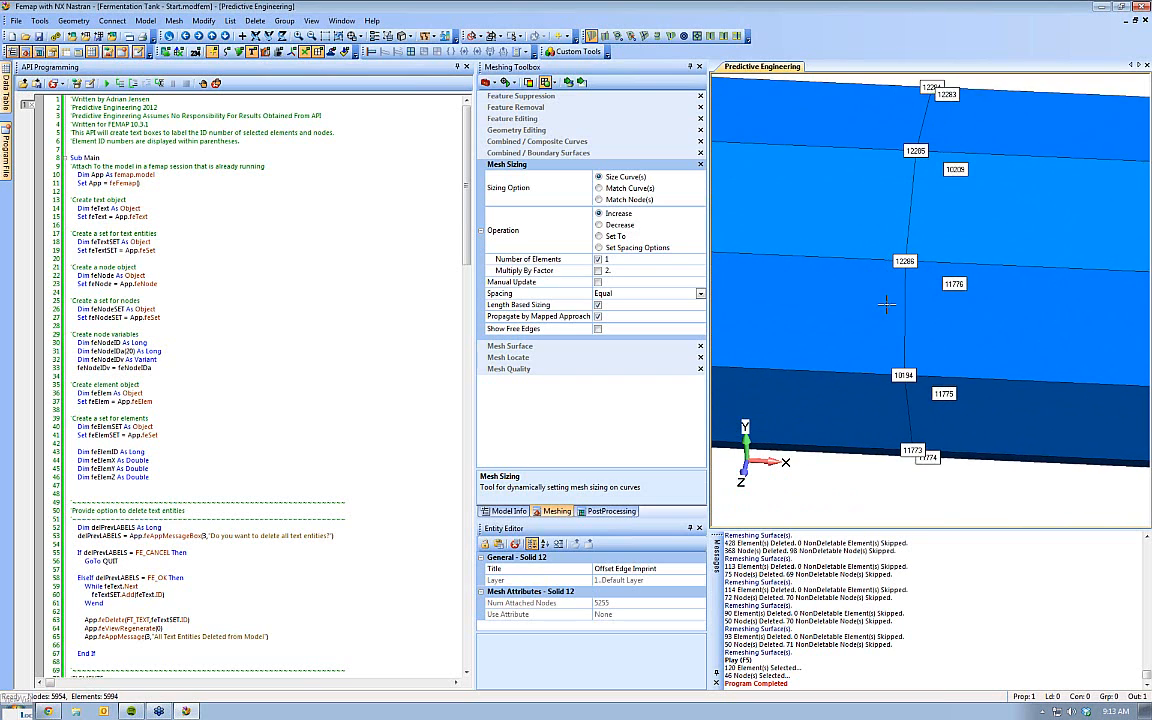
{"action": "scroll", "coordinate": [1071, 252], "scroll_direction": "down", "scroll_amount": 3}
{"action": "middle_click_drag", "start_coordinate": [1060, 288], "coordinate": [581, 254], "text": "ctrl"}
{"action": "middle_click_drag", "start_coordinate": [1080, 265], "coordinate": [765, 260], "text": "ctrl"}
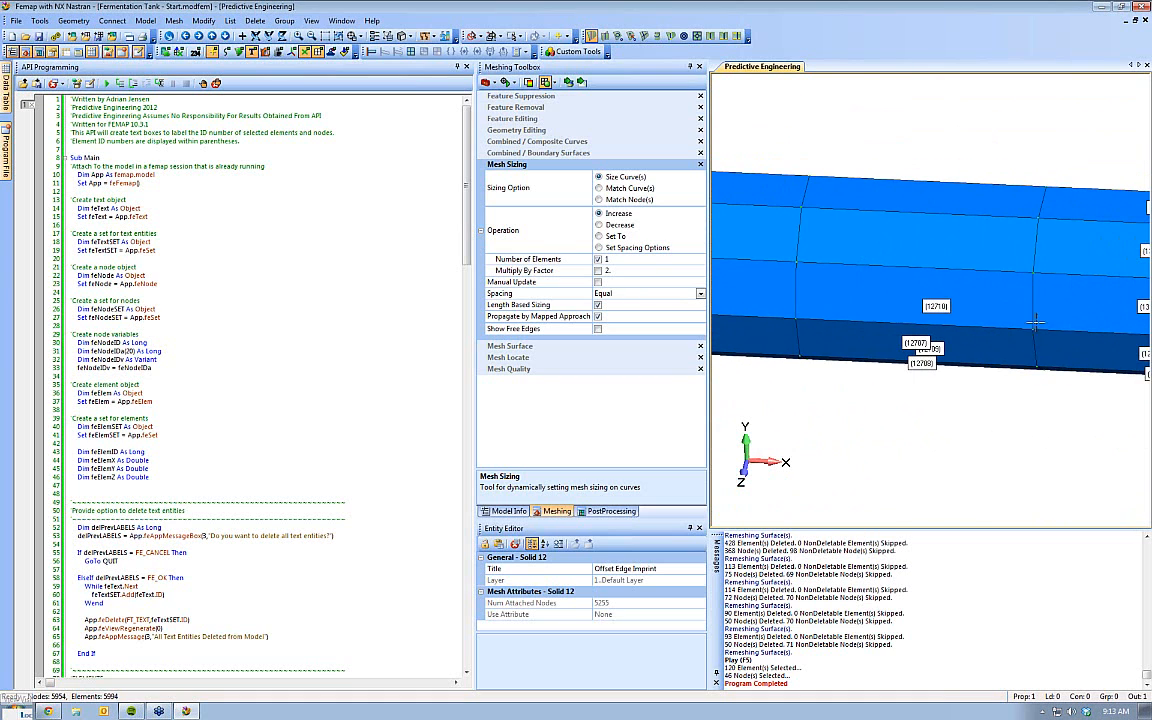
{"action": "scroll", "coordinate": [1046, 310], "scroll_direction": "up", "scroll_amount": 3}
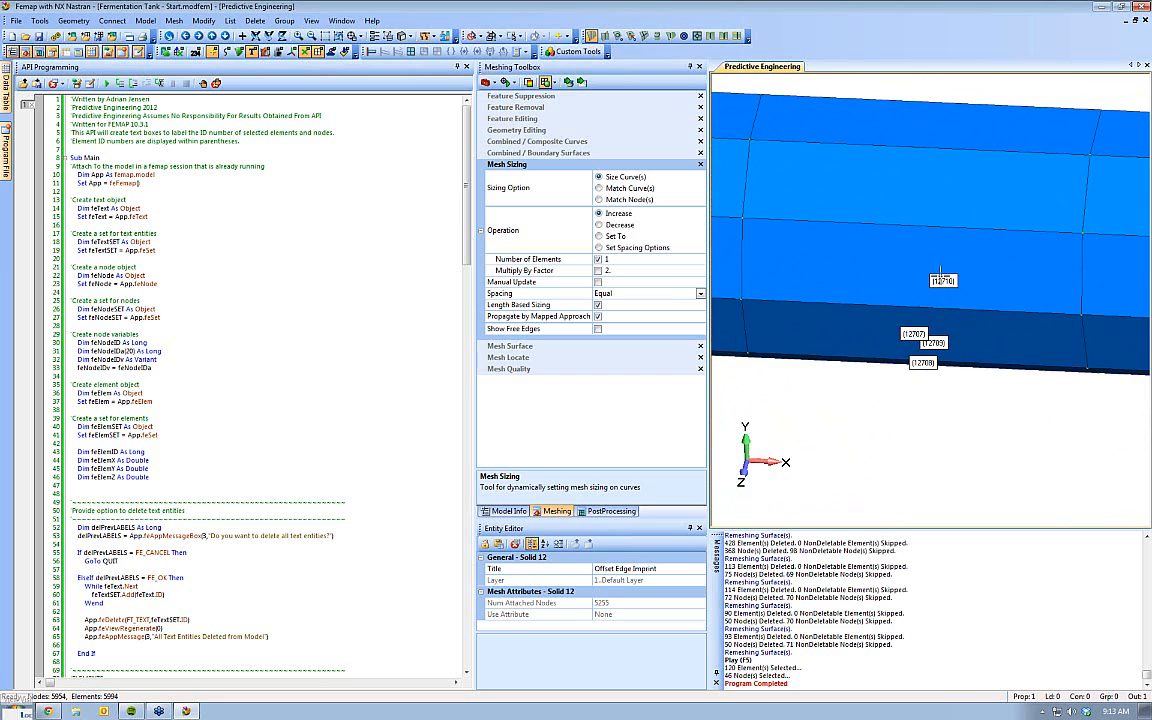
{"action": "scroll", "coordinate": [932, 342], "scroll_direction": "down", "scroll_amount": 5}
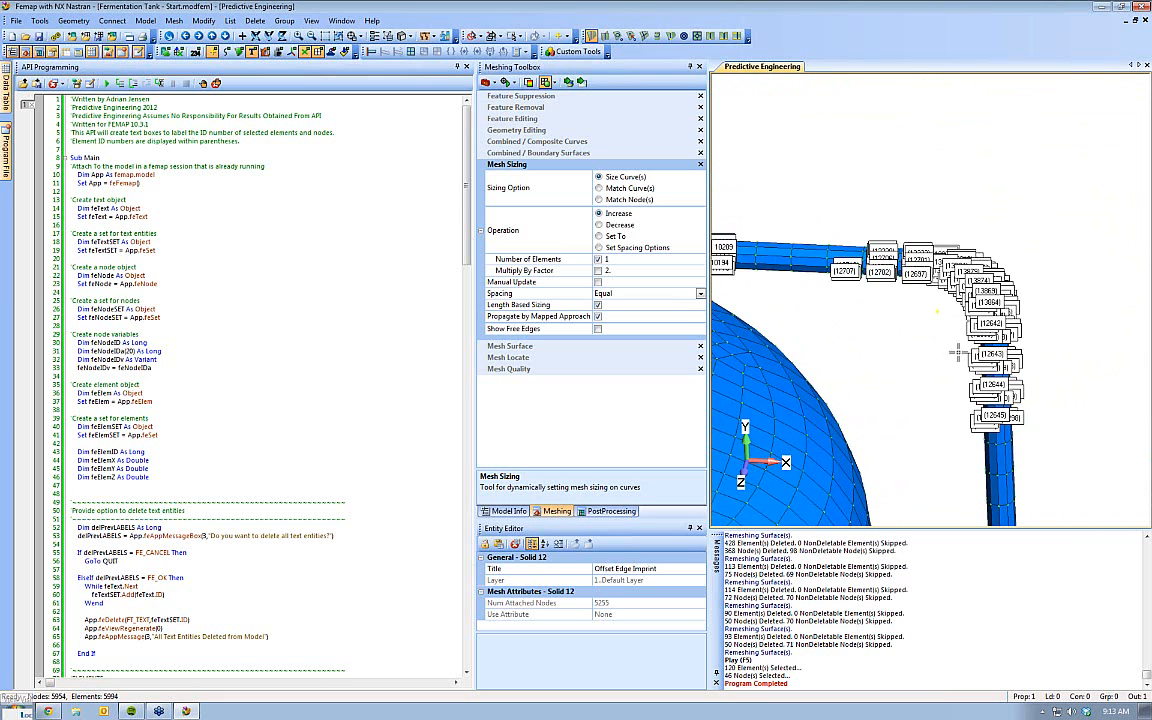
{"action": "scroll", "coordinate": [930, 371], "scroll_direction": "down", "scroll_amount": 2}
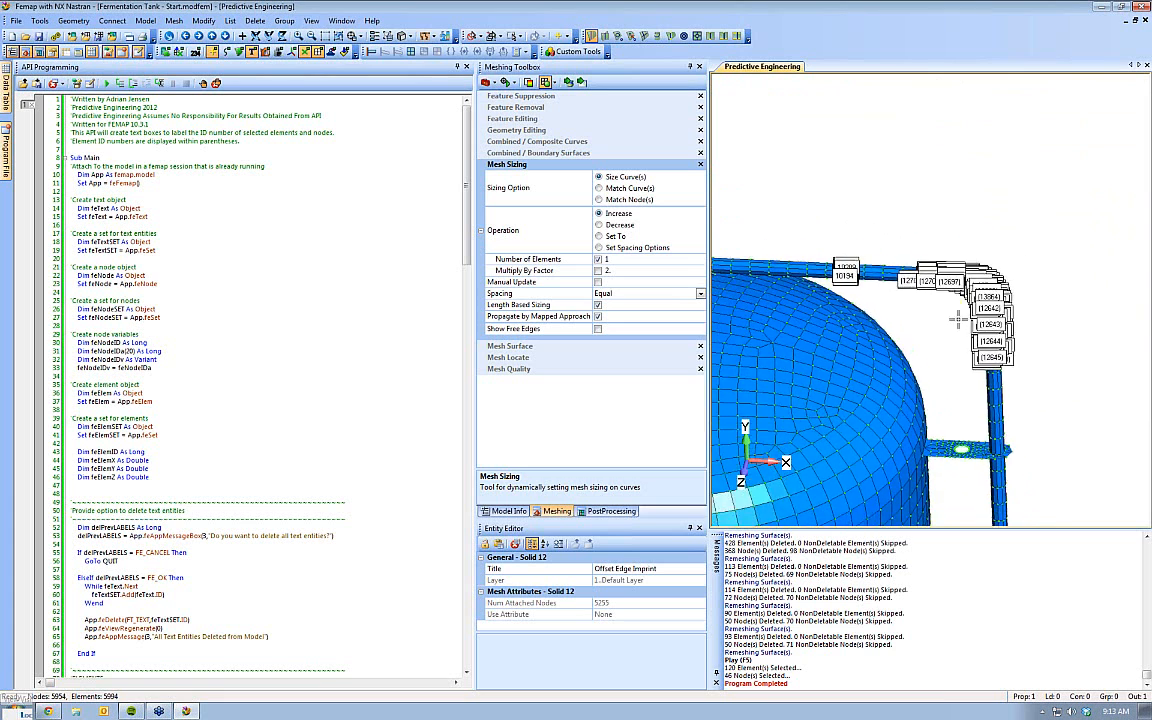
{"action": "scroll", "coordinate": [959, 325], "scroll_direction": "up", "scroll_amount": 1}
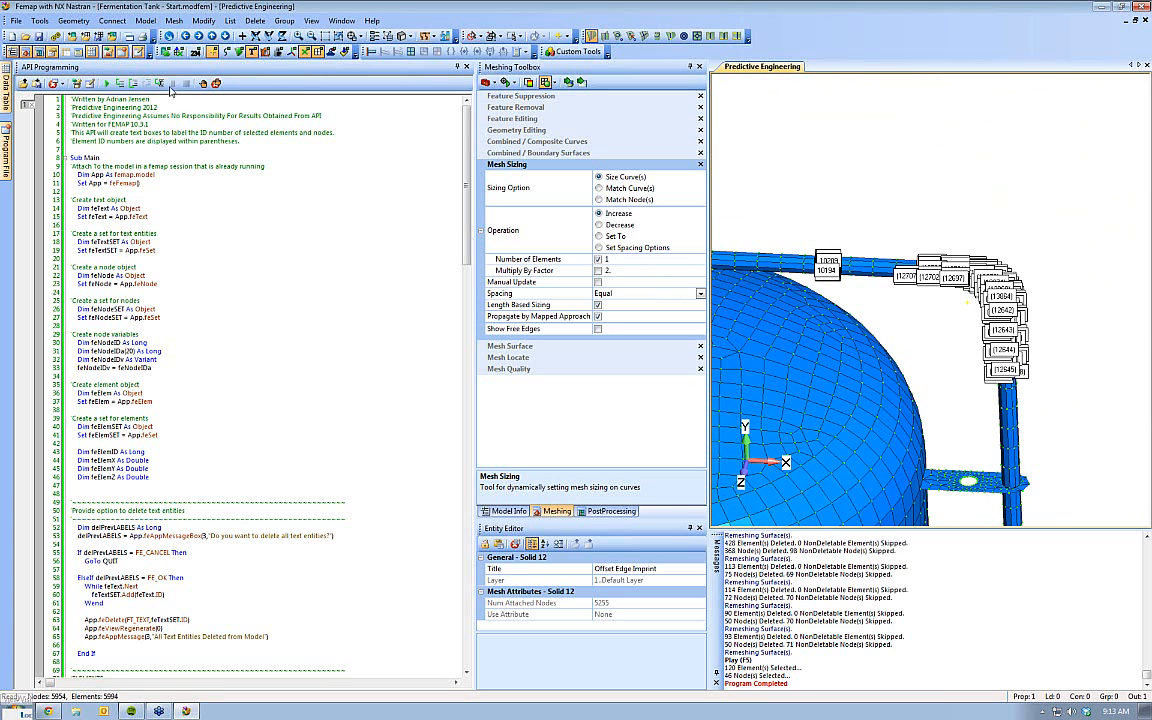
Rerun the labelling script, deleting all text entities, and choose a single element on the top pipe near the elbow for labelling
{"action": "left_click", "coordinate": [107, 84]}
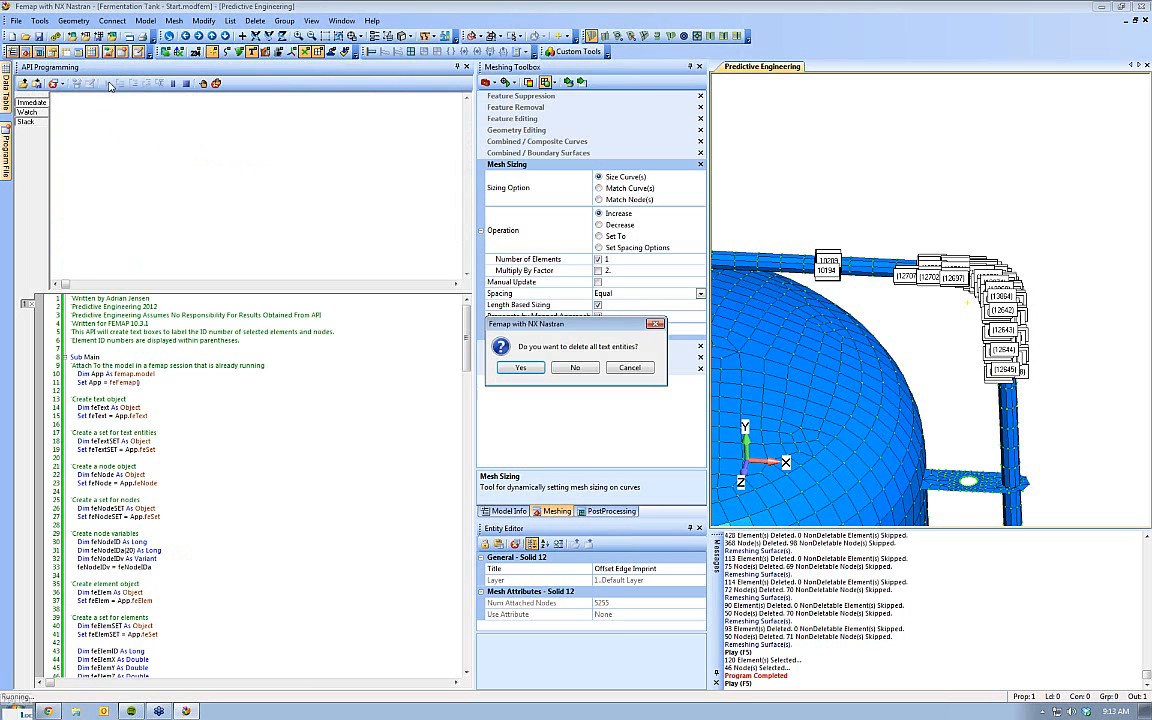
{"action": "left_click", "coordinate": [520, 367]}
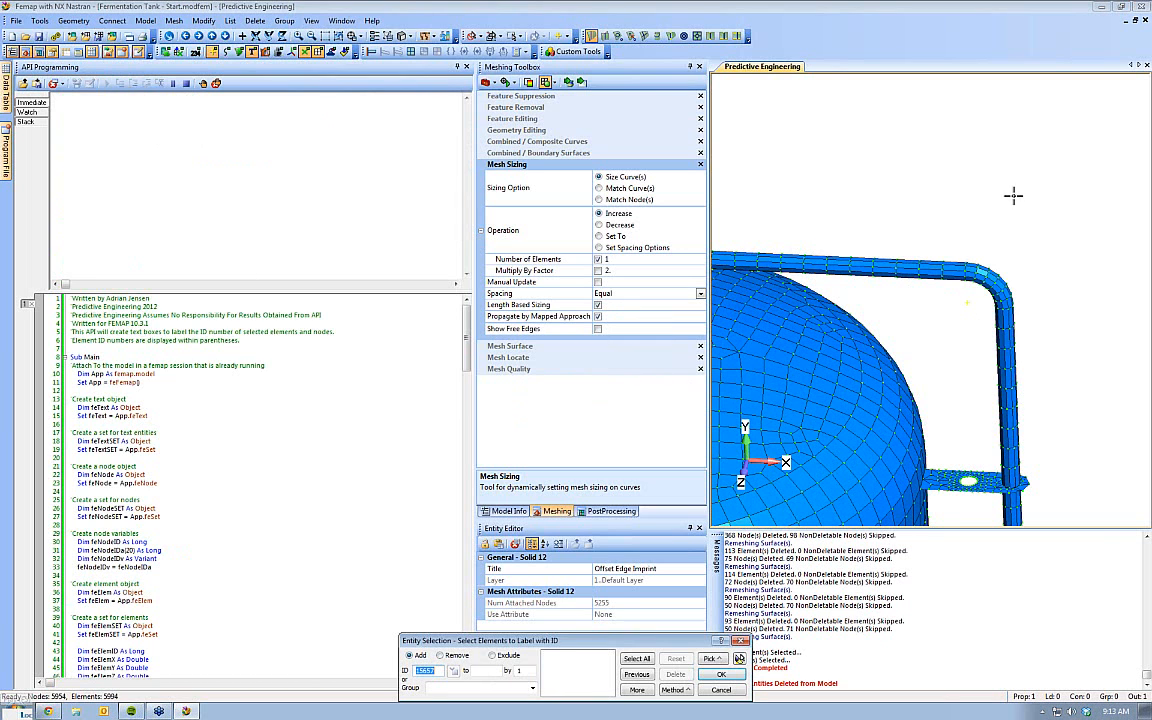
{"action": "scroll", "coordinate": [950, 298], "scroll_direction": "up", "scroll_amount": 6}
{"action": "middle_click_drag", "start_coordinate": [872, 429], "coordinate": [880, 460], "text": "ctrl"}
{"action": "scroll", "coordinate": [880, 460], "scroll_direction": "up", "scroll_amount": 5}
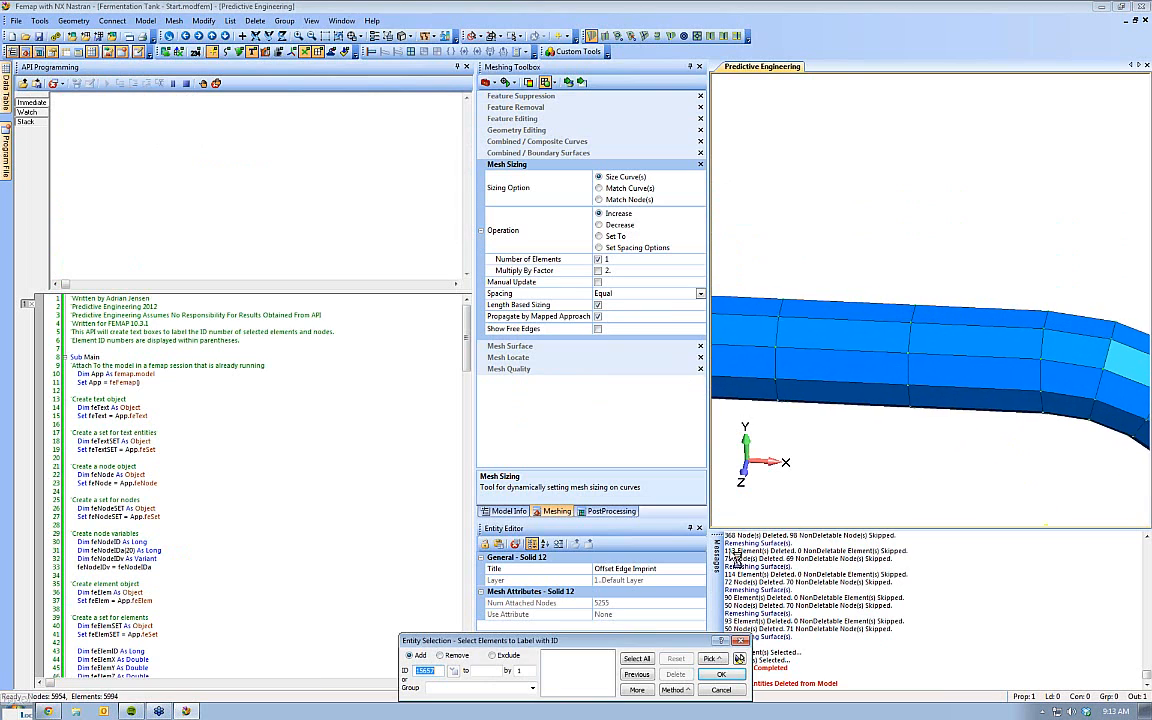
{"action": "left_click", "coordinate": [837, 333]}
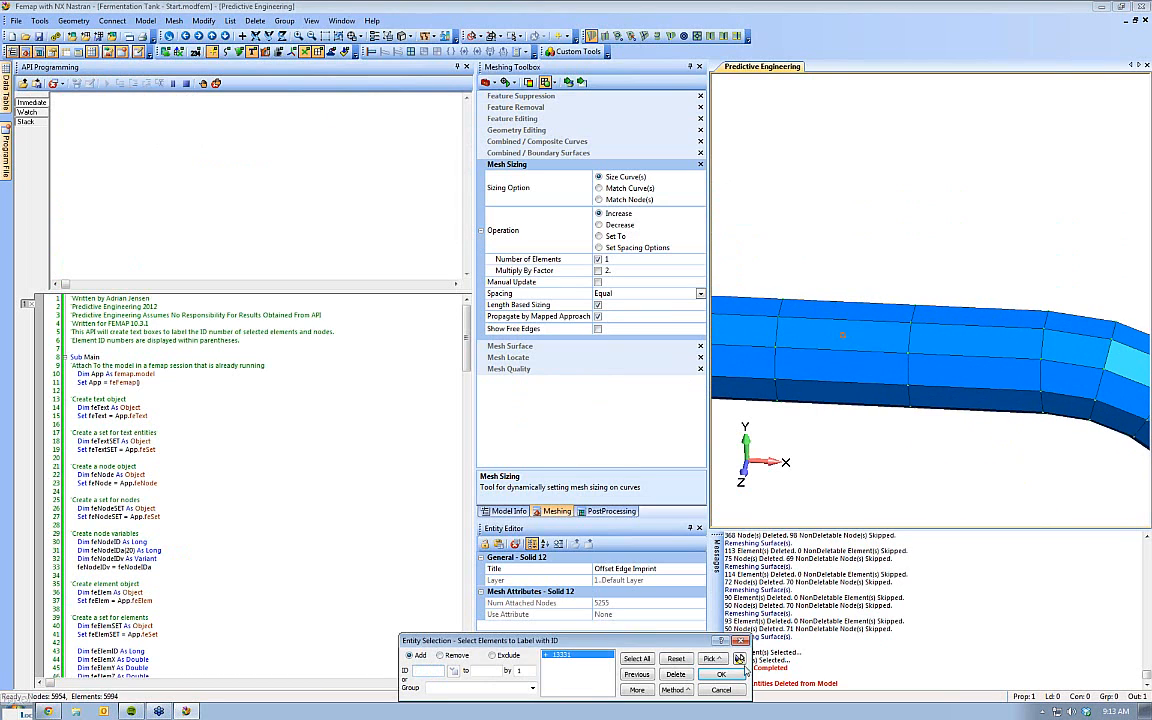
{"action": "key", "text": "Return"}
Select the four corner nodes of that pipe element for labelling and finish the script
{"action": "left_click", "coordinate": [778, 317]}
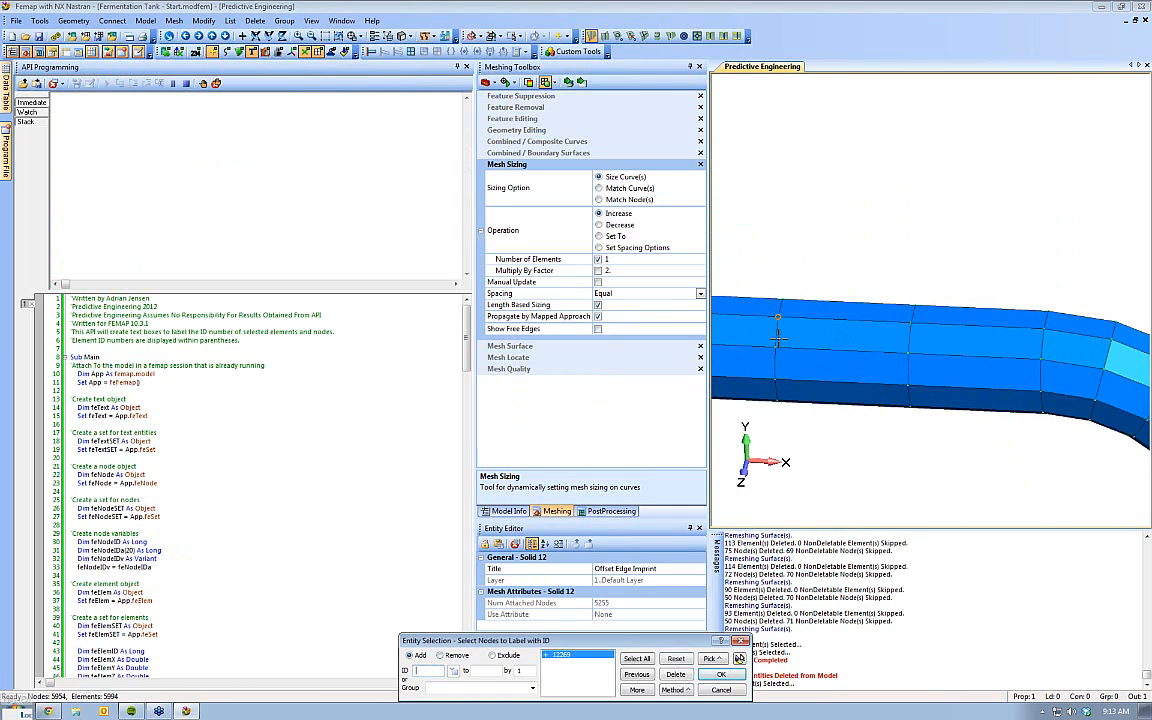
{"action": "left_click", "coordinate": [775, 348]}
{"action": "left_click", "coordinate": [908, 353]}
{"action": "left_click", "coordinate": [910, 323]}
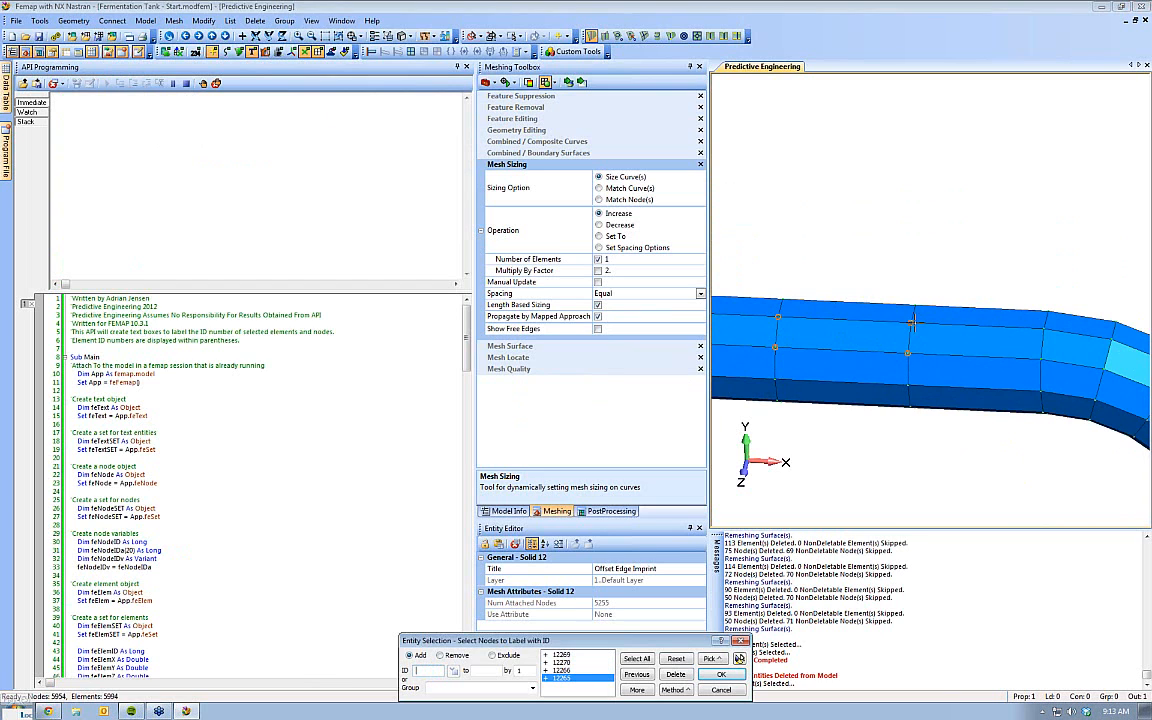
{"action": "left_click", "coordinate": [740, 676]}
{"action": "scroll", "coordinate": [969, 455], "scroll_direction": "up", "scroll_amount": 5}
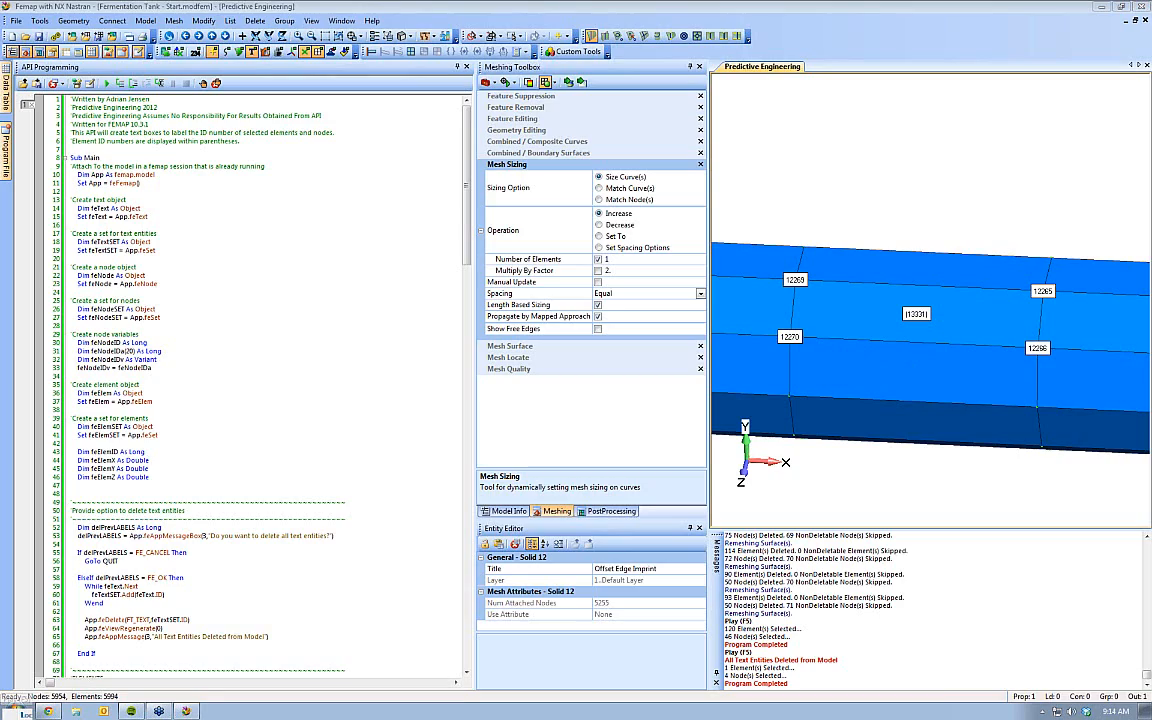
Close the Outlook seminar reminder and open the Femap and NX Nastran Training April 15-19 2013 flyer in PowerPoint
{"action": "left_click_drag", "start_coordinate": [620, 6], "coordinate": [406, 0]}
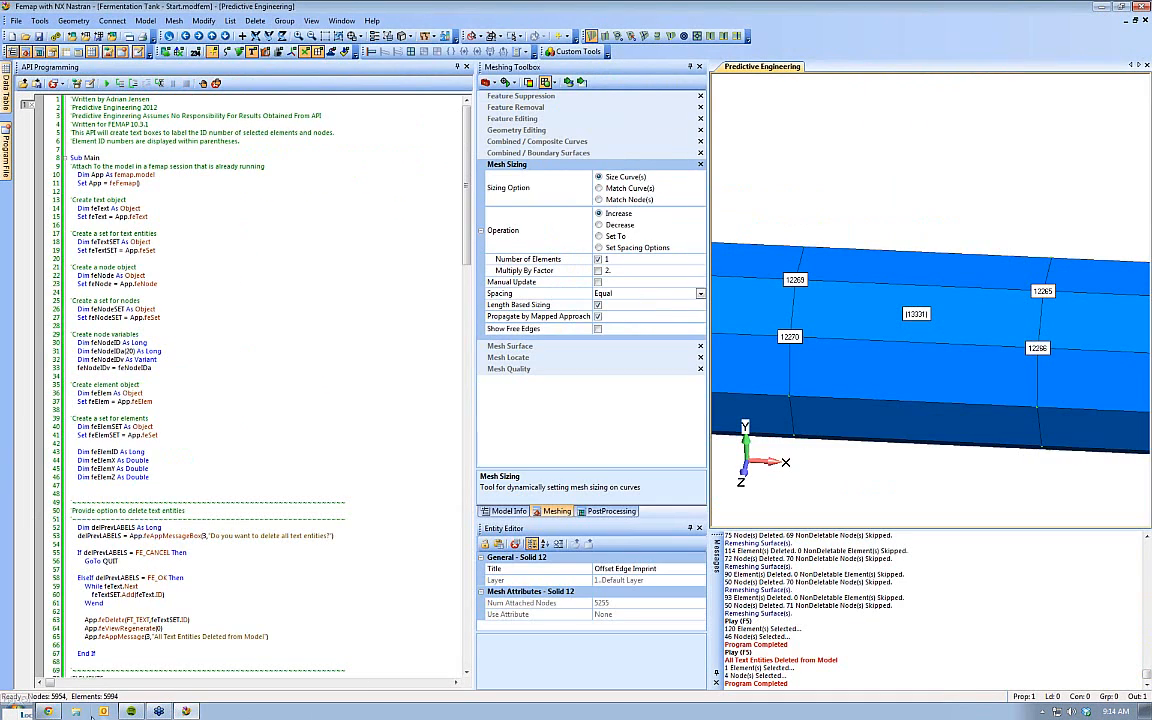
{"action": "left_click", "coordinate": [101, 711]}
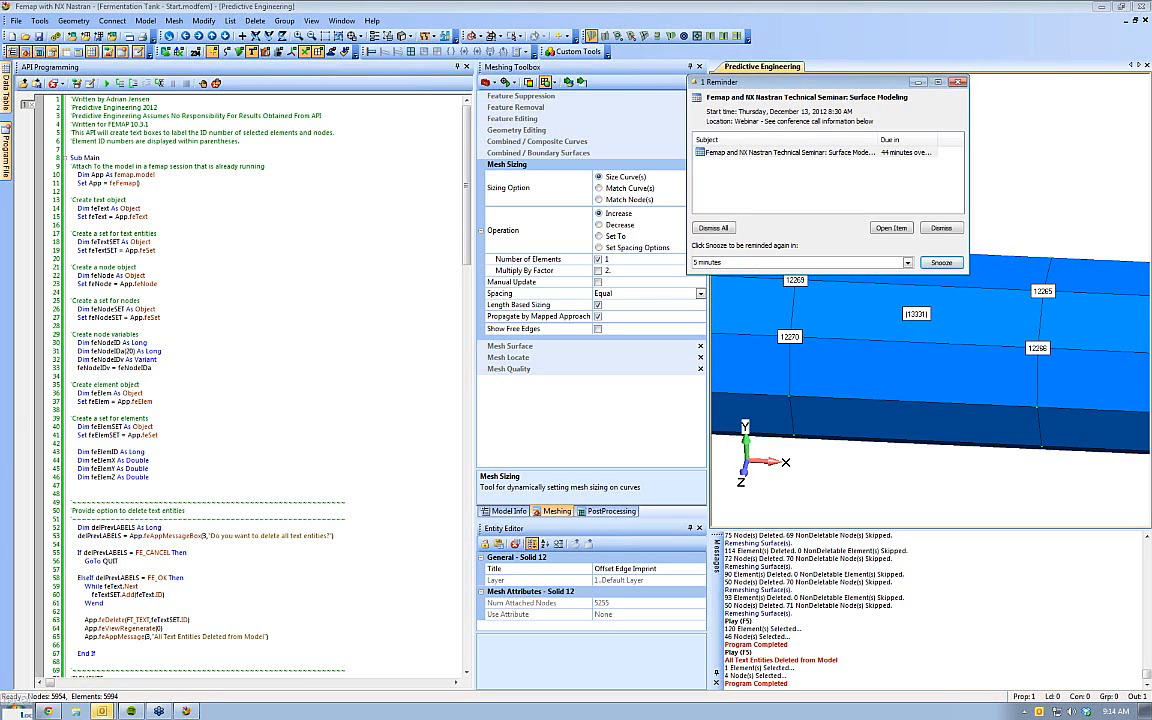
{"action": "left_click", "coordinate": [958, 82]}
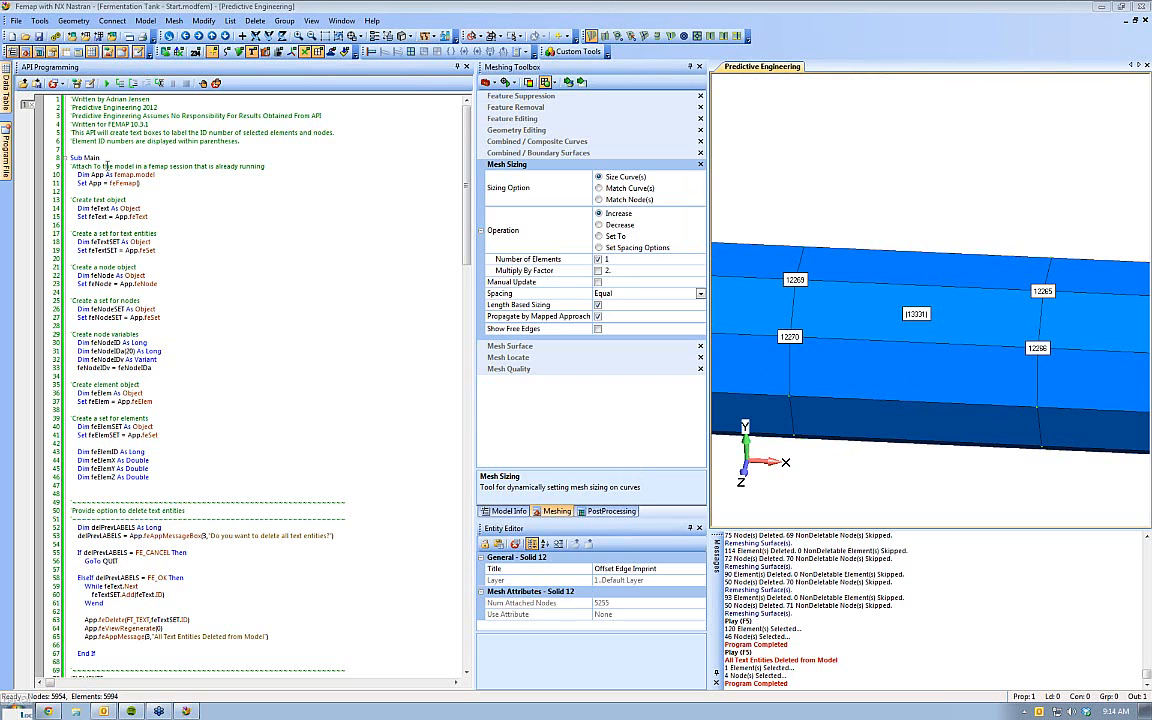
{"action": "left_click_drag", "start_coordinate": [71, 157], "coordinate": [138, 336]}
{"action": "left_click", "coordinate": [150, 275]}
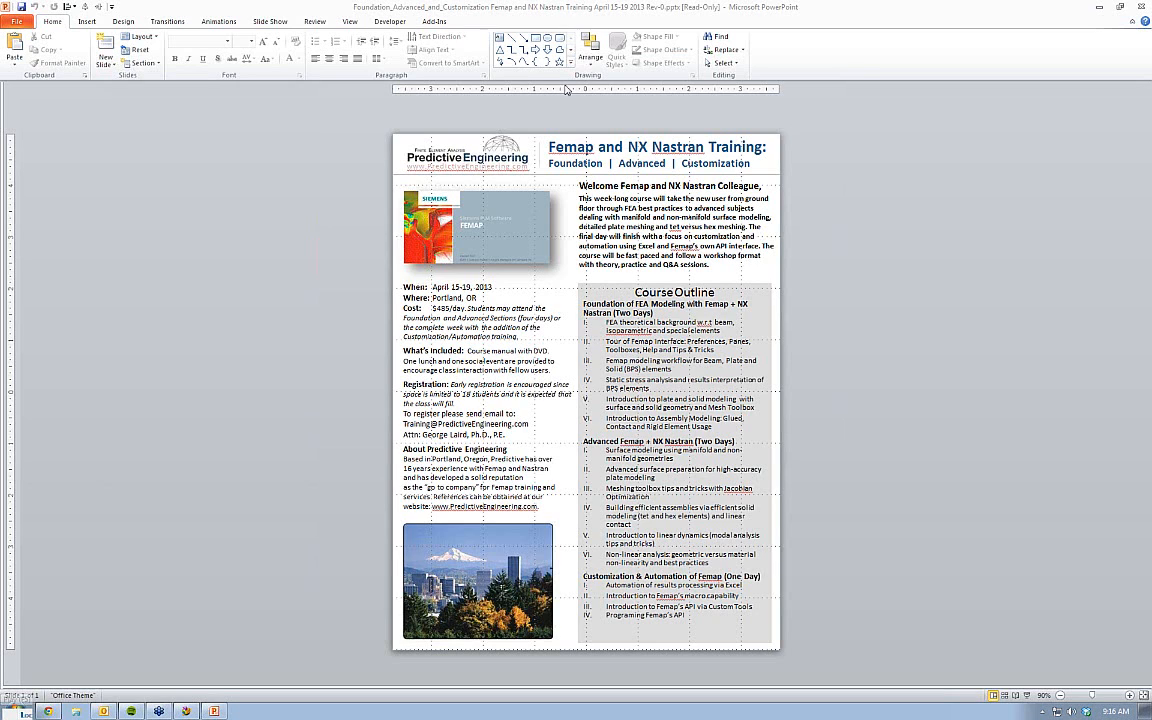
Close the training flyer presentation, return to Femap and view the complete plate-meshed fermentation tank
{"action": "left_click", "coordinate": [1145, 8]}
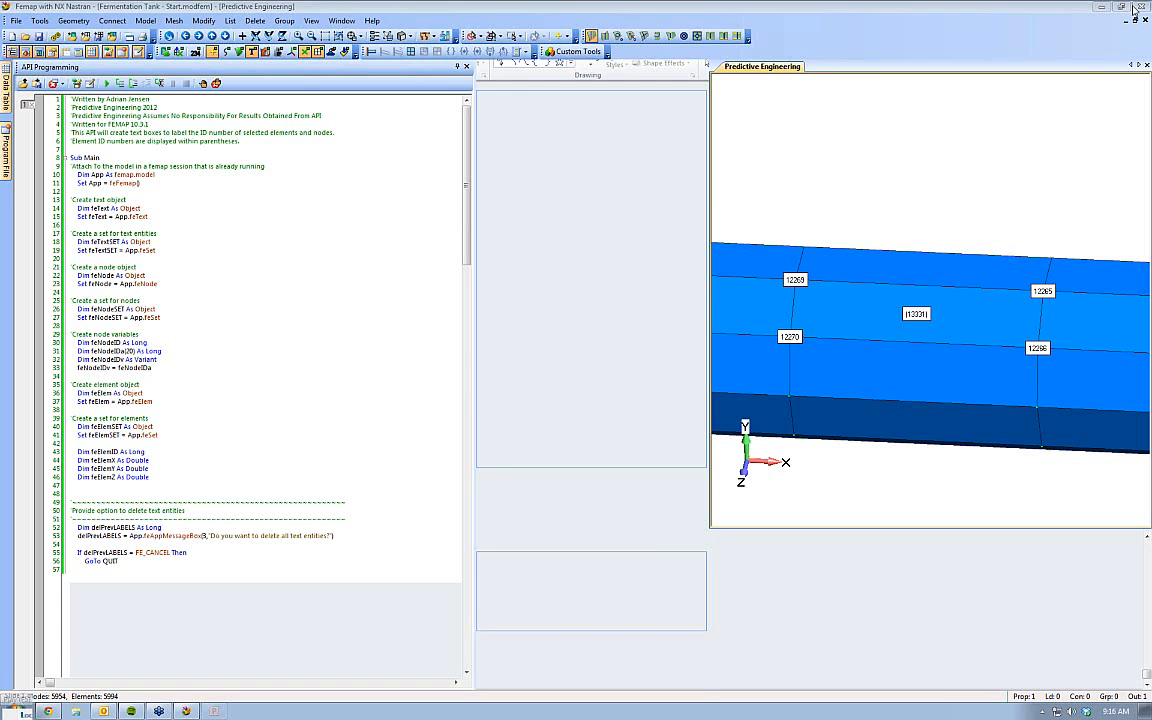
{"action": "scroll", "coordinate": [883, 268], "scroll_direction": "down", "scroll_amount": 10}
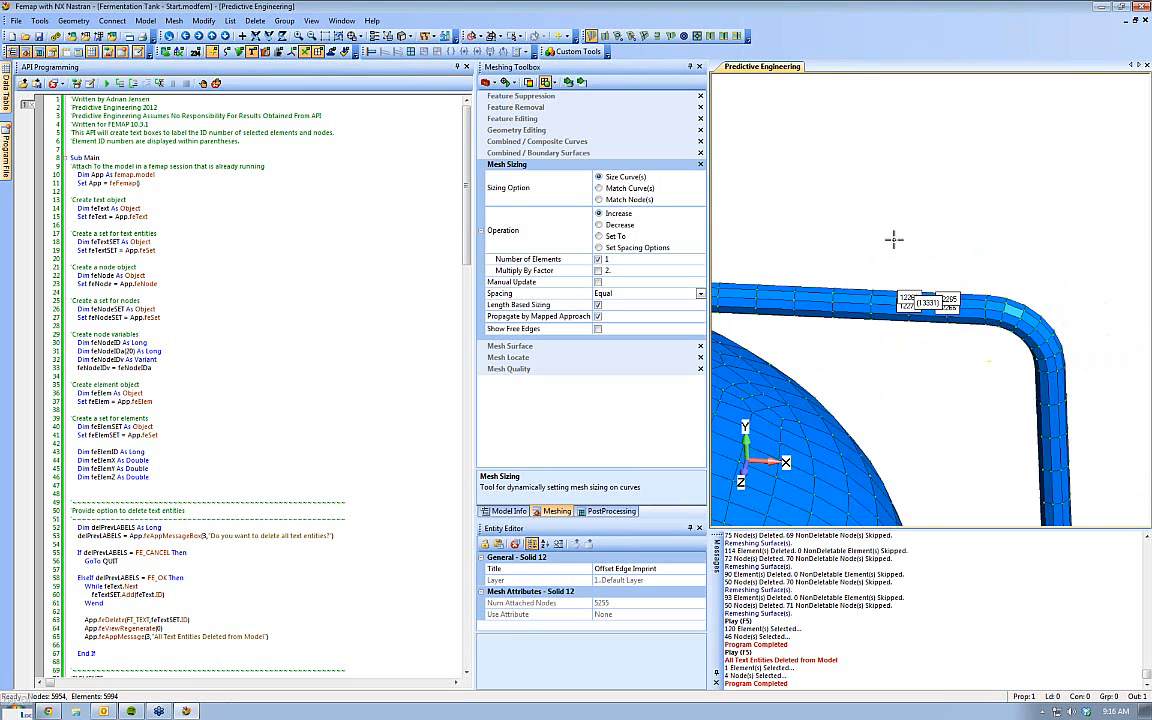
{"action": "middle_click_drag", "start_coordinate": [949, 271], "coordinate": [1029, 239], "text": "ctrl"}
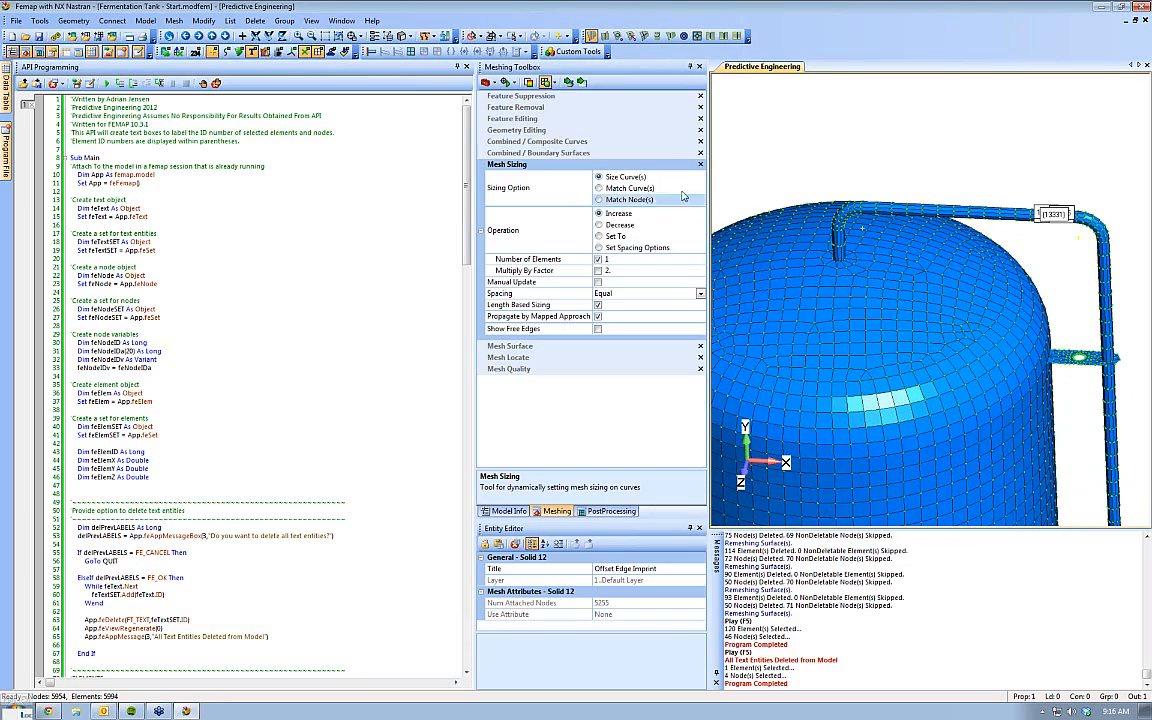
{"action": "scroll", "coordinate": [908, 376], "scroll_direction": "down", "scroll_amount": 8}
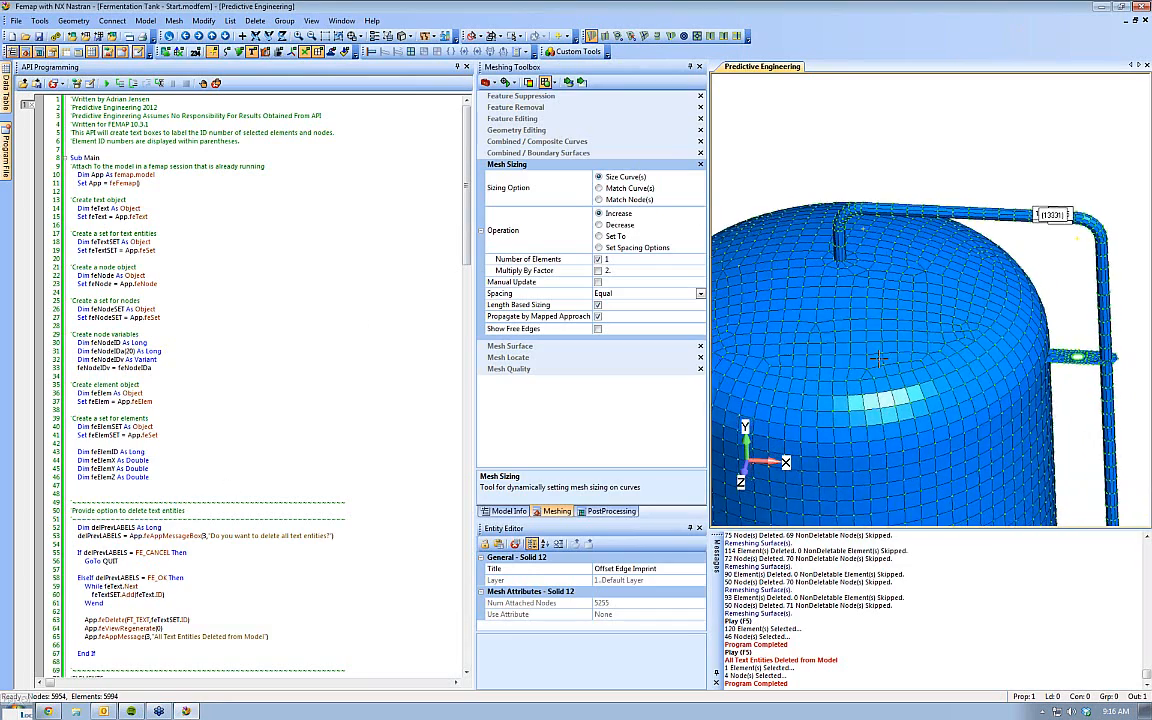
{"action": "middle_click_drag", "start_coordinate": [884, 318], "coordinate": [882, 309], "text": "ctrl"}
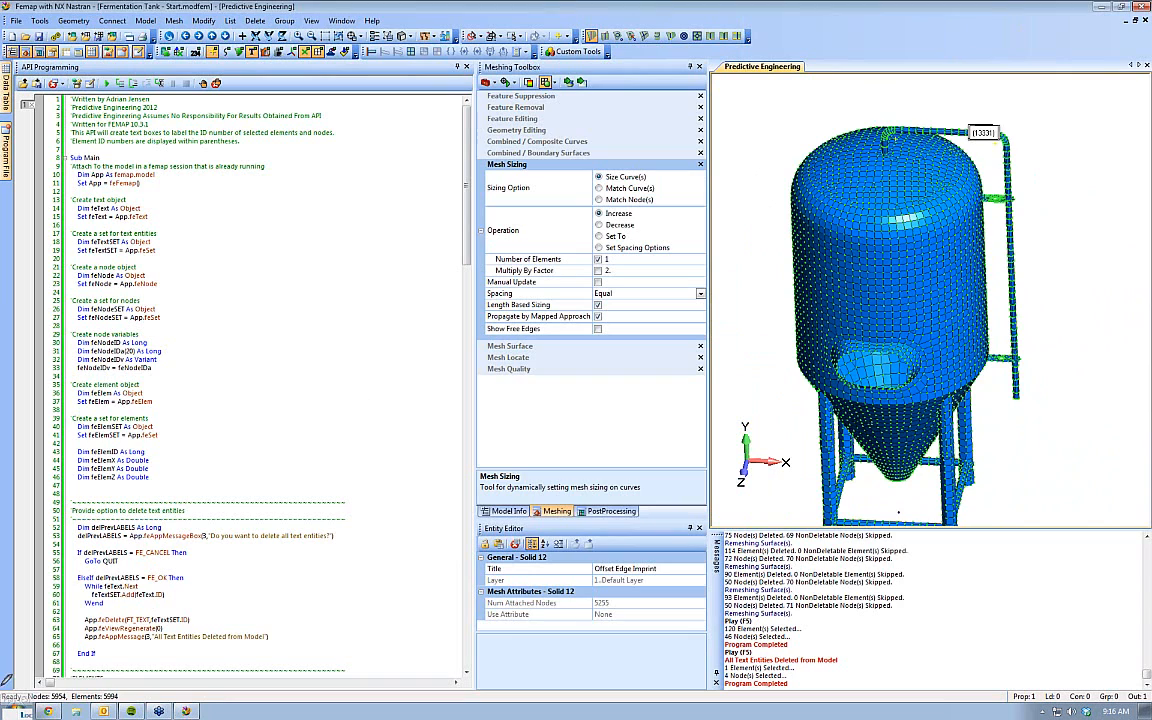
Save the plate-meshed tank model under the new file name WIP in the Surface Modeling Webinar folder
{"action": "mouse_move", "coordinate": [68, 696]}
{"action": "left_mouse_down"}
{"action": "mouse_move", "coordinate": [84, 682]}
{"action": "mouse_move", "coordinate": [62, 685]}
{"action": "mouse_move", "coordinate": [81, 696]}
{"action": "left_mouse_up"}
{"action": "left_click", "coordinate": [17, 21]}
{"action": "left_click", "coordinate": [36, 98]}
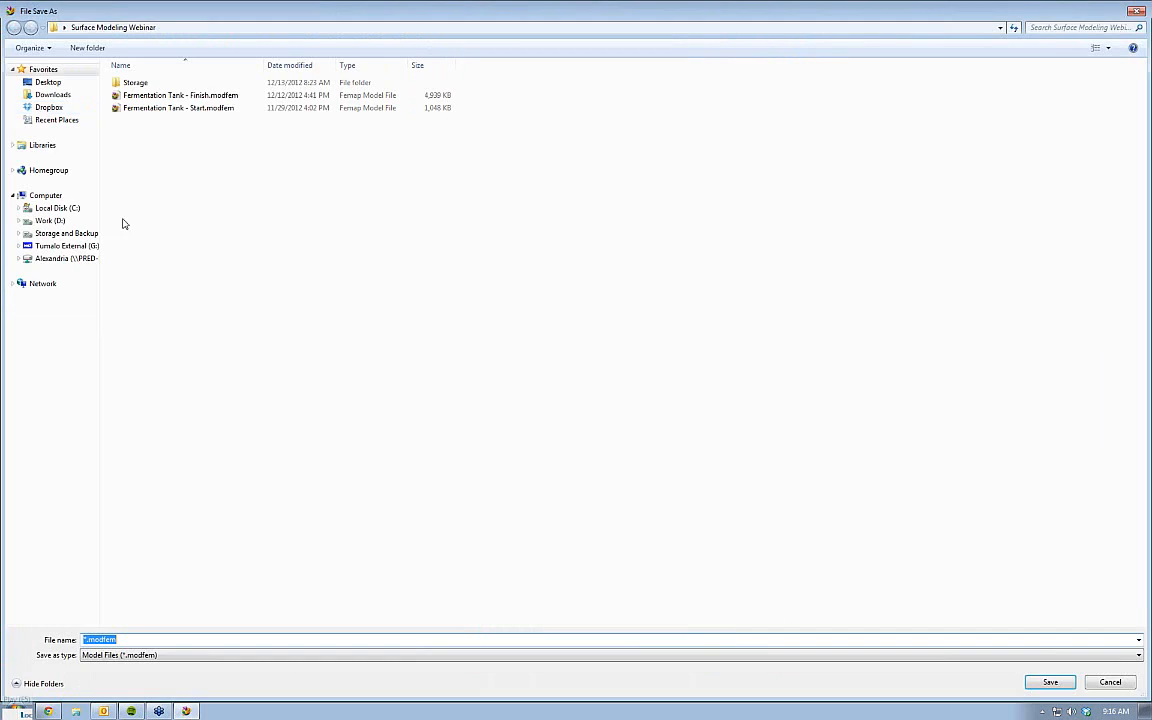
{"action": "type", "text": "WIP"}
{"action": "key", "text": "Return"}
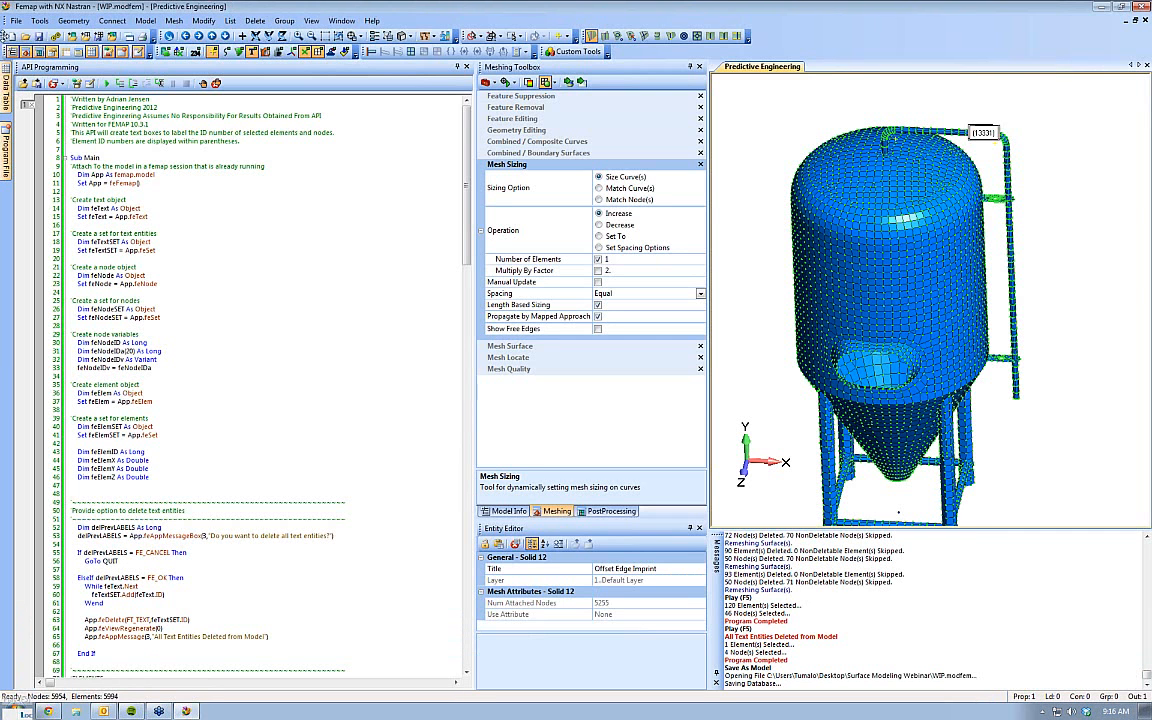
Open the original Fermentation Tank - Start.modfem model alongside WIP and bring the whole tank into view
{"action": "left_click", "coordinate": [26, 38]}
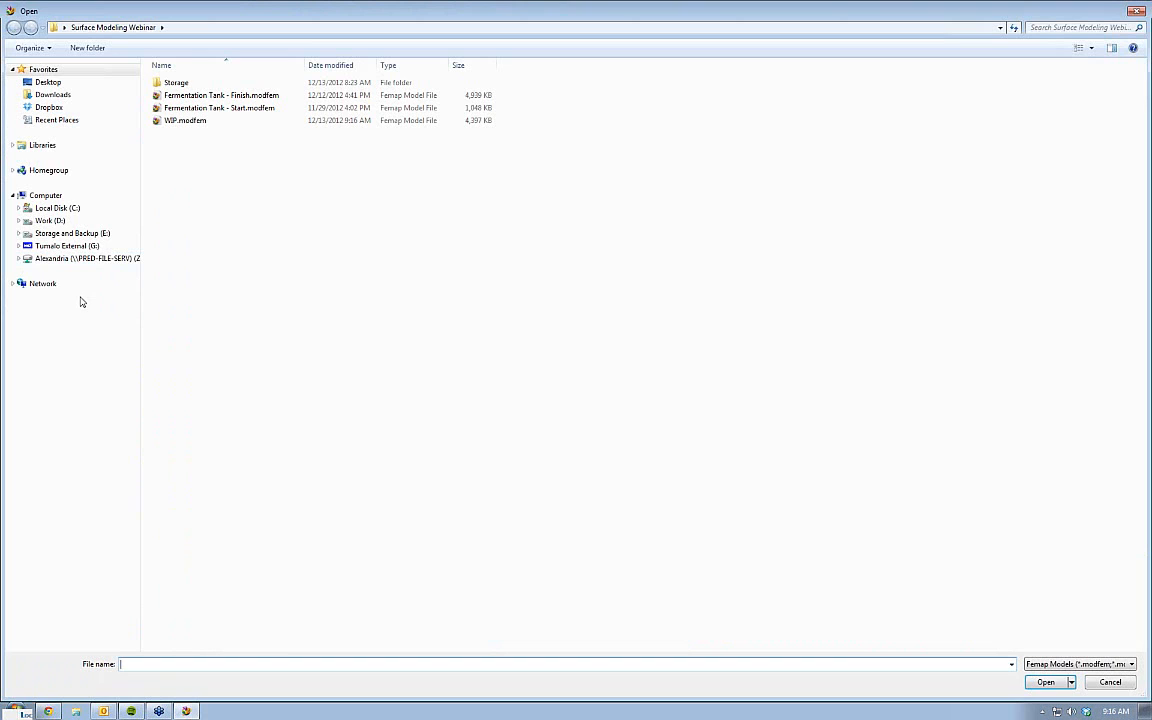
{"action": "double_click", "coordinate": [240, 108]}
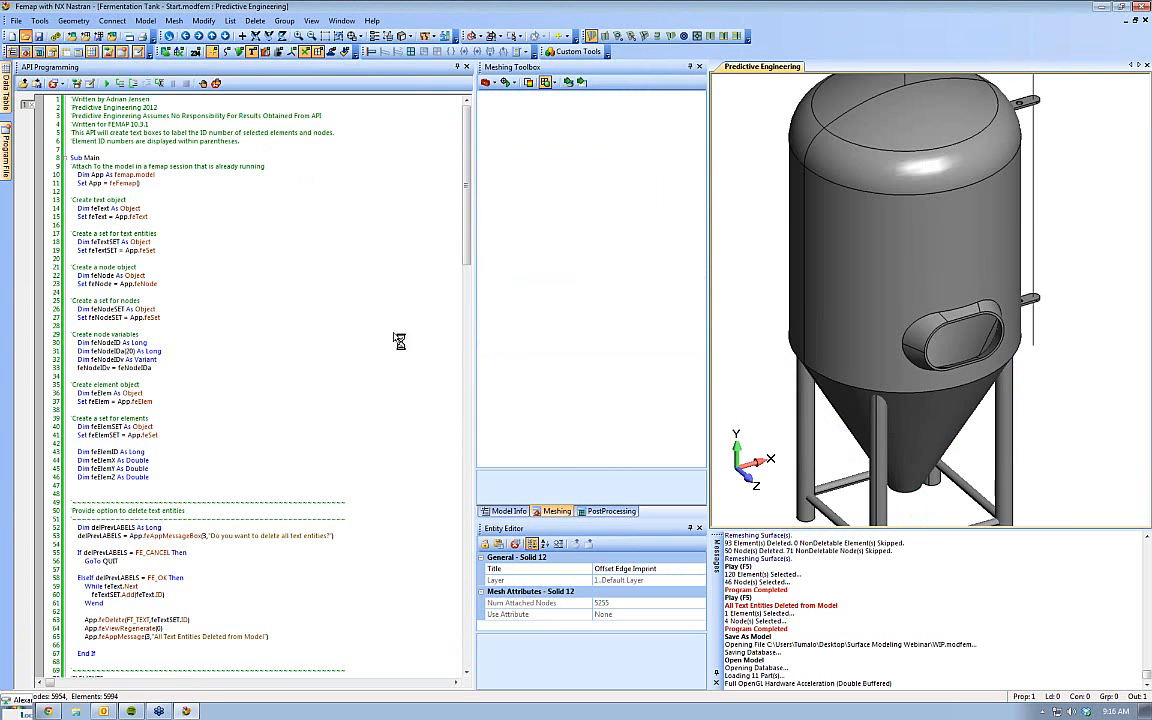
{"action": "scroll", "coordinate": [943, 378], "scroll_direction": "down", "scroll_amount": 3}
{"action": "middle_click_drag", "start_coordinate": [921, 355], "coordinate": [878, 278]}
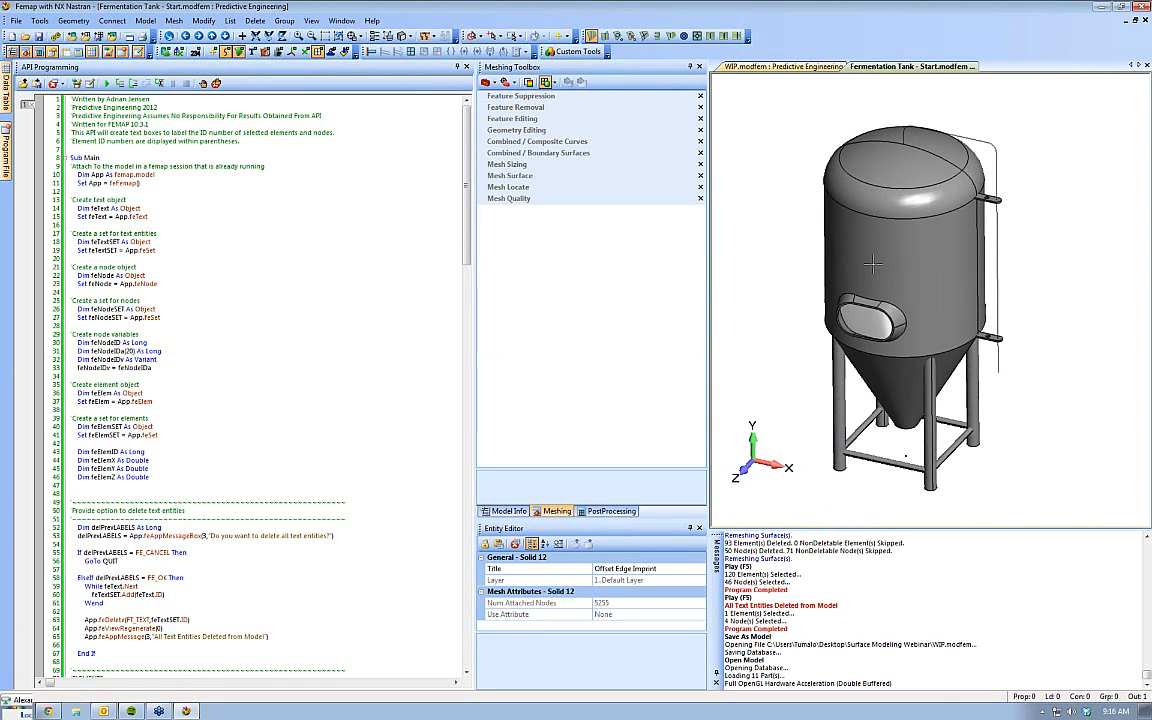
Set the mesh size on all of the tank's solids for tet meshing with an element size of 4.8
{"action": "left_click", "coordinate": [170, 20]}
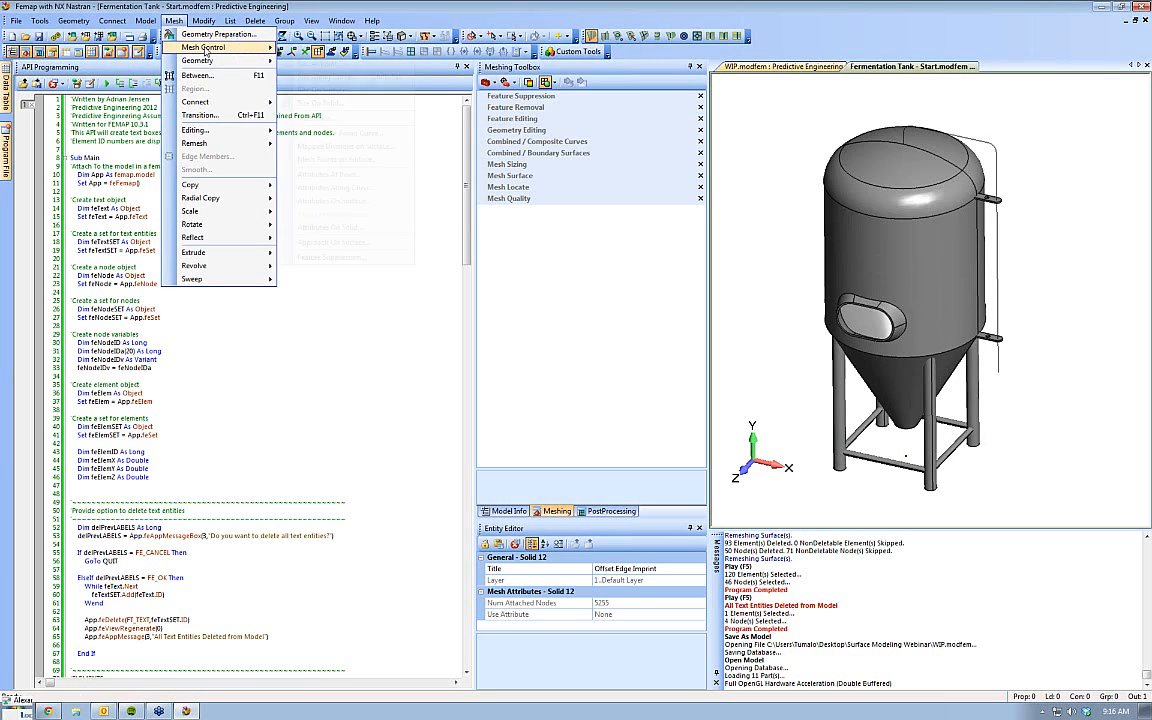
{"action": "mouse_move", "coordinate": [210, 47]}
{"action": "left_click", "coordinate": [360, 106]}
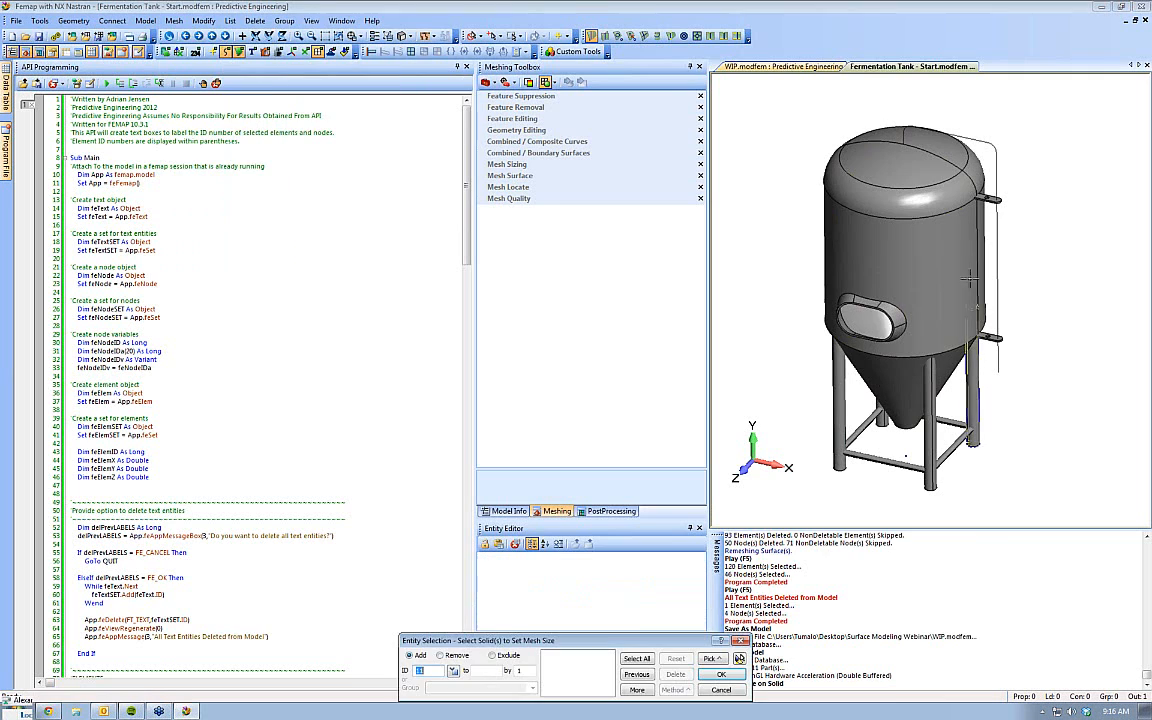
{"action": "scroll", "coordinate": [917, 279], "scroll_direction": "down", "scroll_amount": 2}
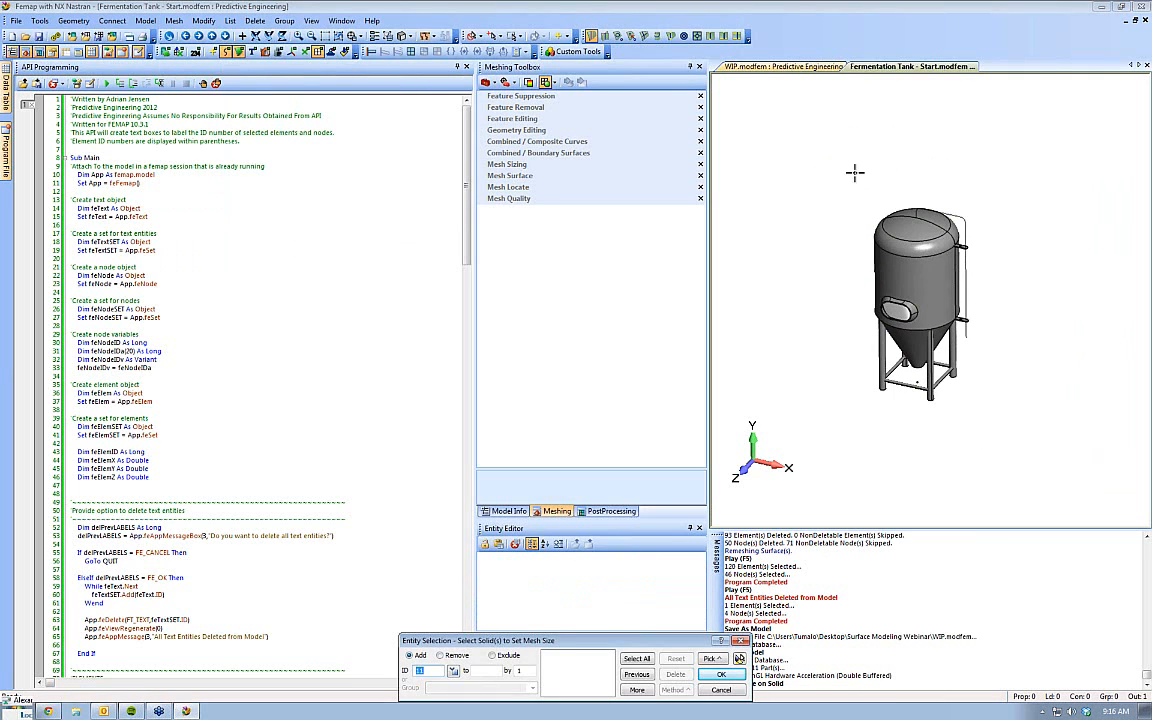
{"action": "left_click_drag", "start_coordinate": [854, 171], "coordinate": [1047, 449], "text": "shift"}
{"action": "left_click", "coordinate": [722, 675]}
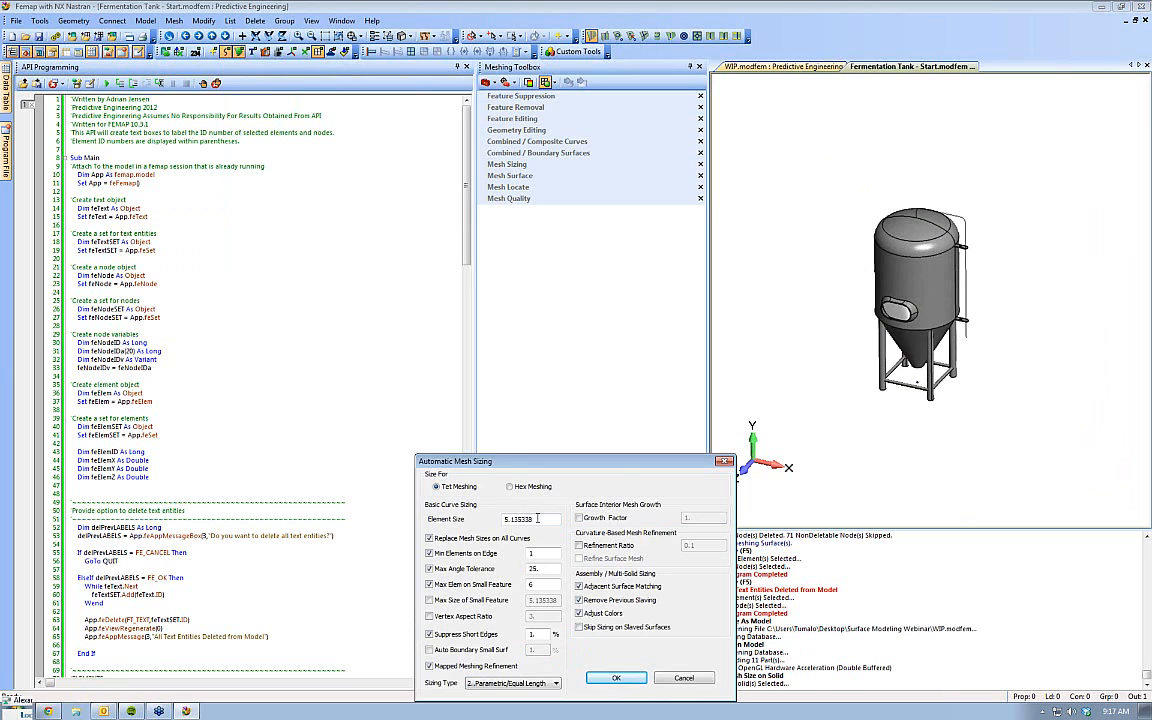
{"action": "left_click_drag", "start_coordinate": [556, 519], "coordinate": [470, 520]}
{"action": "type", "text": "4.8"}
{"action": "left_click", "coordinate": [628, 679]}
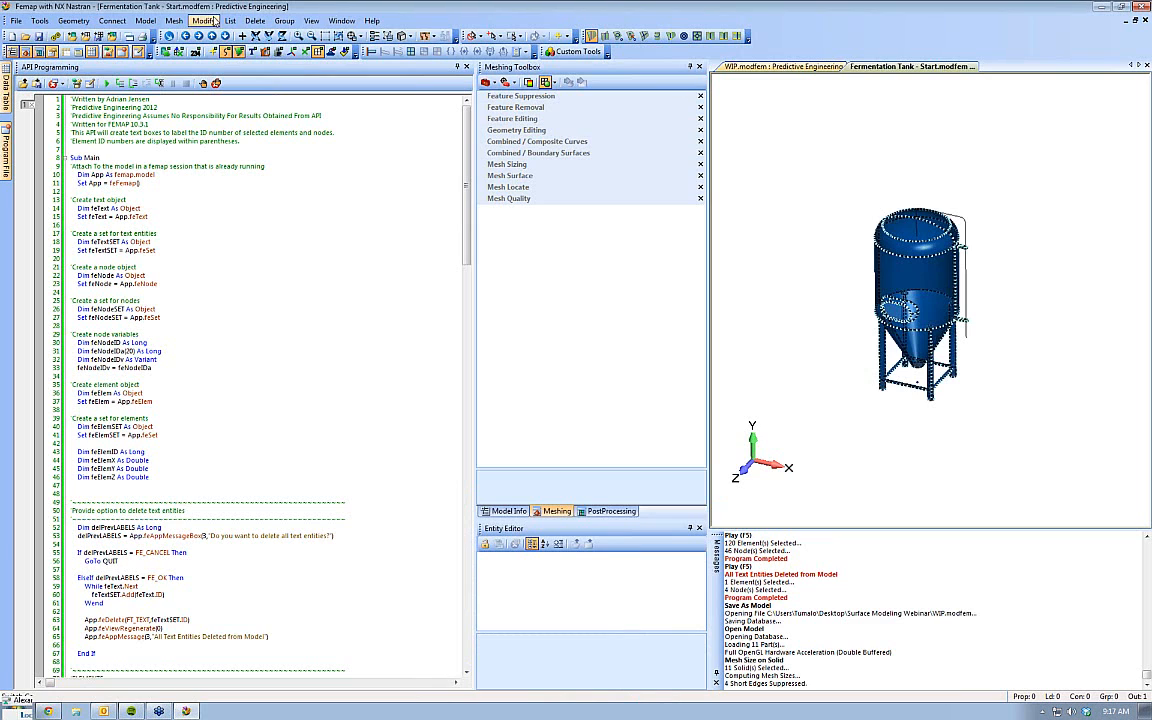
Tet mesh the previously selected solids using the library material SA-240 / SA-312 Stainless Steel (@ Design Temp 237F) and the default automesh options
{"action": "left_click", "coordinate": [174, 22]}
{"action": "mouse_move", "coordinate": [182, 60]}
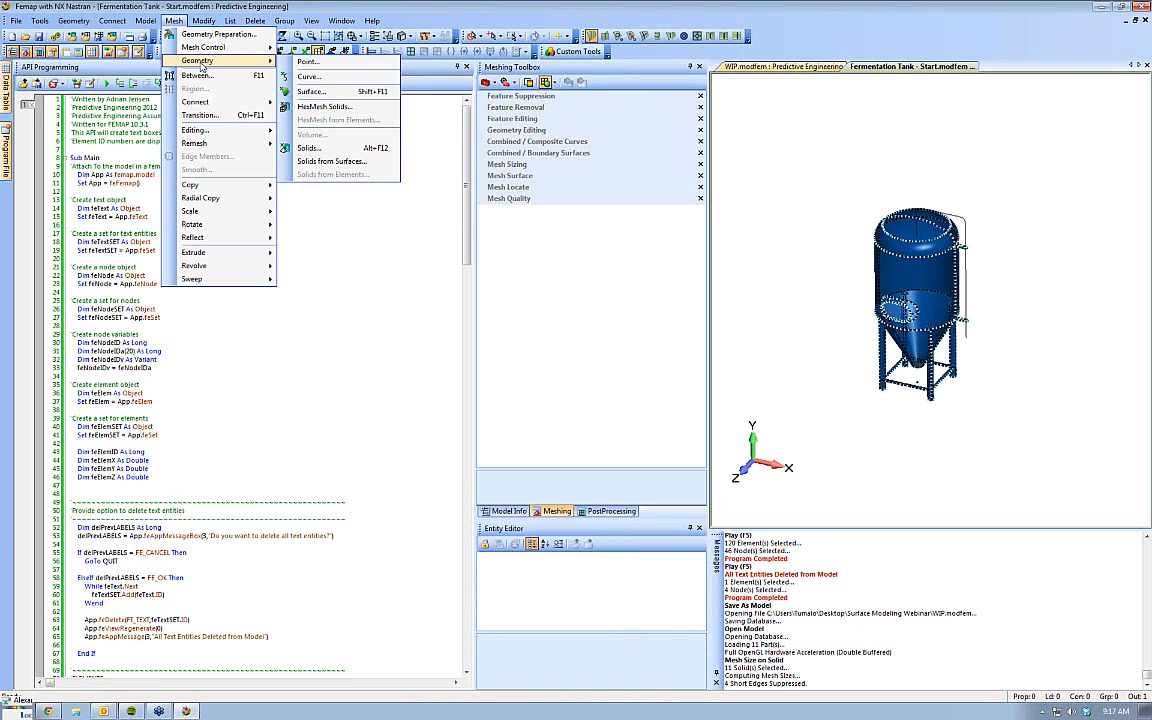
{"action": "left_click", "coordinate": [309, 148]}
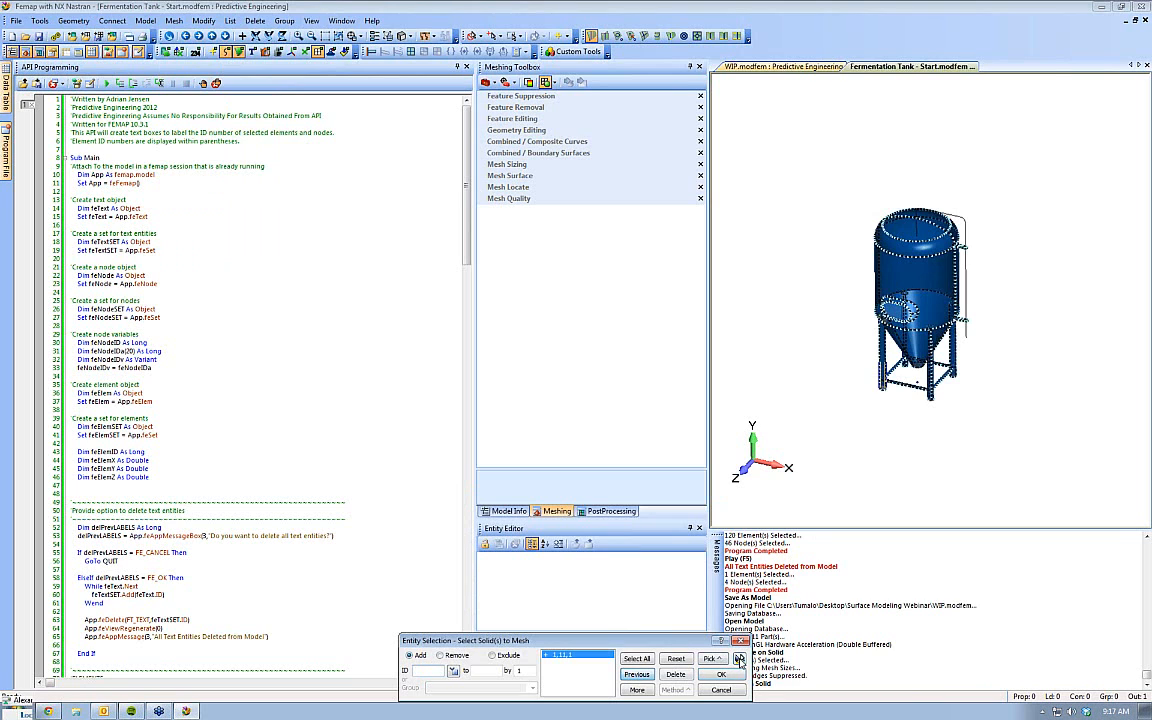
{"action": "left_click", "coordinate": [632, 677]}
{"action": "left_click", "coordinate": [729, 677]}
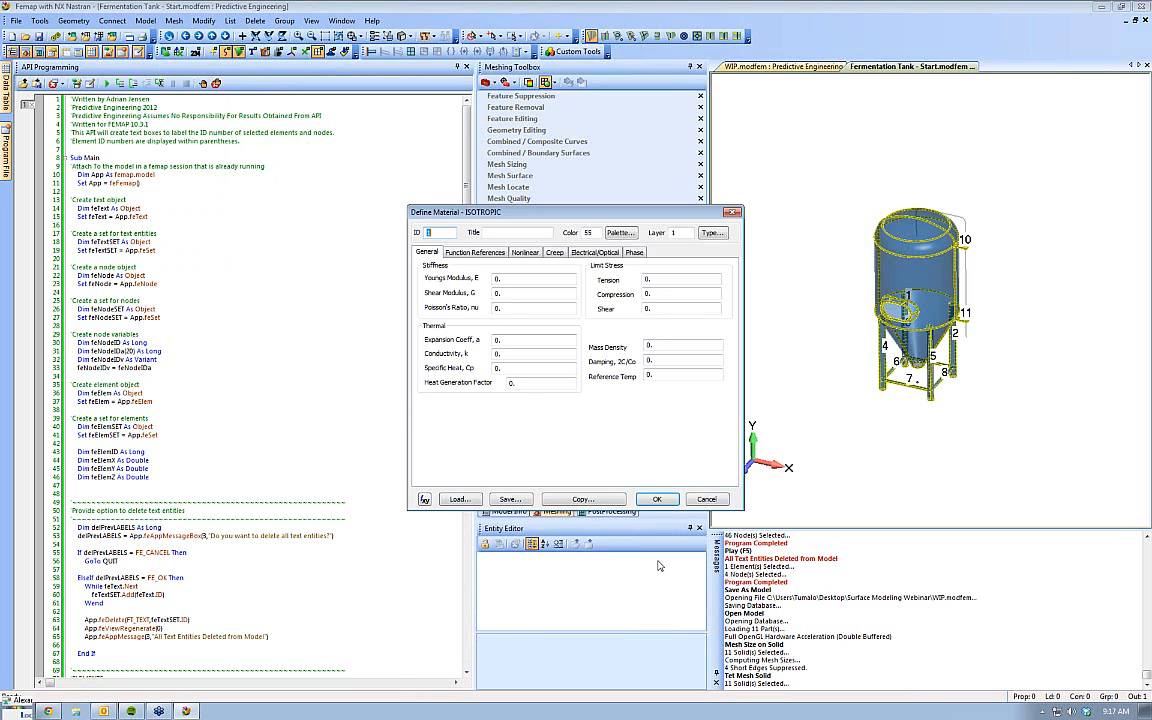
{"action": "left_click", "coordinate": [459, 499]}
{"action": "left_click", "coordinate": [405, 252]}
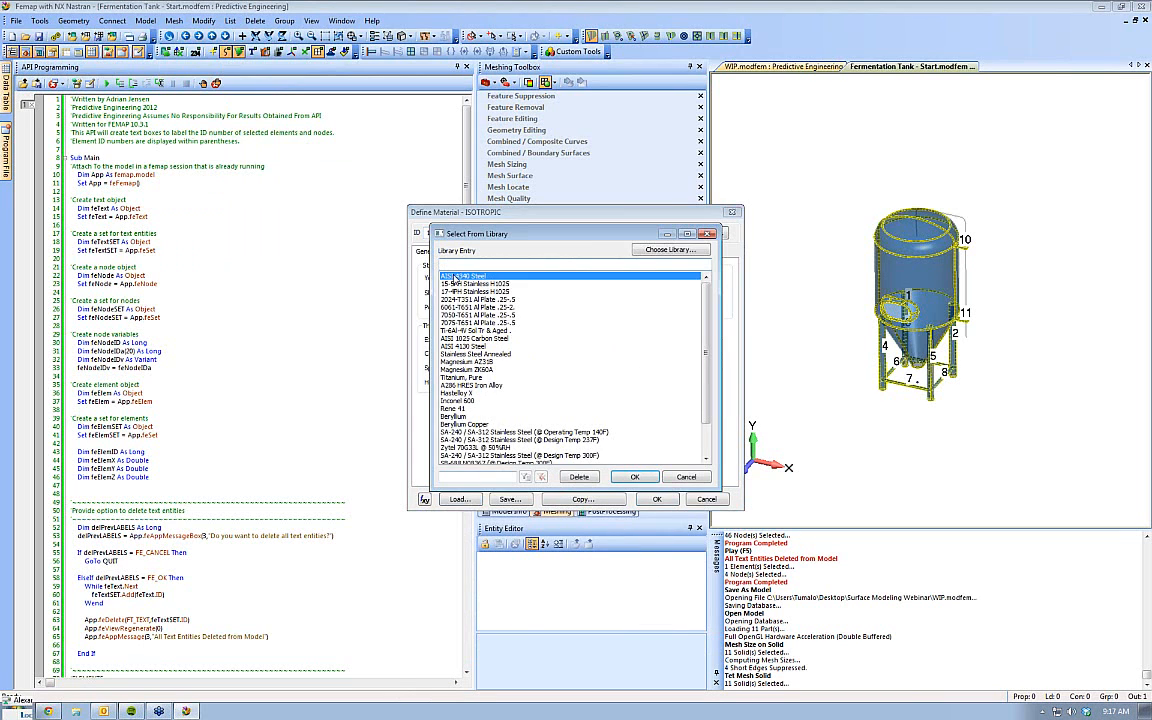
{"action": "left_click", "coordinate": [580, 438]}
{"action": "left_click", "coordinate": [656, 499]}
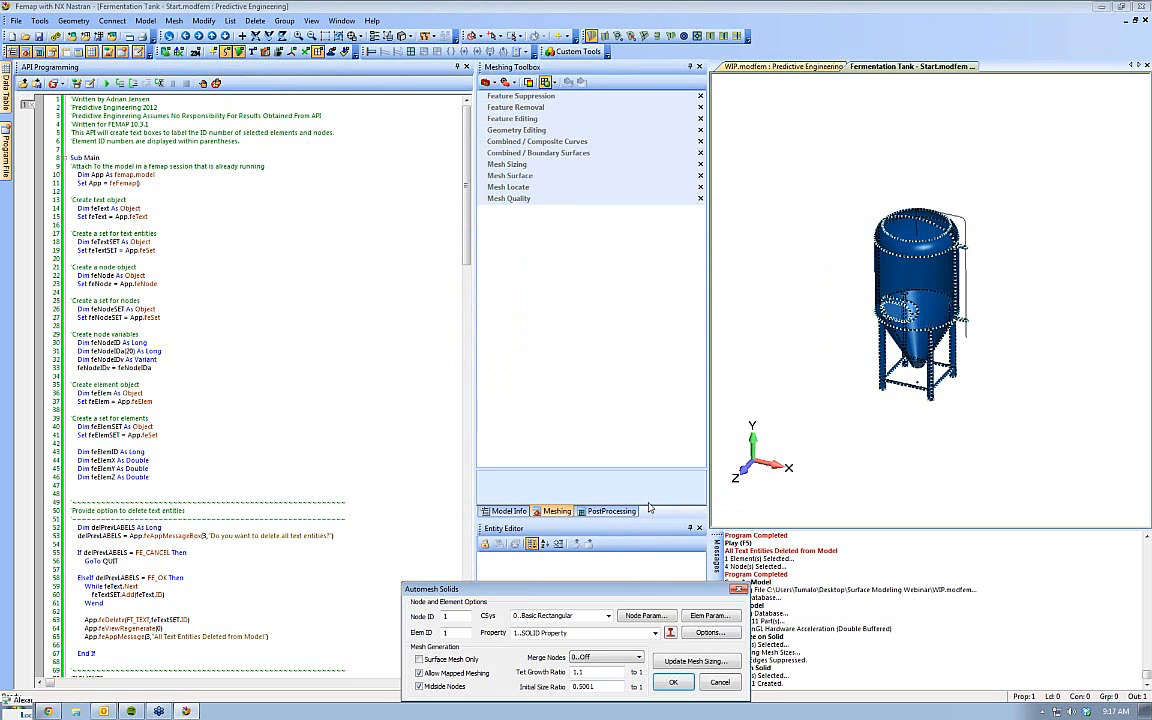
{"action": "left_click", "coordinate": [673, 684]}
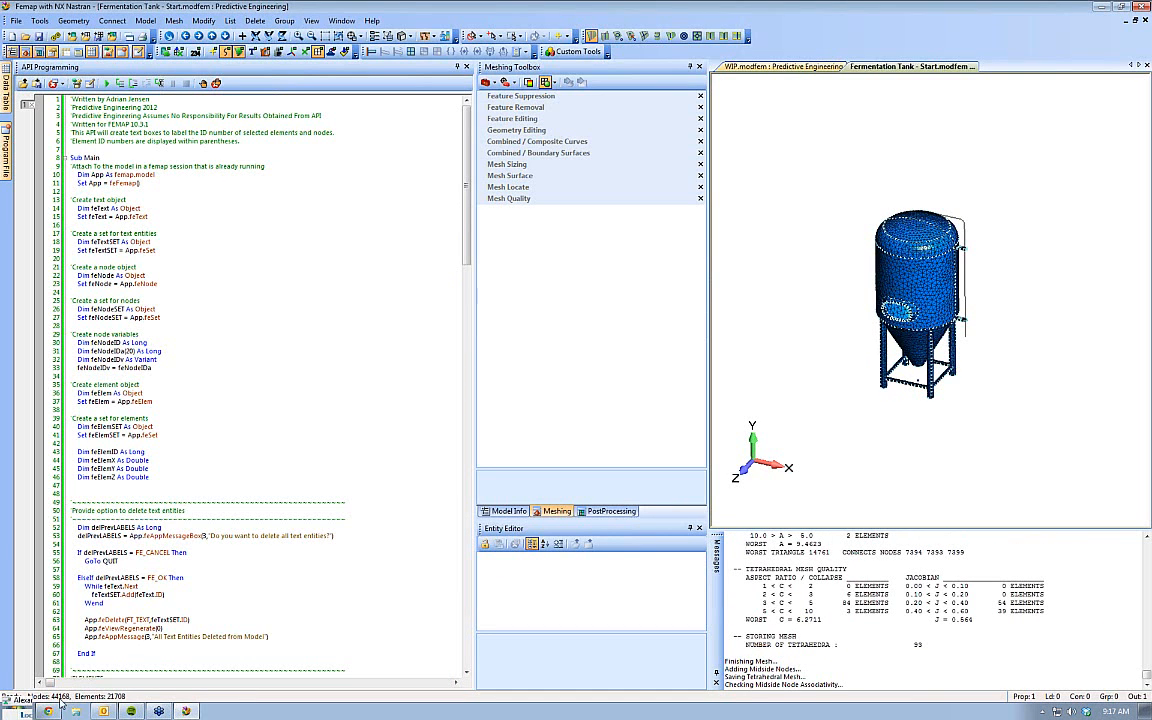
Compare the tet-meshed tank with the WIP plate mesh and examine the tetrahedral elements around the oval opening and inner pipe
{"action": "left_click", "coordinate": [799, 67]}
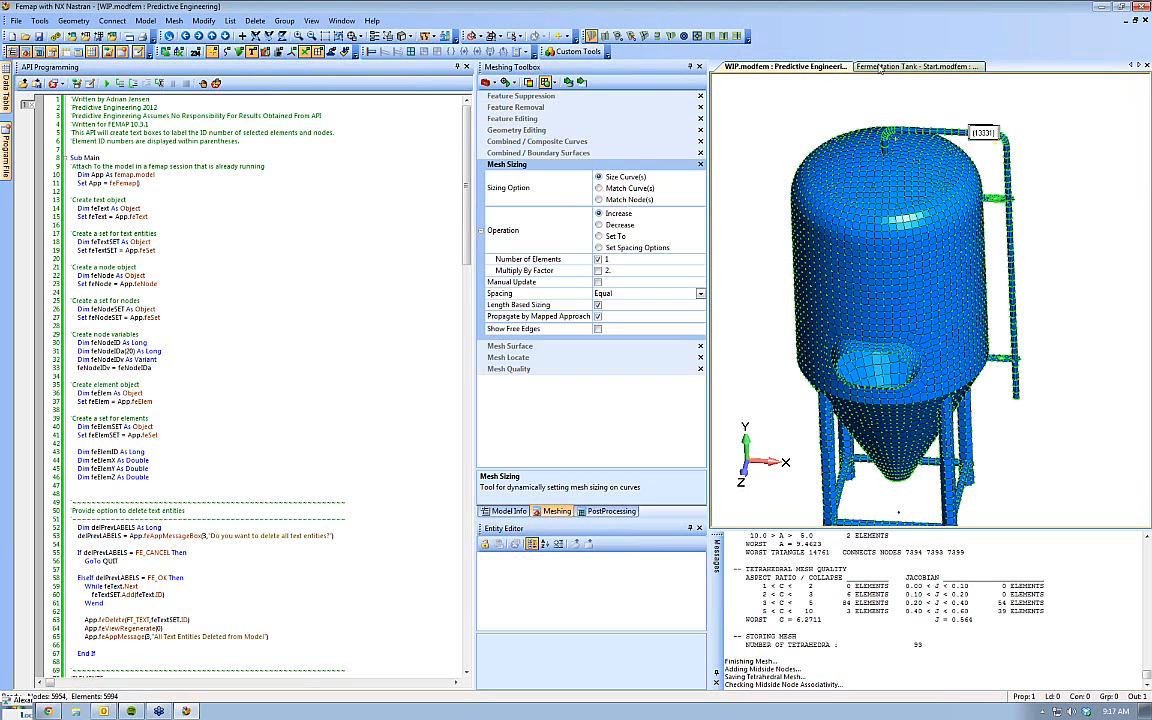
{"action": "left_click", "coordinate": [910, 66]}
{"action": "scroll", "coordinate": [925, 227], "scroll_direction": "up", "scroll_amount": 10}
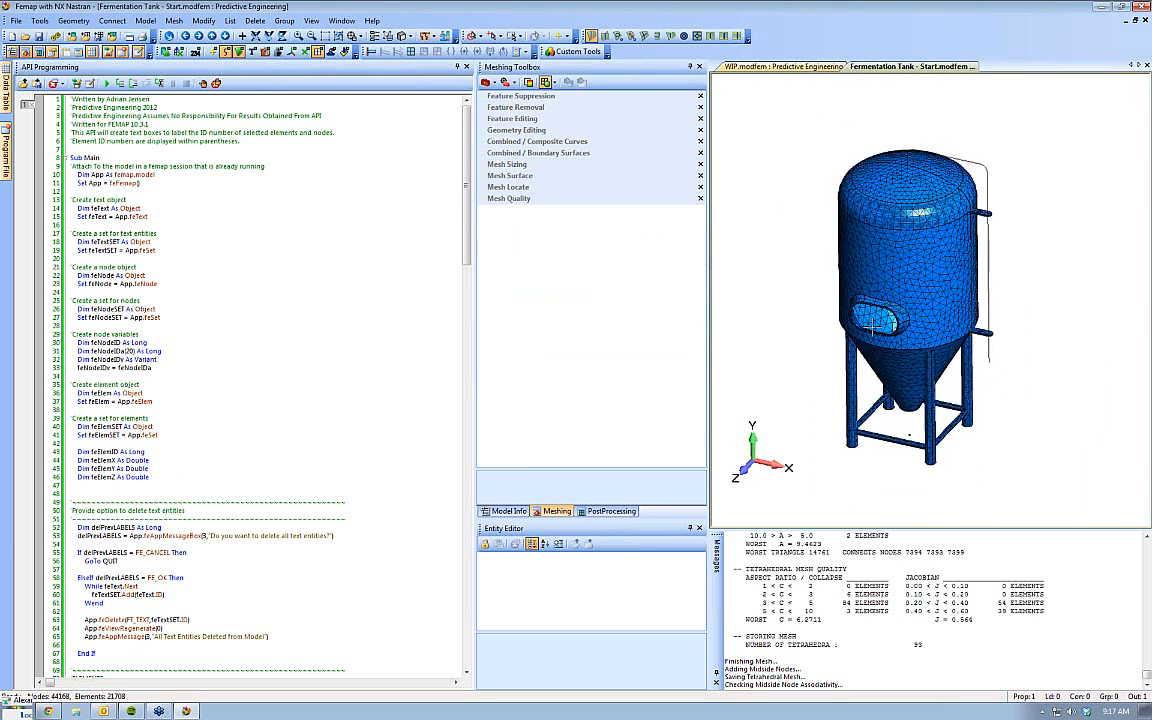
{"action": "scroll", "coordinate": [870, 343], "scroll_direction": "up", "scroll_amount": 4}
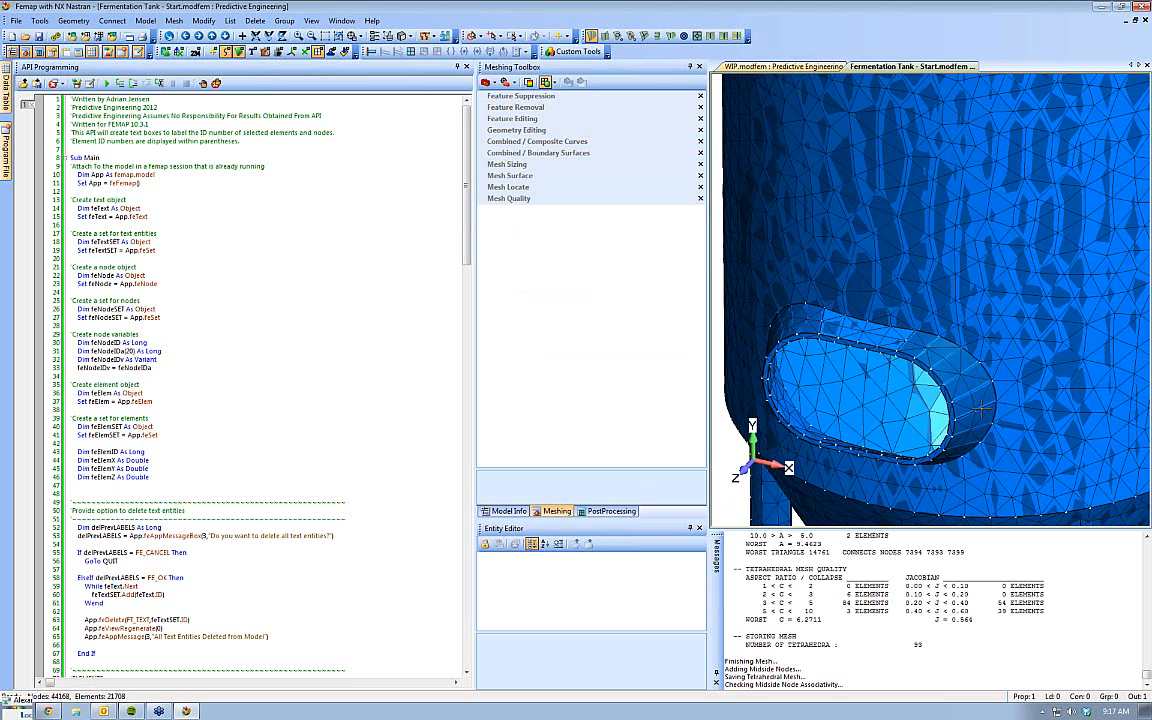
{"action": "scroll", "coordinate": [809, 468], "scroll_direction": "down", "scroll_amount": 7}
{"action": "scroll", "coordinate": [826, 455], "scroll_direction": "up", "scroll_amount": 6}
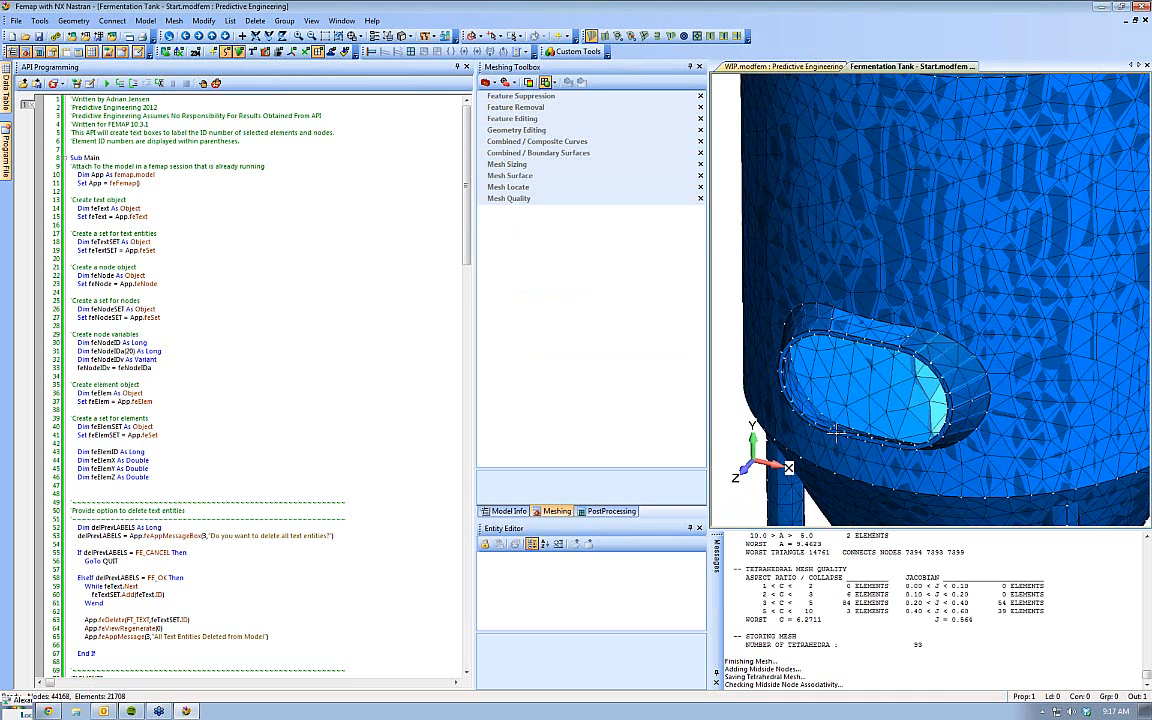
{"action": "scroll", "coordinate": [838, 440], "scroll_direction": "up", "scroll_amount": 8}
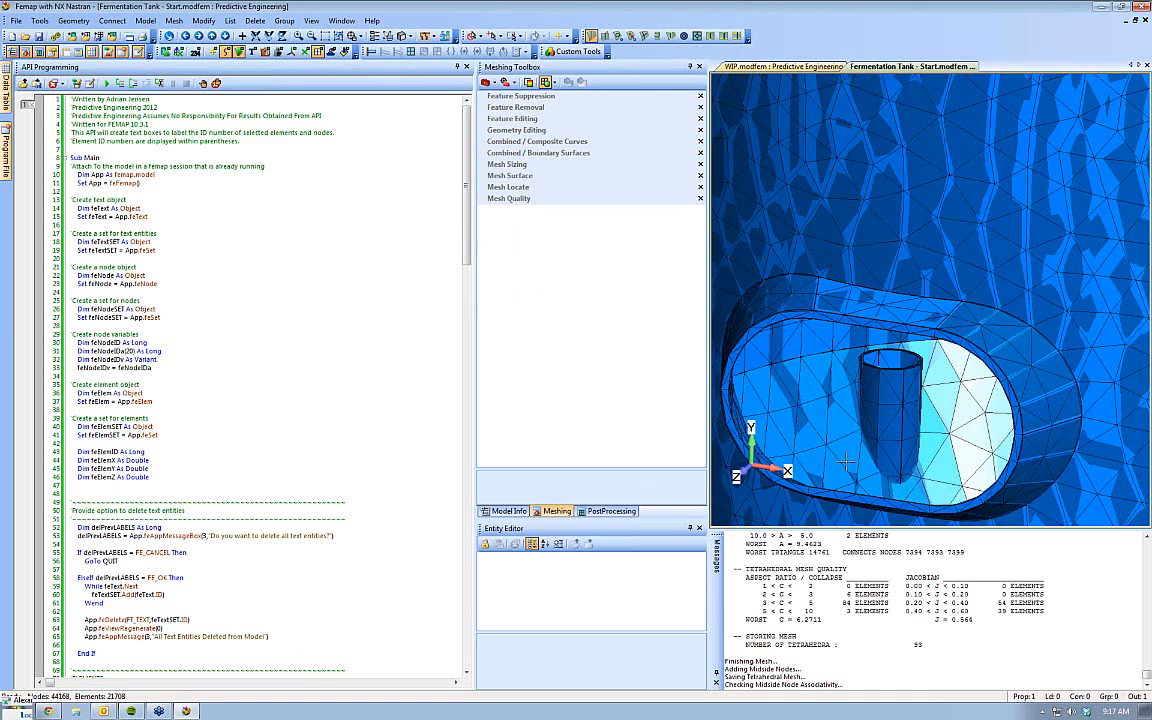
{"action": "scroll", "coordinate": [856, 327], "scroll_direction": "up", "scroll_amount": 4}
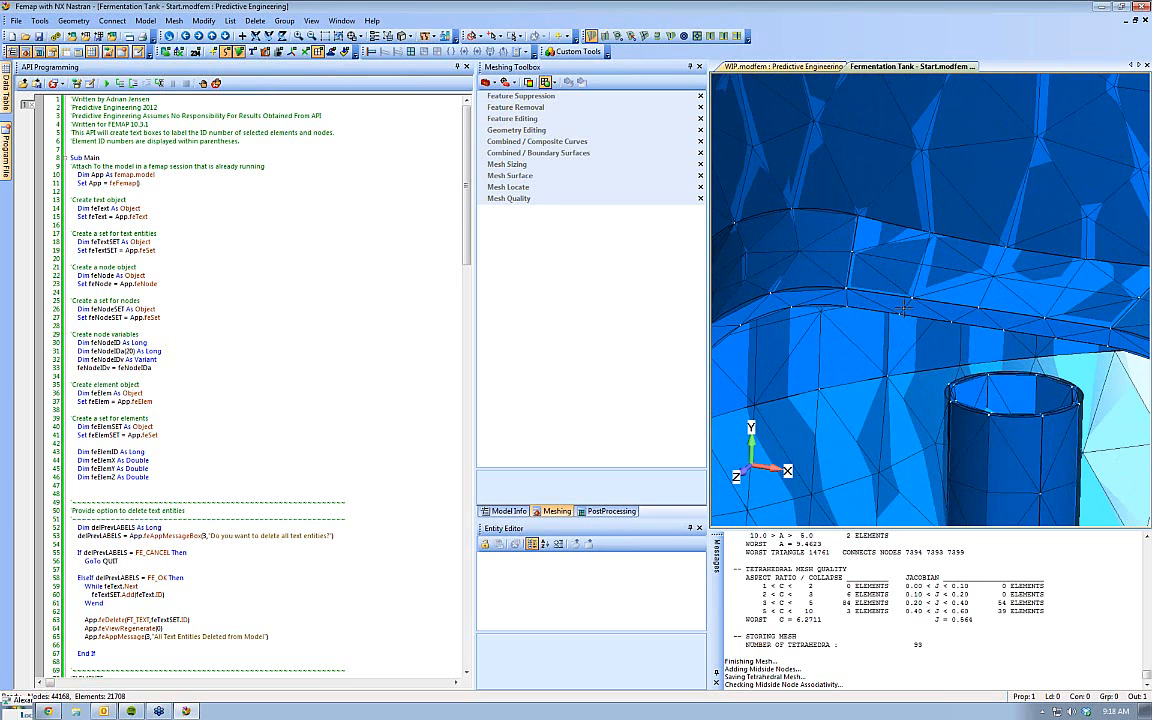
{"action": "scroll", "coordinate": [915, 312], "scroll_direction": "down", "scroll_amount": 5}
{"action": "scroll", "coordinate": [968, 296], "scroll_direction": "down", "scroll_amount": 5}
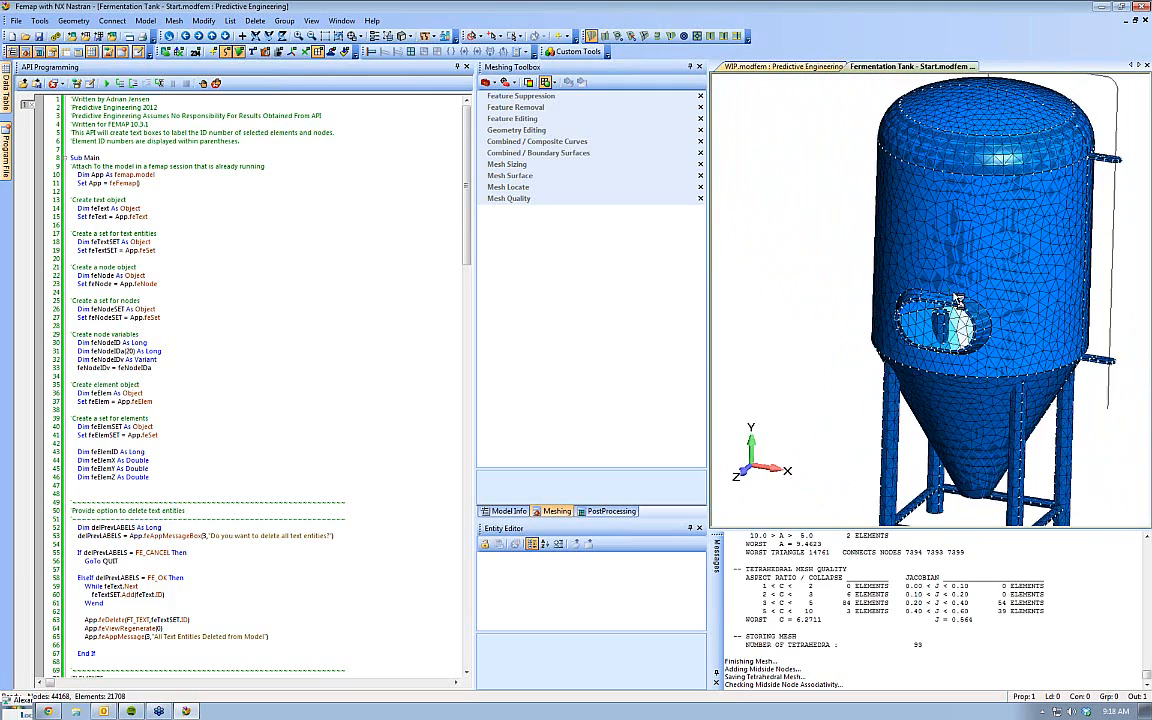
{"action": "scroll", "coordinate": [990, 326], "scroll_direction": "down", "scroll_amount": 5}
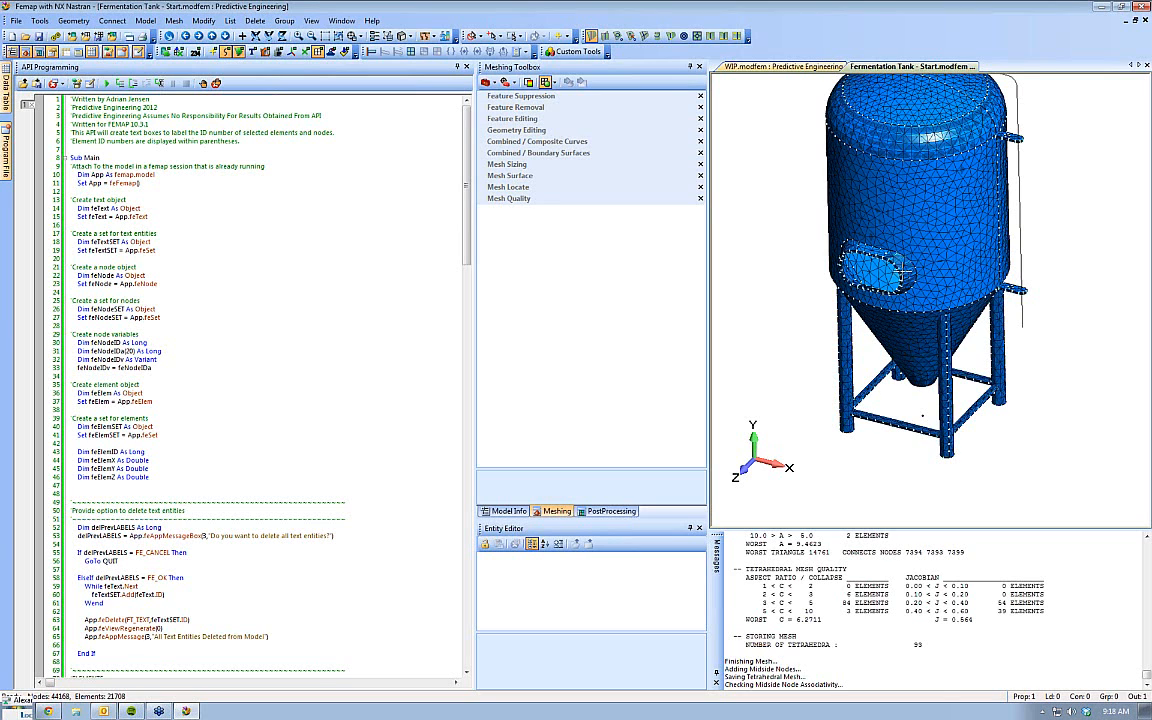
Turn off the display of surfaces with the tet mesh around the oval opening in close view
{"action": "middle_click_drag", "start_coordinate": [901, 270], "coordinate": [911, 252]}
{"action": "scroll", "coordinate": [911, 252], "scroll_direction": "up", "scroll_amount": 10}
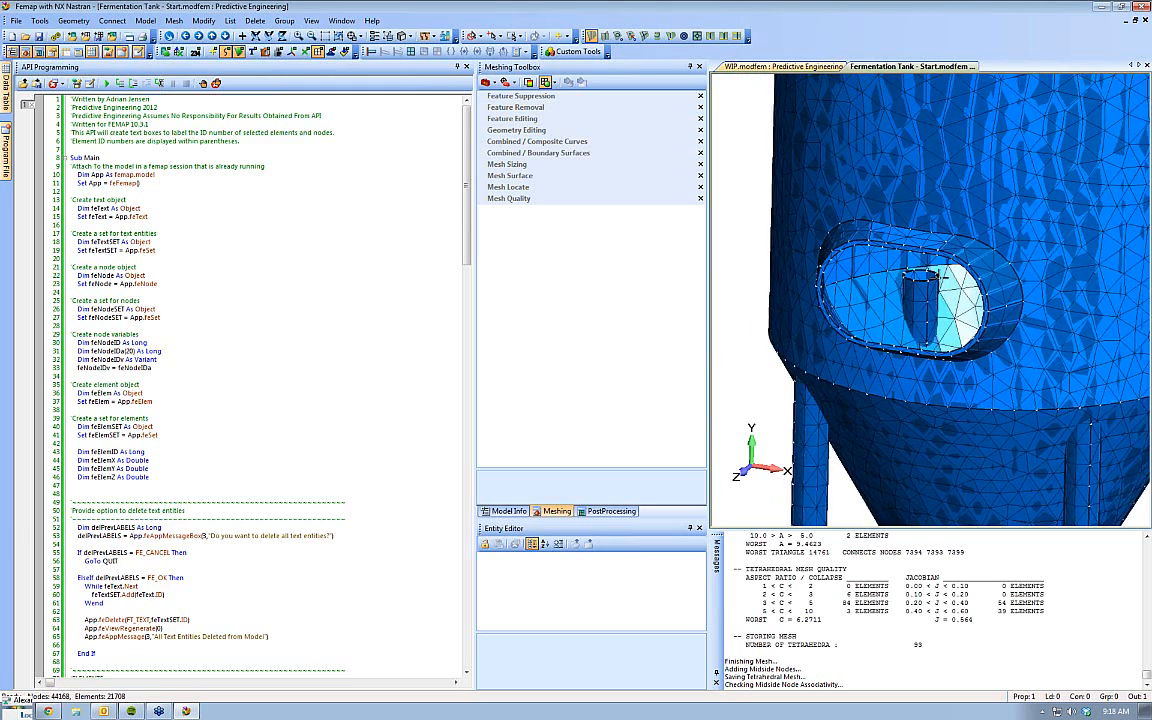
{"action": "middle_click_drag", "start_coordinate": [828, 260], "coordinate": [825, 229]}
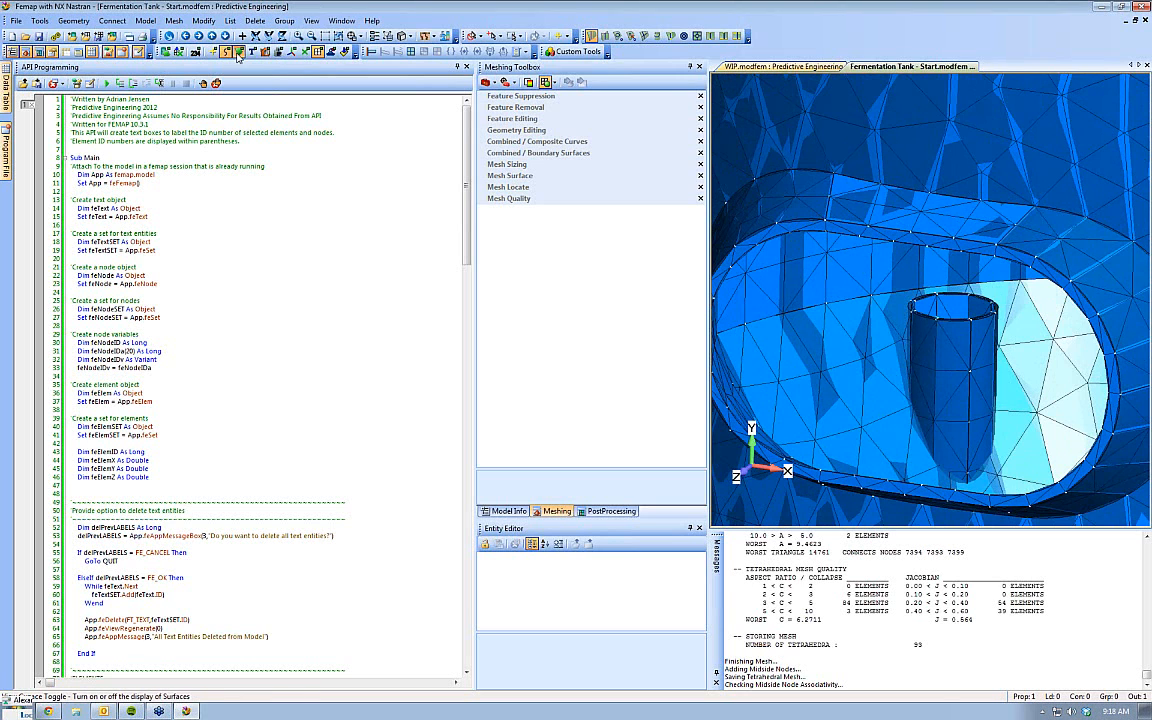
{"action": "left_click", "coordinate": [238, 56]}
{"action": "scroll", "coordinate": [890, 316], "scroll_direction": "down", "scroll_amount": 2}
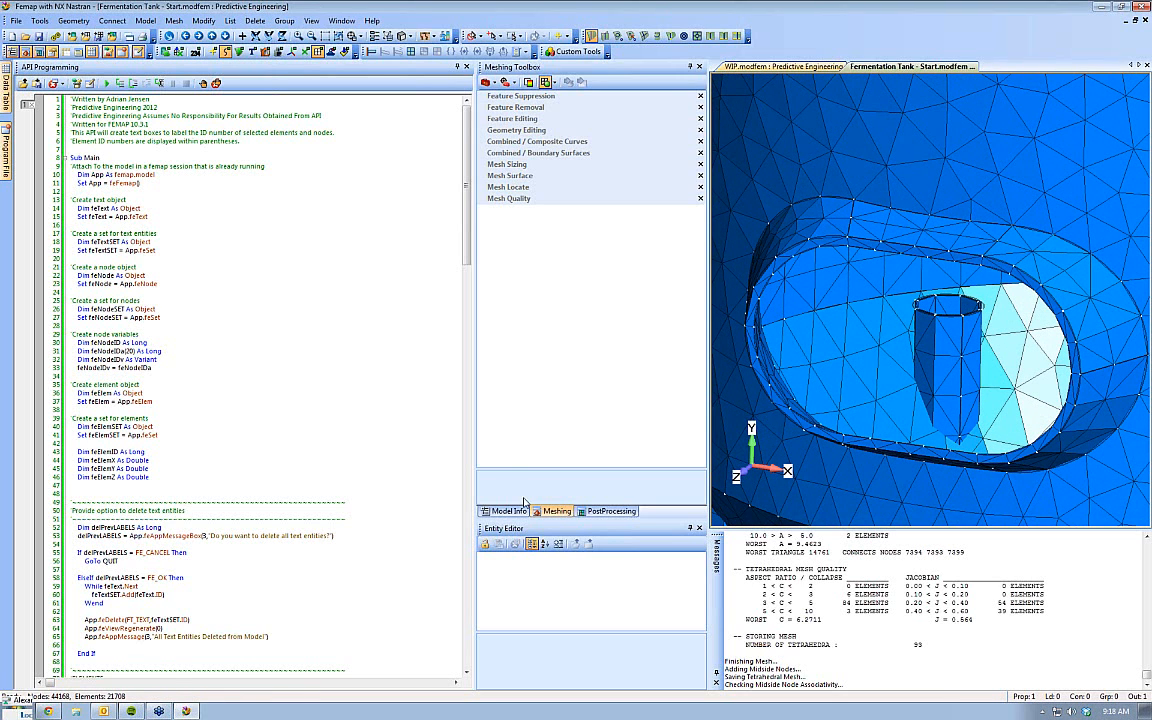
Open the Mesh Sizing tool and inspect the curve divisions and tet elements along the oval opening's rim
{"action": "left_click", "coordinate": [508, 164]}
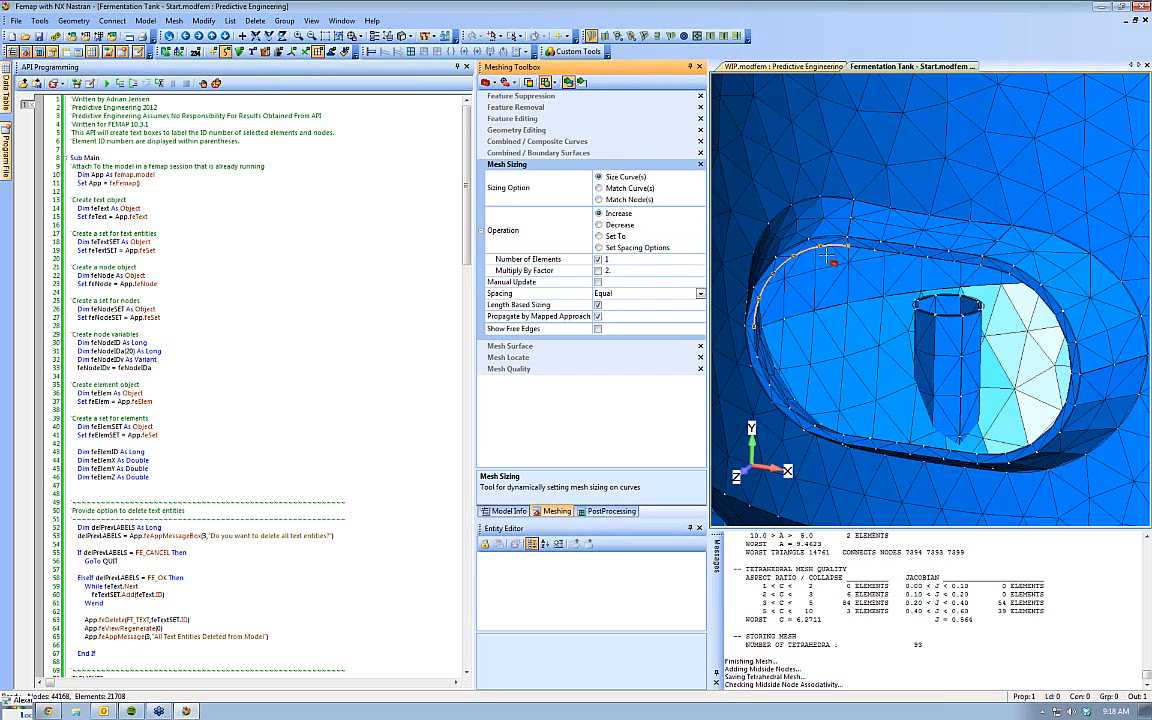
{"action": "scroll", "coordinate": [832, 262], "scroll_direction": "up", "scroll_amount": 3}
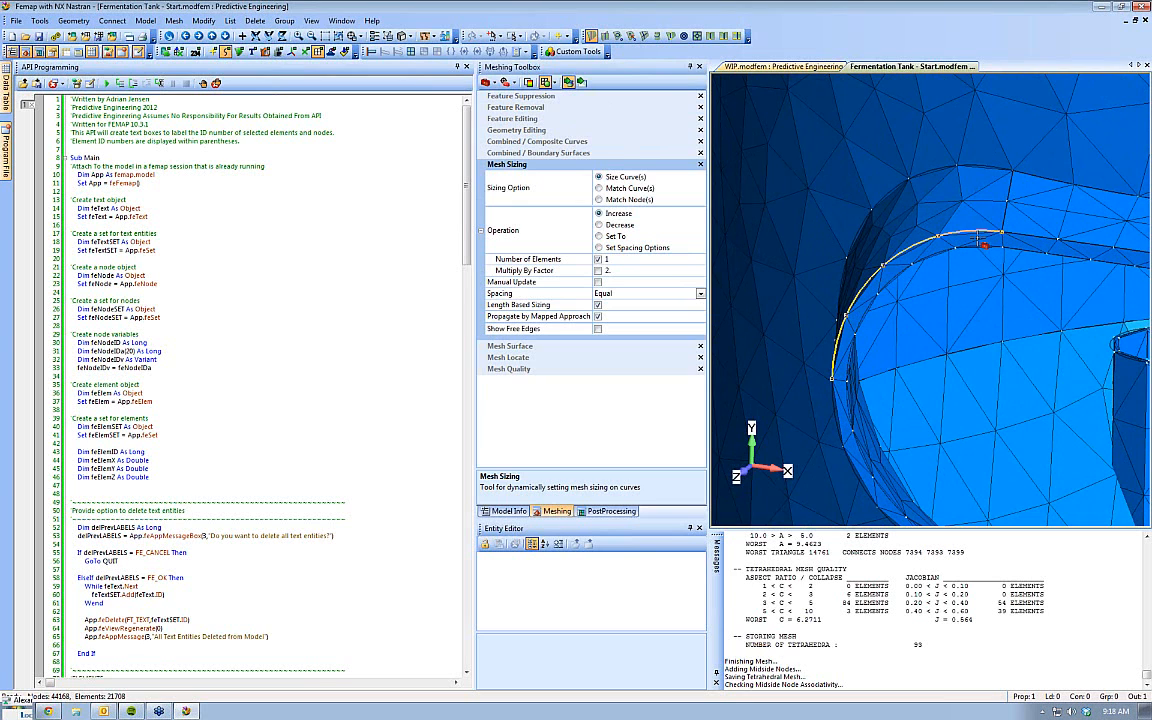
{"action": "middle_click_drag", "start_coordinate": [973, 239], "coordinate": [938, 216]}
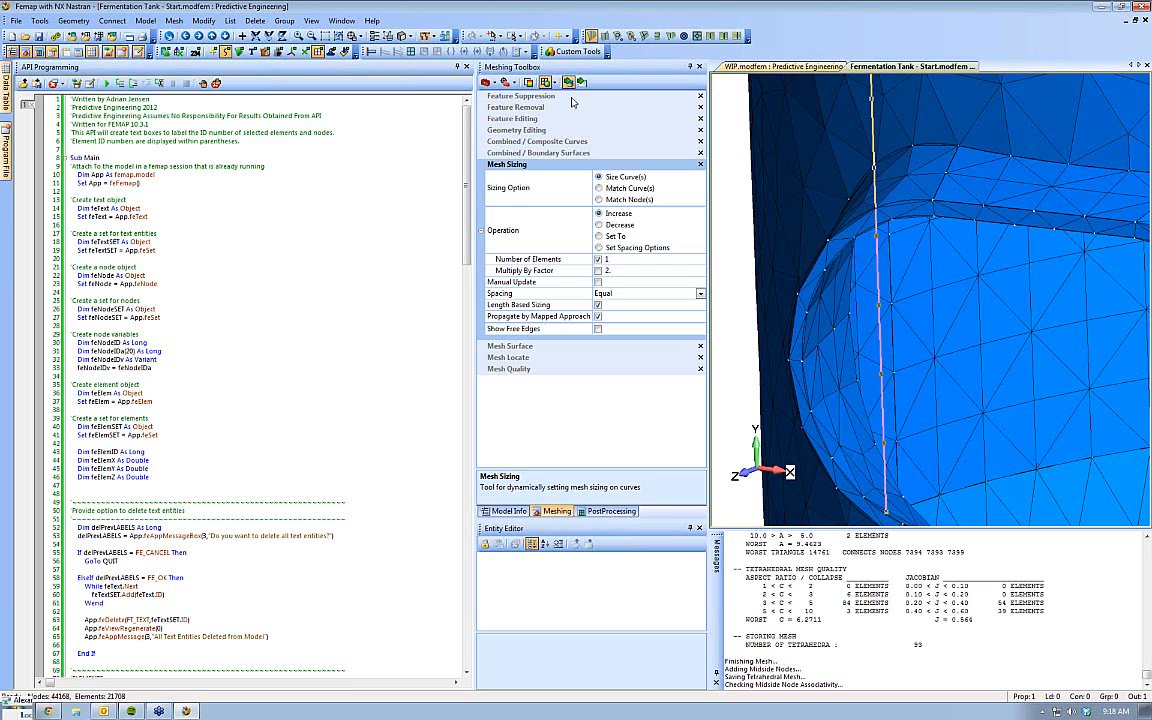
{"action": "scroll", "coordinate": [823, 383], "scroll_direction": "down", "scroll_amount": 6}
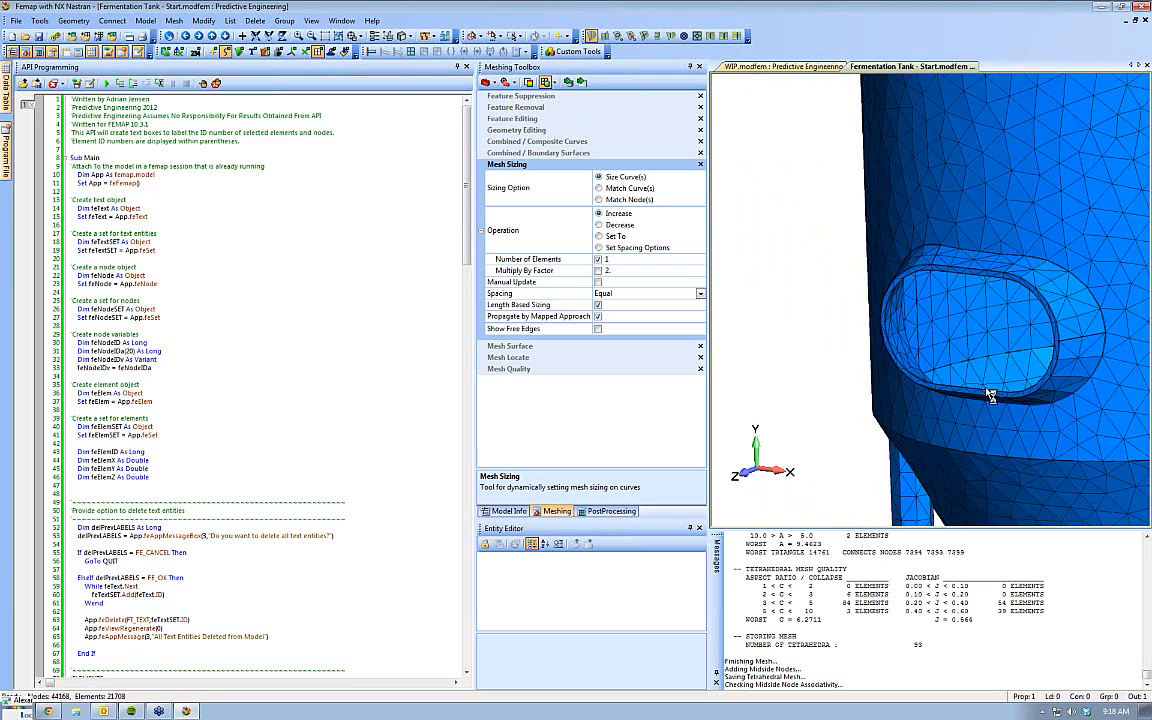
{"action": "scroll", "coordinate": [873, 369], "scroll_direction": "down", "scroll_amount": 3}
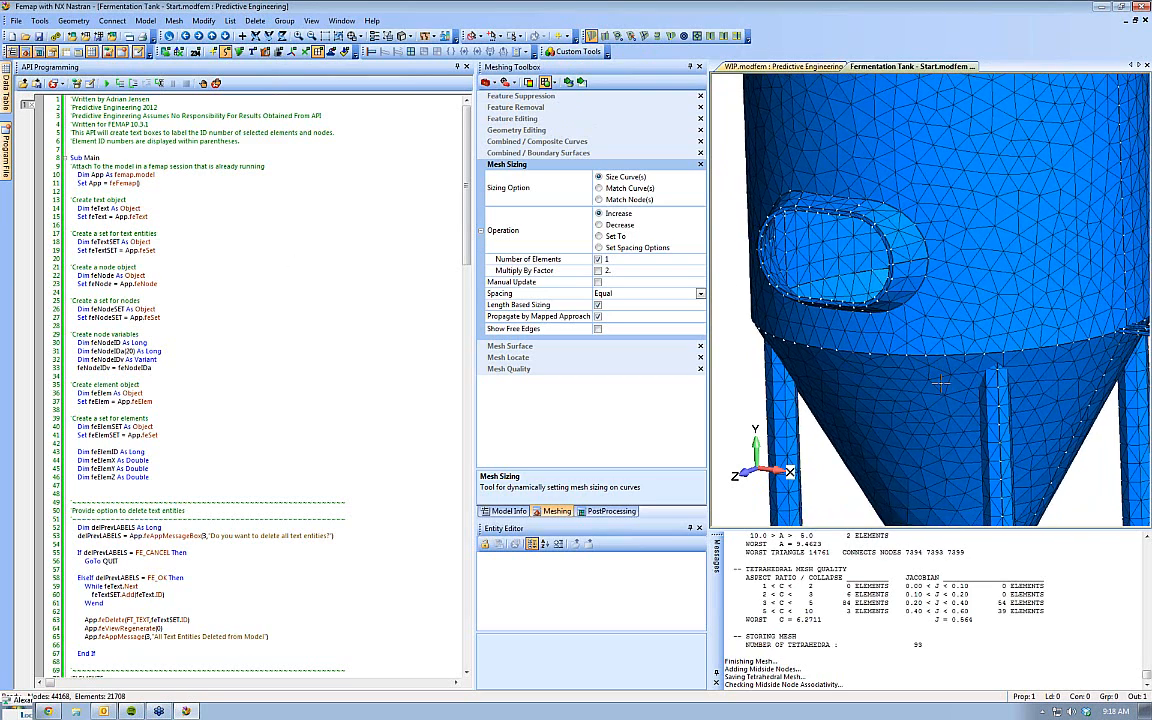